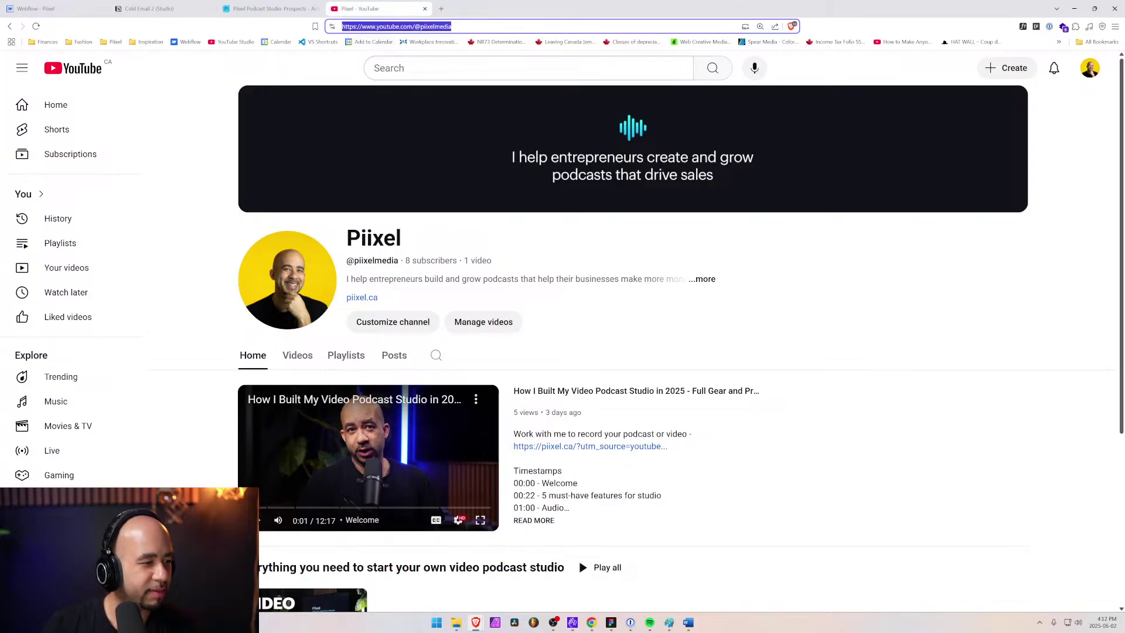
Skip the full-screen studio video to the 'Furniture, decor & acoustic treatment' chapter and exit full screen
{"action": "key", "text": "alt+Tab"}
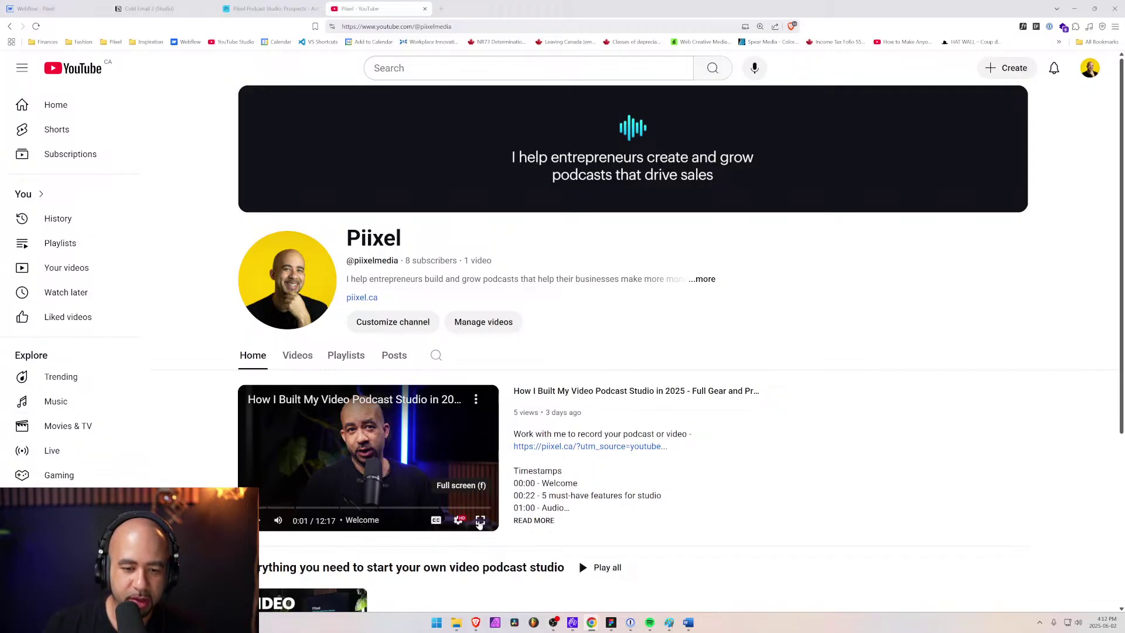
{"action": "left_click", "coordinate": [480, 521]}
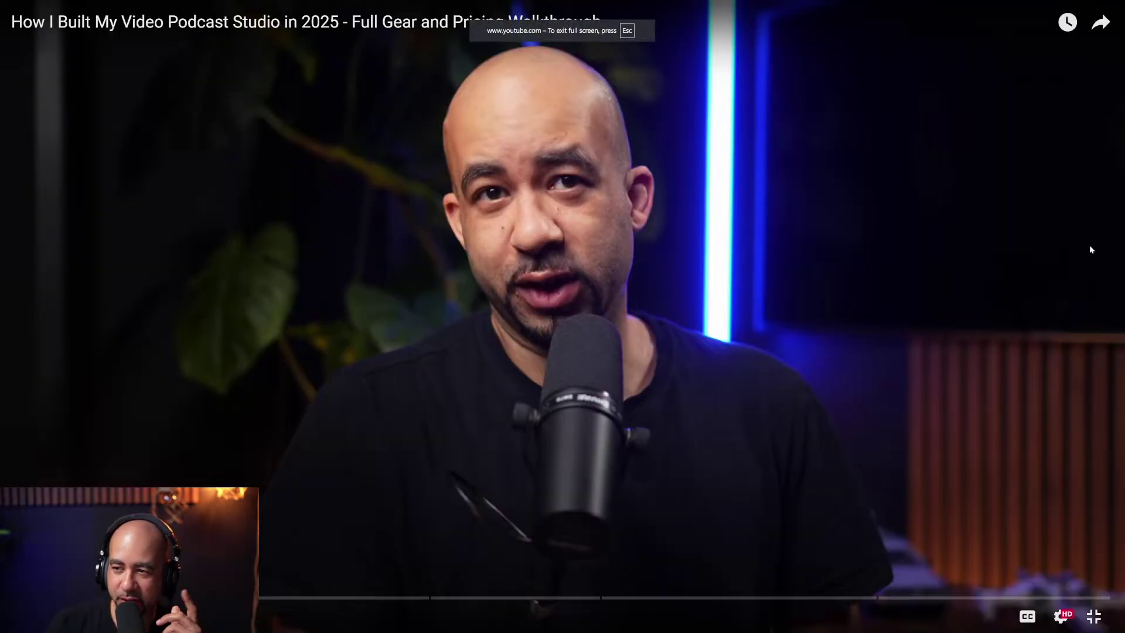
{"action": "left_click_drag", "start_coordinate": [117, 598], "coordinate": [128, 597]}
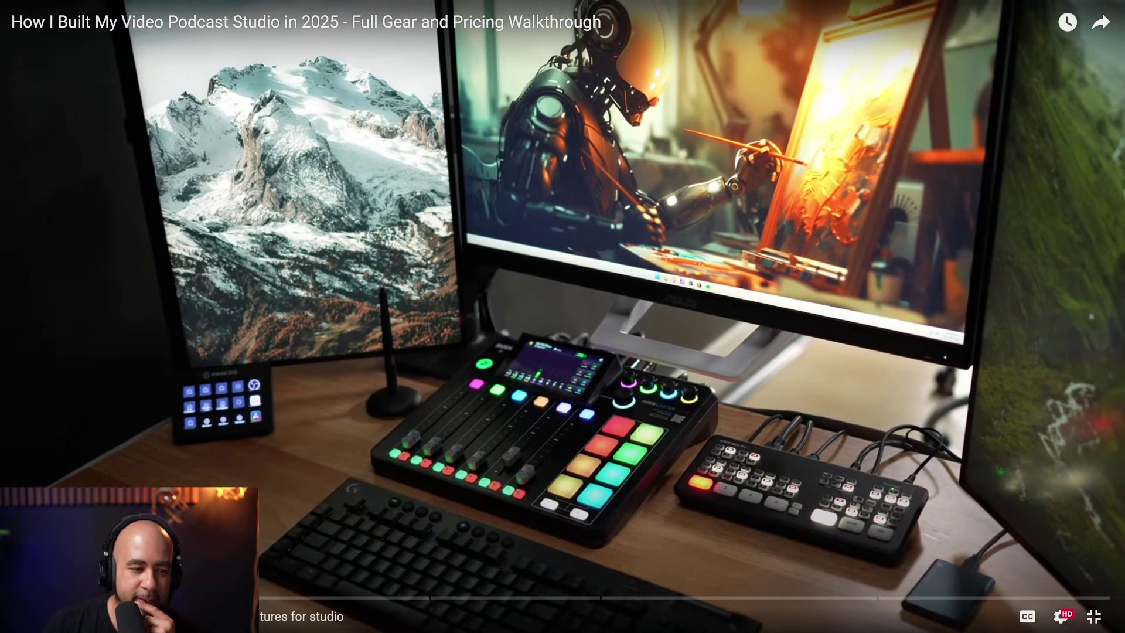
{"action": "left_click_drag", "start_coordinate": [128, 597], "coordinate": [937, 413]}
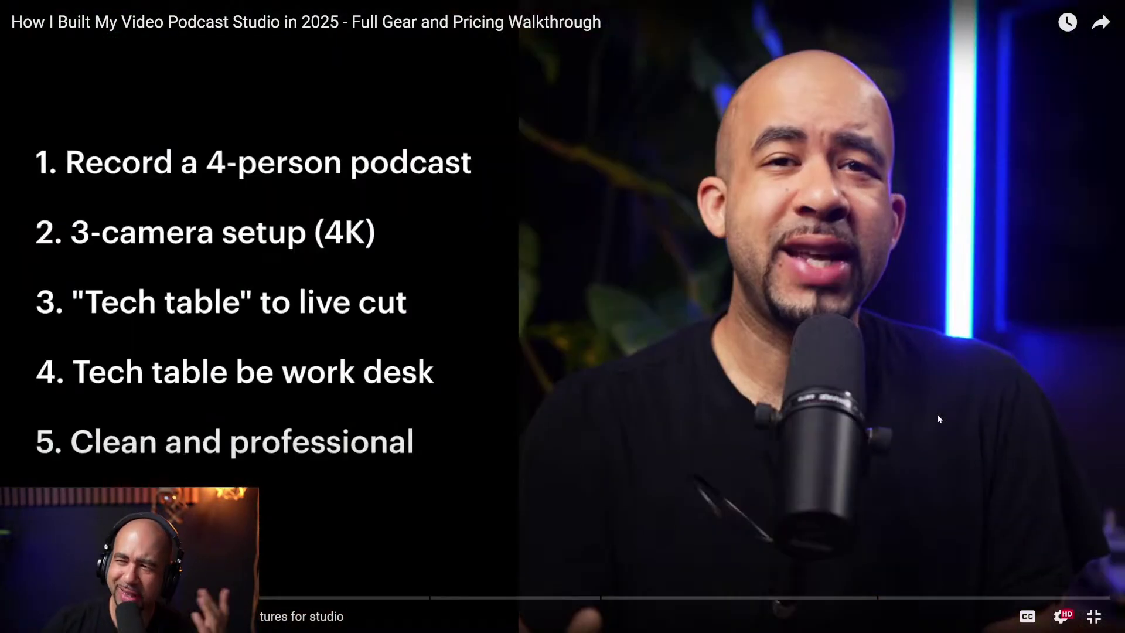
{"action": "left_click_drag", "start_coordinate": [127, 598], "coordinate": [627, 598]}
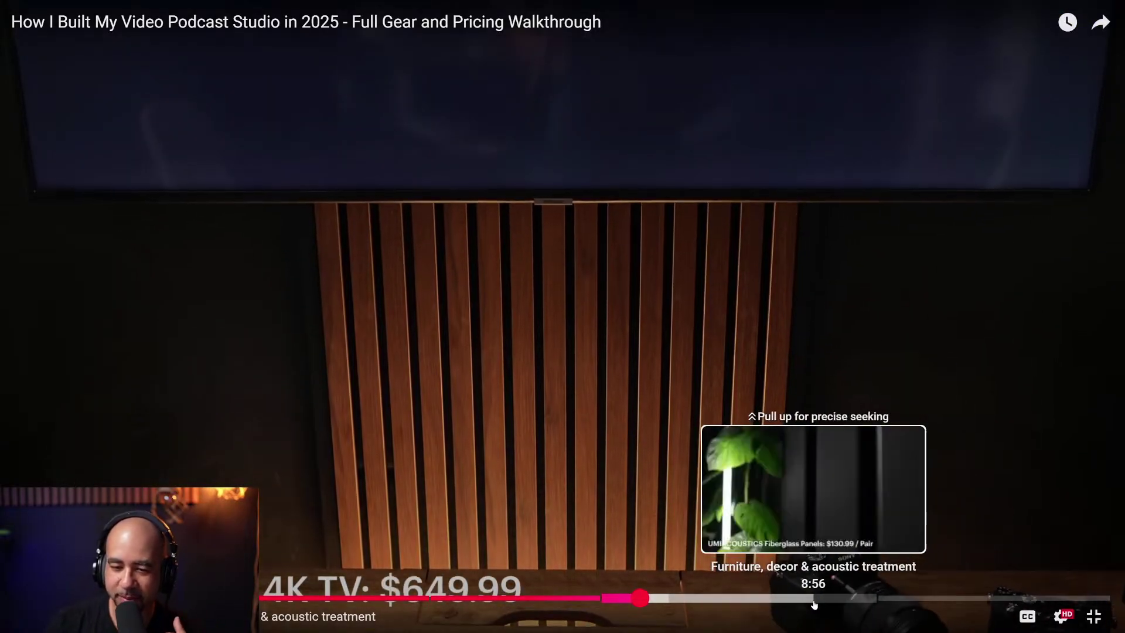
{"action": "left_click", "coordinate": [814, 598]}
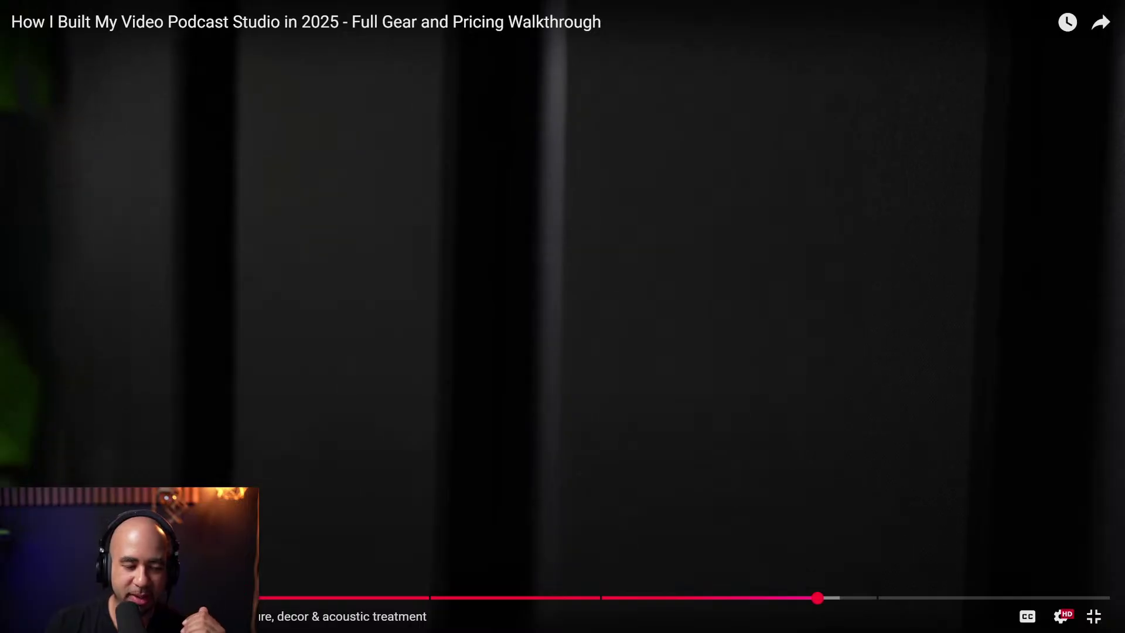
{"action": "left_click", "coordinate": [1093, 616]}
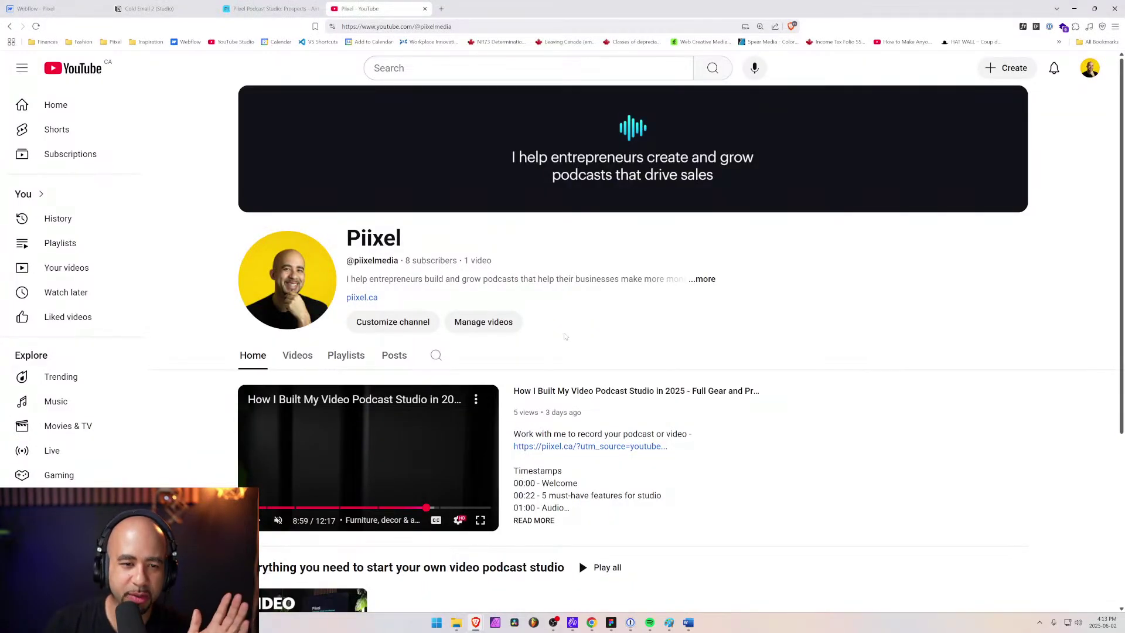
Close the YouTube channel tab to return to the Airtable Prospects table
{"action": "scroll", "coordinate": [582, 369], "scroll_direction": "down", "scroll_amount": 2}
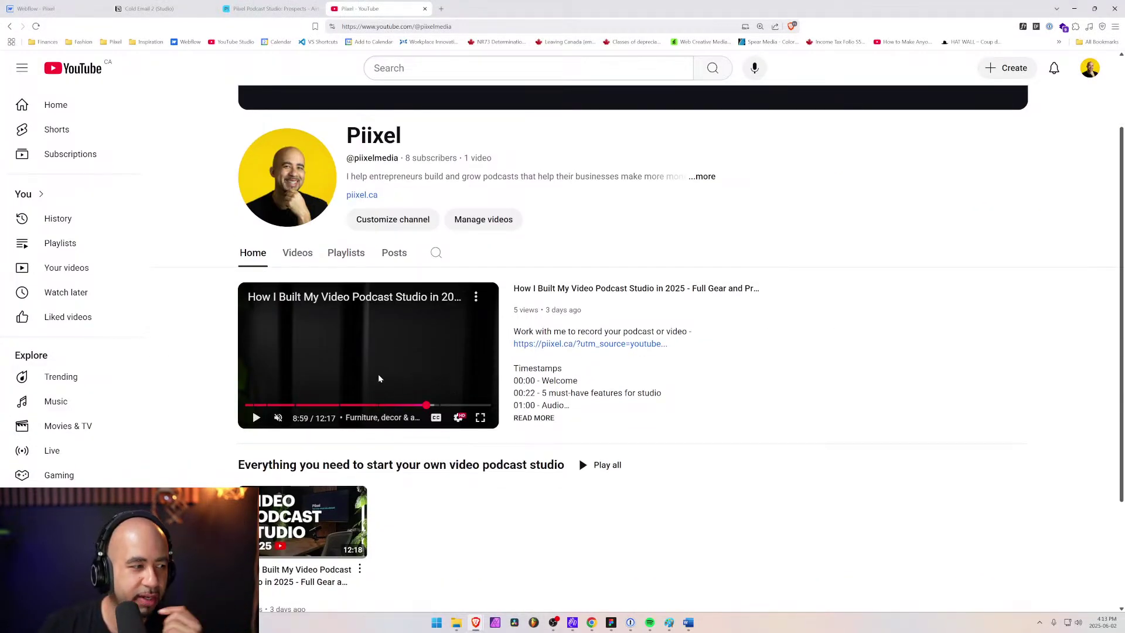
{"action": "scroll", "coordinate": [387, 383], "scroll_direction": "up", "scroll_amount": 2}
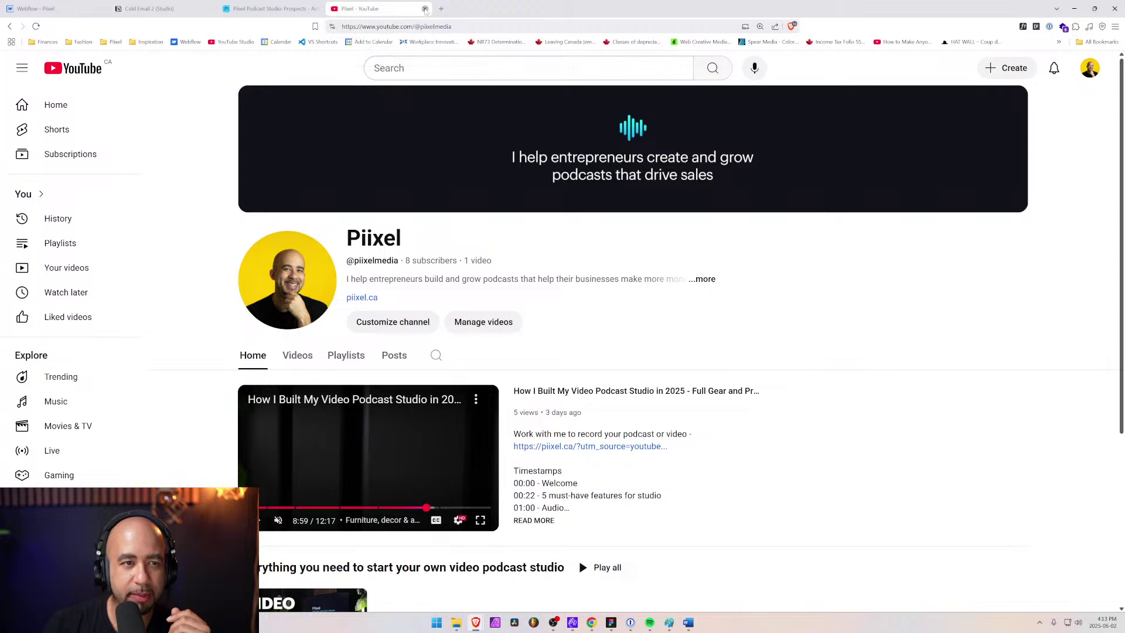
{"action": "left_click", "coordinate": [425, 9]}
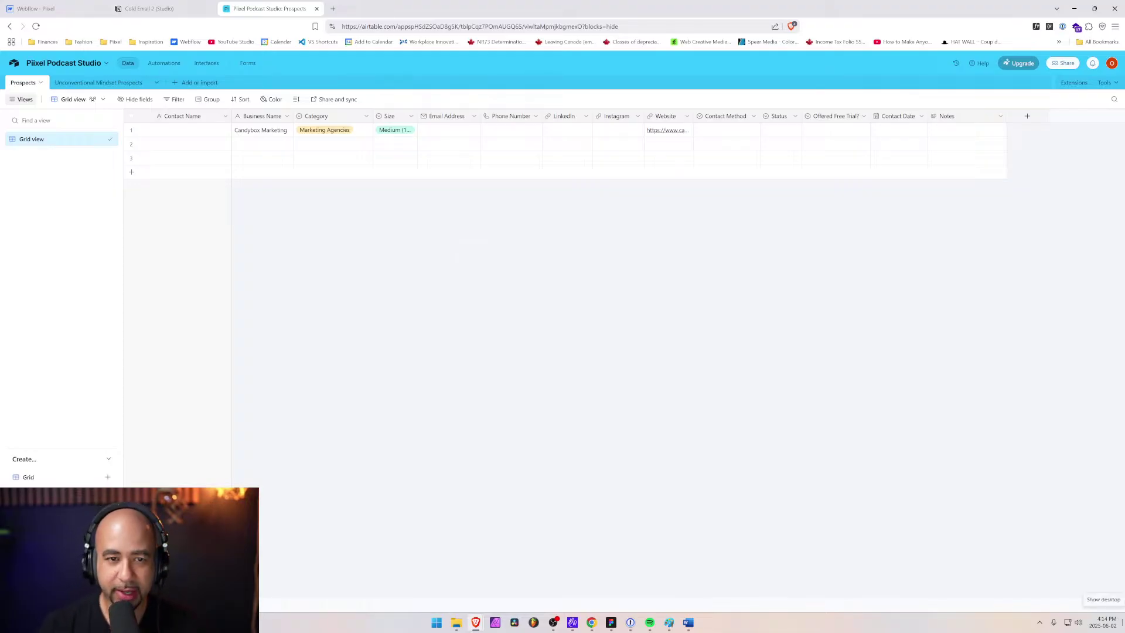
Zoom the browser in twice so the Prospects grid shows at 175%
{"action": "key", "text": "ctrl+plus"}
{"action": "key", "text": "ctrl+plus"}
{"action": "key", "text": "ctrl+plus"}
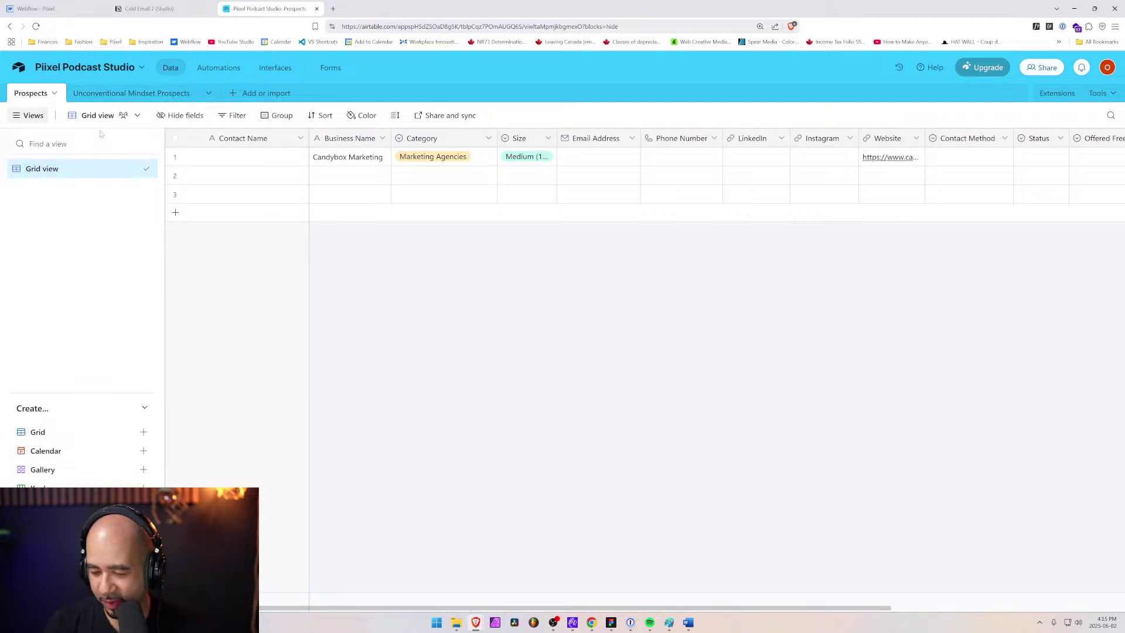
{"action": "key", "text": "ctrl+plus"}
{"action": "key", "text": "ctrl+plus"}
{"action": "key", "text": "ctrl+plus"}
{"action": "key", "text": "ctrl+plus"}
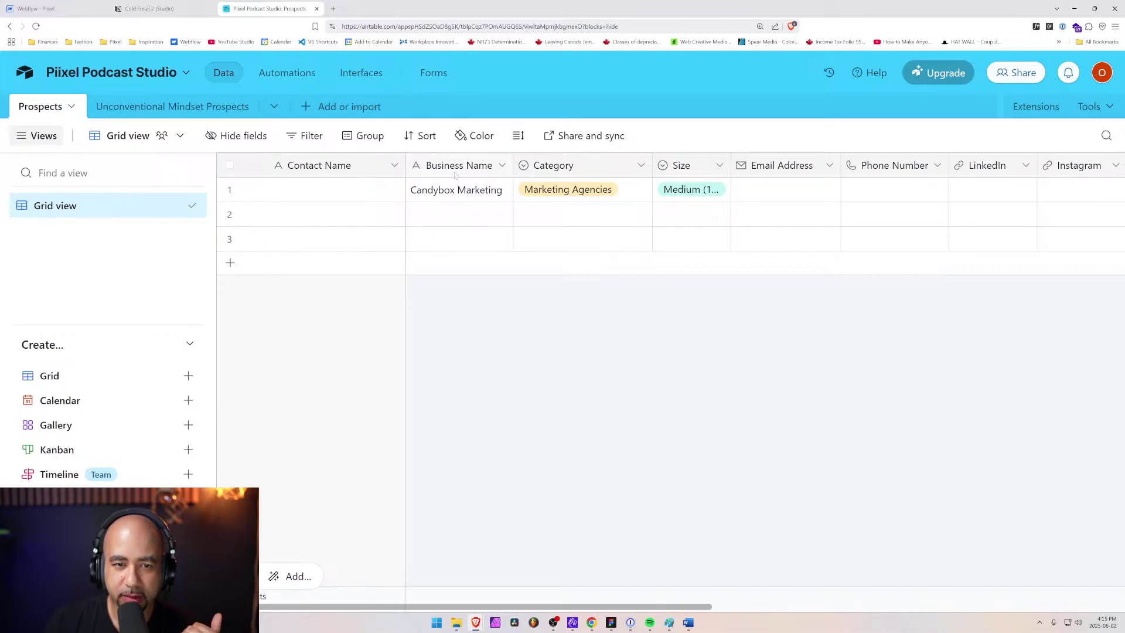
Dismiss the Category field menu and open row 1's Category dropdown
{"action": "left_click", "coordinate": [642, 167]}
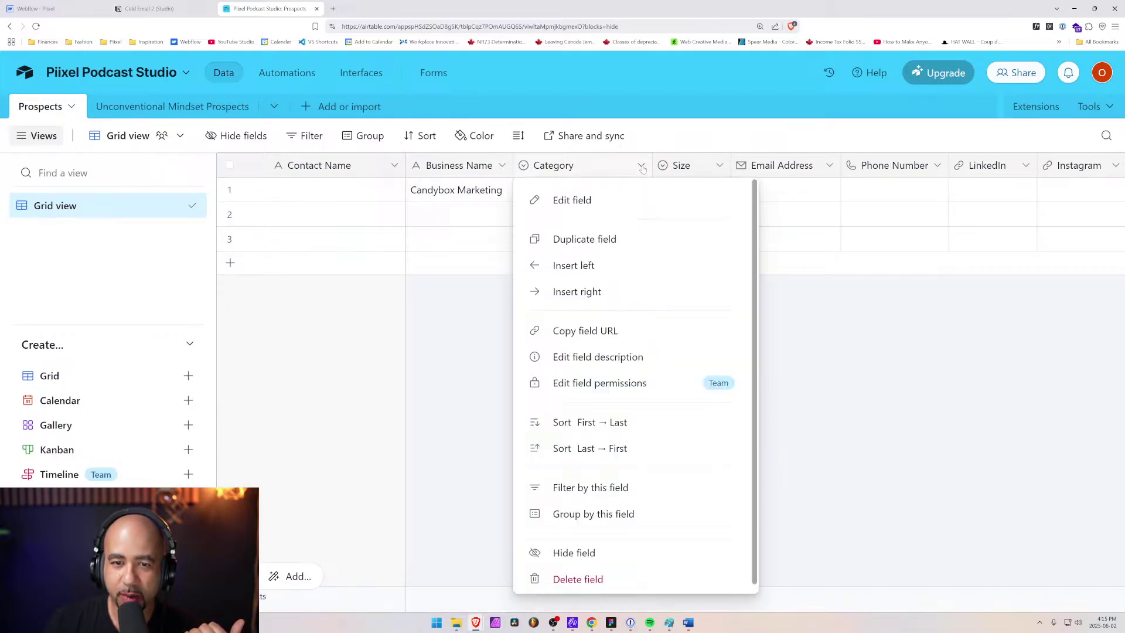
{"action": "key", "text": "Escape"}
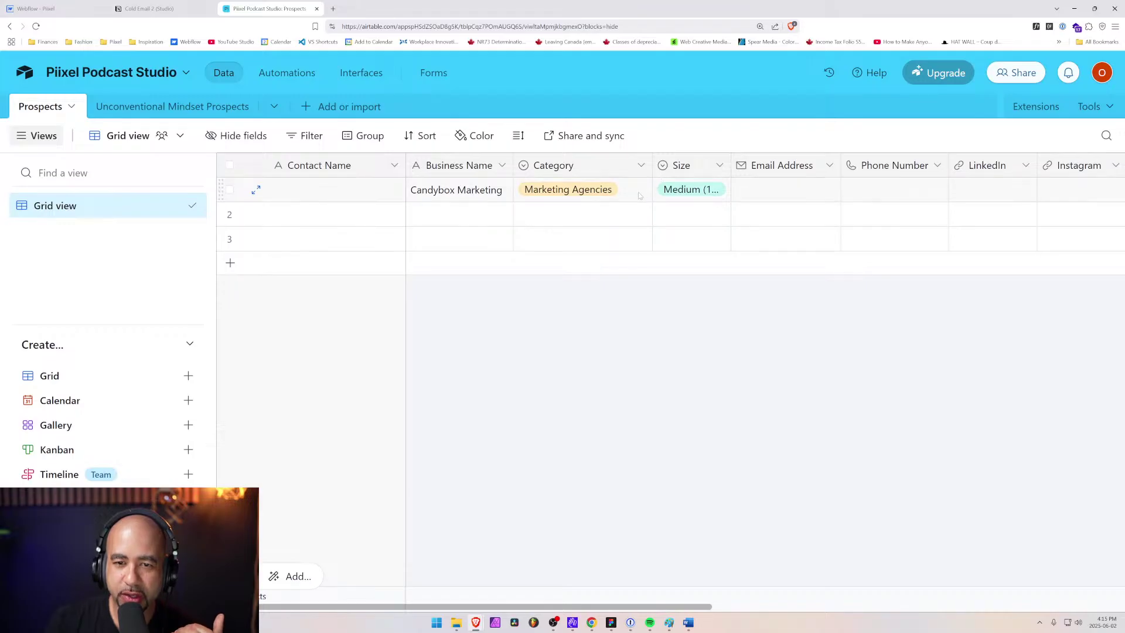
{"action": "left_click", "coordinate": [620, 195]}
{"action": "left_click", "coordinate": [641, 188]}
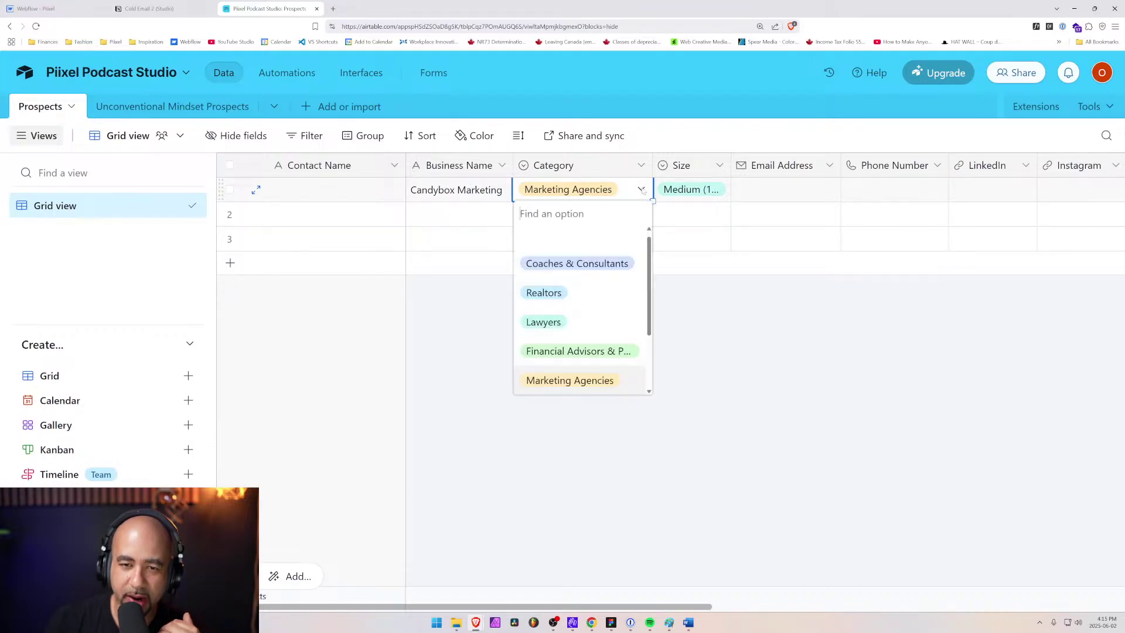
Scroll through the category choices and close the list, keeping Candybox Marketing as Marketing Agencies
{"action": "scroll", "coordinate": [645, 258], "scroll_direction": "down", "scroll_amount": 2}
{"action": "scroll", "coordinate": [646, 281], "scroll_direction": "up", "scroll_amount": 2}
{"action": "scroll", "coordinate": [647, 301], "scroll_direction": "down", "scroll_amount": 1}
{"action": "scroll", "coordinate": [647, 302], "scroll_direction": "down", "scroll_amount": 1}
{"action": "scroll", "coordinate": [646, 287], "scroll_direction": "up", "scroll_amount": 2}
{"action": "scroll", "coordinate": [647, 276], "scroll_direction": "down", "scroll_amount": 2}
{"action": "scroll", "coordinate": [646, 263], "scroll_direction": "up", "scroll_amount": 2}
{"action": "scroll", "coordinate": [646, 267], "scroll_direction": "down", "scroll_amount": 3}
{"action": "scroll", "coordinate": [646, 276], "scroll_direction": "up", "scroll_amount": 3}
{"action": "scroll", "coordinate": [646, 281], "scroll_direction": "down", "scroll_amount": 1}
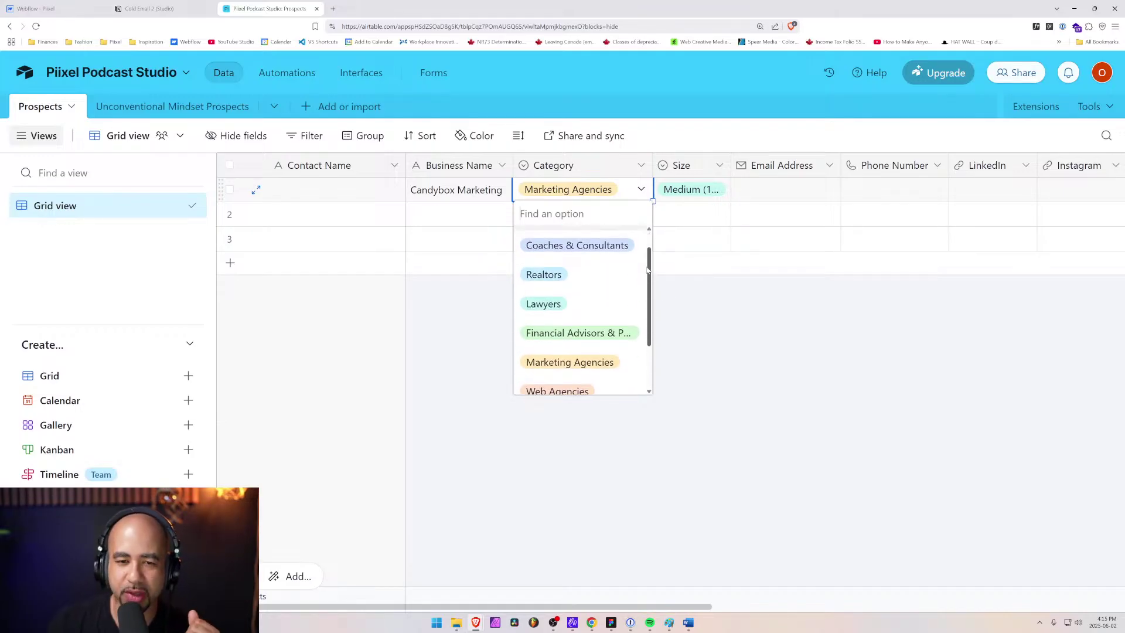
{"action": "scroll", "coordinate": [616, 265], "scroll_direction": "up", "scroll_amount": 1}
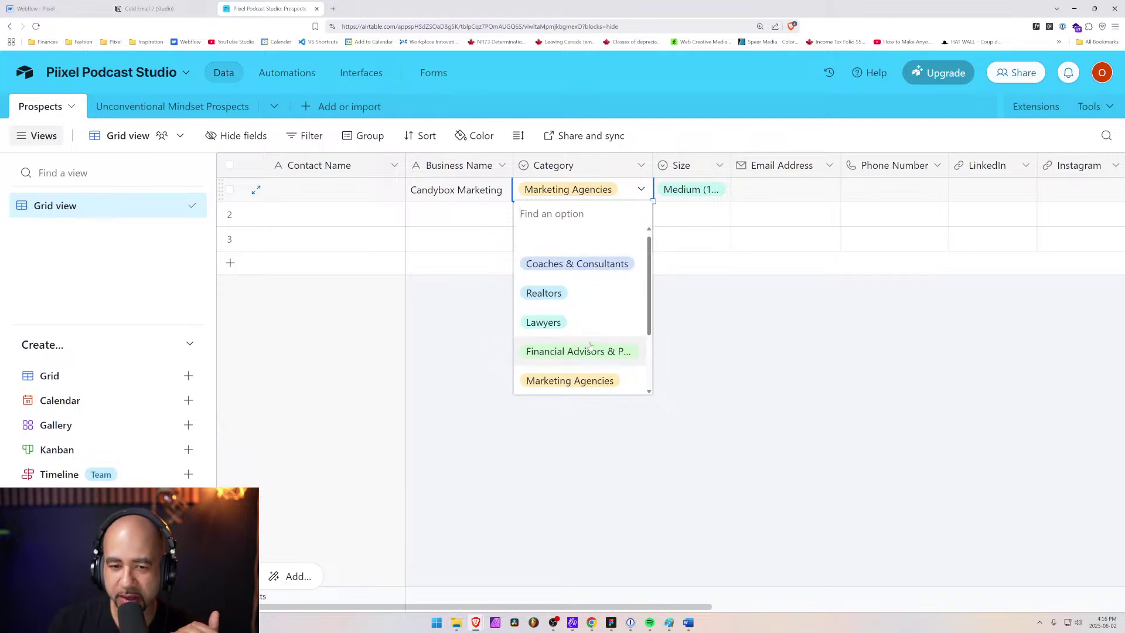
{"action": "scroll", "coordinate": [586, 316], "scroll_direction": "down", "scroll_amount": 2}
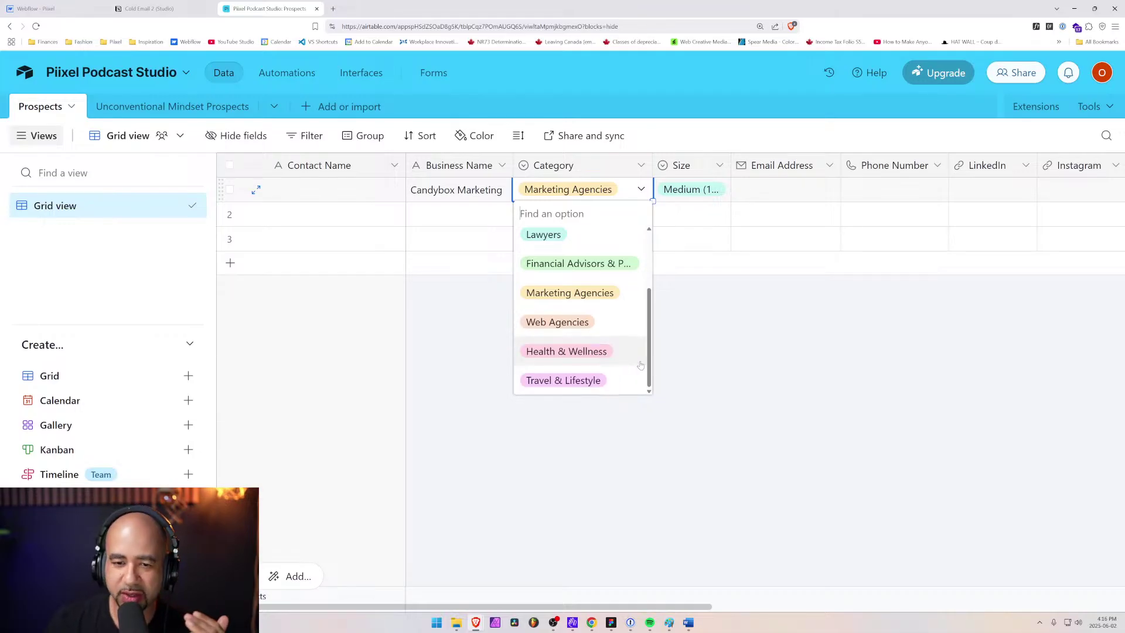
{"action": "left_click_drag", "start_coordinate": [649, 369], "coordinate": [648, 260]}
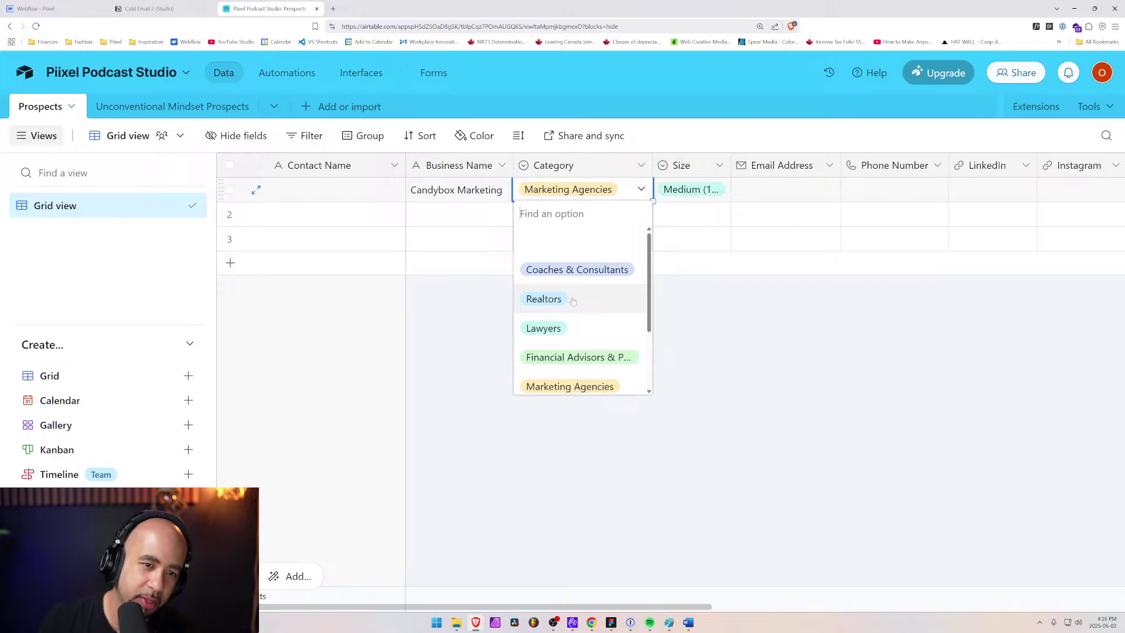
{"action": "left_click", "coordinate": [762, 321]}
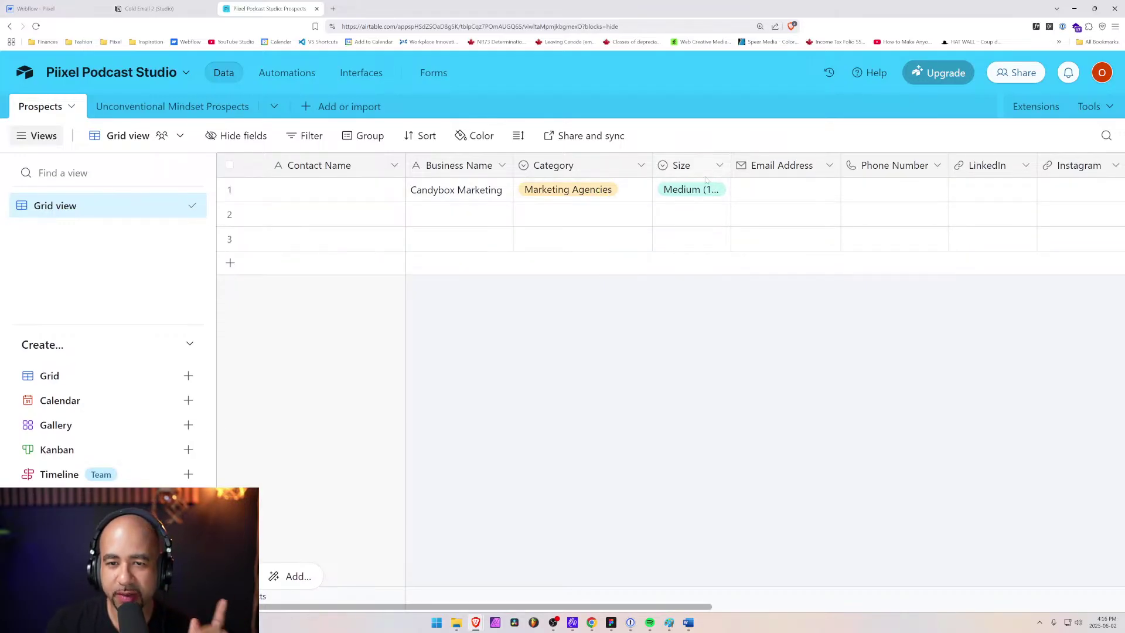
Review row 1's size choices, keeping Medium, and scroll the grid to the later fields
{"action": "left_click", "coordinate": [717, 191]}
{"action": "left_click", "coordinate": [719, 191]}
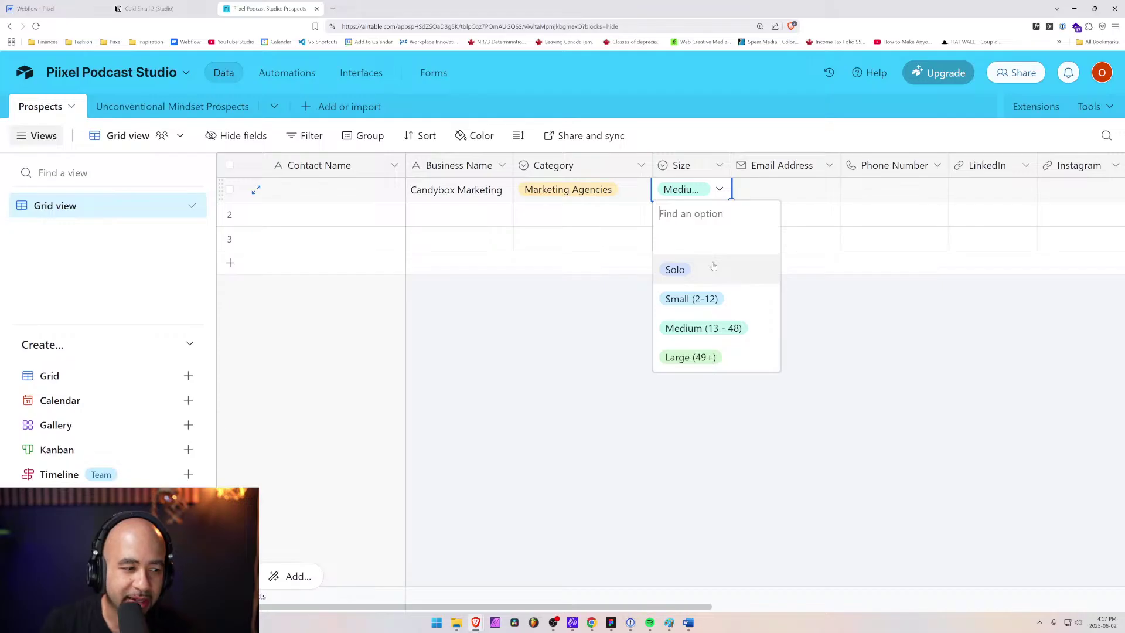
{"action": "left_click", "coordinate": [832, 194]}
{"action": "left_click_drag", "start_coordinate": [574, 607], "coordinate": [955, 599]}
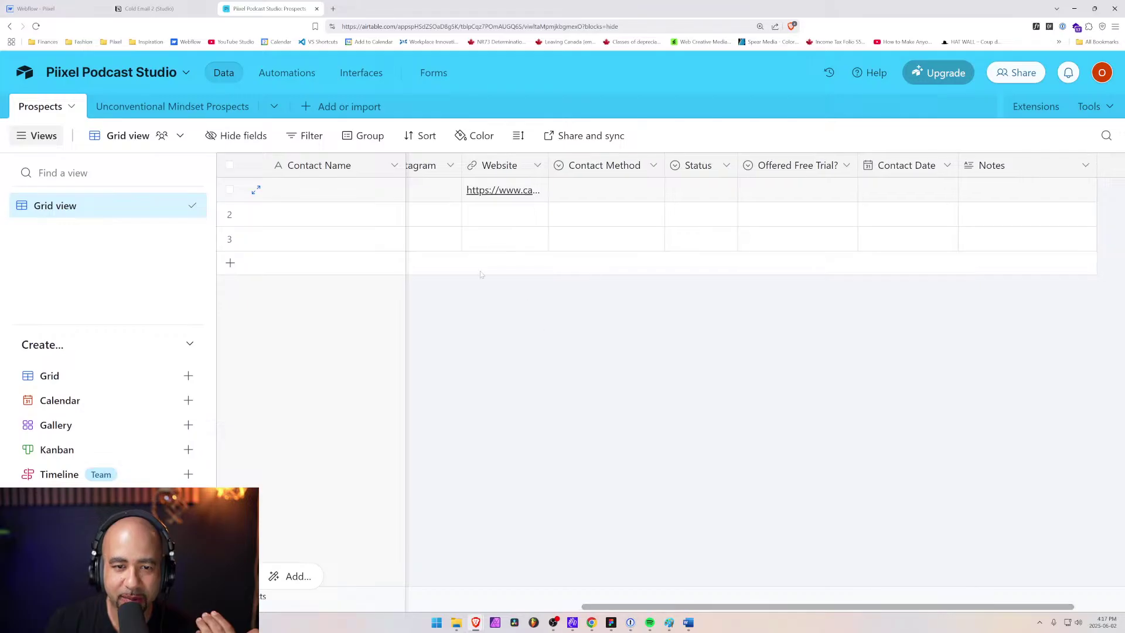
Look over Candybox Marketing's Contact Method and Status choices, leaving both blank
{"action": "left_click", "coordinate": [649, 189]}
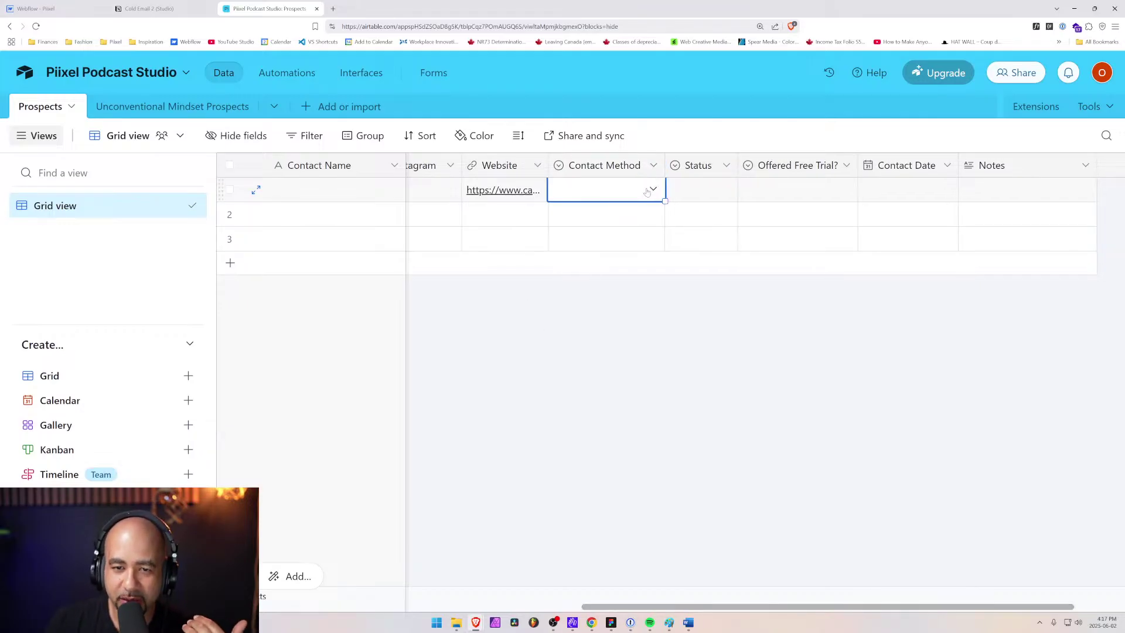
{"action": "left_click", "coordinate": [652, 188]}
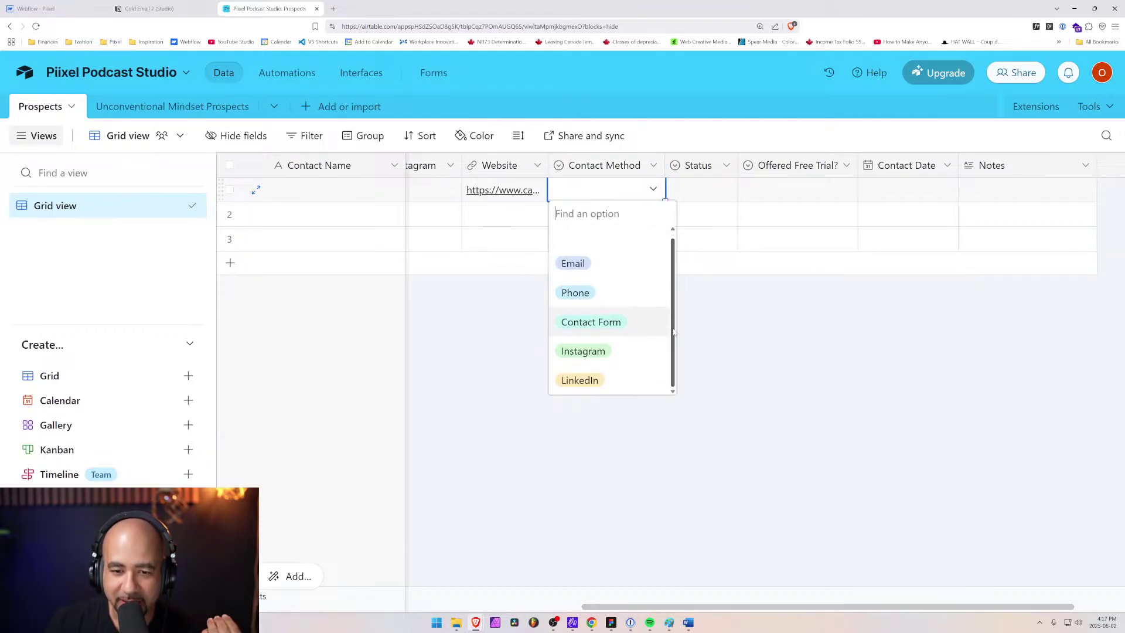
{"action": "left_click", "coordinate": [714, 195]}
{"action": "left_click", "coordinate": [726, 188]}
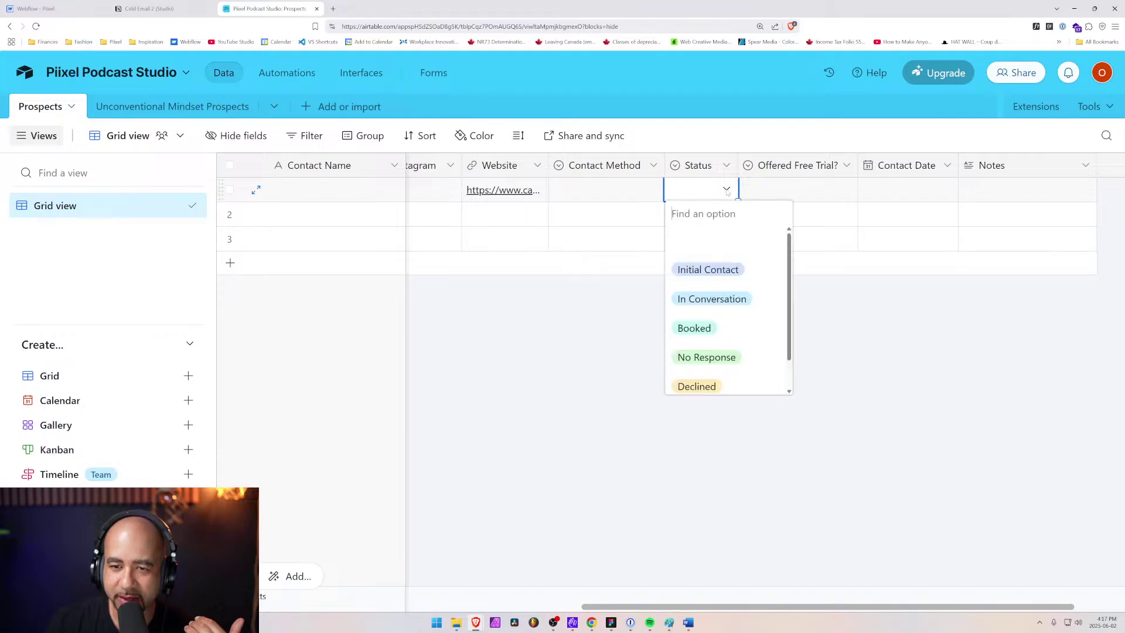
{"action": "scroll", "coordinate": [789, 280], "scroll_direction": "down", "scroll_amount": 1}
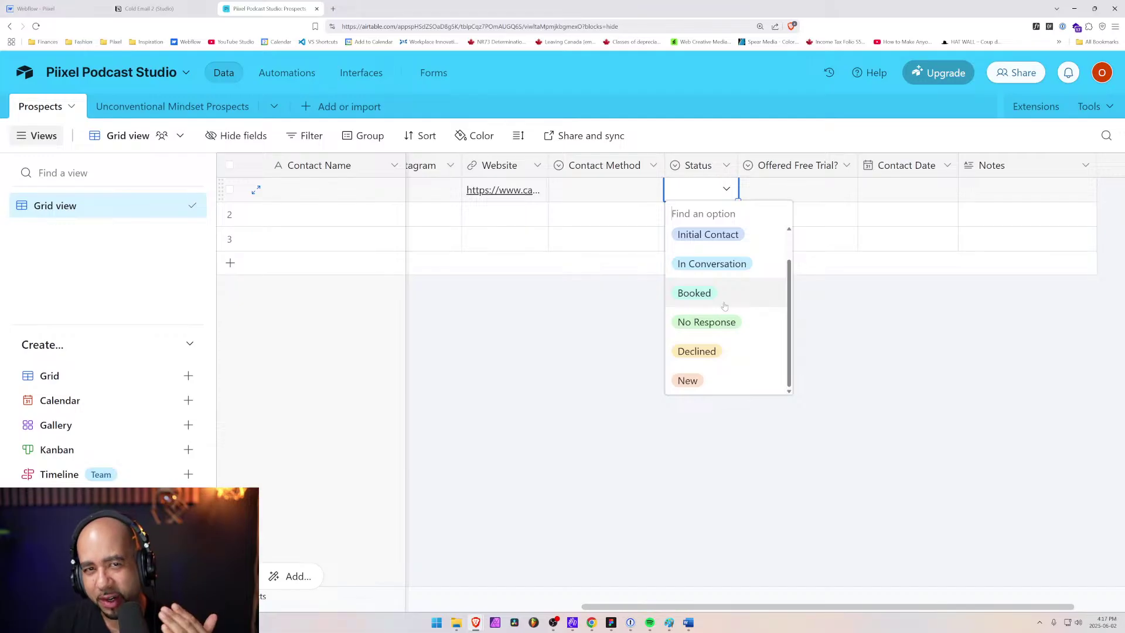
{"action": "key", "text": "Escape"}
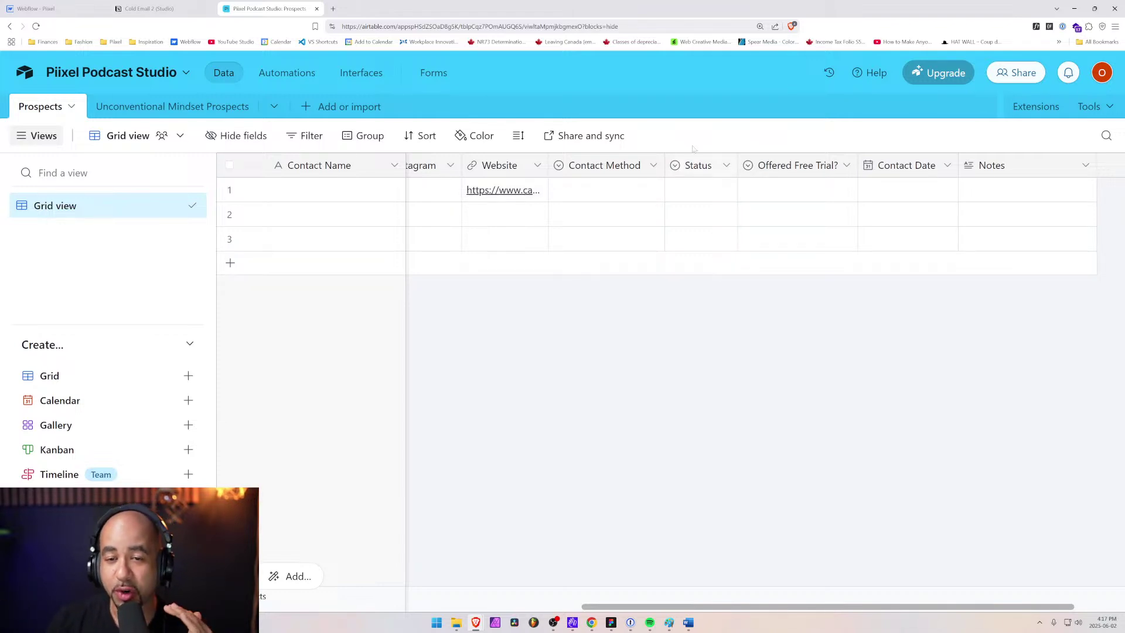
{"action": "left_click", "coordinate": [726, 189]}
{"action": "left_click", "coordinate": [725, 190]}
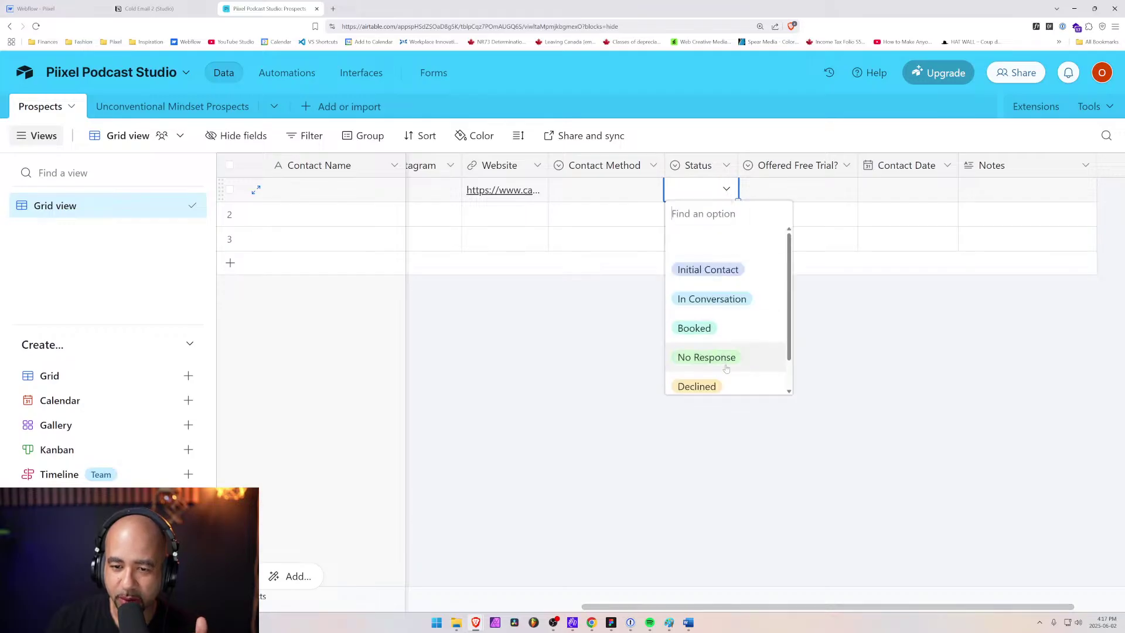
{"action": "scroll", "coordinate": [717, 351], "scroll_direction": "down", "scroll_amount": 1}
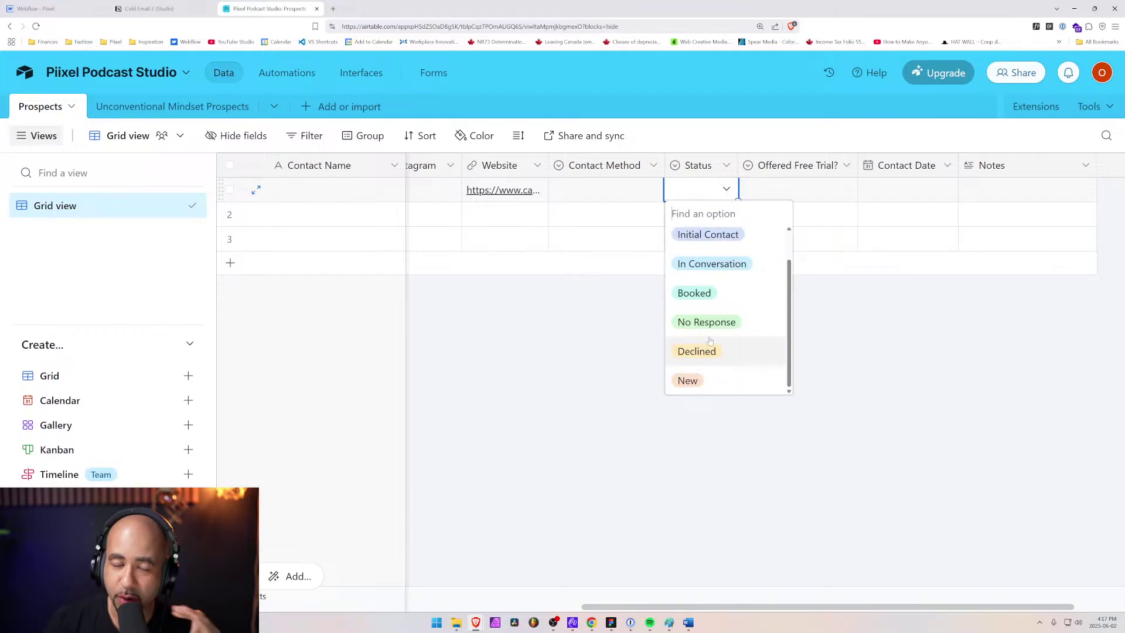
{"action": "left_click", "coordinate": [858, 355]}
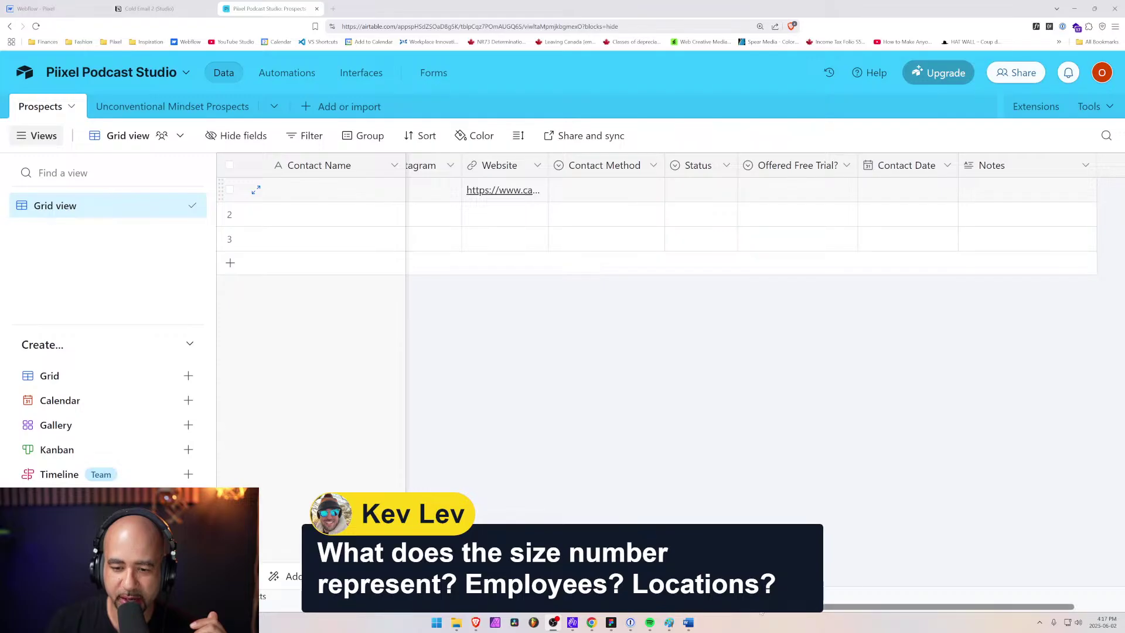
{"action": "scroll", "coordinate": [666, 300], "scroll_direction": "left", "scroll_amount": 10}
Rename the Size field to 'Number of Employees'
{"action": "left_click", "coordinate": [625, 165]}
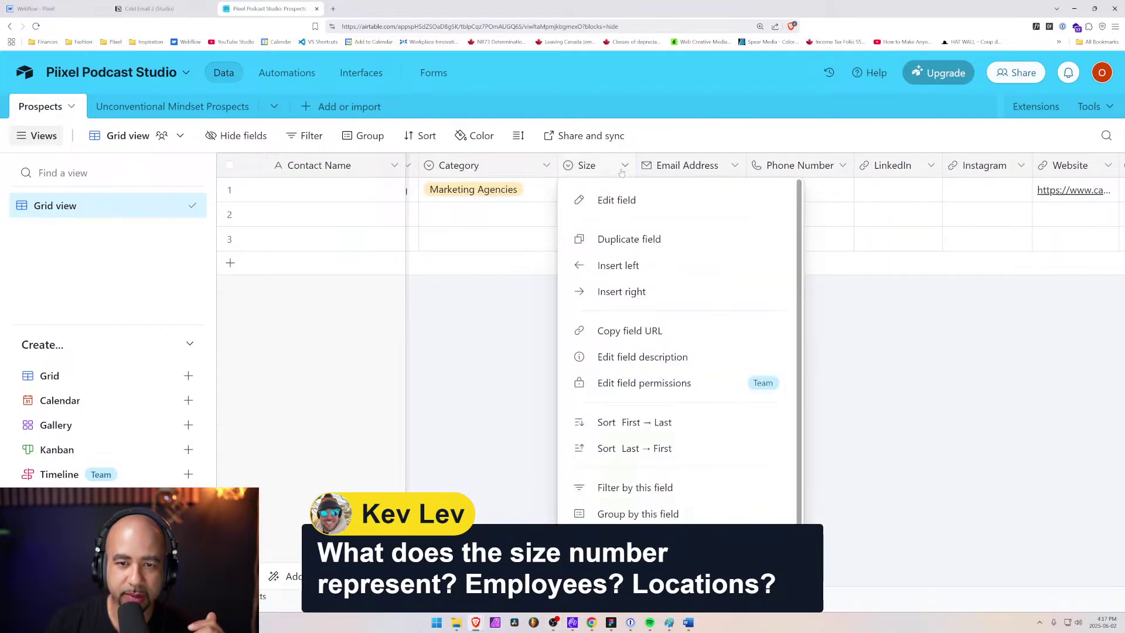
{"action": "left_click", "coordinate": [595, 197]}
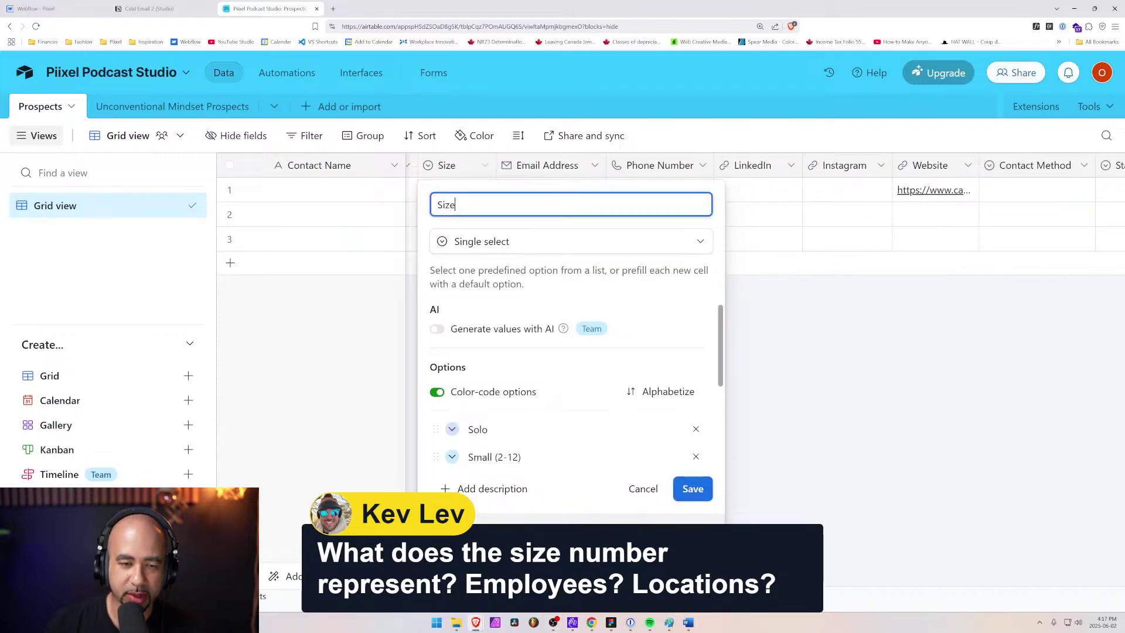
{"action": "key", "text": "ctrl+a"}
{"action": "type", "text": "Number of Employ"}
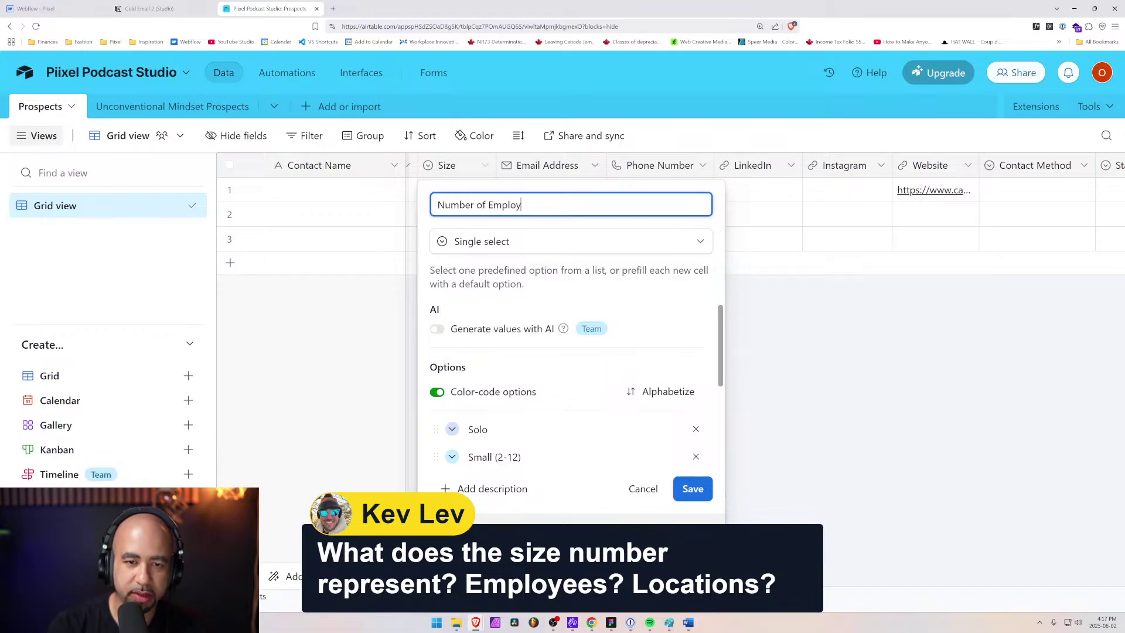
{"action": "type", "text": "ees"}
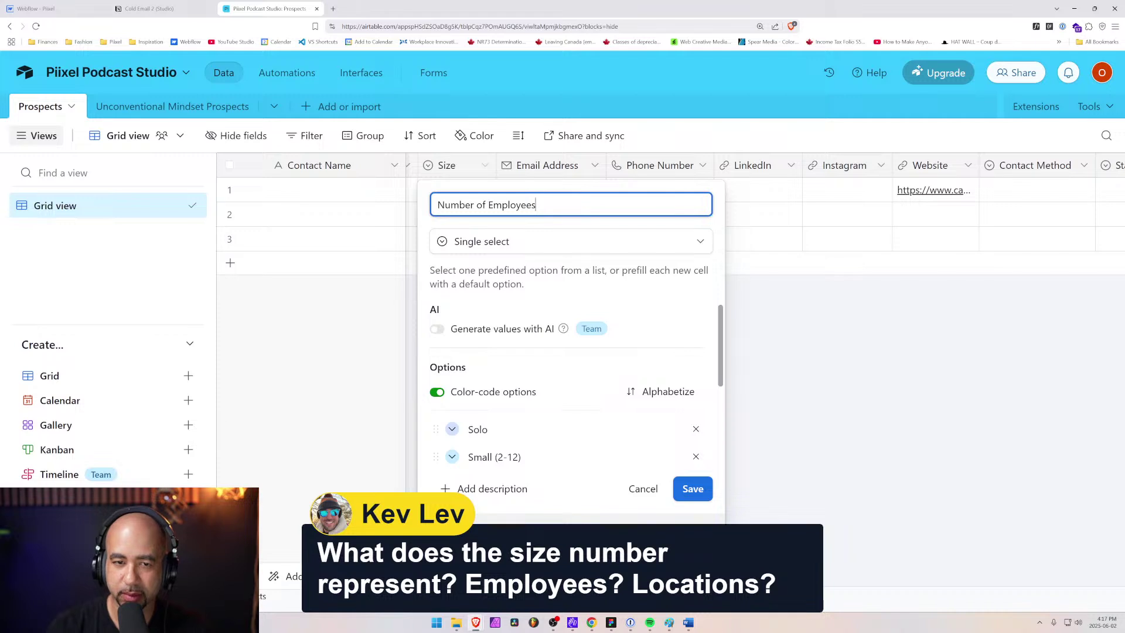
{"action": "left_click", "coordinate": [682, 494]}
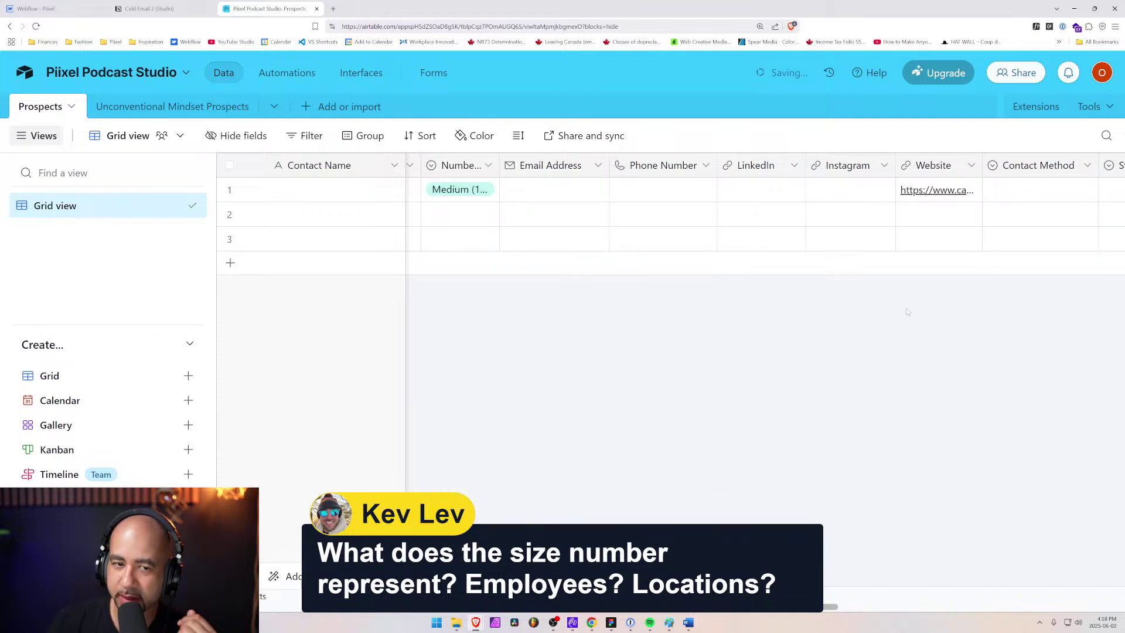
Widen the Number of Employees column so 'Medium (13 - 48)' fits, then select row 1's Notes cell
{"action": "left_click_drag", "start_coordinate": [499, 165], "coordinate": [560, 166]}
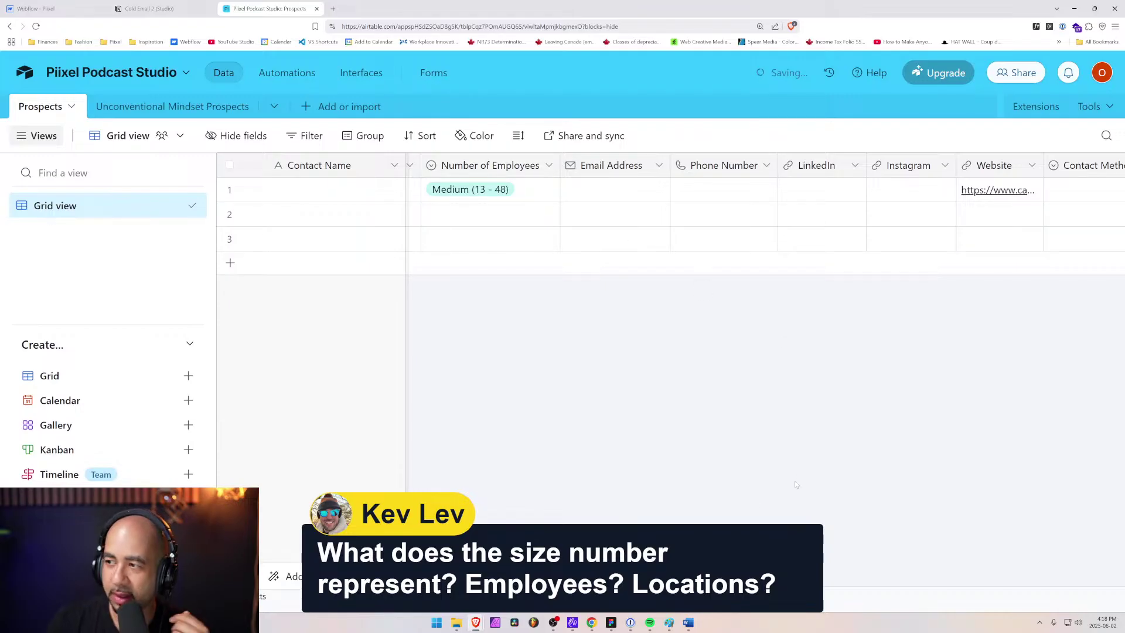
{"action": "scroll", "coordinate": [815, 615], "scroll_direction": "right", "scroll_amount": 6}
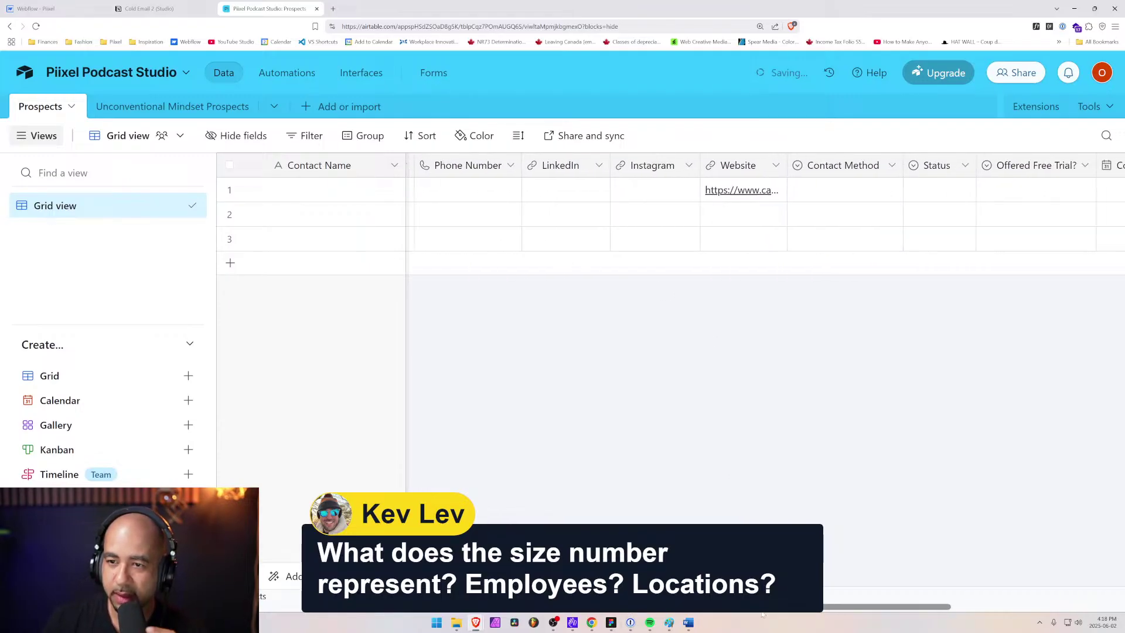
{"action": "scroll", "coordinate": [815, 615], "scroll_direction": "left", "scroll_amount": 1}
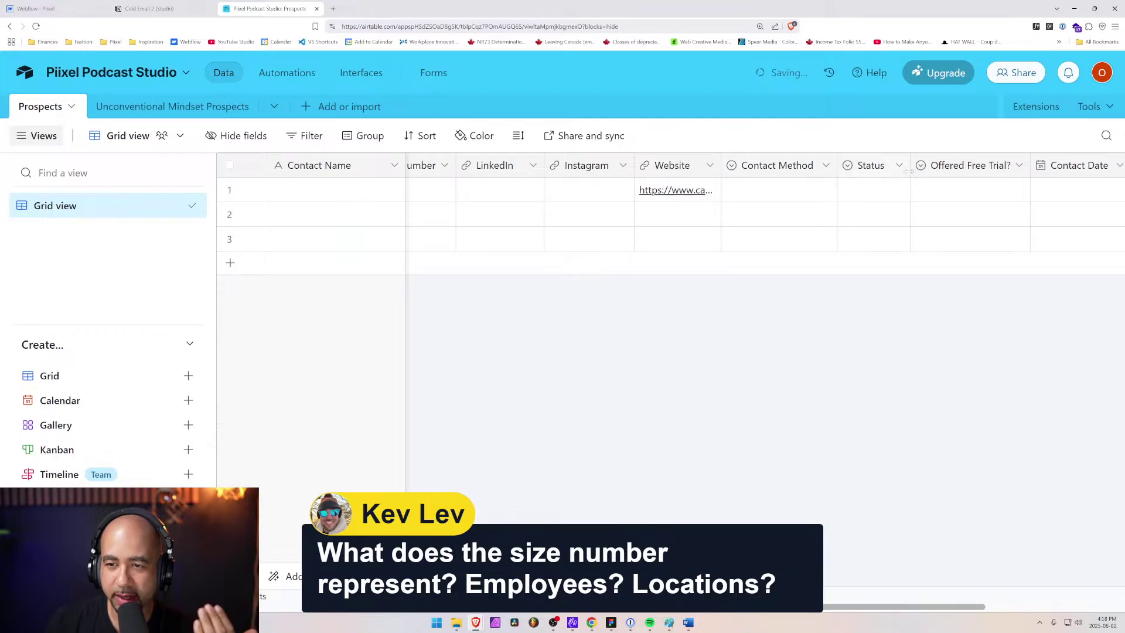
{"action": "scroll", "coordinate": [858, 531], "scroll_direction": "right", "scroll_amount": 5}
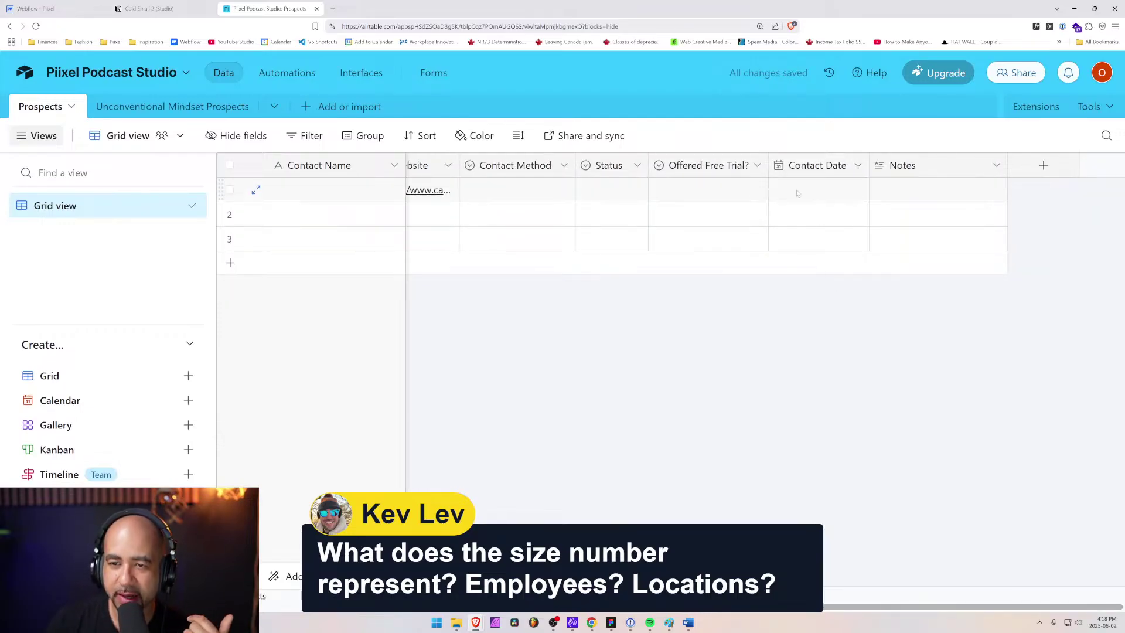
{"action": "left_click", "coordinate": [954, 189]}
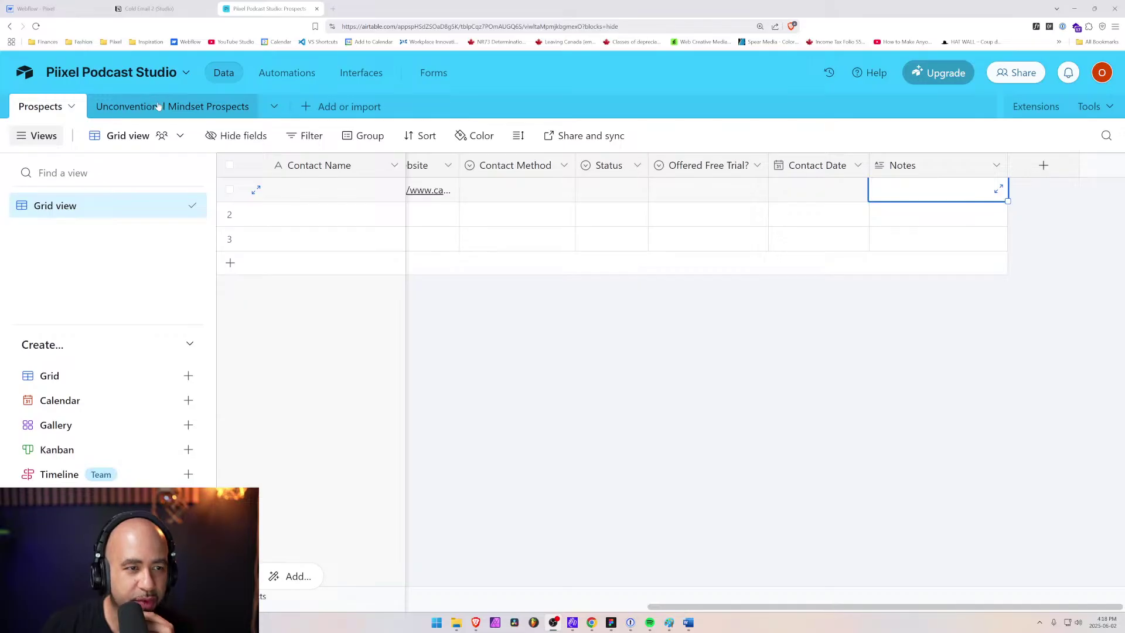
Review the Unconventional Mindset Prospects table's Status choices, then switch to Notion's Cold Email 2 (Studio) page
{"action": "left_click", "coordinate": [199, 111]}
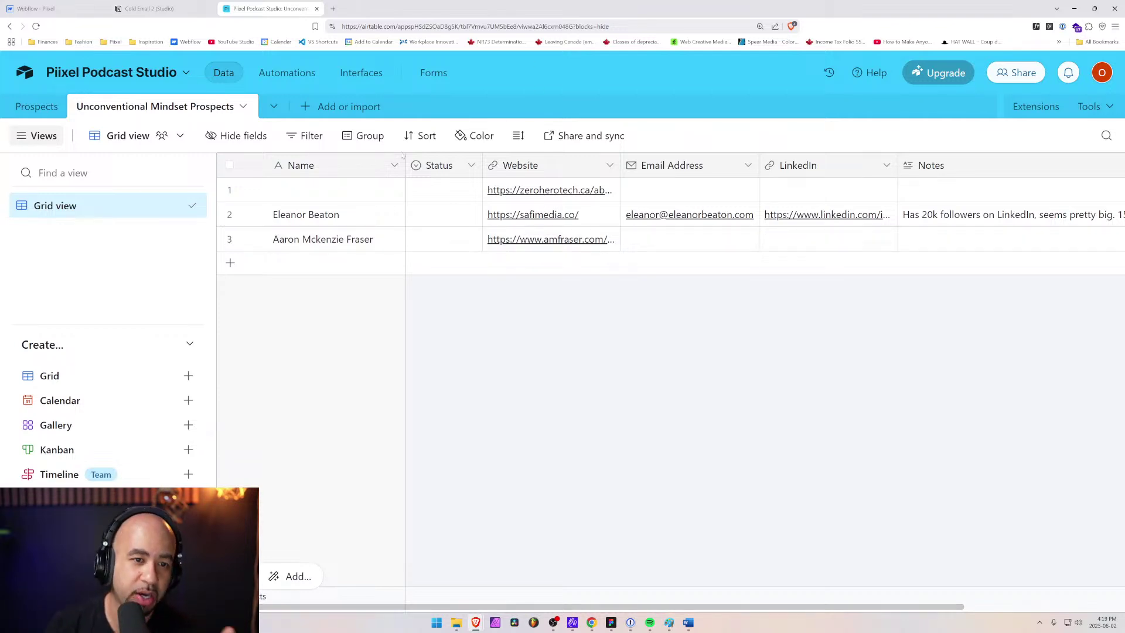
{"action": "left_click", "coordinate": [467, 195]}
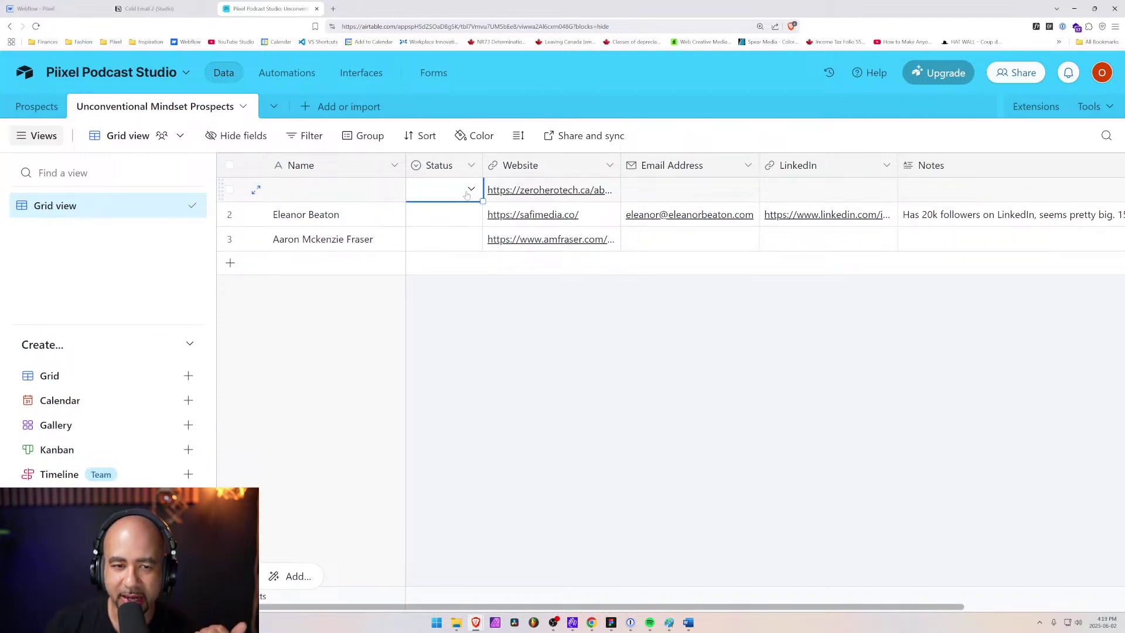
{"action": "left_click", "coordinate": [467, 195]}
{"action": "scroll", "coordinate": [515, 311], "scroll_direction": "down", "scroll_amount": 2}
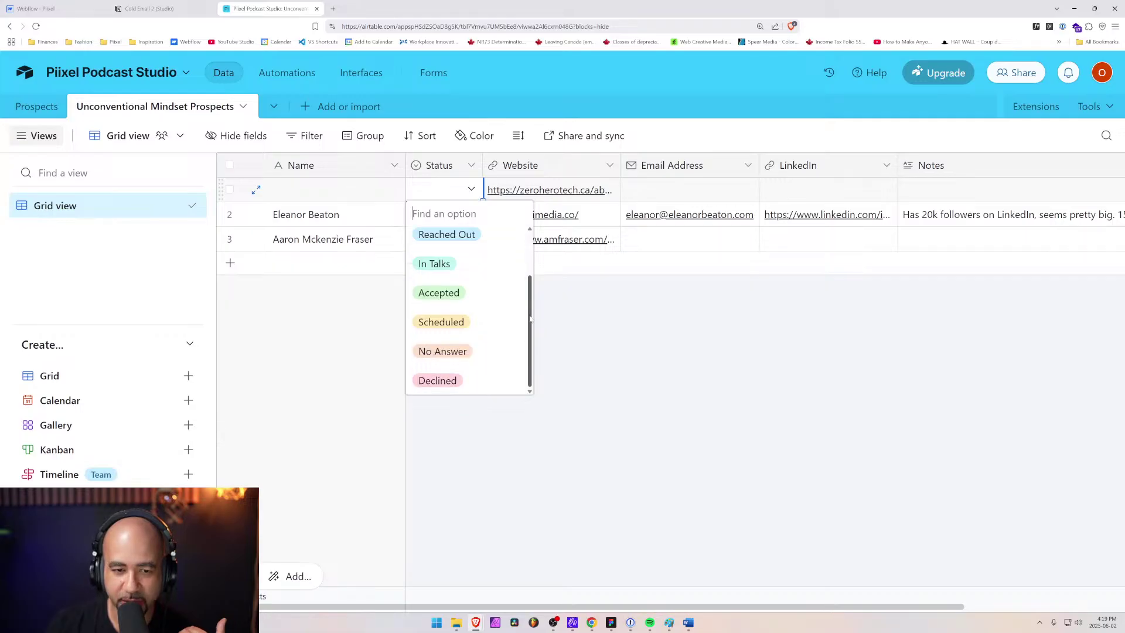
{"action": "scroll", "coordinate": [529, 318], "scroll_direction": "up", "scroll_amount": 1}
{"action": "left_click", "coordinate": [562, 328]}
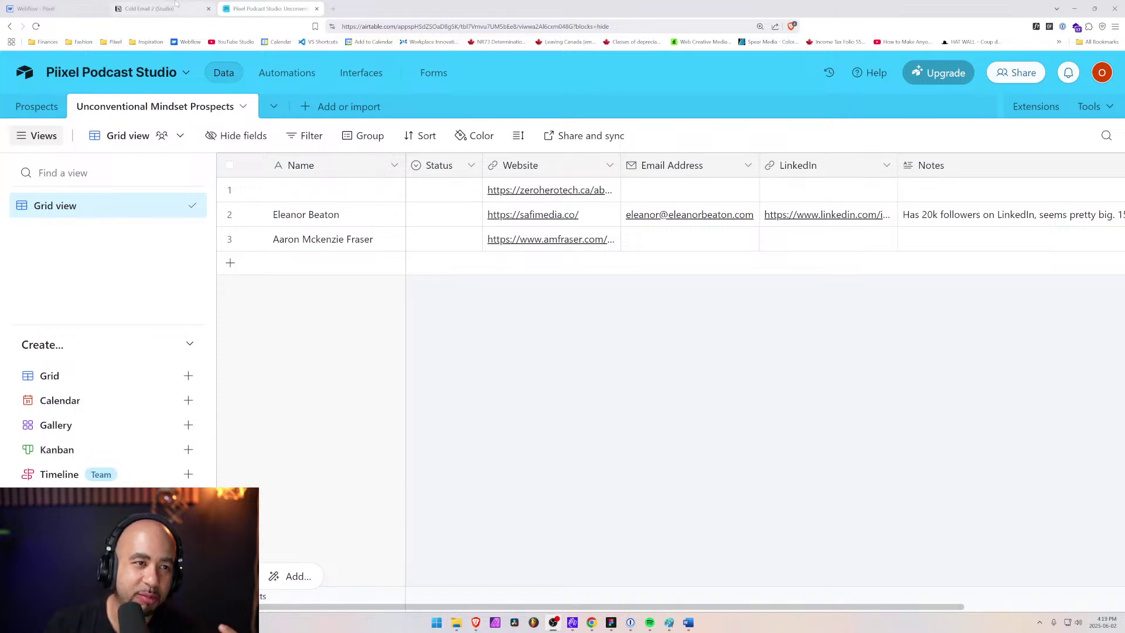
{"action": "left_click", "coordinate": [150, 9]}
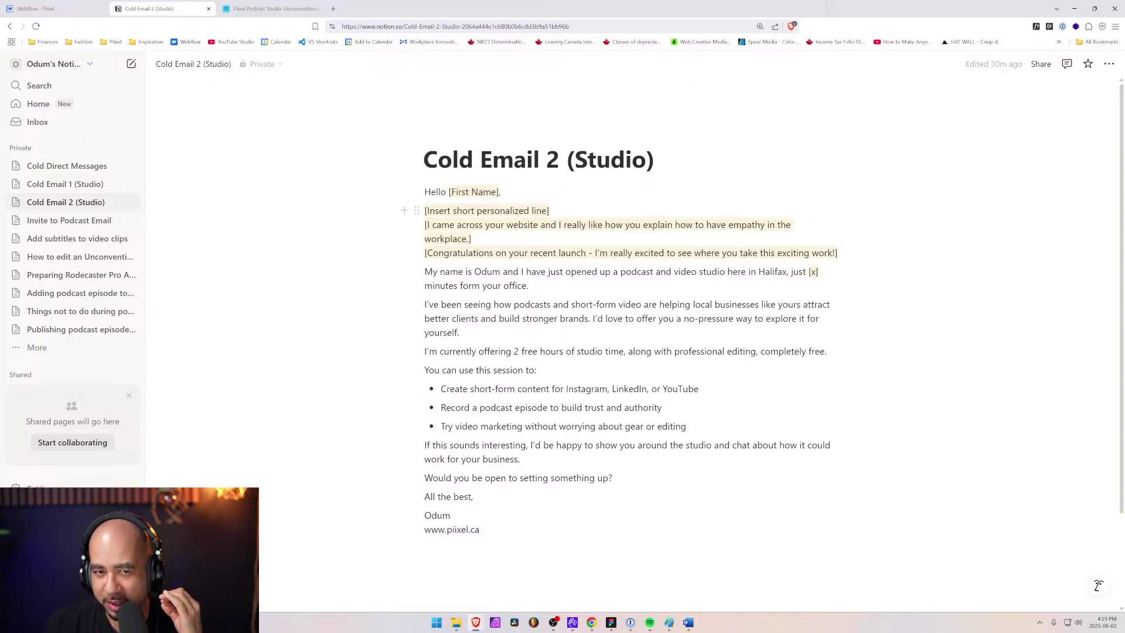
Open the Cold Email 1 (Studio) template from the Notion sidebar
{"action": "left_click", "coordinate": [63, 188]}
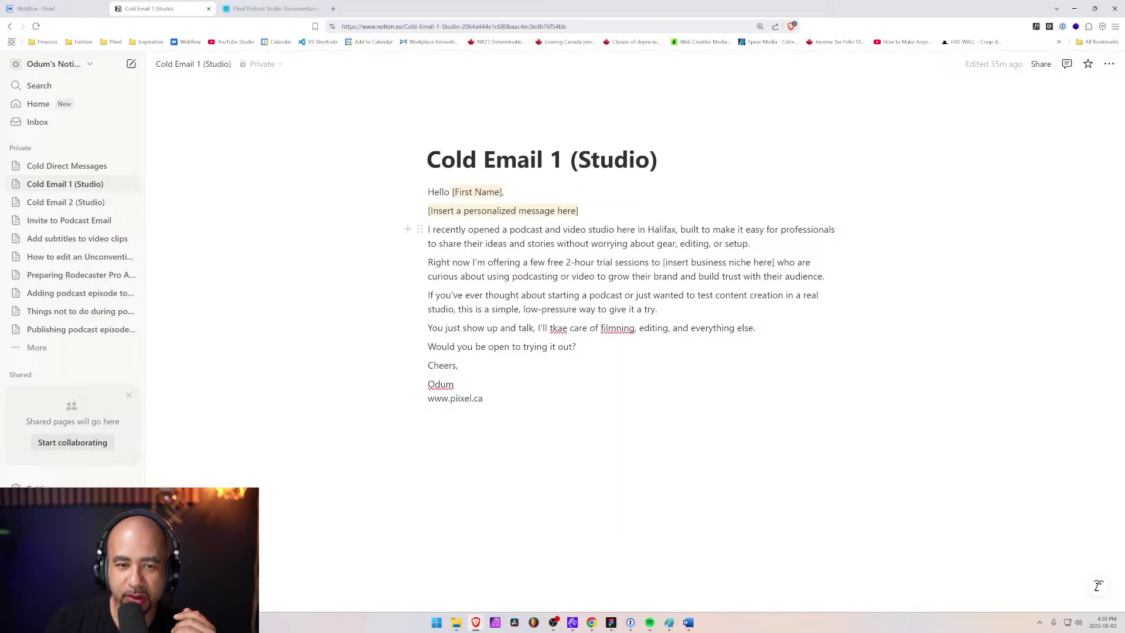
Check the spelling suggestions for 'tkae' and 'filmning' in the email
{"action": "left_click_drag", "start_coordinate": [433, 229], "coordinate": [508, 229]}
{"action": "left_click", "coordinate": [568, 229]}
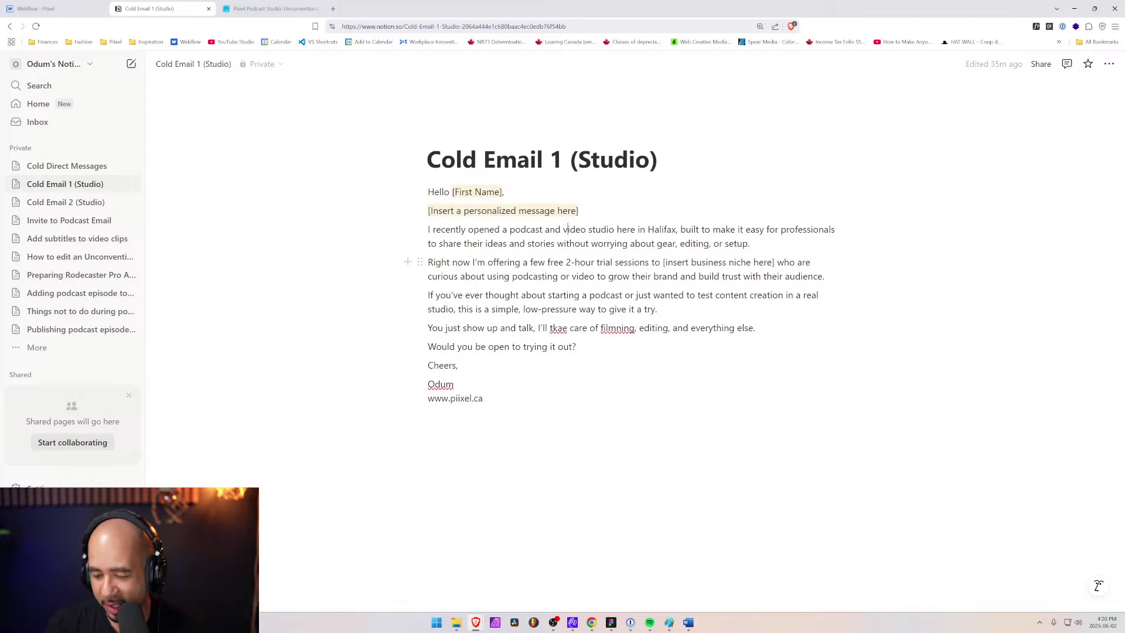
{"action": "right_click", "coordinate": [558, 329]}
{"action": "key", "text": "Escape"}
{"action": "right_click", "coordinate": [618, 328]}
{"action": "key", "text": "Escape"}
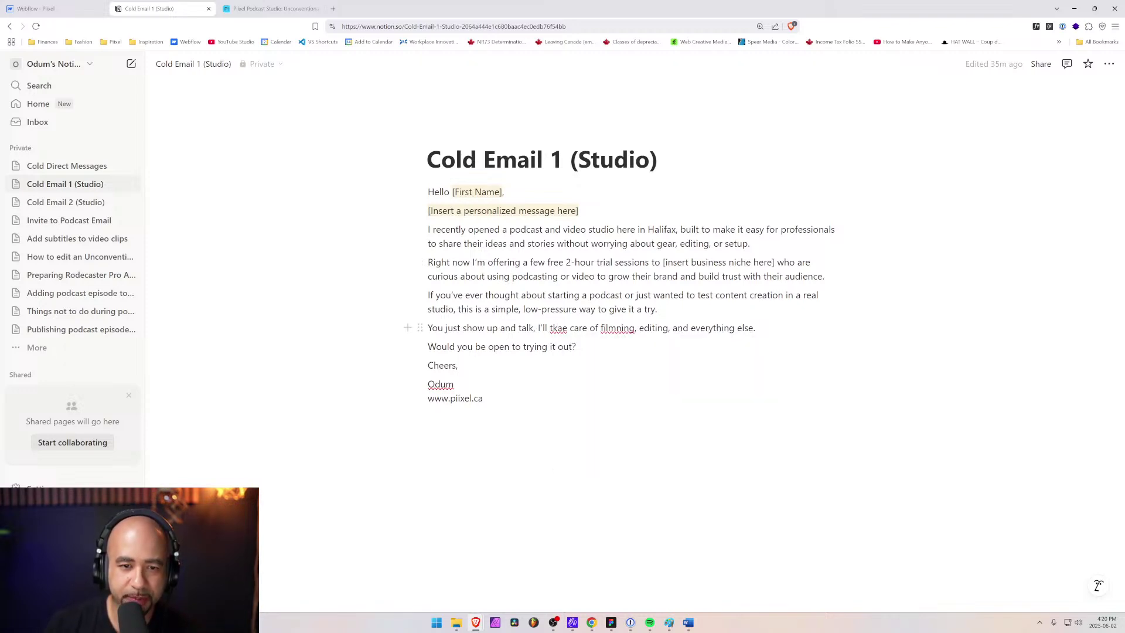
{"action": "left_click", "coordinate": [580, 242]}
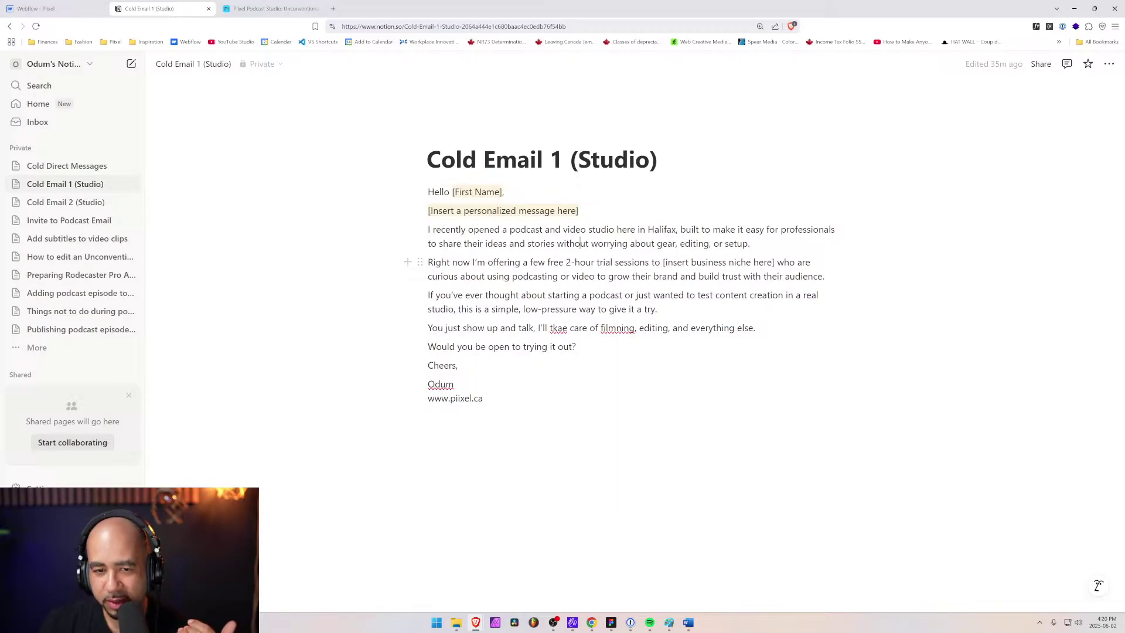
Give the [insert business niche here] placeholder a yellow background
{"action": "left_click_drag", "start_coordinate": [529, 261], "coordinate": [648, 262]}
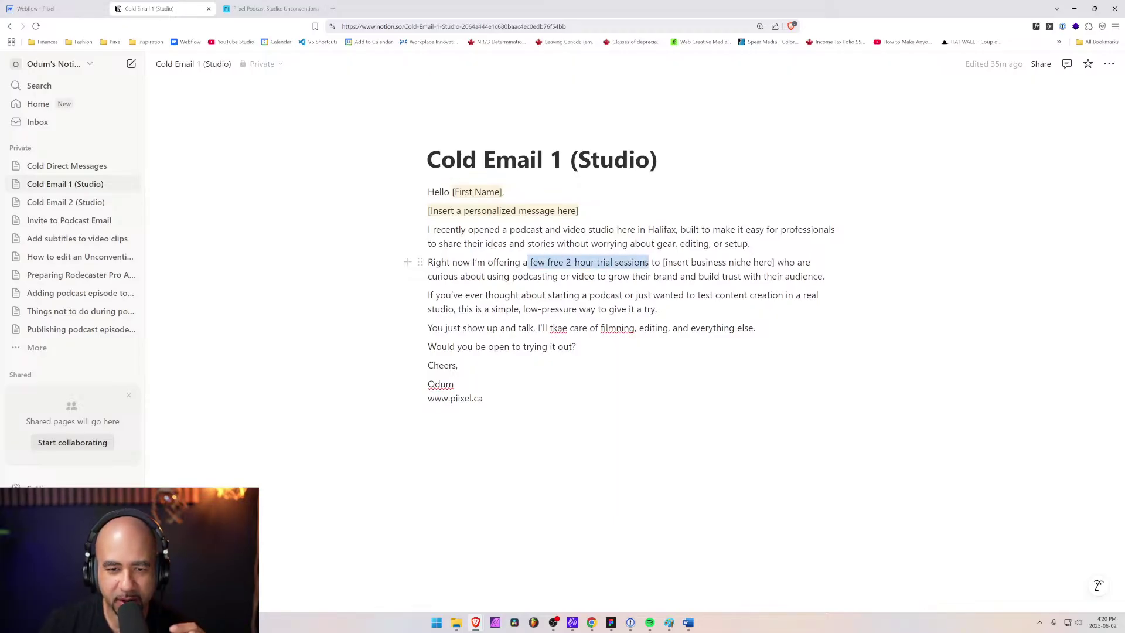
{"action": "left_click", "coordinate": [648, 262]}
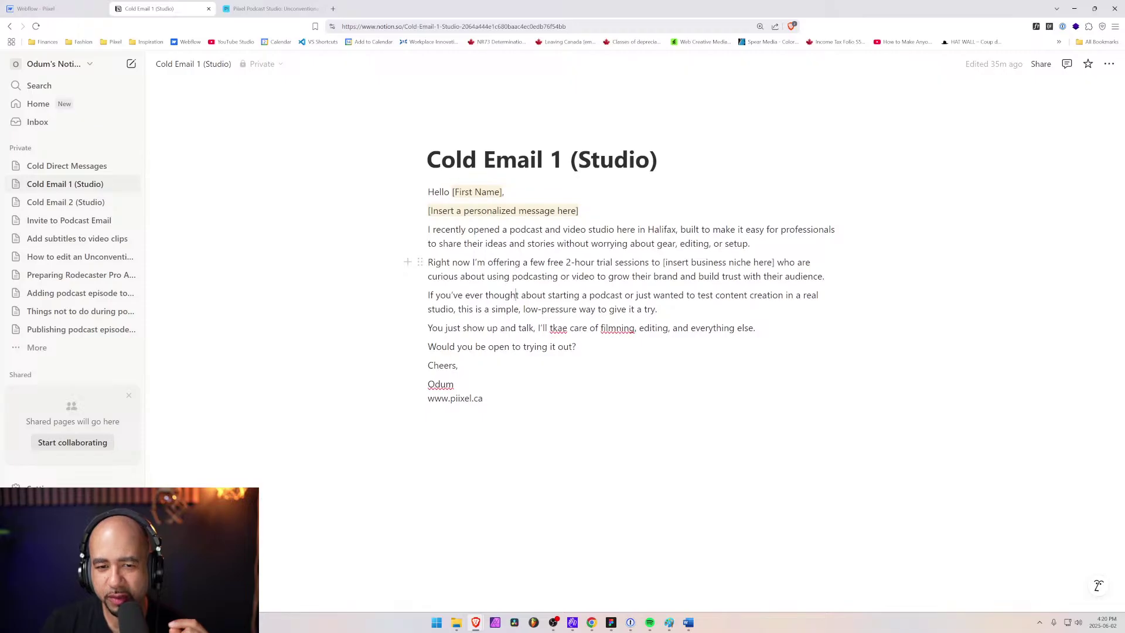
{"action": "left_click_drag", "start_coordinate": [661, 262], "coordinate": [775, 262]}
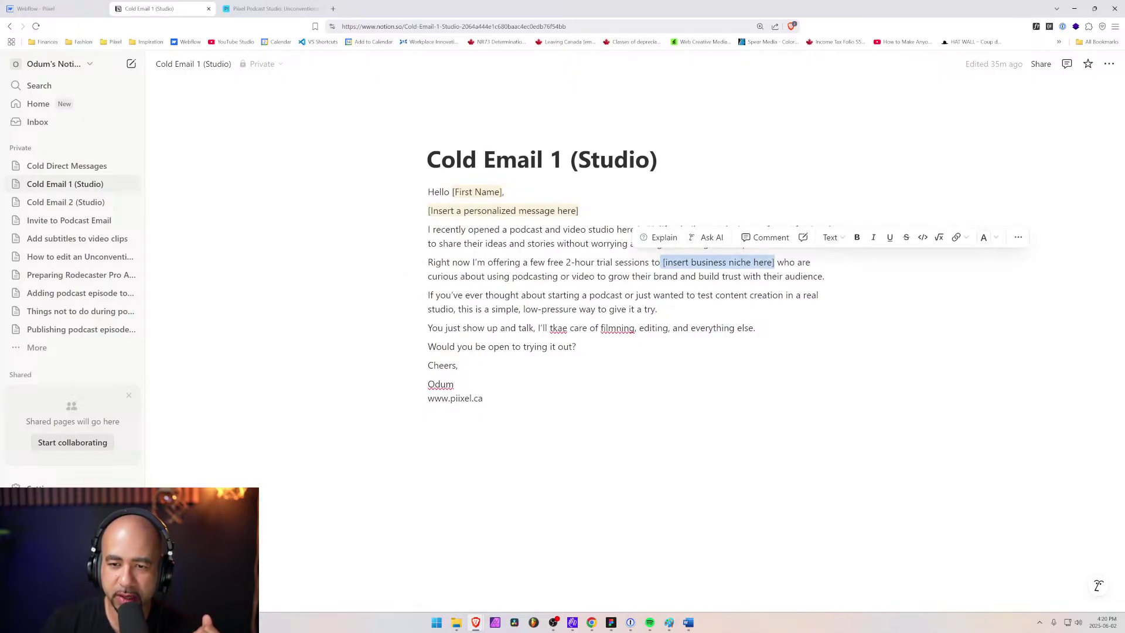
{"action": "left_click", "coordinate": [1000, 237]}
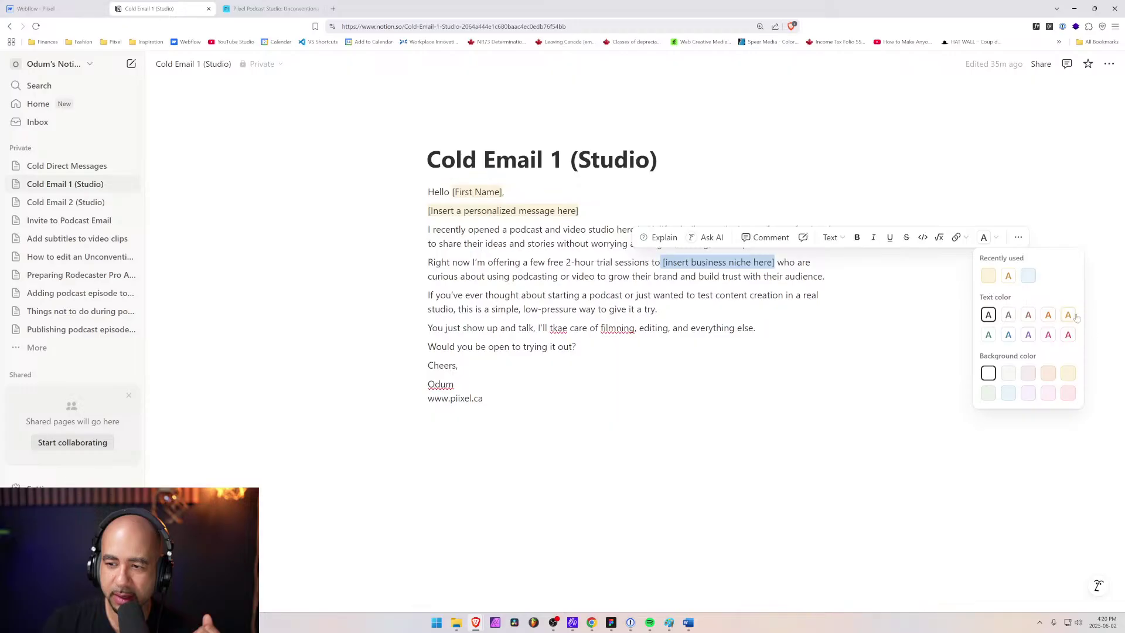
{"action": "left_click", "coordinate": [1068, 373]}
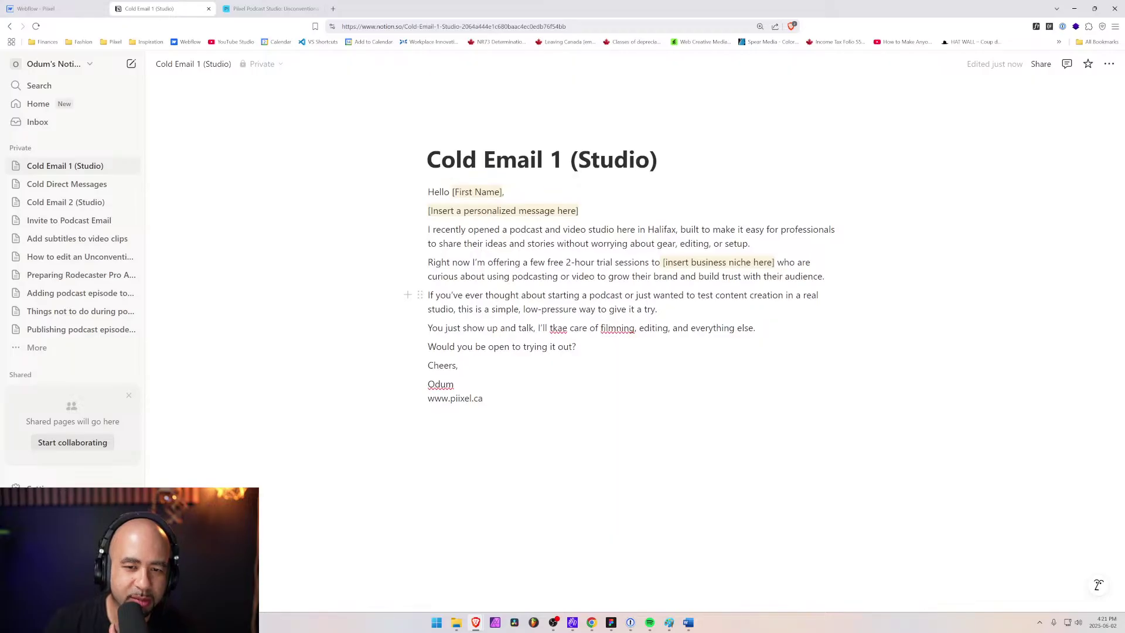
Correct 'tkae' to 'take' and 'filmning' to 'filming', then open Cold Email 2 (Studio)
{"action": "right_click", "coordinate": [556, 327]}
{"action": "key", "text": "Escape"}
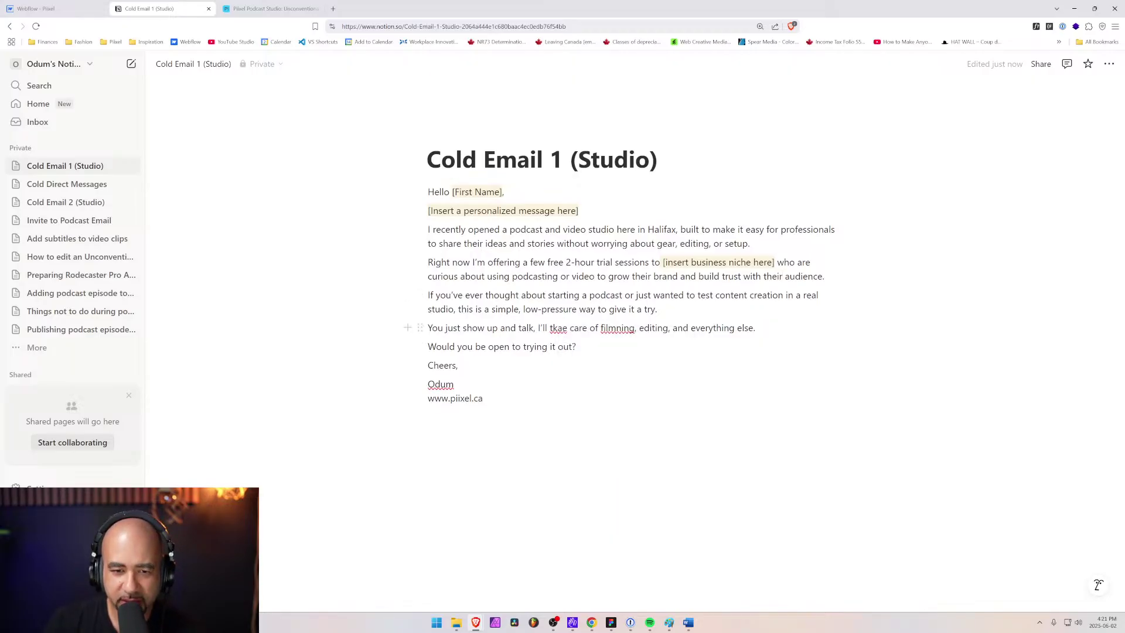
{"action": "right_click", "coordinate": [621, 328]}
{"action": "key", "text": "Escape"}
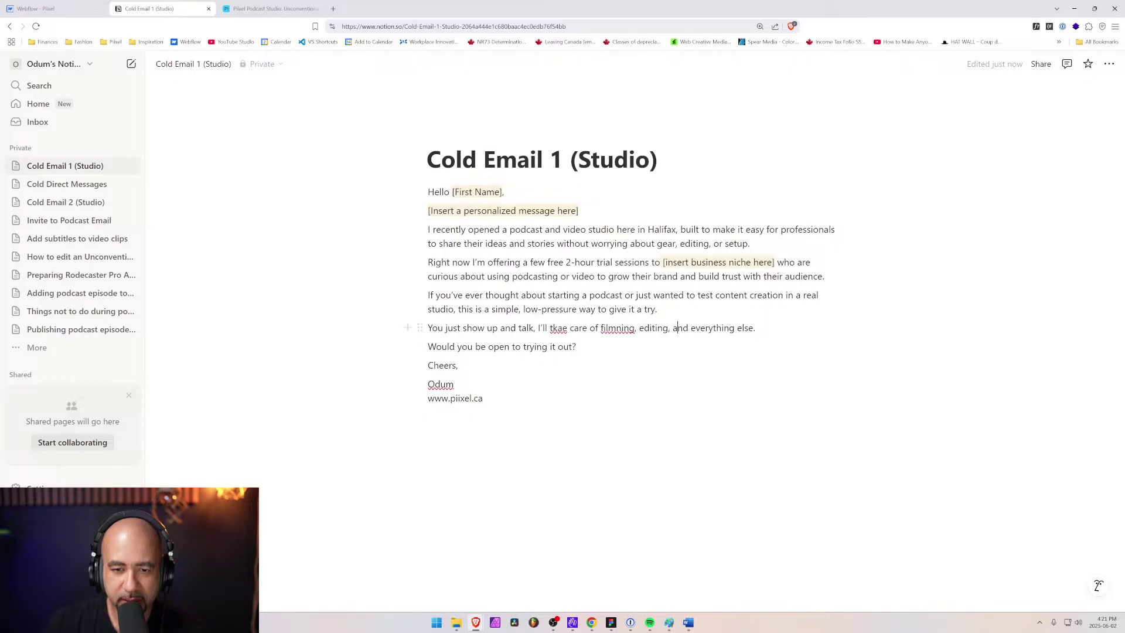
{"action": "left_click_drag", "start_coordinate": [561, 328], "coordinate": [553, 328]}
{"action": "type", "text": "ak"}
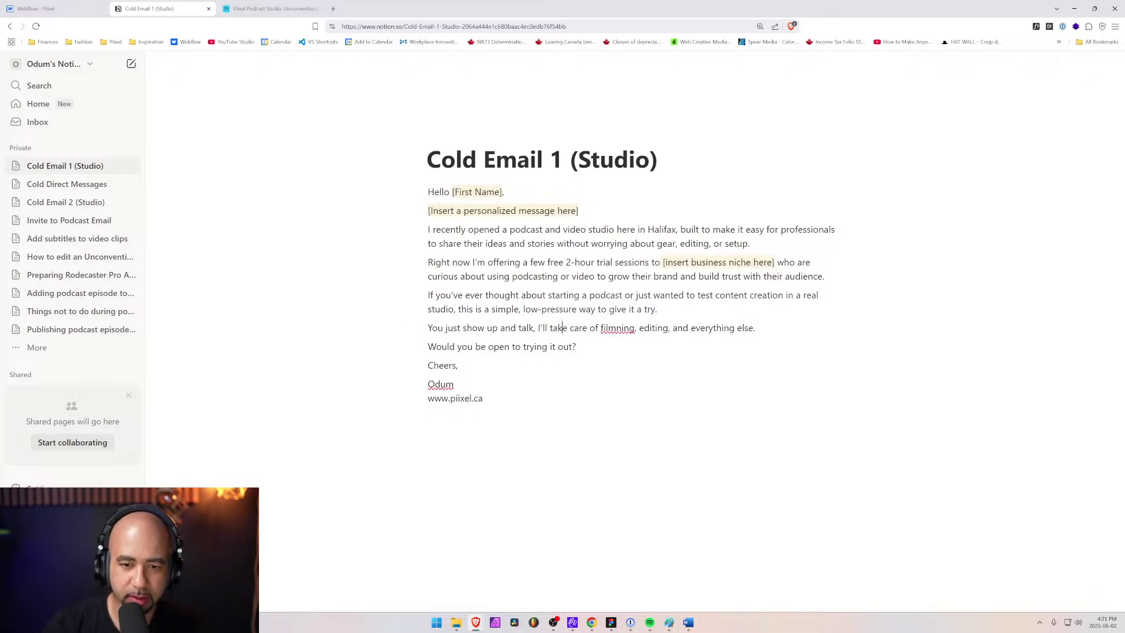
{"action": "left_click", "coordinate": [619, 328]}
{"action": "key", "text": "BackSpace"}
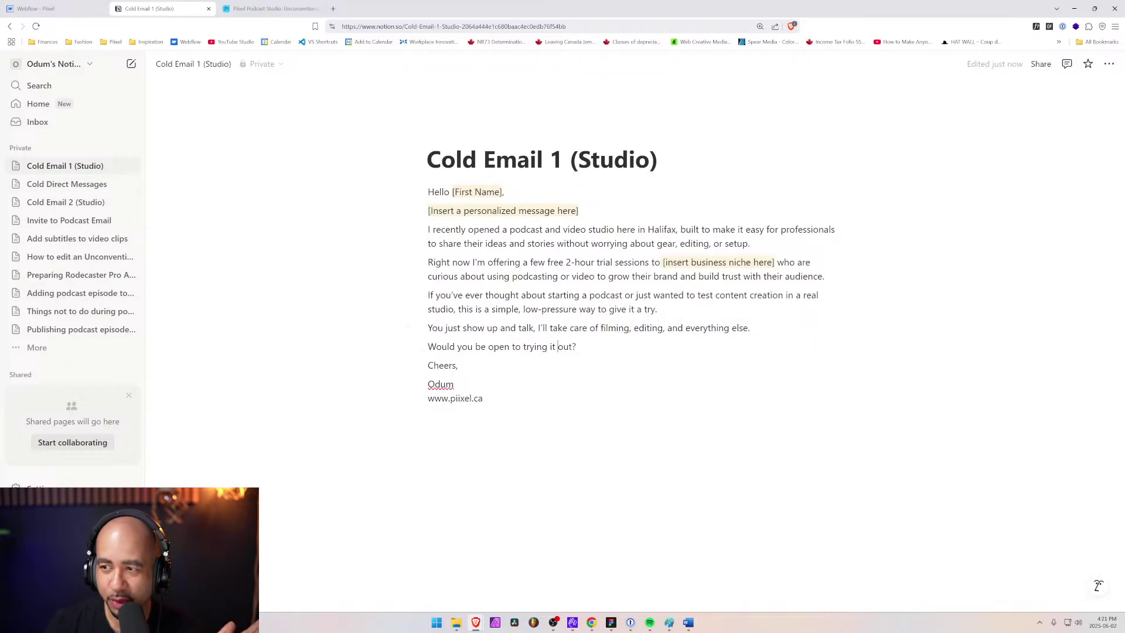
{"action": "left_click", "coordinate": [41, 204]}
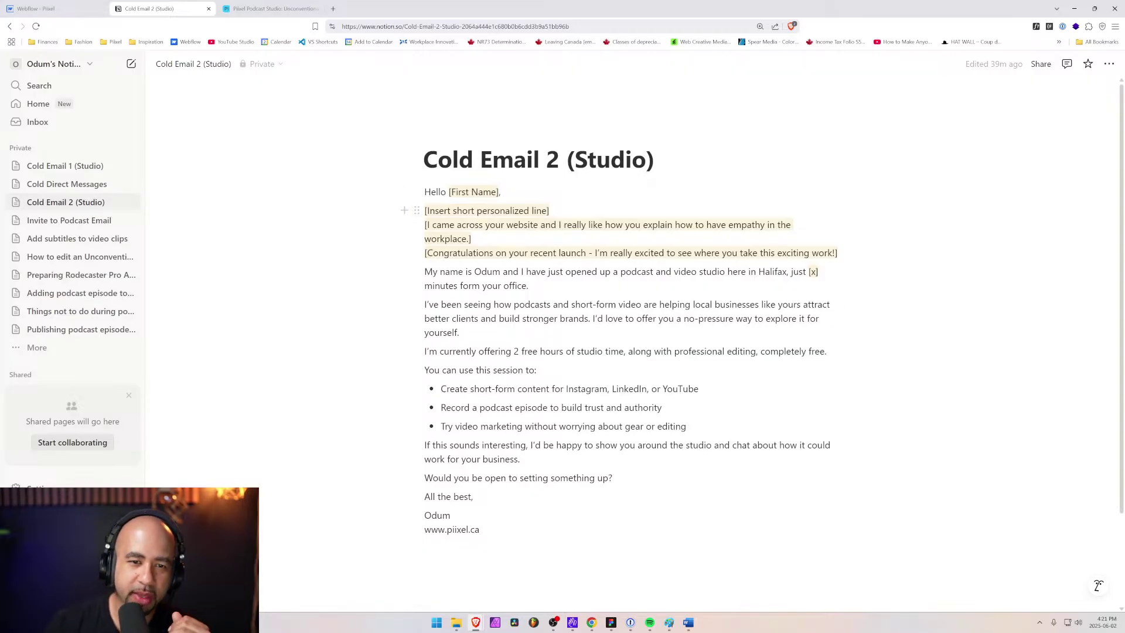
Glance at the Airtable tab and return to the Cold Email 2 (Studio) draft
{"action": "left_click_drag", "start_coordinate": [438, 211], "coordinate": [548, 210]}
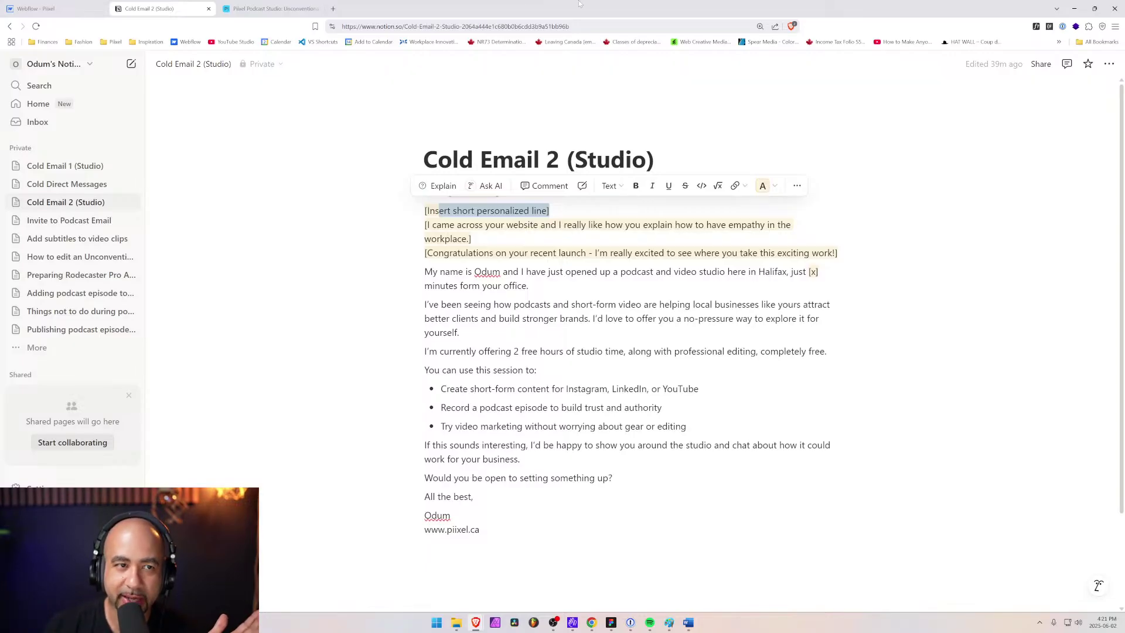
{"action": "left_click", "coordinate": [287, 8]}
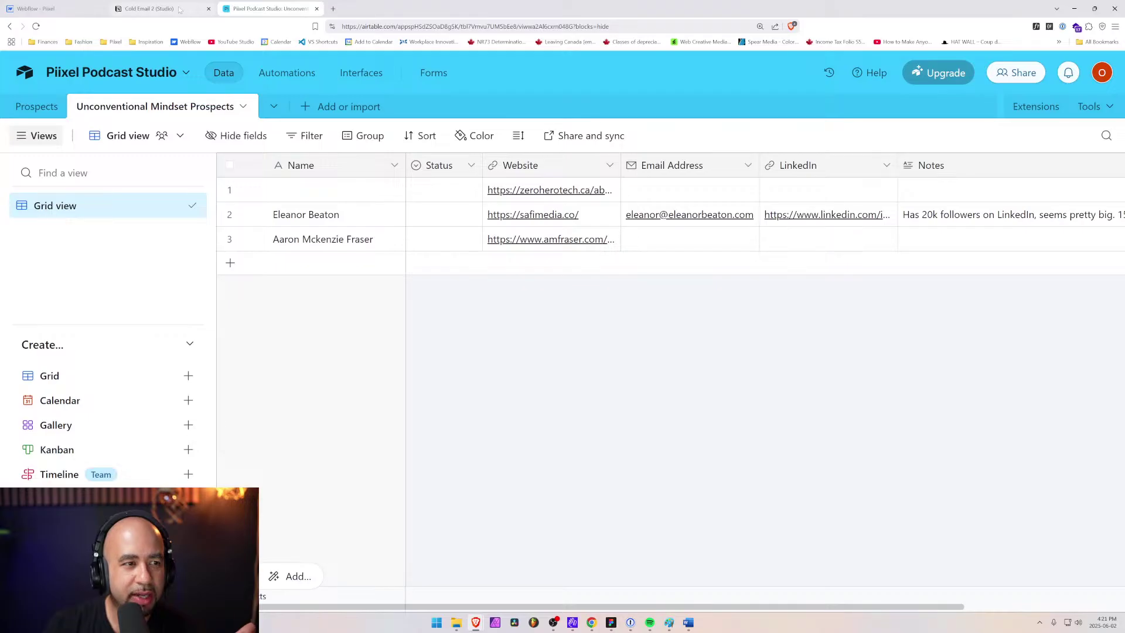
{"action": "left_click", "coordinate": [179, 9]}
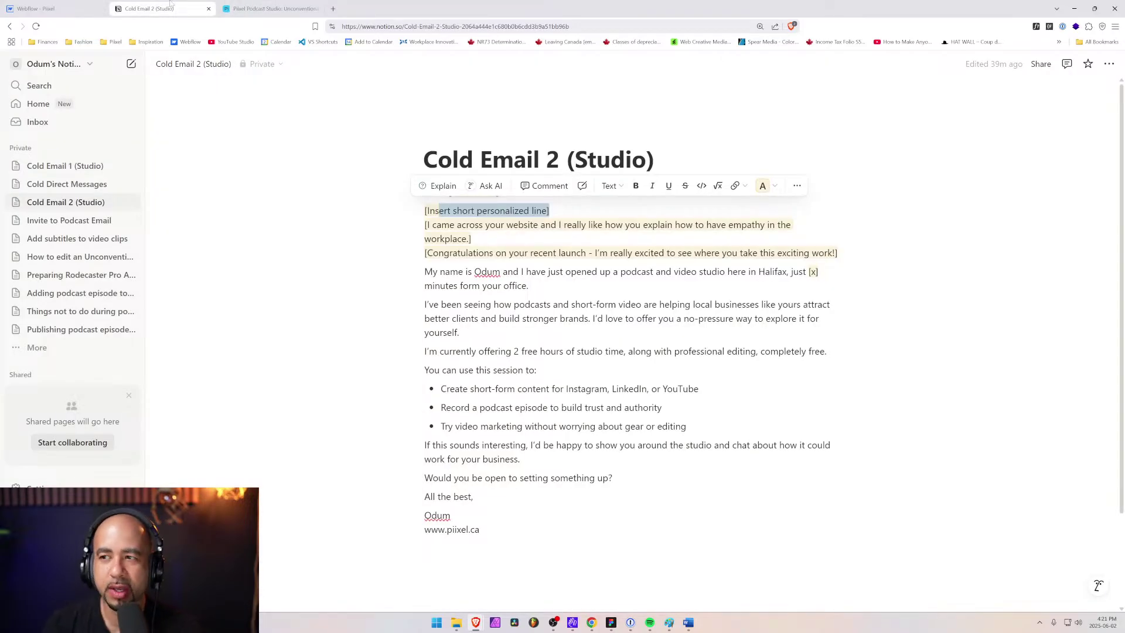
{"action": "left_click", "coordinate": [585, 213]}
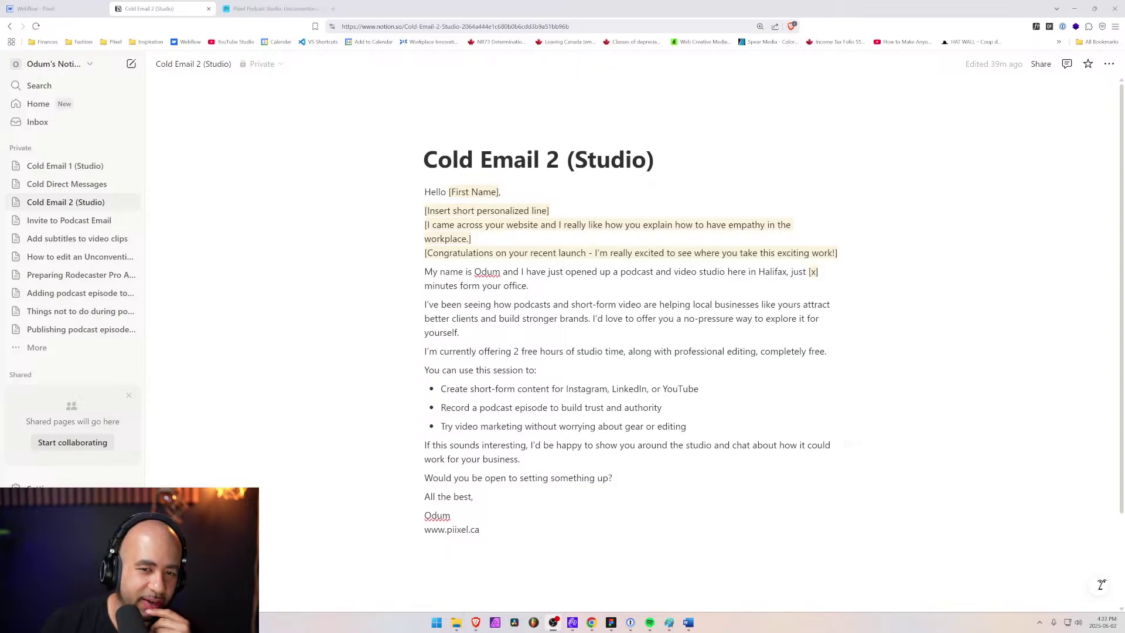
Change 'form' to 'from' so the line reads 'minutes from your office'
{"action": "left_click", "coordinate": [518, 252]}
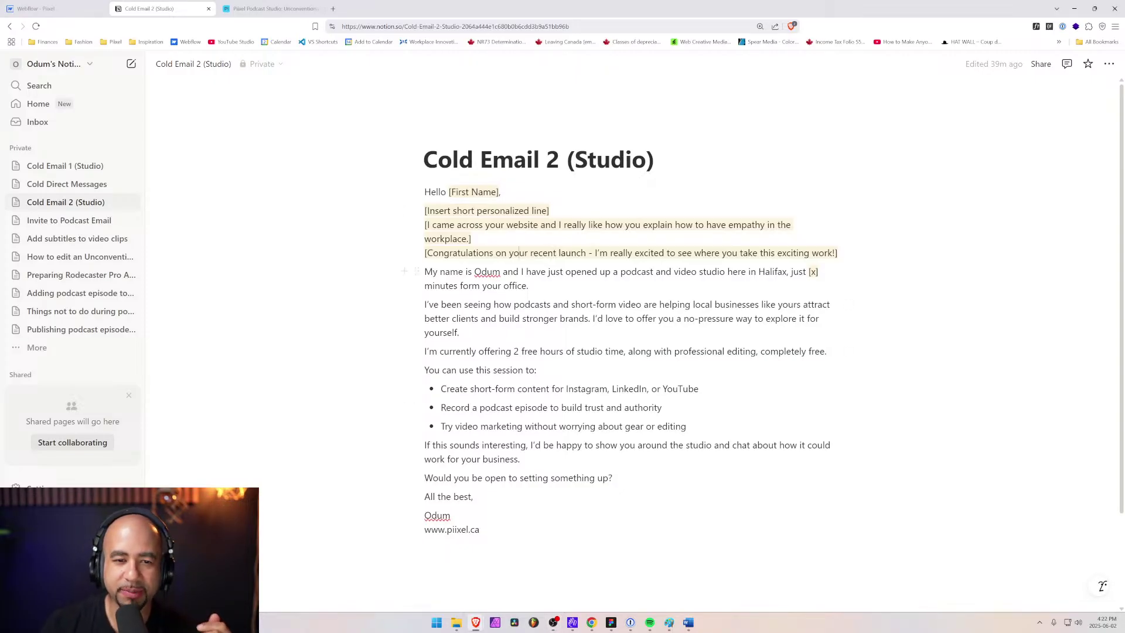
{"action": "left_click_drag", "start_coordinate": [427, 253], "coordinate": [838, 253]}
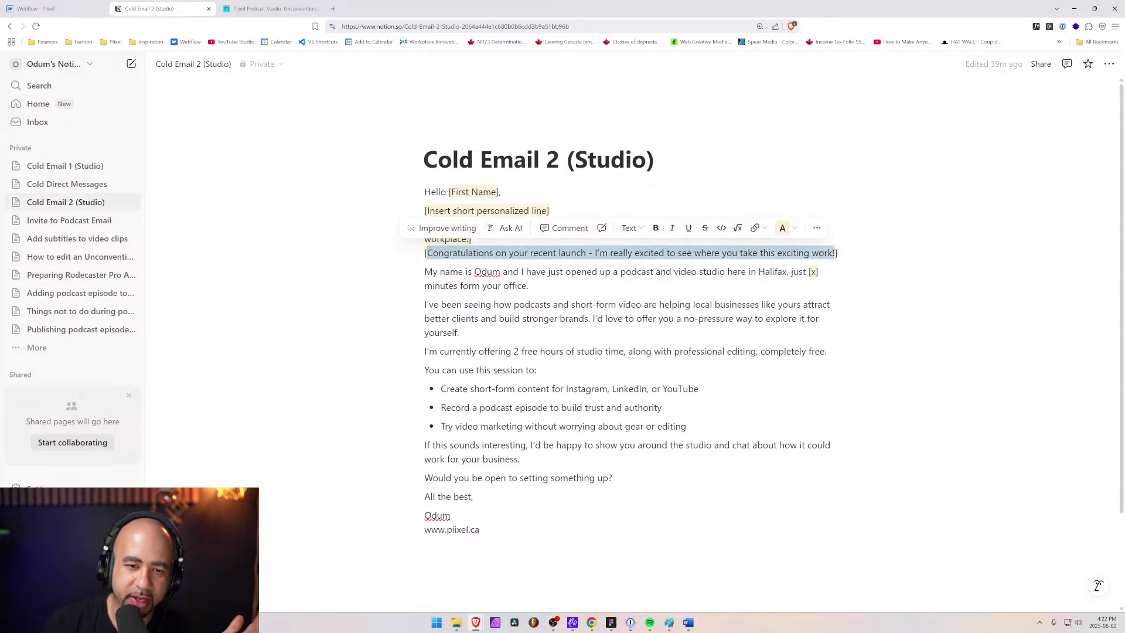
{"action": "left_click_drag", "start_coordinate": [432, 272], "coordinate": [544, 271]}
{"action": "left_click_drag", "start_coordinate": [462, 285], "coordinate": [472, 285]}
{"action": "type", "text": "ro"}
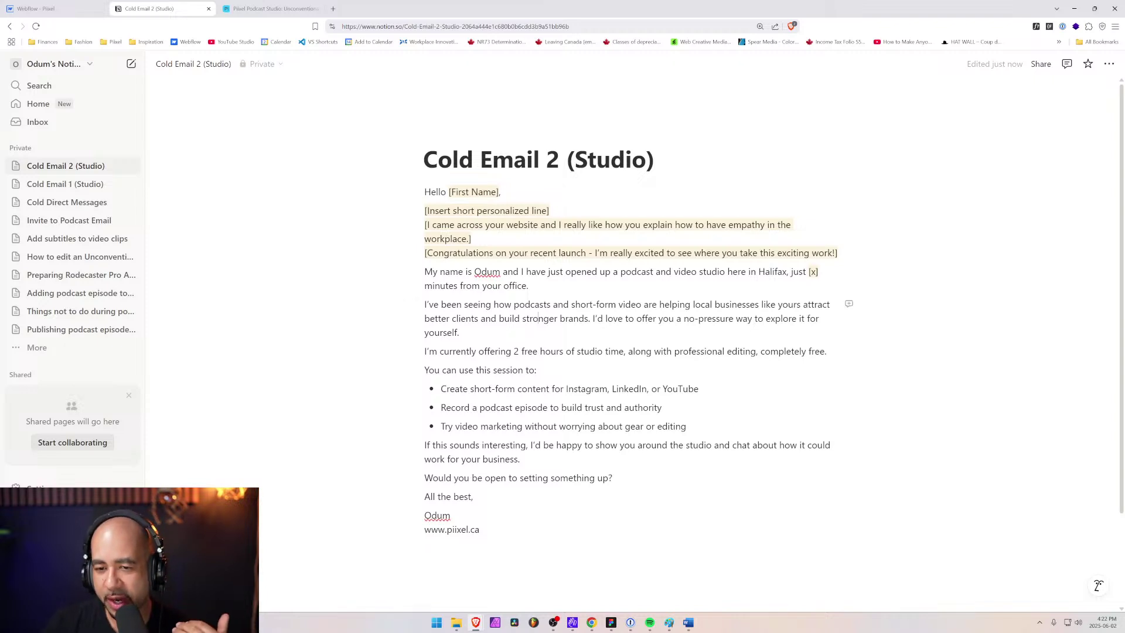
Review the free studio offer, its three use bullets and closing question, then open Cold Direct Messages
{"action": "left_click_drag", "start_coordinate": [438, 351], "coordinate": [826, 352]}
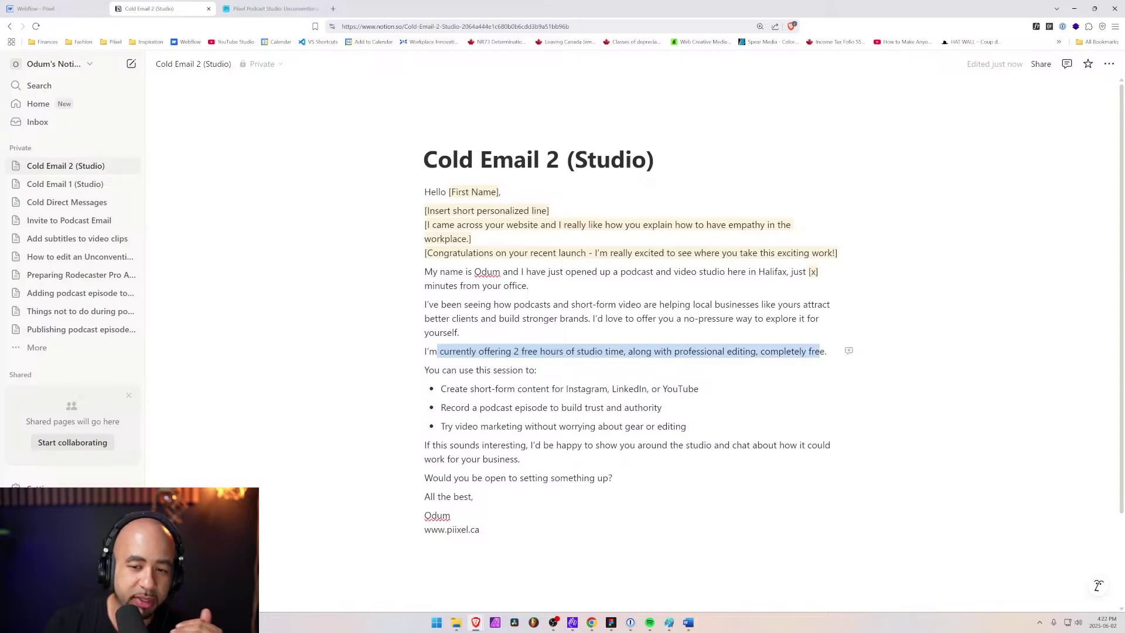
{"action": "left_click", "coordinate": [511, 370]}
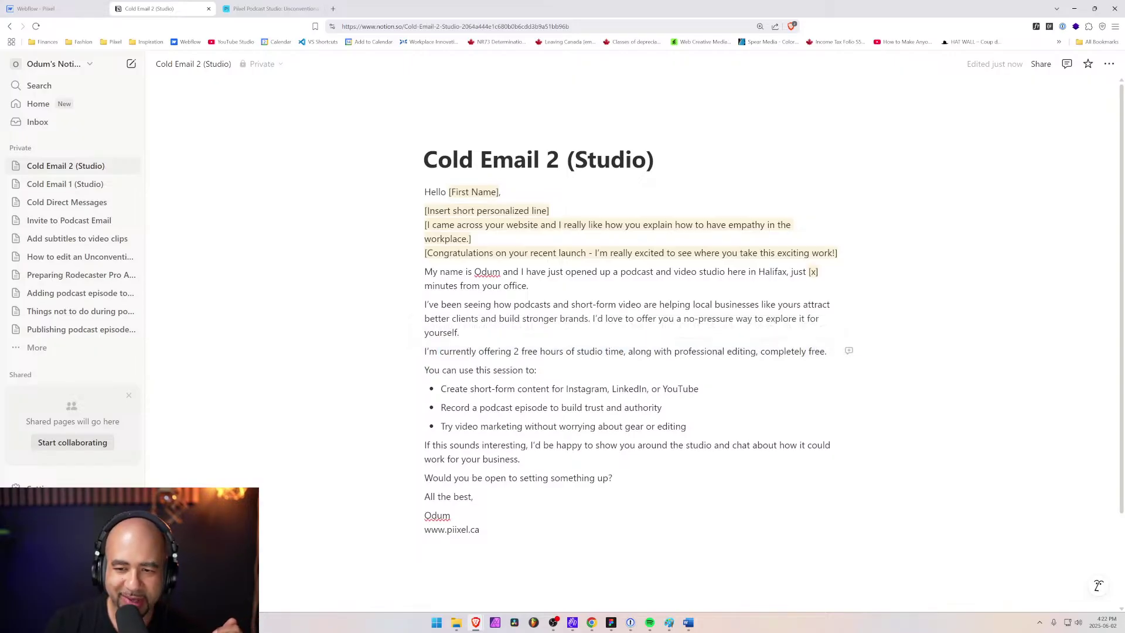
{"action": "left_click_drag", "start_coordinate": [770, 351], "coordinate": [826, 352]}
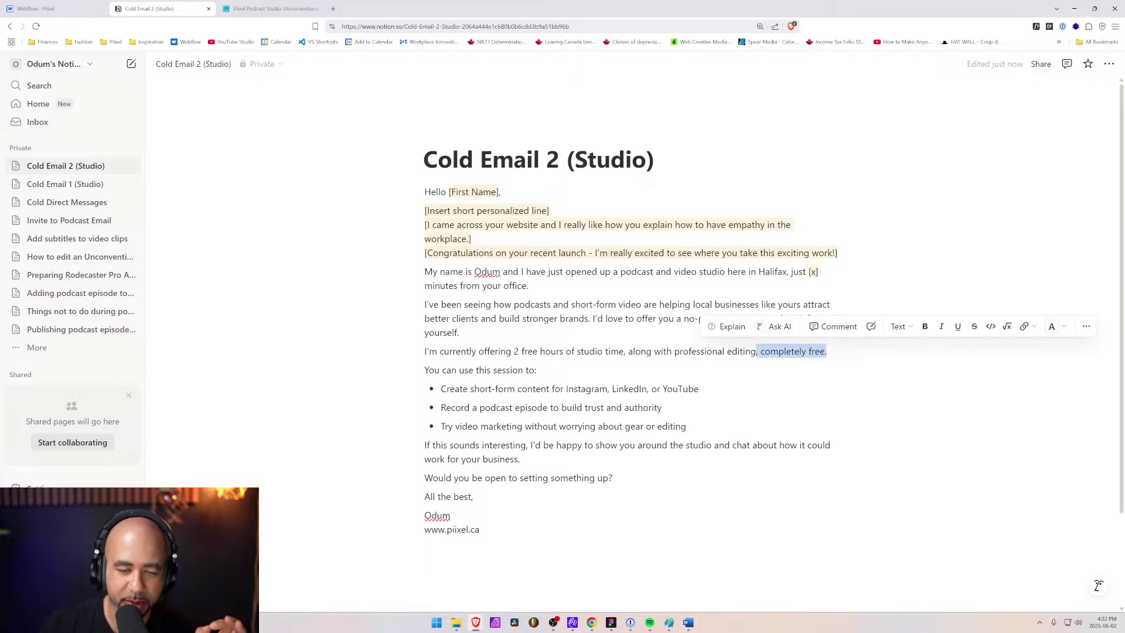
{"action": "left_click_drag", "start_coordinate": [424, 369], "coordinate": [536, 370]}
{"action": "left_click_drag", "start_coordinate": [453, 388], "coordinate": [699, 388]}
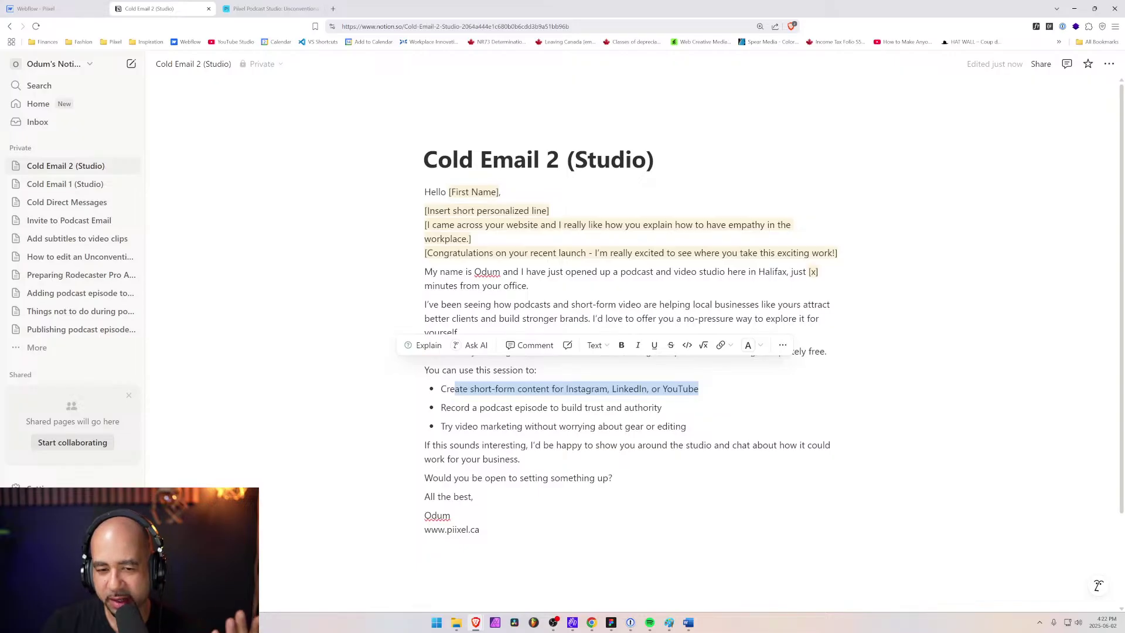
{"action": "left_click_drag", "start_coordinate": [472, 407], "coordinate": [638, 407]}
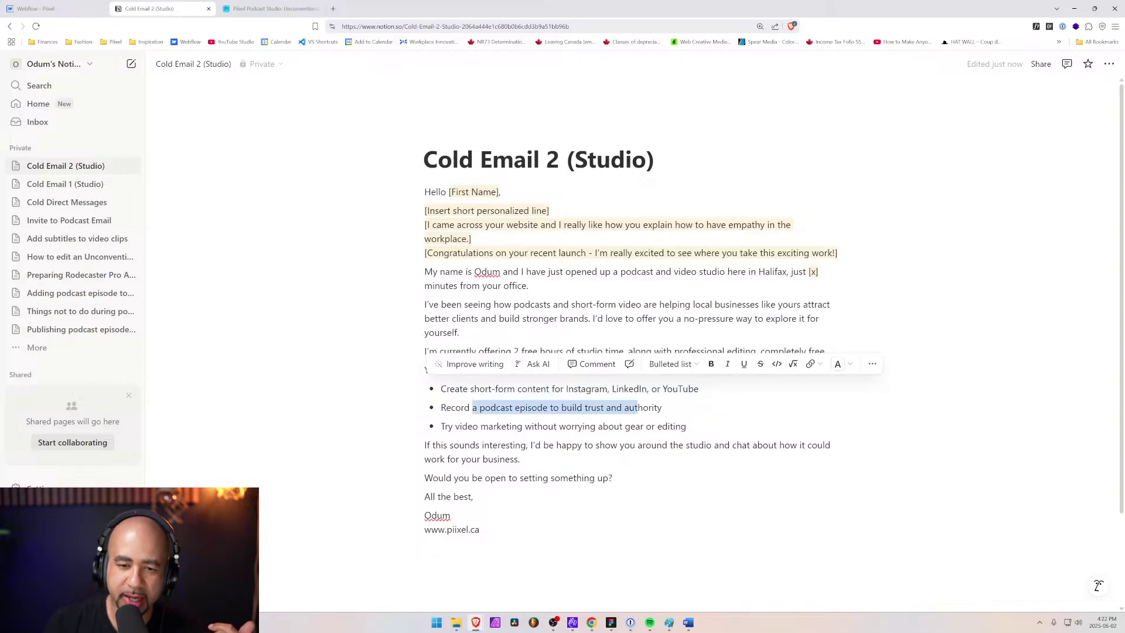
{"action": "left_click_drag", "start_coordinate": [455, 426], "coordinate": [682, 426]}
{"action": "scroll", "coordinate": [630, 336], "scroll_direction": "down", "scroll_amount": 2}
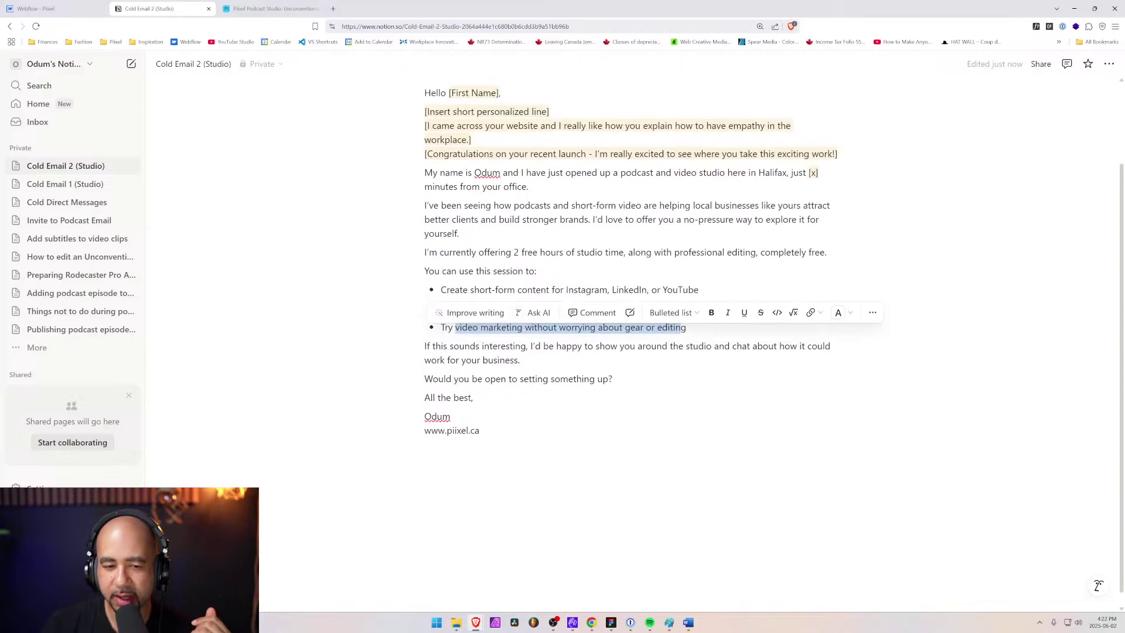
{"action": "left_click_drag", "start_coordinate": [774, 343], "coordinate": [705, 342]}
{"action": "left_click", "coordinate": [519, 356]}
{"action": "left_click_drag", "start_coordinate": [568, 376], "coordinate": [464, 376]}
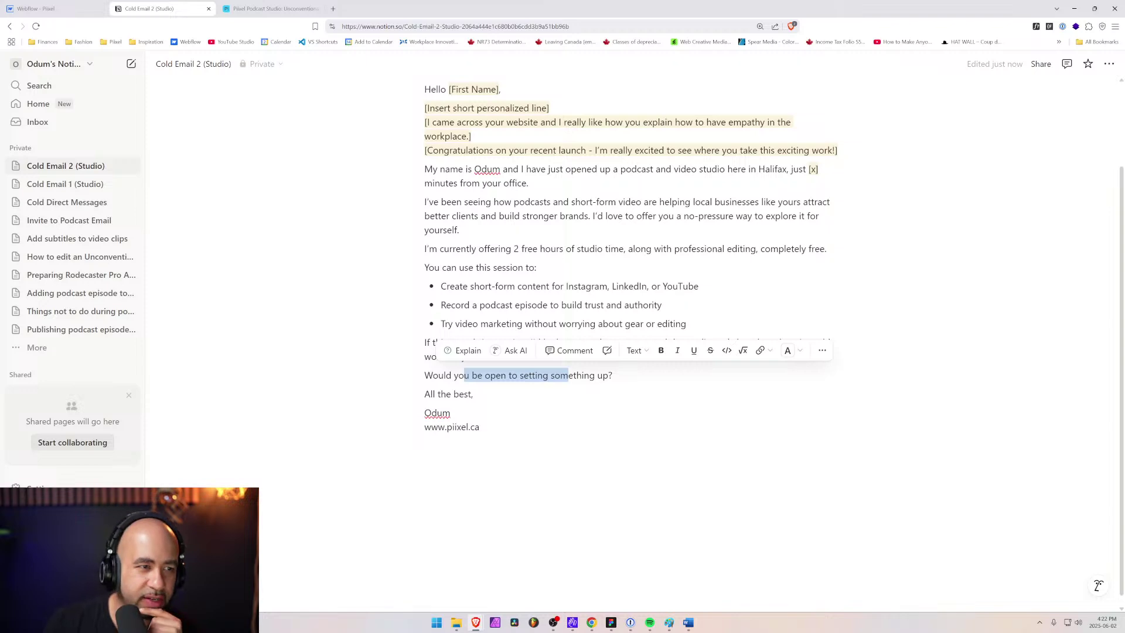
{"action": "left_click", "coordinate": [66, 202]}
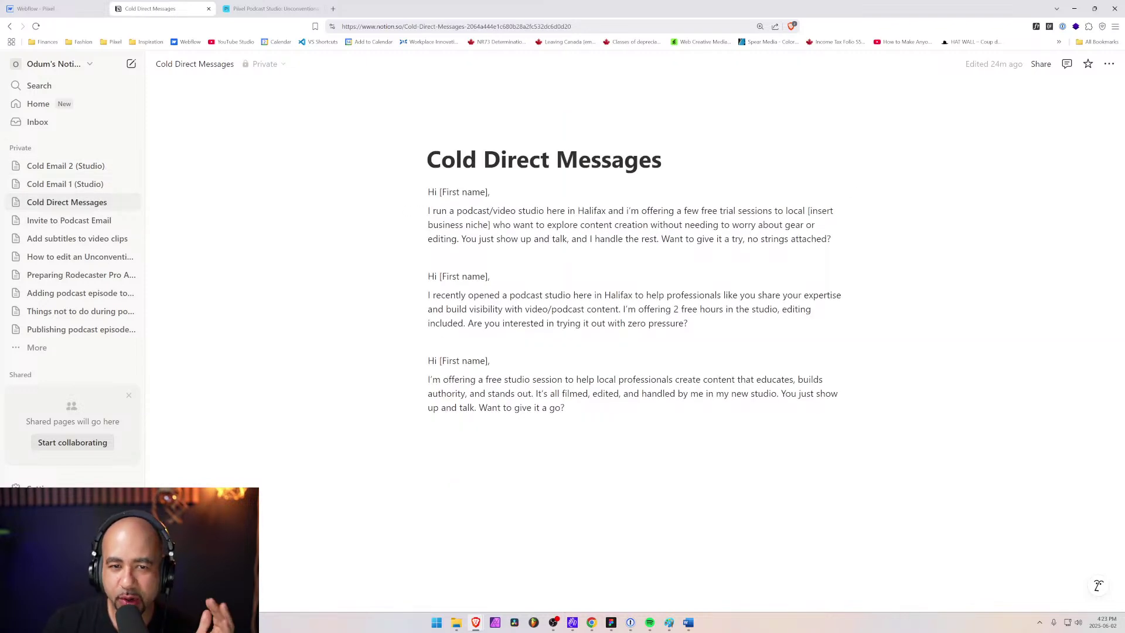
Read the first Cold Direct Message draft in Notion, then switch back to the Airtable prospects base
{"action": "left_click_drag", "start_coordinate": [432, 211], "coordinate": [816, 239]}
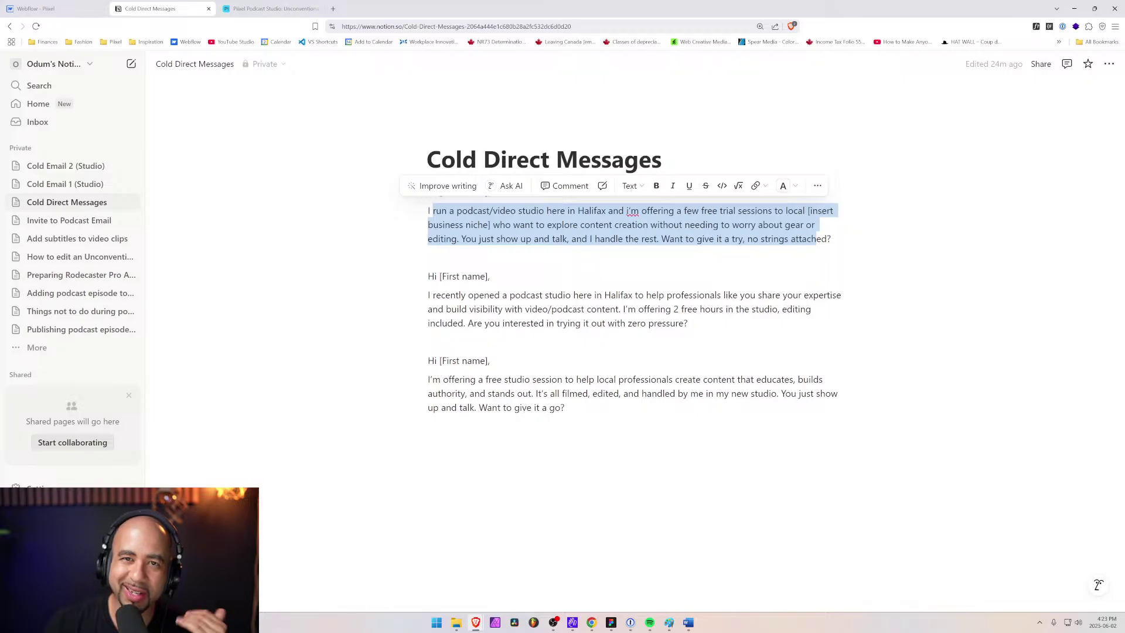
{"action": "left_click", "coordinate": [589, 323]}
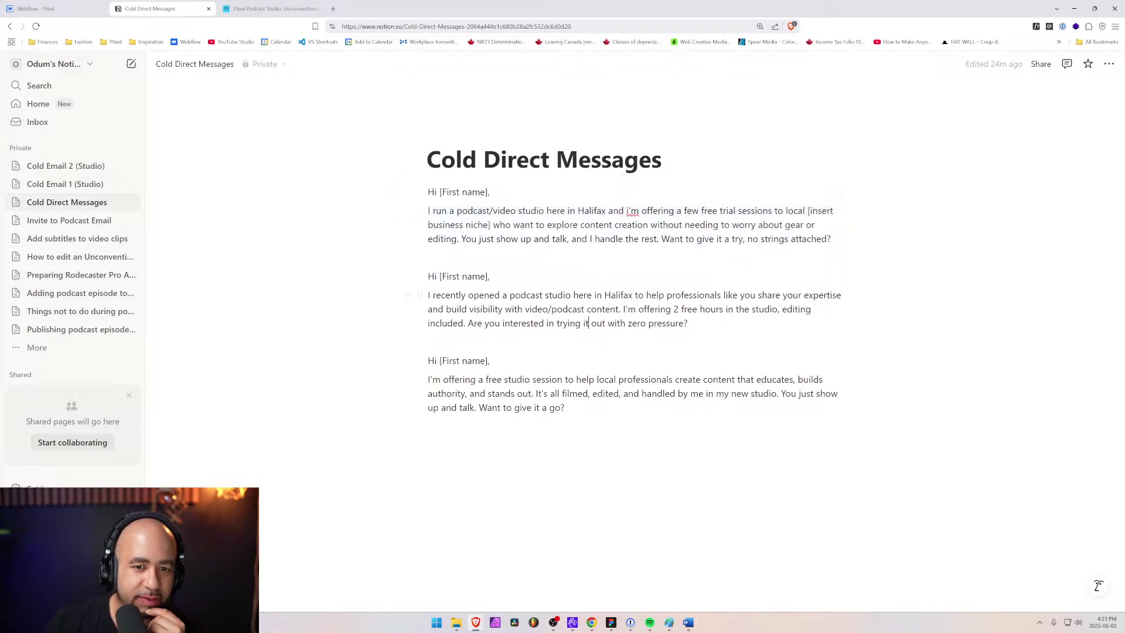
{"action": "left_click", "coordinate": [270, 8]}
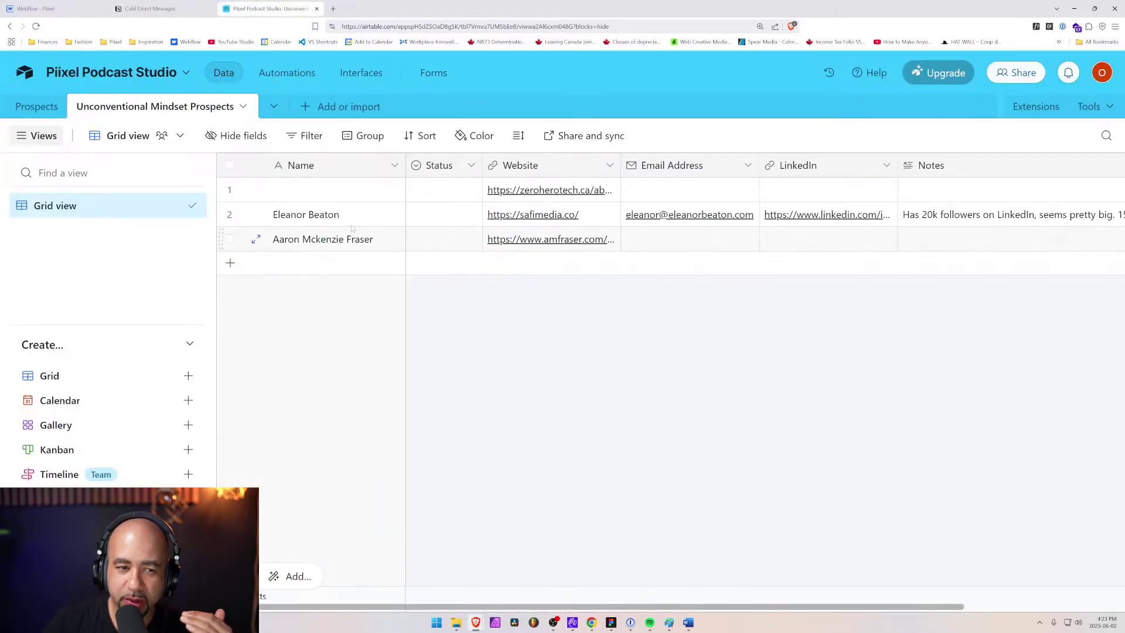
Open the Prospects table, scroll across its columns, then reopen Cold Email 1 (Studio) in Notion
{"action": "left_click", "coordinate": [36, 106]}
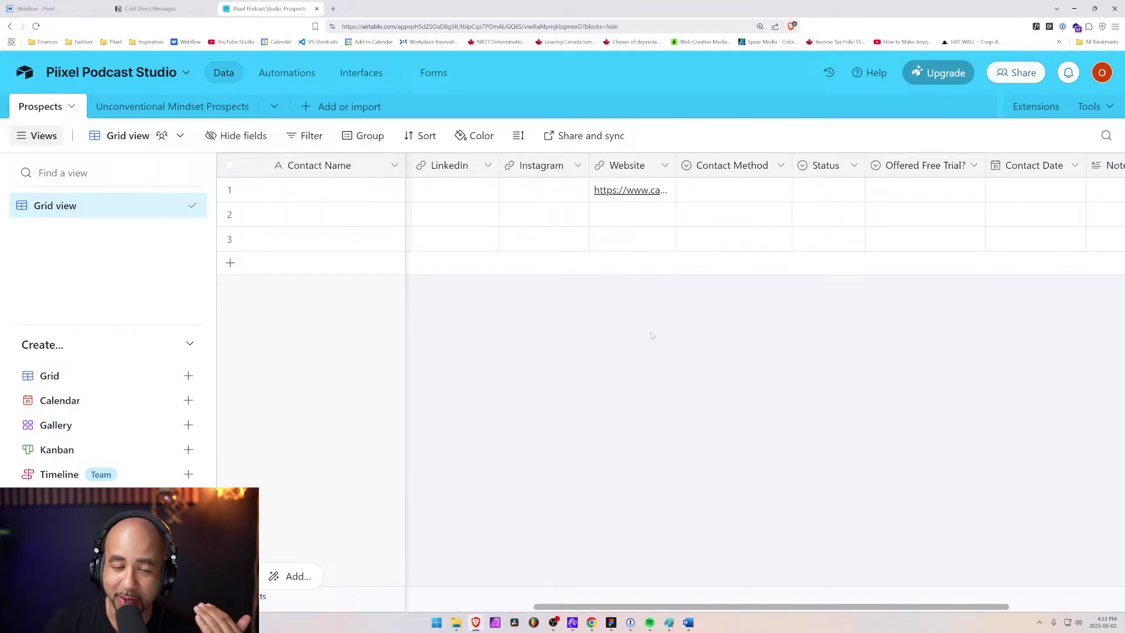
{"action": "left_click_drag", "start_coordinate": [708, 607], "coordinate": [433, 607]}
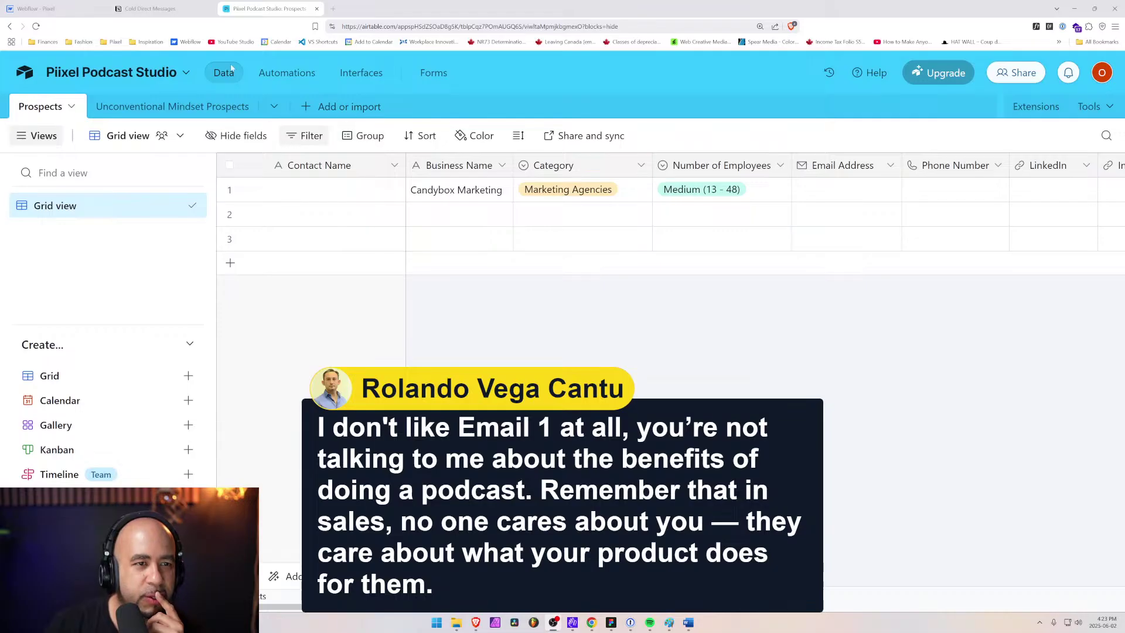
{"action": "left_click", "coordinate": [163, 9]}
{"action": "left_click", "coordinate": [58, 183]}
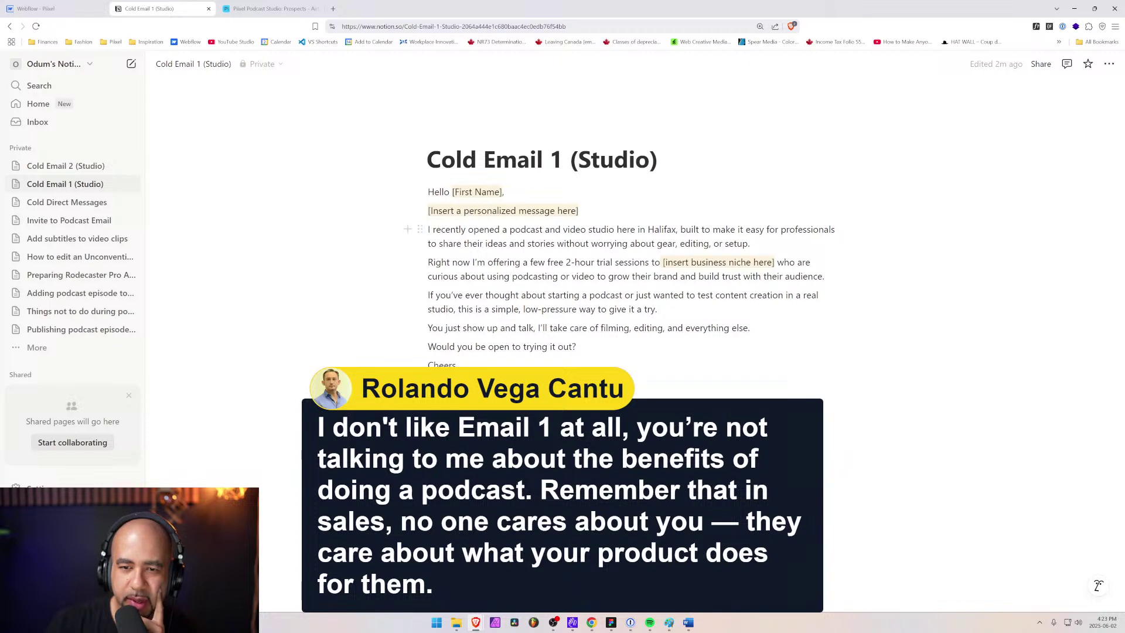
Highlight Cold Email 1's pitch lines: 'built to make it easy', 'If you've ever thought', 'grow their brand'
{"action": "left_click_drag", "start_coordinate": [680, 229], "coordinate": [743, 243]}
{"action": "left_click", "coordinate": [661, 229]}
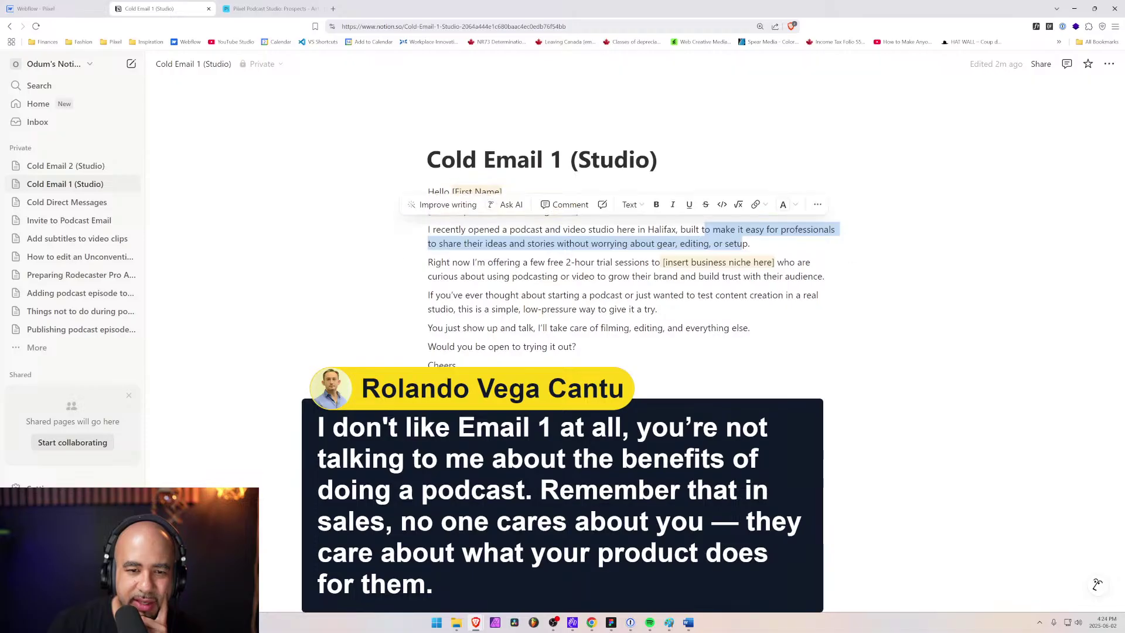
{"action": "left_click_drag", "start_coordinate": [445, 295], "coordinate": [657, 308]}
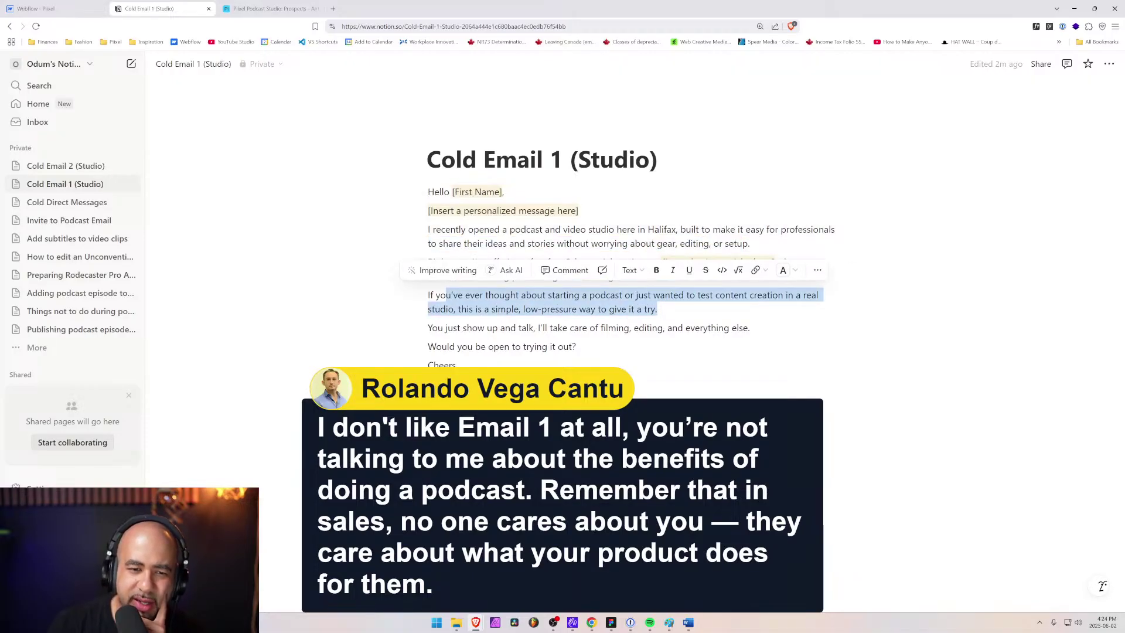
{"action": "left_click", "coordinate": [458, 296]}
{"action": "left_click_drag", "start_coordinate": [432, 276], "coordinate": [824, 276]}
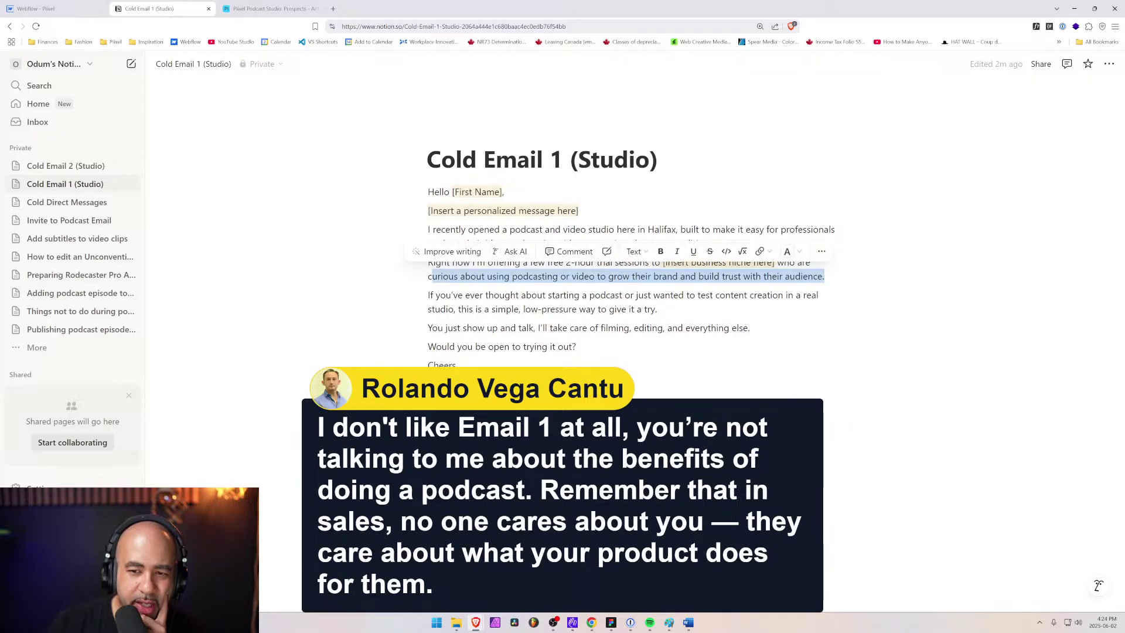
{"action": "left_click", "coordinate": [822, 276]}
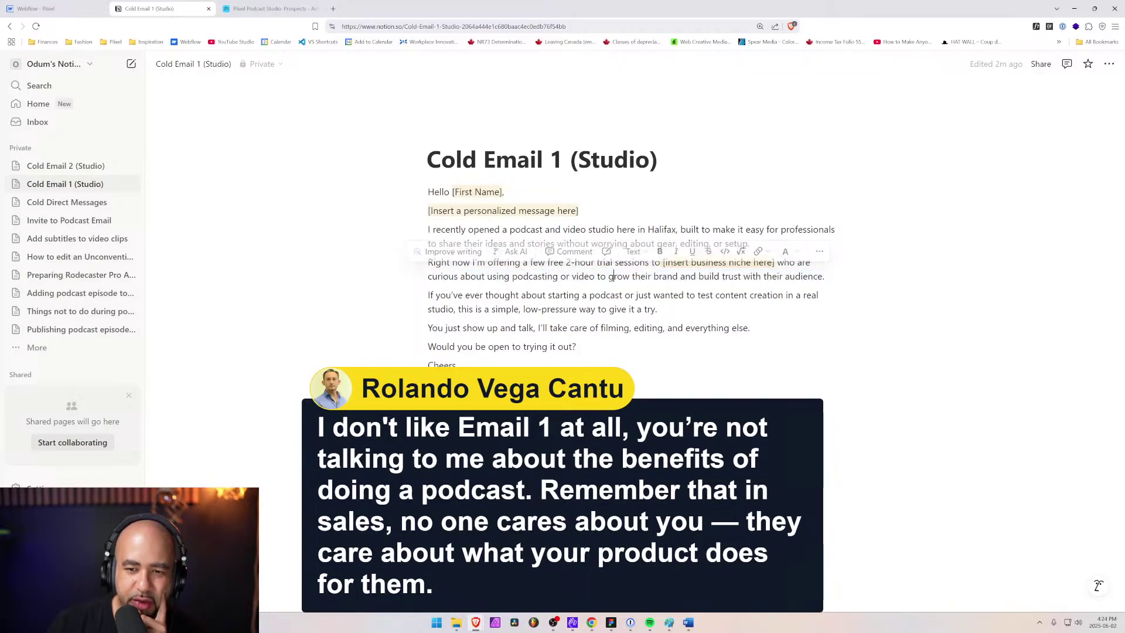
{"action": "left_click_drag", "start_coordinate": [822, 276], "coordinate": [608, 276]}
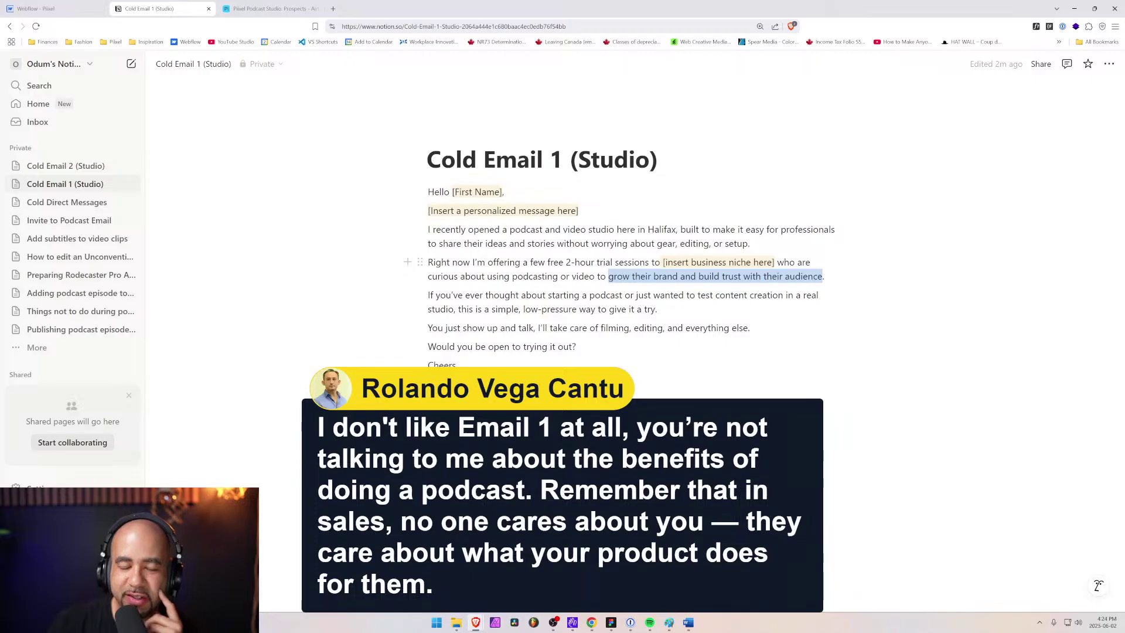
{"action": "left_click_drag", "start_coordinate": [608, 276], "coordinate": [608, 276]}
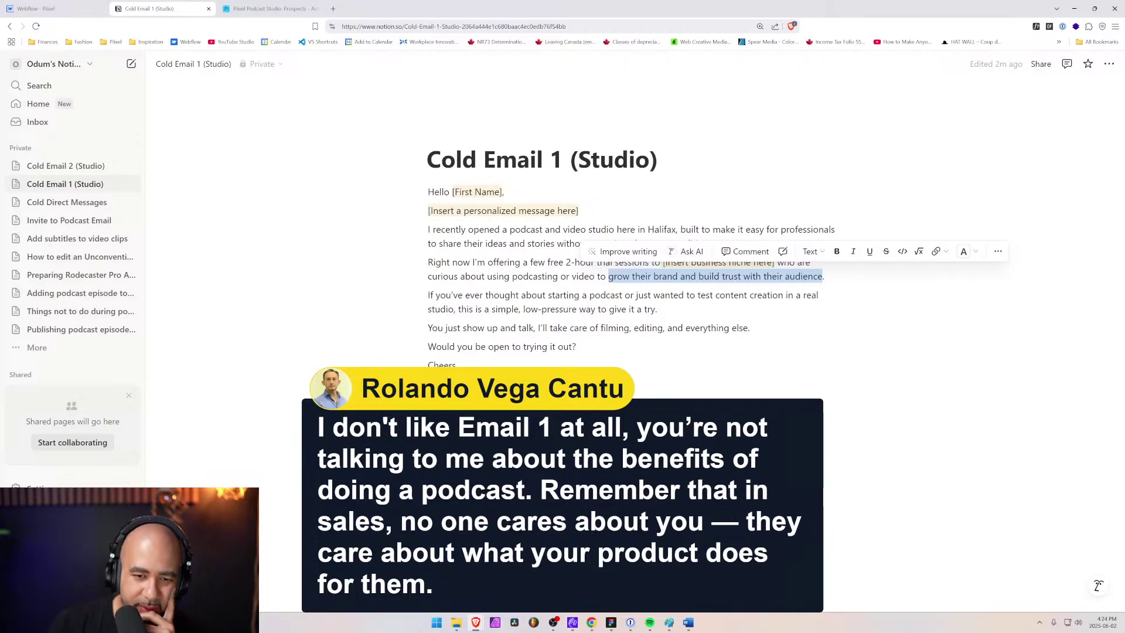
Highlight the 'just show up and talk' sentence, then widen the Piixel Webflow canvas to 1612px
{"action": "left_click_drag", "start_coordinate": [444, 328], "coordinate": [740, 328]}
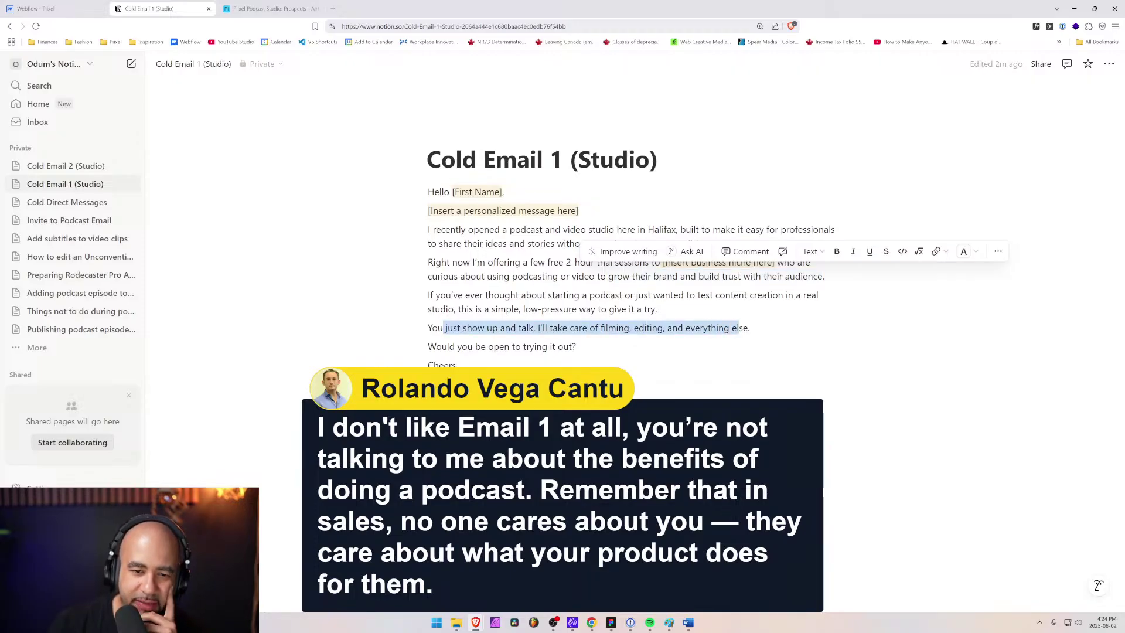
{"action": "left_click", "coordinate": [740, 328]}
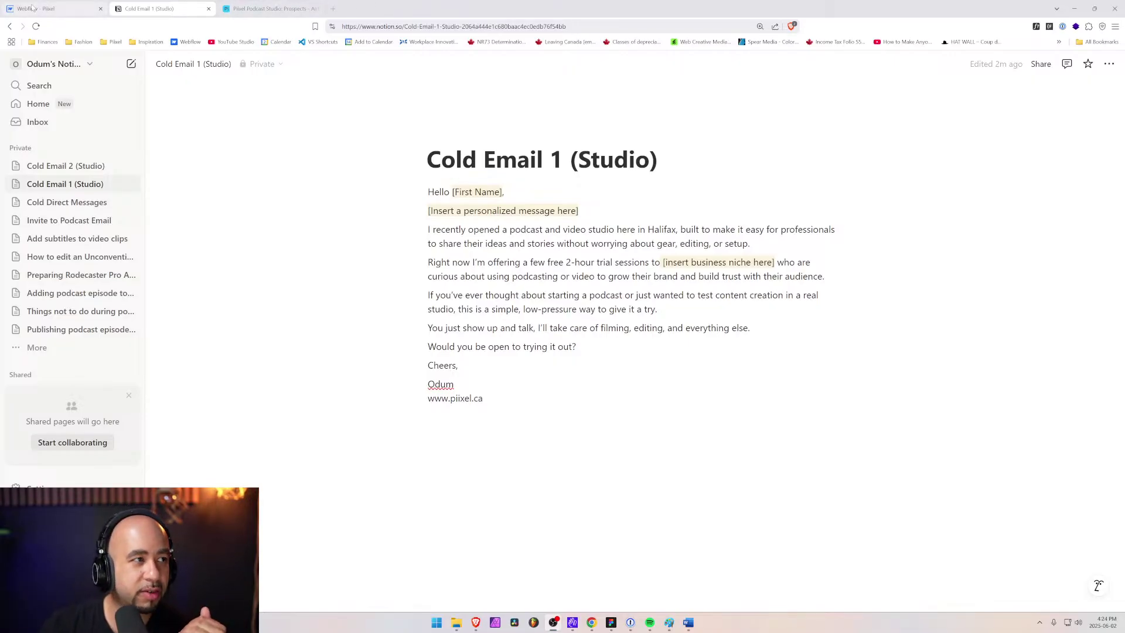
{"action": "left_click", "coordinate": [45, 10]}
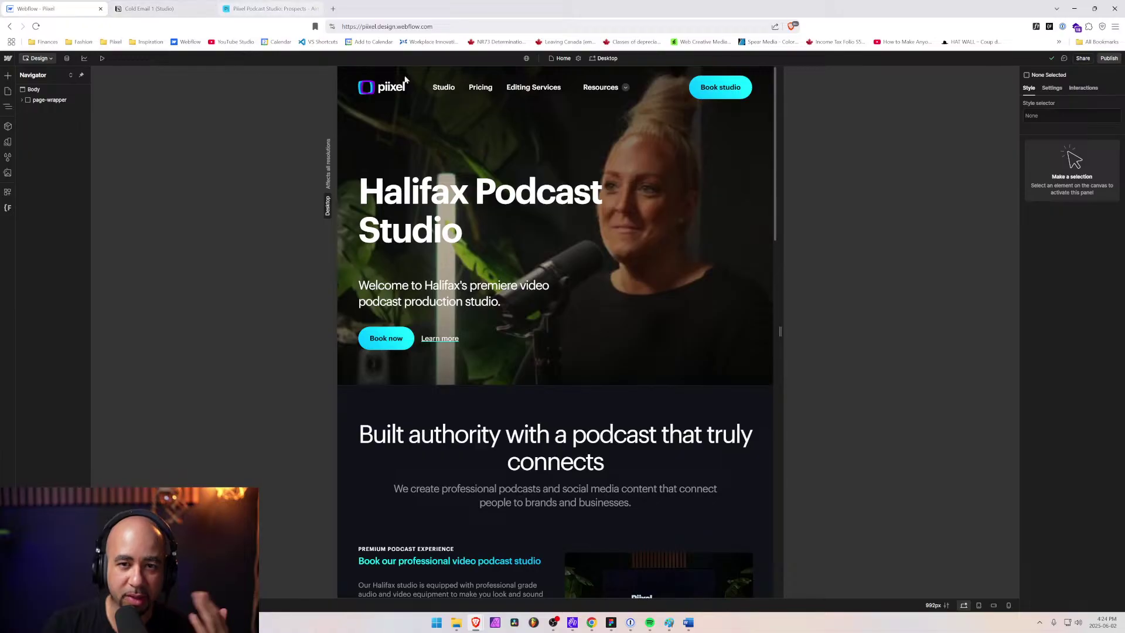
{"action": "left_click_drag", "start_coordinate": [779, 332], "coordinate": [915, 332]}
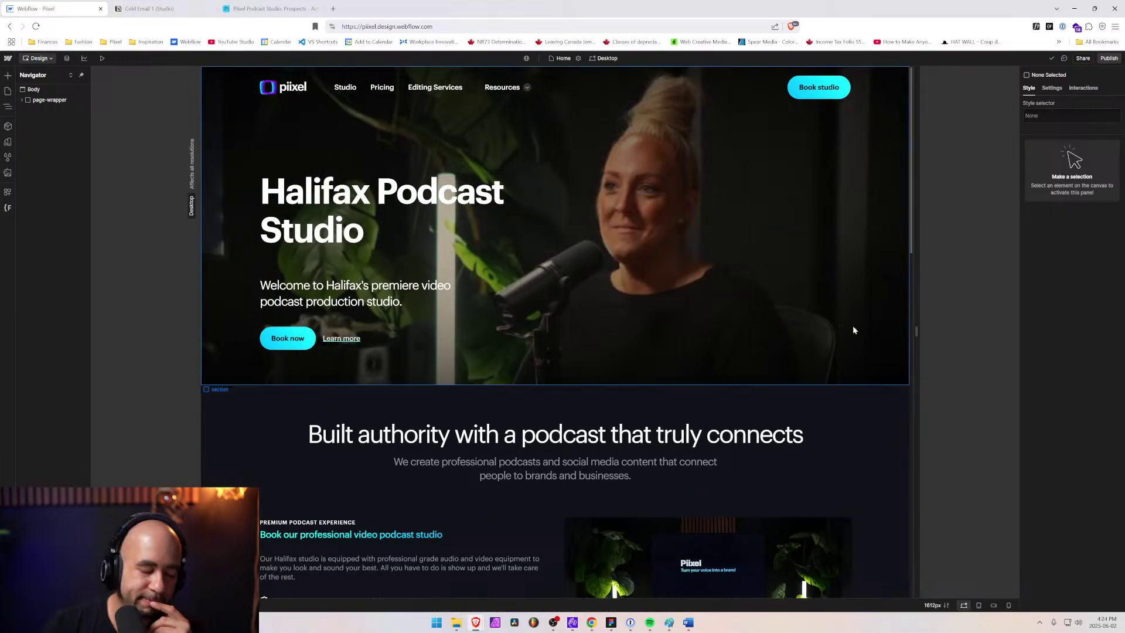
Select row 1's Contact Name in Airtable, then place the LinkedIn window over the Prospects grid
{"action": "left_click", "coordinate": [269, 8]}
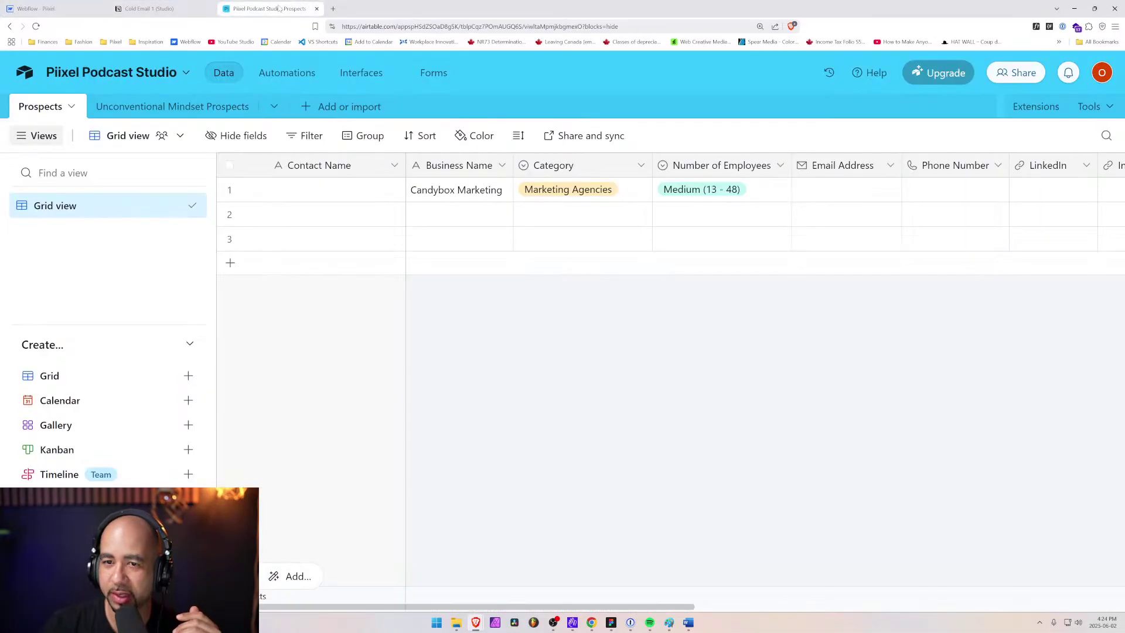
{"action": "left_click", "coordinate": [344, 199]}
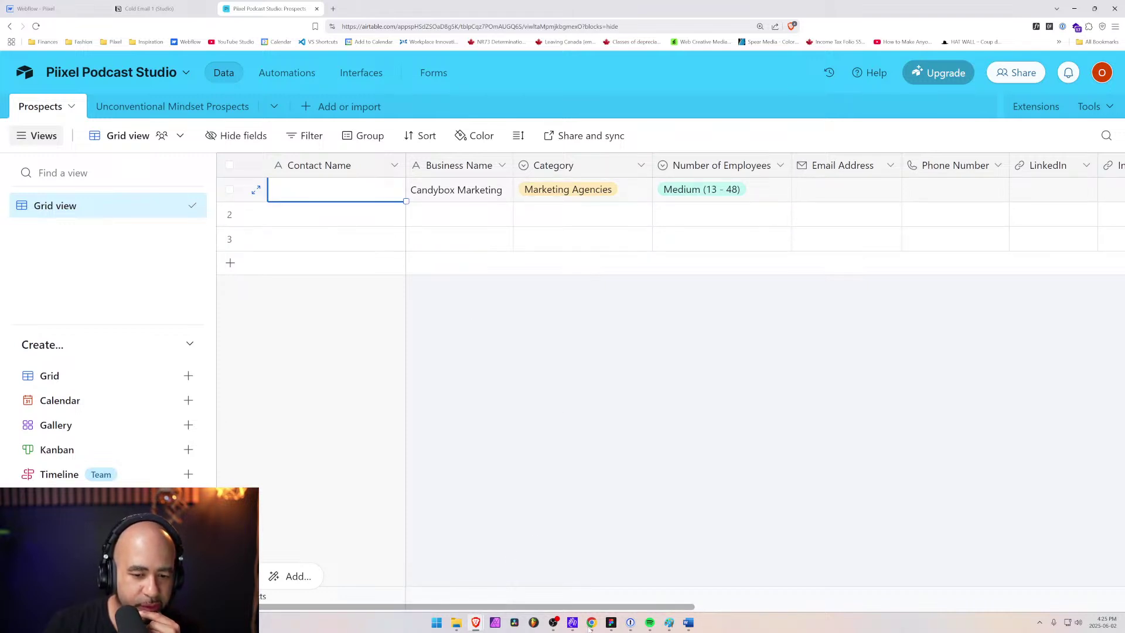
{"action": "mouse_move", "coordinate": [544, 626]}
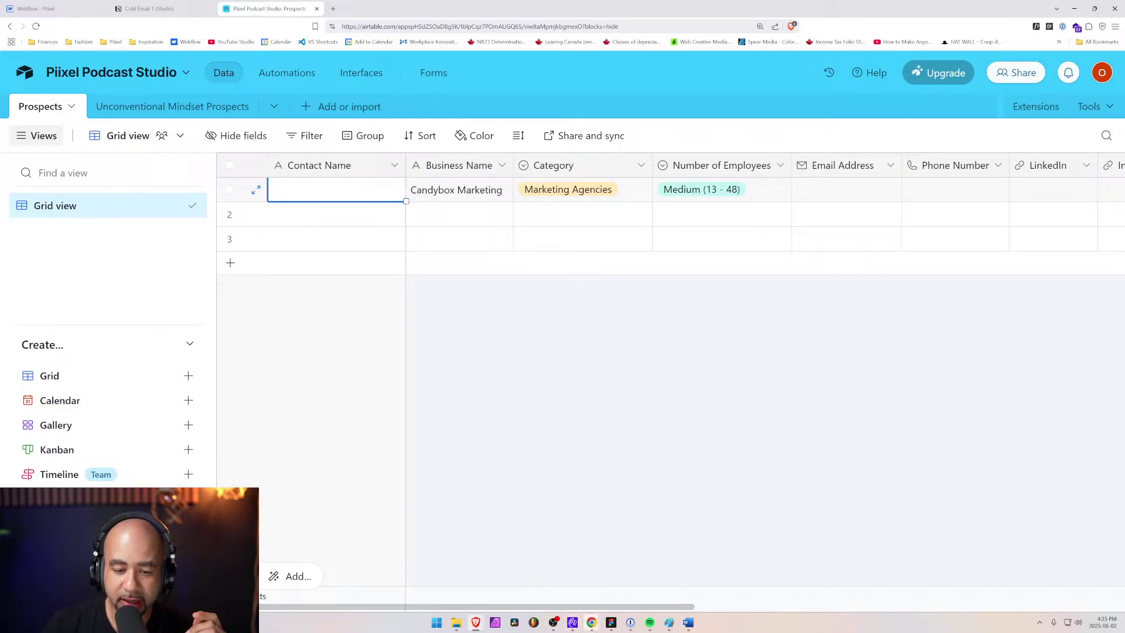
{"action": "mouse_move", "coordinate": [591, 624]}
{"action": "left_click", "coordinate": [549, 579]}
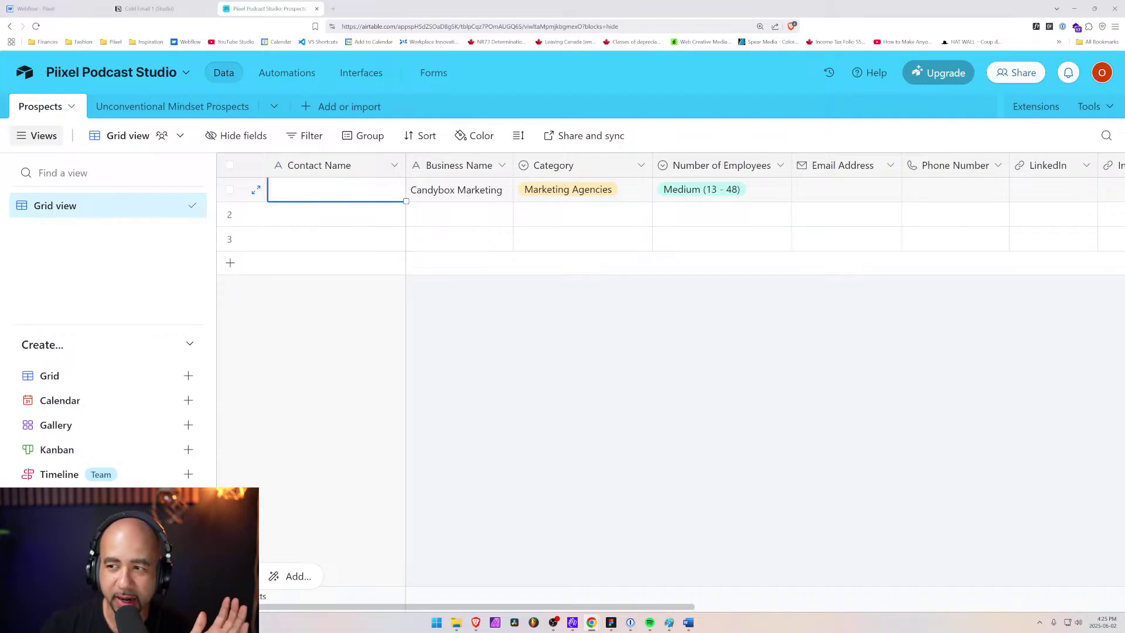
{"action": "left_click_drag", "start_coordinate": [1, 111], "coordinate": [480, 67]}
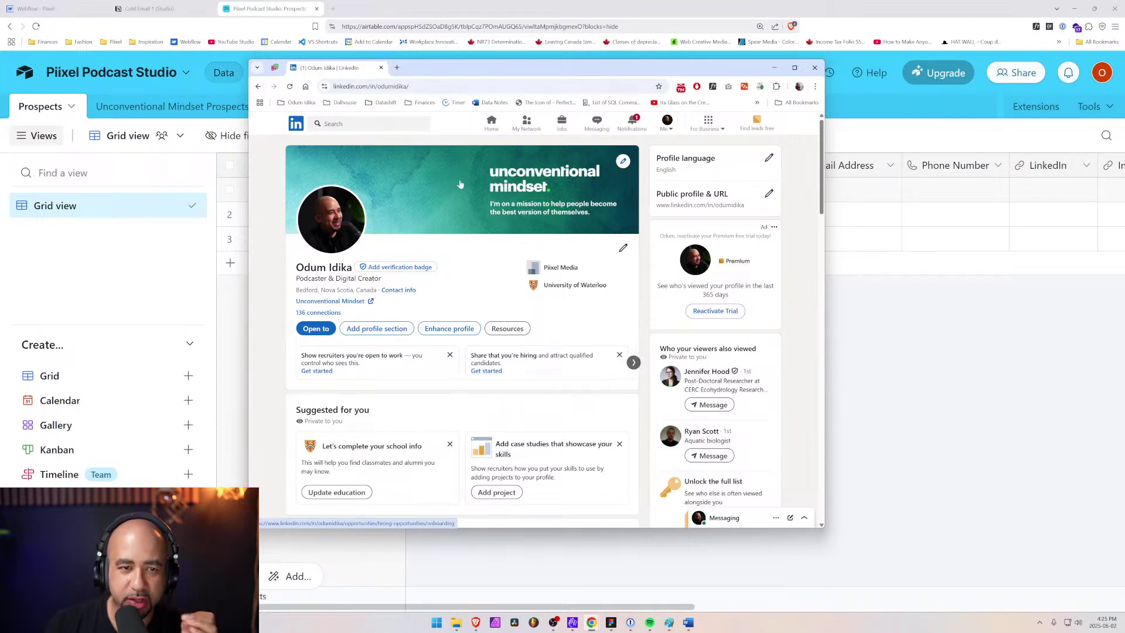
Enlarge the LinkedIn window, zoom to 150%, and enter 'lawyers in halifax, ns' in the search box
{"action": "left_click_drag", "start_coordinate": [519, 69], "coordinate": [502, 40]}
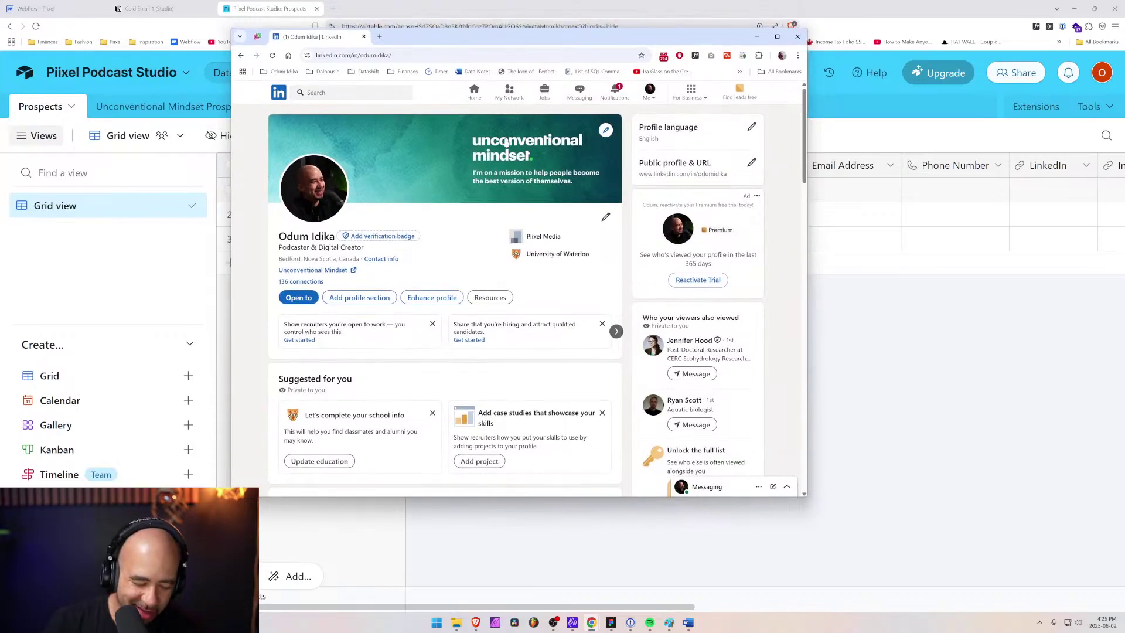
{"action": "left_click_drag", "start_coordinate": [806, 496], "coordinate": [1029, 579]}
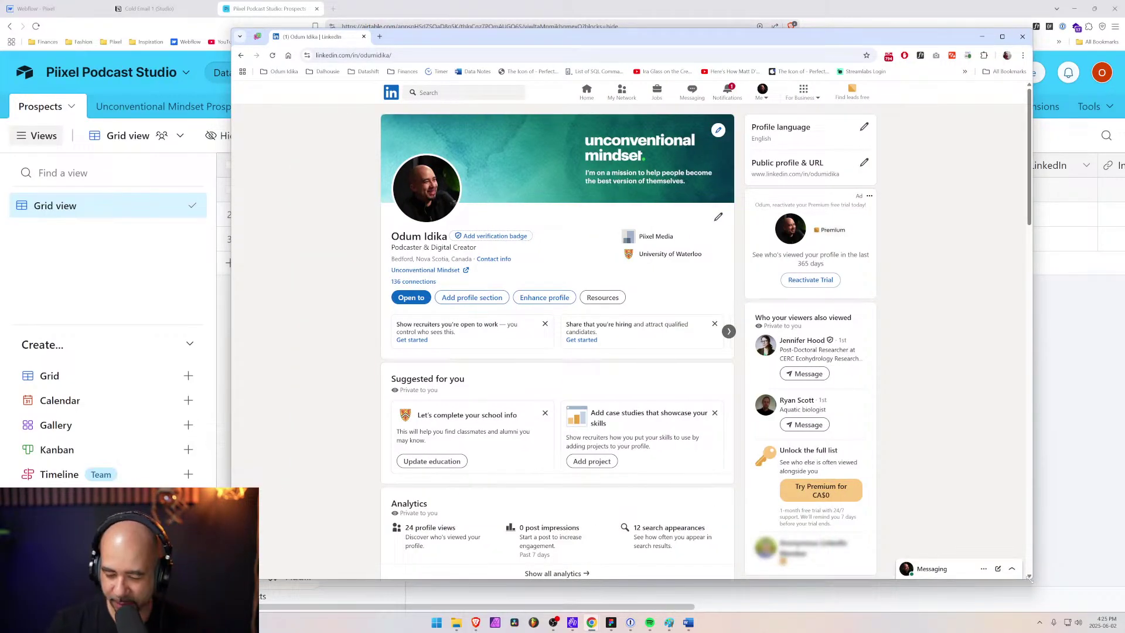
{"action": "key", "text": "ctrl+plus"}
{"action": "key", "text": "ctrl+plus"}
{"action": "key", "text": "ctrl+plus"}
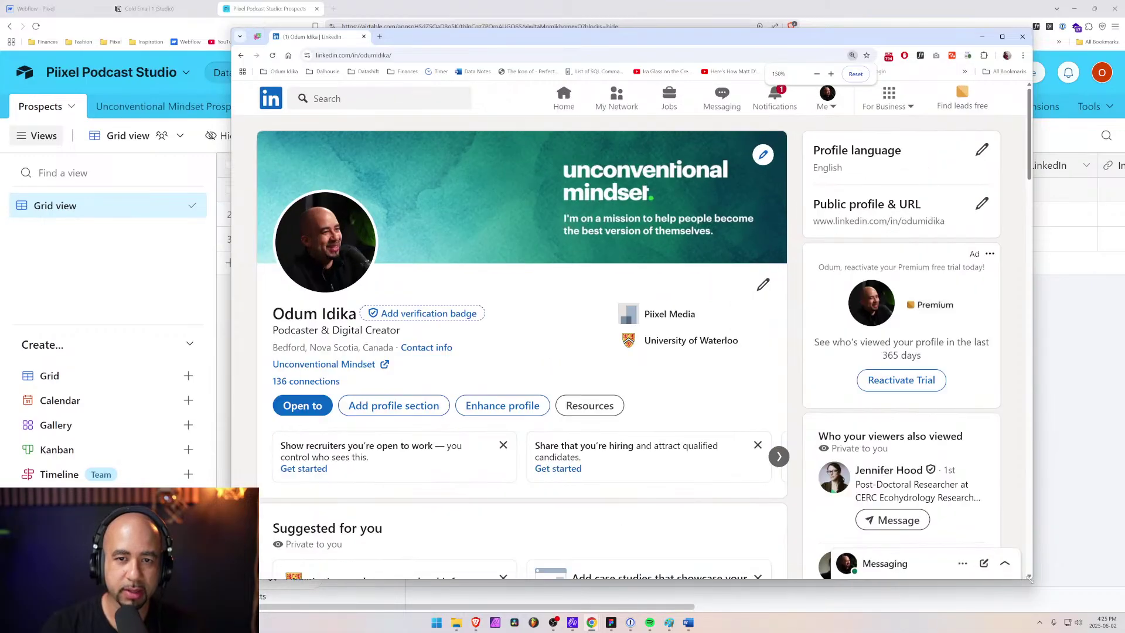
{"action": "left_click", "coordinate": [351, 98]}
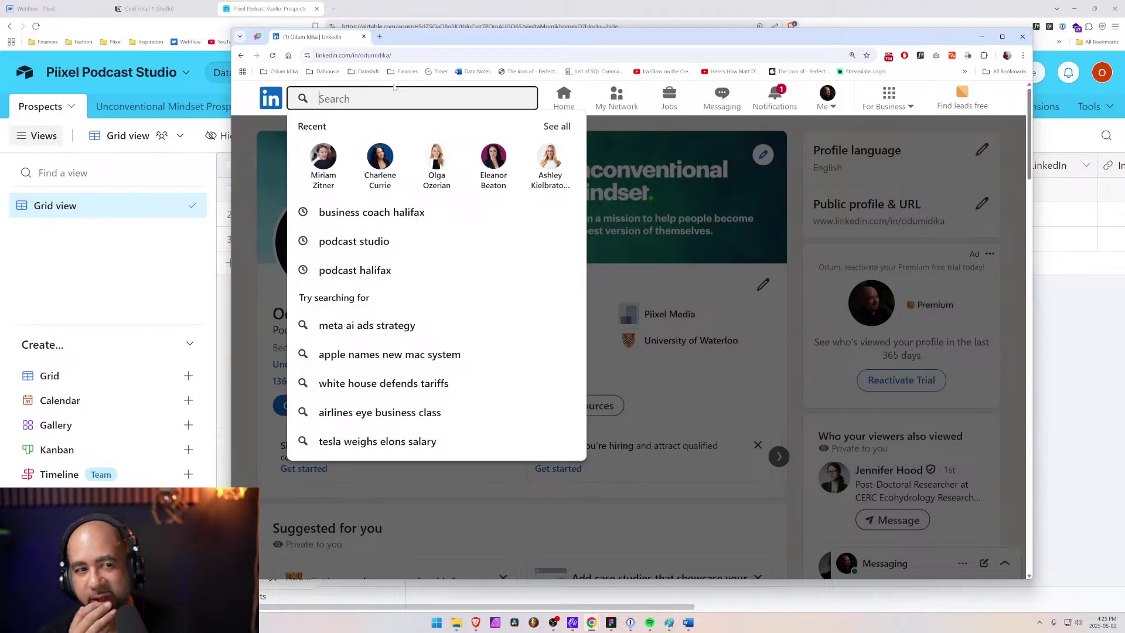
{"action": "type", "text": "lawyers"}
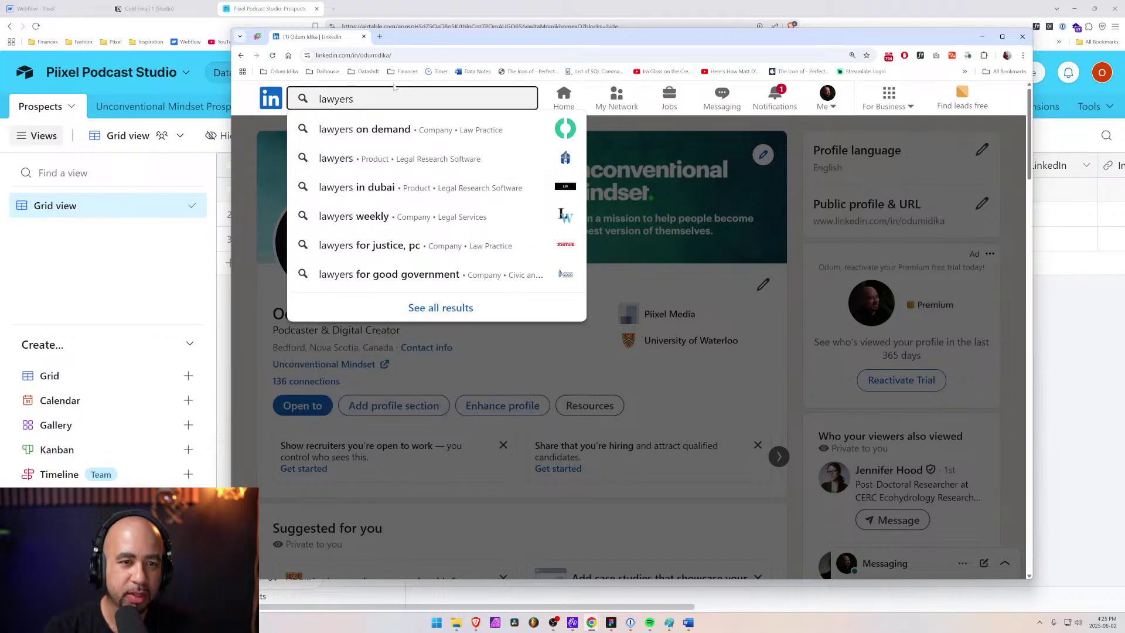
{"action": "type", "text": " in halifax"}
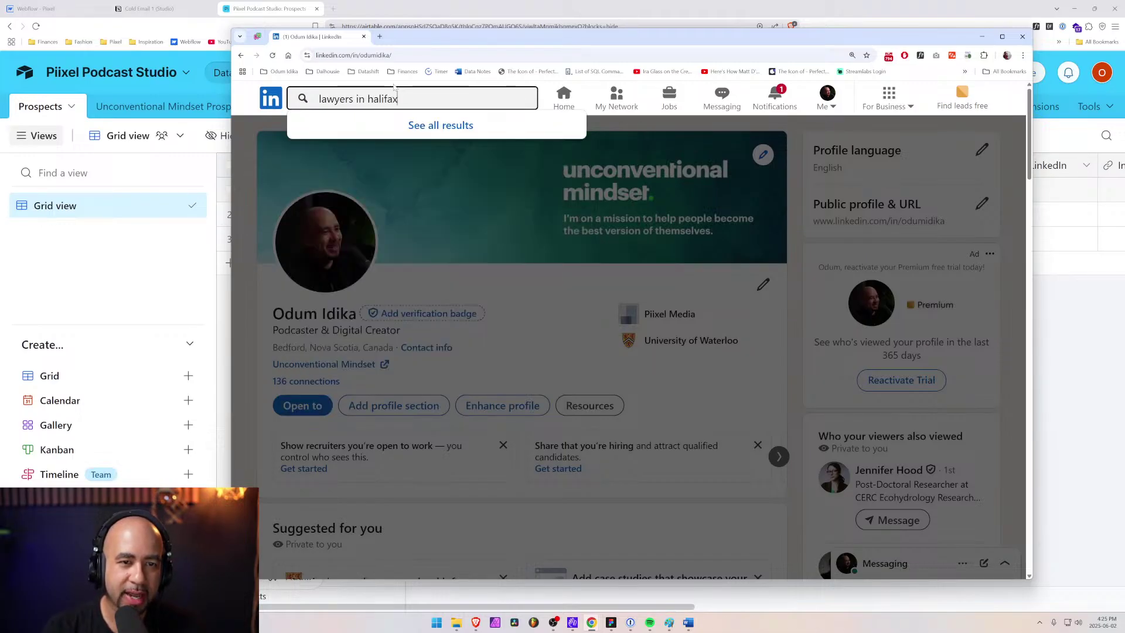
{"action": "type", "text": ", ns"}
Run the 'lawyers in halifax, ns' LinkedIn search and jump to the People results
{"action": "key", "text": "Return"}
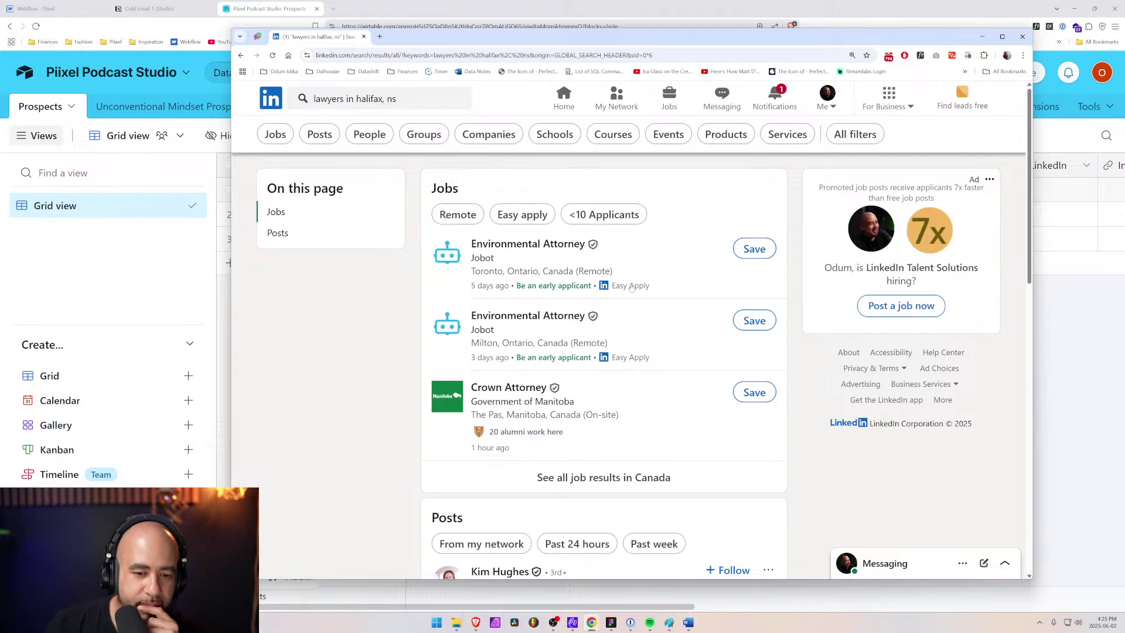
{"action": "scroll", "coordinate": [610, 304], "scroll_direction": "down", "scroll_amount": 5}
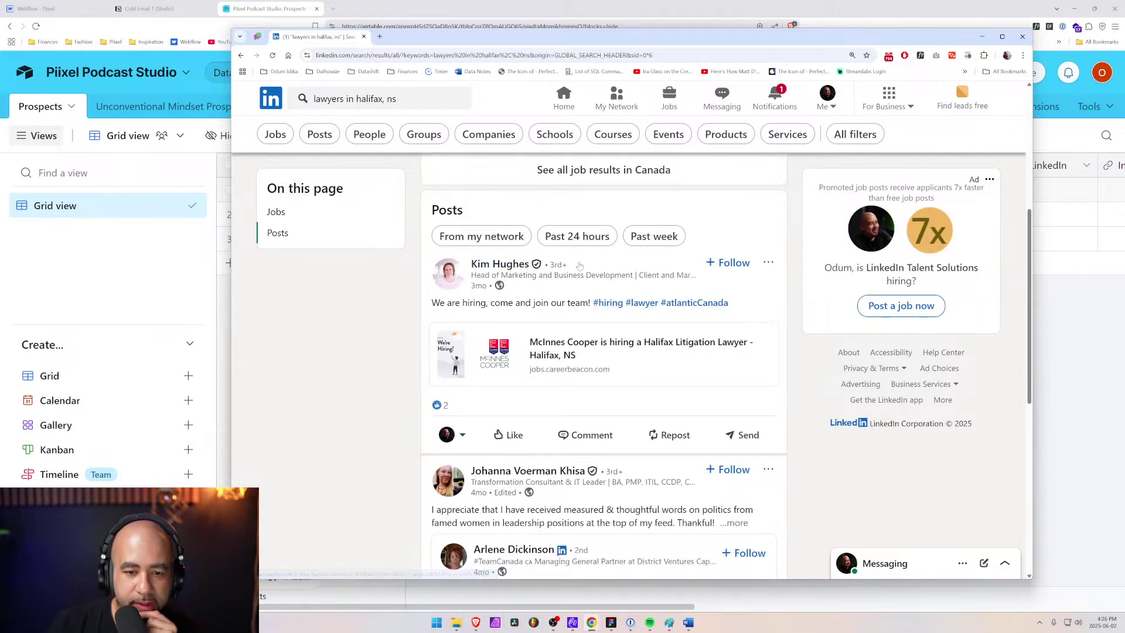
{"action": "scroll", "coordinate": [569, 321], "scroll_direction": "down", "scroll_amount": 3}
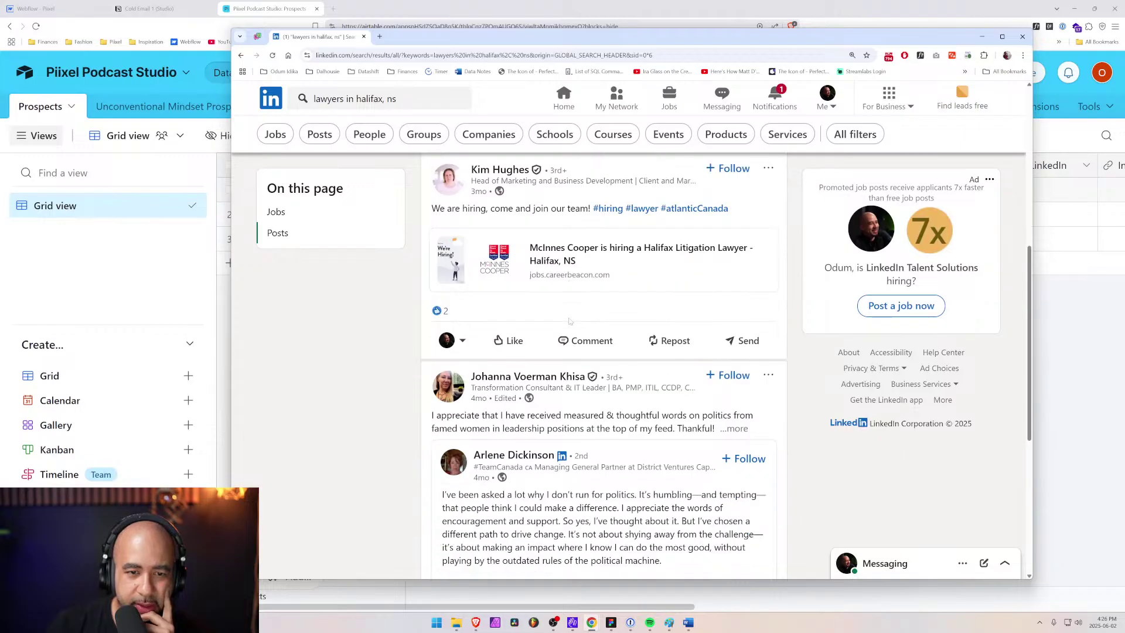
{"action": "scroll", "coordinate": [580, 305], "scroll_direction": "up", "scroll_amount": 8}
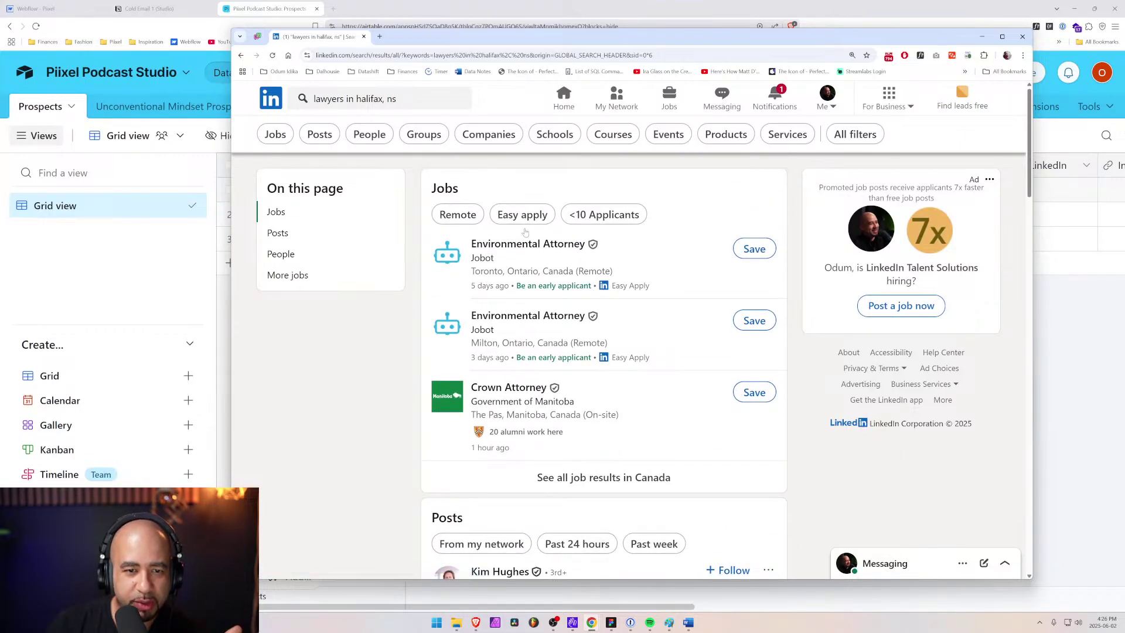
{"action": "left_click", "coordinate": [300, 253]}
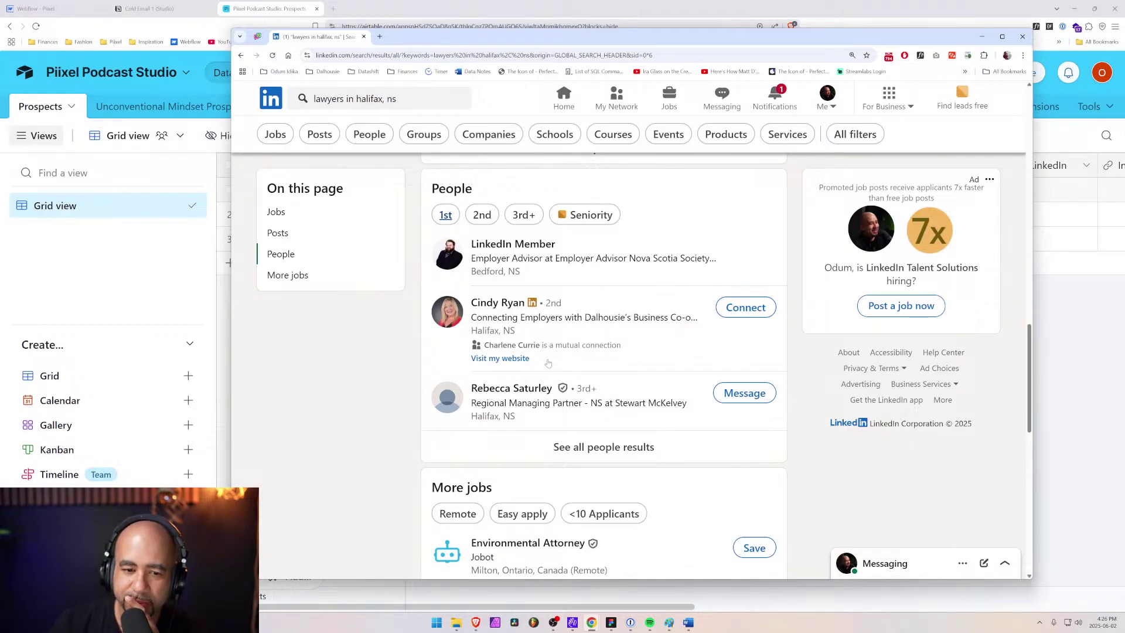
{"action": "scroll", "coordinate": [548, 362], "scroll_direction": "down", "scroll_amount": 3}
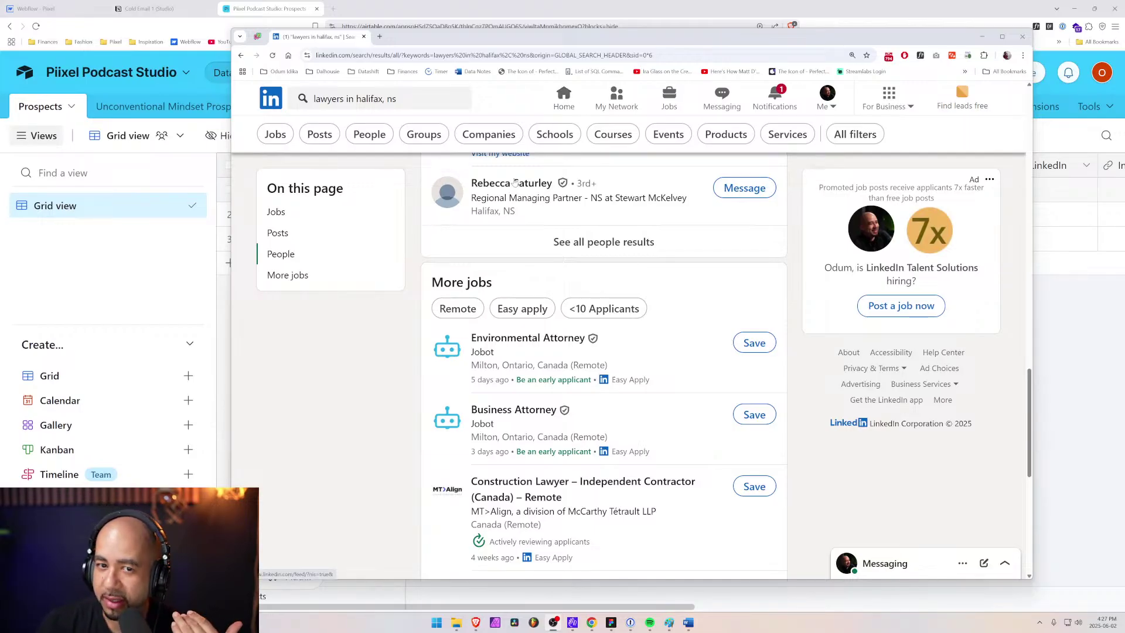
{"action": "scroll", "coordinate": [589, 271], "scroll_direction": "down", "scroll_amount": 6}
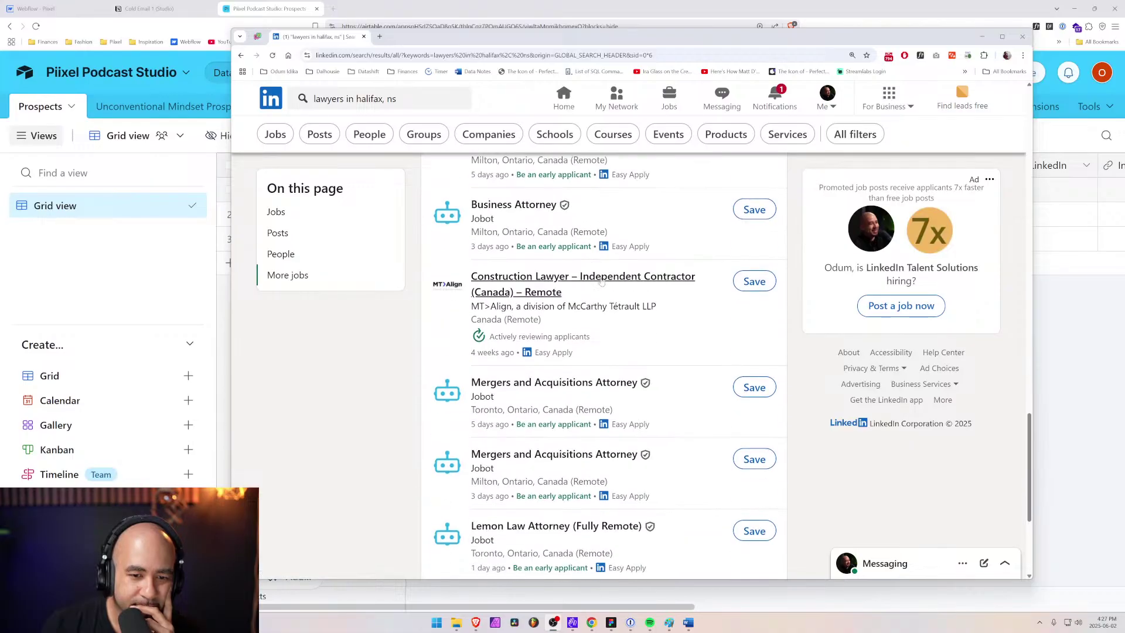
{"action": "scroll", "coordinate": [613, 289], "scroll_direction": "down", "scroll_amount": 1}
{"action": "scroll", "coordinate": [614, 289], "scroll_direction": "down", "scroll_amount": 5}
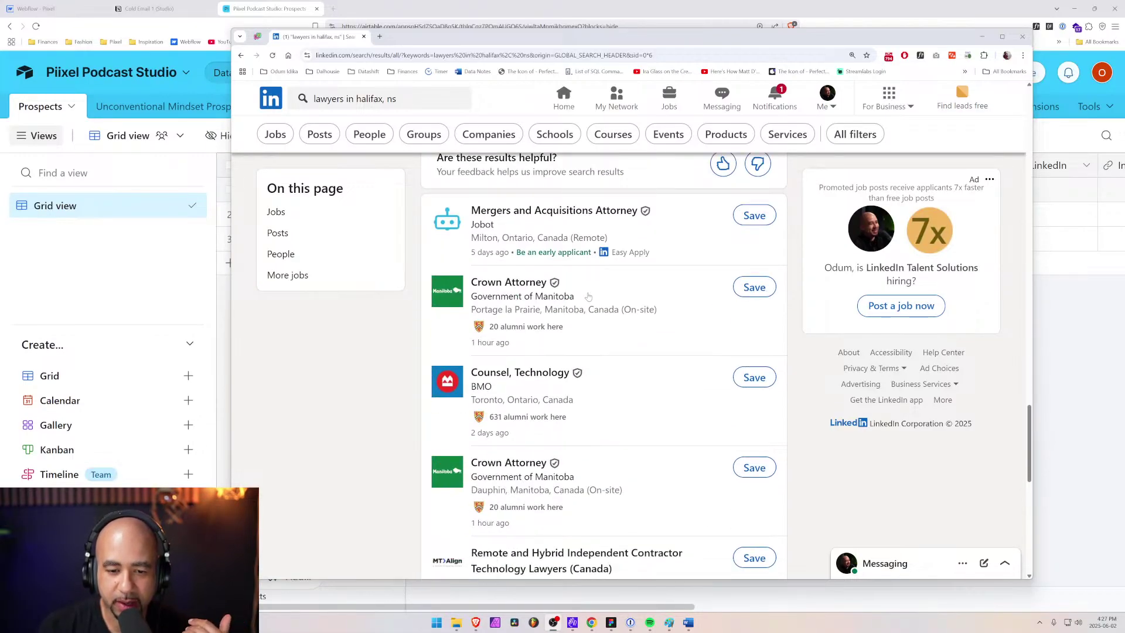
{"action": "scroll", "coordinate": [589, 296], "scroll_direction": "down", "scroll_amount": 5}
{"action": "scroll", "coordinate": [583, 295], "scroll_direction": "up", "scroll_amount": 10}
{"action": "scroll", "coordinate": [582, 296], "scroll_direction": "up", "scroll_amount": 10}
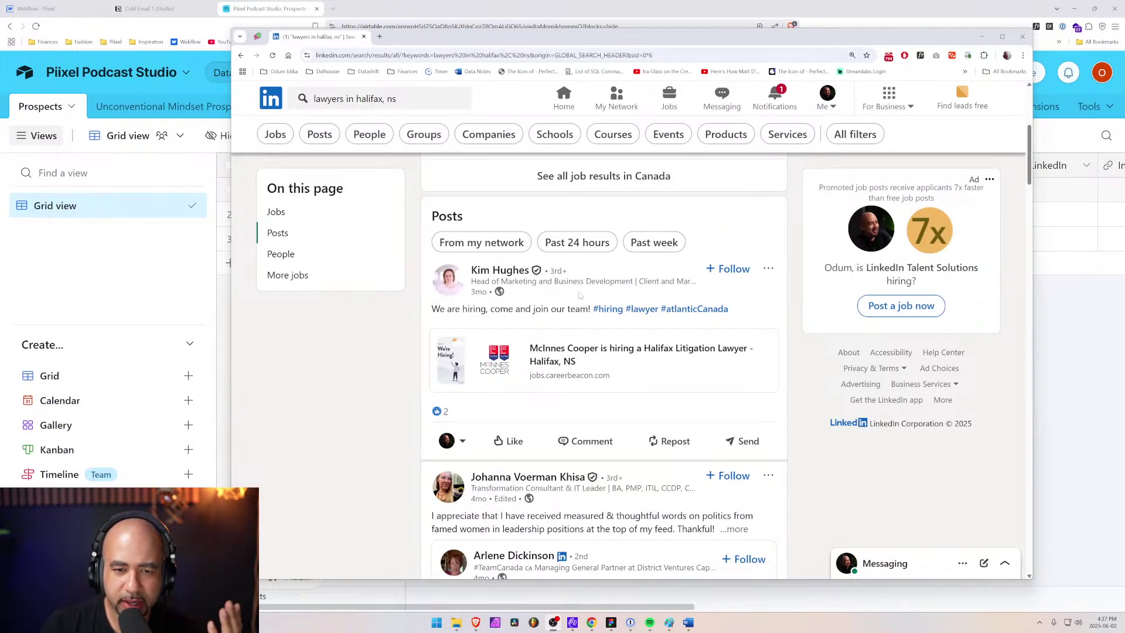
{"action": "scroll", "coordinate": [577, 298], "scroll_direction": "down", "scroll_amount": 5}
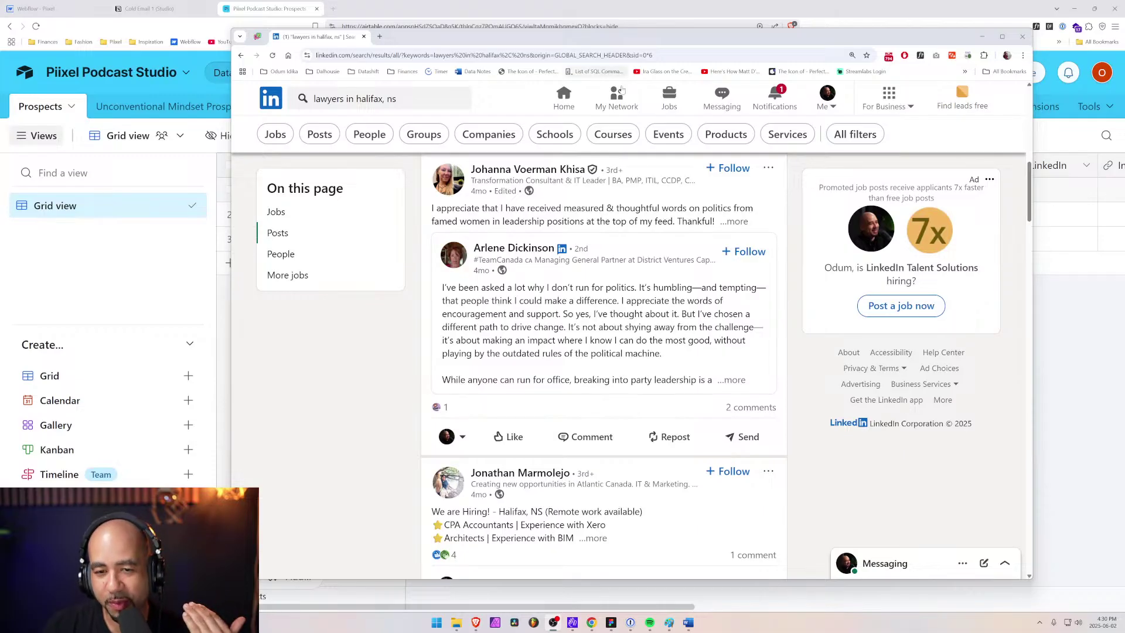
{"action": "scroll", "coordinate": [569, 264], "scroll_direction": "up", "scroll_amount": 7}
{"action": "scroll", "coordinate": [569, 264], "scroll_direction": "down", "scroll_amount": 6}
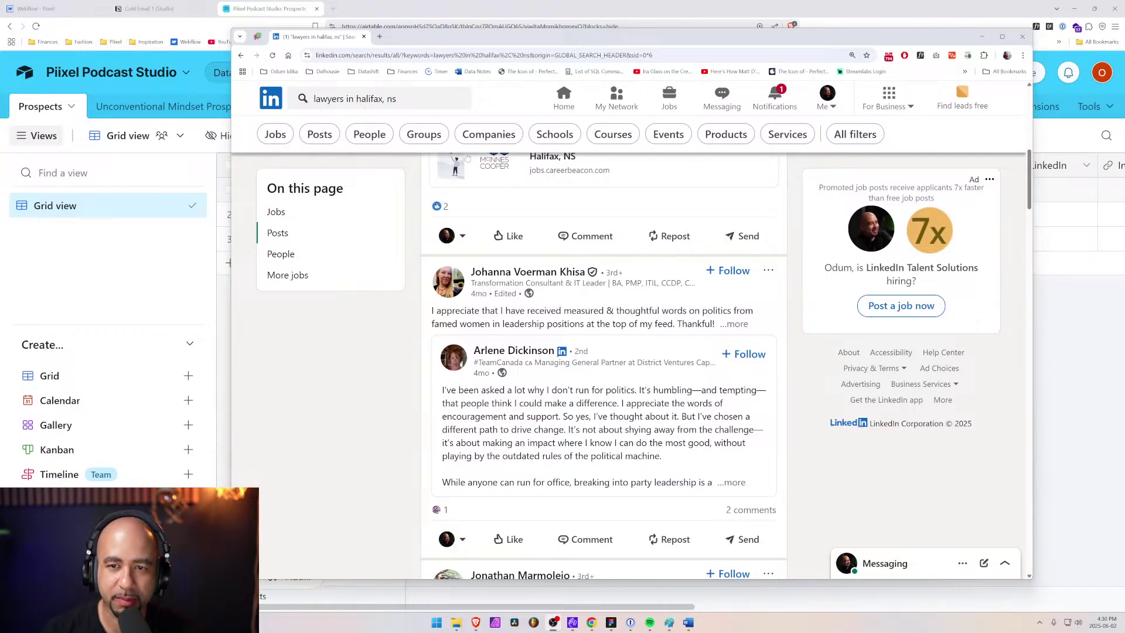
{"action": "scroll", "coordinate": [603, 304], "scroll_direction": "up", "scroll_amount": 10}
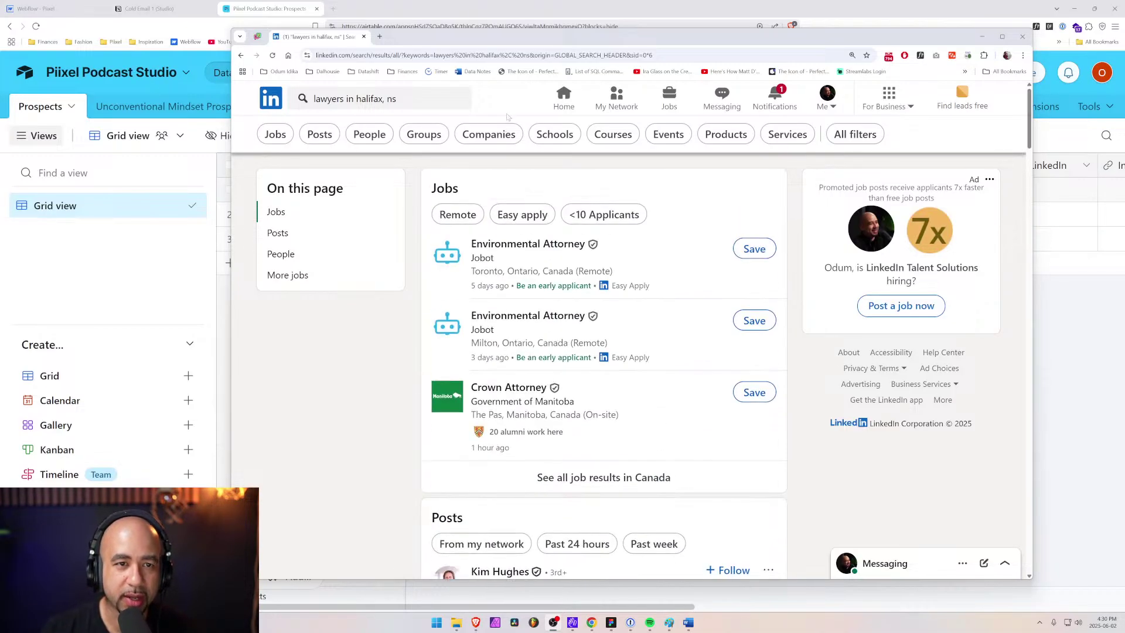
Move the LinkedIn window aside and open Google in a new Airtable browser tab
{"action": "left_click_drag", "start_coordinate": [972, 37], "coordinate": [35, 33]}
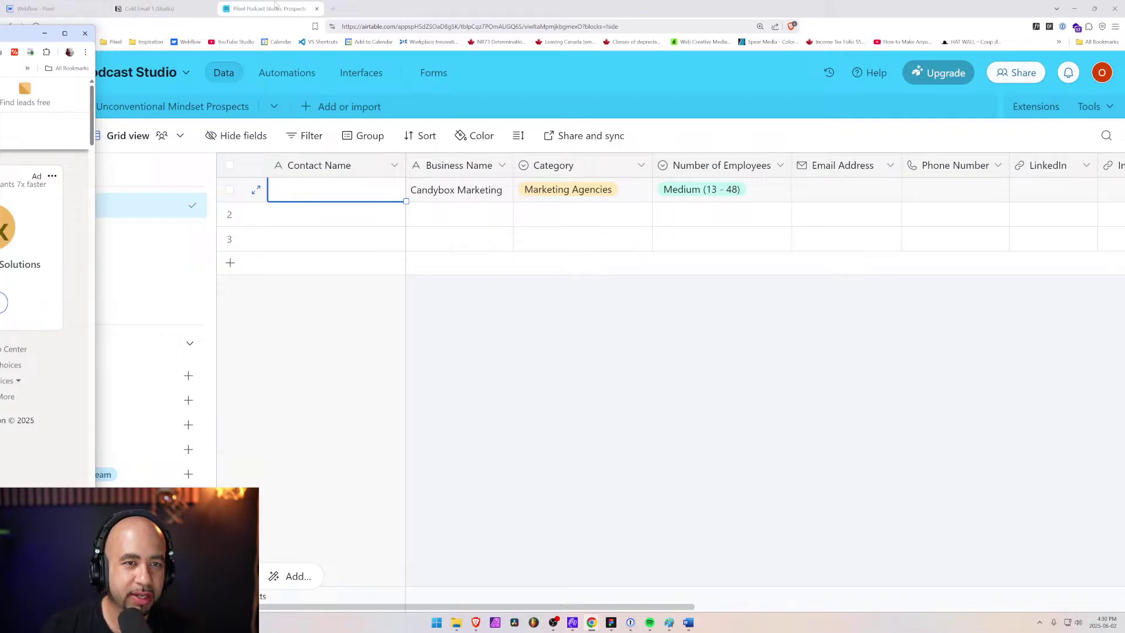
{"action": "left_click", "coordinate": [334, 8]}
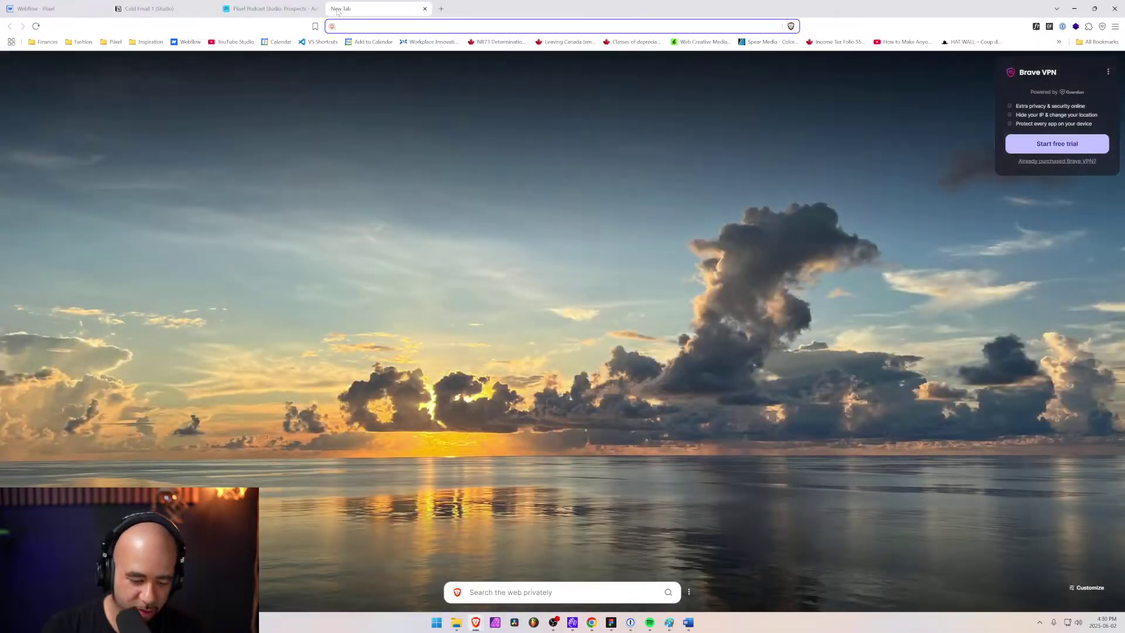
{"action": "type", "text": "goog"}
{"action": "key", "text": "Return"}
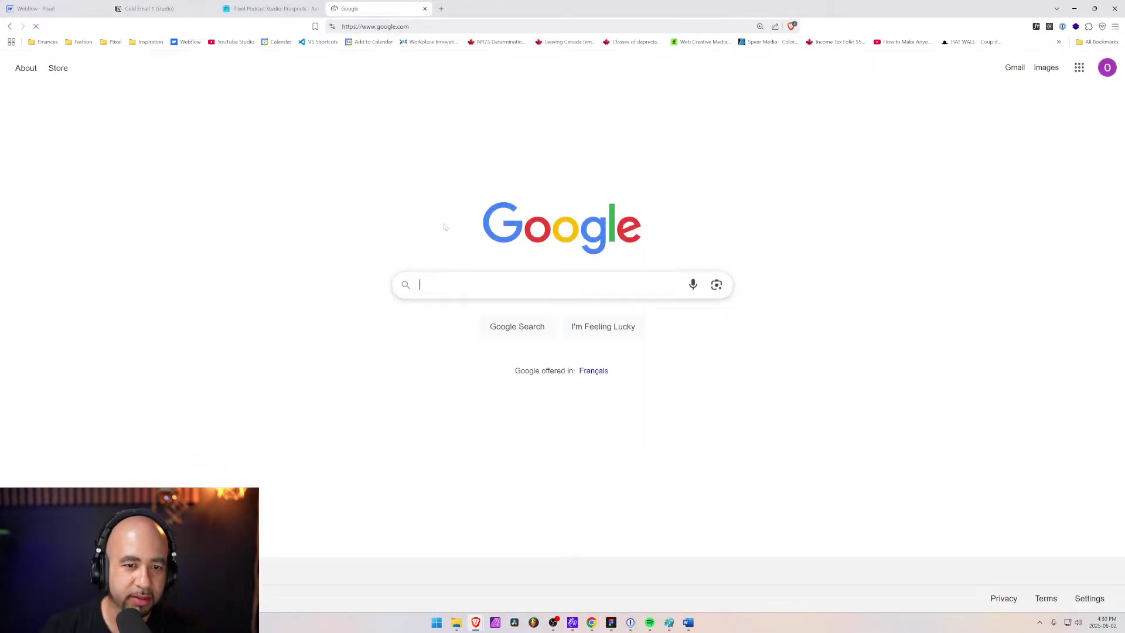
Search Google for 'lawyers in halifax, ns'
{"action": "type", "text": "lawyers in halifa"}
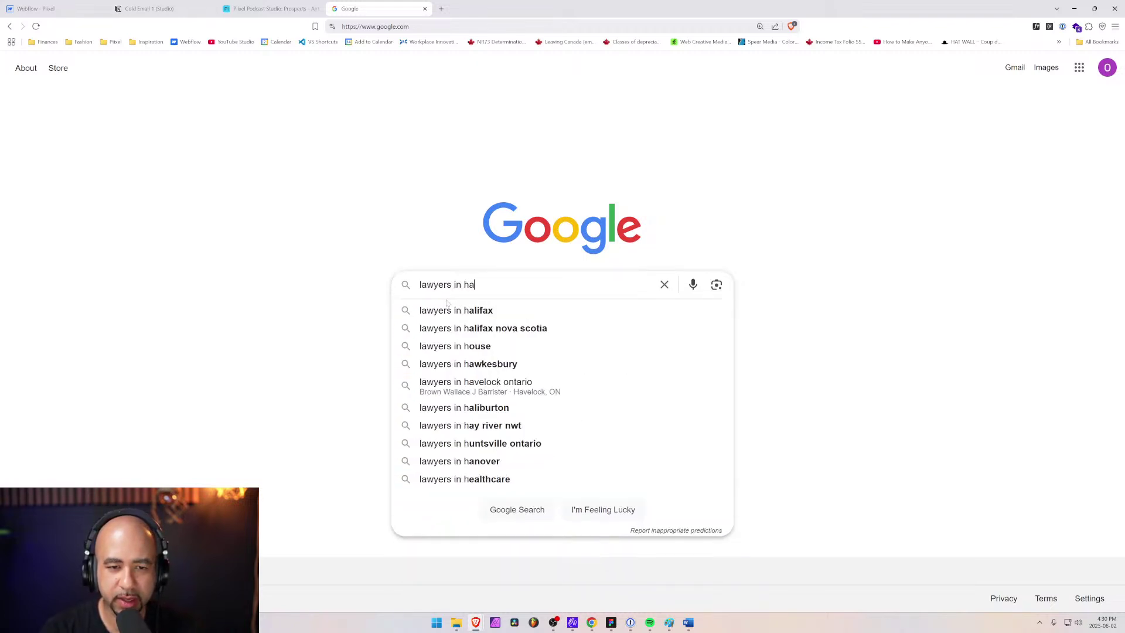
{"action": "key", "text": "BackSpace"}
{"action": "key", "text": "BackSpace"}
{"action": "key", "text": "BackSpace"}
{"action": "type", "text": "fif"}
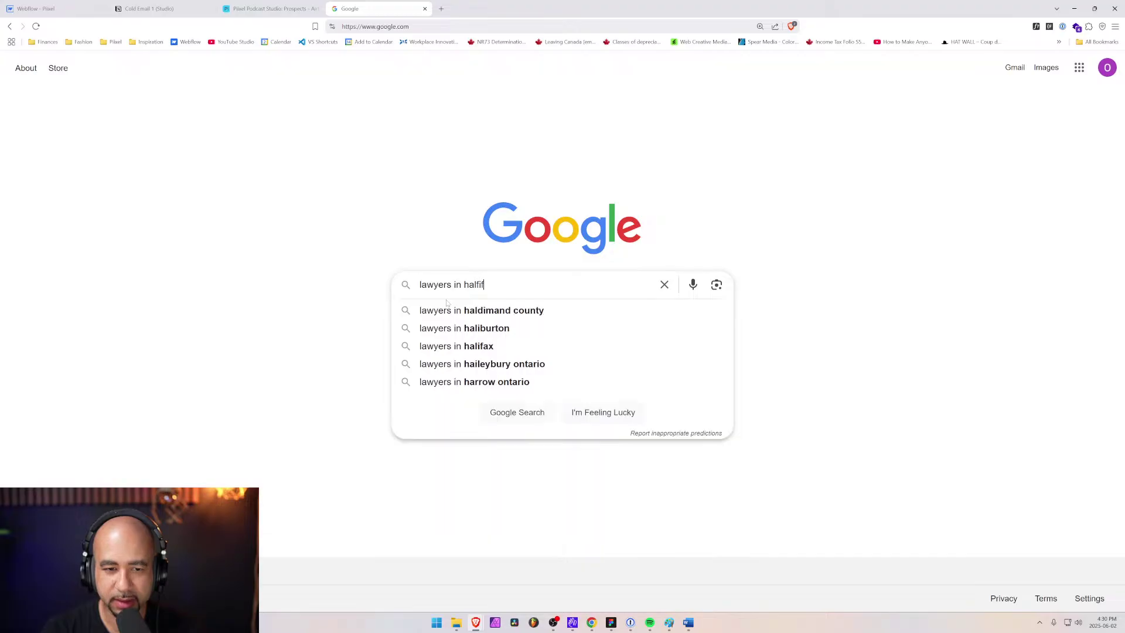
{"action": "key", "text": "BackSpace"}
{"action": "key", "text": "BackSpace"}
{"action": "type", "text": "ifax, ns"}
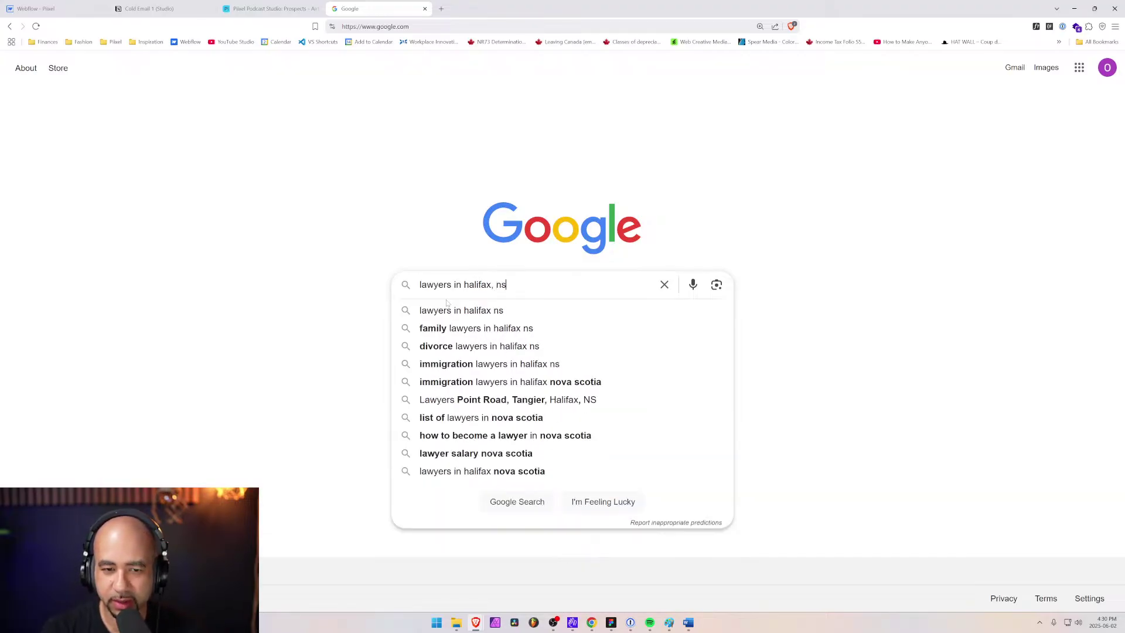
{"action": "key", "text": "Return"}
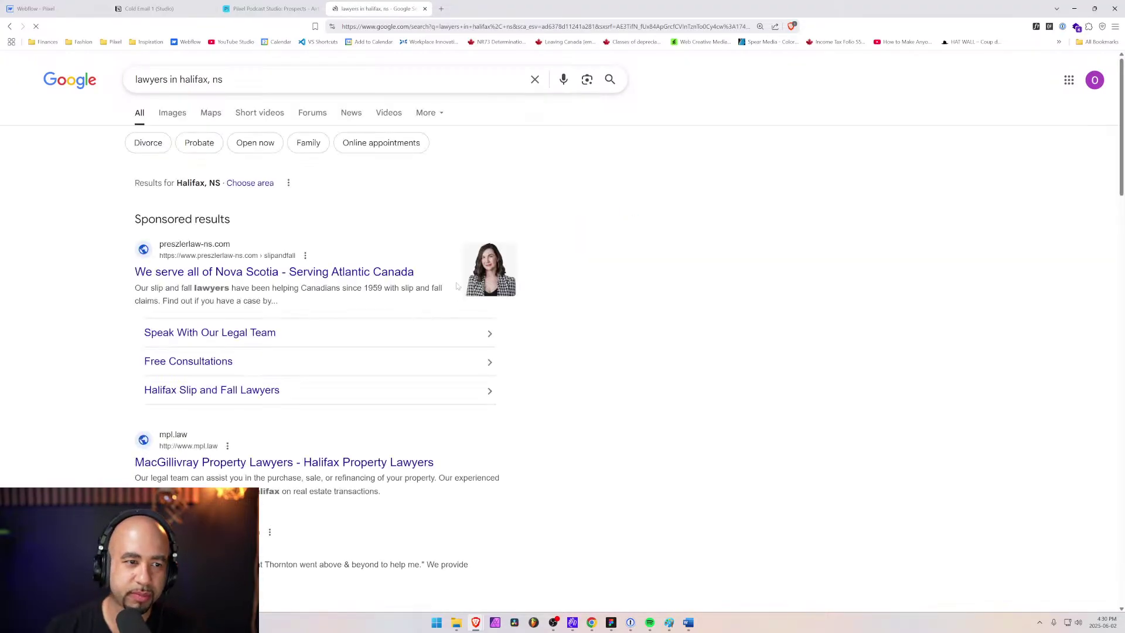
Open the Preszler, MacGillivray, Grant Thornton and Diamond & Diamond results in background tabs
{"action": "scroll", "coordinate": [296, 265], "scroll_direction": "down", "scroll_amount": 2}
{"action": "scroll", "coordinate": [298, 268], "scroll_direction": "up", "scroll_amount": 2}
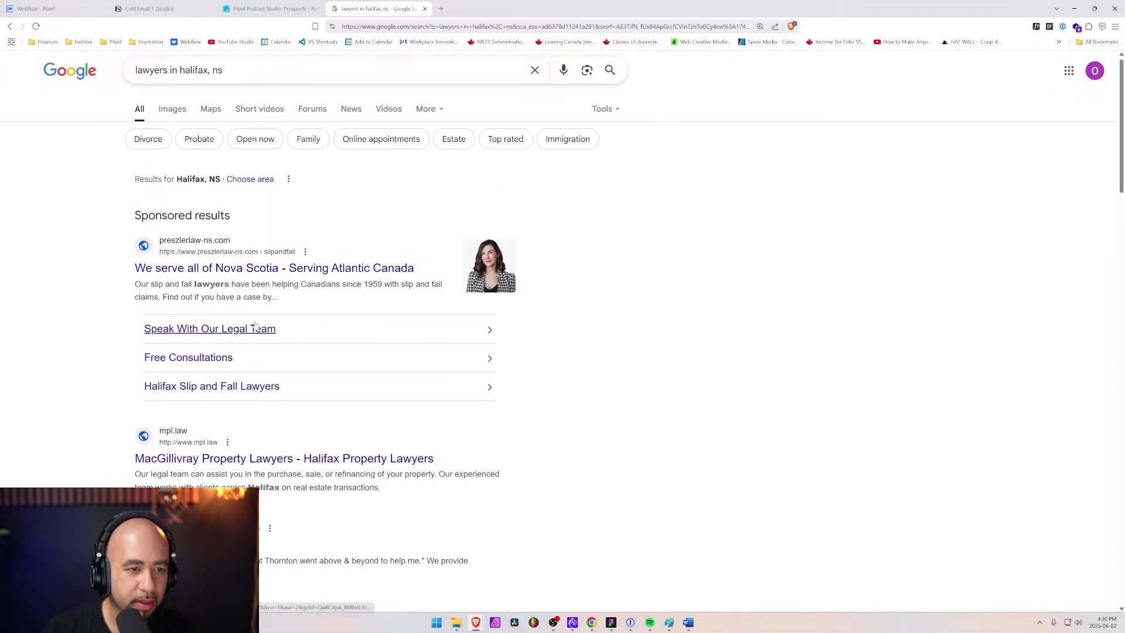
{"action": "middle_click", "coordinate": [226, 276]}
{"action": "scroll", "coordinate": [226, 276], "scroll_direction": "down", "scroll_amount": 4}
{"action": "middle_click", "coordinate": [249, 264]}
{"action": "middle_click", "coordinate": [229, 341]}
{"action": "middle_click", "coordinate": [208, 430]}
Open the NSBS, Best Lawyers and Bedford, Nova Scotia results in background tabs
{"action": "scroll", "coordinate": [346, 333], "scroll_direction": "down", "scroll_amount": 5}
{"action": "scroll", "coordinate": [347, 334], "scroll_direction": "down", "scroll_amount": 2}
{"action": "middle_click", "coordinate": [216, 433]}
{"action": "scroll", "coordinate": [217, 435], "scroll_direction": "down", "scroll_amount": 3}
{"action": "scroll", "coordinate": [216, 436], "scroll_direction": "down", "scroll_amount": 1}
{"action": "middle_click", "coordinate": [235, 344]}
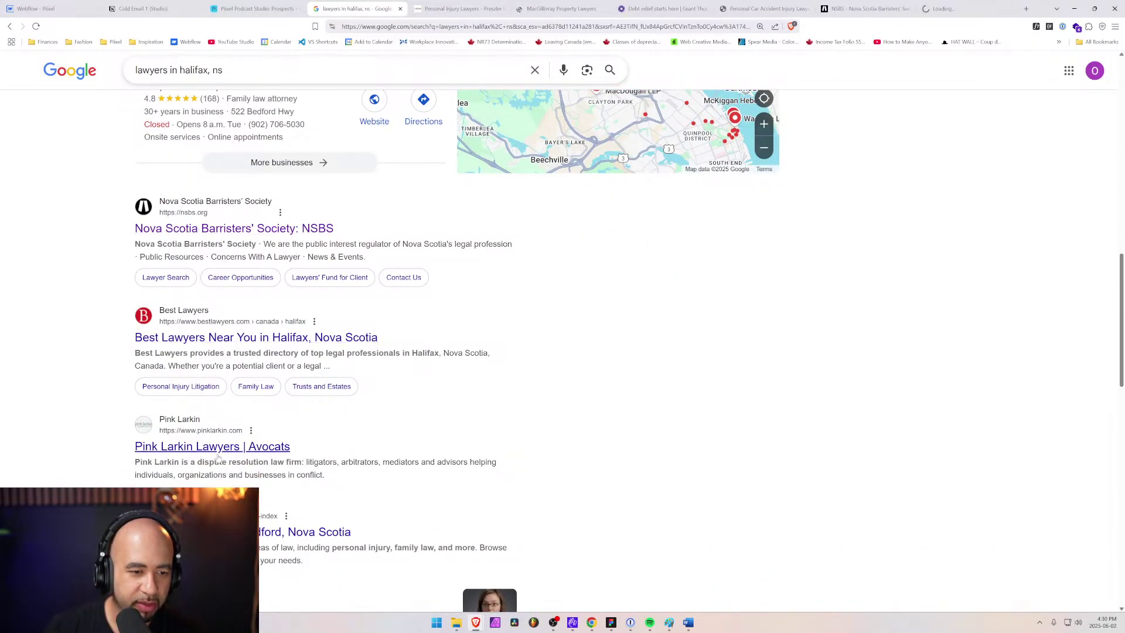
{"action": "middle_click", "coordinate": [293, 532]}
{"action": "scroll", "coordinate": [312, 332], "scroll_direction": "up", "scroll_amount": 5}
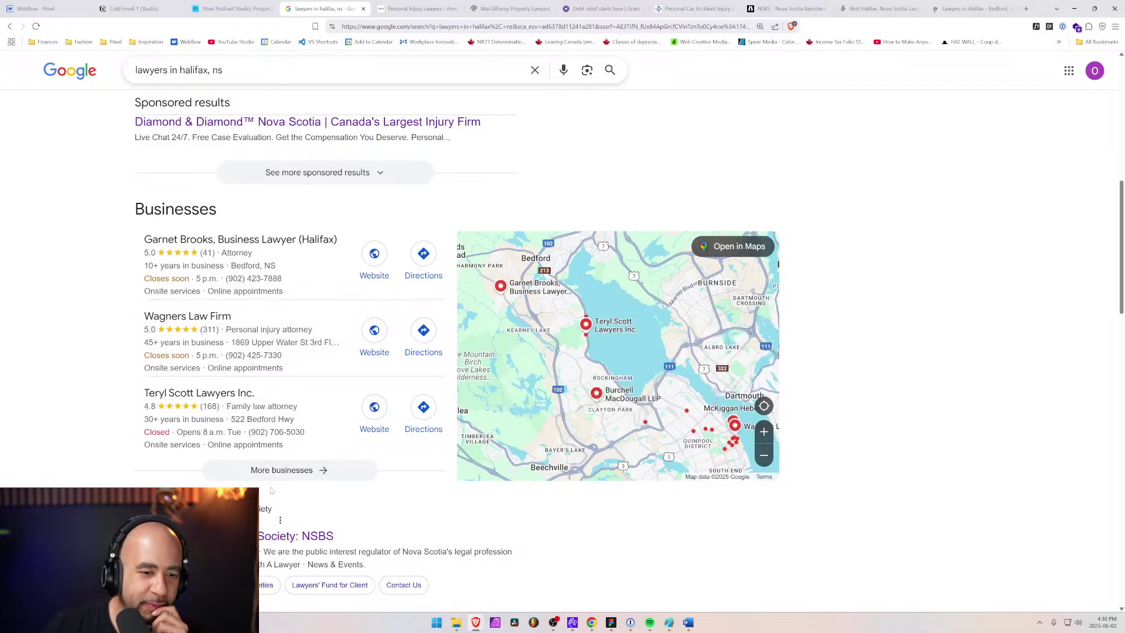
Expand the full local law firm list, open three firm websites, then view the Preszler Injury Lawyers site
{"action": "left_click", "coordinate": [282, 472]}
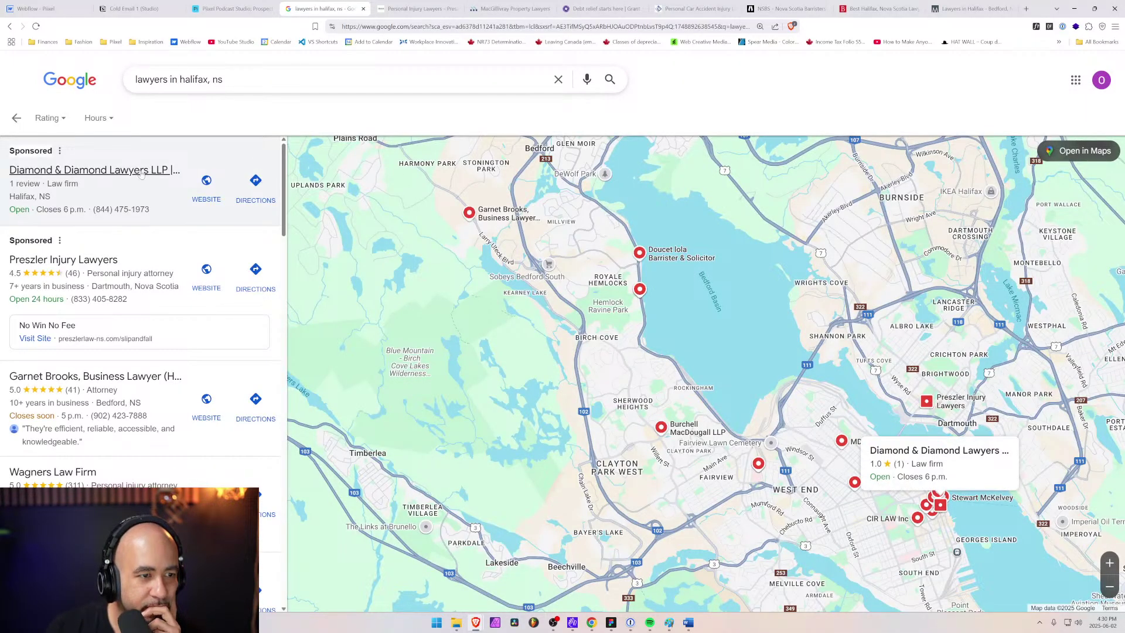
{"action": "middle_click", "coordinate": [206, 182]}
{"action": "middle_click", "coordinate": [206, 270]}
{"action": "middle_click", "coordinate": [206, 401]}
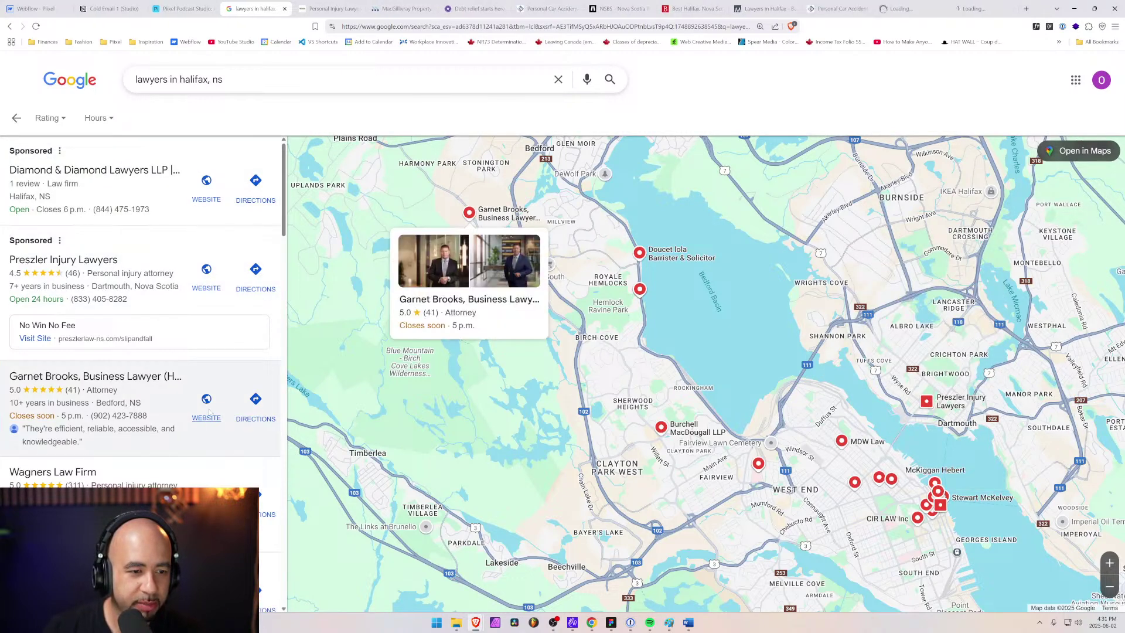
{"action": "left_click", "coordinate": [314, 12]}
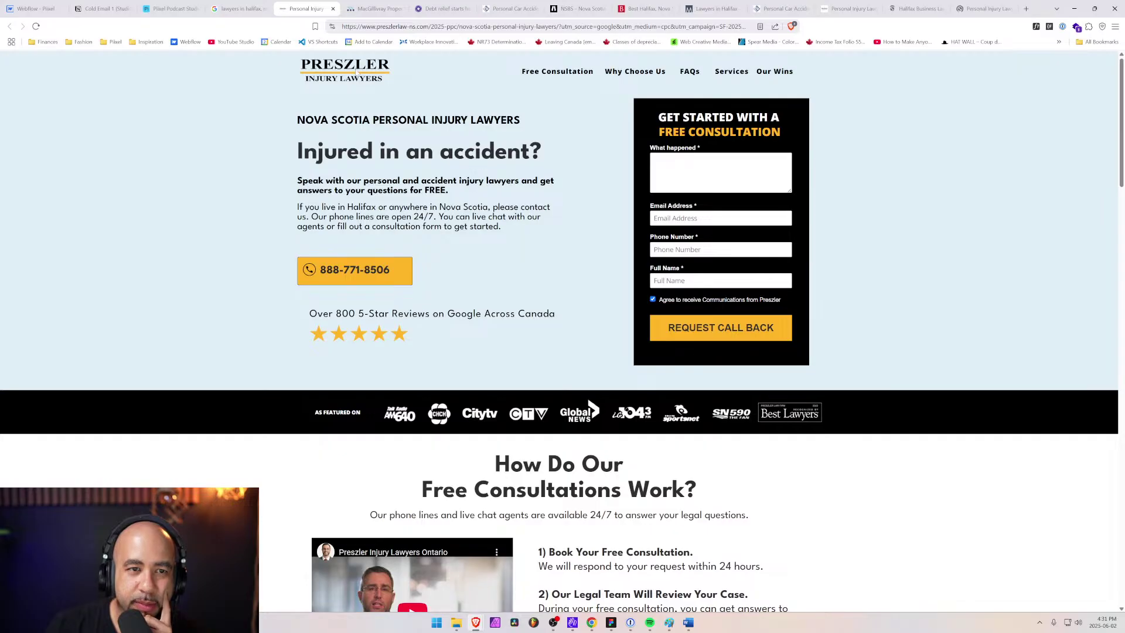
Scroll through the Preszler services and highlight the line about serving Halifax and Nova Scotia
{"action": "scroll", "coordinate": [466, 202], "scroll_direction": "down", "scroll_amount": 4}
{"action": "scroll", "coordinate": [468, 211], "scroll_direction": "up", "scroll_amount": 4}
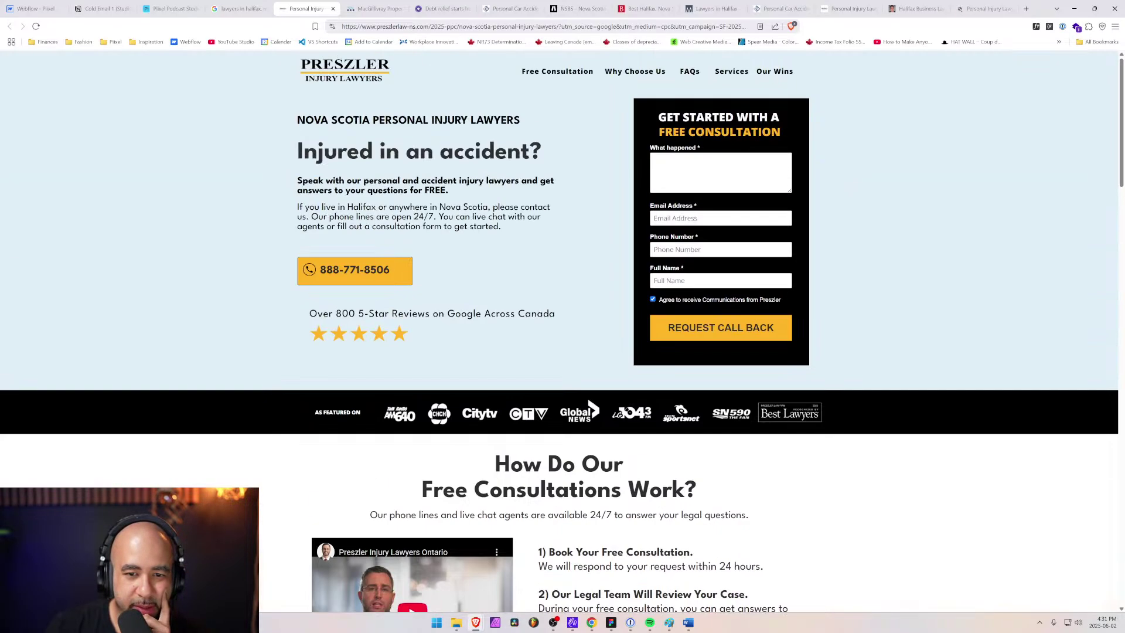
{"action": "scroll", "coordinate": [473, 219], "scroll_direction": "down", "scroll_amount": 2}
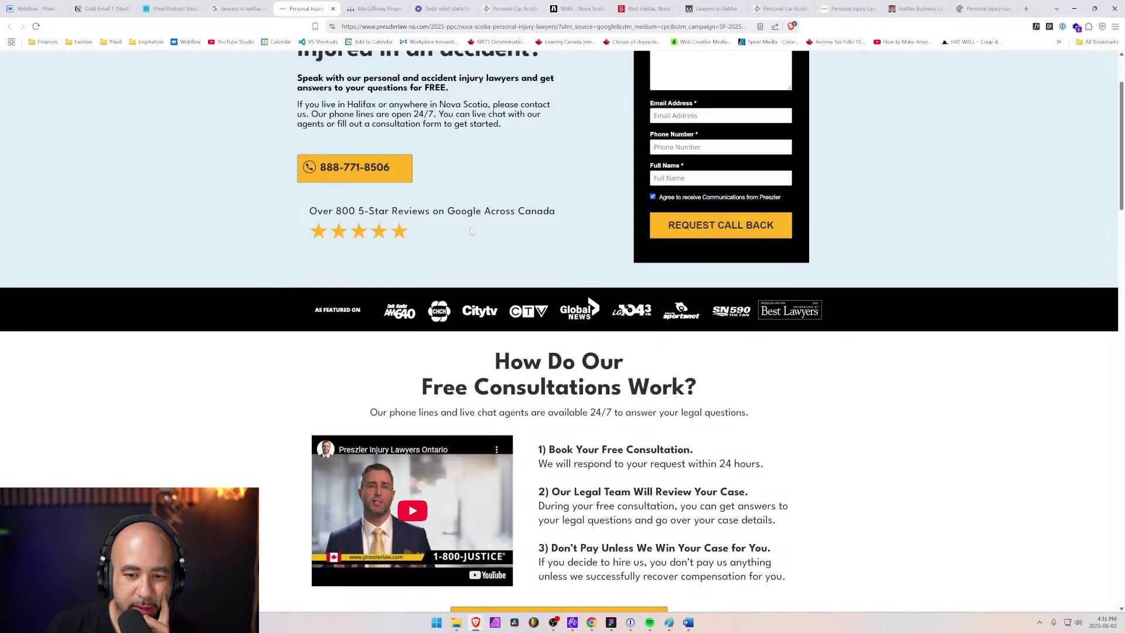
{"action": "scroll", "coordinate": [470, 231], "scroll_direction": "up", "scroll_amount": 2}
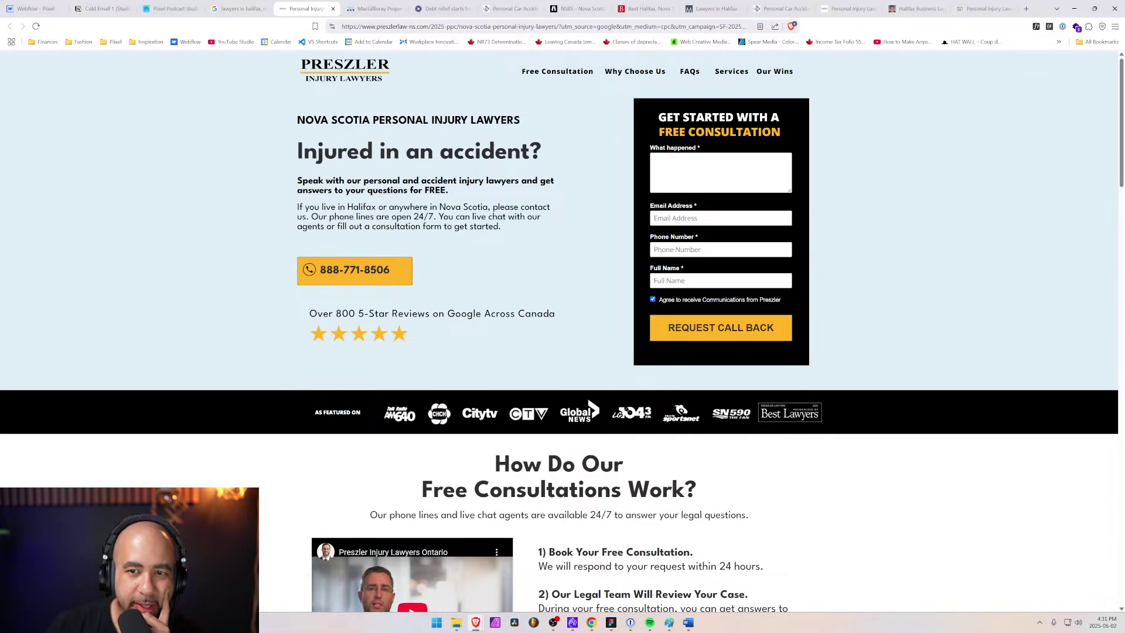
{"action": "scroll", "coordinate": [562, 334], "scroll_direction": "down", "scroll_amount": 15}
{"action": "scroll", "coordinate": [535, 244], "scroll_direction": "down", "scroll_amount": 9}
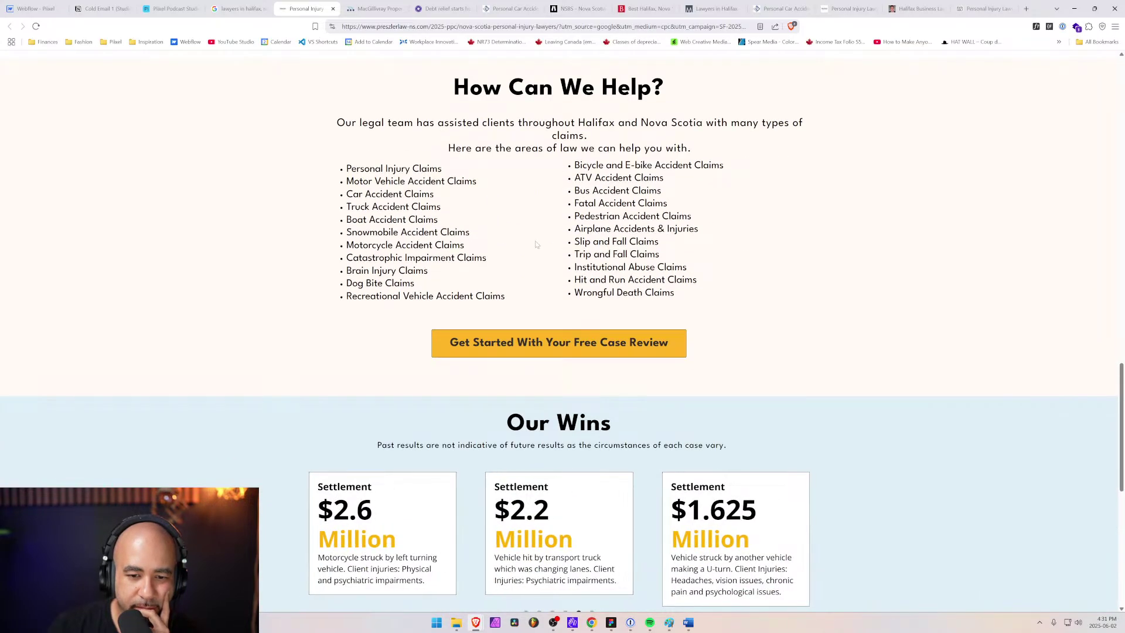
{"action": "scroll", "coordinate": [535, 243], "scroll_direction": "down", "scroll_amount": 9}
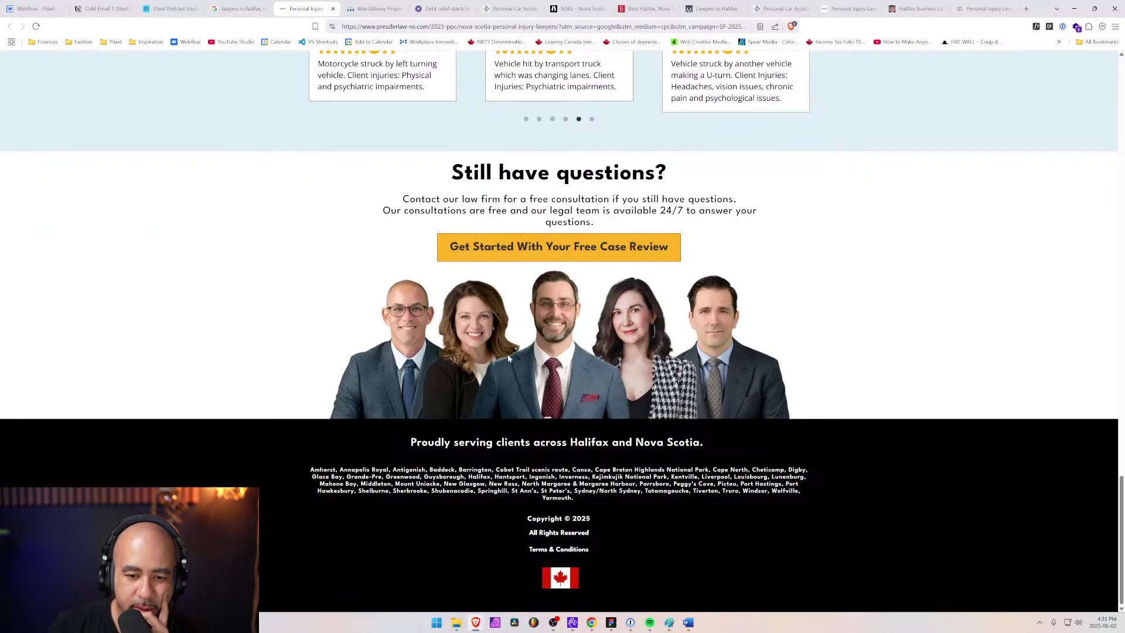
{"action": "left_click_drag", "start_coordinate": [520, 442], "coordinate": [697, 468]}
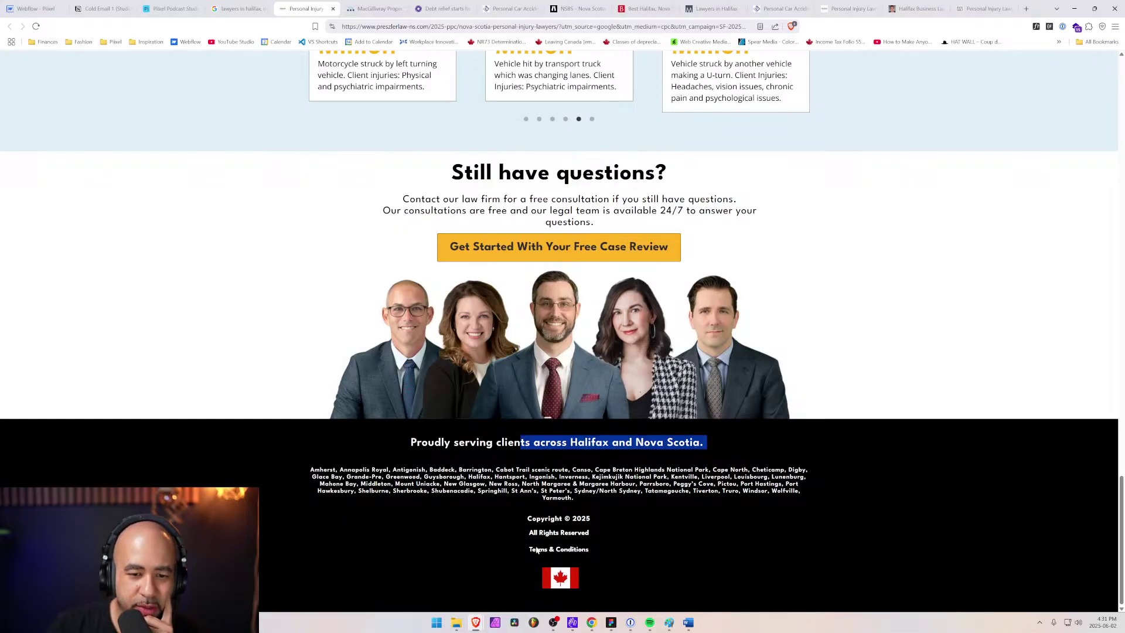
{"action": "left_click", "coordinate": [635, 525]}
Check the FAQs and Our Wins sections, then select the 'preszlerlaw-ns' domain in the address bar
{"action": "scroll", "coordinate": [745, 495], "scroll_direction": "up", "scroll_amount": 17}
{"action": "scroll", "coordinate": [745, 496], "scroll_direction": "up", "scroll_amount": 15}
{"action": "scroll", "coordinate": [643, 434], "scroll_direction": "down", "scroll_amount": 3}
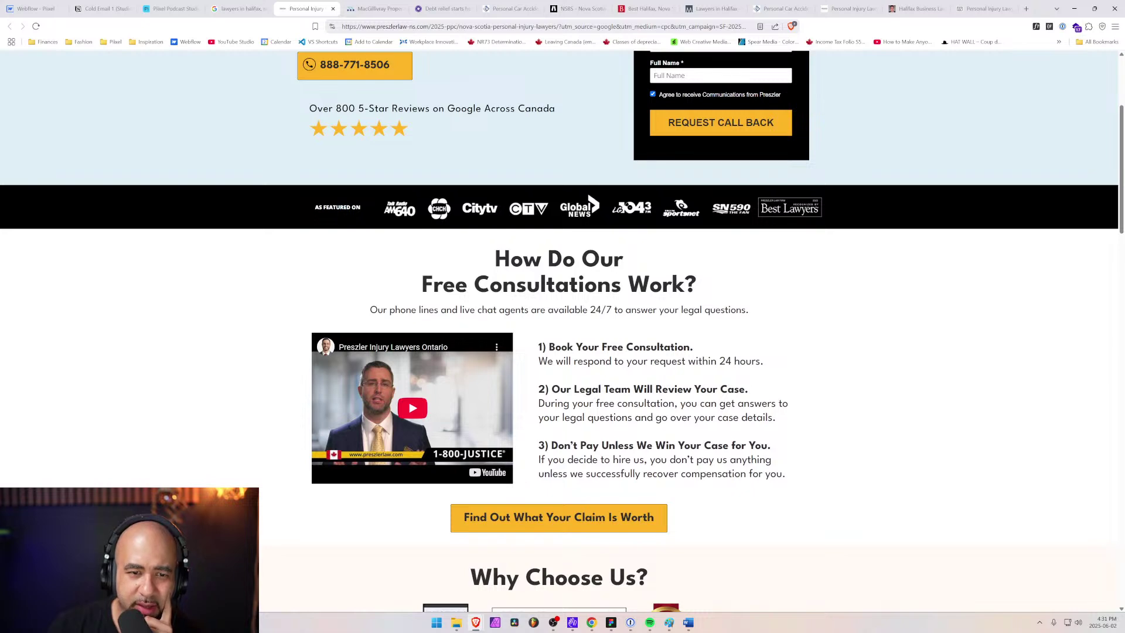
{"action": "scroll", "coordinate": [626, 400], "scroll_direction": "up", "scroll_amount": 3}
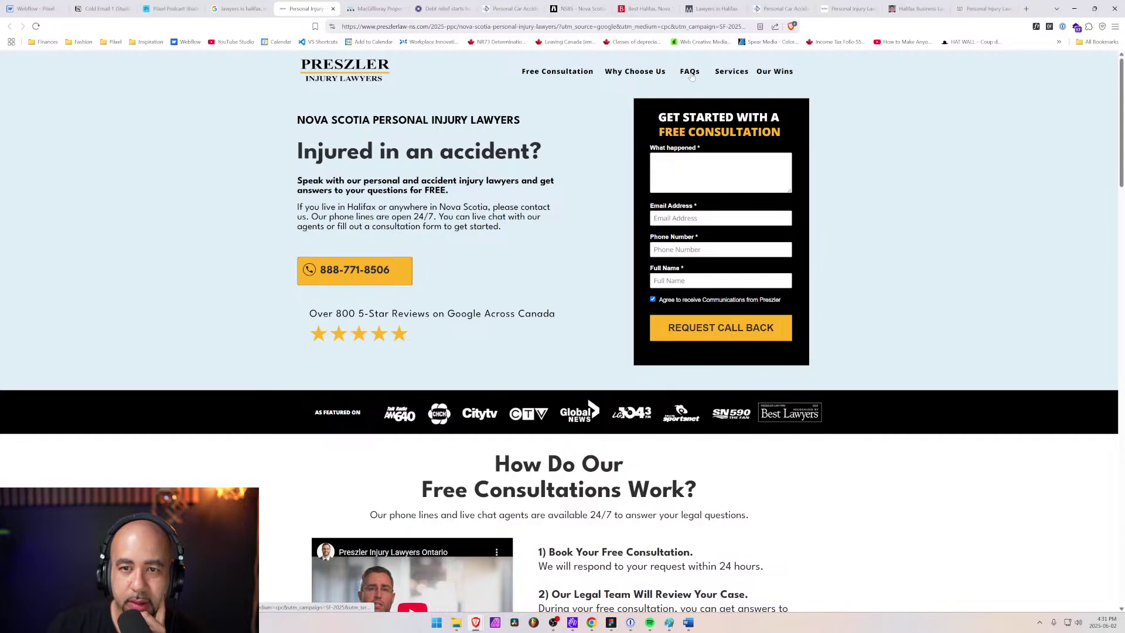
{"action": "left_click", "coordinate": [691, 77]}
{"action": "scroll", "coordinate": [732, 157], "scroll_direction": "up", "scroll_amount": 15}
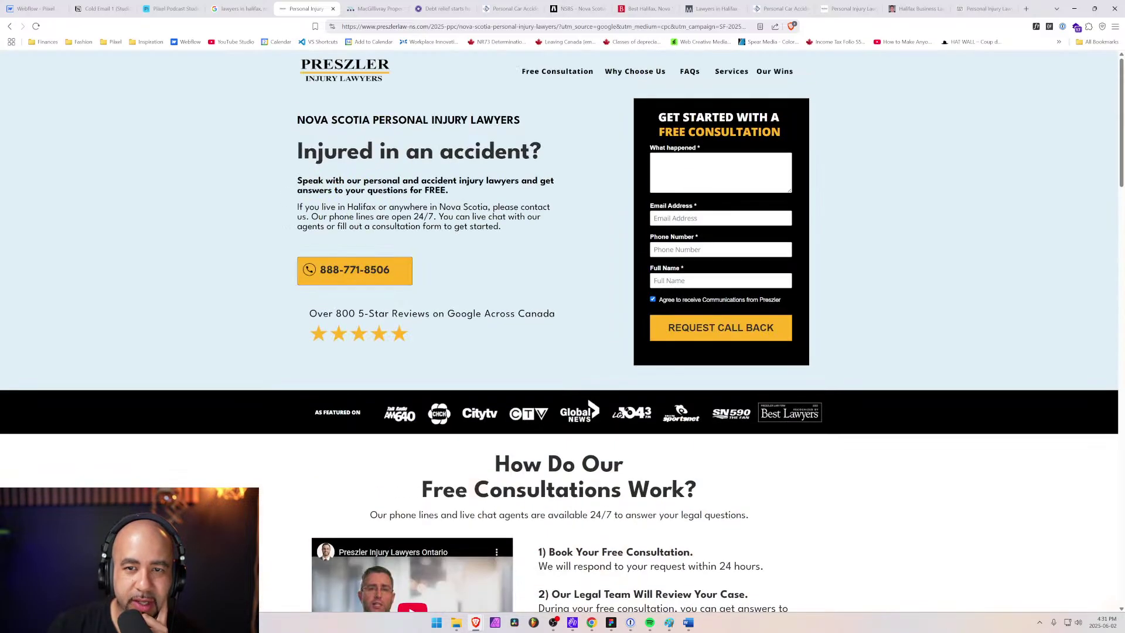
{"action": "left_click", "coordinate": [778, 71]}
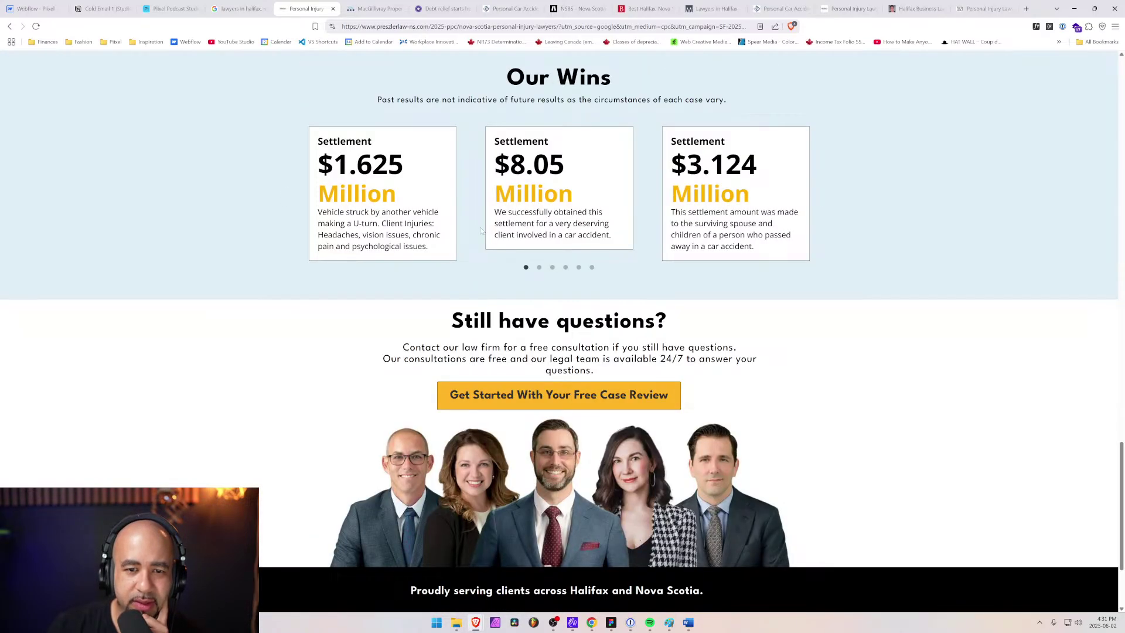
{"action": "scroll", "coordinate": [645, 277], "scroll_direction": "down", "scroll_amount": 3}
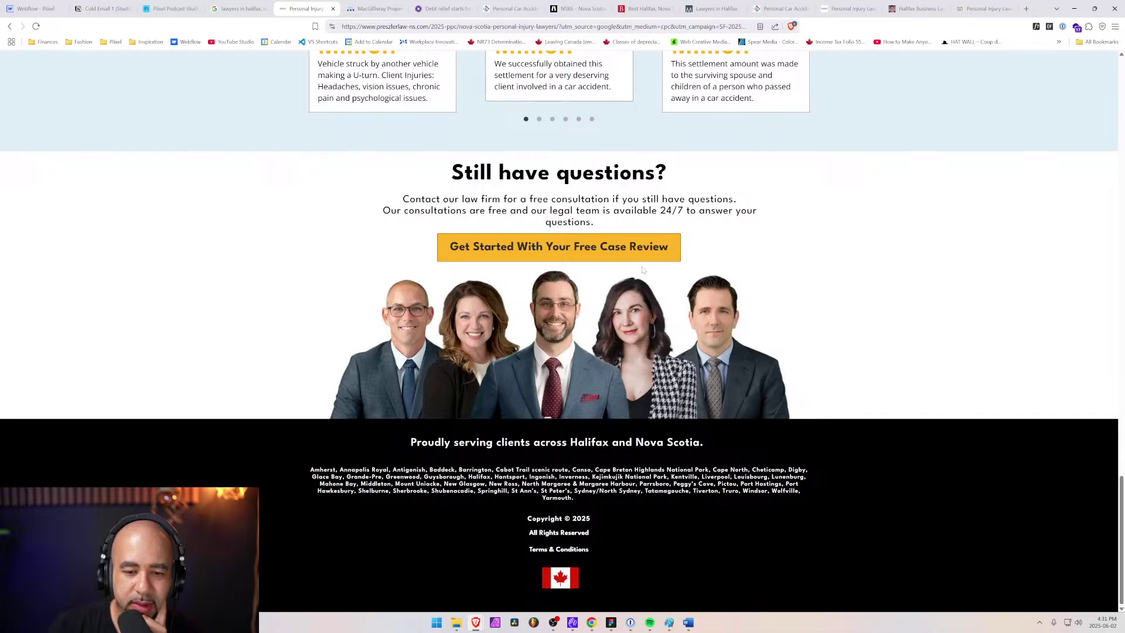
{"action": "left_click", "coordinate": [642, 260]}
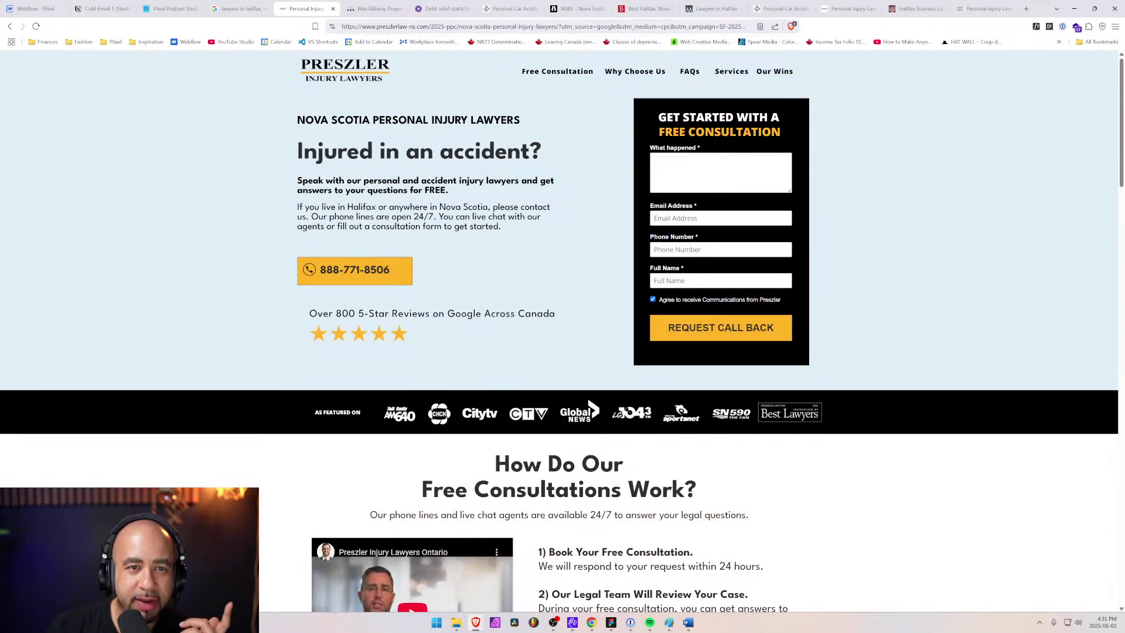
{"action": "left_click_drag", "start_coordinate": [414, 26], "coordinate": [376, 26]}
{"action": "key", "text": "ctrl+c"}
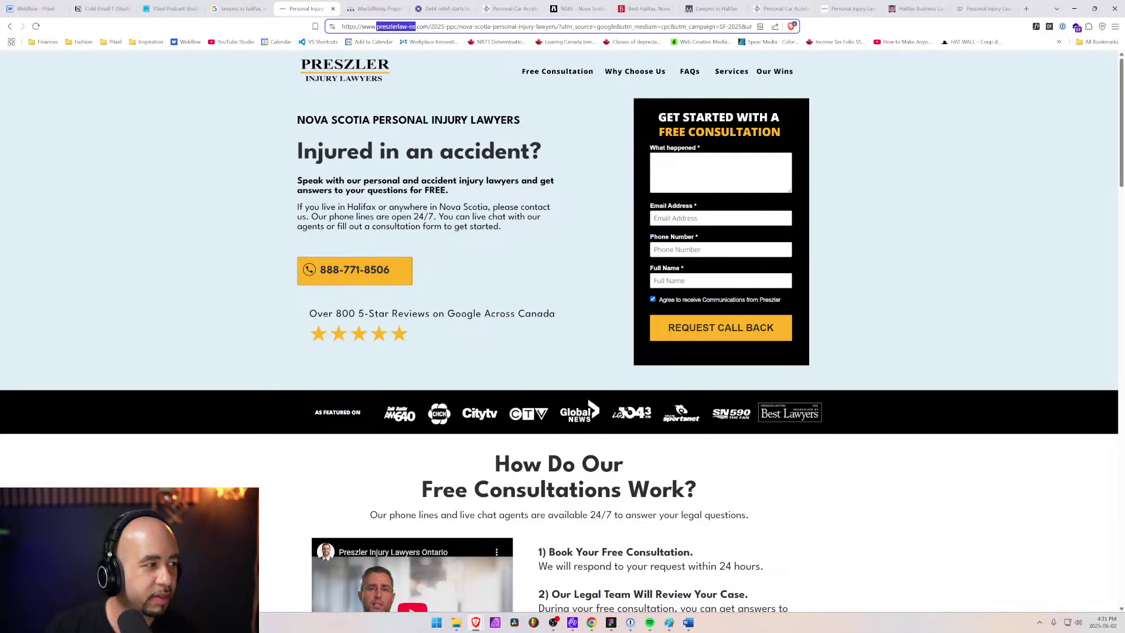
Search LinkedIn for the pasted preszlerlaw-ns domain, then refine to 'preszler law, nova scotia'
{"action": "key", "text": "alt+Tab"}
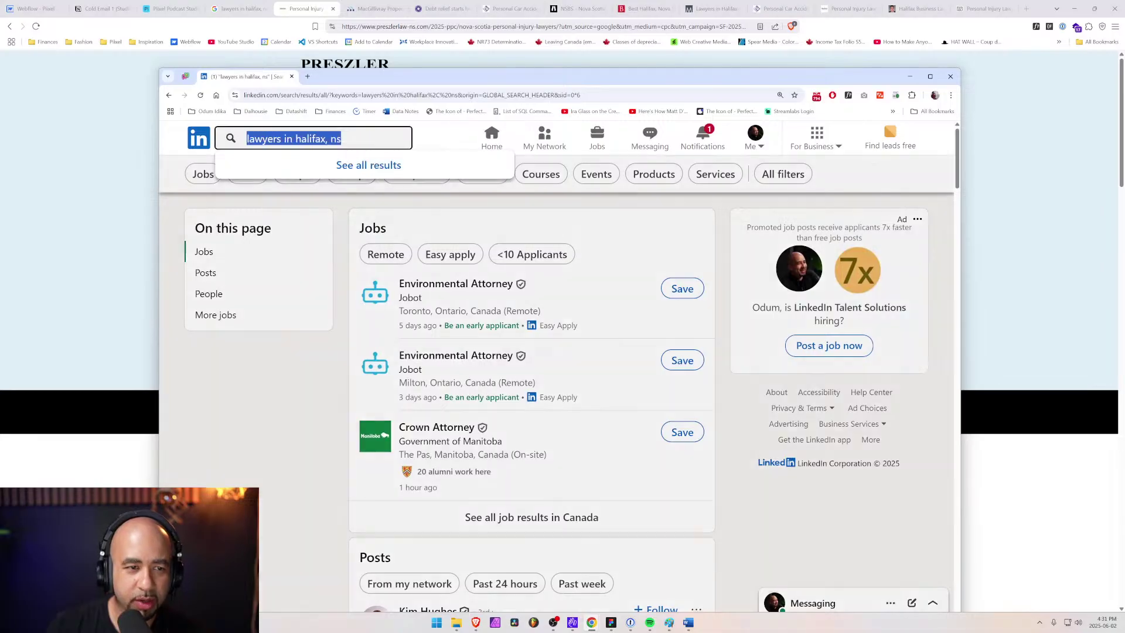
{"action": "key", "text": "ctrl+v"}
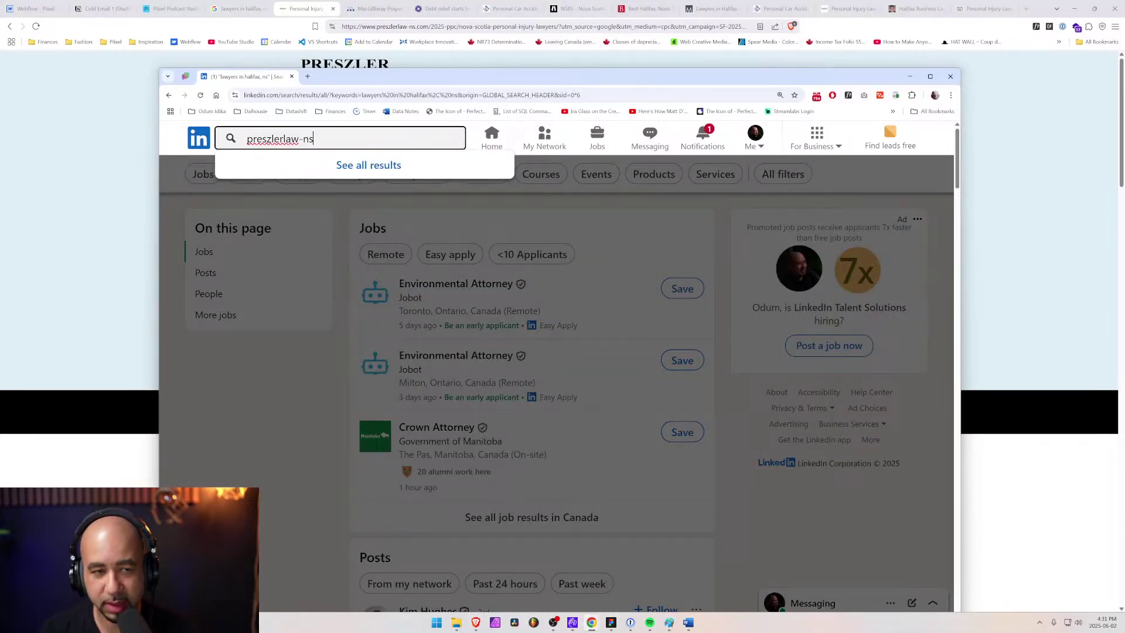
{"action": "key", "text": "Return"}
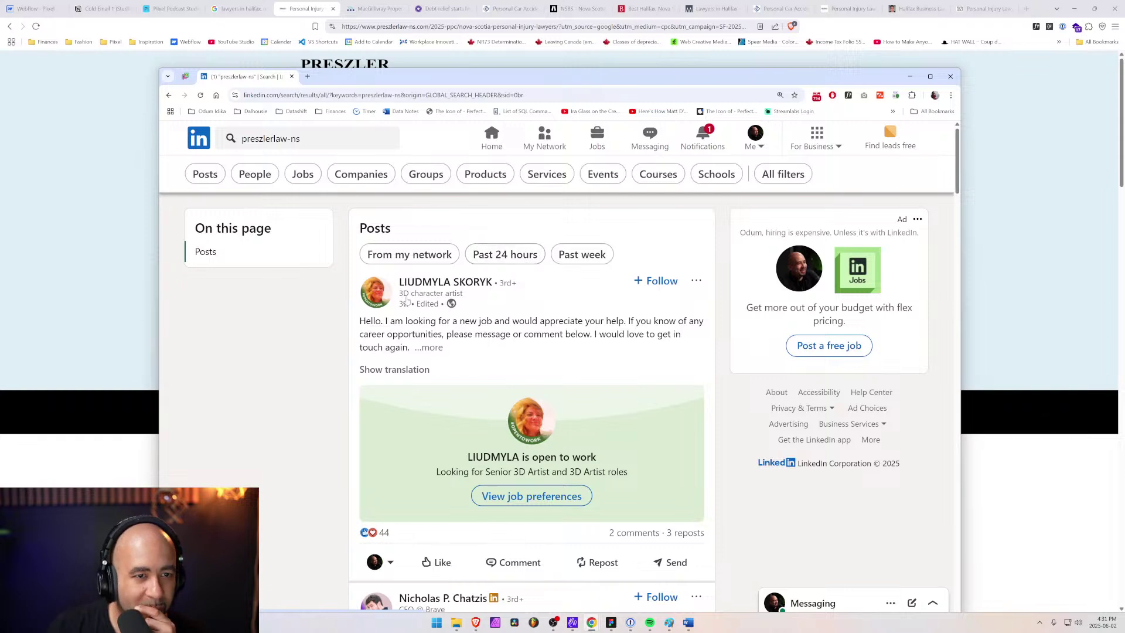
{"action": "left_click", "coordinate": [275, 139]}
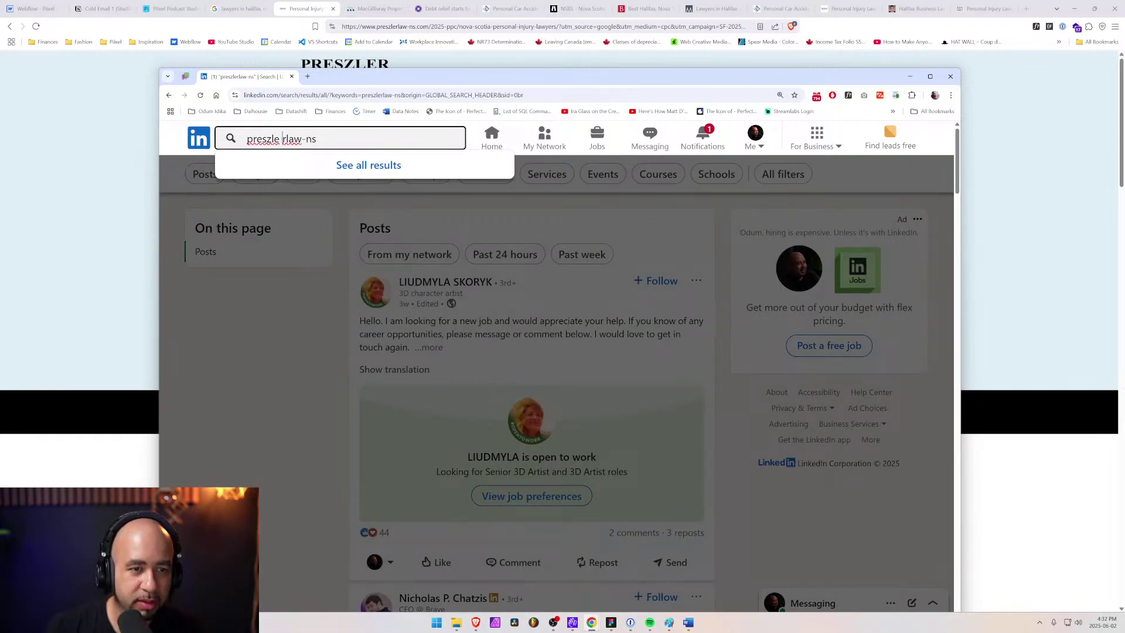
{"action": "key", "text": "BackSpace"}
{"action": "key", "text": "Right"}
{"action": "left_click_drag", "start_coordinate": [316, 139], "coordinate": [302, 139]}
{"action": "type", "text": ", nova scotia"}
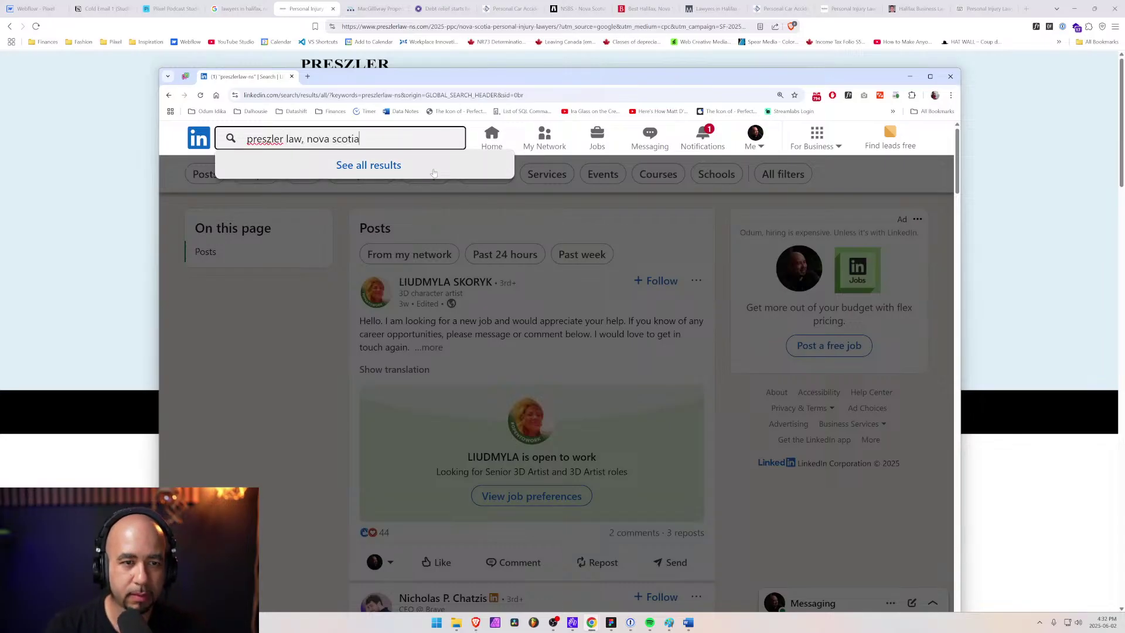
{"action": "key", "text": "Return"}
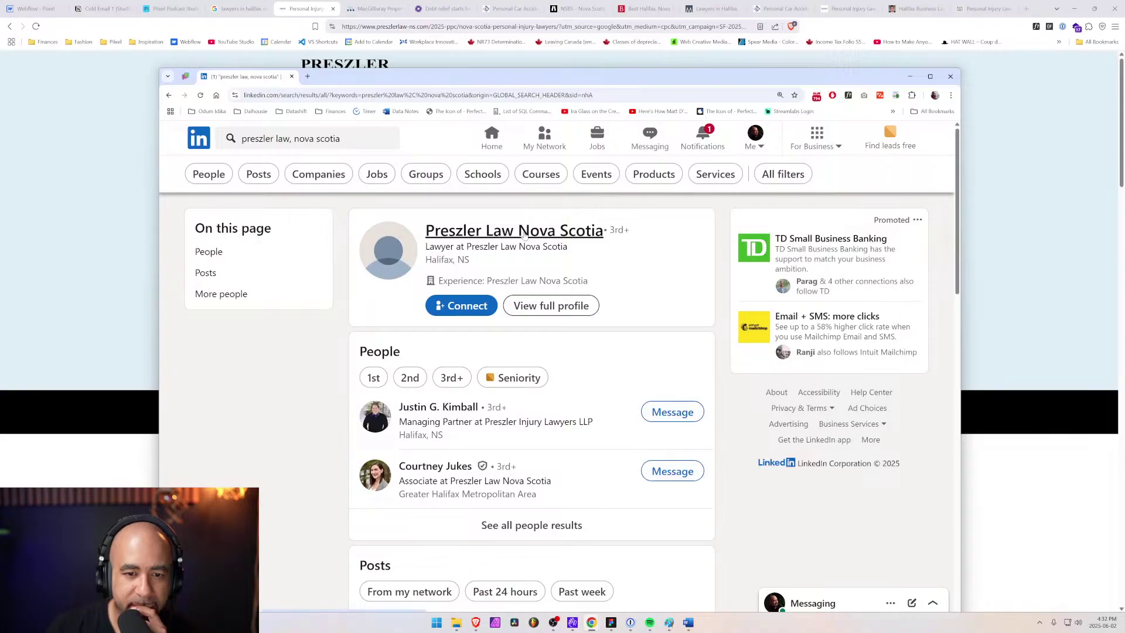
Open the Preszler Law Nova Scotia company page from the search results
{"action": "left_click", "coordinate": [523, 231]}
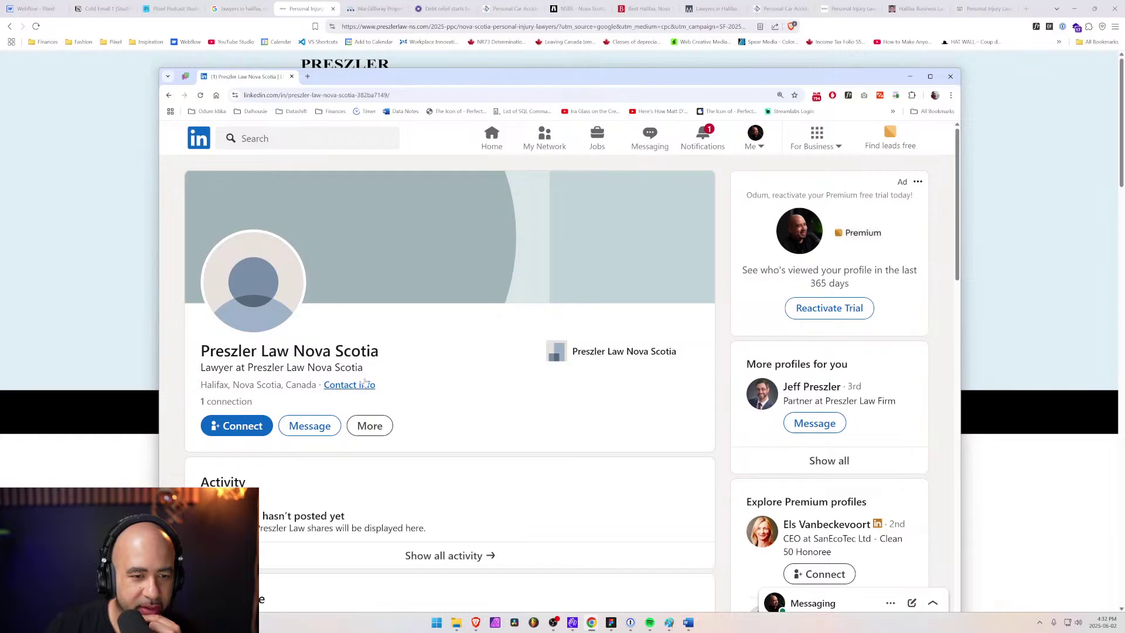
{"action": "scroll", "coordinate": [375, 388], "scroll_direction": "down", "scroll_amount": 3}
{"action": "key", "text": "alt+Left"}
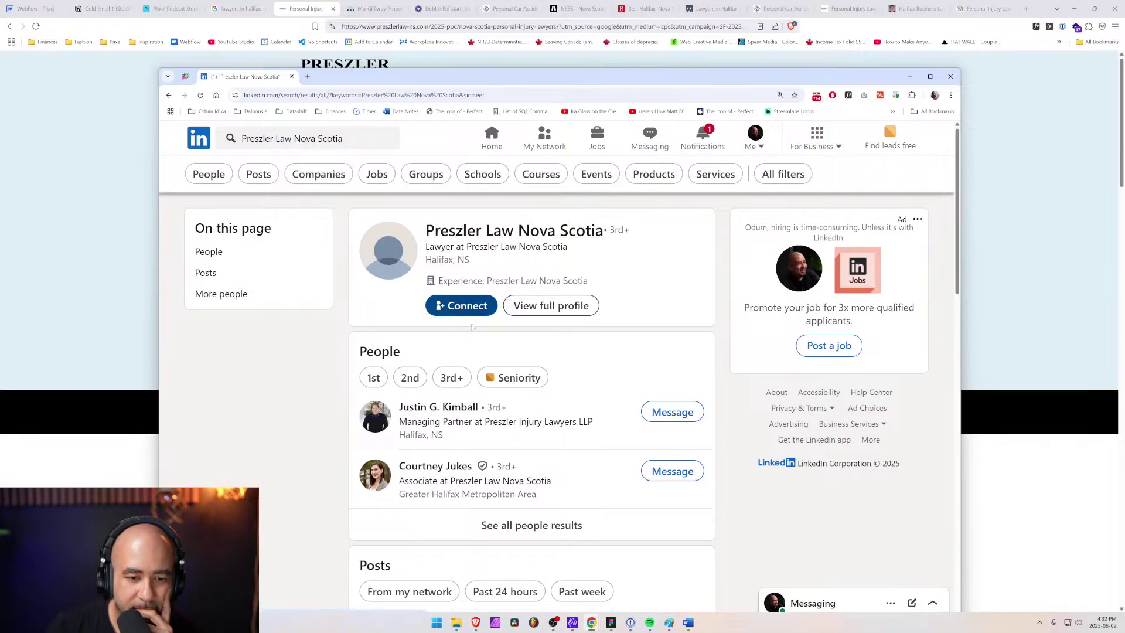
{"action": "scroll", "coordinate": [510, 305], "scroll_direction": "down", "scroll_amount": 3}
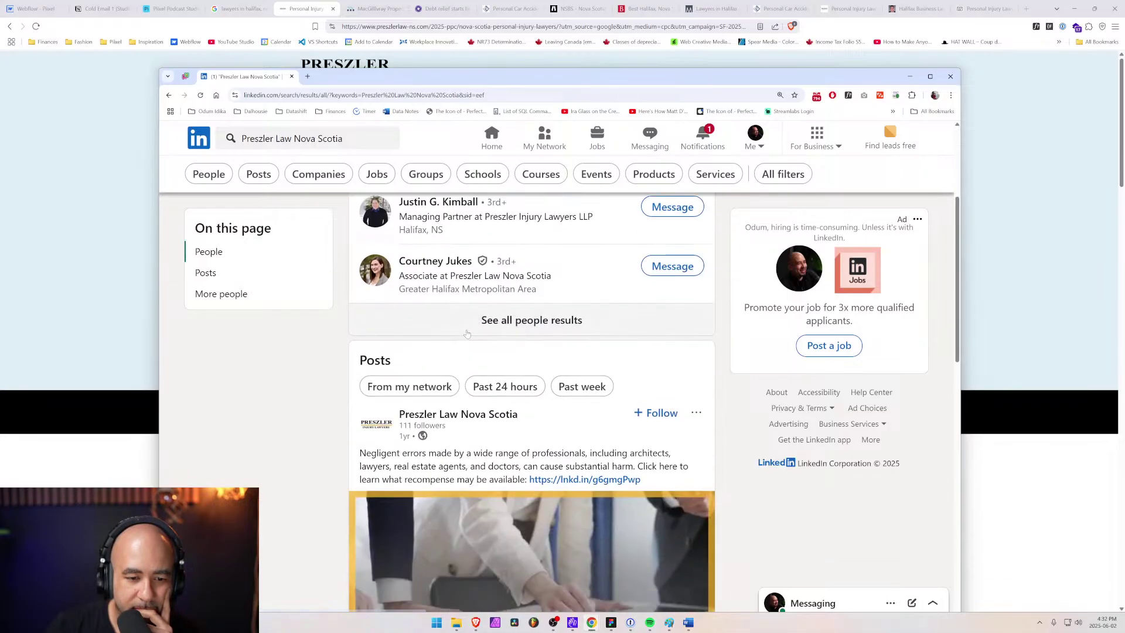
{"action": "left_click", "coordinate": [457, 416]}
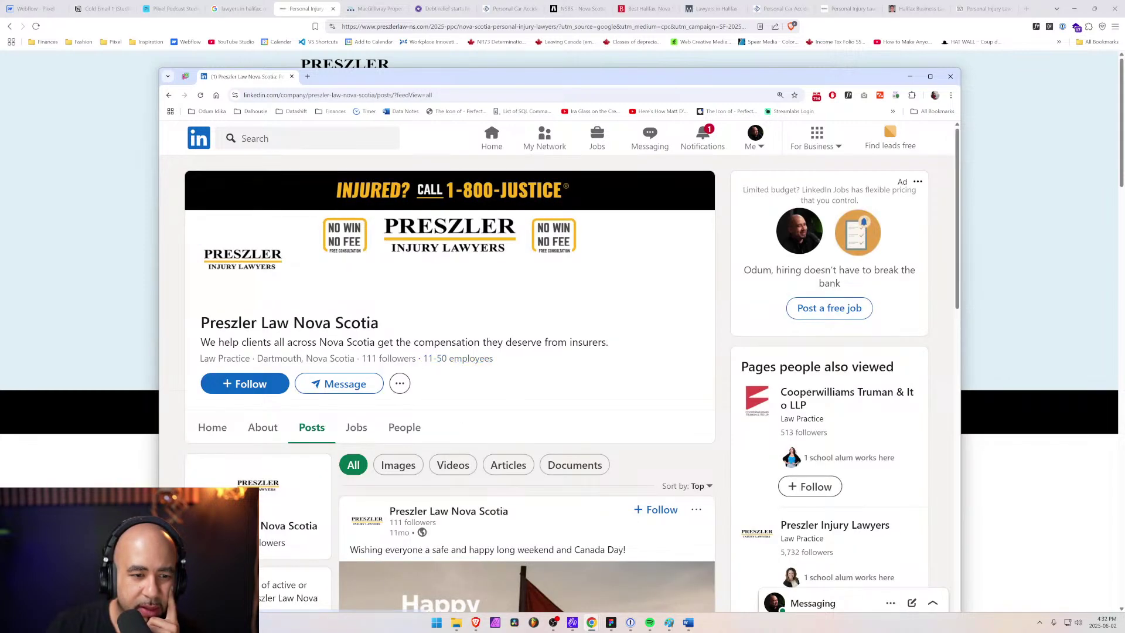
Select the company page URL and dock LinkedIn beside the Airtable Prospects grid
{"action": "left_click_drag", "start_coordinate": [569, 81], "coordinate": [575, 37]}
{"action": "scroll", "coordinate": [436, 232], "scroll_direction": "down", "scroll_amount": 2}
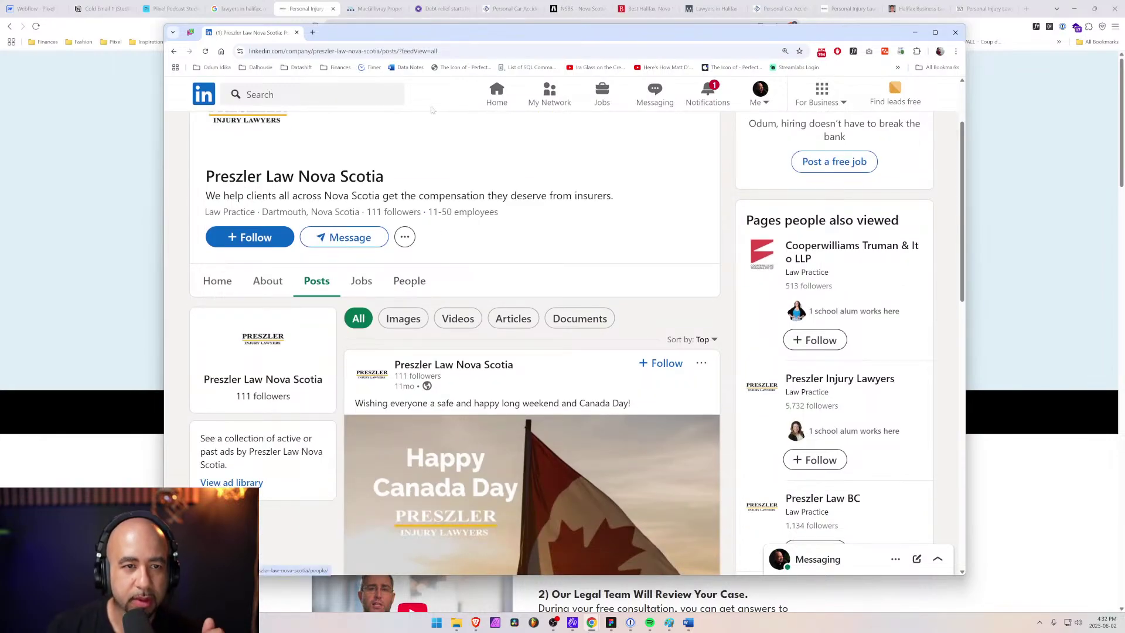
{"action": "key", "text": "ctrl+l"}
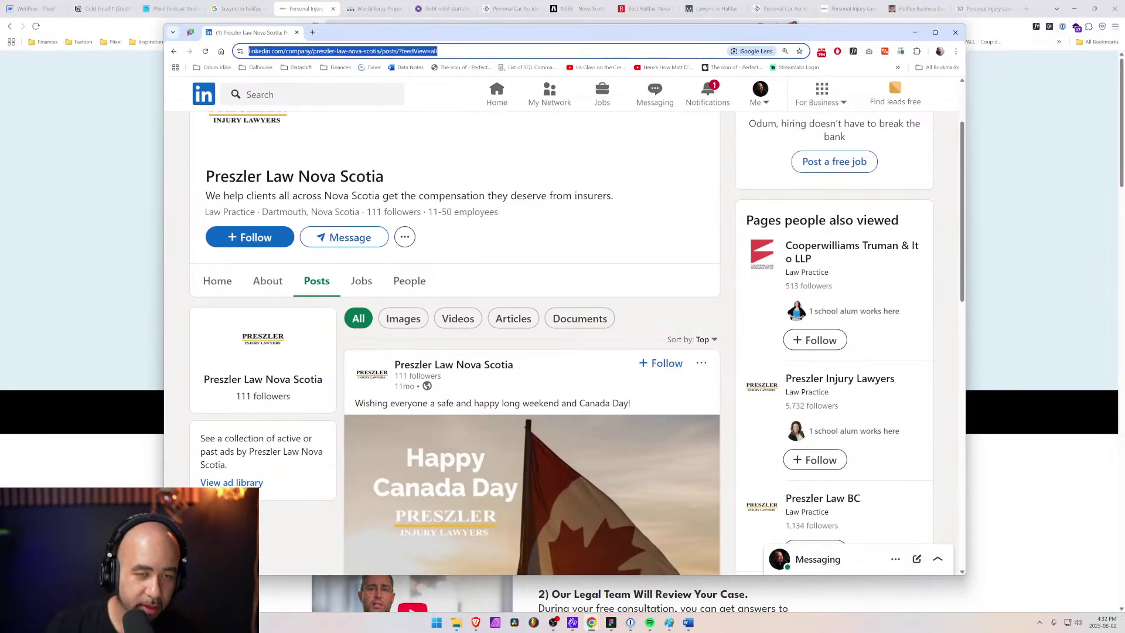
{"action": "key", "text": "super+Right"}
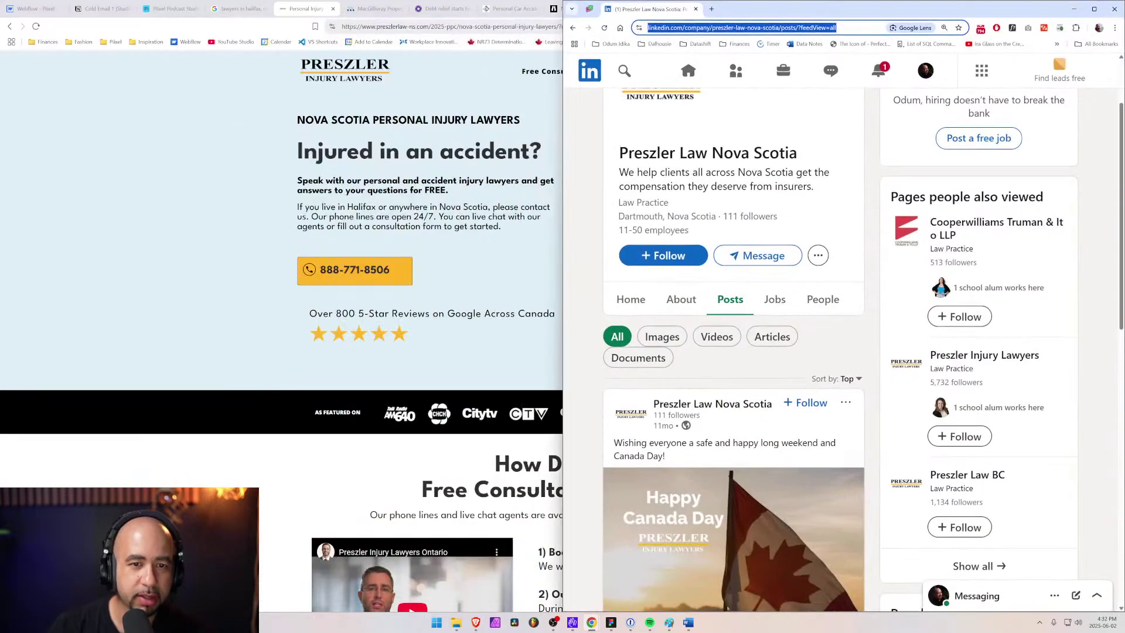
{"action": "left_click", "coordinate": [344, 45]}
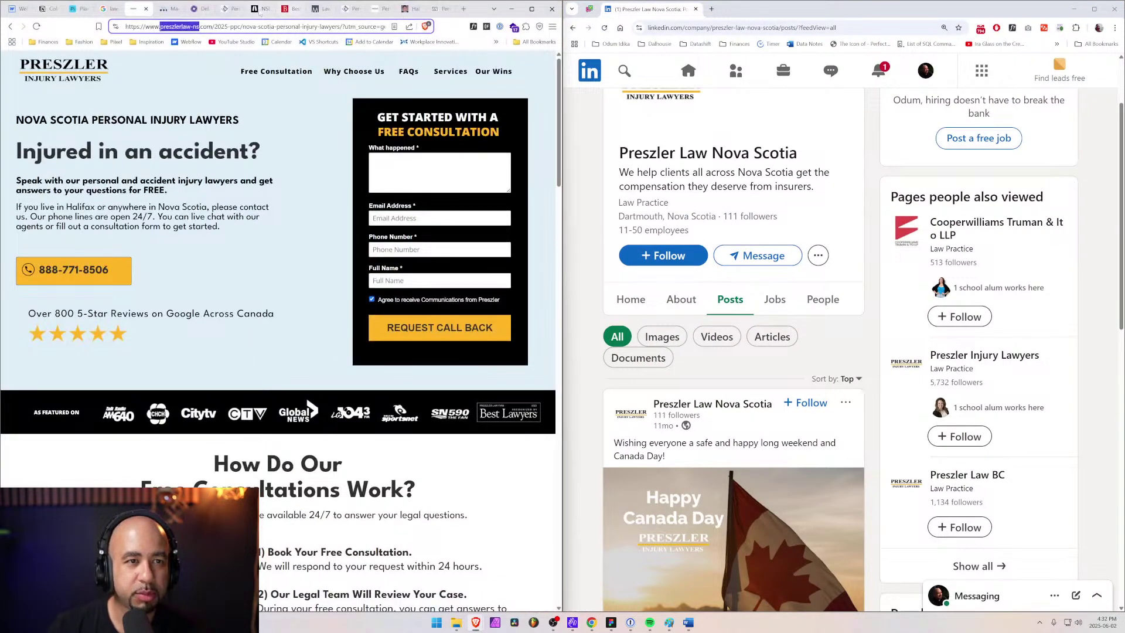
{"action": "left_click", "coordinate": [76, 9]}
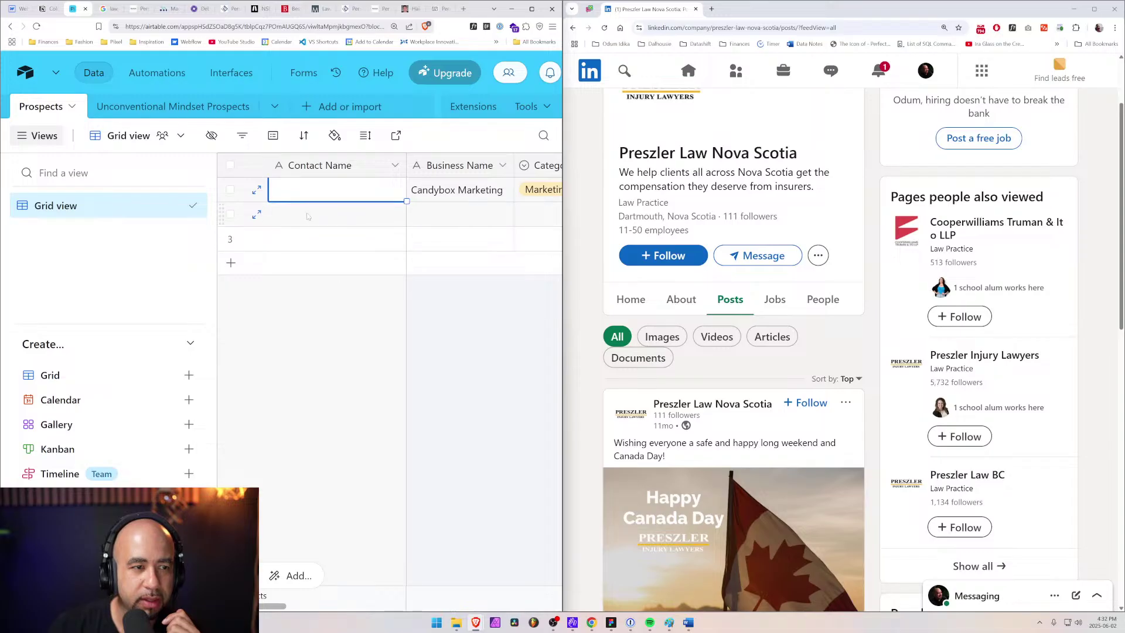
Enter 'Preszler Law Nova Scotia' in row 2's Business Name cell, correcting a typo
{"action": "left_click", "coordinate": [344, 221]}
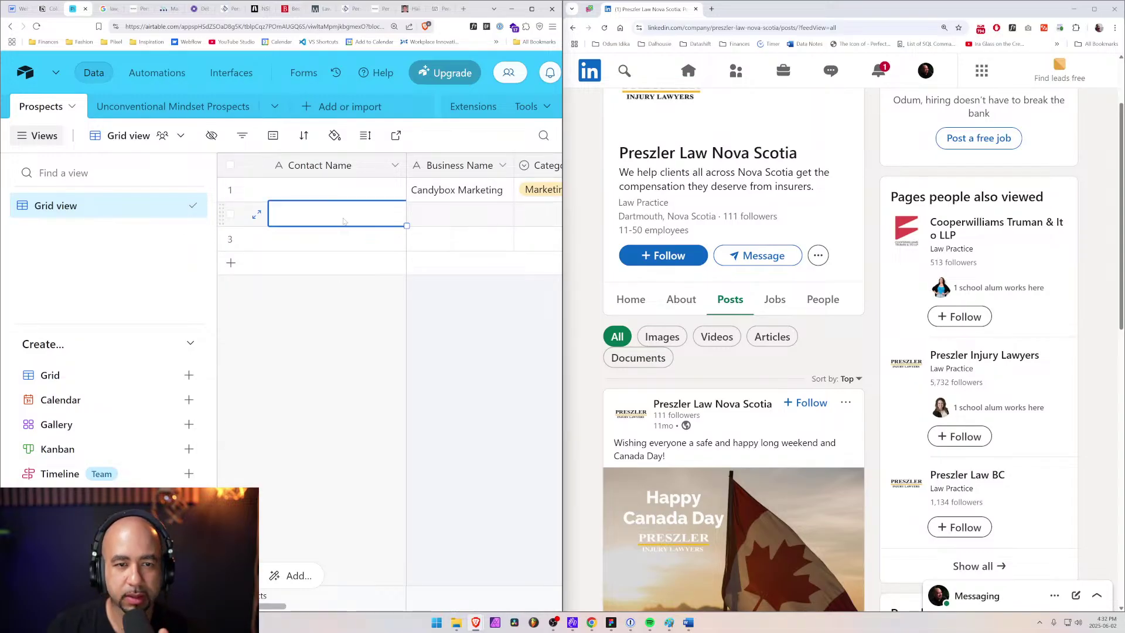
{"action": "left_click", "coordinate": [441, 220]}
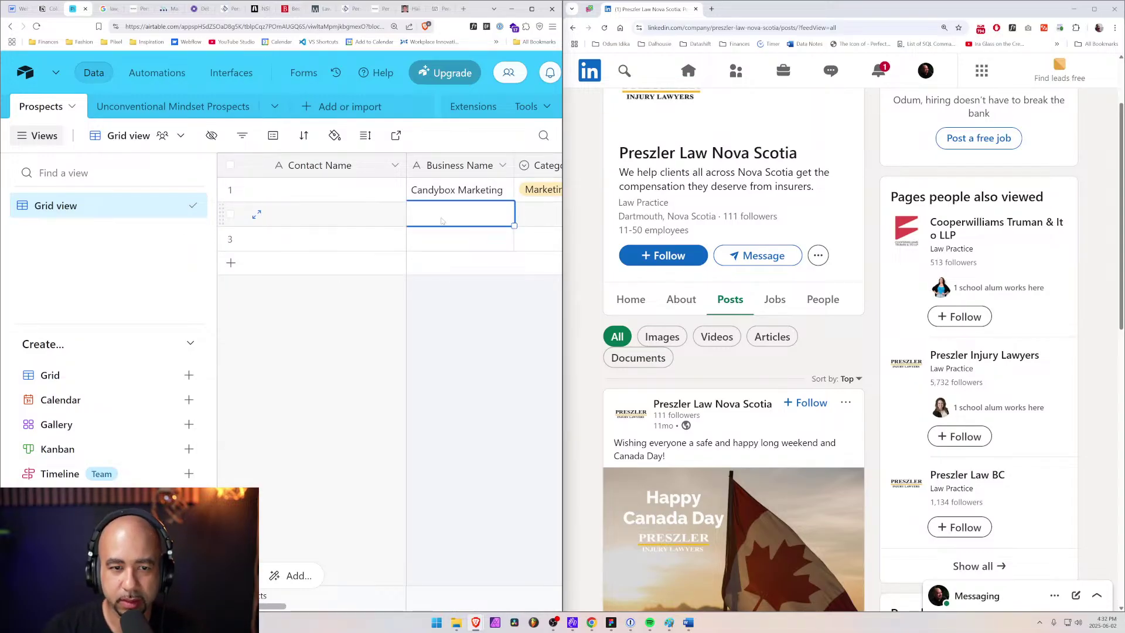
{"action": "type", "text": "Presz"}
{"action": "key", "text": "BackSpace"}
{"action": "key", "text": "BackSpace"}
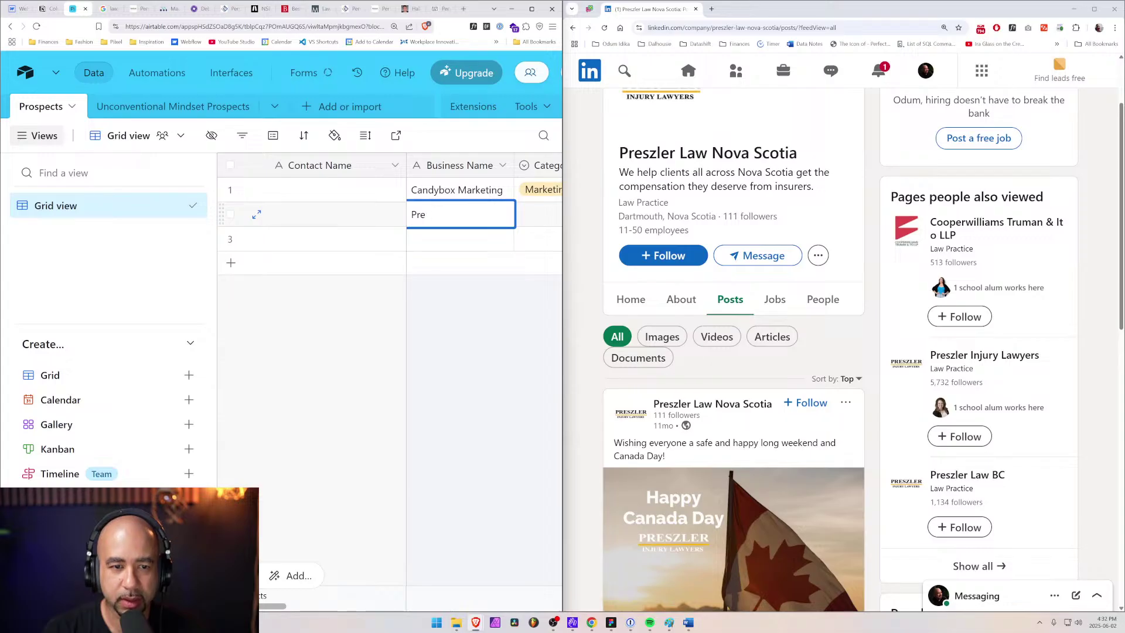
{"action": "type", "text": "szler La"}
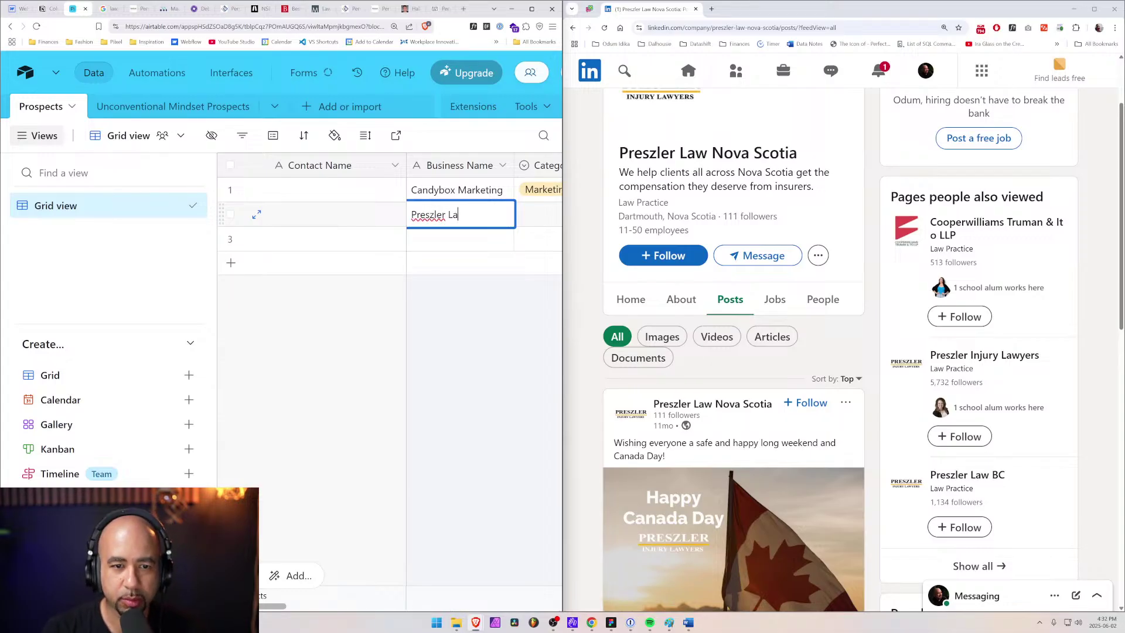
{"action": "type", "text": "w Nova Scotia"}
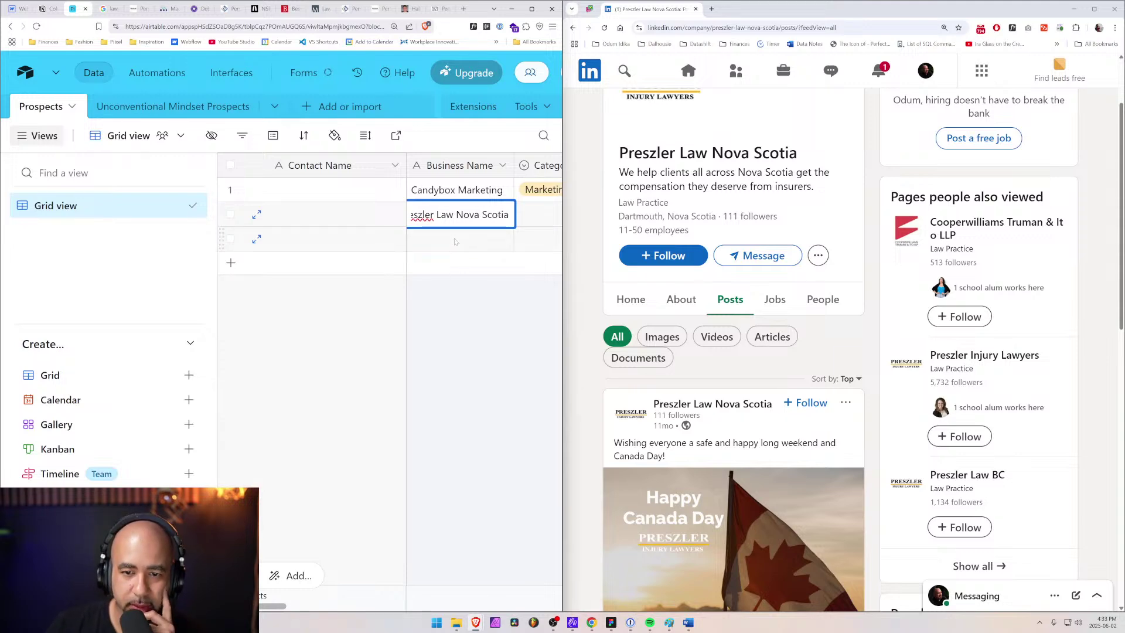
Show Preszler Law Nova Scotia's People list on LinkedIn, zoomed out to see more members
{"action": "left_click", "coordinate": [832, 300]}
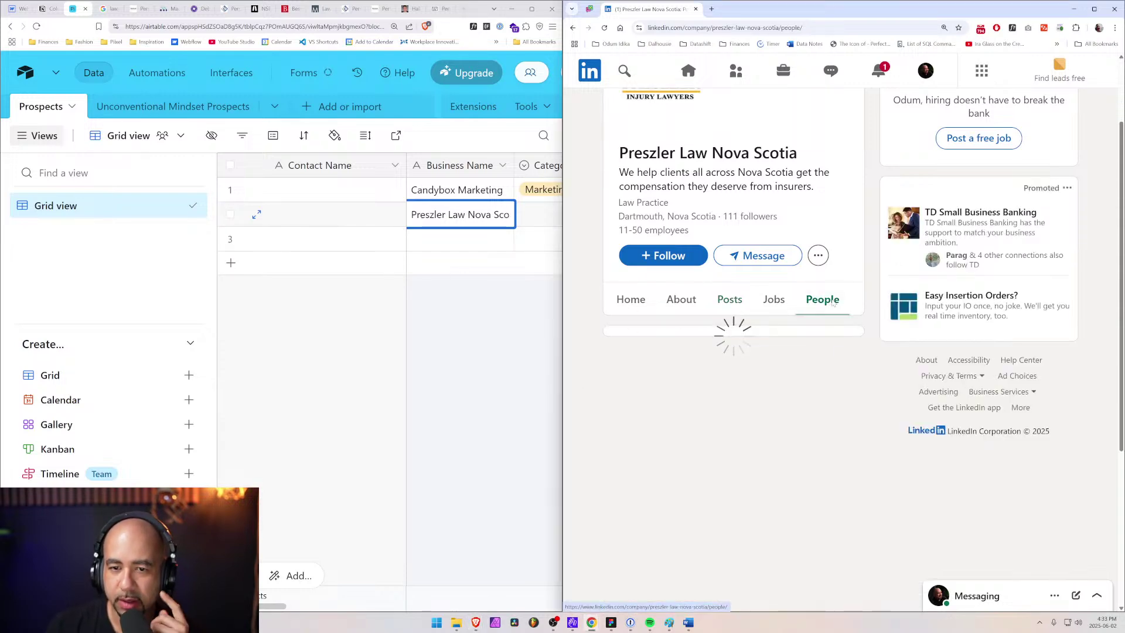
{"action": "scroll", "coordinate": [645, 304], "scroll_direction": "down", "scroll_amount": 7}
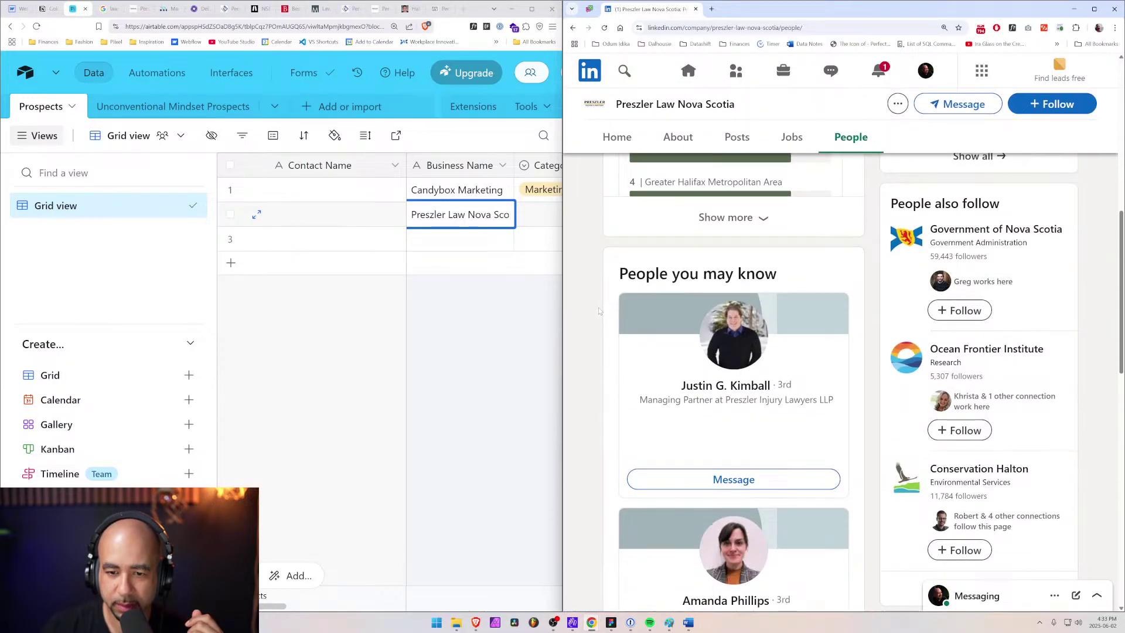
{"action": "scroll", "coordinate": [599, 311], "scroll_direction": "down", "scroll_amount": 2}
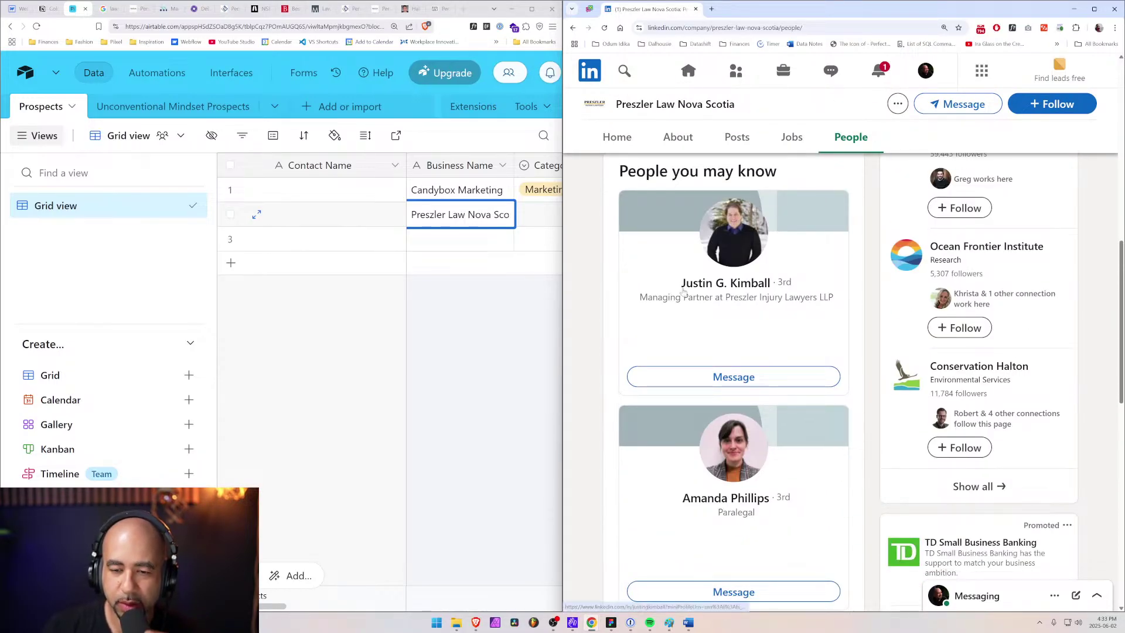
{"action": "scroll", "coordinate": [683, 295], "scroll_direction": "down", "scroll_amount": 2}
{"action": "scroll", "coordinate": [683, 301], "scroll_direction": "down", "scroll_amount": 3}
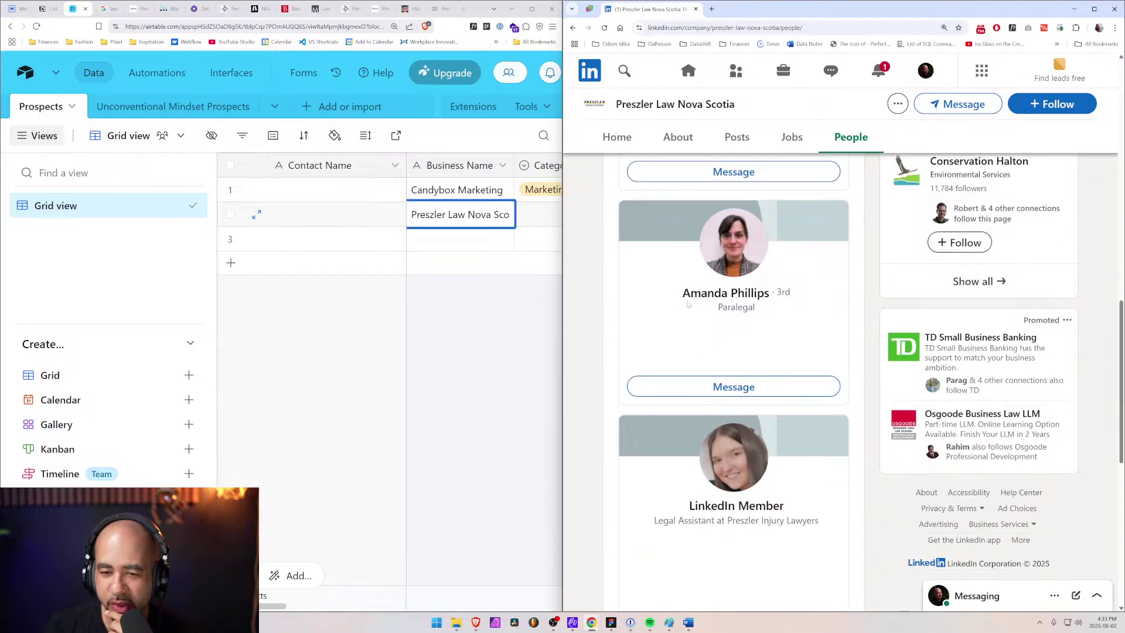
{"action": "scroll", "coordinate": [692, 315], "scroll_direction": "down", "scroll_amount": 1}
{"action": "scroll", "coordinate": [689, 306], "scroll_direction": "down", "scroll_amount": 2}
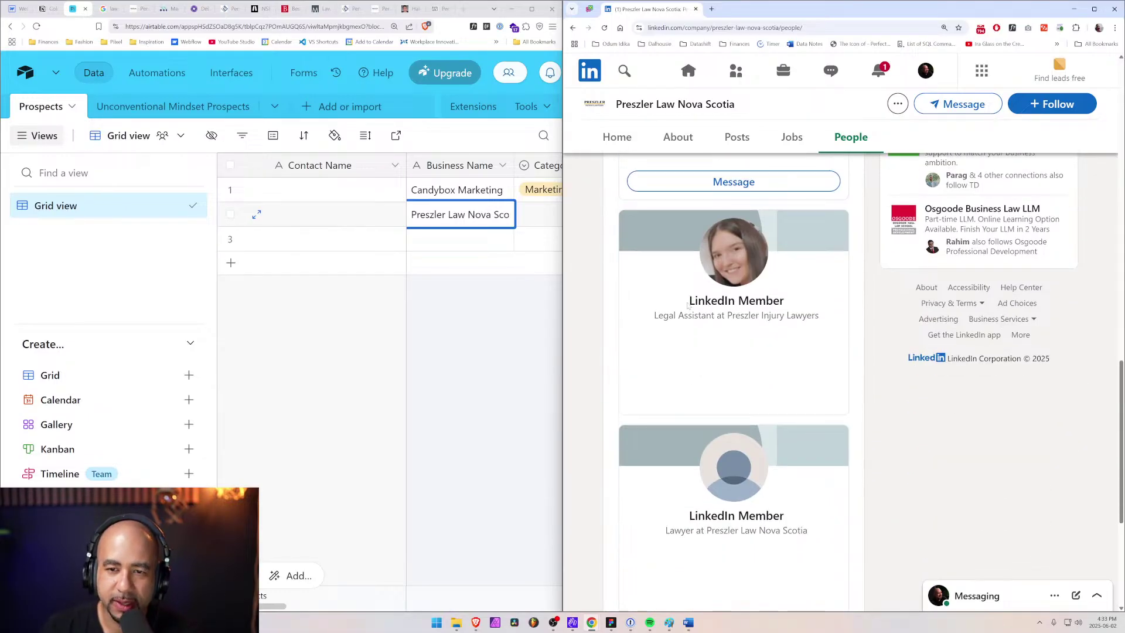
{"action": "scroll", "coordinate": [687, 304], "scroll_direction": "down", "scroll_amount": 5}
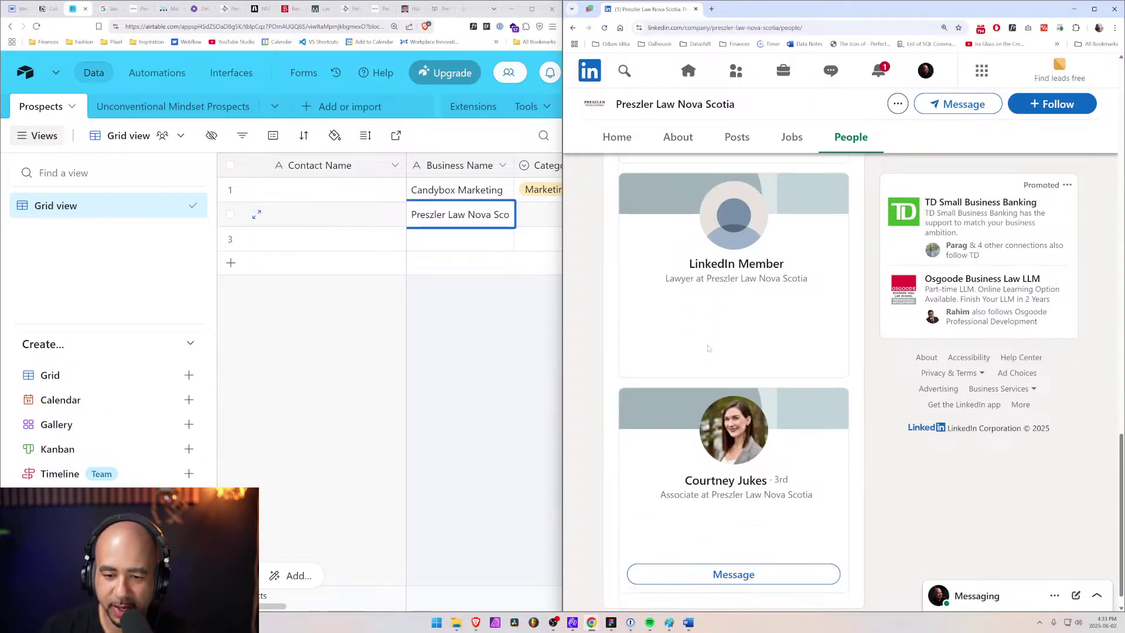
{"action": "scroll", "coordinate": [708, 348], "scroll_direction": "up", "scroll_amount": 20}
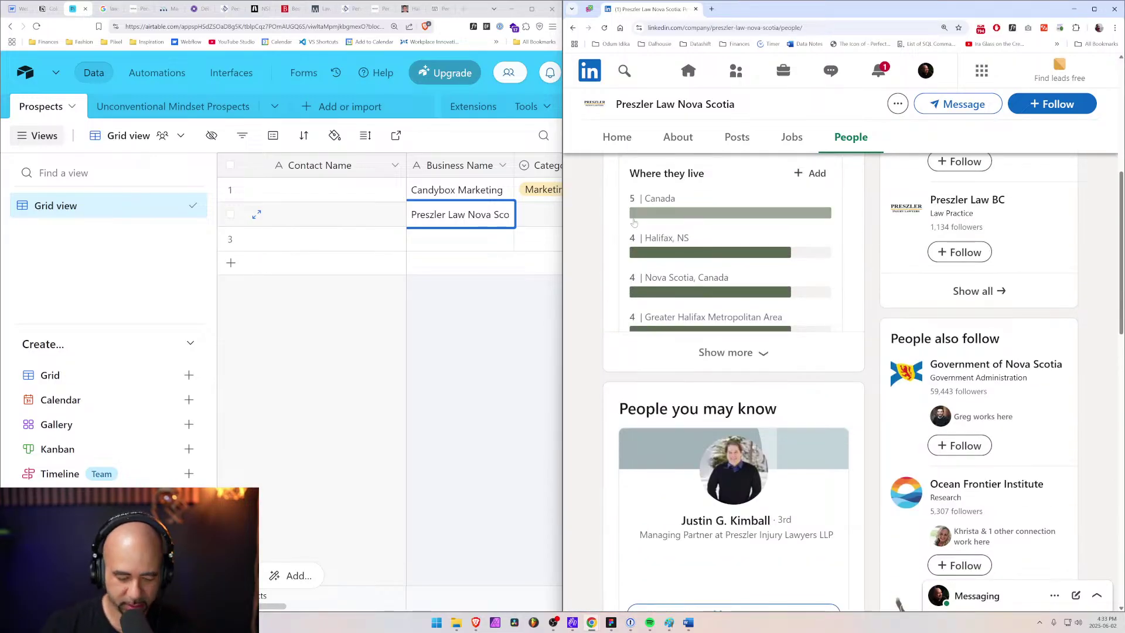
{"action": "key", "text": "ctrl+minus"}
{"action": "key", "text": "ctrl+minus"}
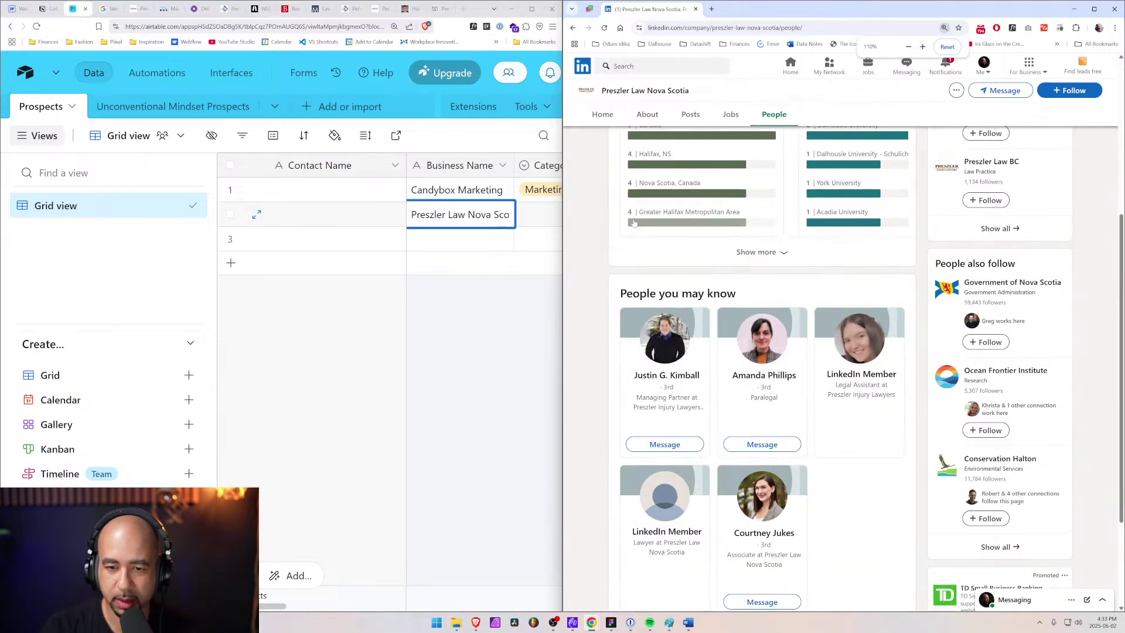
{"action": "scroll", "coordinate": [633, 223], "scroll_direction": "down", "scroll_amount": 2}
{"action": "scroll", "coordinate": [732, 378], "scroll_direction": "up", "scroll_amount": 5}
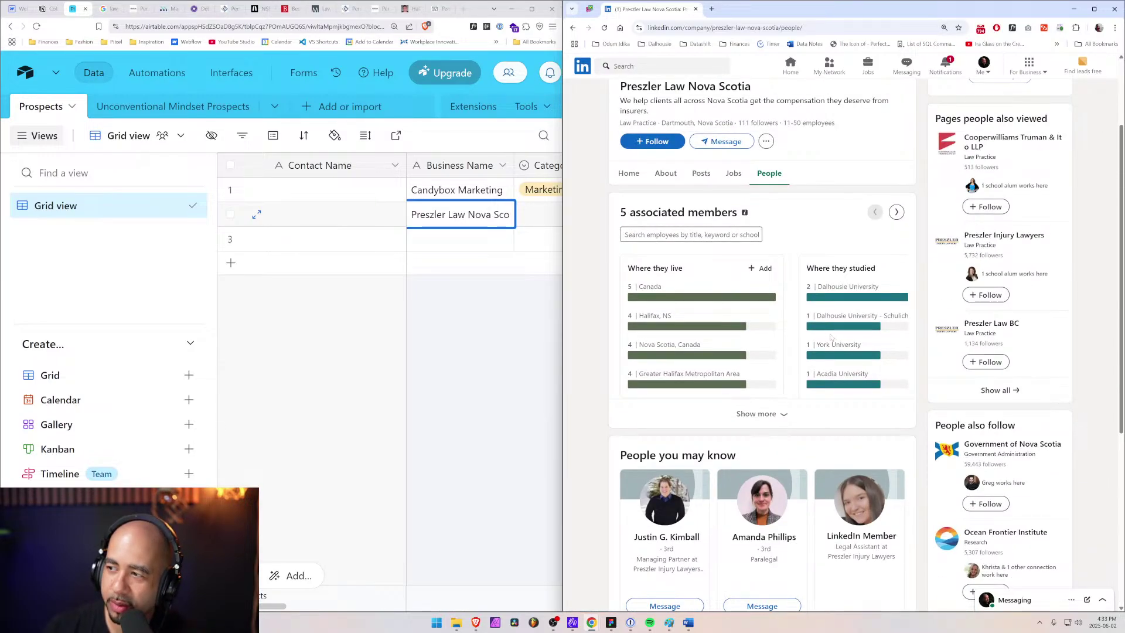
{"action": "scroll", "coordinate": [807, 164], "scroll_direction": "up", "scroll_amount": 2}
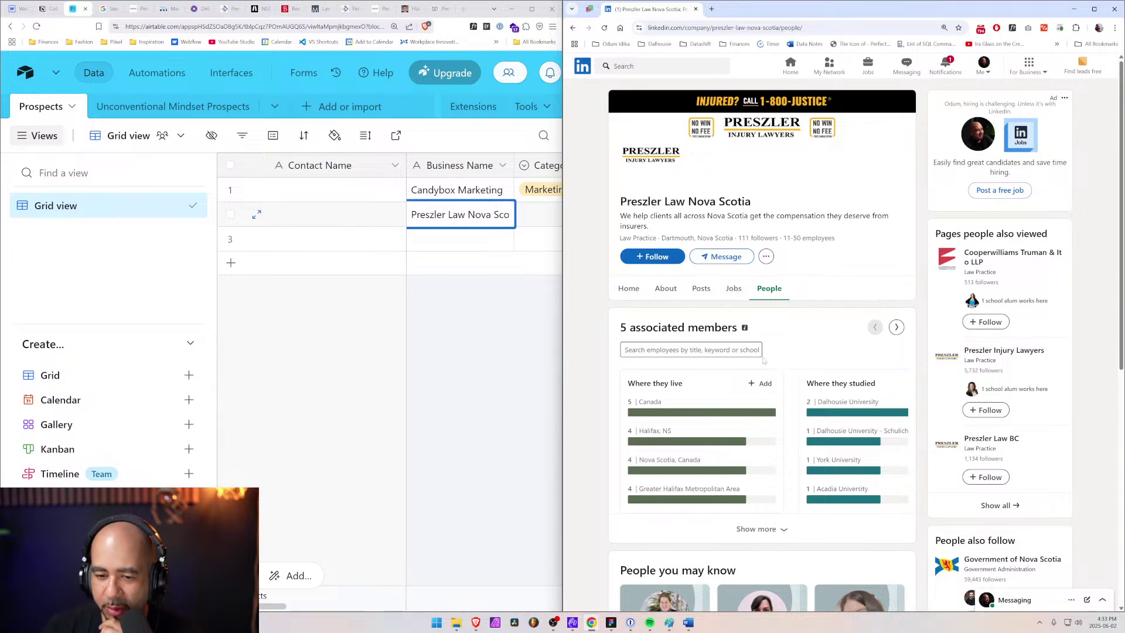
{"action": "scroll", "coordinate": [601, 355], "scroll_direction": "down", "scroll_amount": 5}
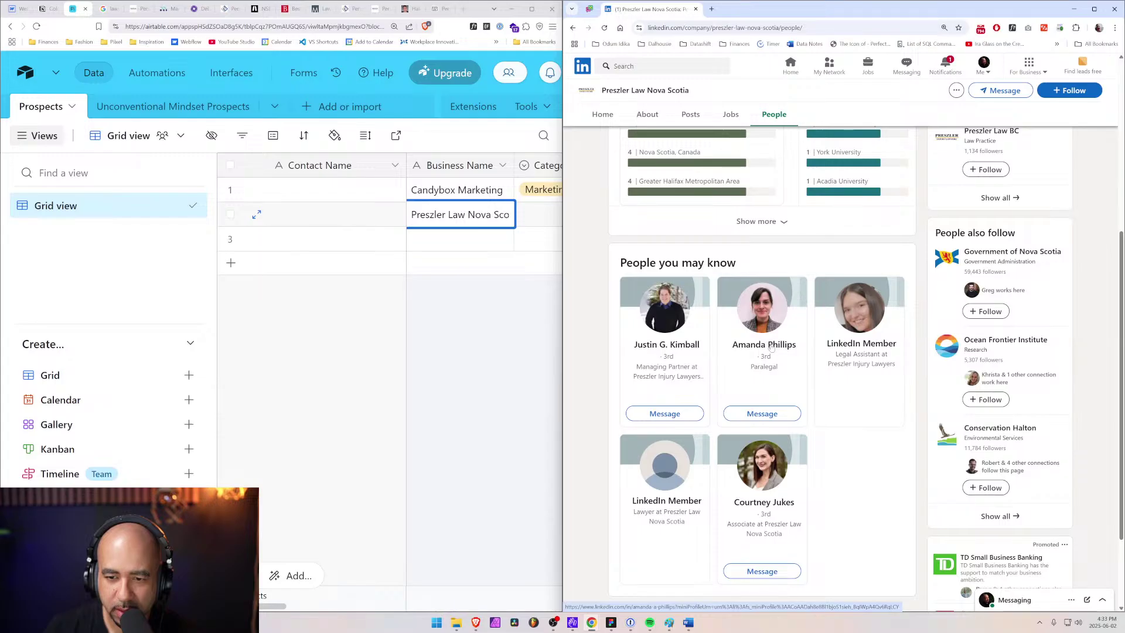
Open the managing partner's profile and expand his Preszler Law Nova Scotia experience description
{"action": "left_click", "coordinate": [698, 350]}
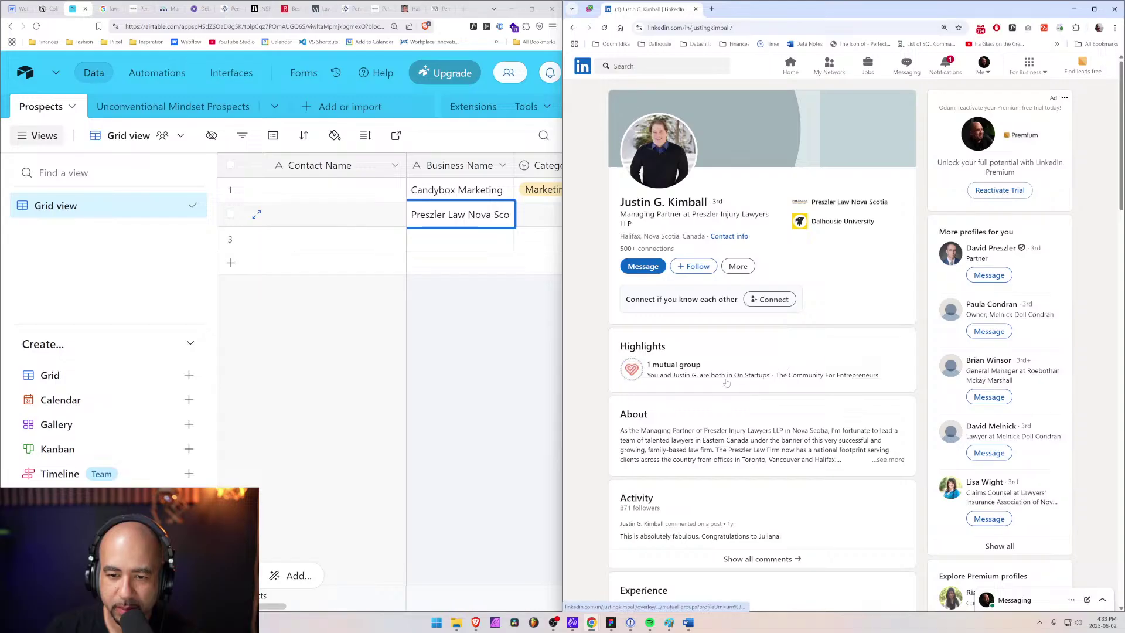
{"action": "scroll", "coordinate": [725, 382], "scroll_direction": "down", "scroll_amount": 2}
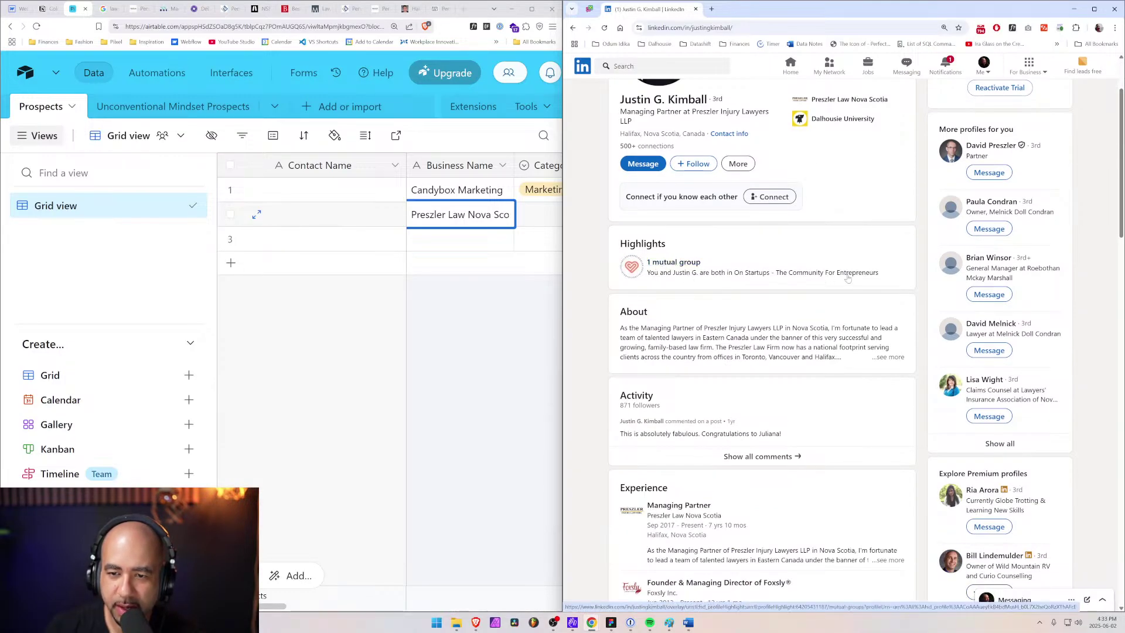
{"action": "scroll", "coordinate": [763, 312], "scroll_direction": "up", "scroll_amount": 1}
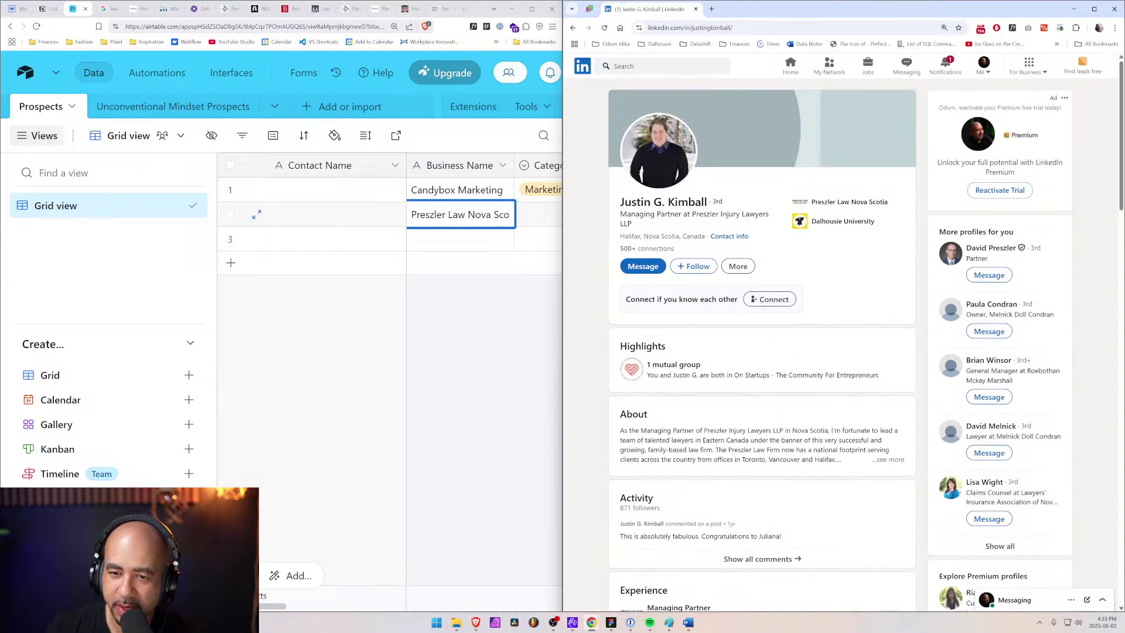
{"action": "scroll", "coordinate": [671, 426], "scroll_direction": "down", "scroll_amount": 1}
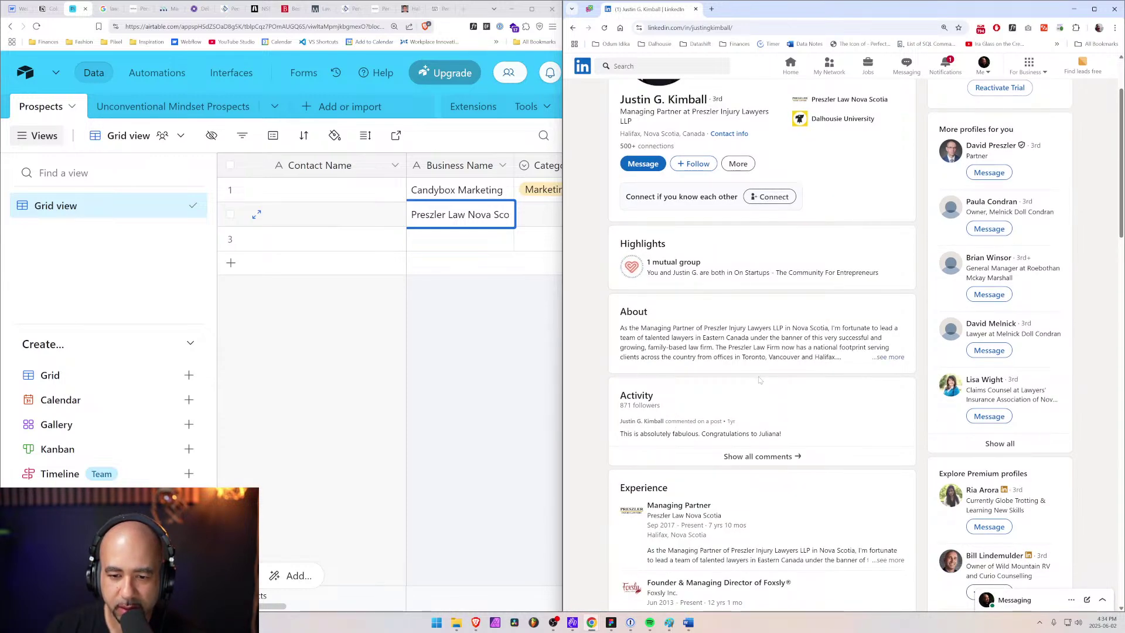
{"action": "scroll", "coordinate": [761, 381], "scroll_direction": "down", "scroll_amount": 2}
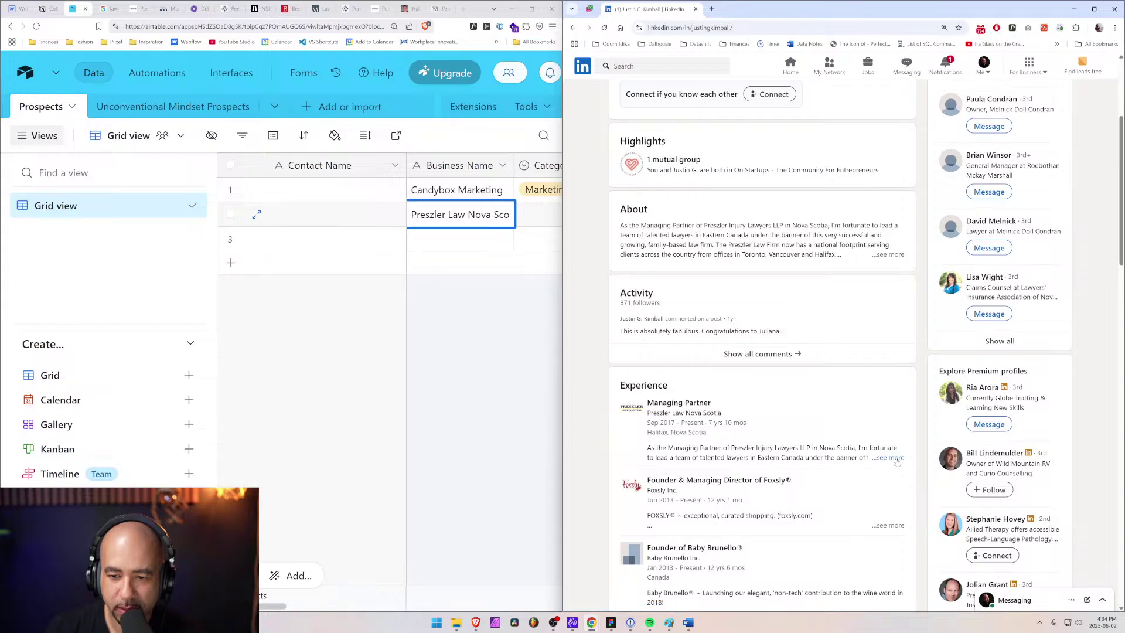
{"action": "left_click", "coordinate": [893, 456]}
{"action": "scroll", "coordinate": [893, 455], "scroll_direction": "down", "scroll_amount": 2}
{"action": "left_click_drag", "start_coordinate": [659, 355], "coordinate": [779, 365]}
{"action": "left_click", "coordinate": [813, 374]}
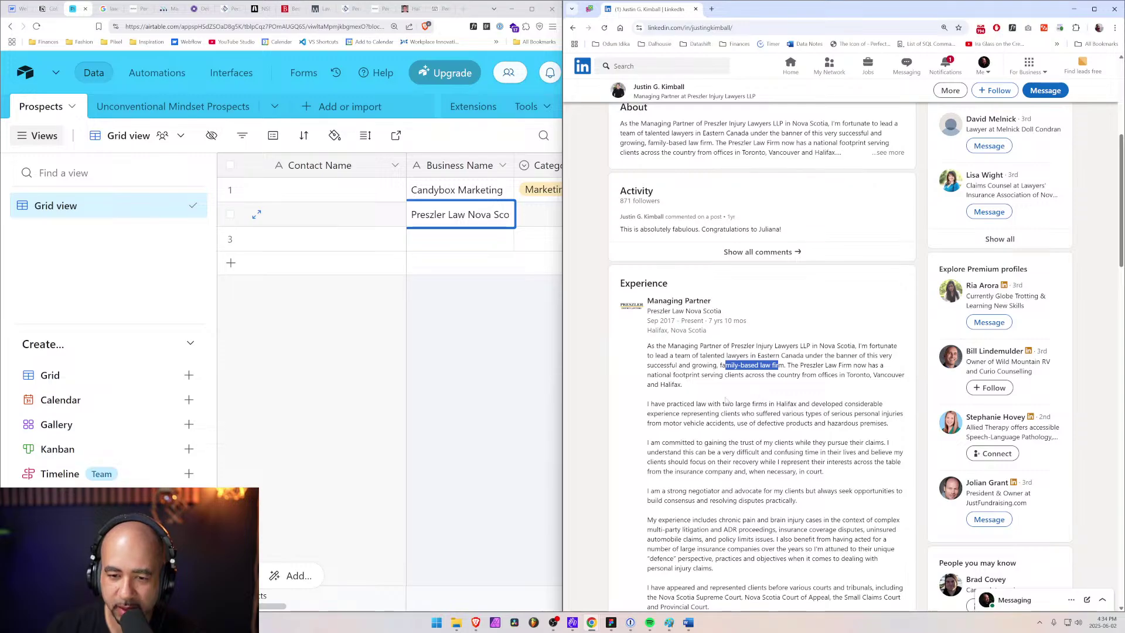
{"action": "scroll", "coordinate": [725, 400], "scroll_direction": "down", "scroll_amount": 2}
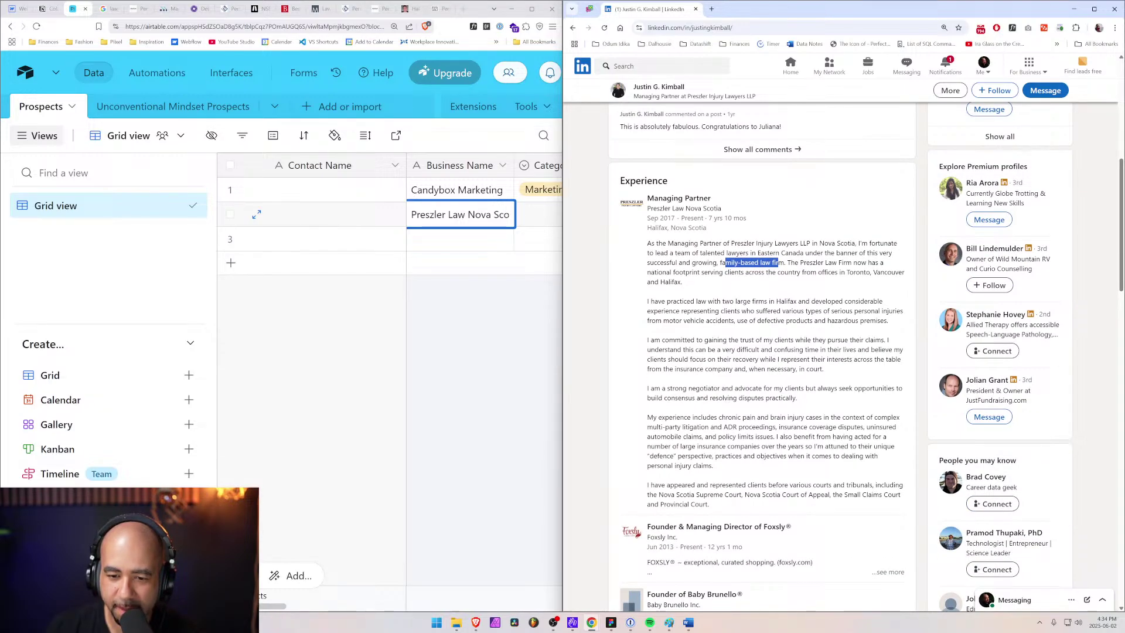
{"action": "scroll", "coordinate": [713, 414], "scroll_direction": "up", "scroll_amount": 2}
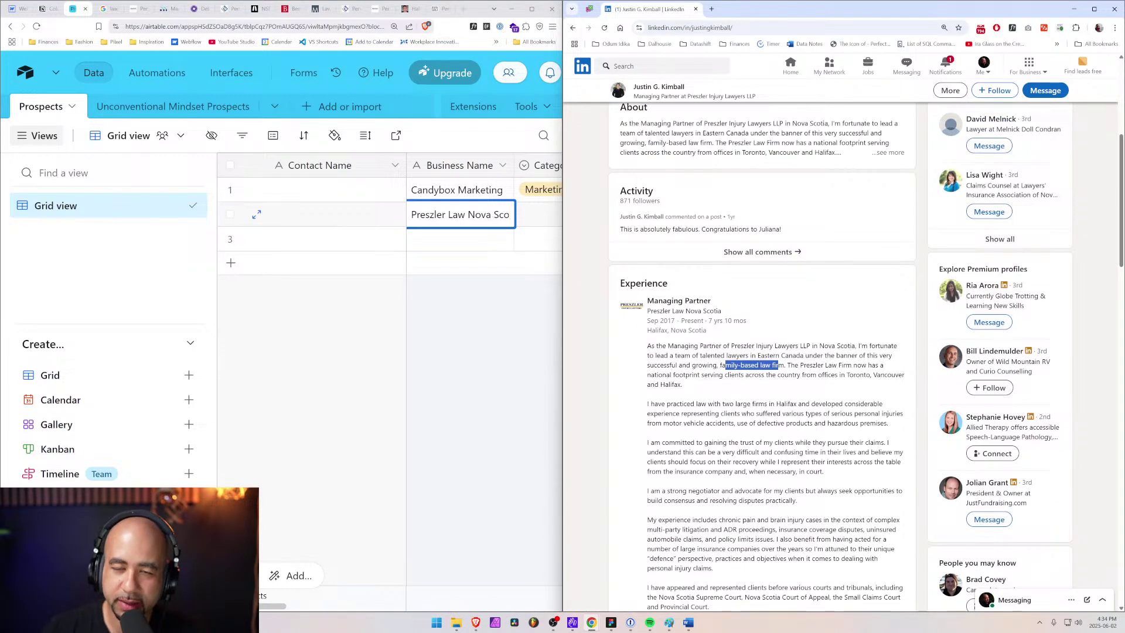
{"action": "scroll", "coordinate": [710, 203], "scroll_direction": "up", "scroll_amount": 6}
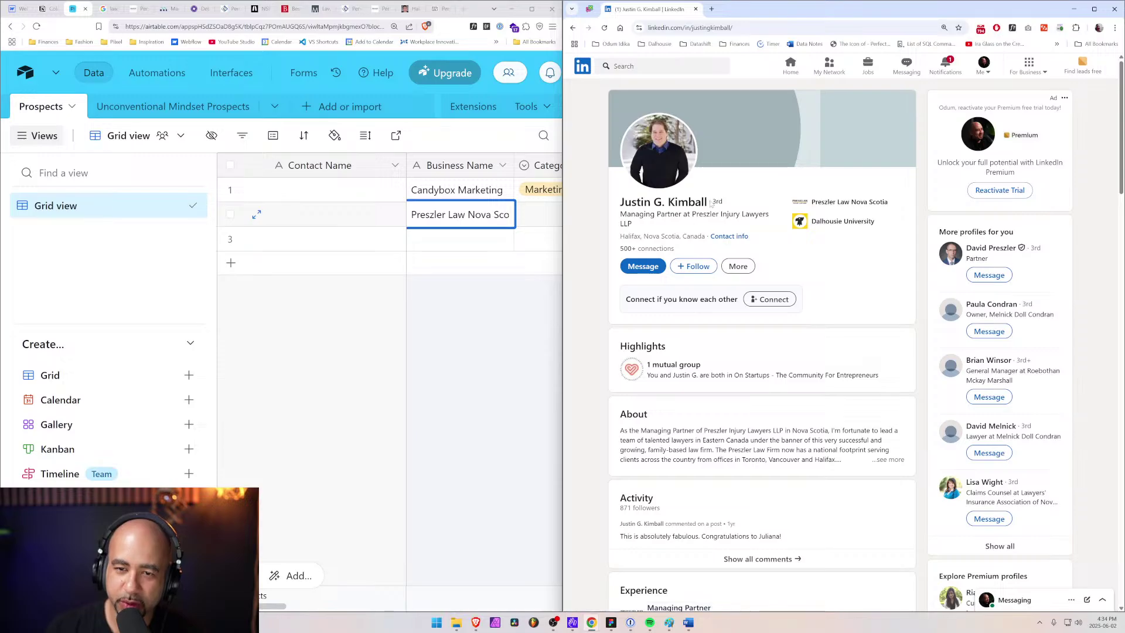
Copy the partner's profile link and enter his name as row 2's Contact Name
{"action": "triple_click", "coordinate": [648, 203]}
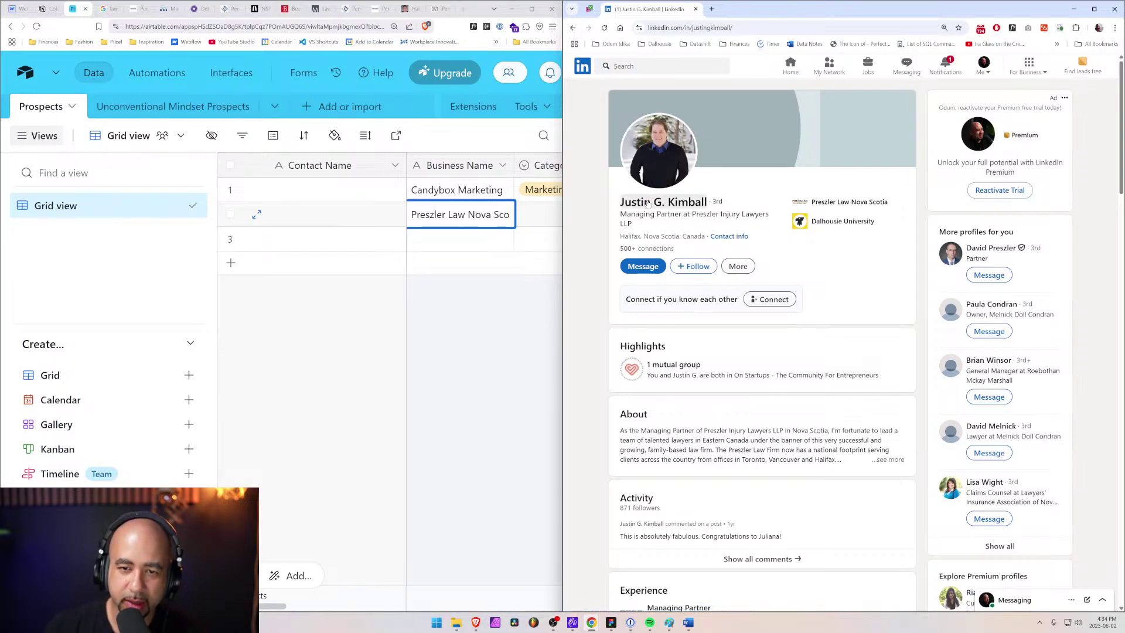
{"action": "right_click", "coordinate": [647, 203]}
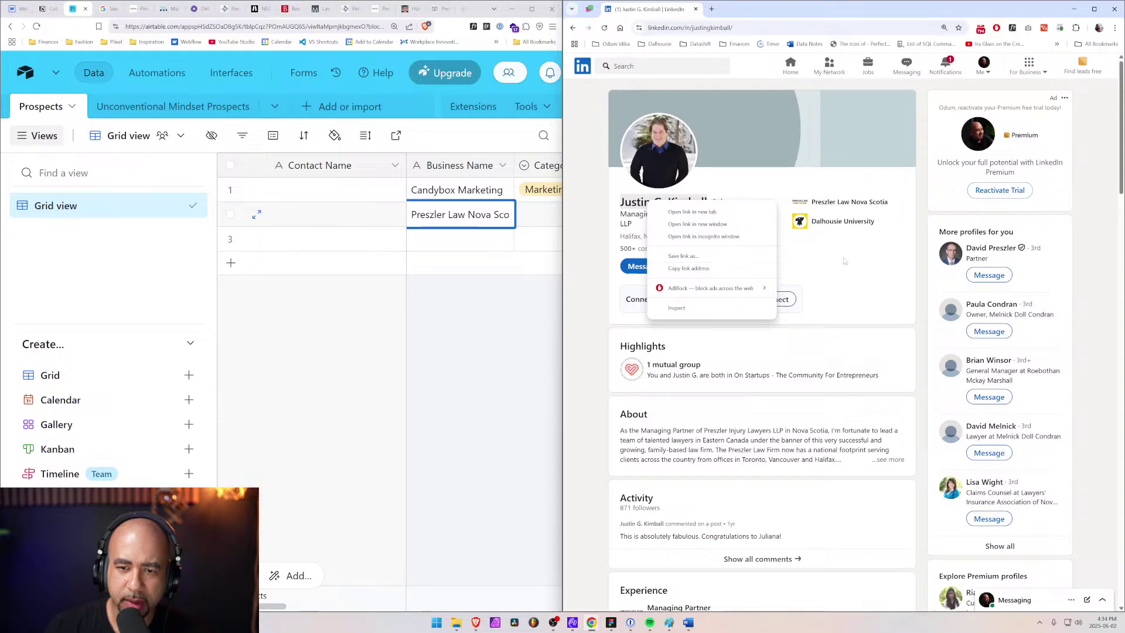
{"action": "left_click", "coordinate": [700, 267]}
{"action": "left_click", "coordinate": [312, 220]}
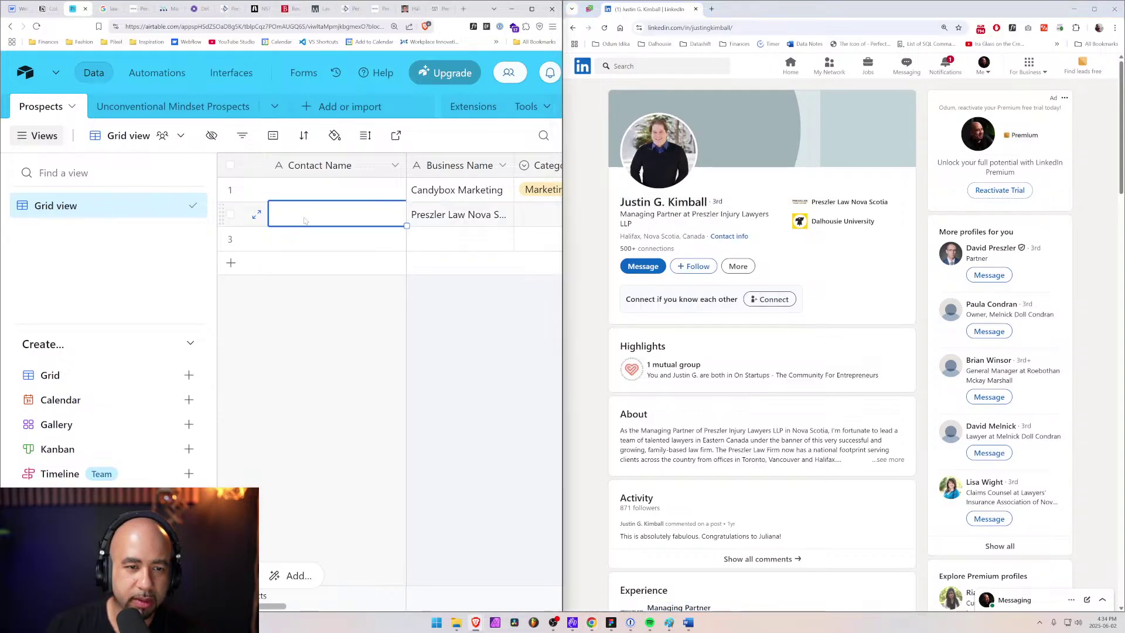
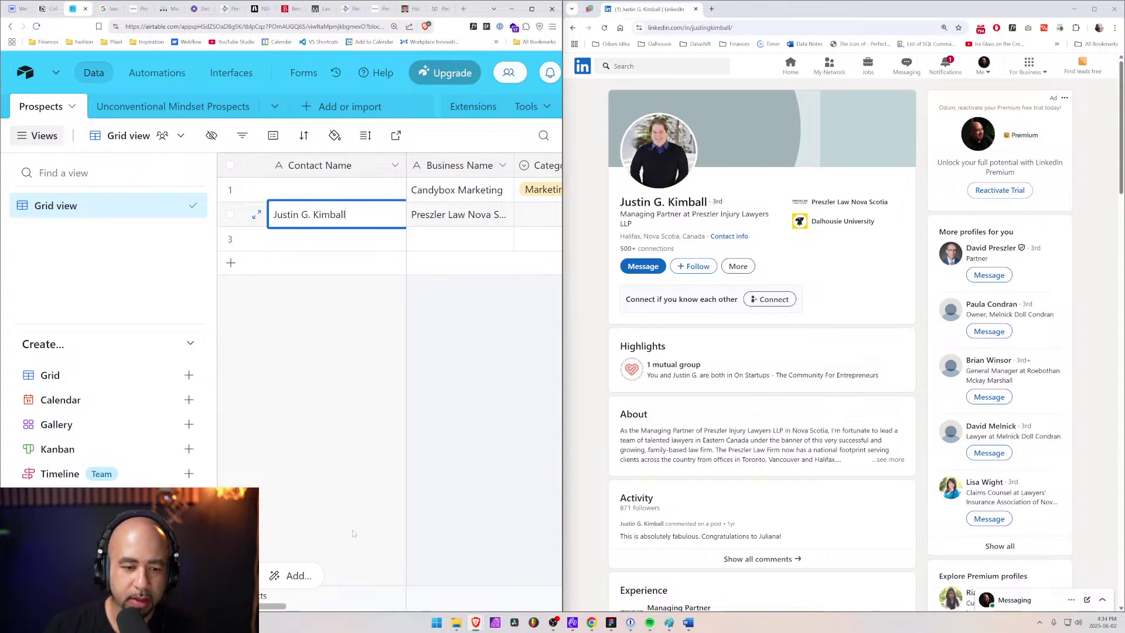
{"action": "scroll", "coordinate": [484, 217], "scroll_direction": "right", "scroll_amount": 3}
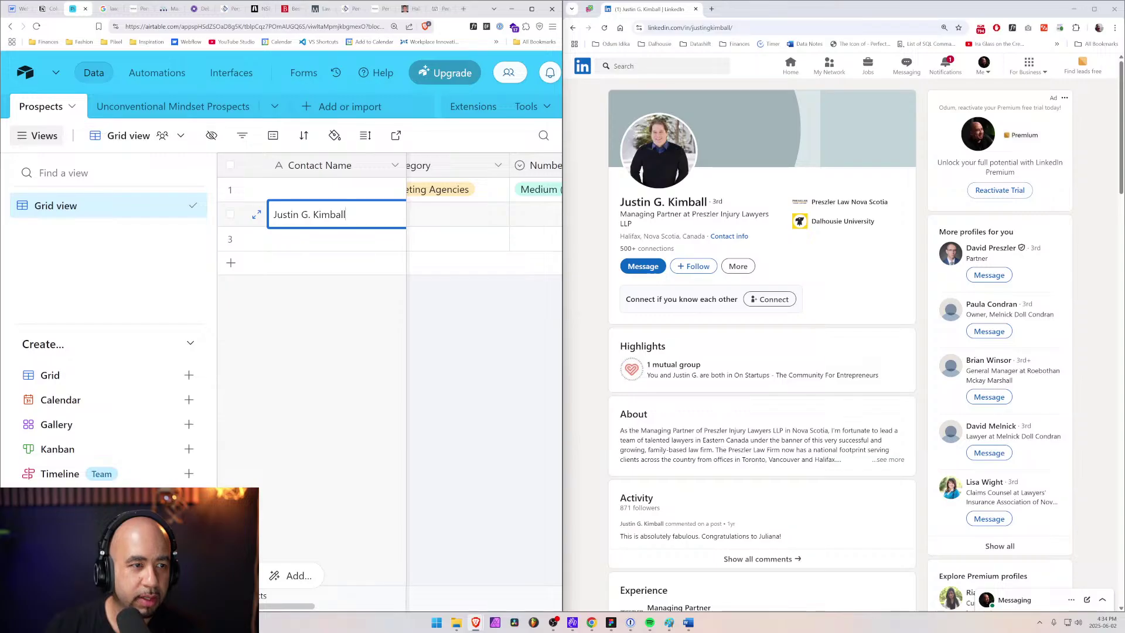
{"action": "left_click", "coordinate": [230, 313]}
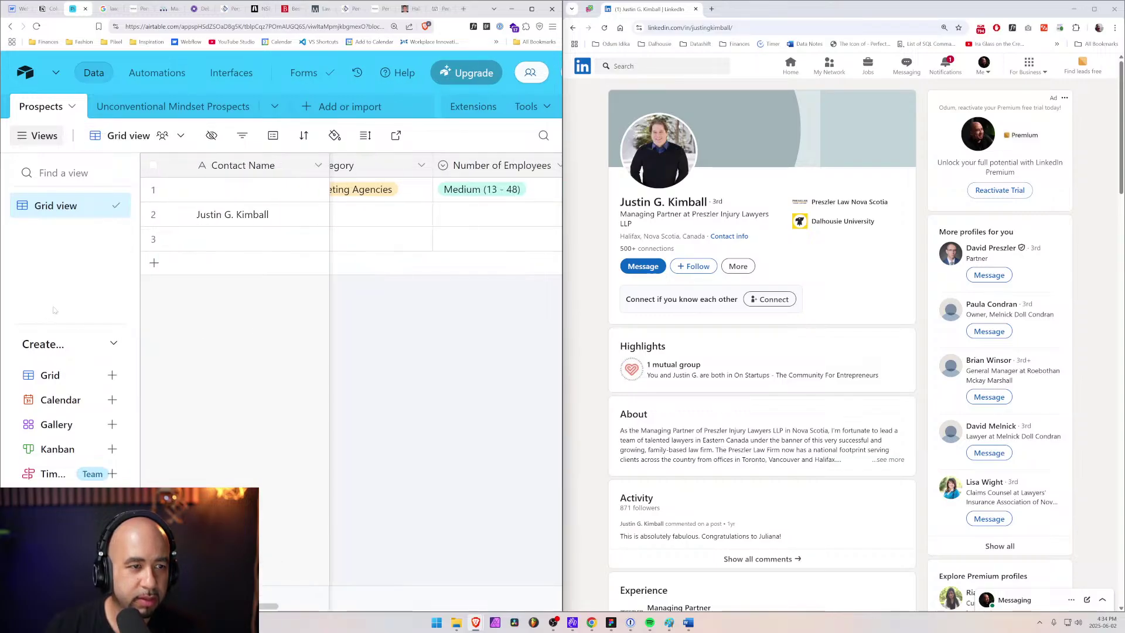
Paste Preszler Law Nova Scotia as row 2's business name and set Category to Lawyers
{"action": "left_click", "coordinate": [37, 135]}
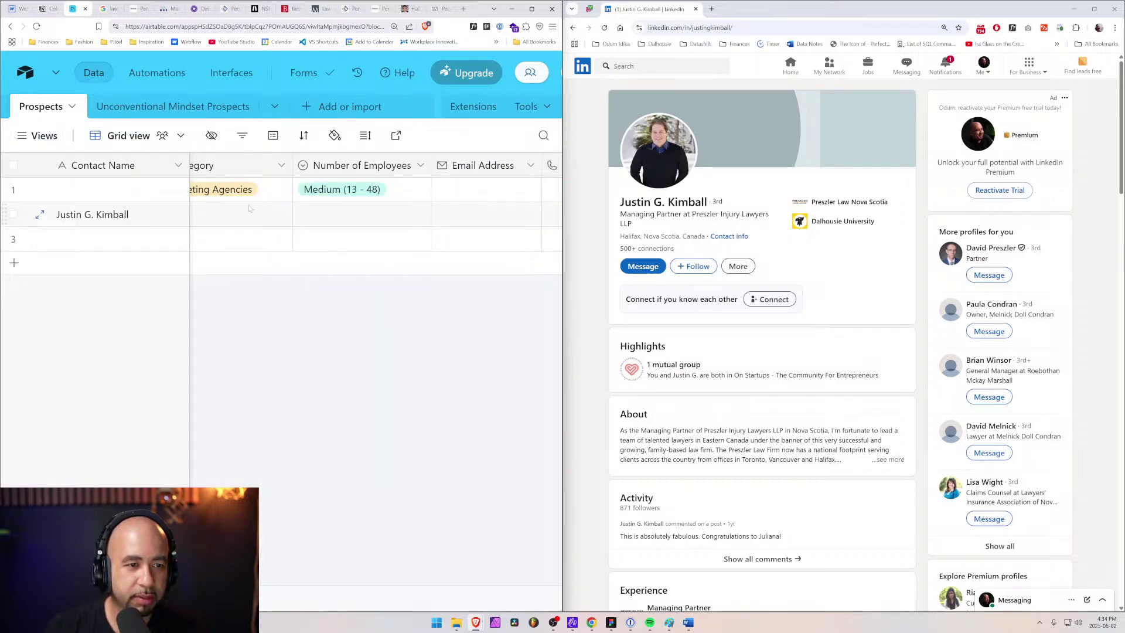
{"action": "scroll", "coordinate": [202, 225], "scroll_direction": "left", "scroll_amount": 3}
{"action": "left_click", "coordinate": [223, 214]}
{"action": "key", "text": "ctrl+v"}
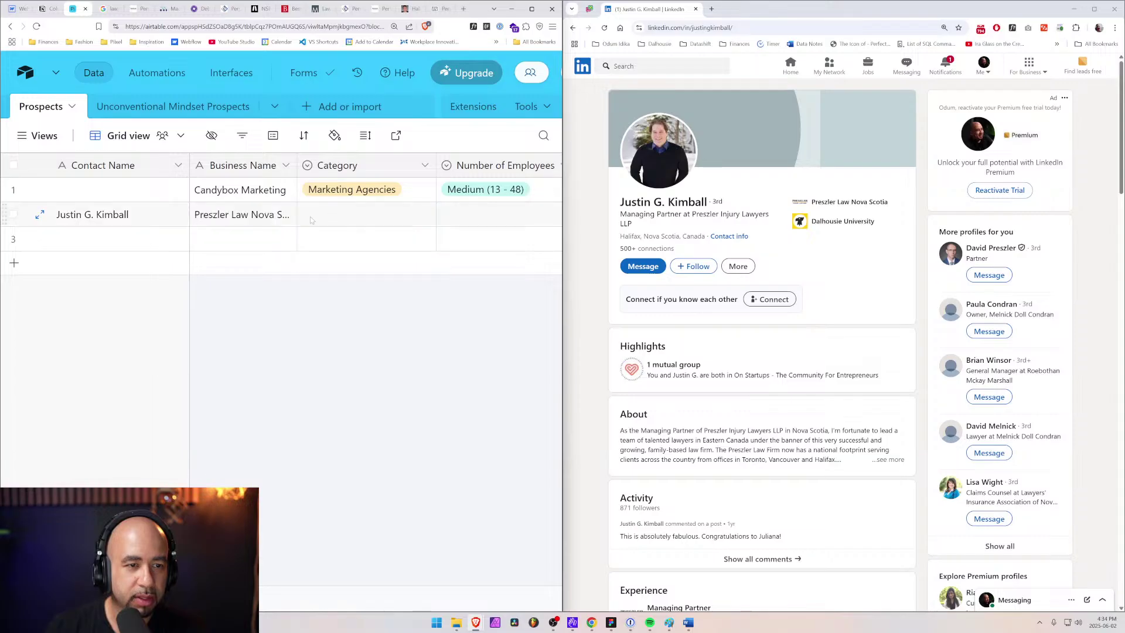
{"action": "left_click", "coordinate": [342, 215]}
{"action": "left_click", "coordinate": [341, 217]}
{"action": "left_click", "coordinate": [340, 352]}
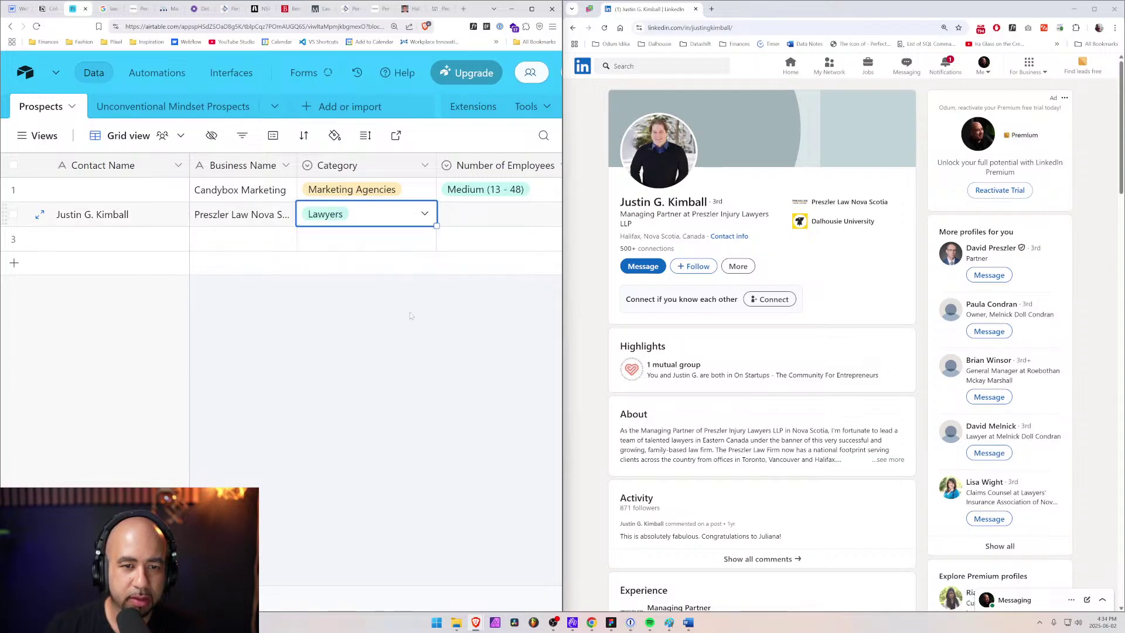
Set row 2's Number of Employees to Medium (13 - 48)
{"action": "left_click", "coordinate": [502, 222]}
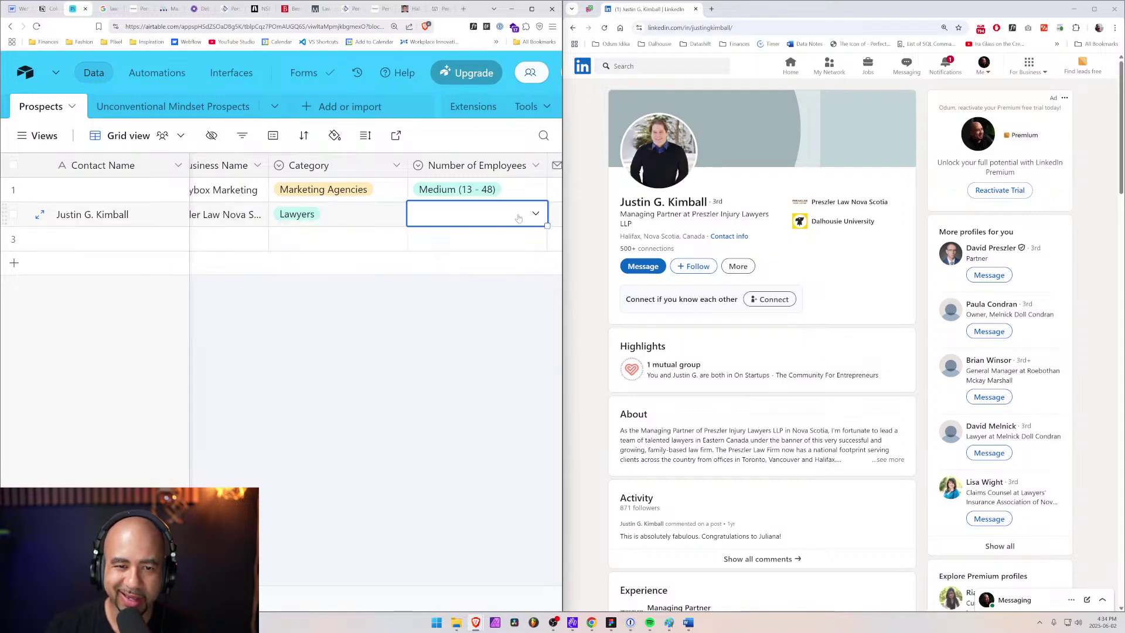
{"action": "left_click", "coordinate": [538, 215]}
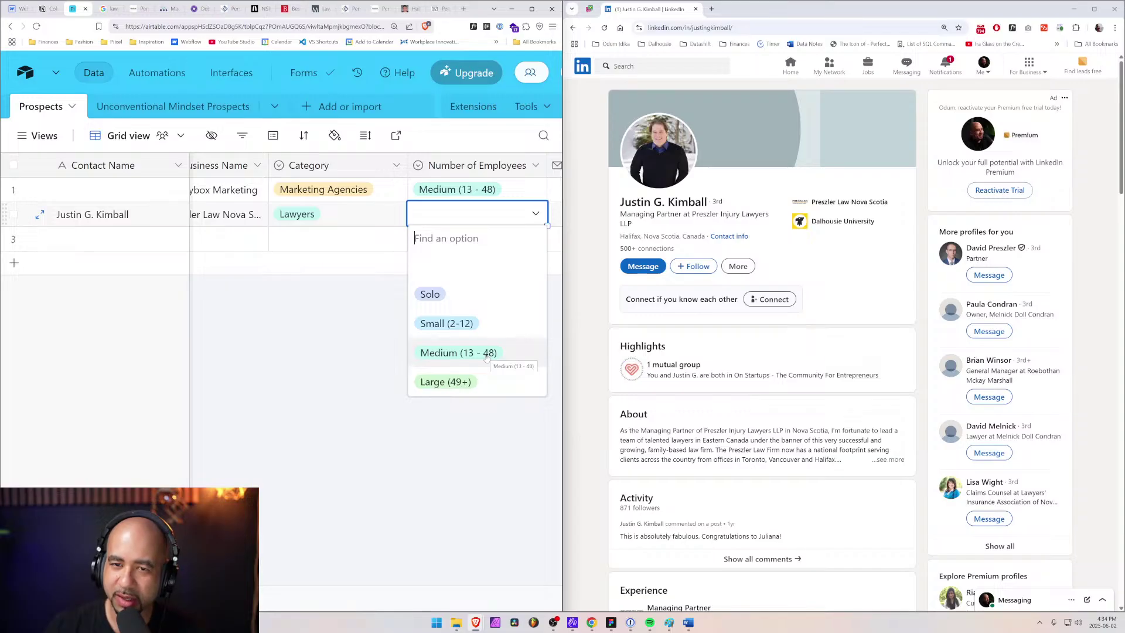
{"action": "left_click", "coordinate": [486, 354]}
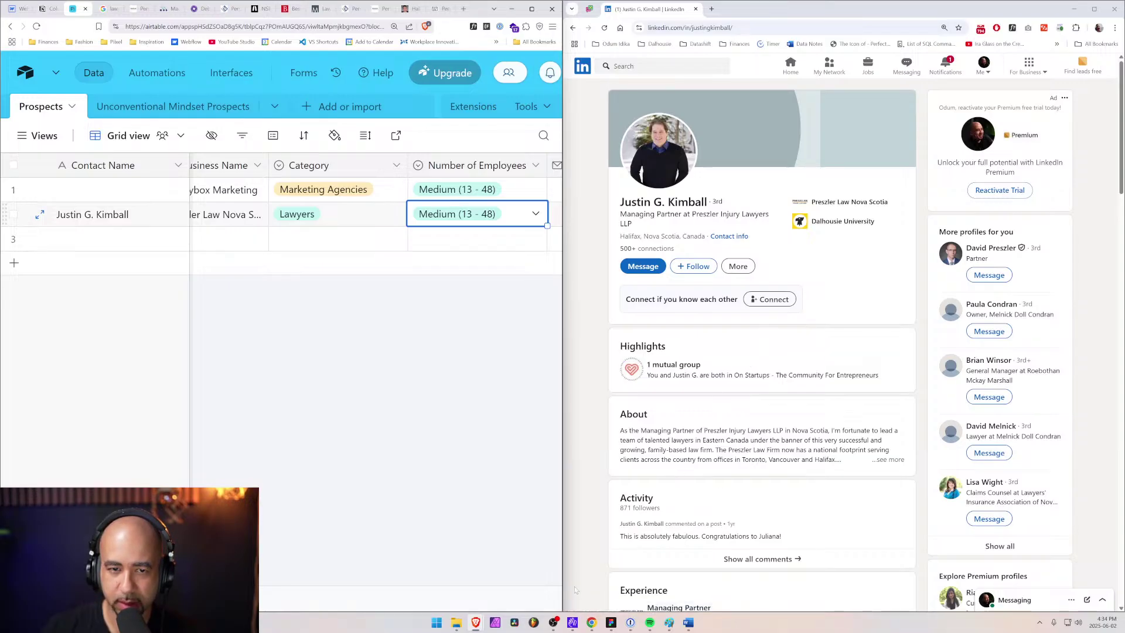
{"action": "scroll", "coordinate": [346, 603], "scroll_direction": "right", "scroll_amount": 6}
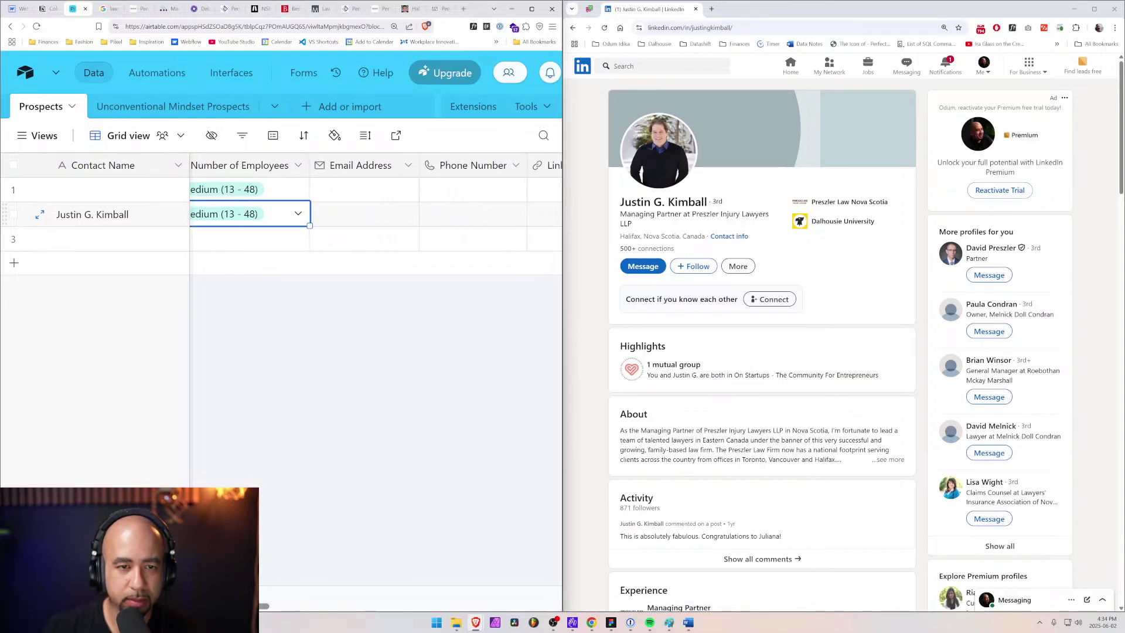
{"action": "scroll", "coordinate": [354, 609], "scroll_direction": "left", "scroll_amount": 2}
Paste the partner's LinkedIn profile URL into row 2's LinkedIn cell
{"action": "left_click", "coordinate": [691, 28]}
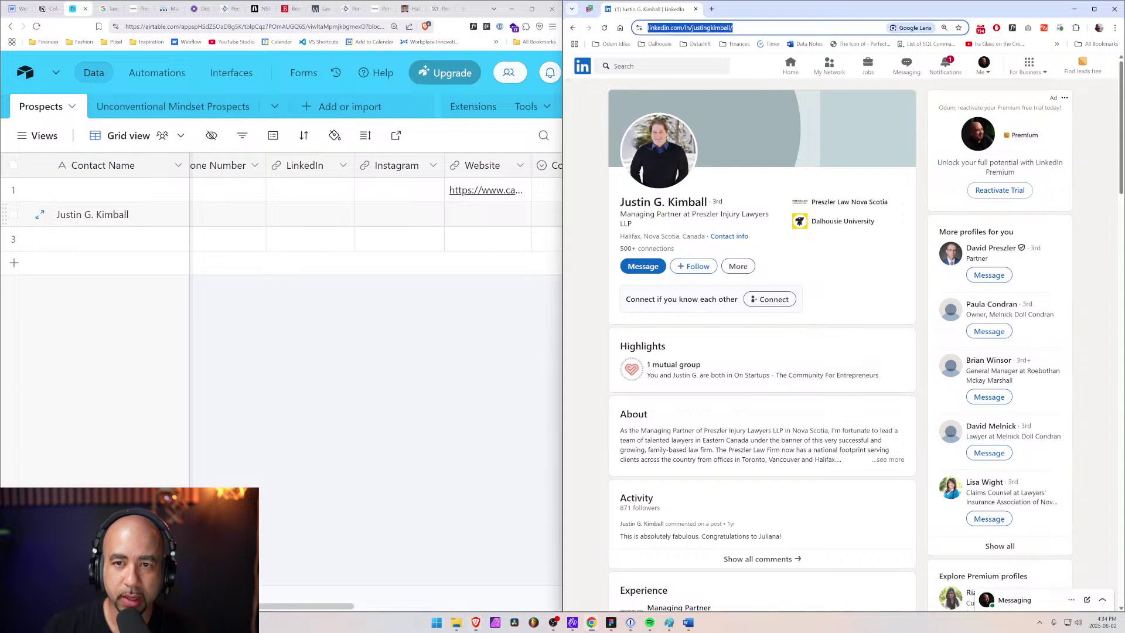
{"action": "left_click", "coordinate": [310, 215]}
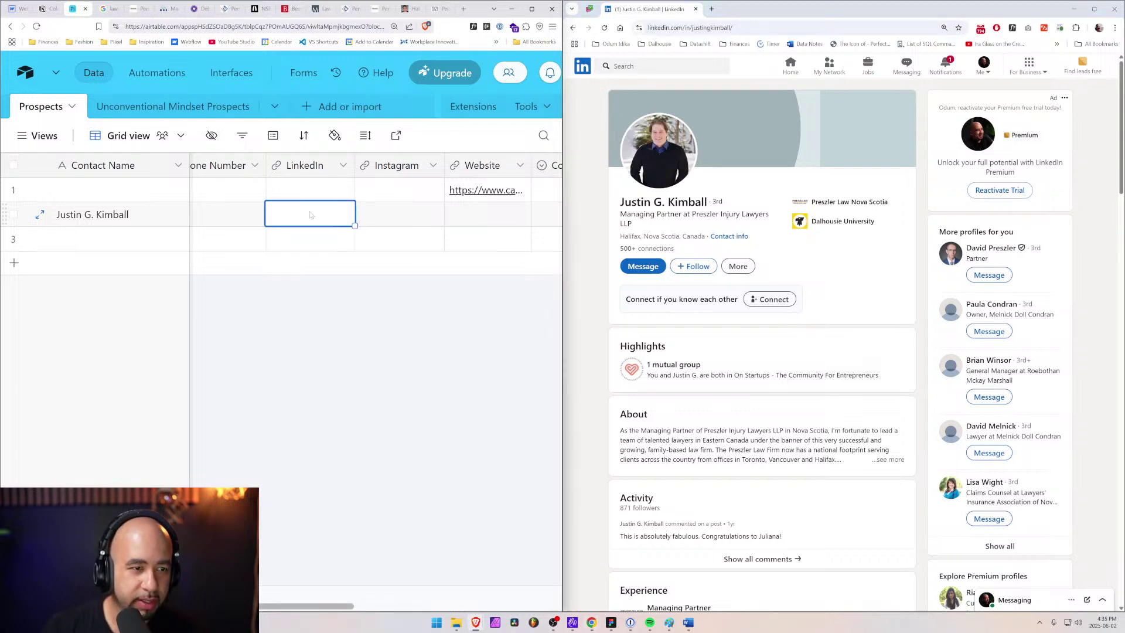
{"action": "key", "text": "ctrl+v"}
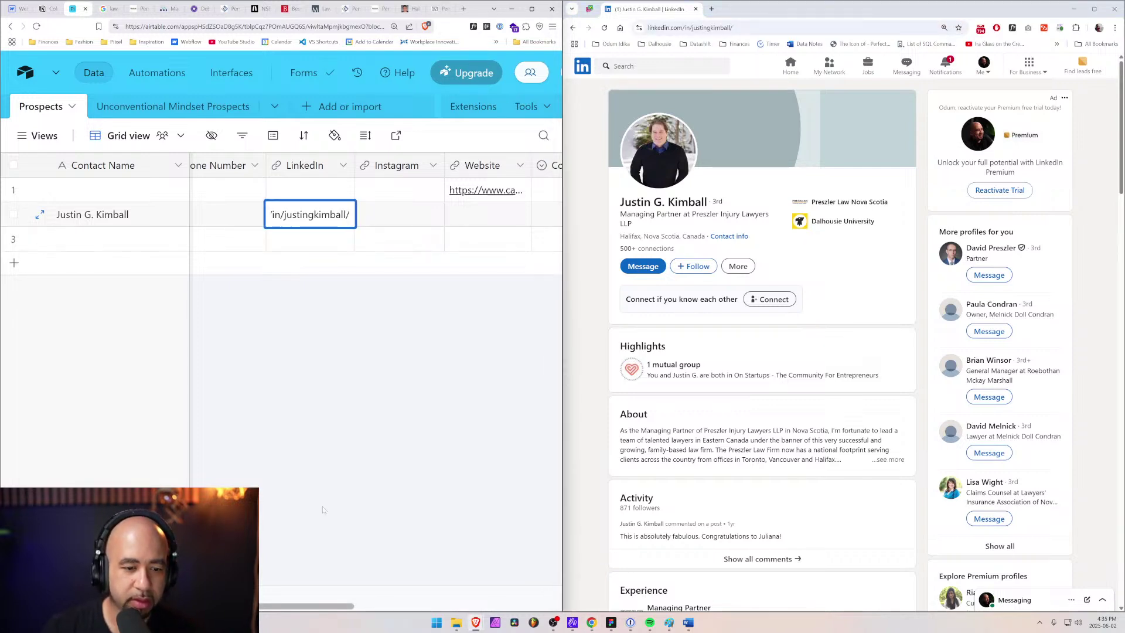
{"action": "left_click_drag", "start_coordinate": [299, 609], "coordinate": [472, 612]}
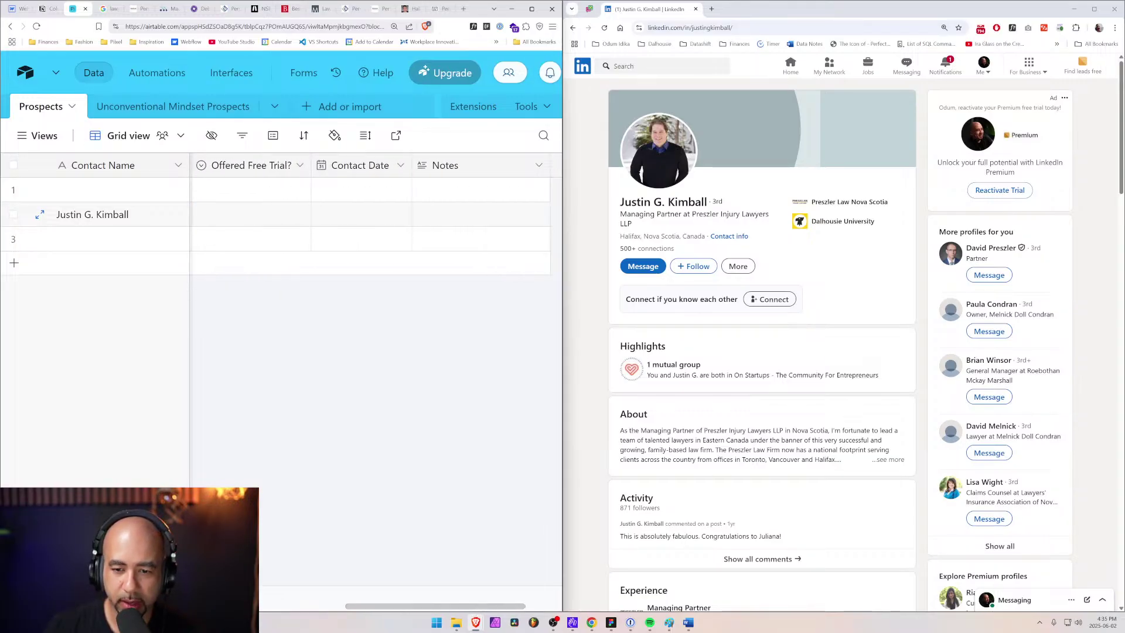
Expand and read the full About section of the partner's profile
{"action": "left_click", "coordinate": [880, 462]}
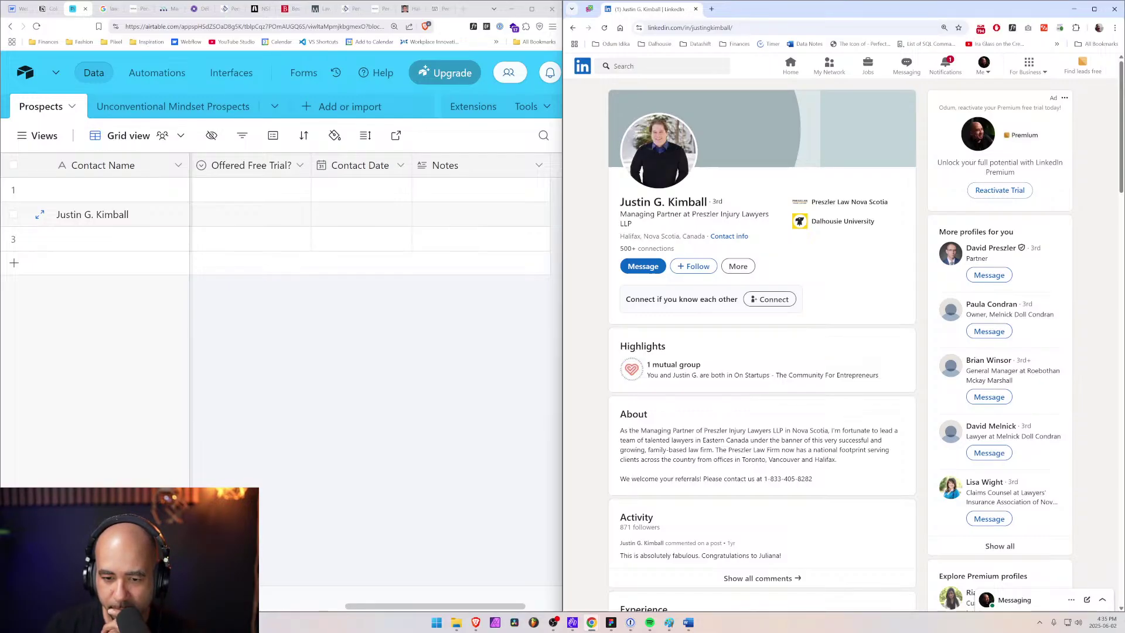
{"action": "scroll", "coordinate": [761, 351], "scroll_direction": "down", "scroll_amount": 3}
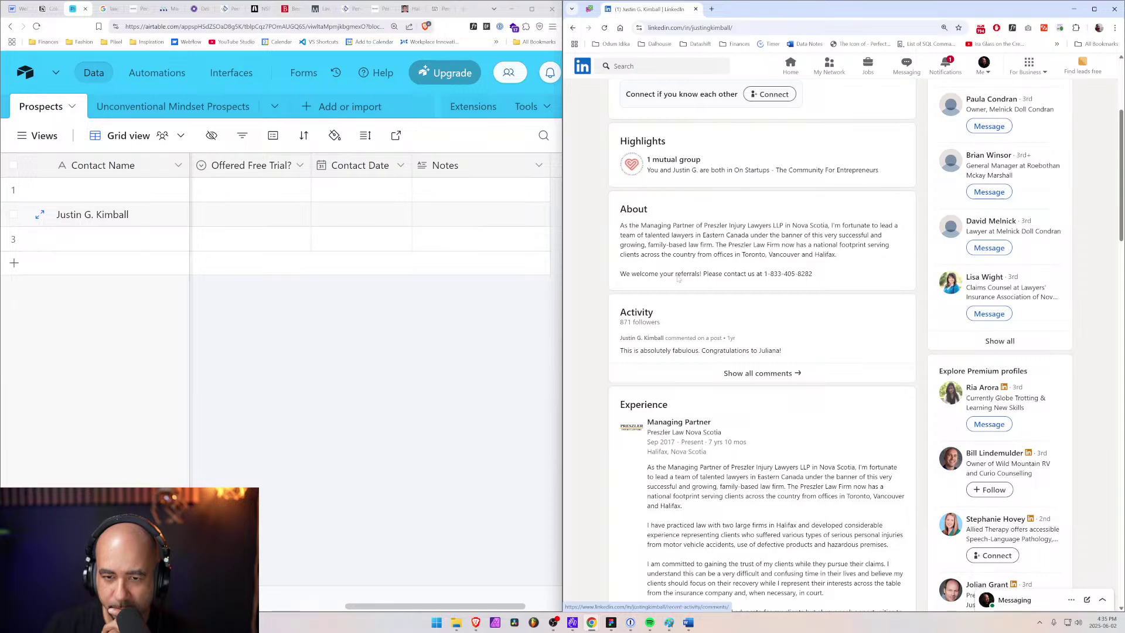
{"action": "scroll", "coordinate": [673, 244], "scroll_direction": "down", "scroll_amount": 5}
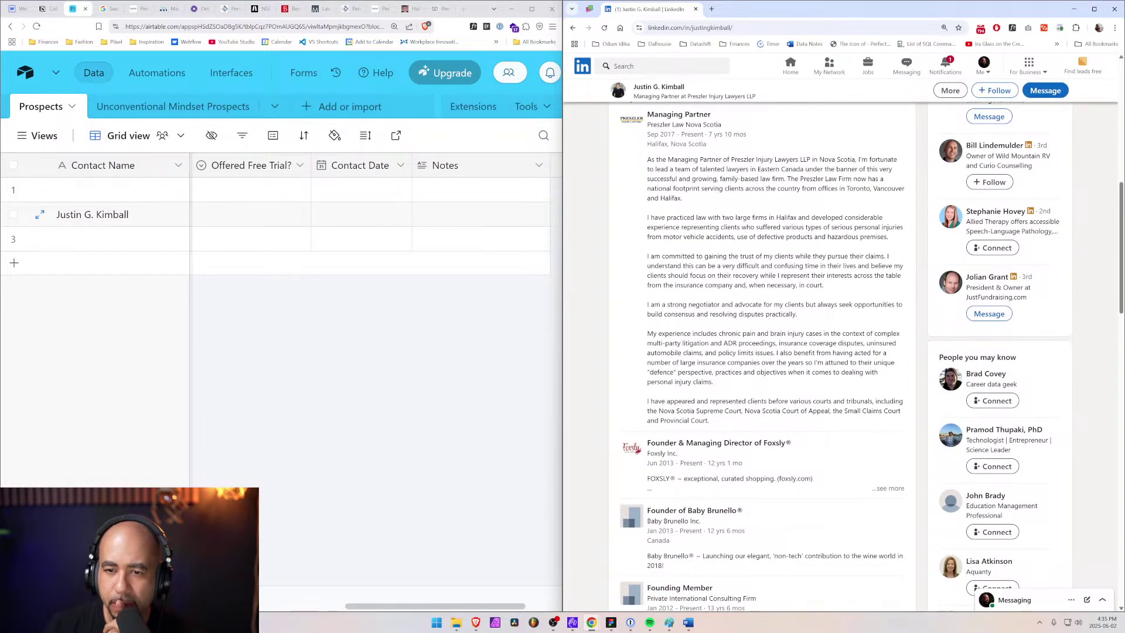
{"action": "left_click_drag", "start_coordinate": [662, 238], "coordinate": [787, 237]}
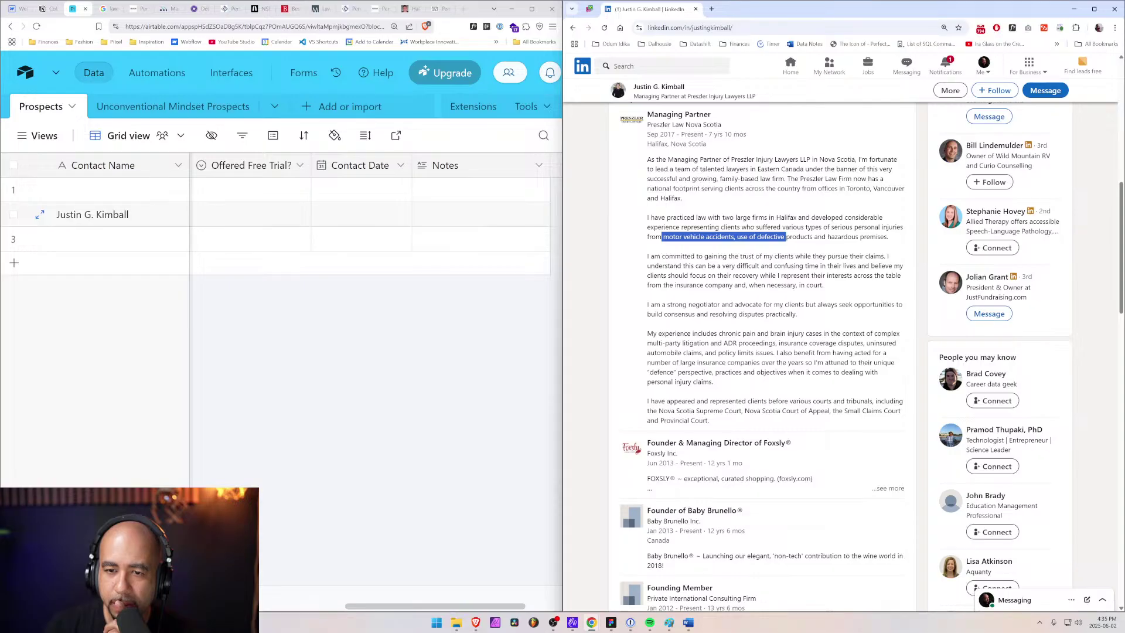
{"action": "left_click_drag", "start_coordinate": [646, 256], "coordinate": [795, 267]}
{"action": "left_click", "coordinate": [795, 274]}
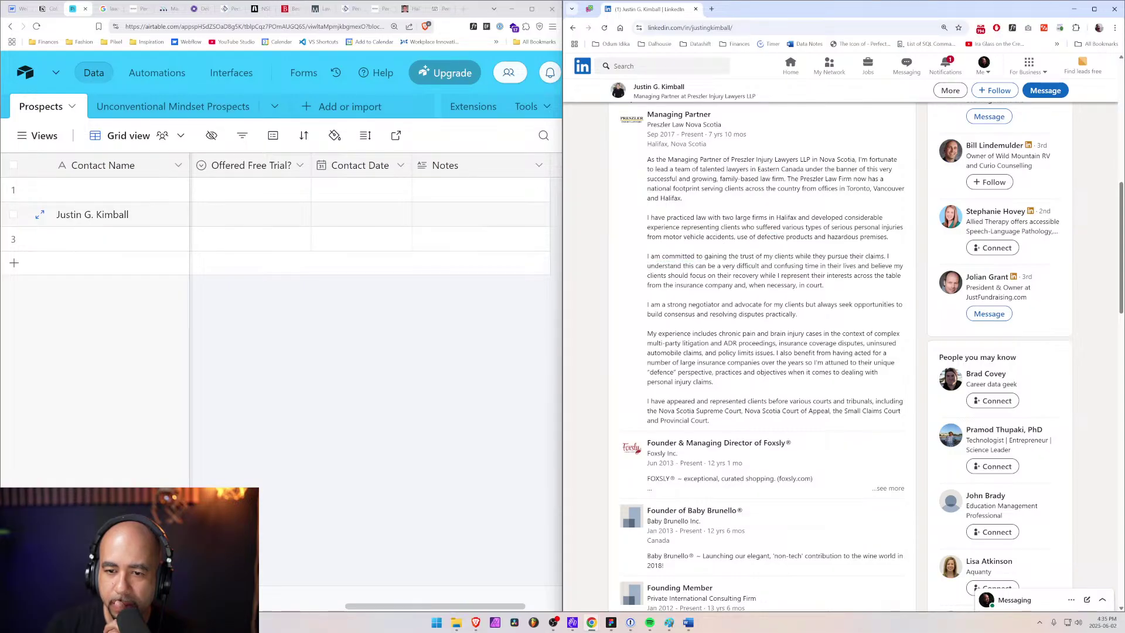
{"action": "left_click_drag", "start_coordinate": [792, 313], "coordinate": [756, 372]}
{"action": "left_click", "coordinate": [756, 373]}
{"action": "scroll", "coordinate": [715, 397], "scroll_direction": "up", "scroll_amount": 5}
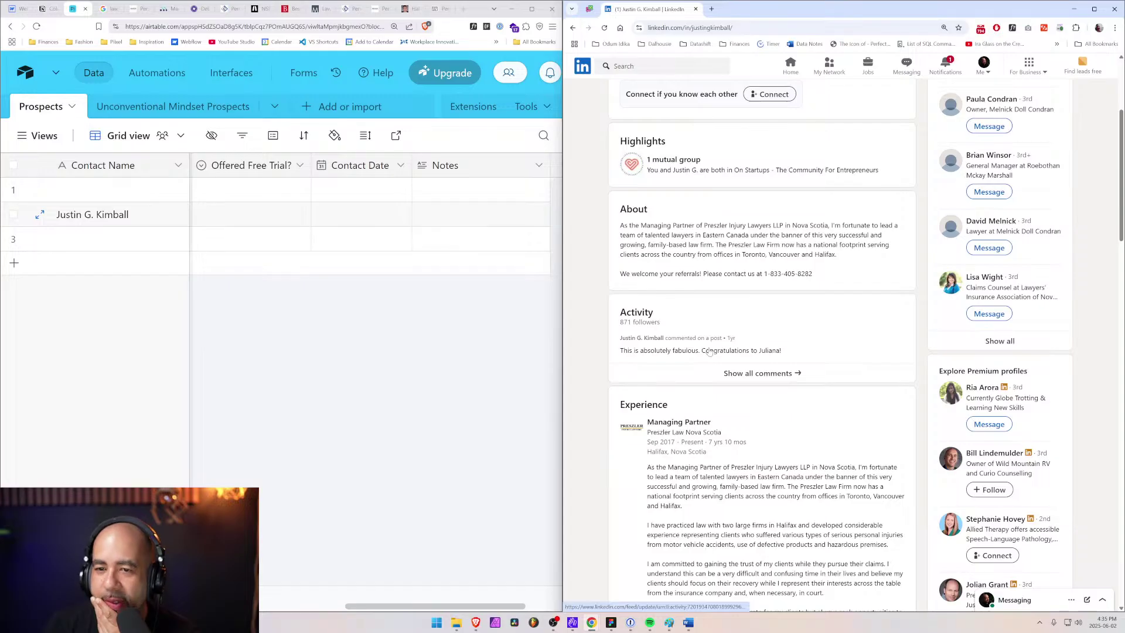
{"action": "scroll", "coordinate": [723, 323], "scroll_direction": "up", "scroll_amount": 4}
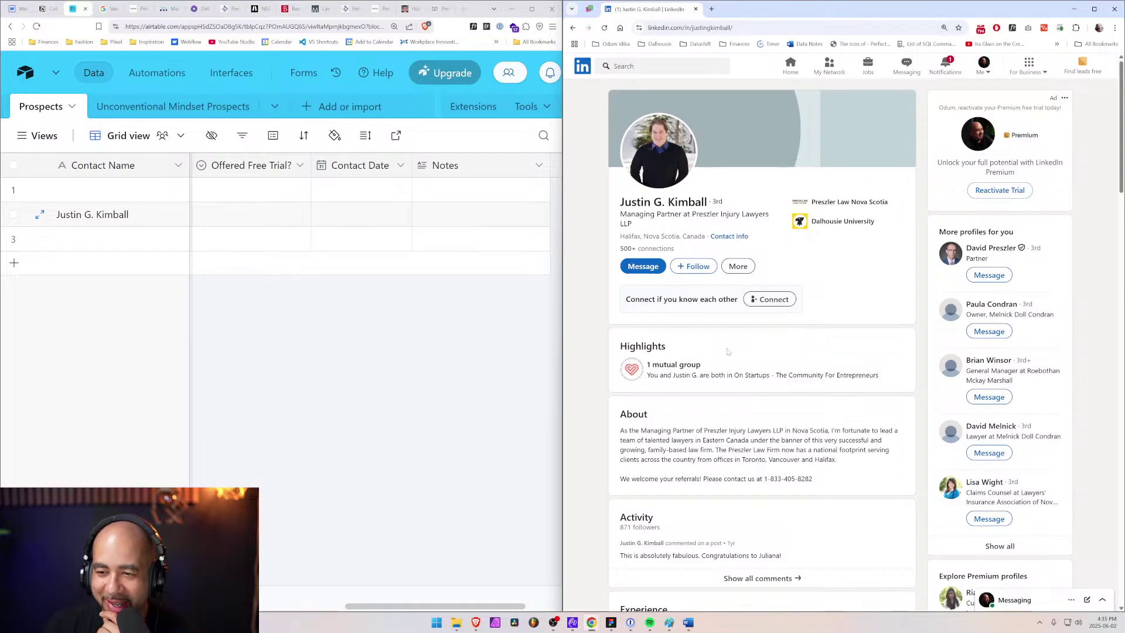
{"action": "scroll", "coordinate": [739, 349], "scroll_direction": "down", "scroll_amount": 4}
{"action": "scroll", "coordinate": [739, 350], "scroll_direction": "up", "scroll_amount": 2}
{"action": "scroll", "coordinate": [725, 349], "scroll_direction": "up", "scroll_amount": 2}
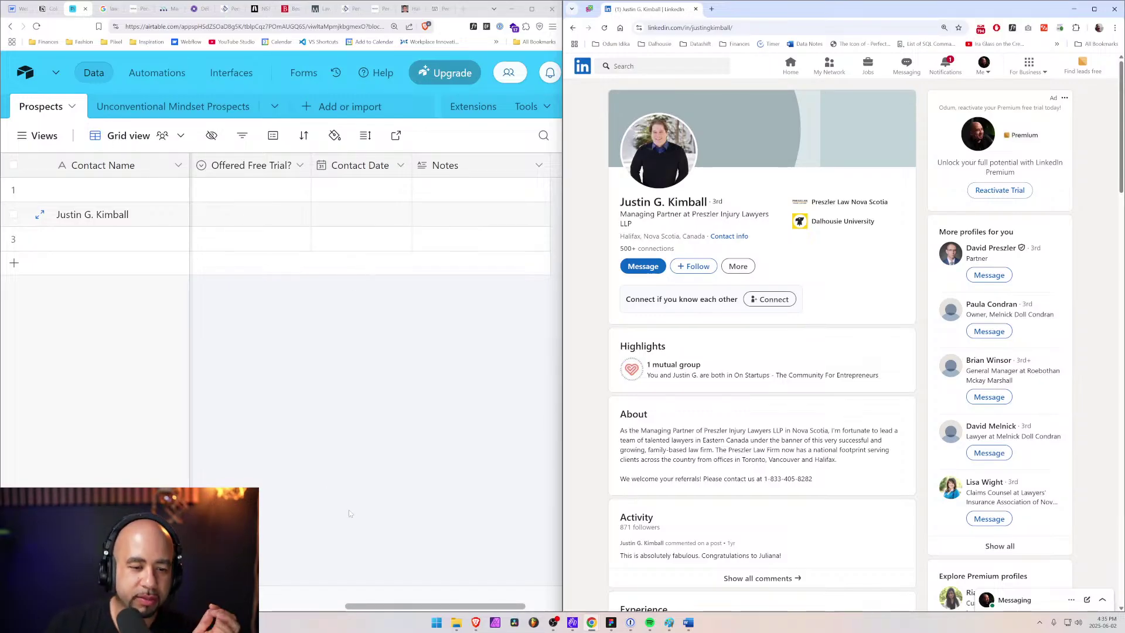
Commit row 2's LinkedIn link, leaving a blank third record in the grid
{"action": "left_click", "coordinate": [360, 606]}
{"action": "left_click_drag", "start_coordinate": [361, 606], "coordinate": [157, 606]}
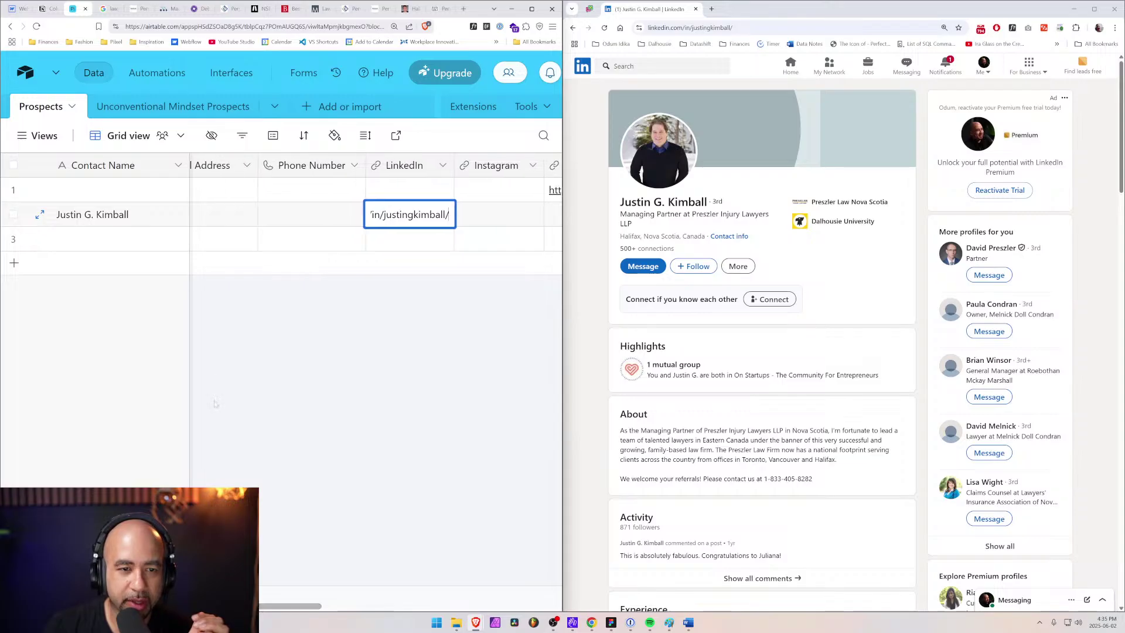
{"action": "left_click", "coordinate": [129, 217]}
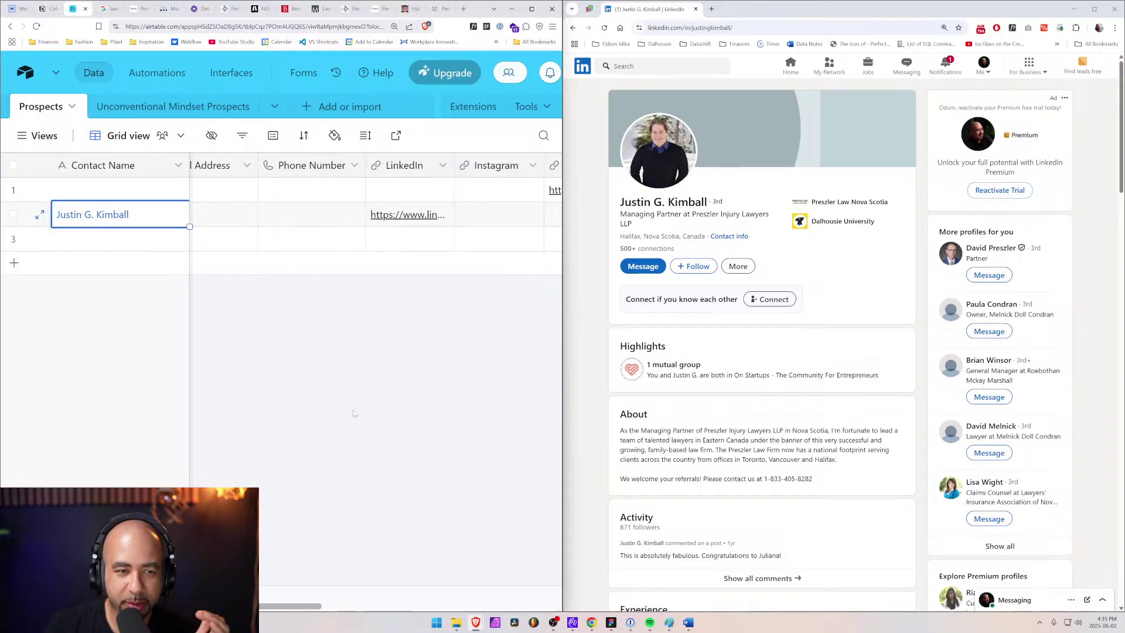
{"action": "mouse_move", "coordinate": [248, 606]}
{"action": "left_mouse_down"}
{"action": "mouse_move", "coordinate": [135, 606]}
{"action": "mouse_move", "coordinate": [317, 623]}
{"action": "mouse_move", "coordinate": [241, 623]}
{"action": "left_mouse_up"}
{"action": "scroll", "coordinate": [375, 214], "scroll_direction": "left", "scroll_amount": 3}
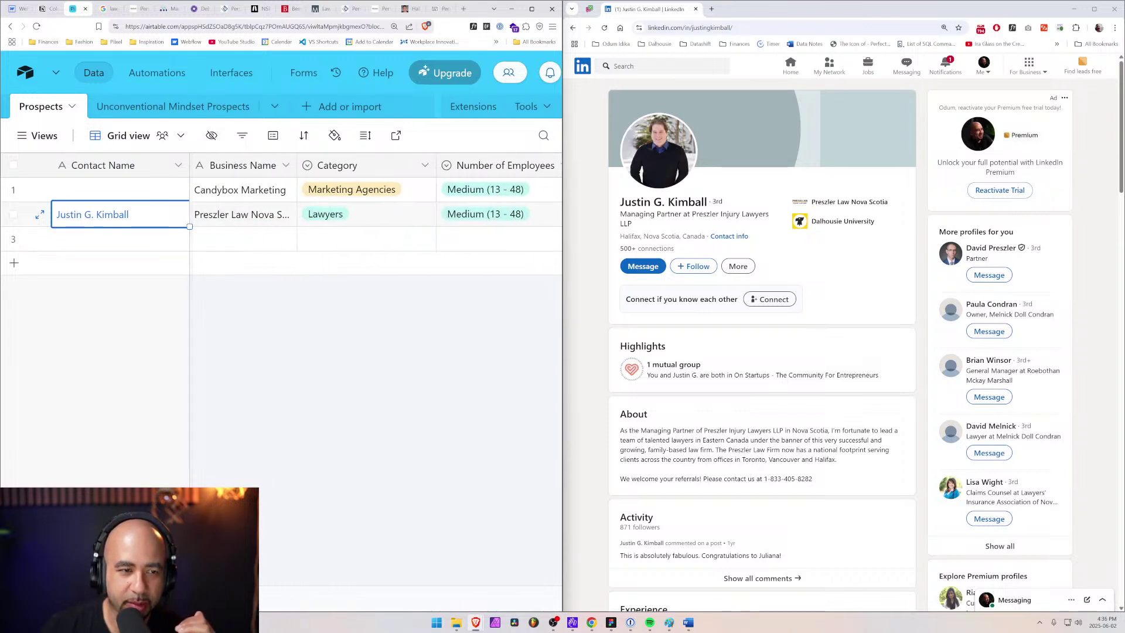
{"action": "left_click", "coordinate": [90, 240]}
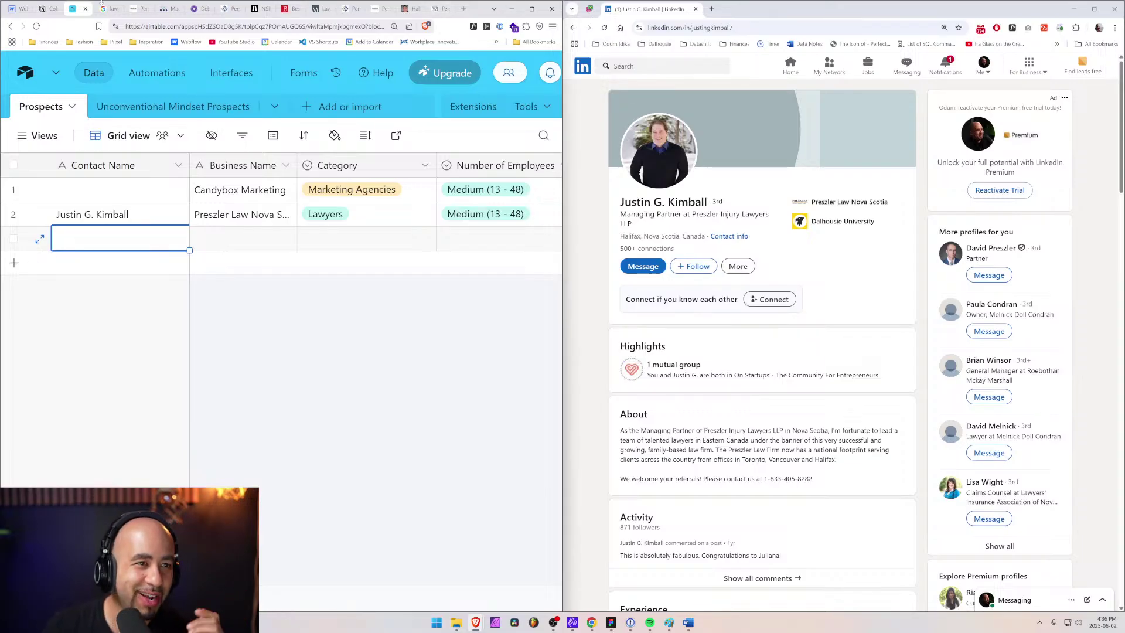
Copy preszlerlaw-ns.com from the firm's site and paste it into row 2's Website field
{"action": "left_click", "coordinate": [140, 8]}
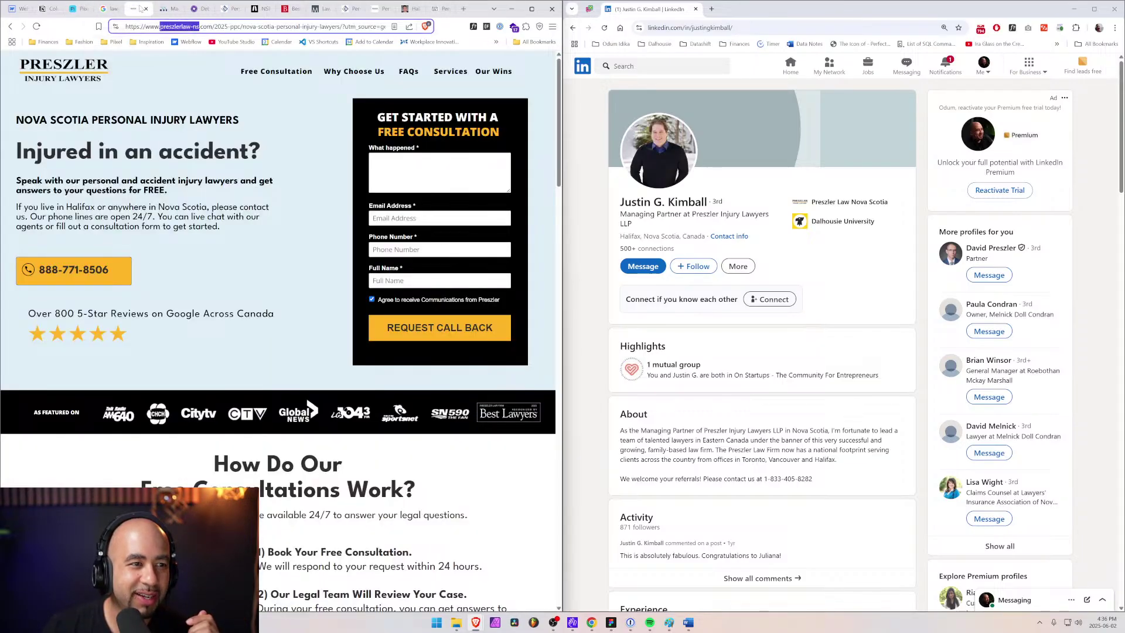
{"action": "left_click_drag", "start_coordinate": [212, 26], "coordinate": [125, 26]}
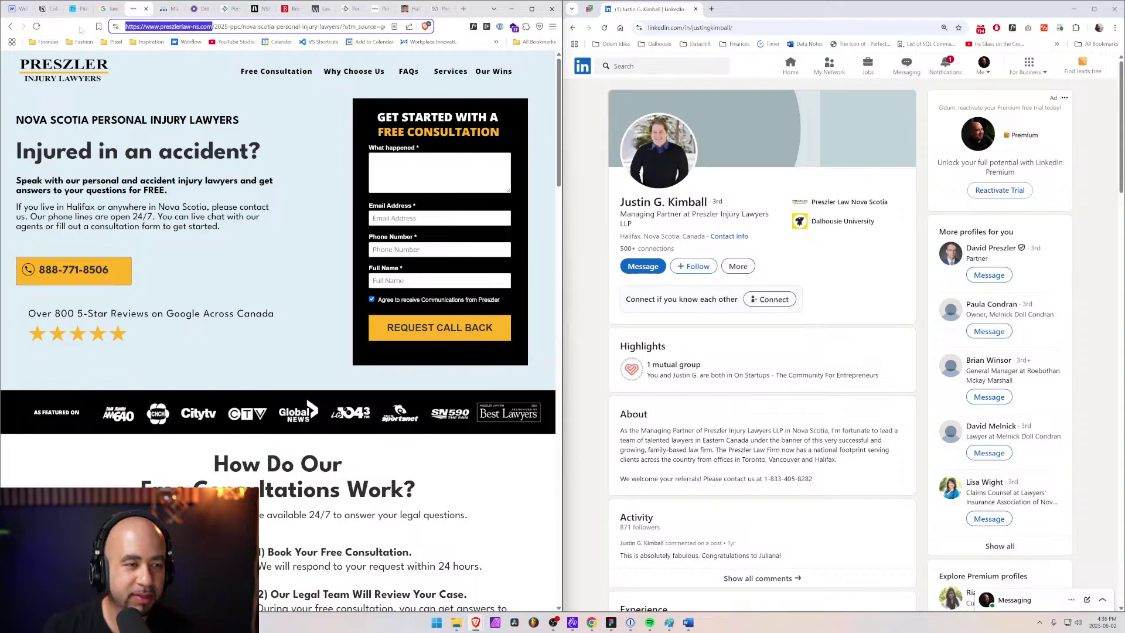
{"action": "left_click", "coordinate": [79, 9]}
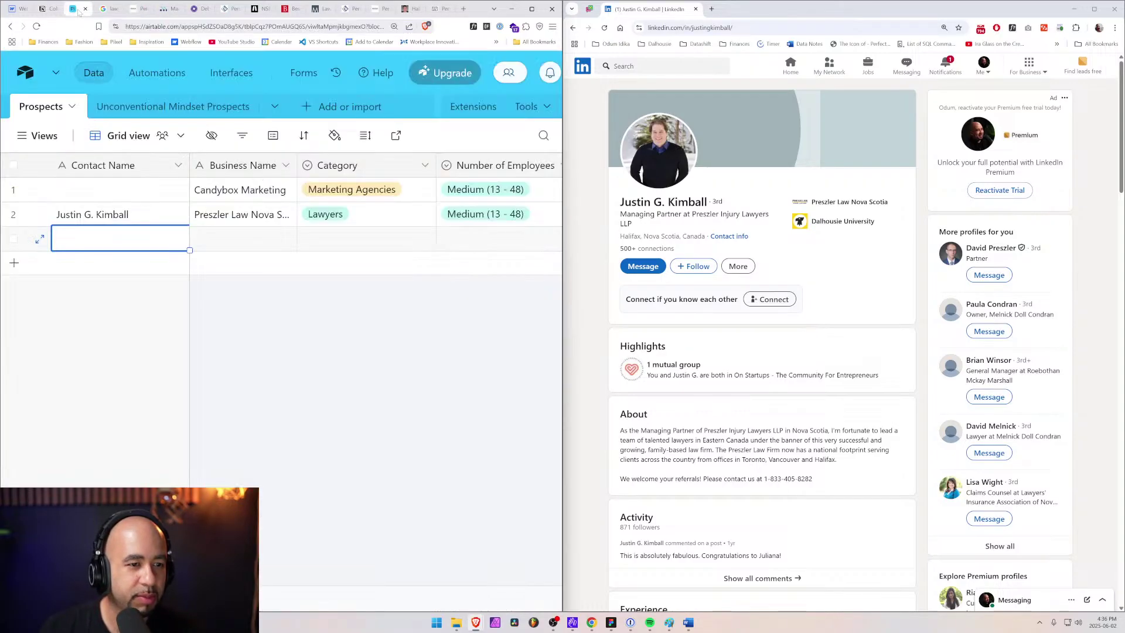
{"action": "left_click", "coordinate": [235, 249]}
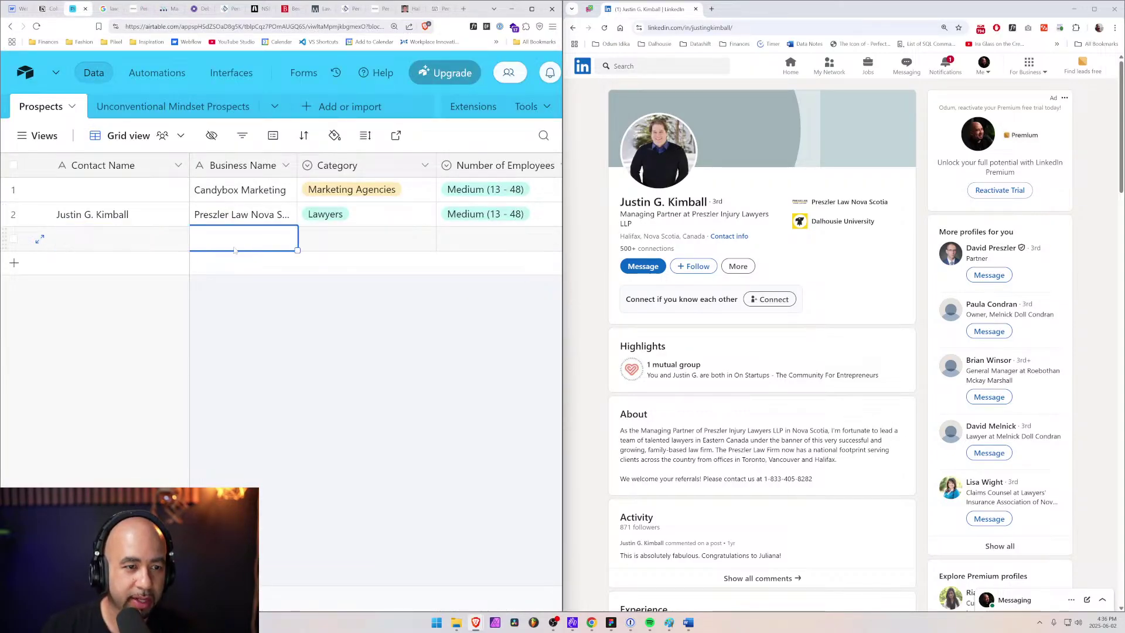
{"action": "scroll", "coordinate": [495, 350], "scroll_direction": "right", "scroll_amount": 10}
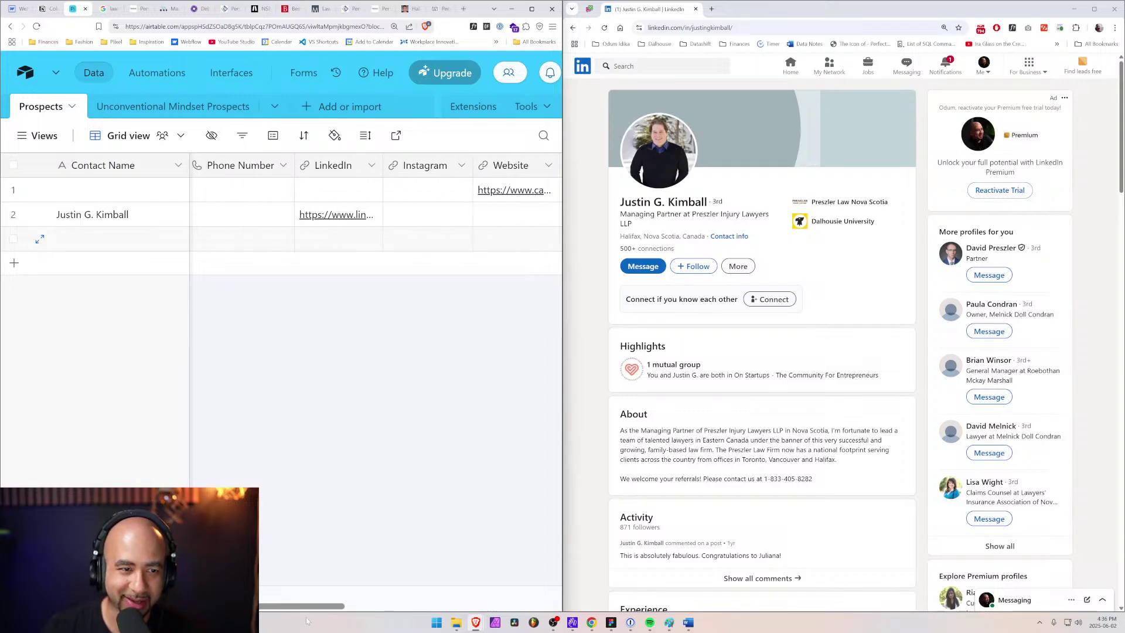
{"action": "double_click", "coordinate": [437, 215]}
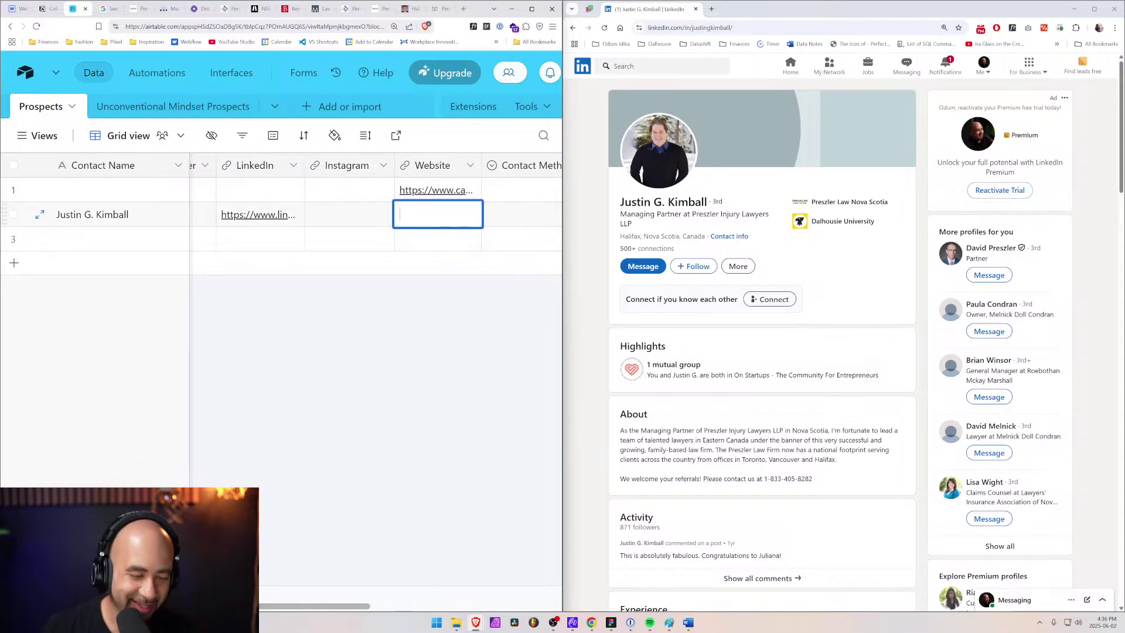
{"action": "key", "text": "ctrl+v"}
{"action": "left_click_drag", "start_coordinate": [328, 605], "coordinate": [252, 605]}
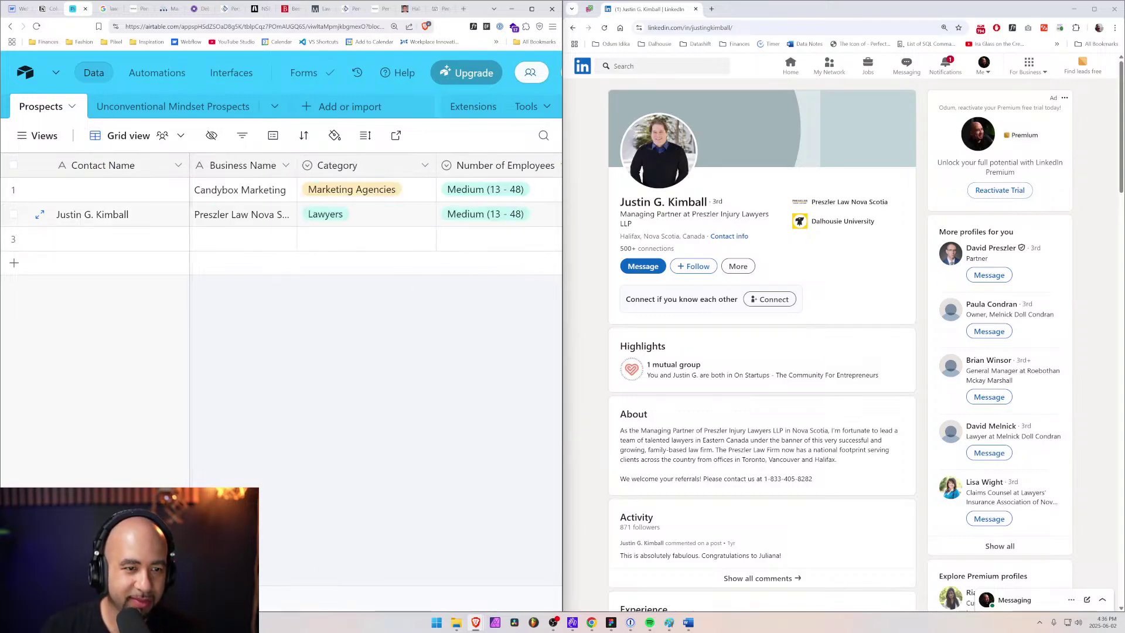
Close the Preszler site and browse the MacGillivray Property Lawyers website
{"action": "left_click", "coordinate": [112, 8]}
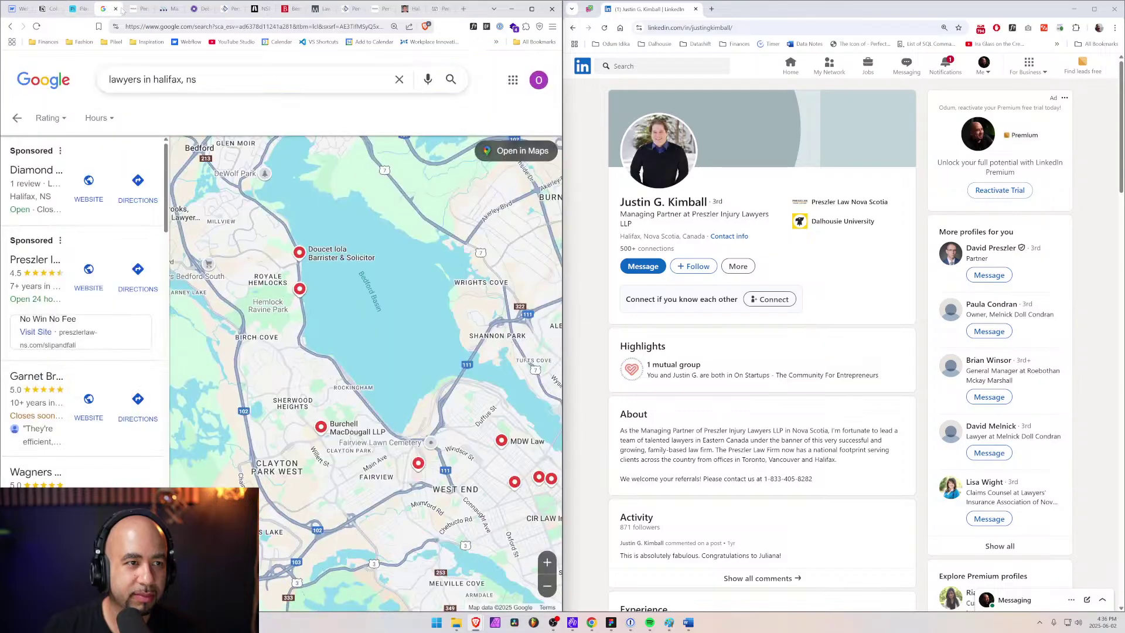
{"action": "left_click", "coordinate": [139, 8]}
{"action": "left_click", "coordinate": [147, 9]}
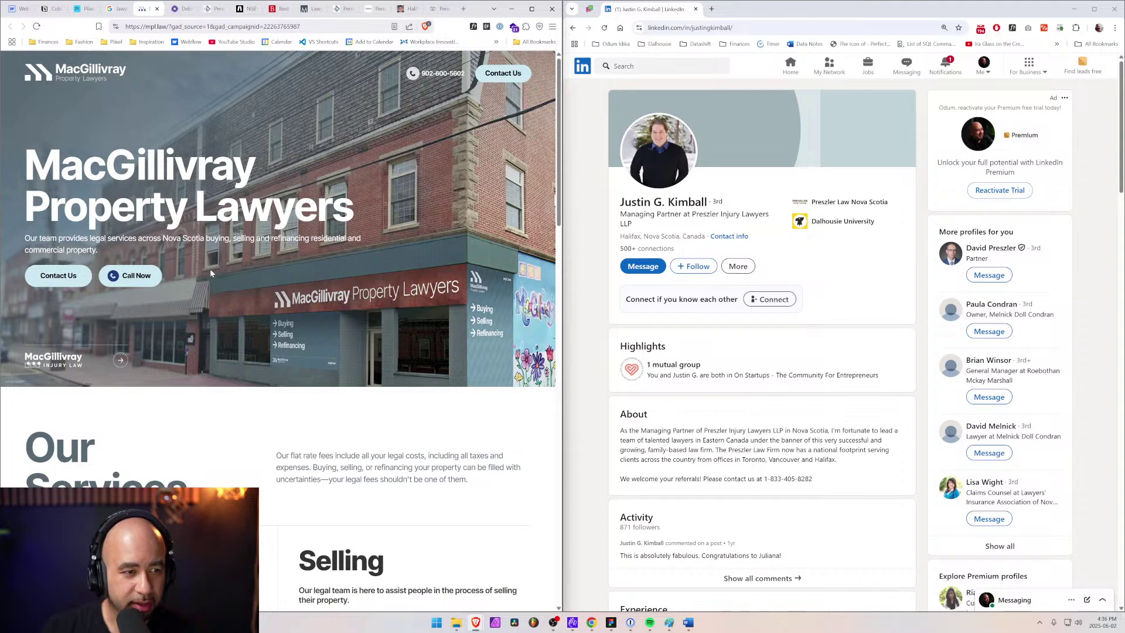
{"action": "scroll", "coordinate": [168, 252], "scroll_direction": "down", "scroll_amount": 7}
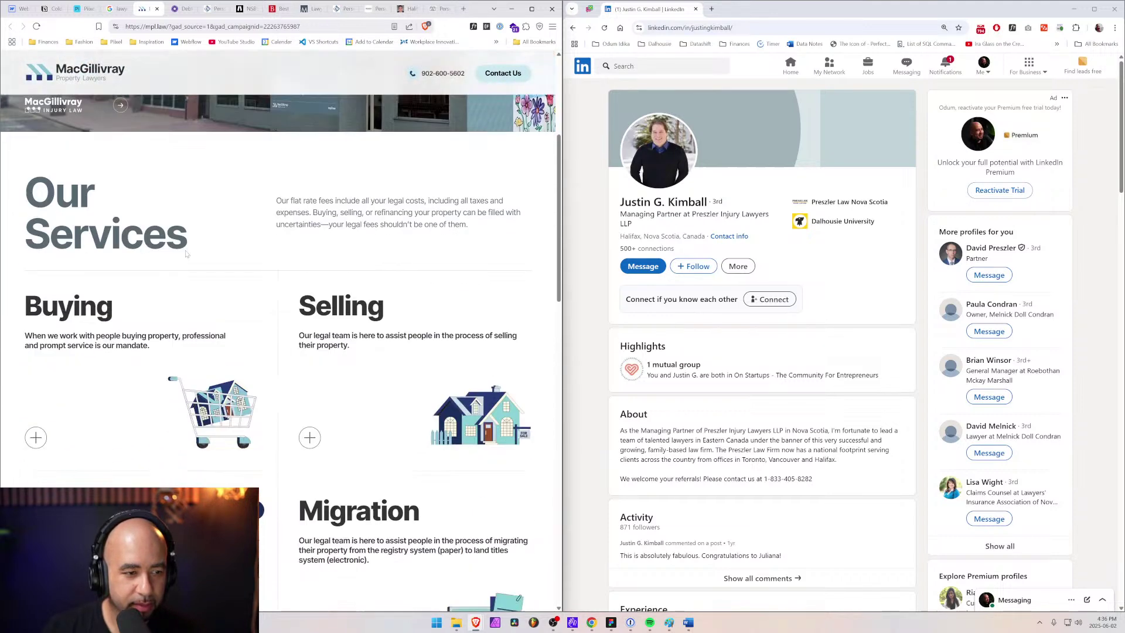
{"action": "scroll", "coordinate": [493, 470], "scroll_direction": "down", "scroll_amount": 12}
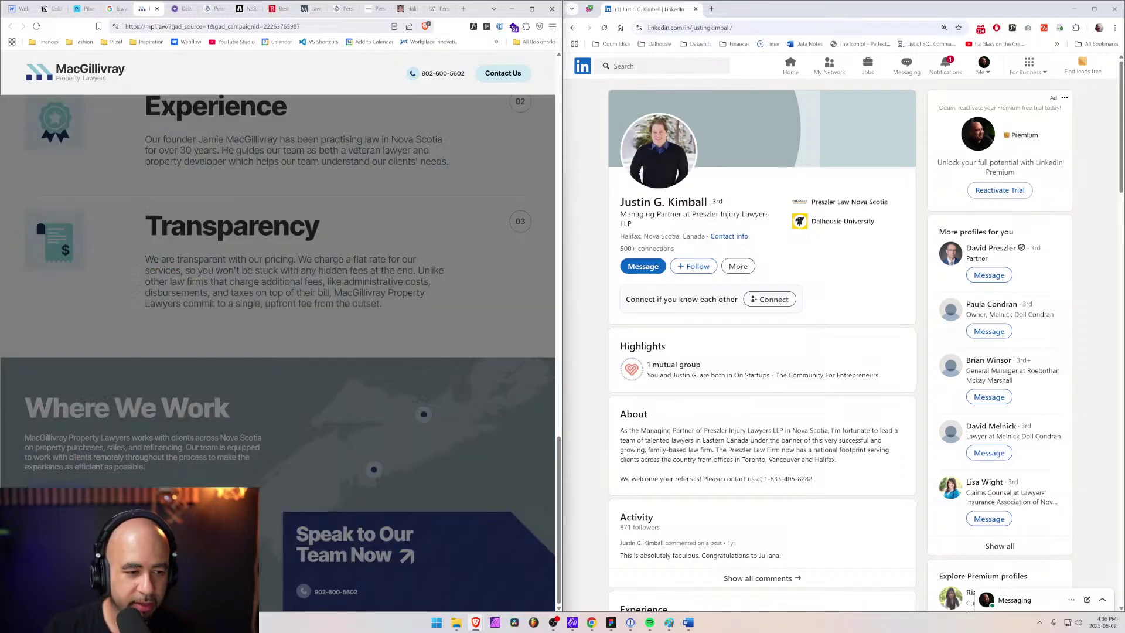
Select the firm name 'MacGillivray Property Lawyers' in the Where We Work section
{"action": "left_click", "coordinate": [59, 495]}
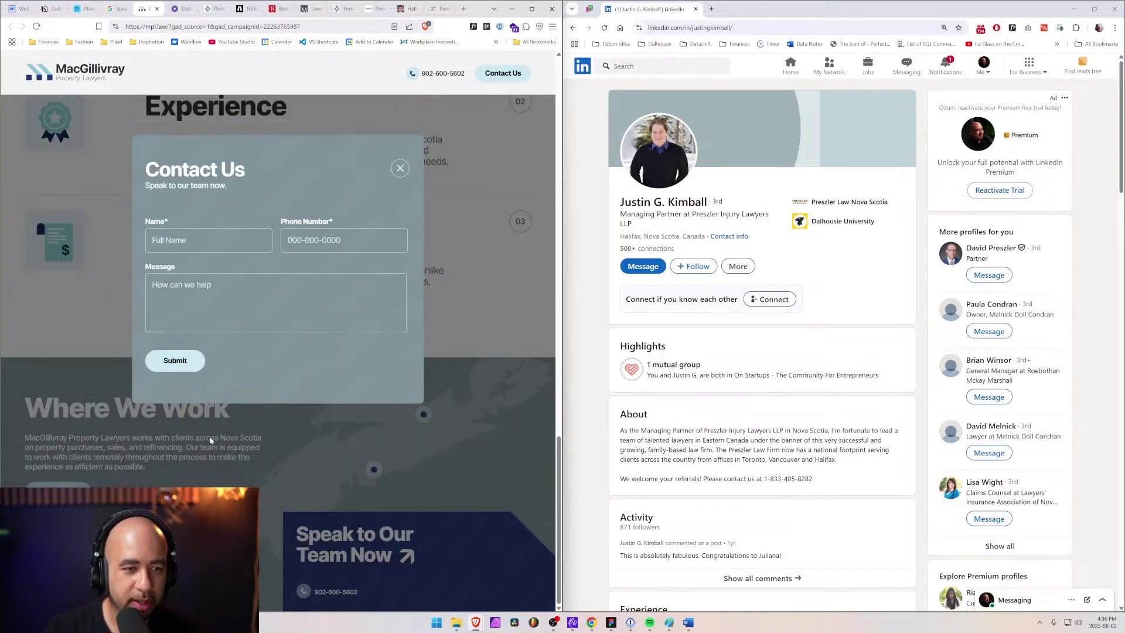
{"action": "left_click", "coordinate": [400, 168]}
{"action": "scroll", "coordinate": [400, 176], "scroll_direction": "up", "scroll_amount": 19}
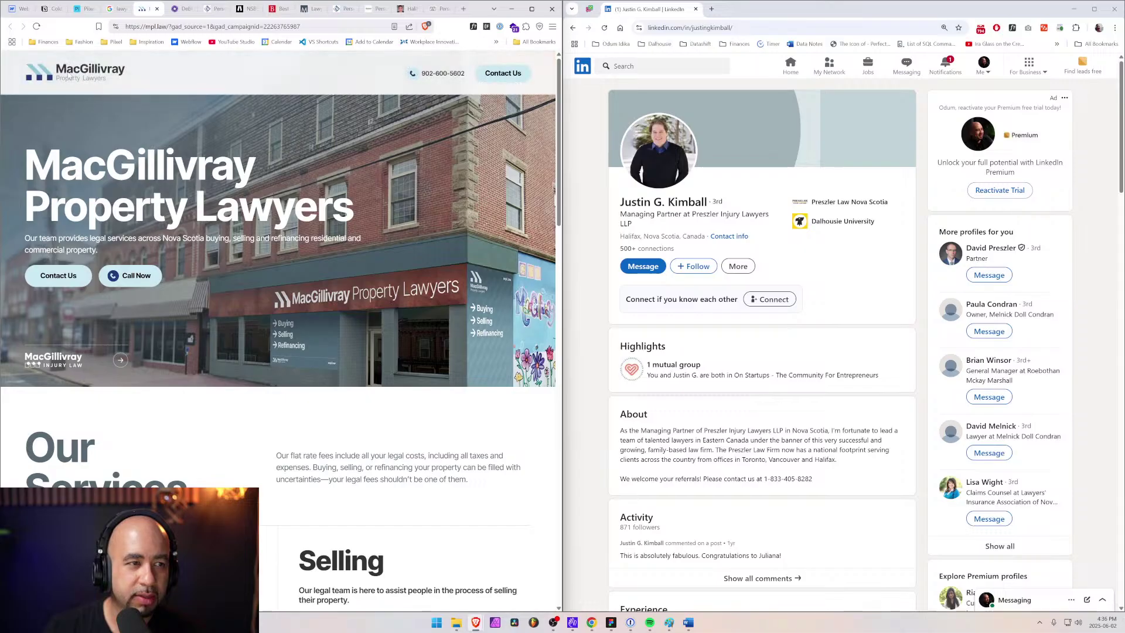
{"action": "left_click_drag", "start_coordinate": [132, 70], "coordinate": [68, 76]}
{"action": "scroll", "coordinate": [292, 349], "scroll_direction": "down", "scroll_amount": 18}
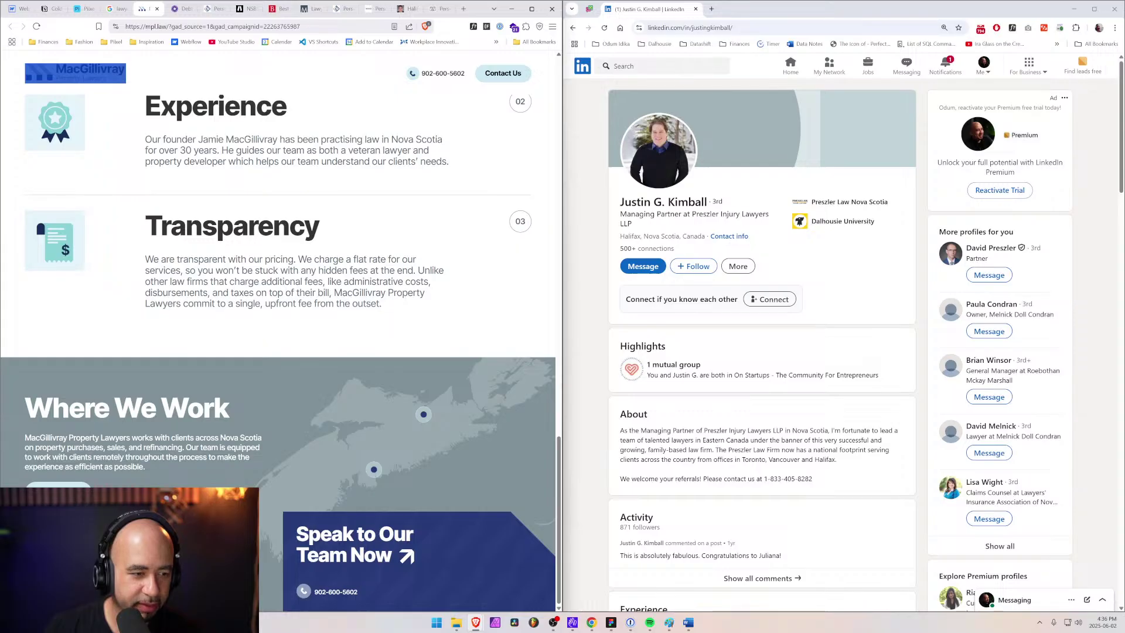
{"action": "left_click_drag", "start_coordinate": [25, 437], "coordinate": [130, 438]}
{"action": "key", "text": "ctrl+c"}
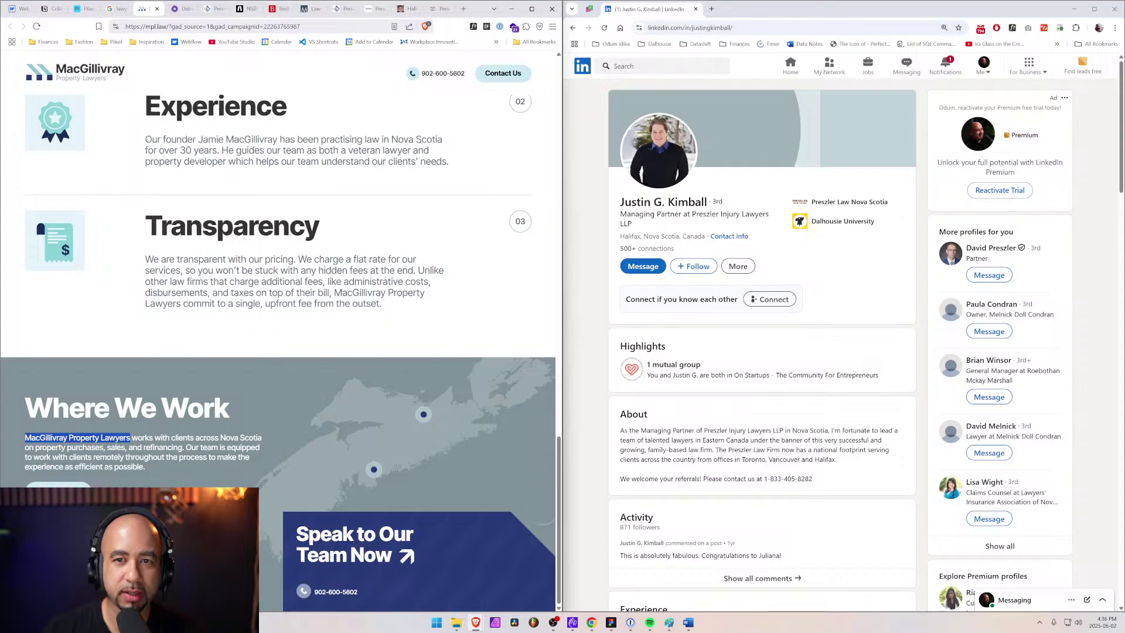
Search LinkedIn for MacGillivray Property Lawyers and open the first partner in the results
{"action": "left_click", "coordinate": [668, 65]}
{"action": "key", "text": "ctrl+v"}
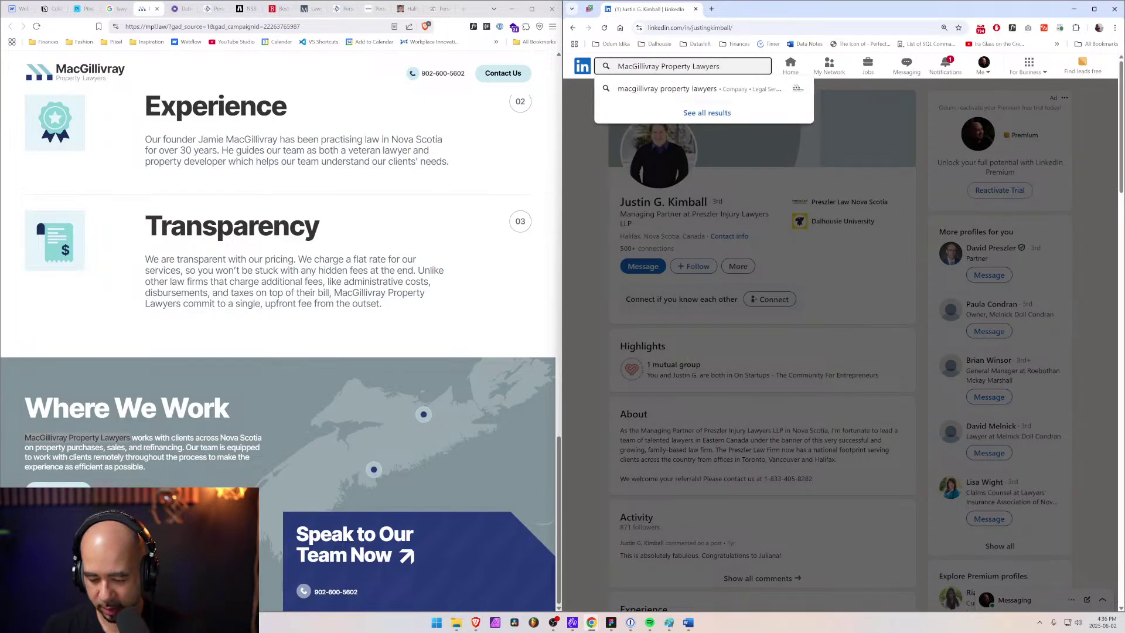
{"action": "key", "text": "Return"}
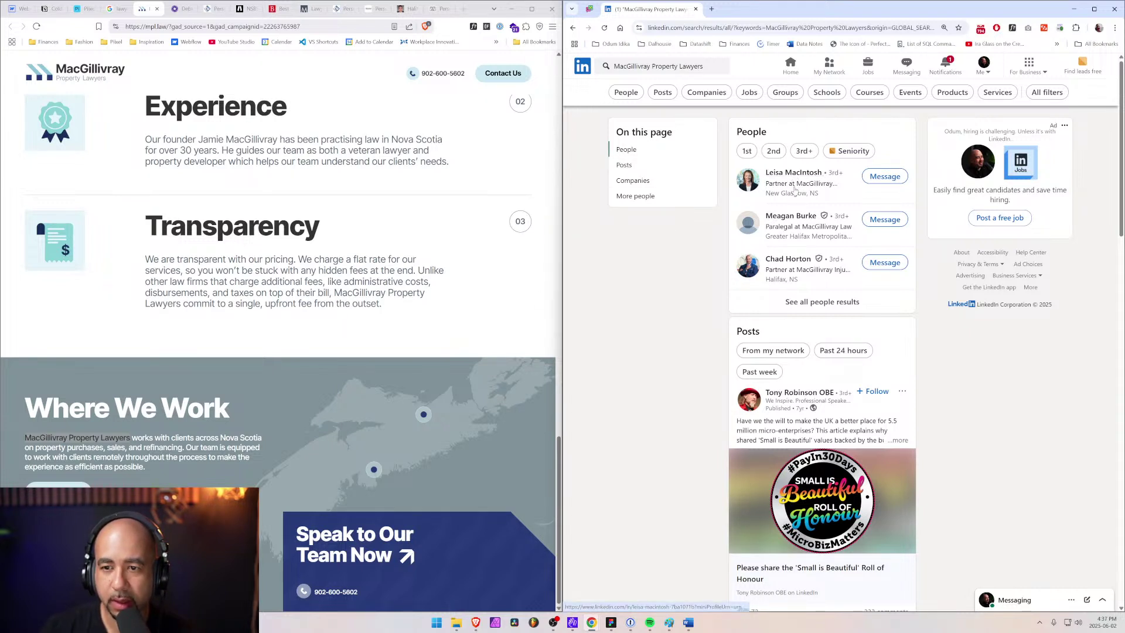
{"action": "left_click", "coordinate": [790, 173]}
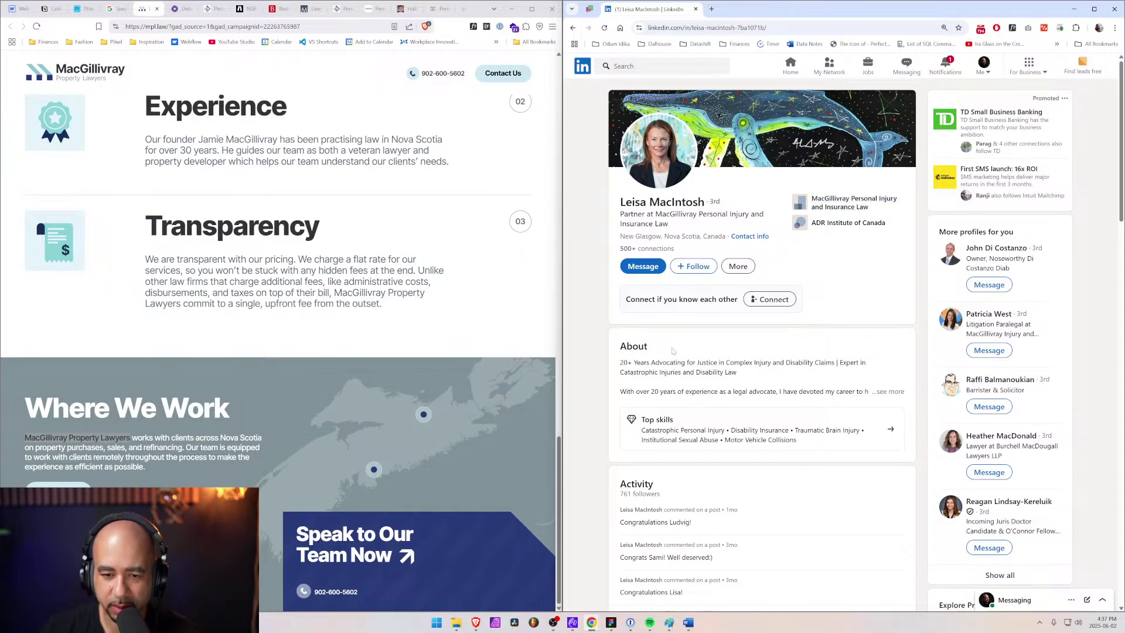
Expand and read the full description of the partner's Partner role
{"action": "scroll", "coordinate": [653, 352], "scroll_direction": "down", "scroll_amount": 3}
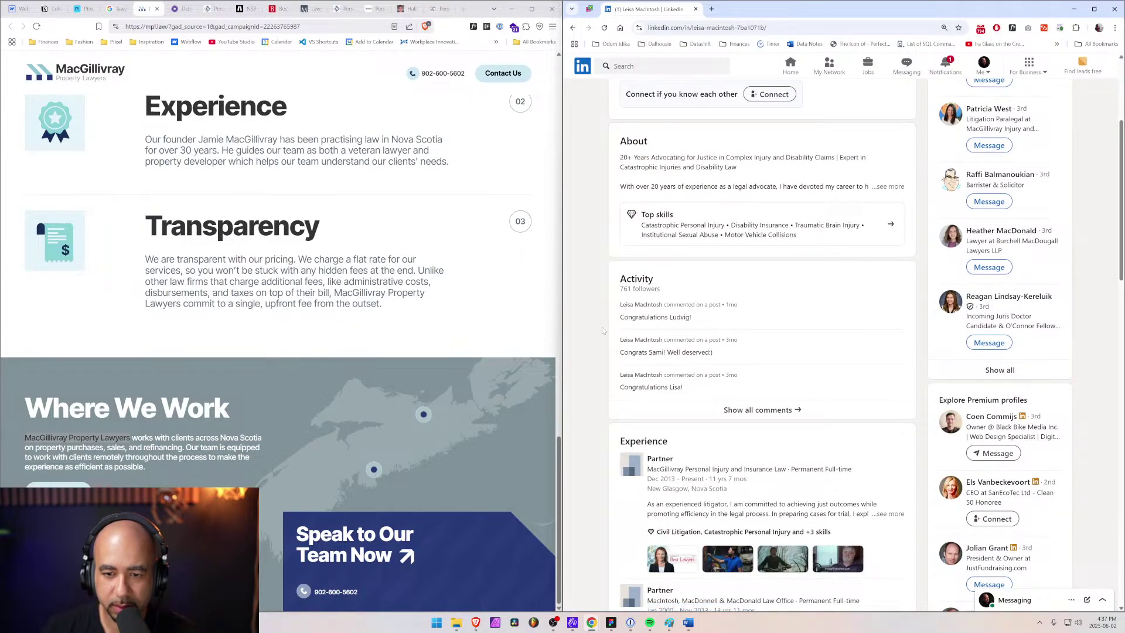
{"action": "scroll", "coordinate": [603, 331], "scroll_direction": "down", "scroll_amount": 3}
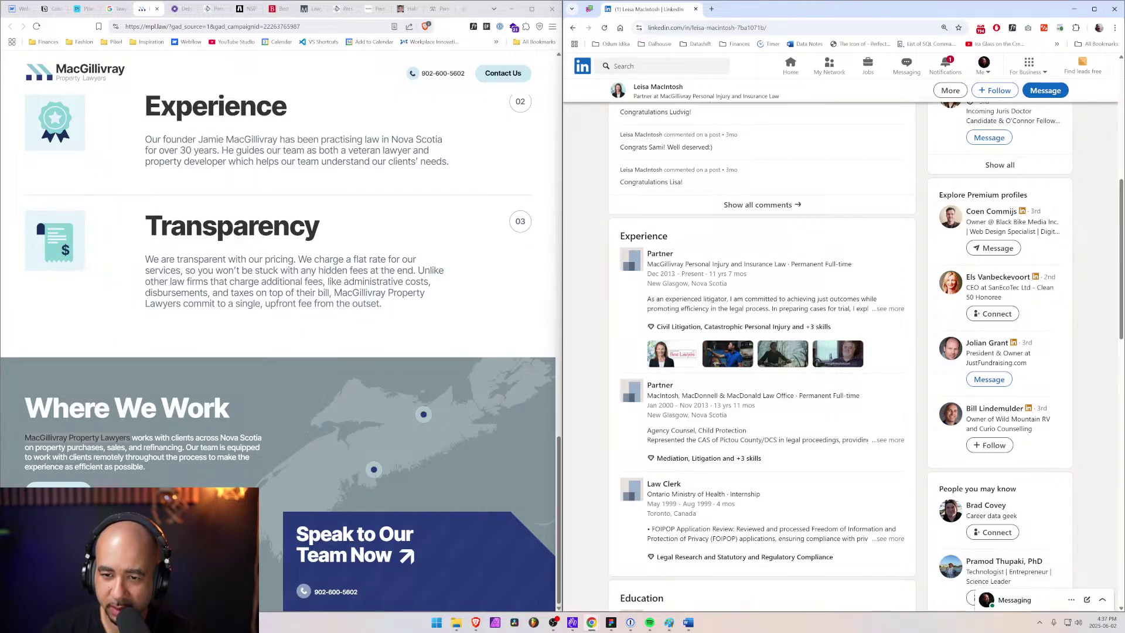
{"action": "left_click", "coordinate": [891, 310]}
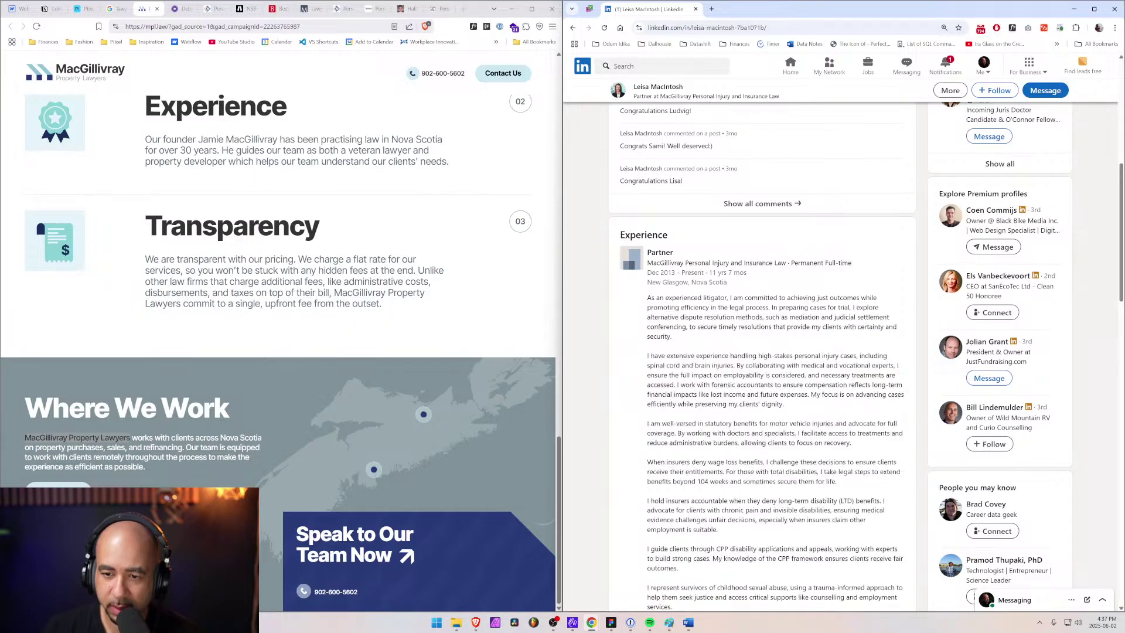
{"action": "scroll", "coordinate": [709, 355], "scroll_direction": "down", "scroll_amount": 2}
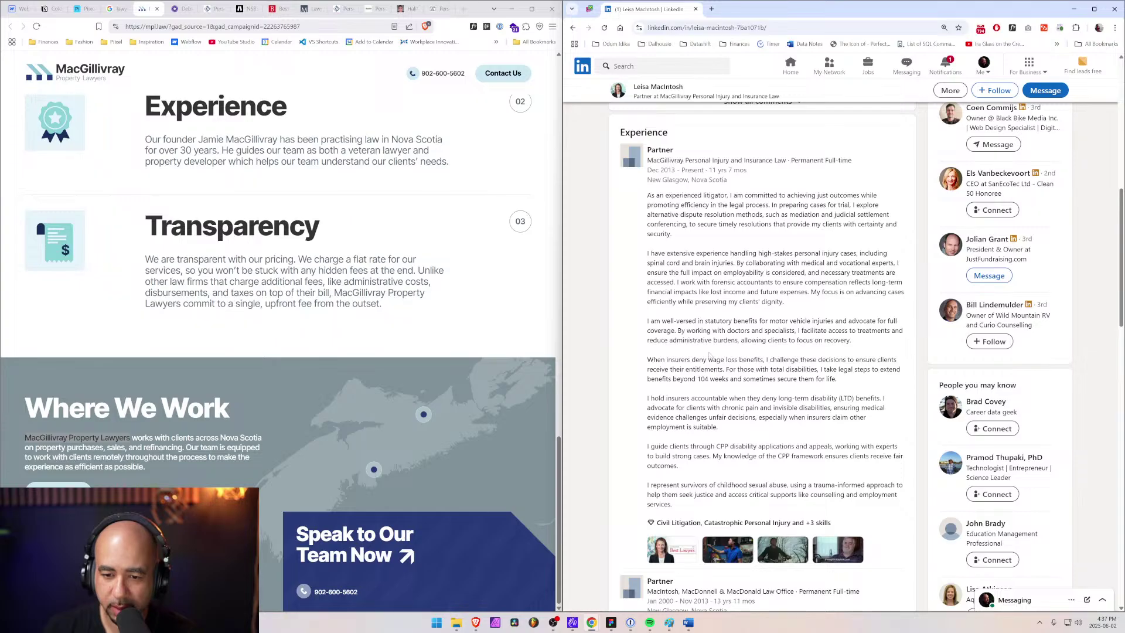
{"action": "scroll", "coordinate": [762, 354], "scroll_direction": "down", "scroll_amount": 2}
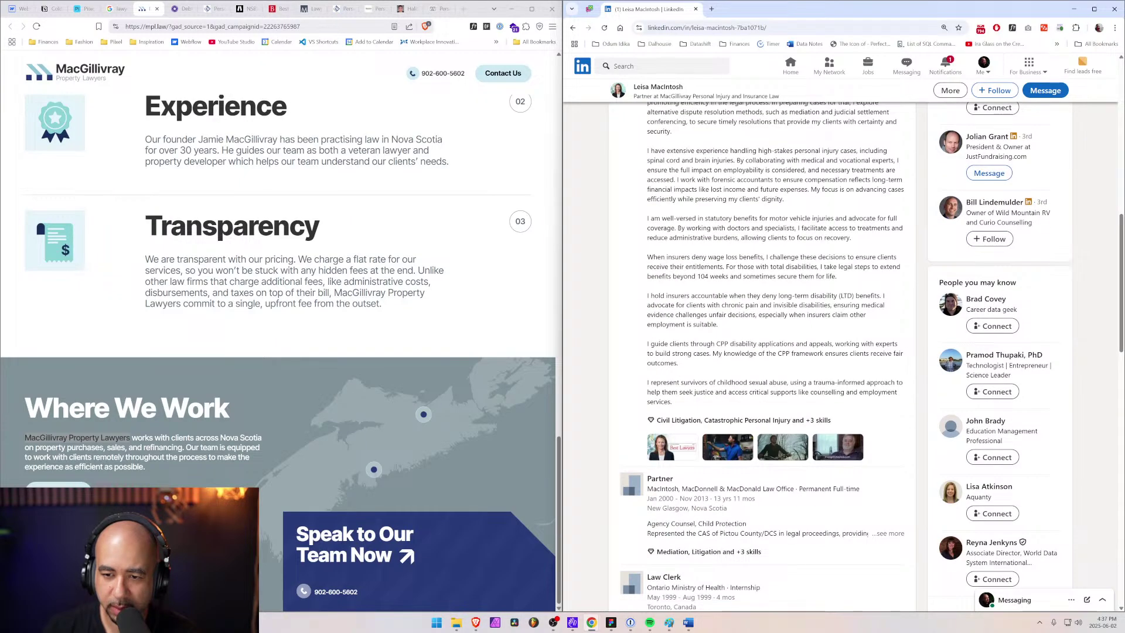
{"action": "left_click_drag", "start_coordinate": [648, 384], "coordinate": [862, 393]}
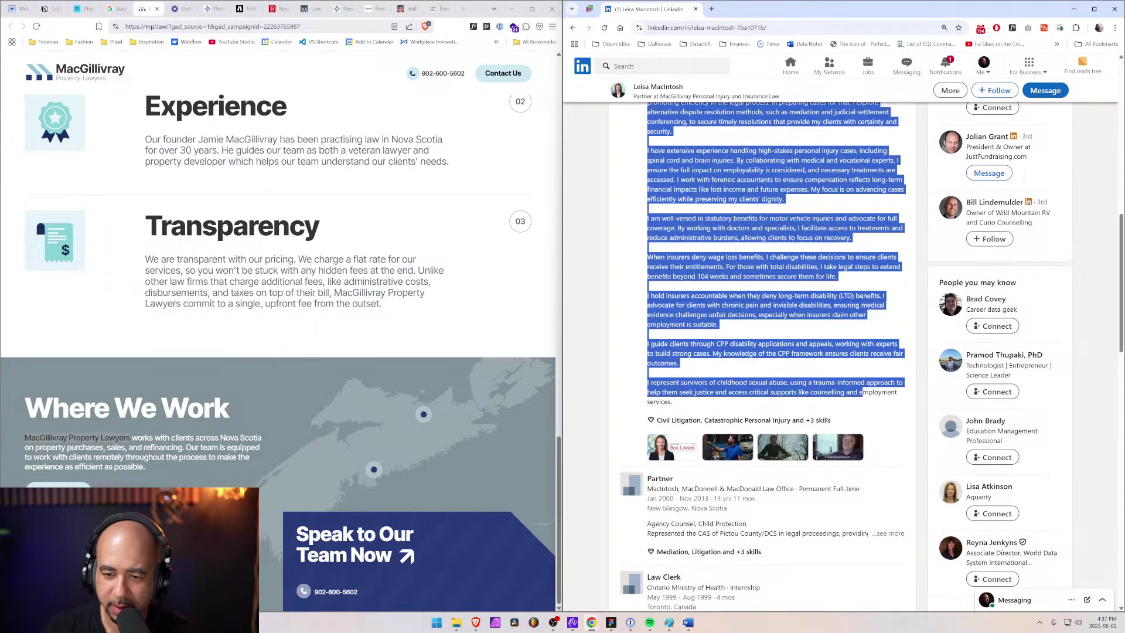
{"action": "left_click", "coordinate": [862, 393]}
Go to the MacGillivray Injury and Insurance Law company page from the partner's profile
{"action": "scroll", "coordinate": [862, 392], "scroll_direction": "up", "scroll_amount": 2}
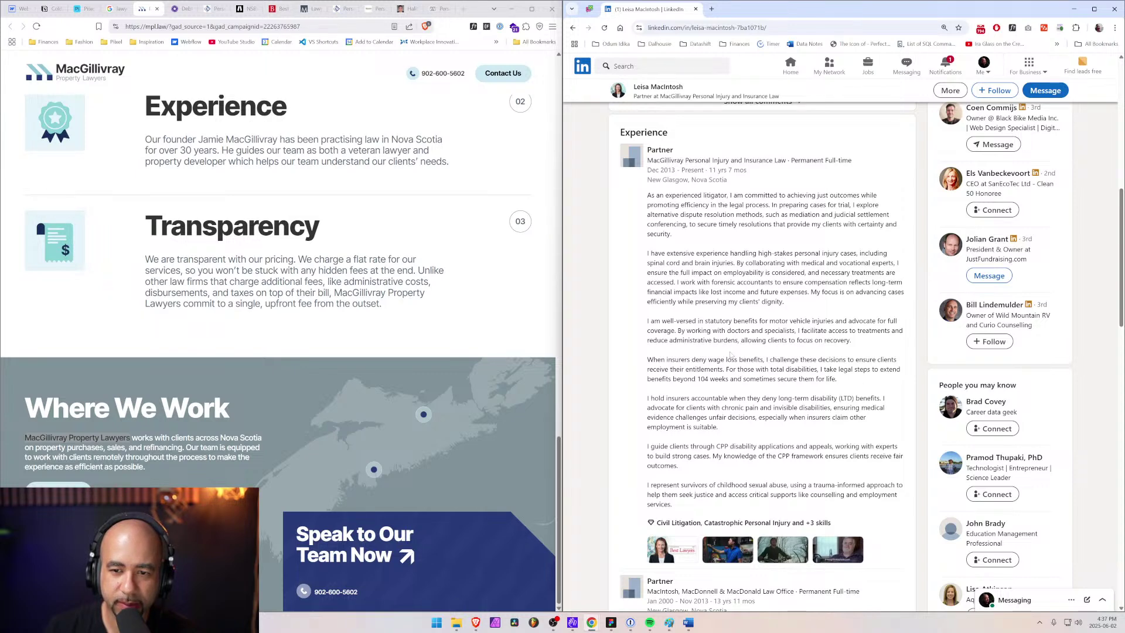
{"action": "scroll", "coordinate": [792, 246], "scroll_direction": "up", "scroll_amount": 10}
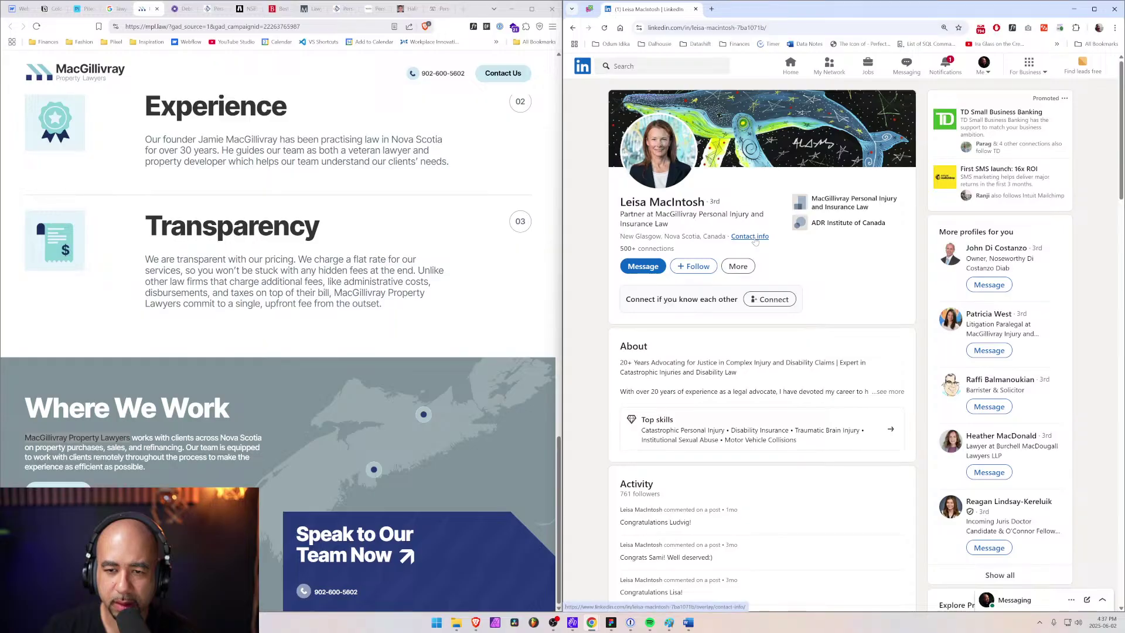
{"action": "scroll", "coordinate": [754, 240], "scroll_direction": "down", "scroll_amount": 10}
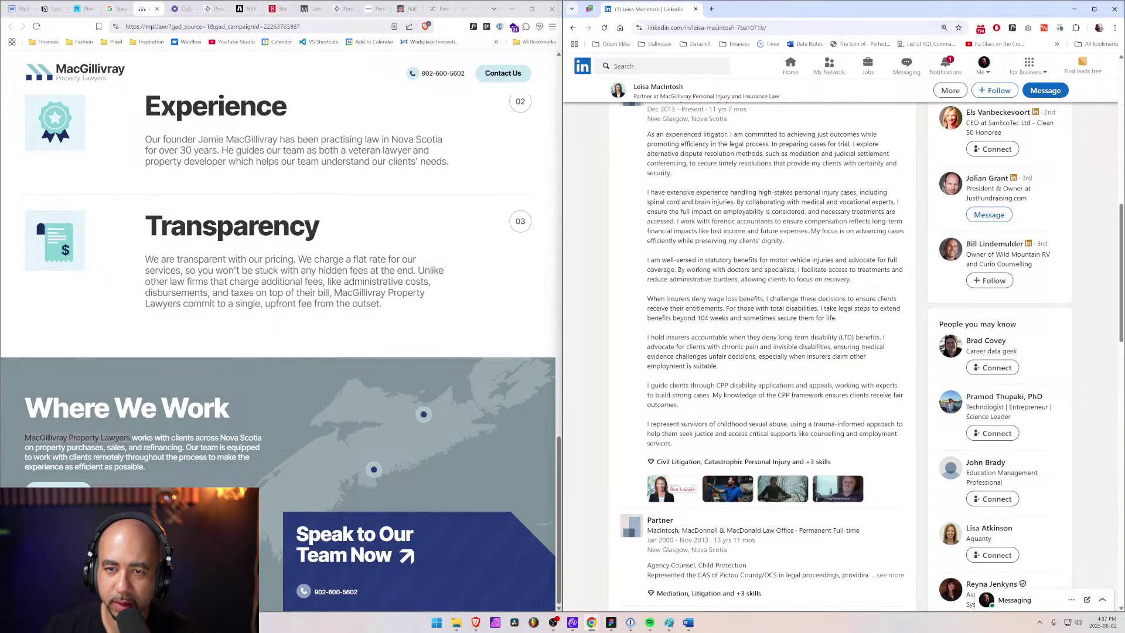
{"action": "scroll", "coordinate": [703, 287], "scroll_direction": "up", "scroll_amount": 10}
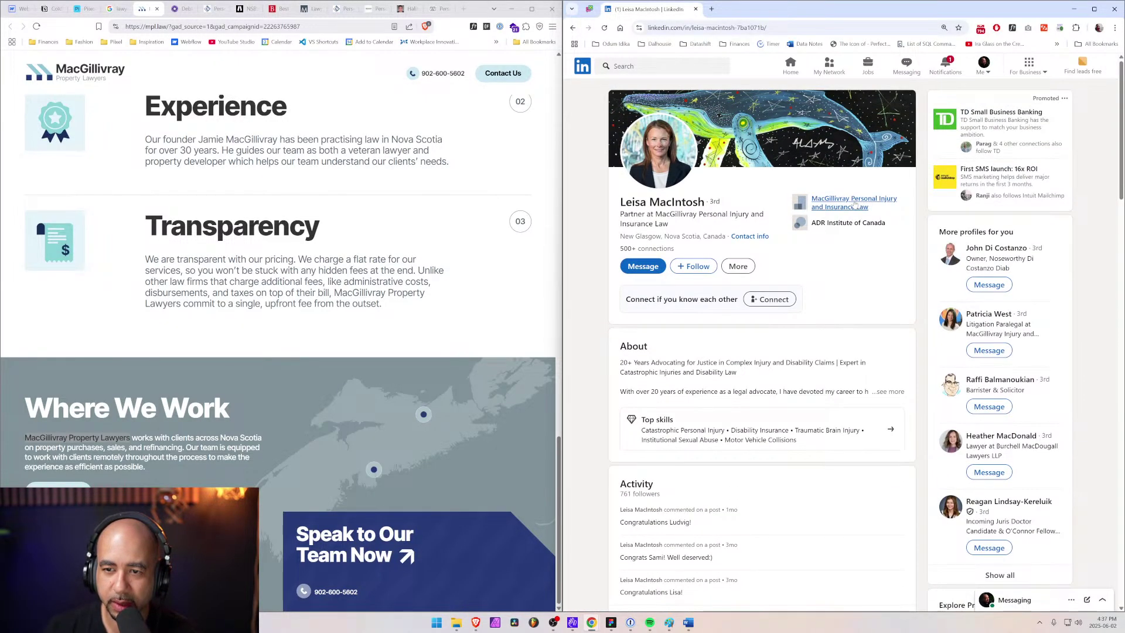
{"action": "scroll", "coordinate": [855, 203], "scroll_direction": "down", "scroll_amount": 6}
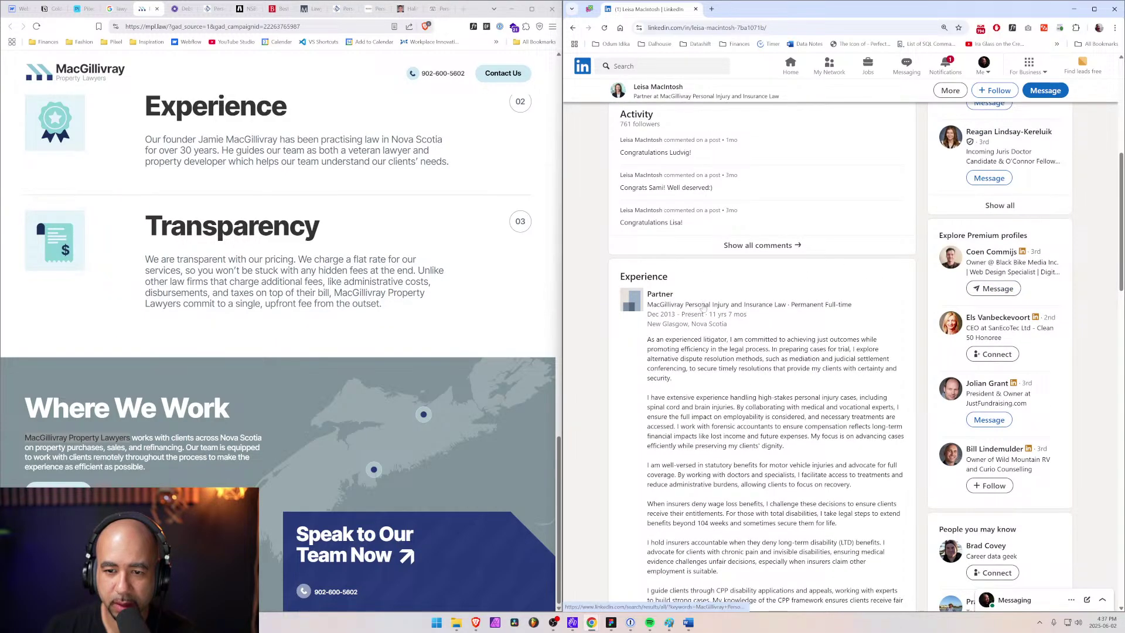
{"action": "left_click", "coordinate": [702, 304]}
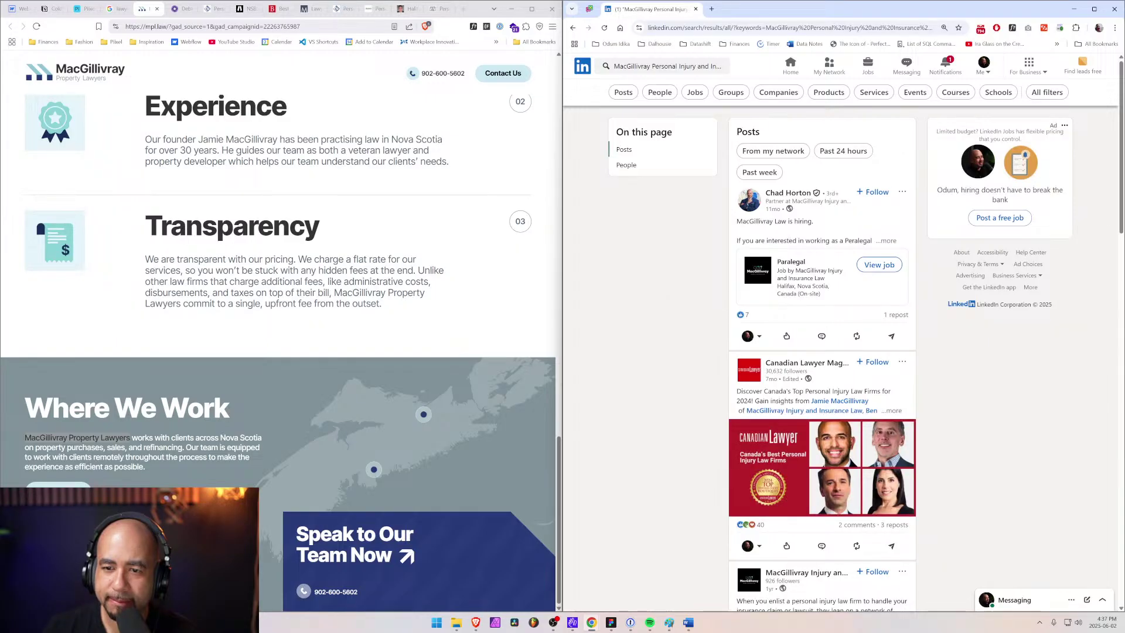
{"action": "left_click", "coordinate": [779, 410]}
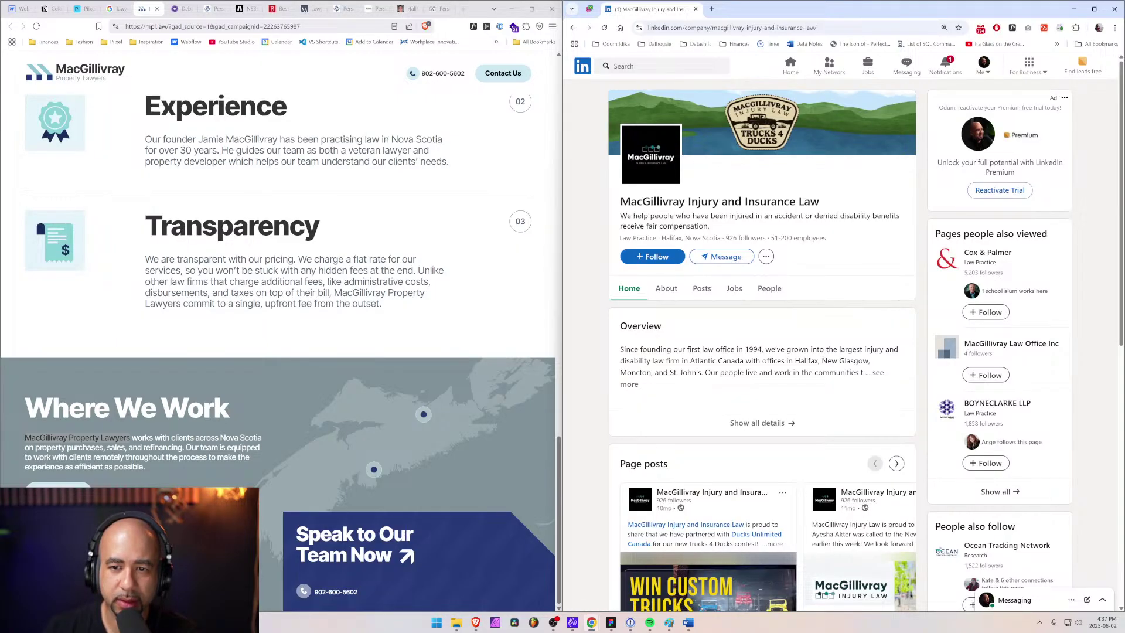
Show the People page listing MacGillivray Injury and Insurance Law's 104 members
{"action": "left_click", "coordinate": [771, 288]}
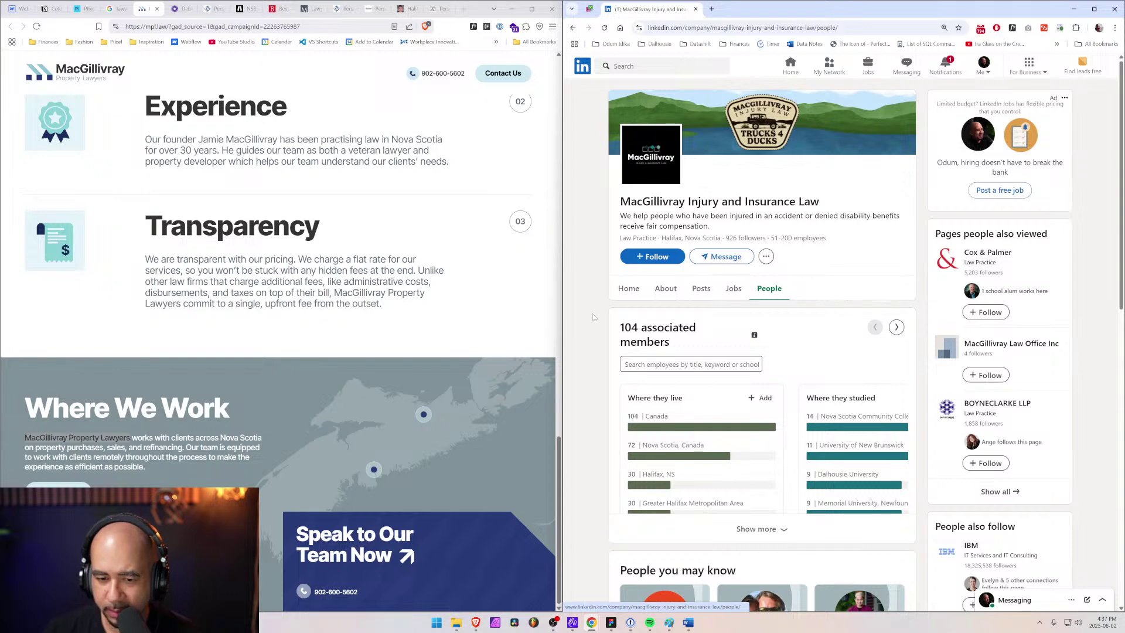
{"action": "scroll", "coordinate": [592, 317], "scroll_direction": "down", "scroll_amount": 3}
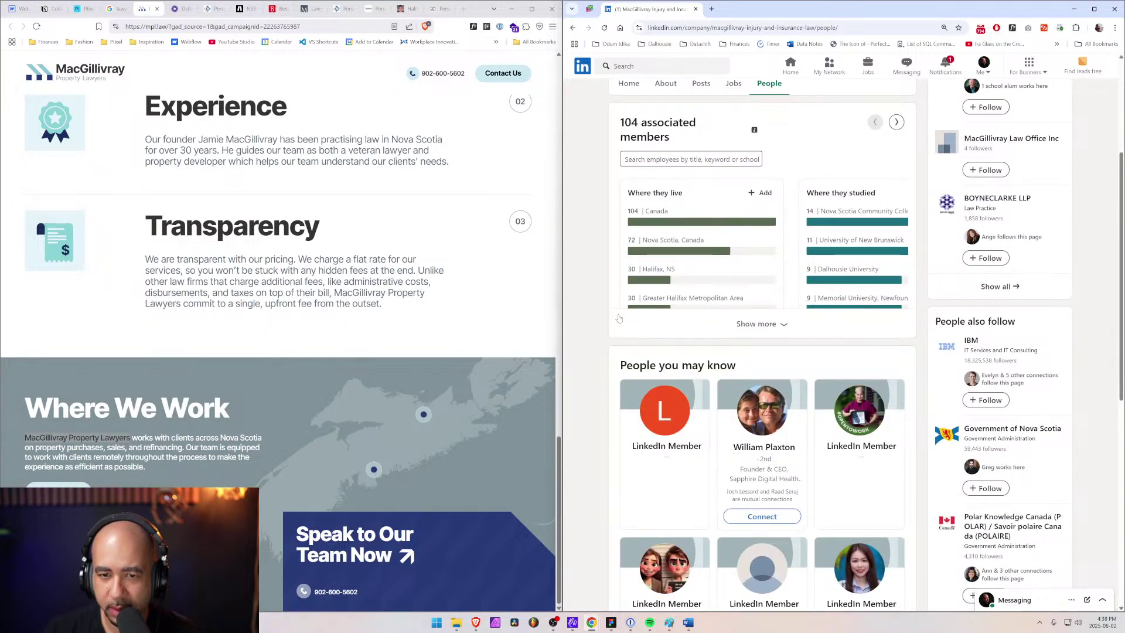
{"action": "scroll", "coordinate": [616, 318], "scroll_direction": "up", "scroll_amount": 2}
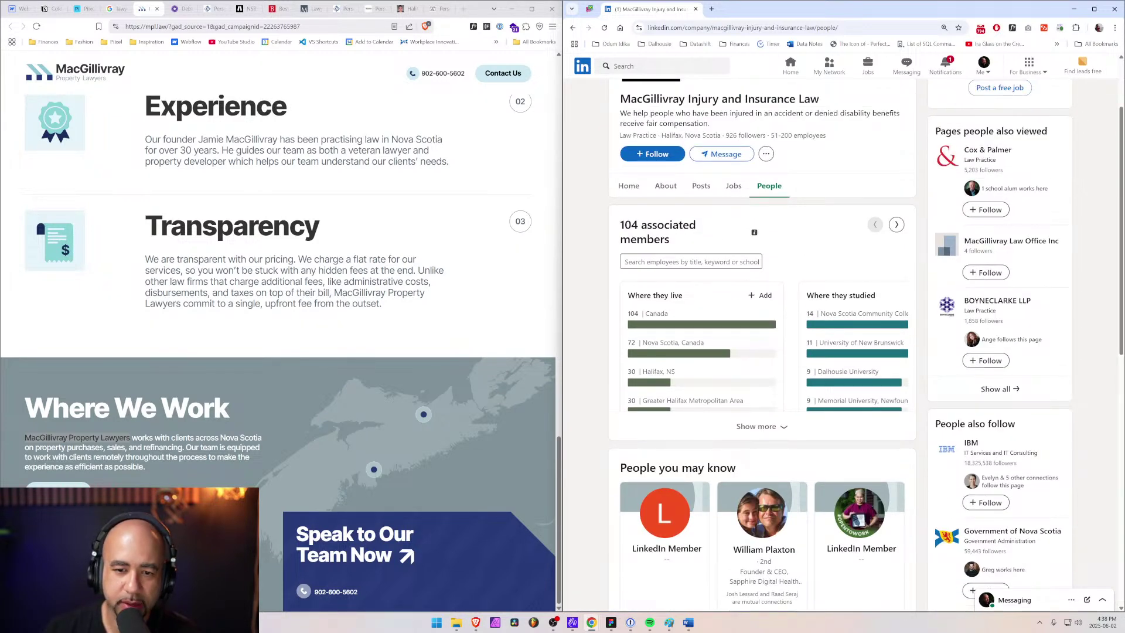
{"action": "scroll", "coordinate": [674, 304], "scroll_direction": "up", "scroll_amount": 2}
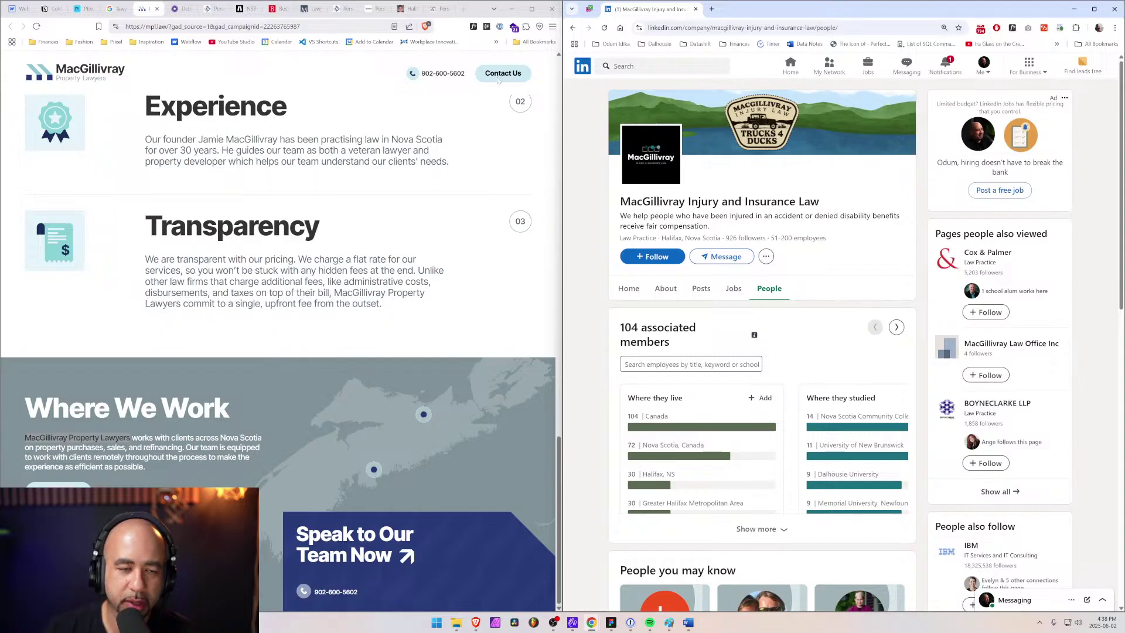
Set the third prospect's size to Large (49+) and category to Lawyers
{"action": "left_click", "coordinate": [87, 13]}
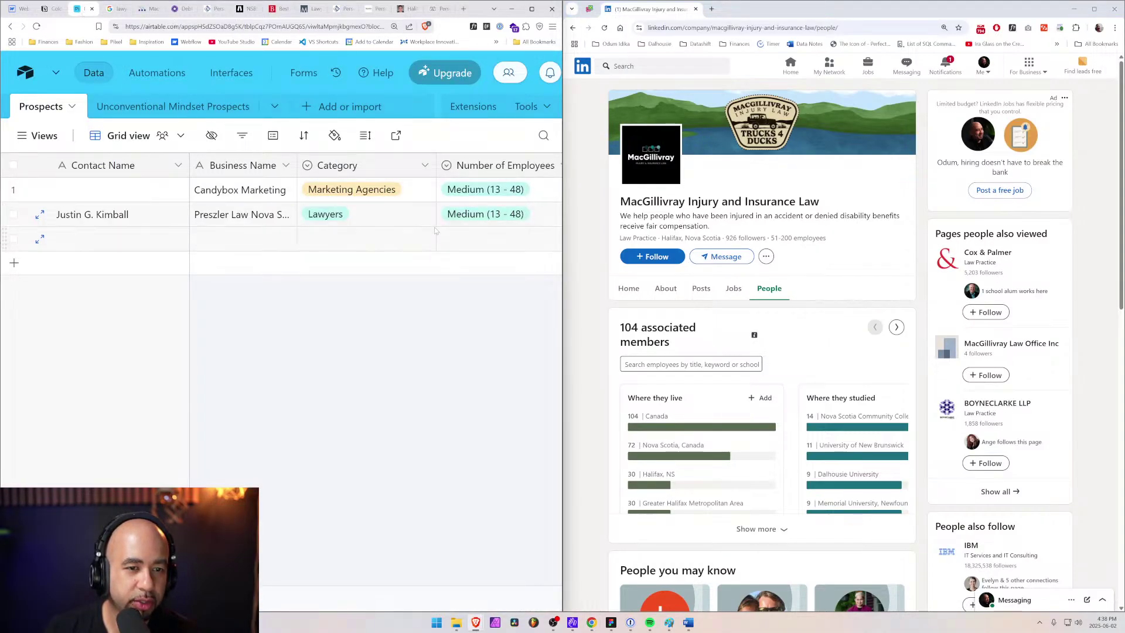
{"action": "left_click", "coordinate": [518, 219]}
{"action": "left_click", "coordinate": [451, 241]}
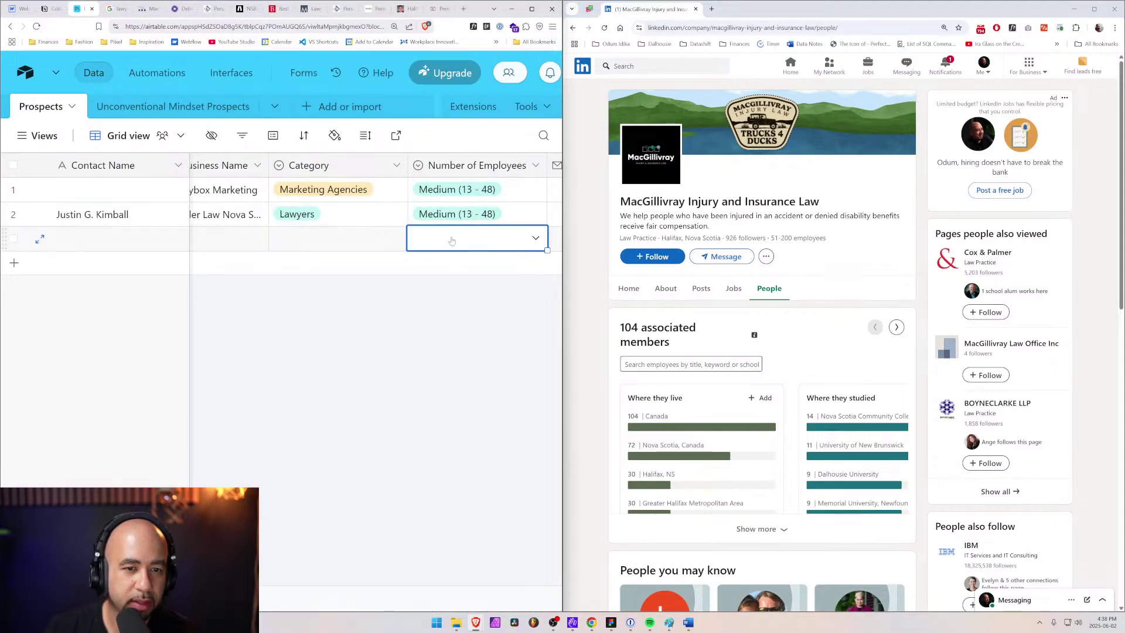
{"action": "left_click", "coordinate": [523, 245]}
{"action": "left_click", "coordinate": [460, 404]}
{"action": "key", "text": "Left"}
{"action": "key", "text": "Return"}
{"action": "left_click", "coordinate": [319, 377]}
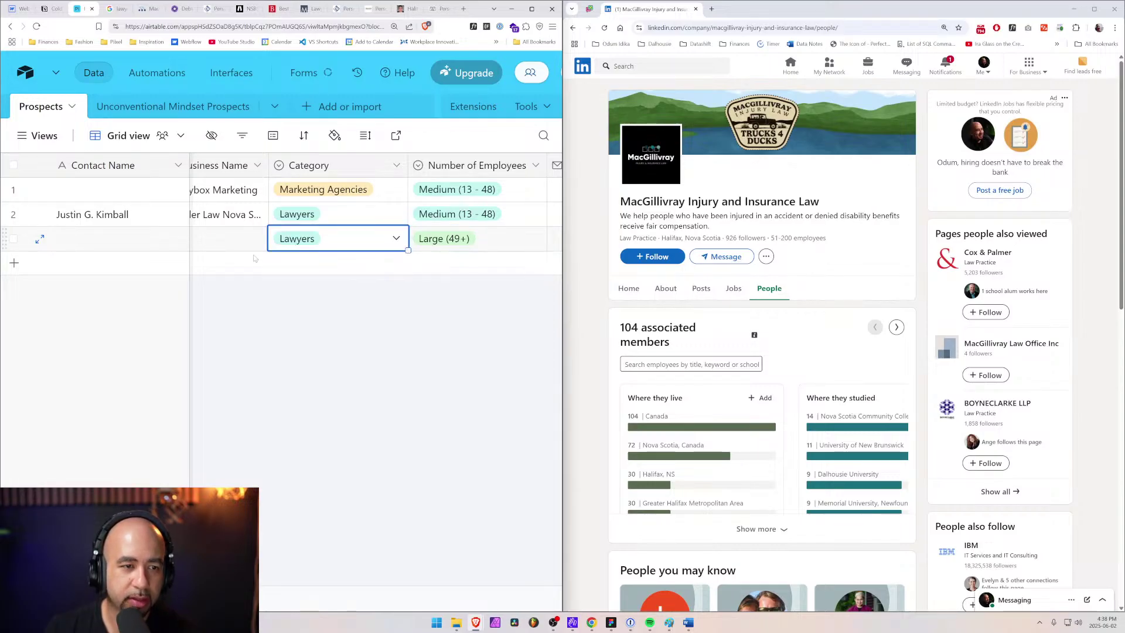
Enter 'MacGillivray Injury and Insurance Law' as row 3's business name
{"action": "left_click", "coordinate": [237, 239]}
{"action": "key", "text": "Return"}
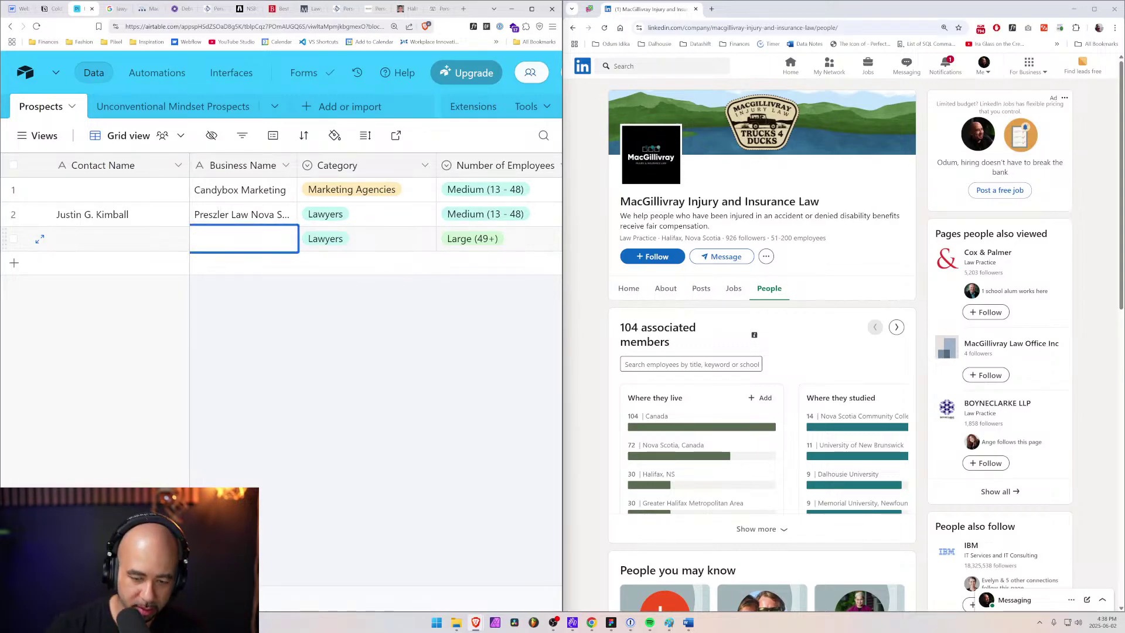
{"action": "type", "text": "MacGill"}
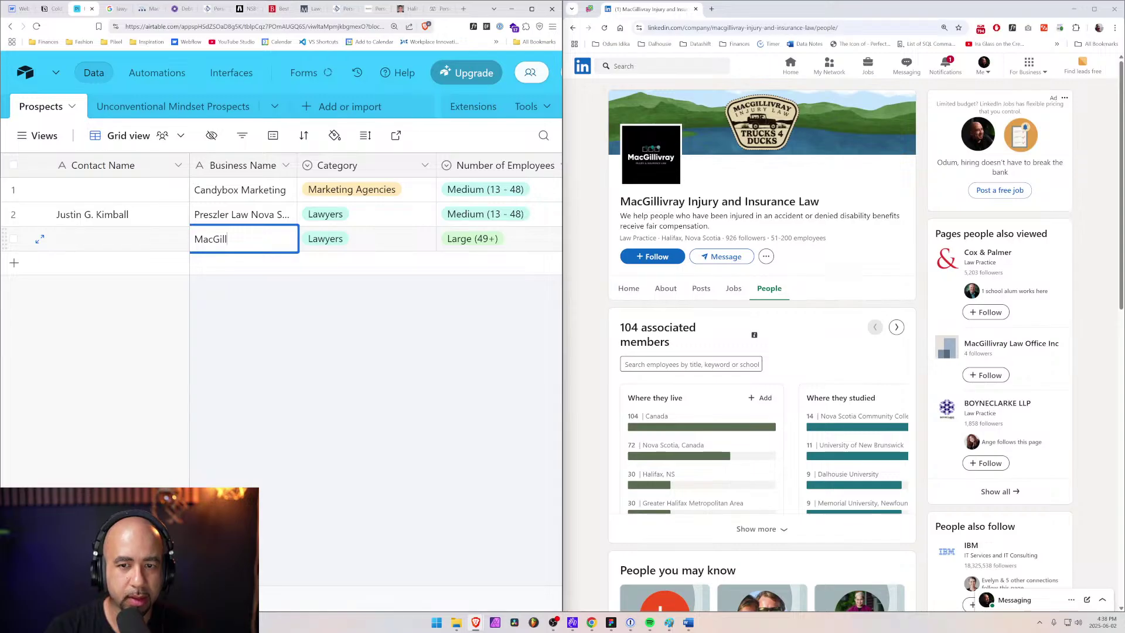
{"action": "type", "text": "ivray Inj"}
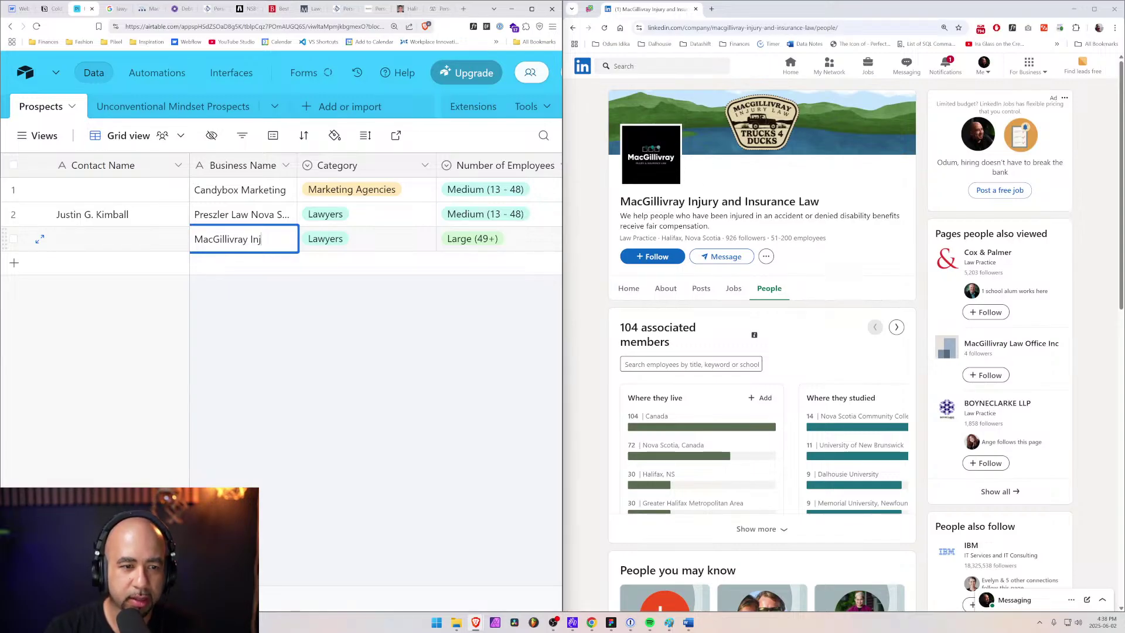
{"action": "type", "text": "ury and"}
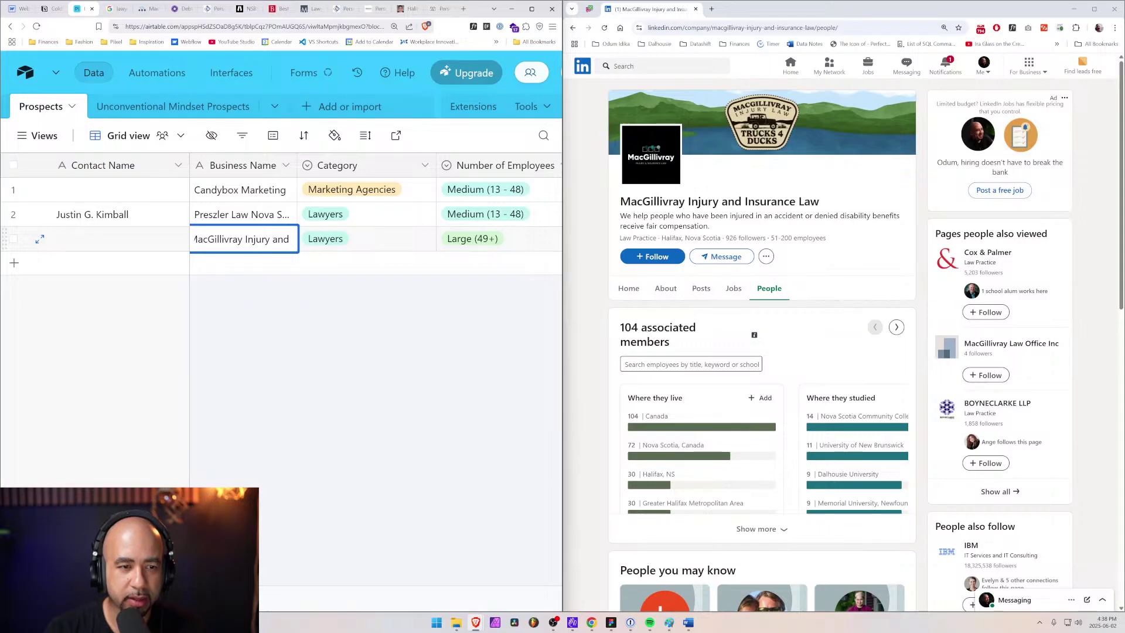
{"action": "type", "text": " Insurance Law"}
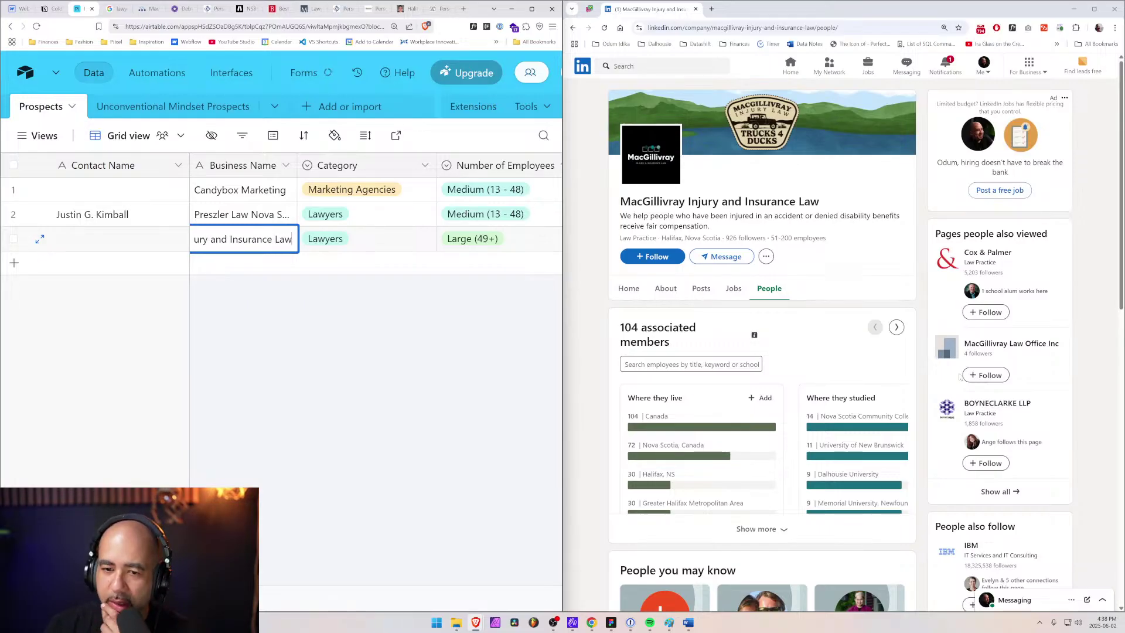
{"action": "left_click", "coordinate": [821, 349]}
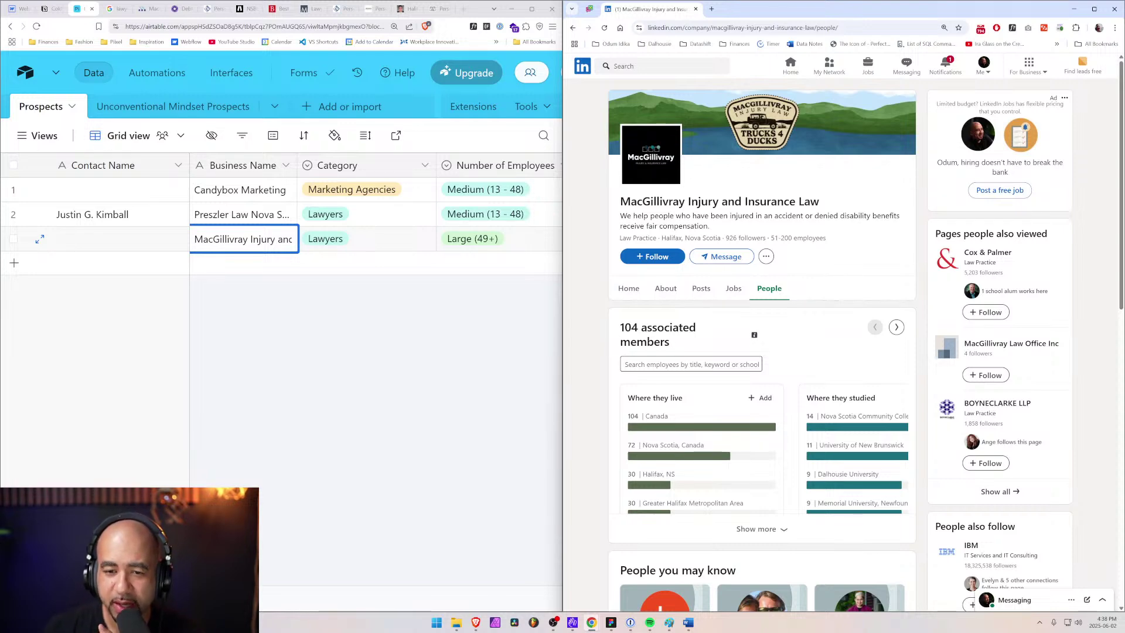
Expand the firm's People section, load more employees, and scan the staff cards
{"action": "scroll", "coordinate": [647, 329], "scroll_direction": "down", "scroll_amount": 3}
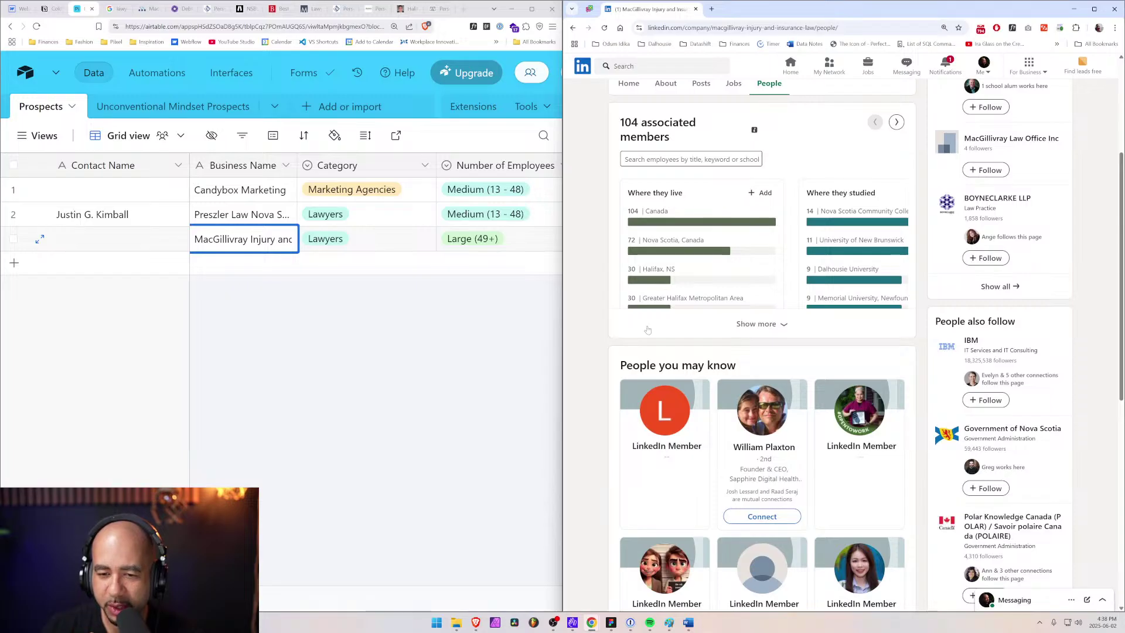
{"action": "left_click", "coordinate": [761, 324]}
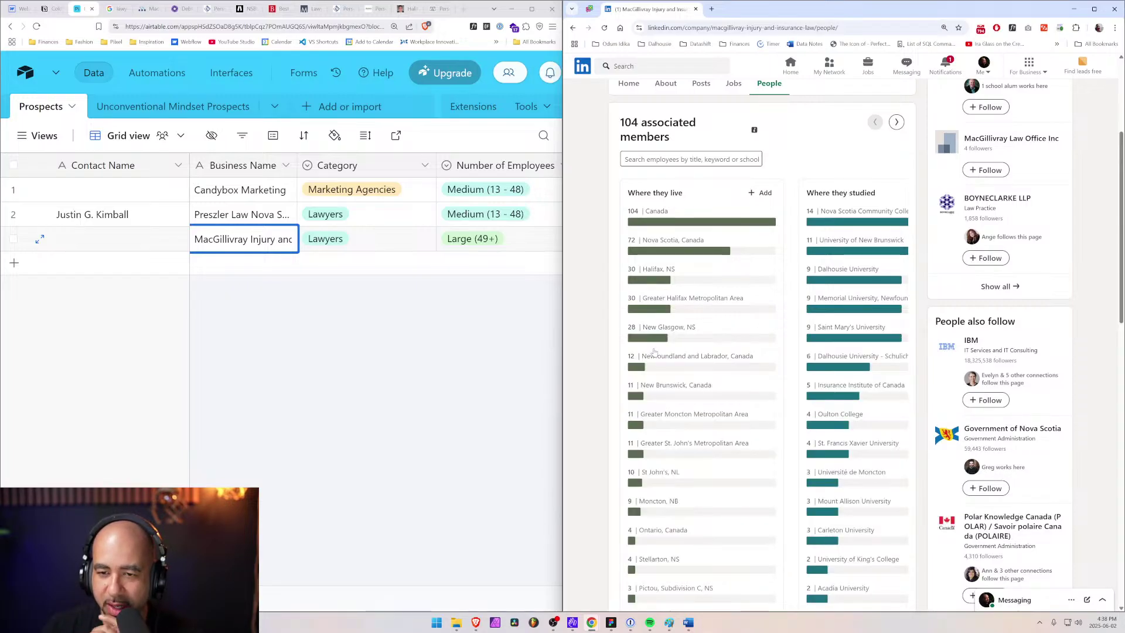
{"action": "scroll", "coordinate": [663, 328], "scroll_direction": "down", "scroll_amount": 15}
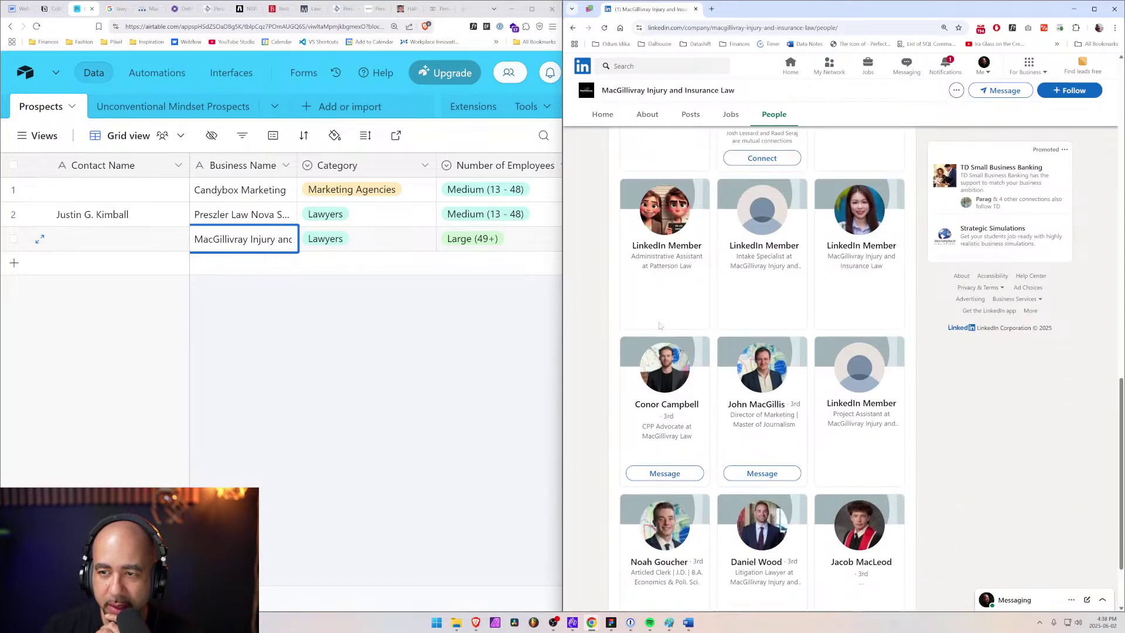
{"action": "left_click", "coordinate": [638, 564]}
{"action": "scroll", "coordinate": [613, 384], "scroll_direction": "up", "scroll_amount": 5}
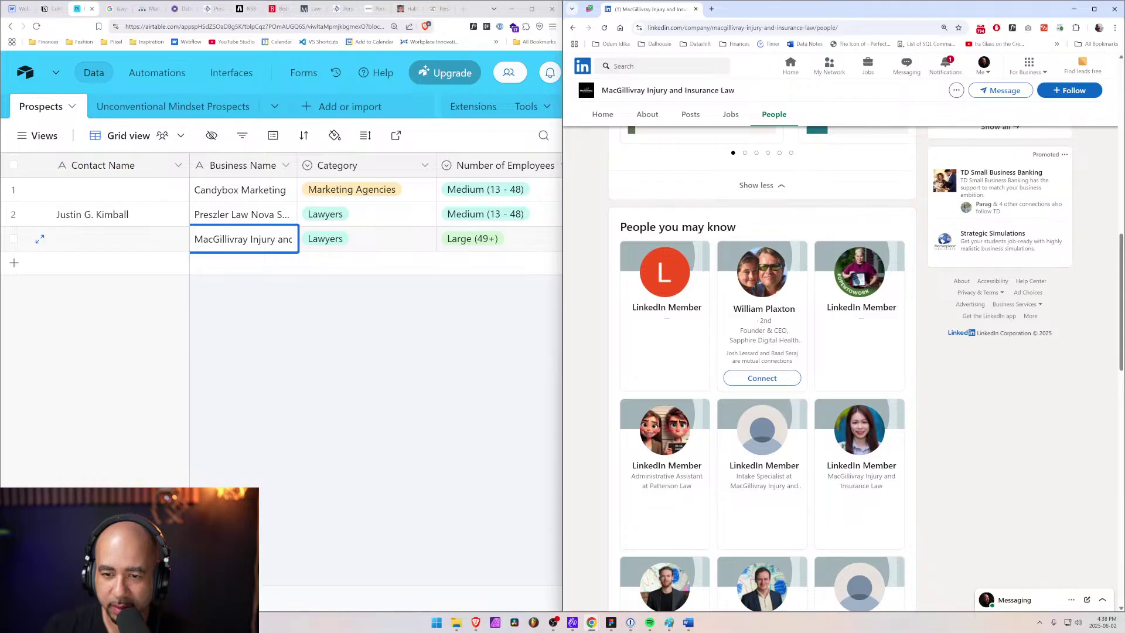
{"action": "scroll", "coordinate": [685, 353], "scroll_direction": "up", "scroll_amount": 3}
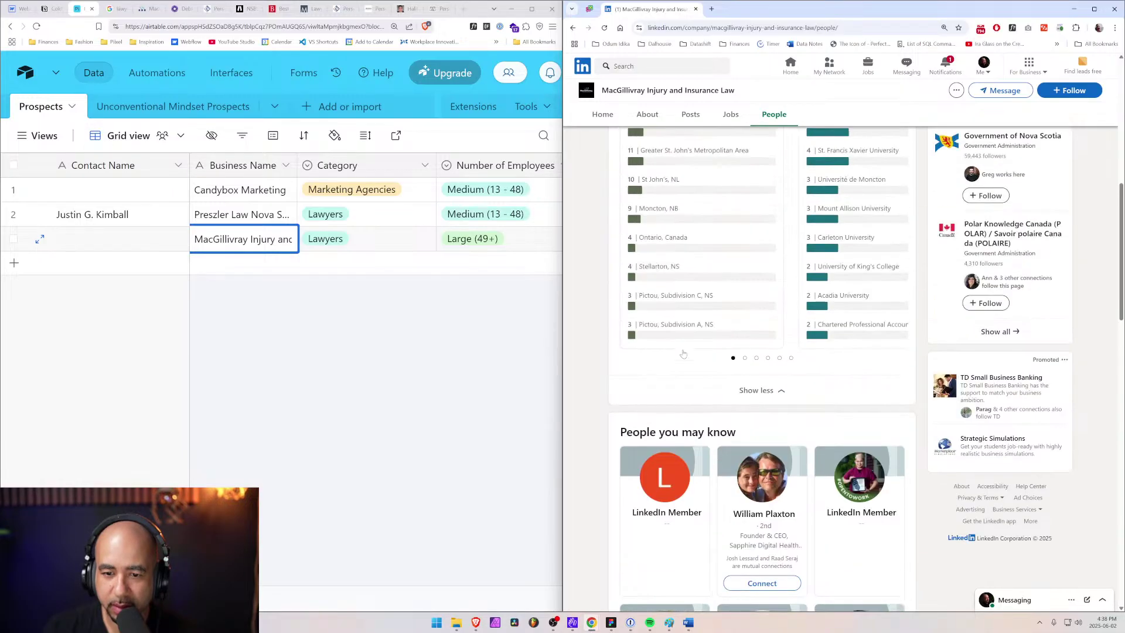
{"action": "scroll", "coordinate": [732, 451], "scroll_direction": "up", "scroll_amount": 3}
{"action": "scroll", "coordinate": [731, 450], "scroll_direction": "down", "scroll_amount": 6}
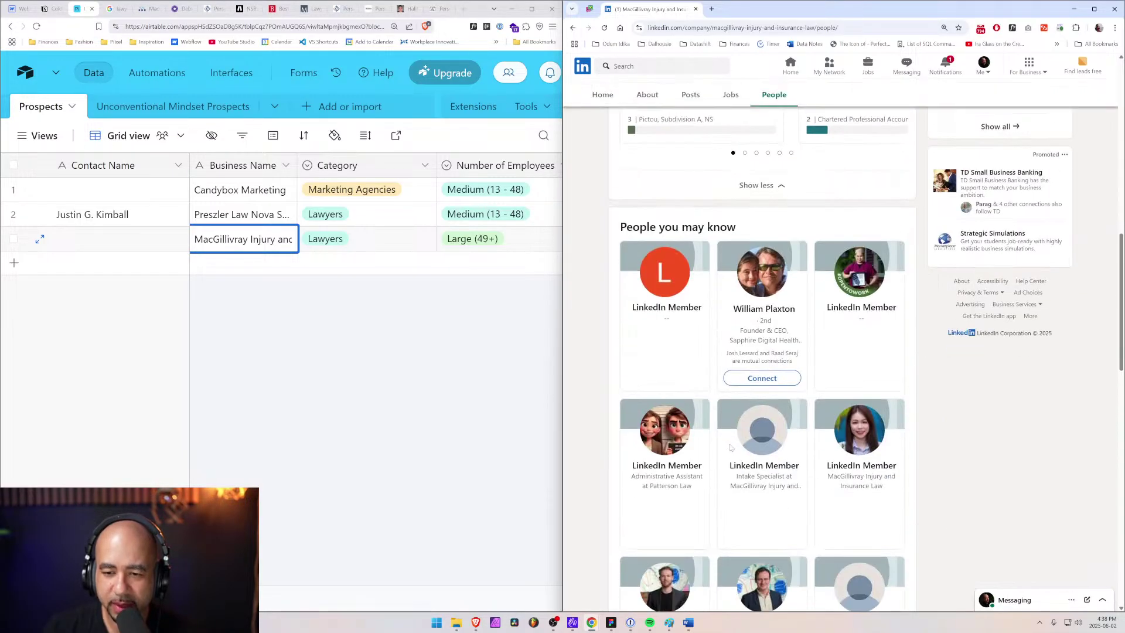
{"action": "scroll", "coordinate": [753, 397], "scroll_direction": "down", "scroll_amount": 3}
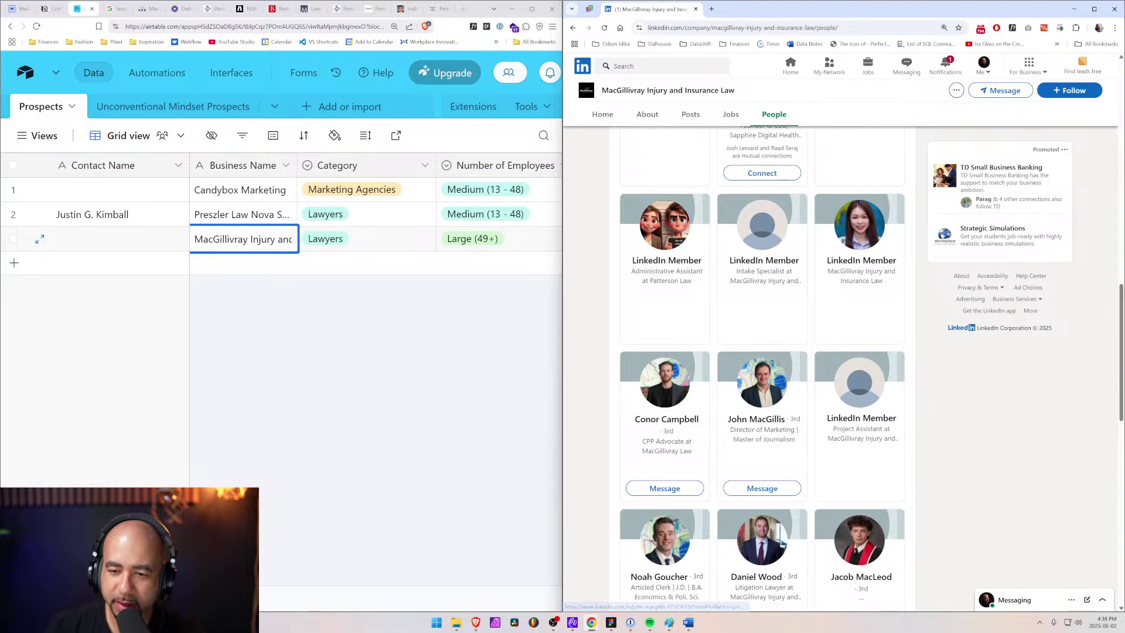
{"action": "left_click", "coordinate": [770, 423]}
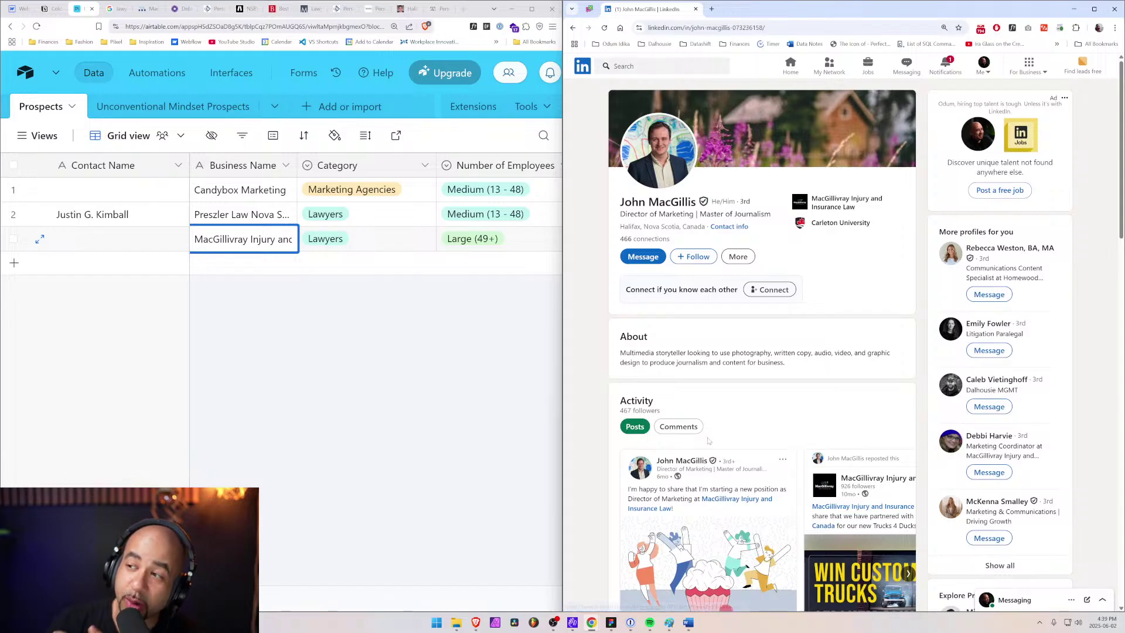
{"action": "scroll", "coordinate": [735, 402], "scroll_direction": "down", "scroll_amount": 3}
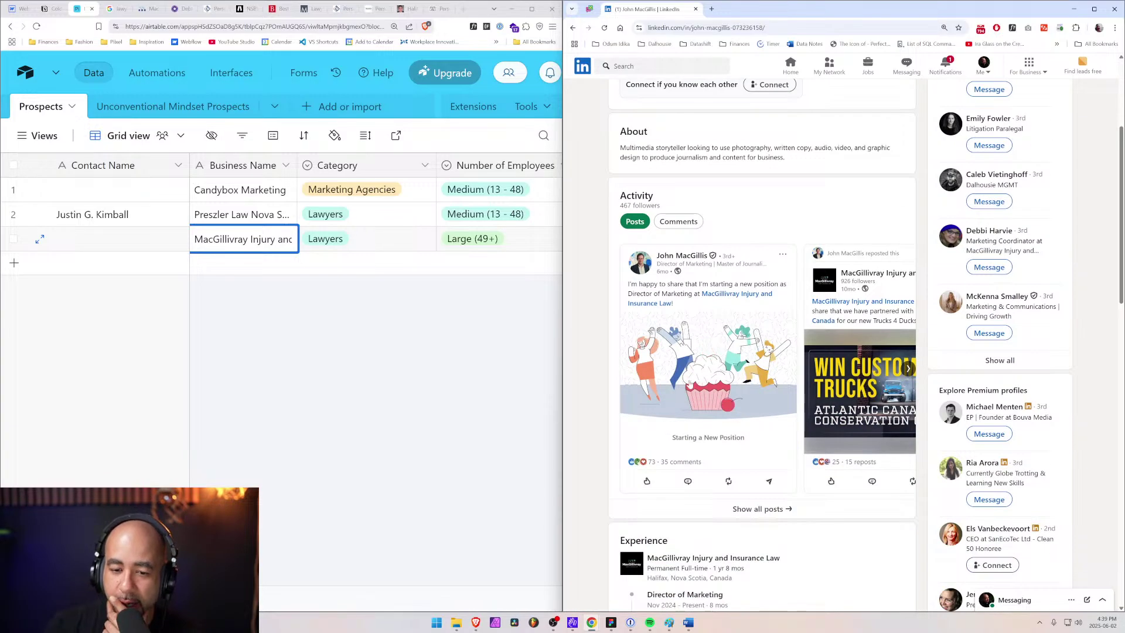
{"action": "scroll", "coordinate": [691, 386], "scroll_direction": "down", "scroll_amount": 3}
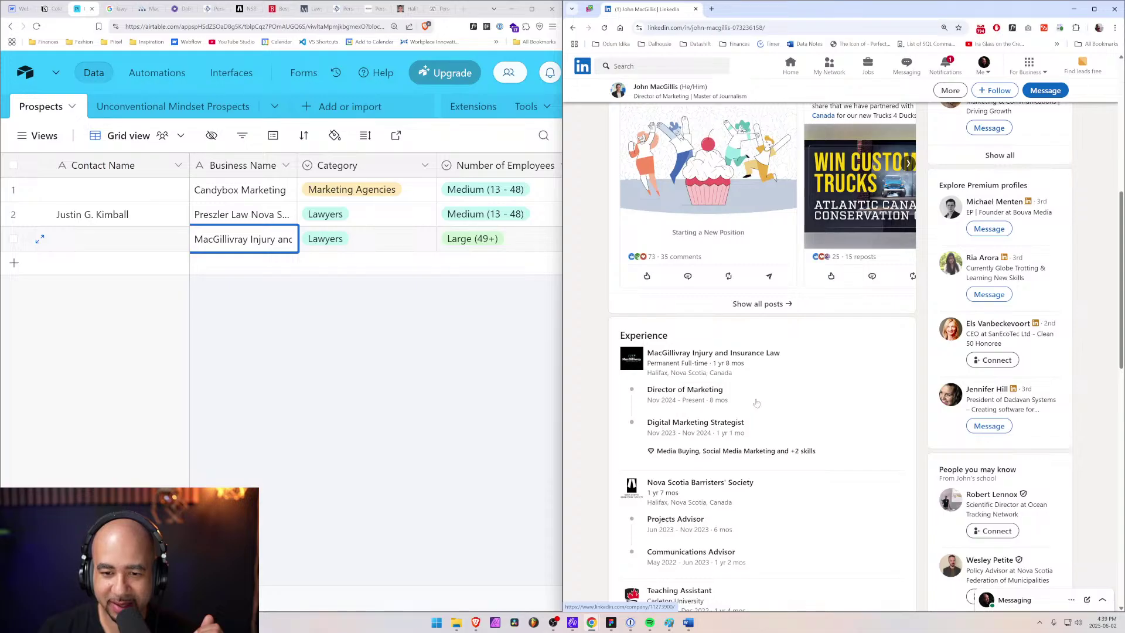
{"action": "scroll", "coordinate": [756, 402], "scroll_direction": "down", "scroll_amount": 5}
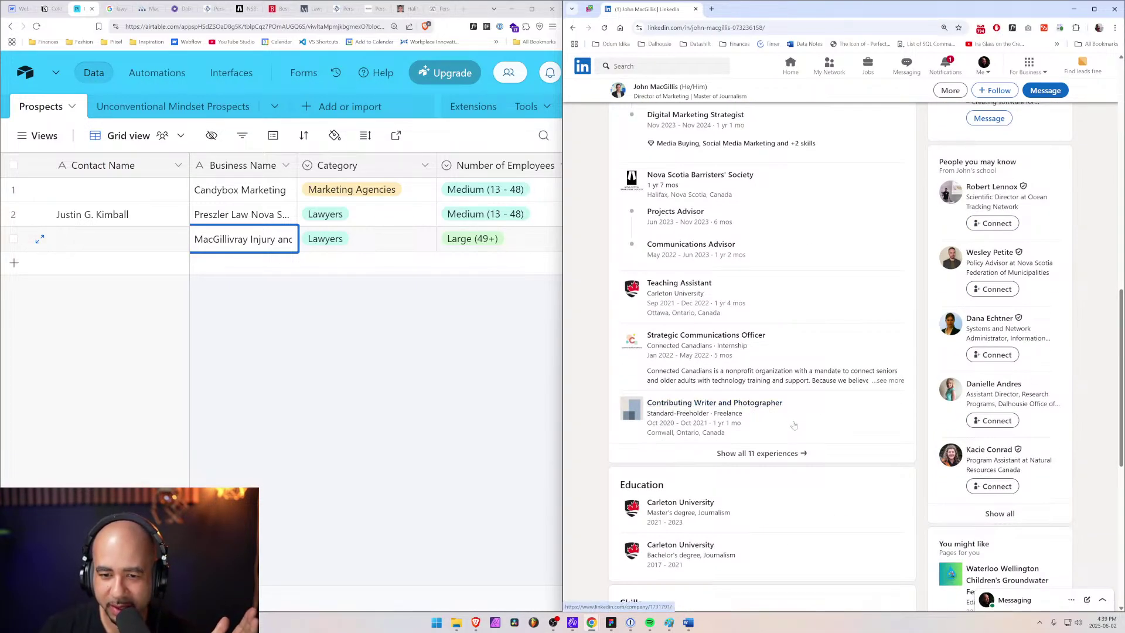
{"action": "scroll", "coordinate": [792, 428], "scroll_direction": "down", "scroll_amount": 3}
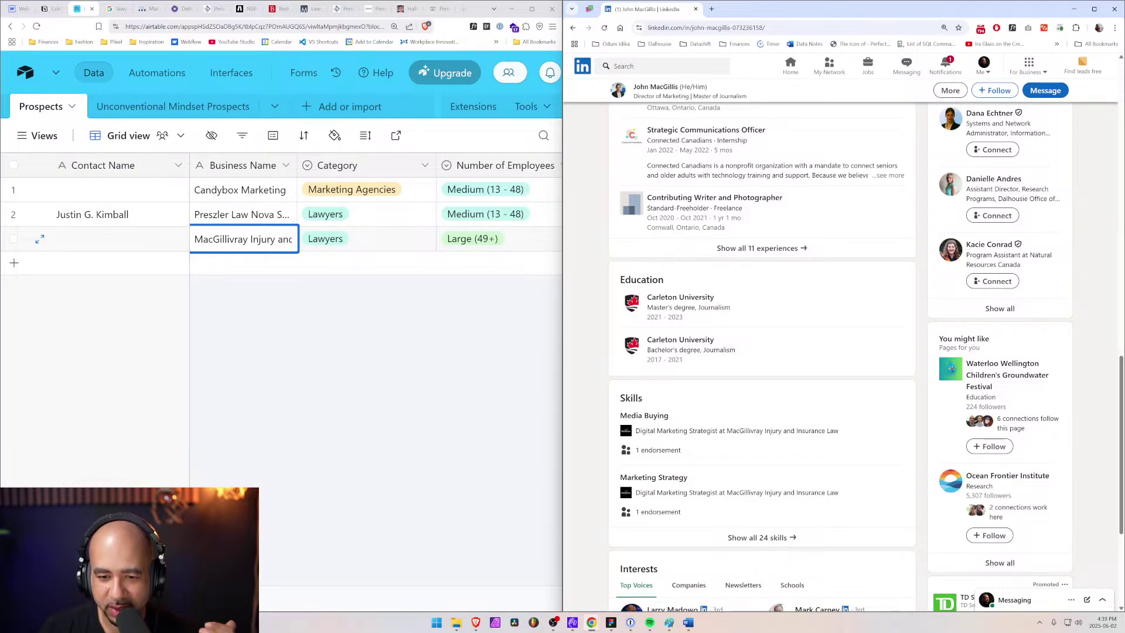
{"action": "scroll", "coordinate": [666, 507], "scroll_direction": "down", "scroll_amount": 2}
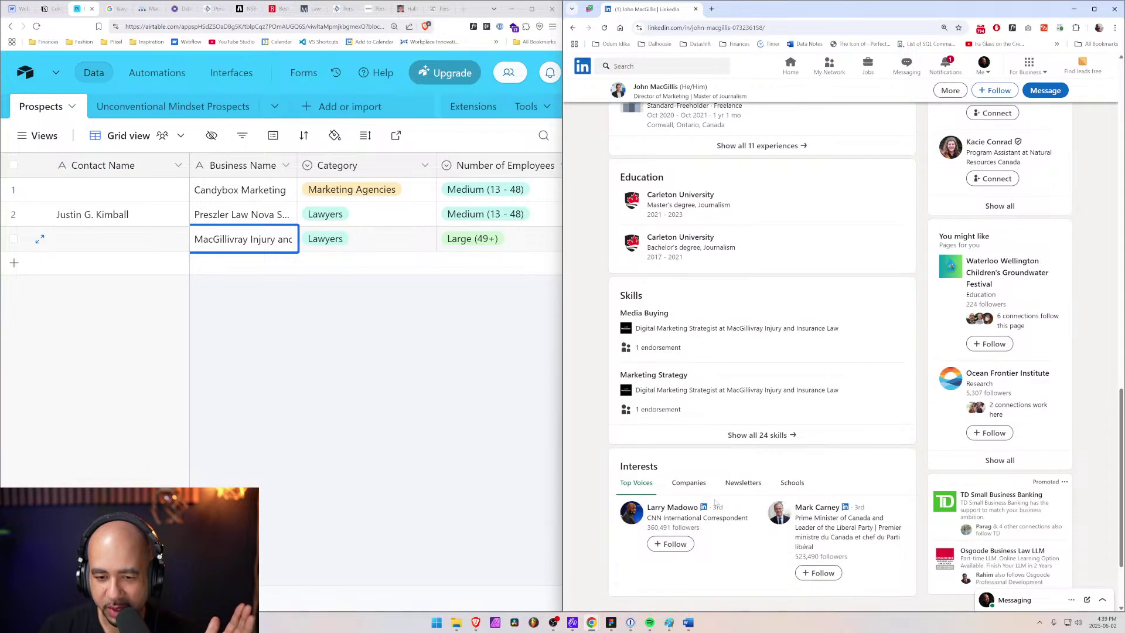
{"action": "scroll", "coordinate": [741, 481], "scroll_direction": "up", "scroll_amount": 2}
{"action": "scroll", "coordinate": [703, 462], "scroll_direction": "down", "scroll_amount": 2}
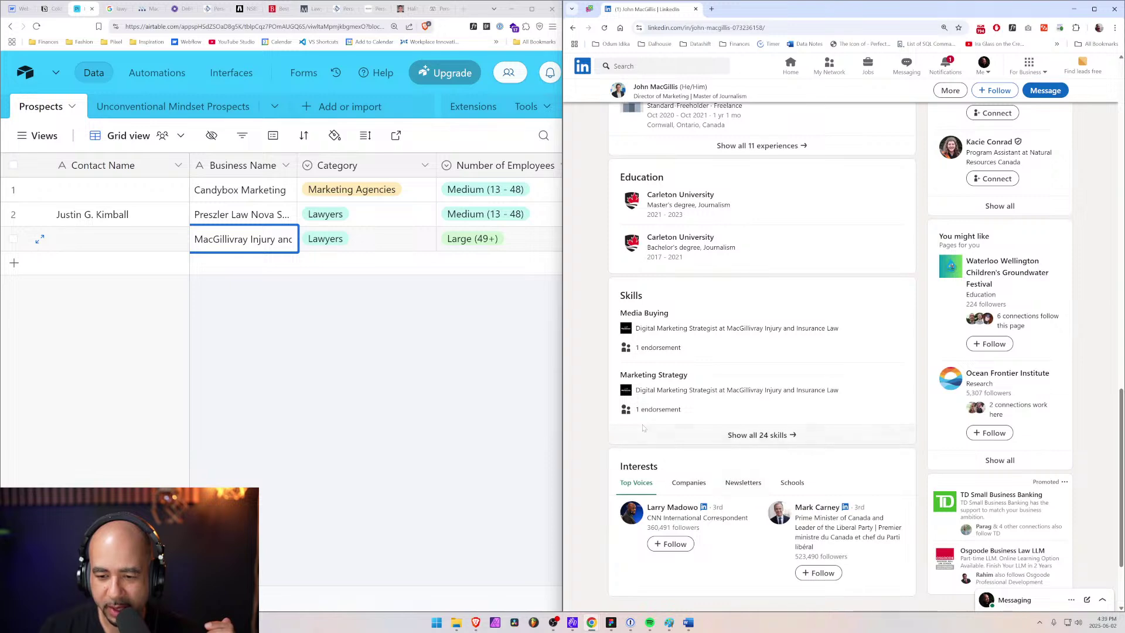
{"action": "scroll", "coordinate": [627, 431], "scroll_direction": "down", "scroll_amount": 2}
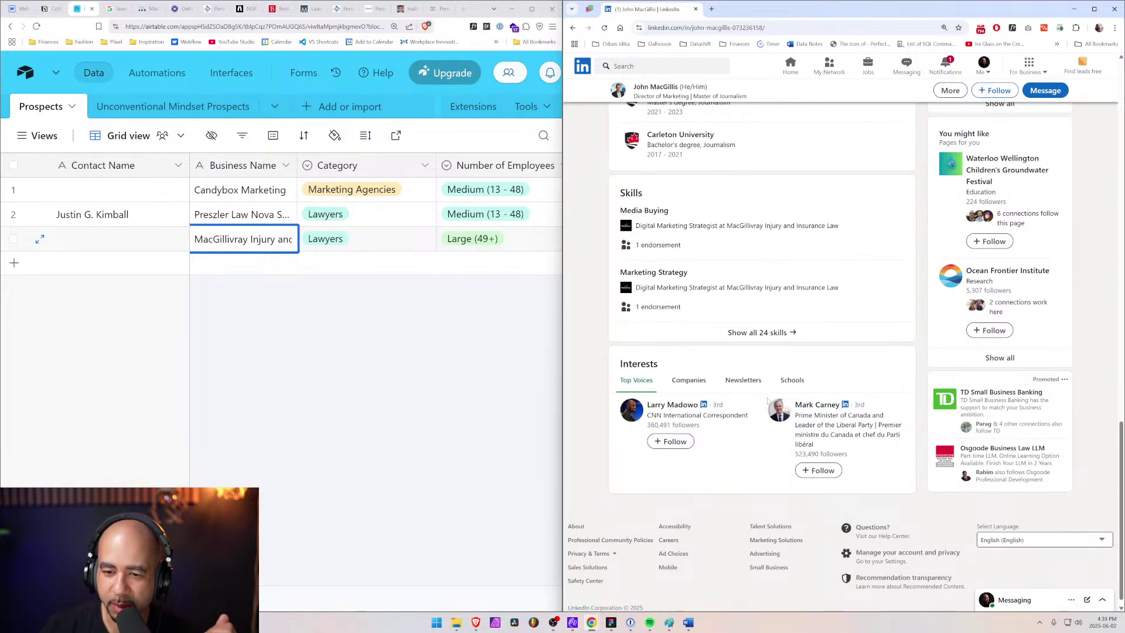
{"action": "scroll", "coordinate": [842, 420], "scroll_direction": "up", "scroll_amount": 7}
{"action": "scroll", "coordinate": [842, 420], "scroll_direction": "up", "scroll_amount": 10}
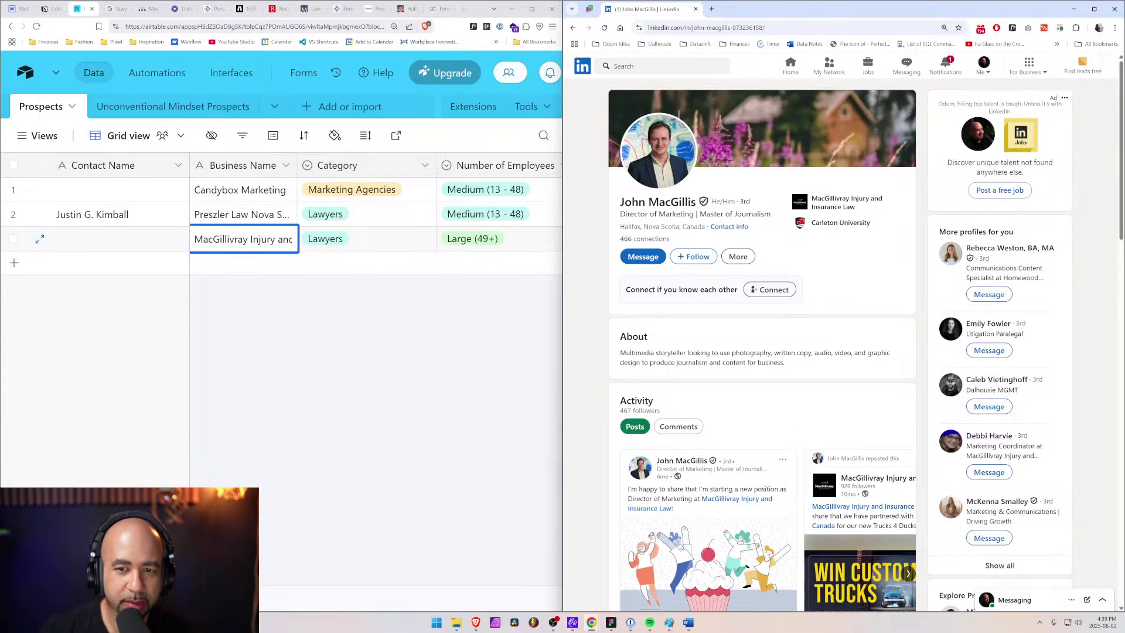
Enter the Director of Marketing's full name as row 3's Contact Name
{"action": "left_click", "coordinate": [173, 240]}
{"action": "key", "text": "Return"}
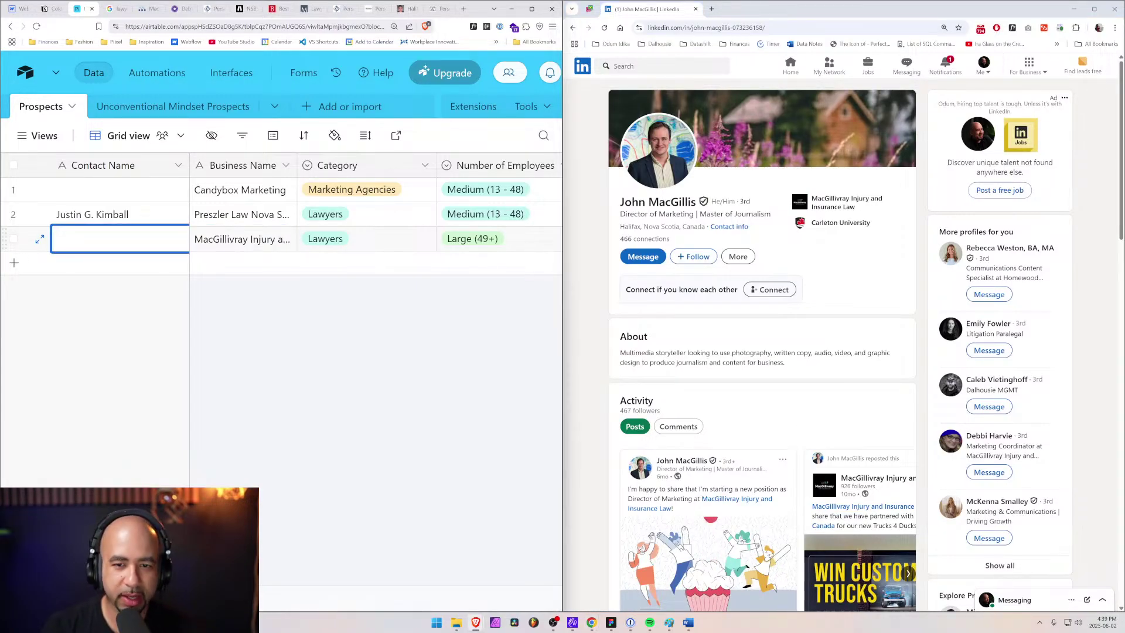
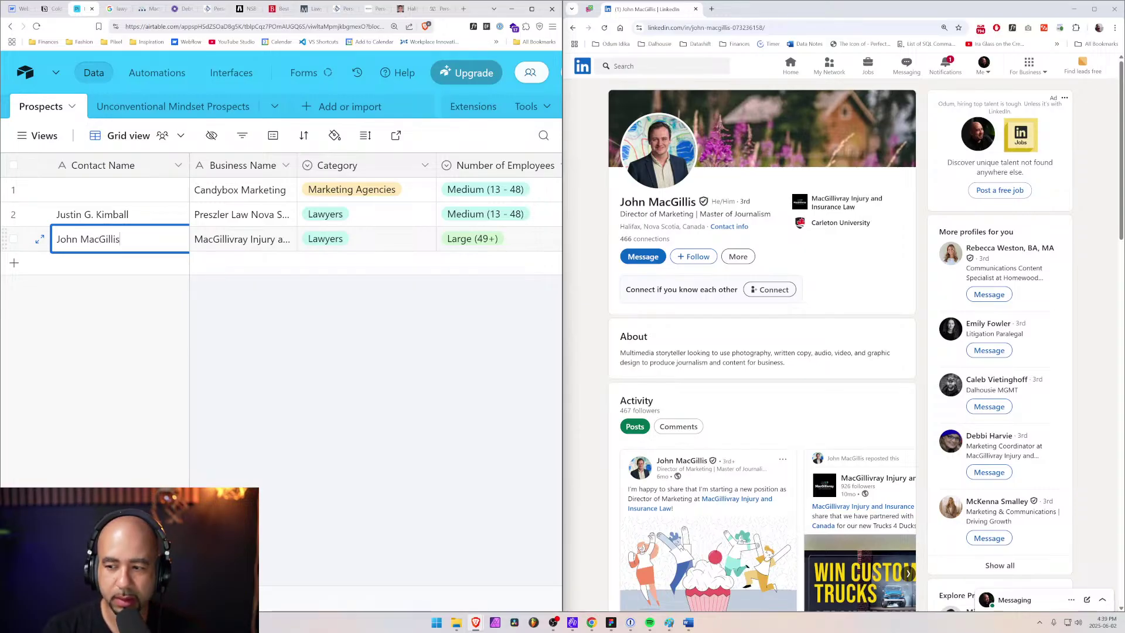
{"action": "key", "text": "Return"}
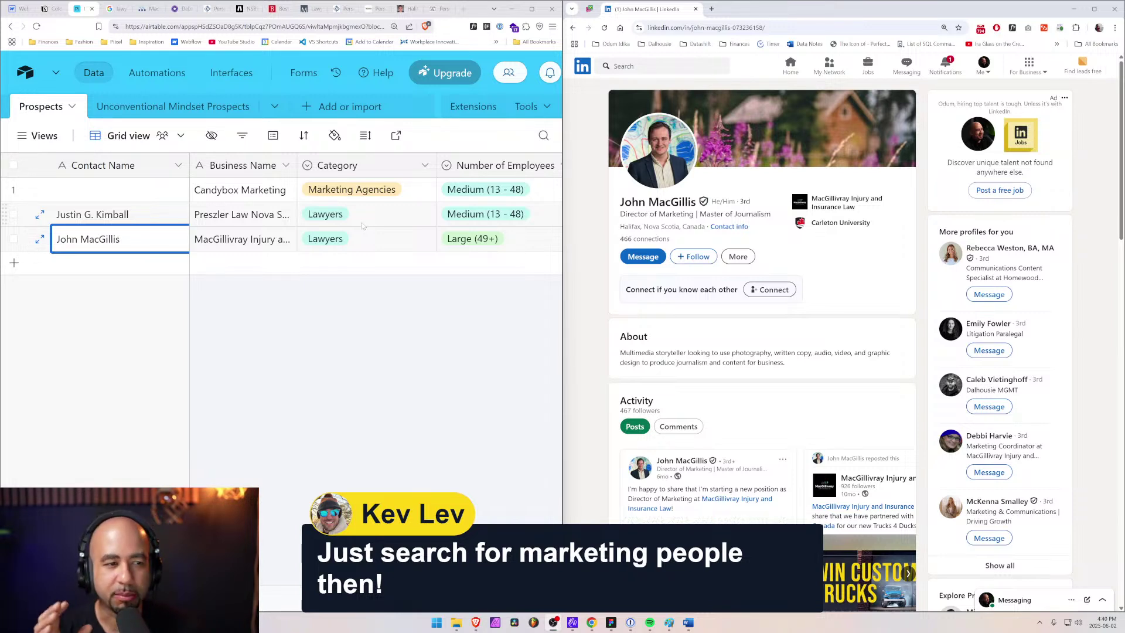
{"action": "left_click", "coordinate": [232, 194]}
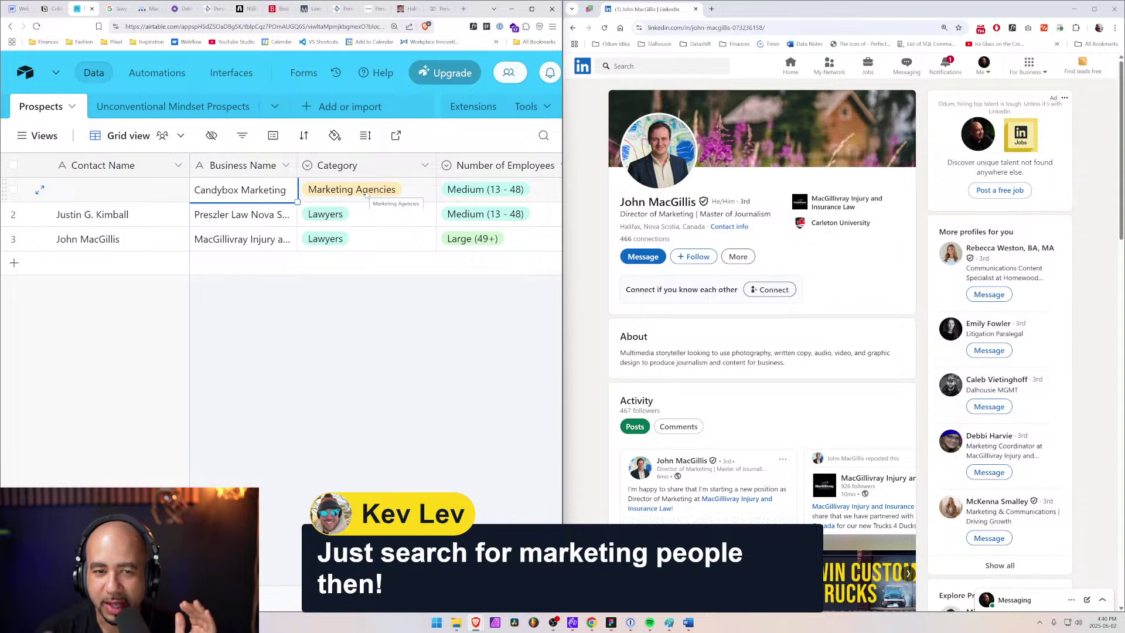
{"action": "left_click", "coordinate": [366, 195]}
{"action": "left_click", "coordinate": [262, 192]}
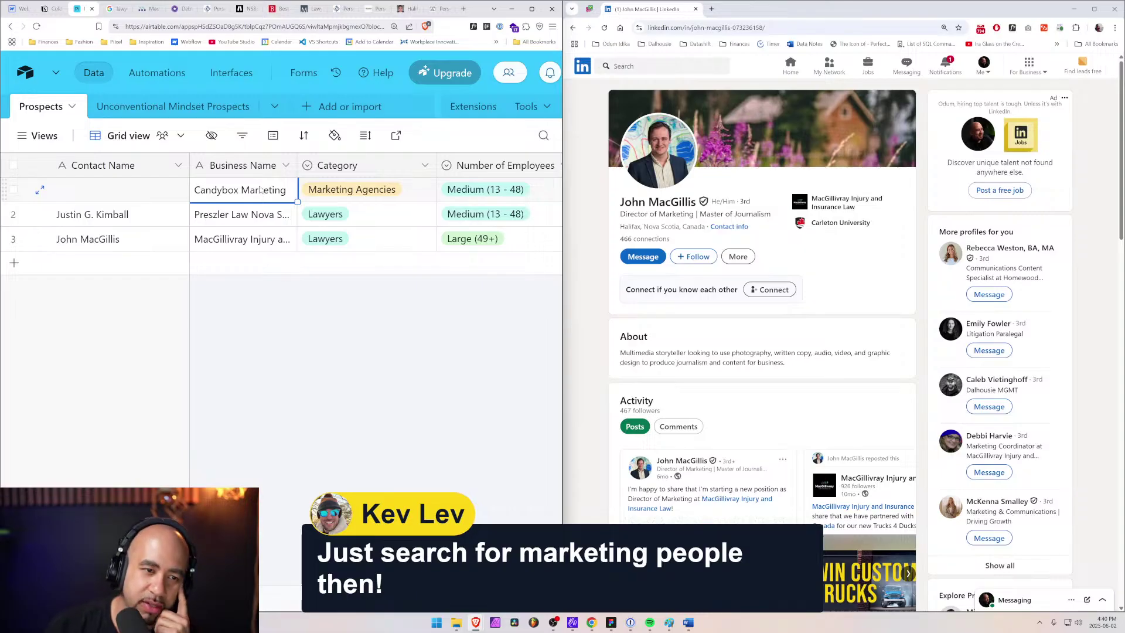
{"action": "left_click", "coordinate": [110, 198]}
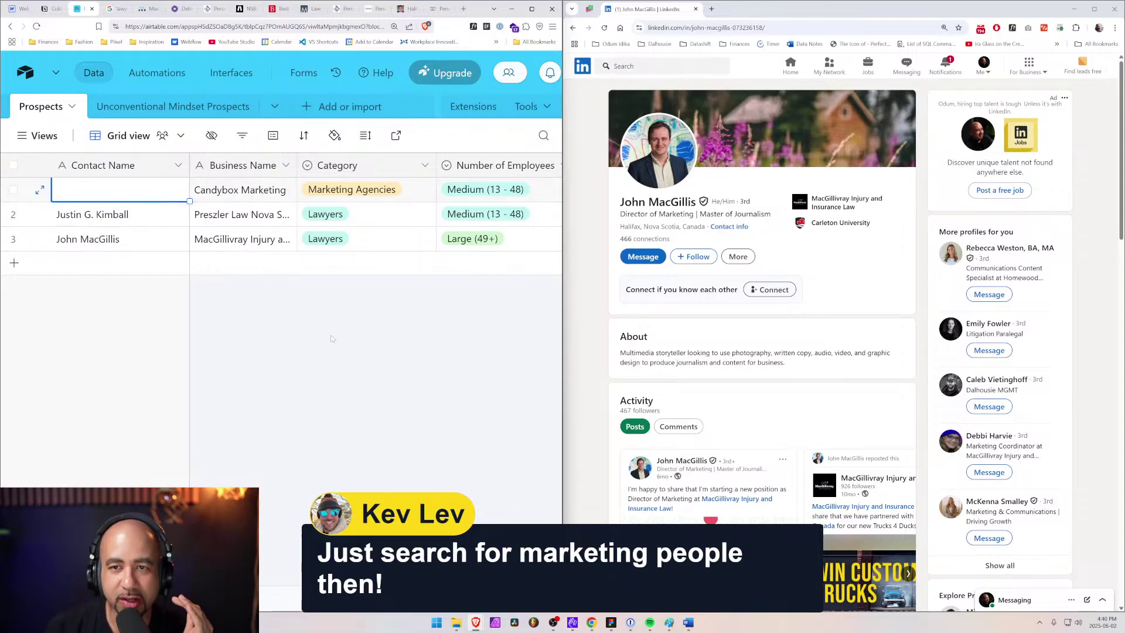
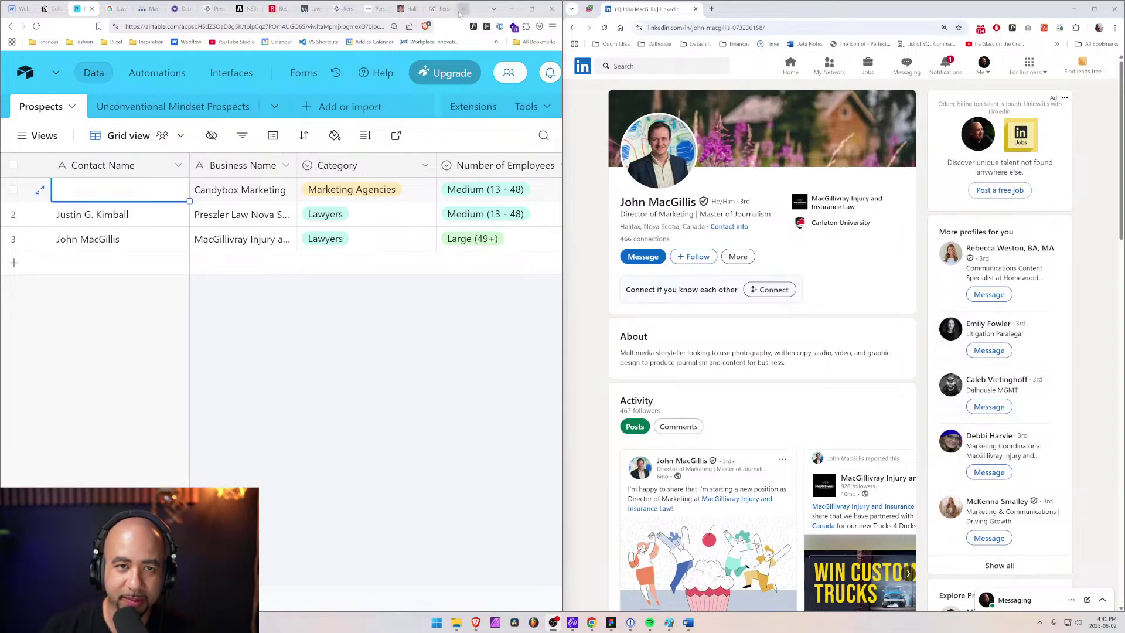
Search 'halifax' in a new tab and load the halifaxchamber.com member services page
{"action": "left_click", "coordinate": [463, 9]}
{"action": "type", "text": "halifax"}
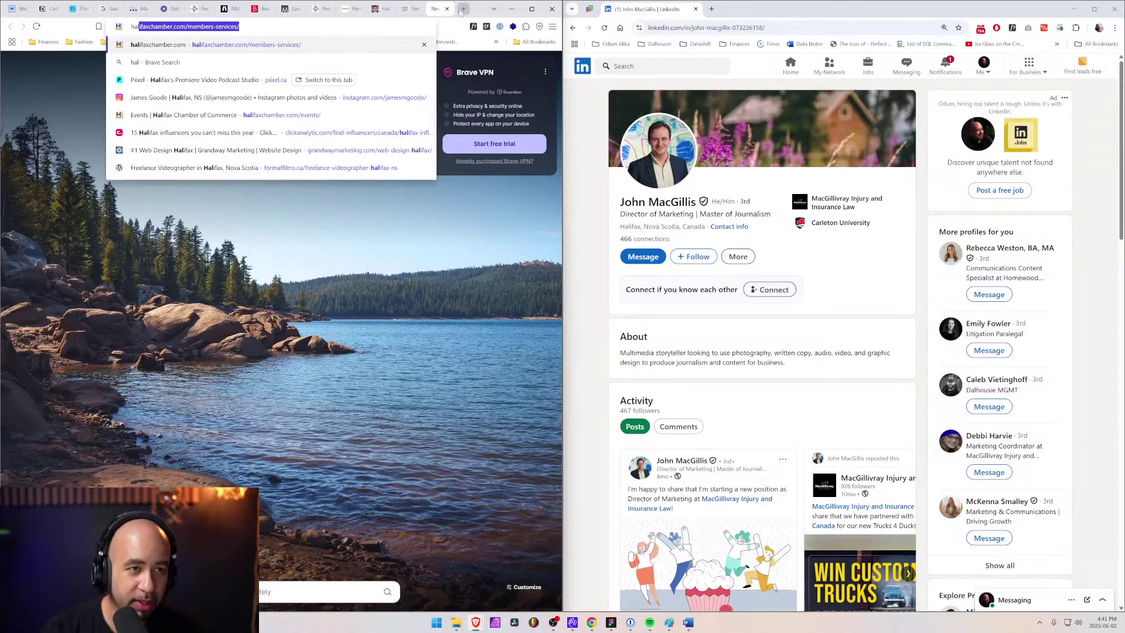
{"action": "key", "text": "Down"}
{"action": "key", "text": "Return"}
{"action": "mouse_move", "coordinate": [159, 94]}
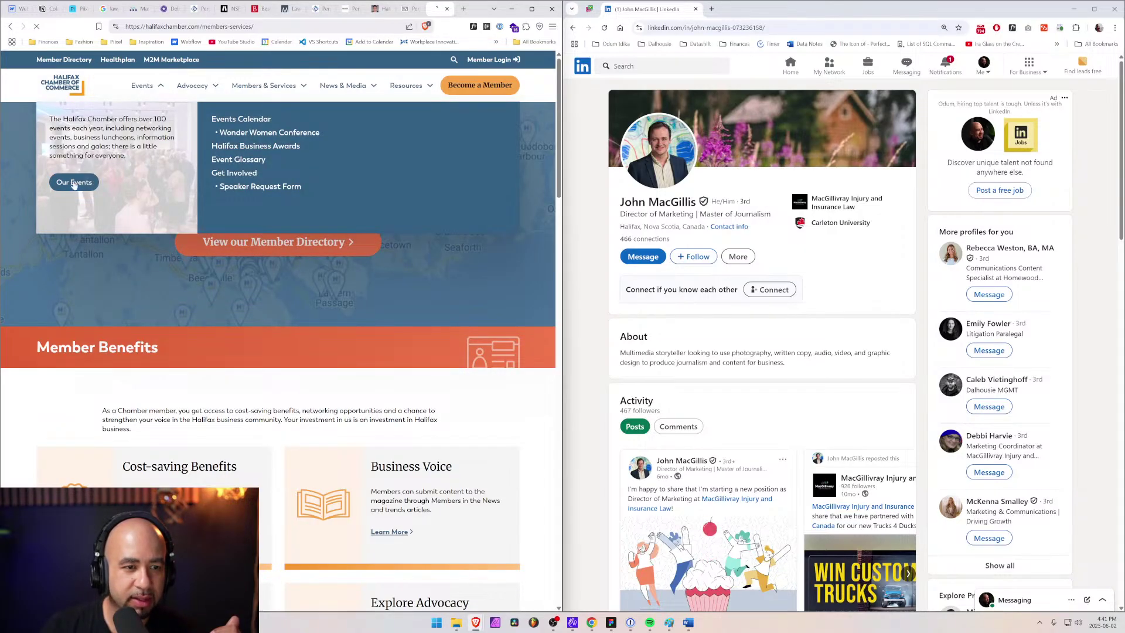
Open the Chamber's Our Events page and its June 2025 Events Calendar
{"action": "left_click", "coordinate": [73, 181]}
{"action": "left_click", "coordinate": [312, 248]}
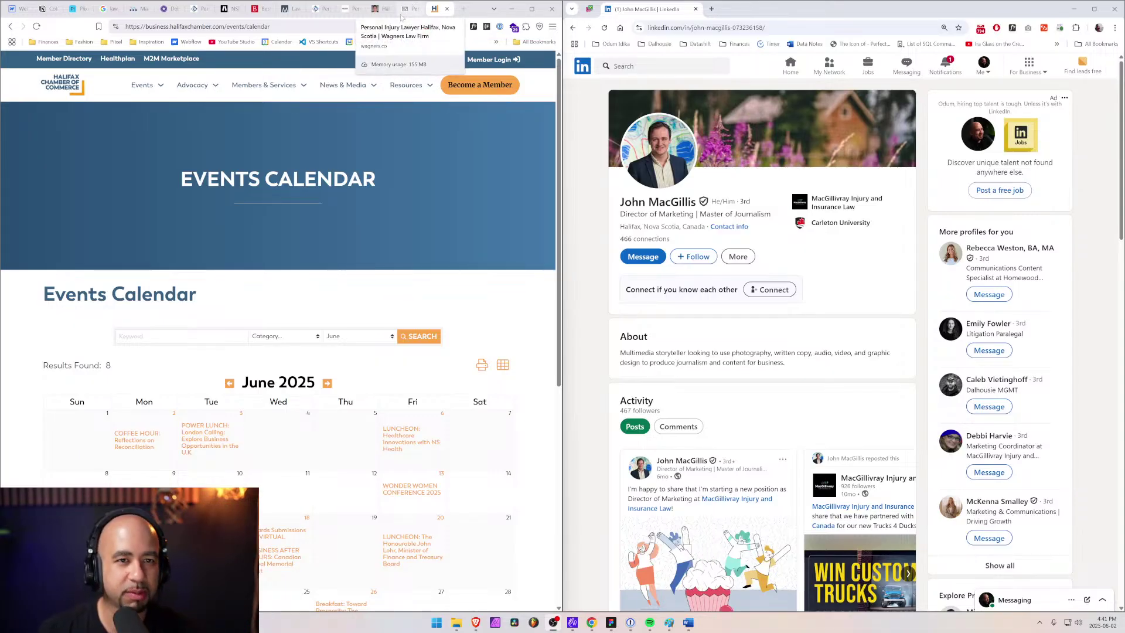
{"action": "left_click", "coordinate": [76, 8]}
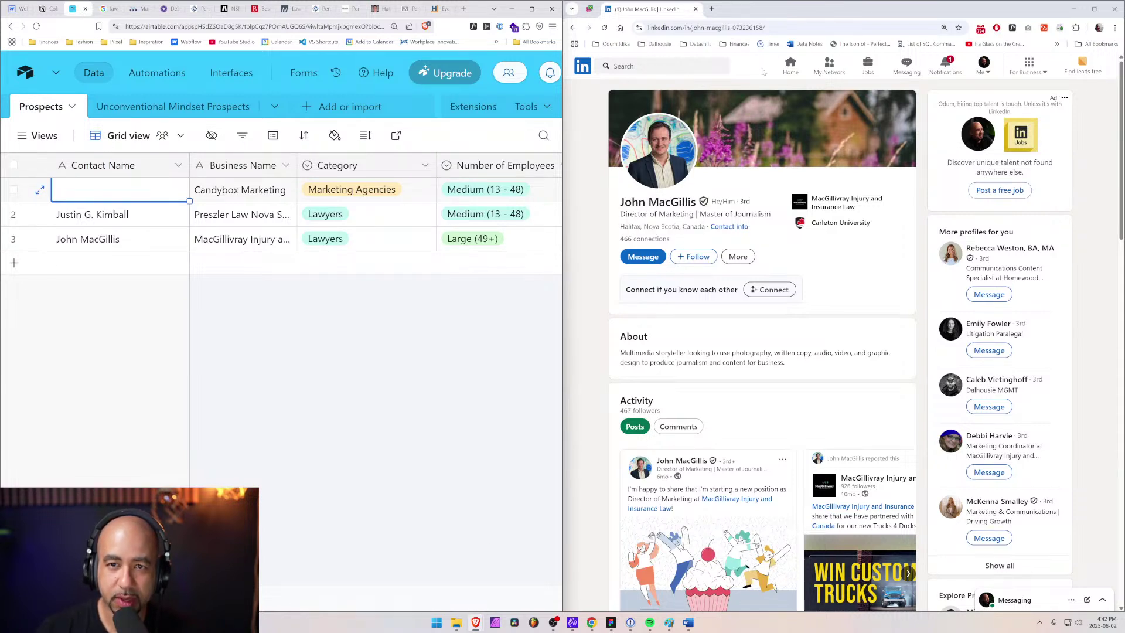
Paste the Director of Marketing's LinkedIn profile URL into row 3's LinkedIn field
{"action": "left_click", "coordinate": [785, 27]}
{"action": "key", "text": "ctrl+c"}
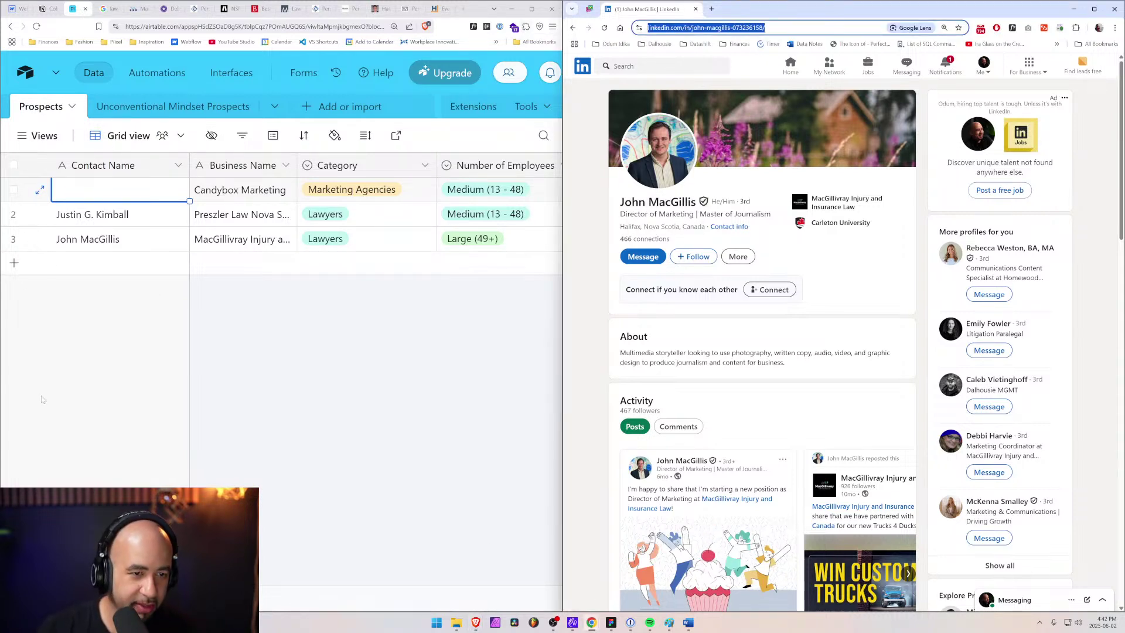
{"action": "left_click", "coordinate": [198, 457]}
{"action": "scroll", "coordinate": [198, 457], "scroll_direction": "right", "scroll_amount": 10}
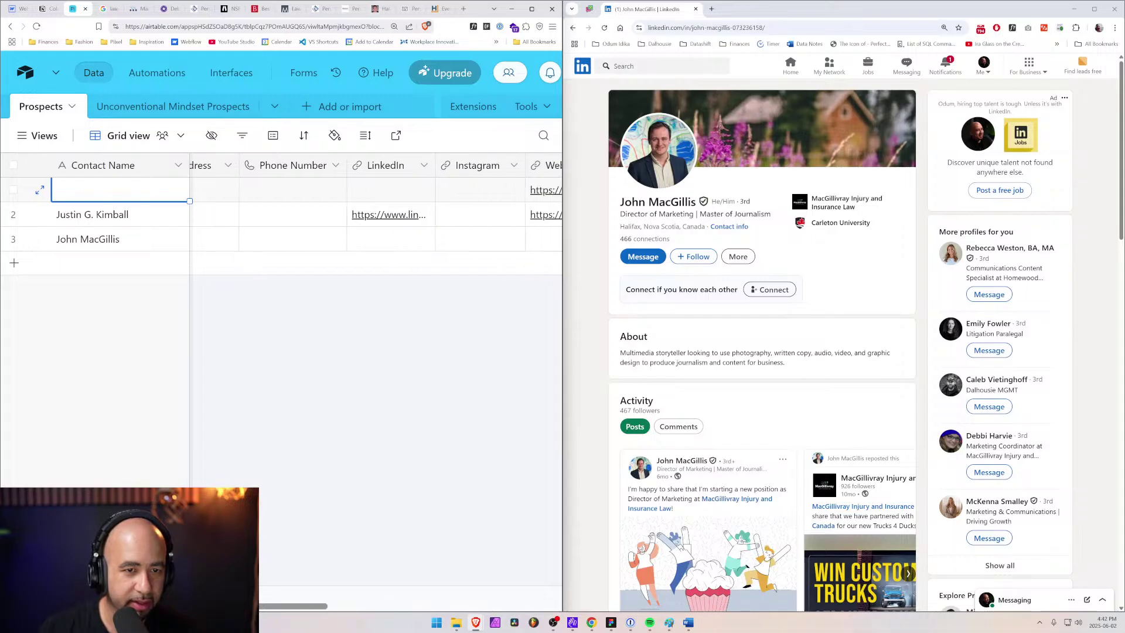
{"action": "left_click", "coordinate": [291, 239]}
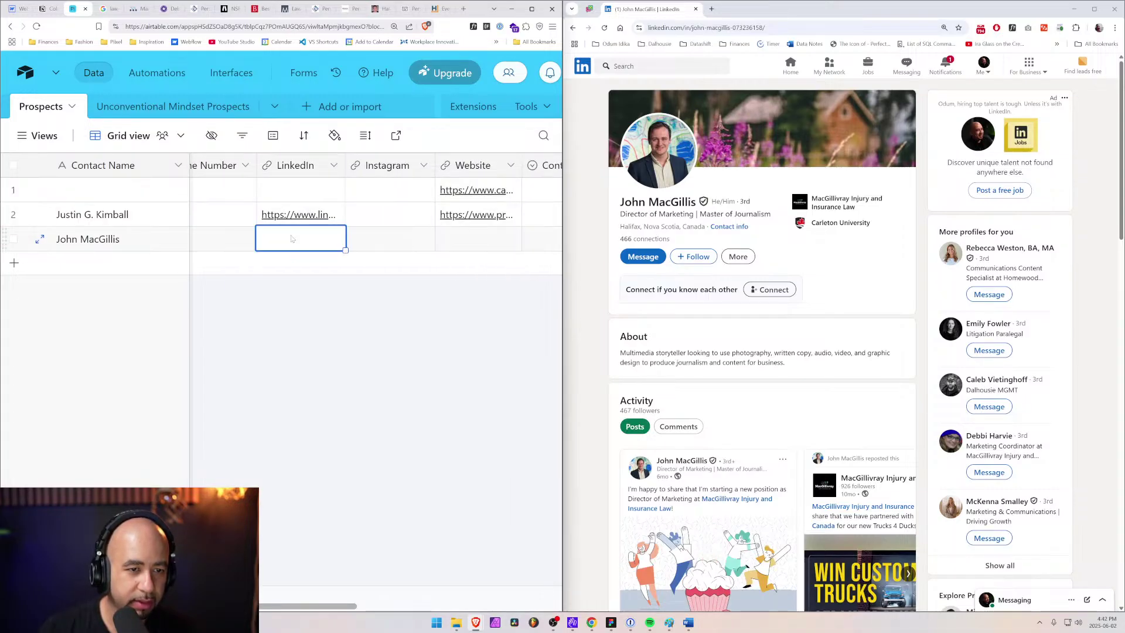
{"action": "key", "text": "ctrl+v"}
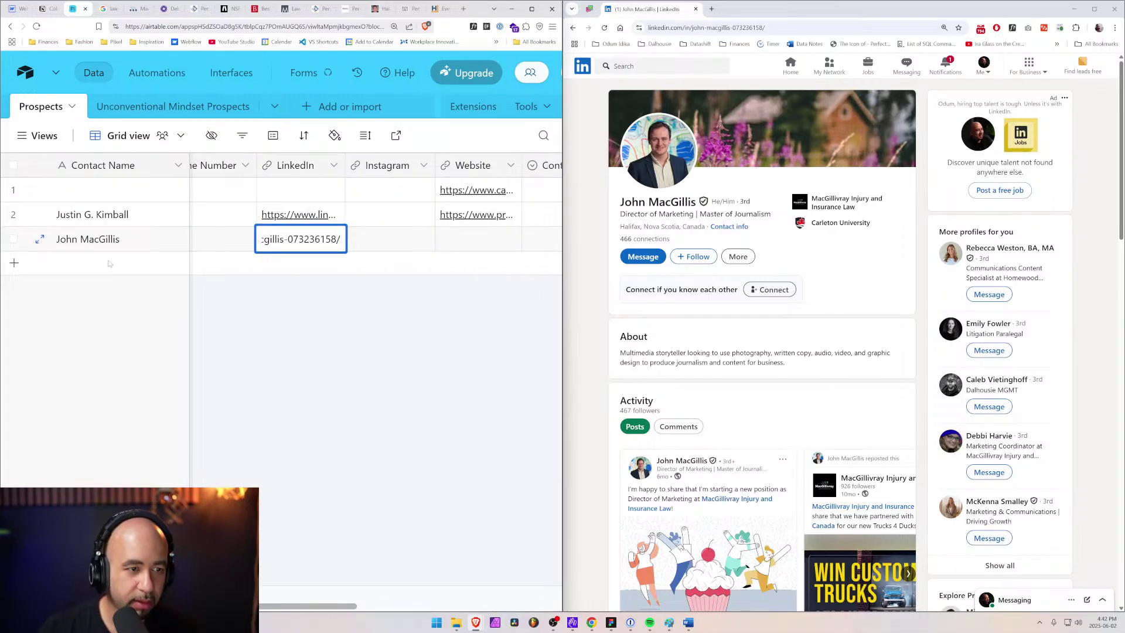
{"action": "key", "text": "Return"}
{"action": "scroll", "coordinate": [375, 351], "scroll_direction": "left", "scroll_amount": 10}
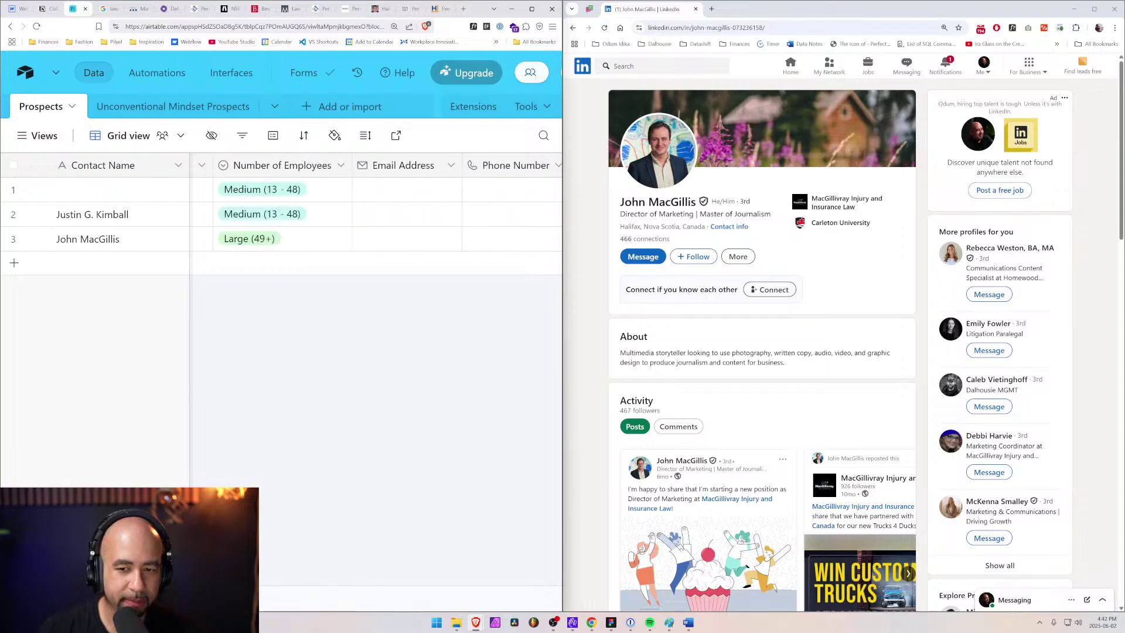
Note in row 3: 'multimedia storyteller' who will likely want to increase his firm's visibility
{"action": "left_click_drag", "start_coordinate": [631, 352], "coordinate": [781, 362]}
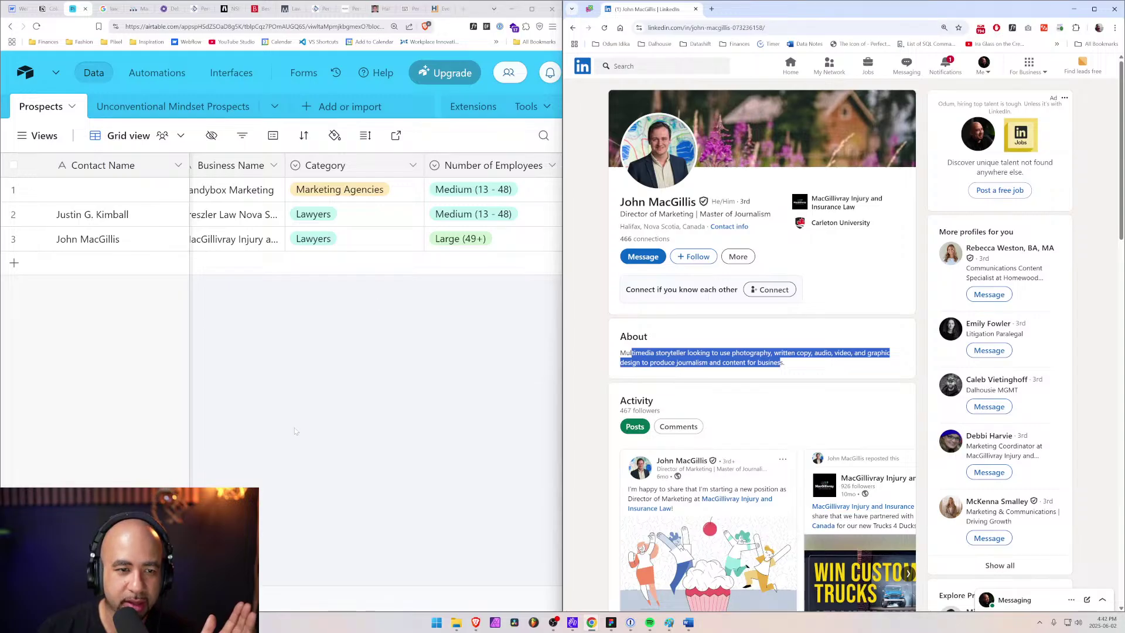
{"action": "left_click_drag", "start_coordinate": [235, 607], "coordinate": [401, 611]}
{"action": "left_click", "coordinate": [419, 237]}
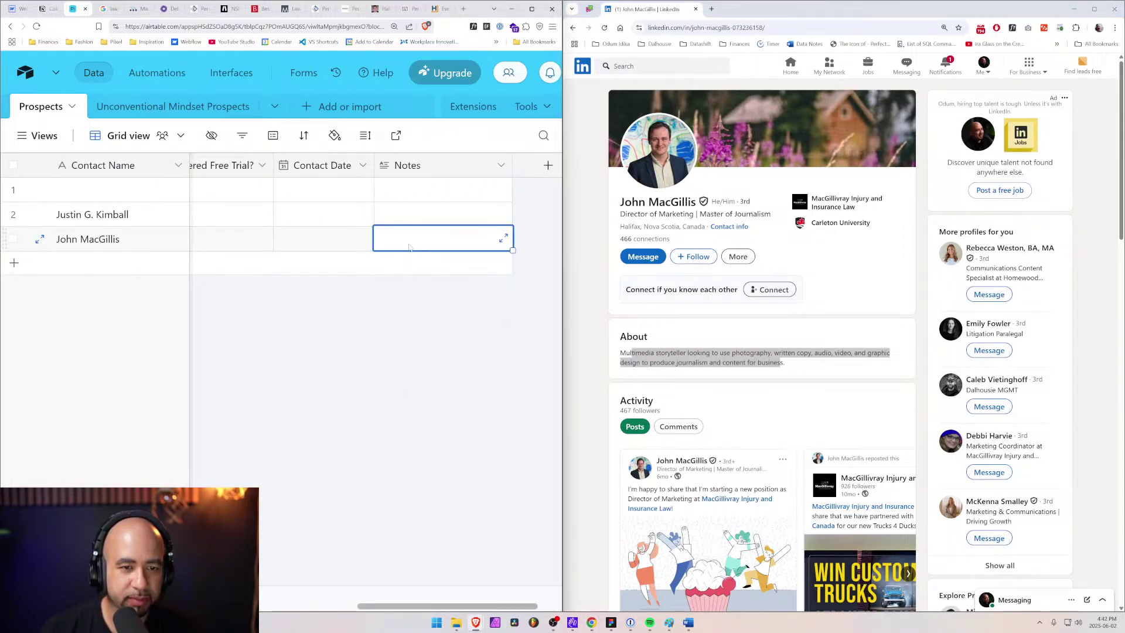
{"action": "left_click", "coordinate": [418, 237]}
{"action": "type", "text": "This"}
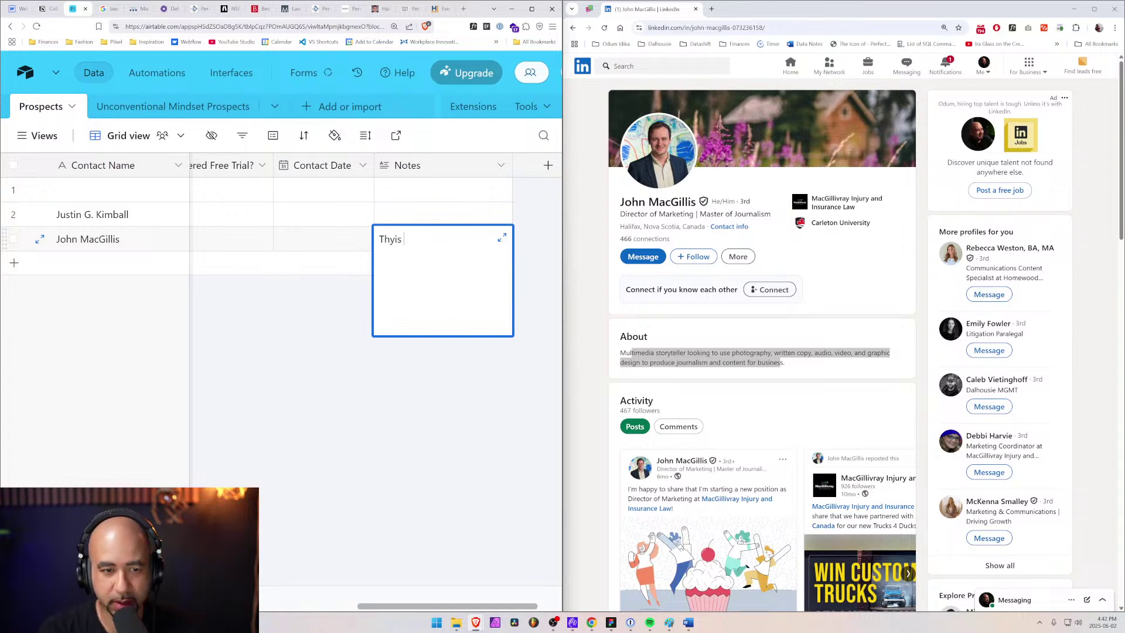
{"action": "key", "text": "BackSpace"}
{"action": "key", "text": "BackSpace"}
{"action": "type", "text": "is guy is a 'm"}
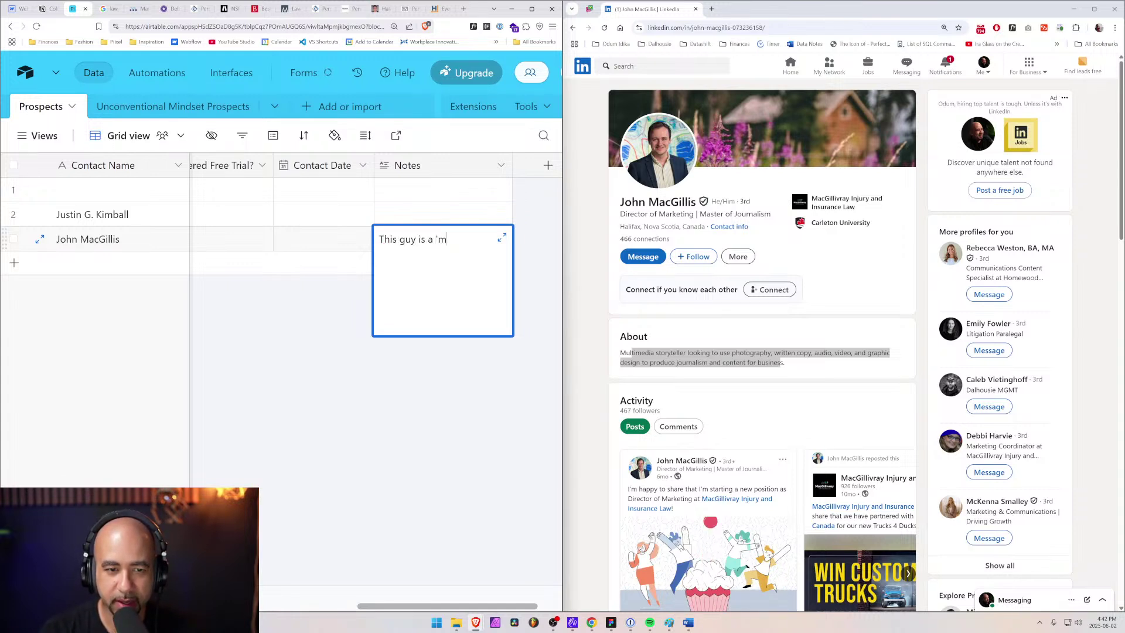
{"action": "type", "text": "ultimediat"}
{"action": "key", "text": "BackSpace"}
{"action": "type", "text": "s"}
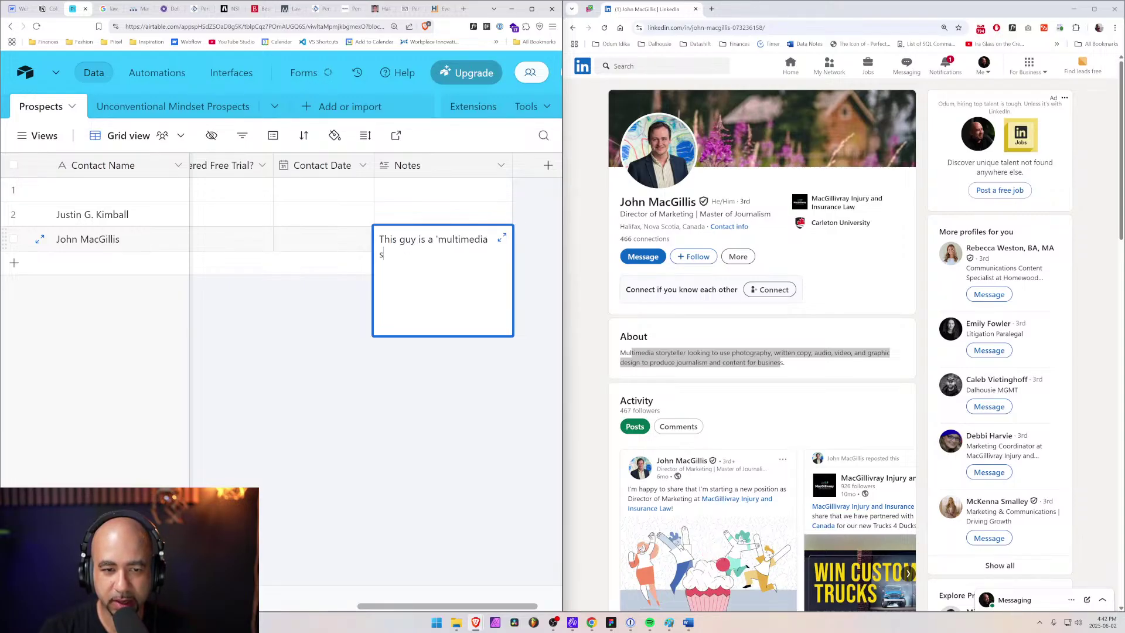
{"action": "type", "text": "toritell"}
{"action": "type", "text": "and will likely"}
{"action": "type", "text": " wnat"}
{"action": "key", "text": "BackSpace"}
{"action": "key", "text": "BackSpace"}
{"action": "type", "text": "abe looking fo"}
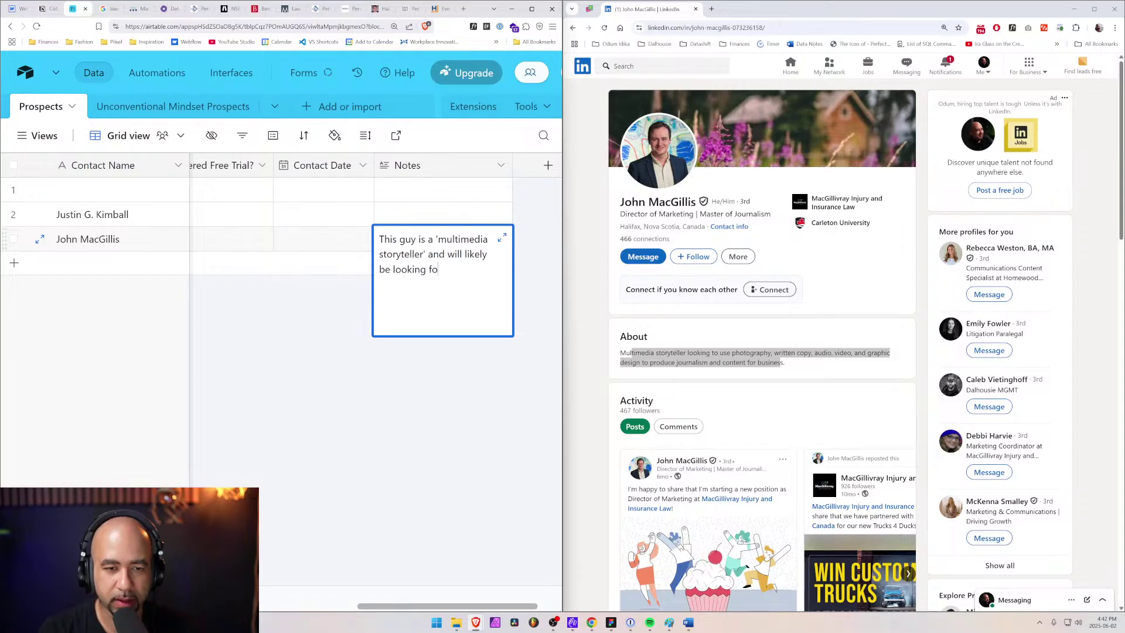
{"action": "type", "text": "r ways to"}
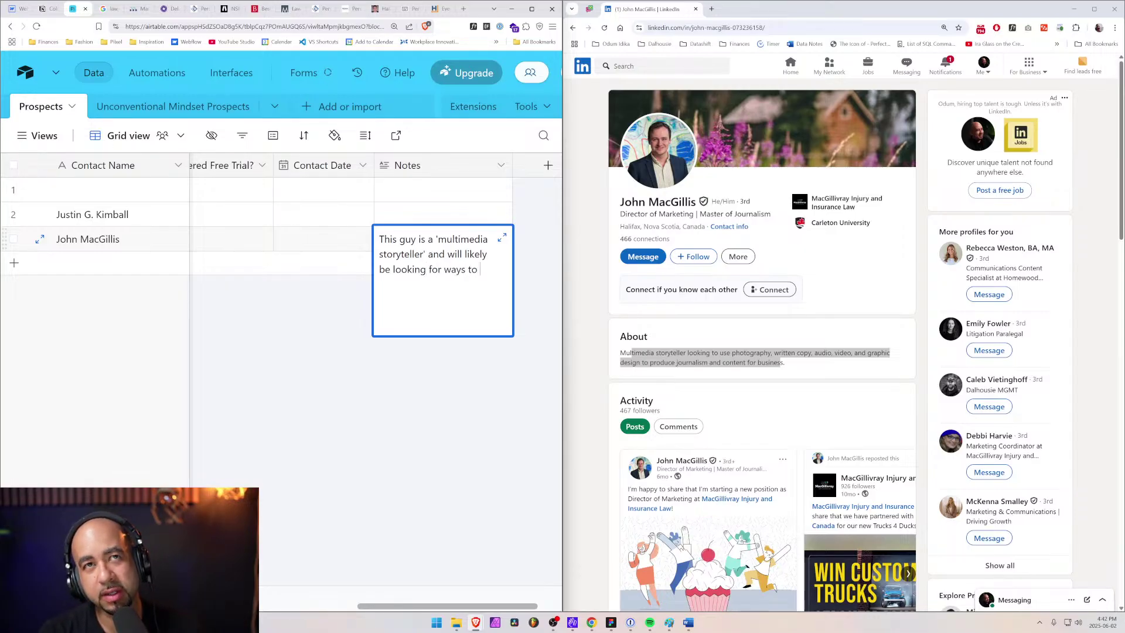
{"action": "type", "text": " increa"}
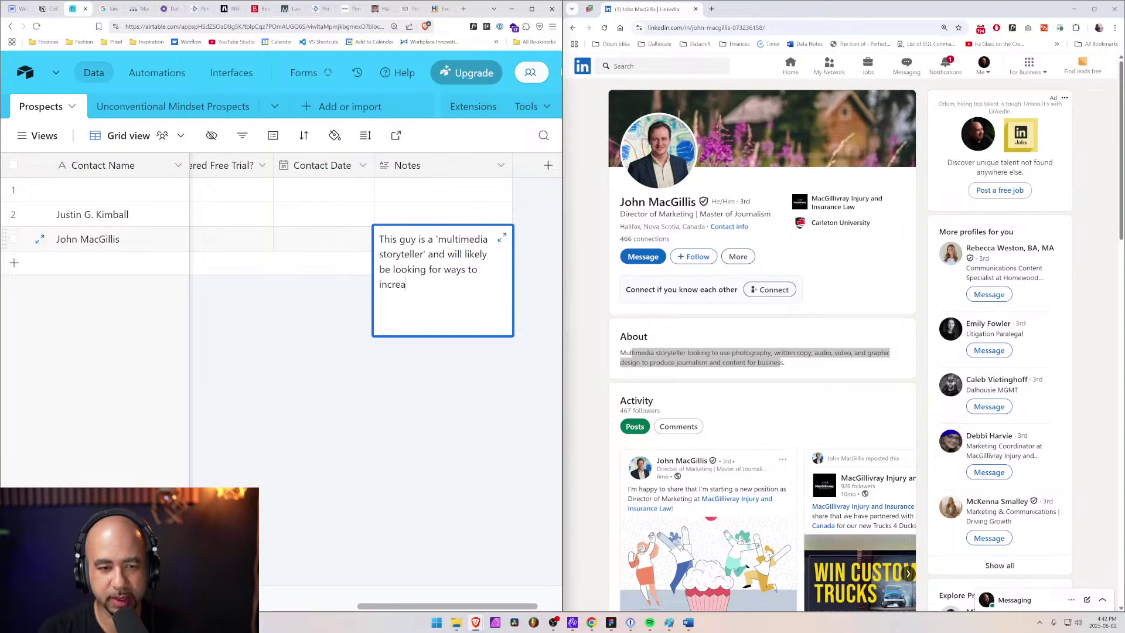
{"action": "type", "text": "se the visibility of  firm."}
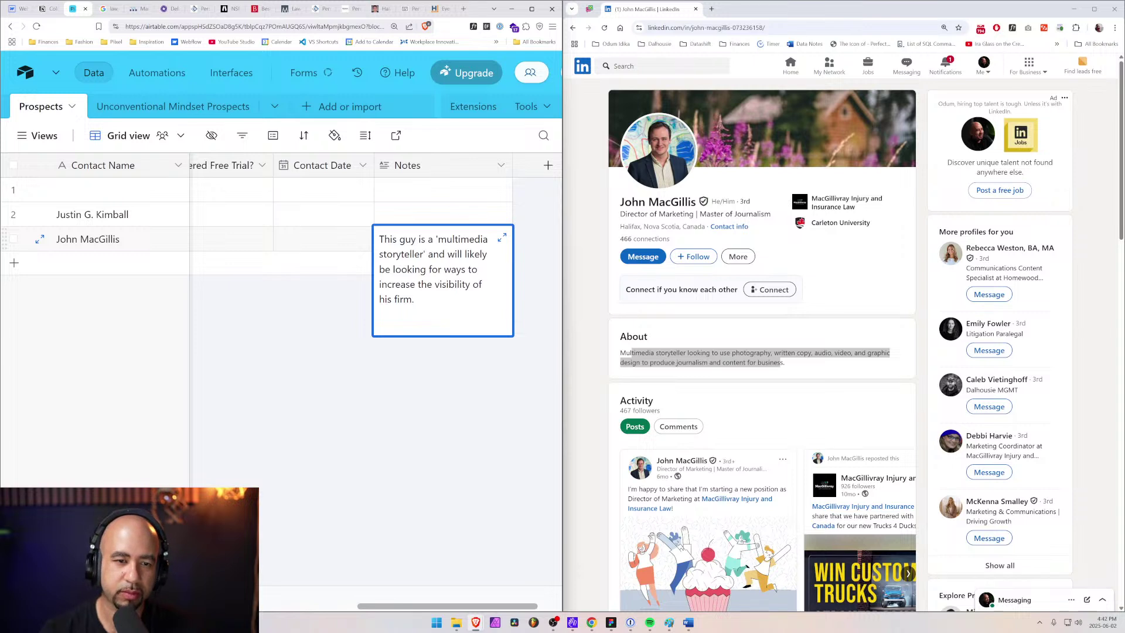
{"action": "key", "text": "Escape"}
{"action": "scroll", "coordinate": [374, 234], "scroll_direction": "left", "scroll_amount": 5}
{"action": "scroll", "coordinate": [374, 235], "scroll_direction": "right", "scroll_amount": 5}
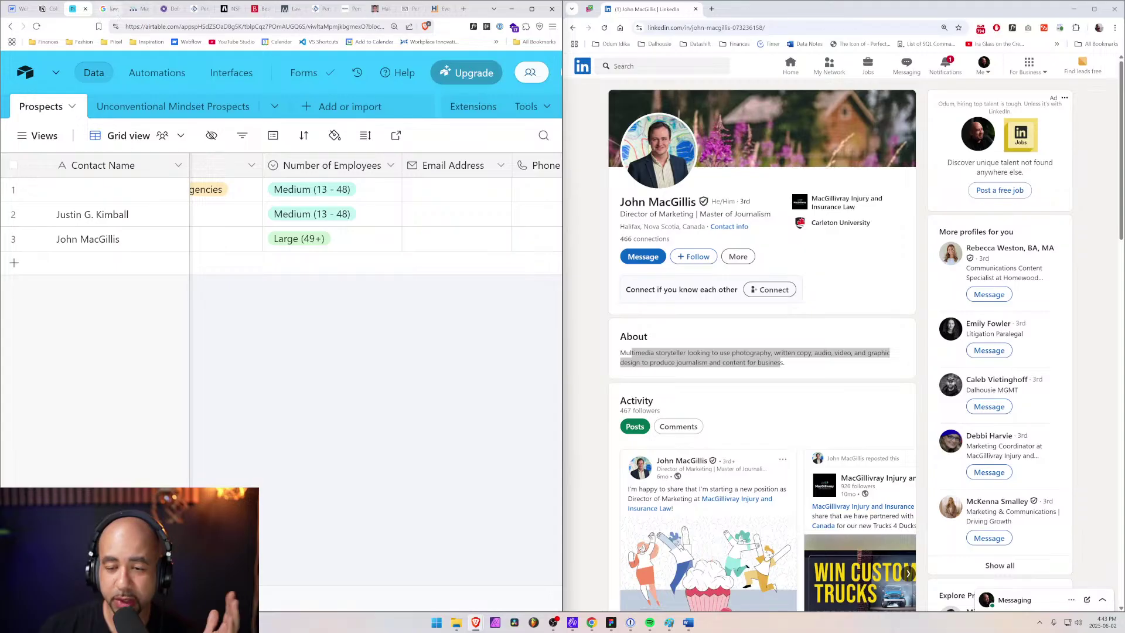
Close the MacGillivray Property Lawyers tab and scroll the Grant Thornton site to its footer
{"action": "left_click", "coordinate": [621, 348]}
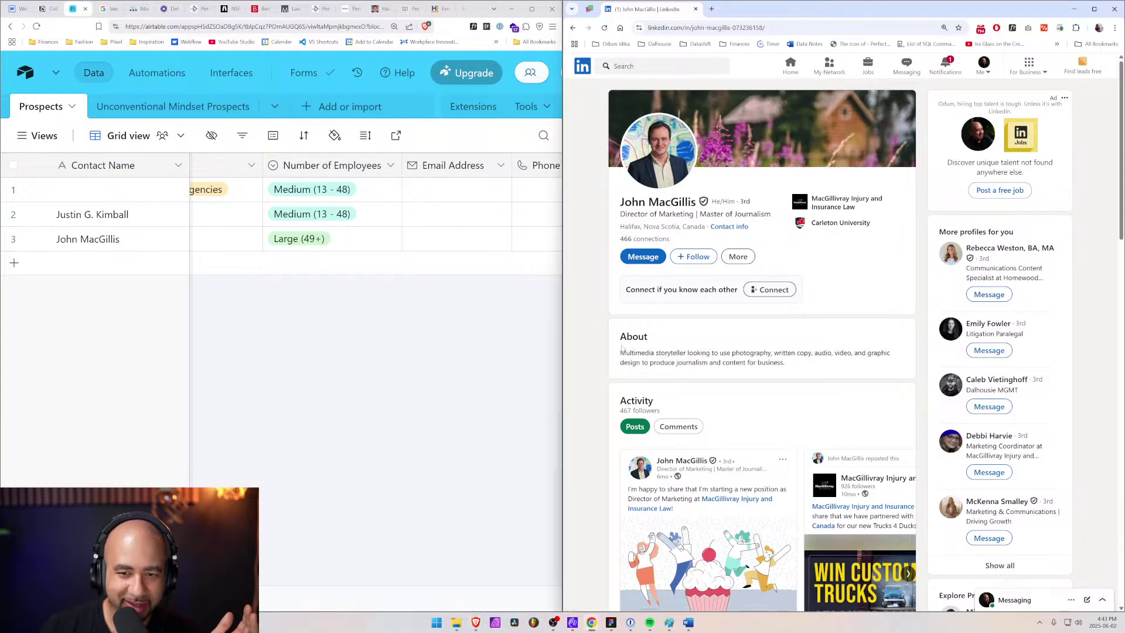
{"action": "left_click", "coordinate": [142, 10]}
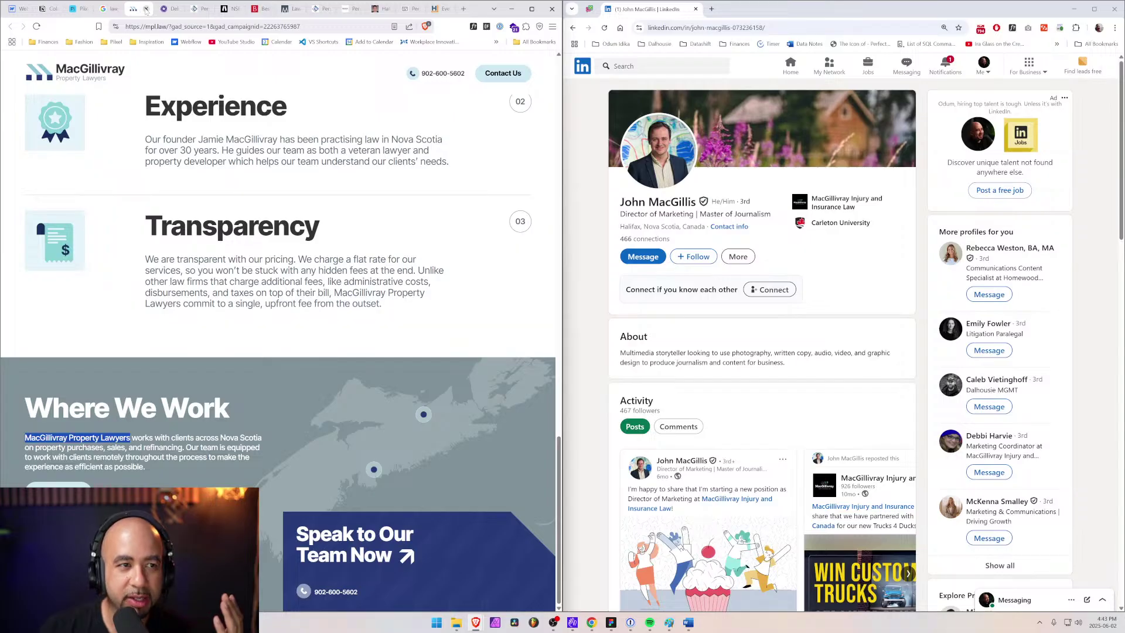
{"action": "left_click", "coordinate": [146, 9]}
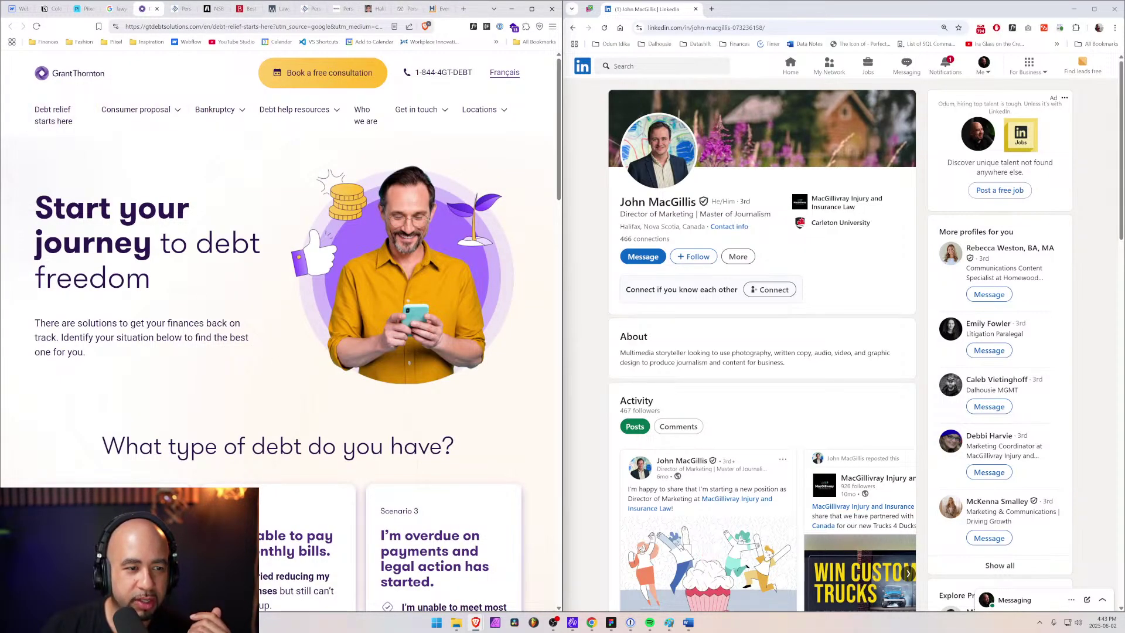
{"action": "scroll", "coordinate": [277, 318], "scroll_direction": "down", "scroll_amount": 3}
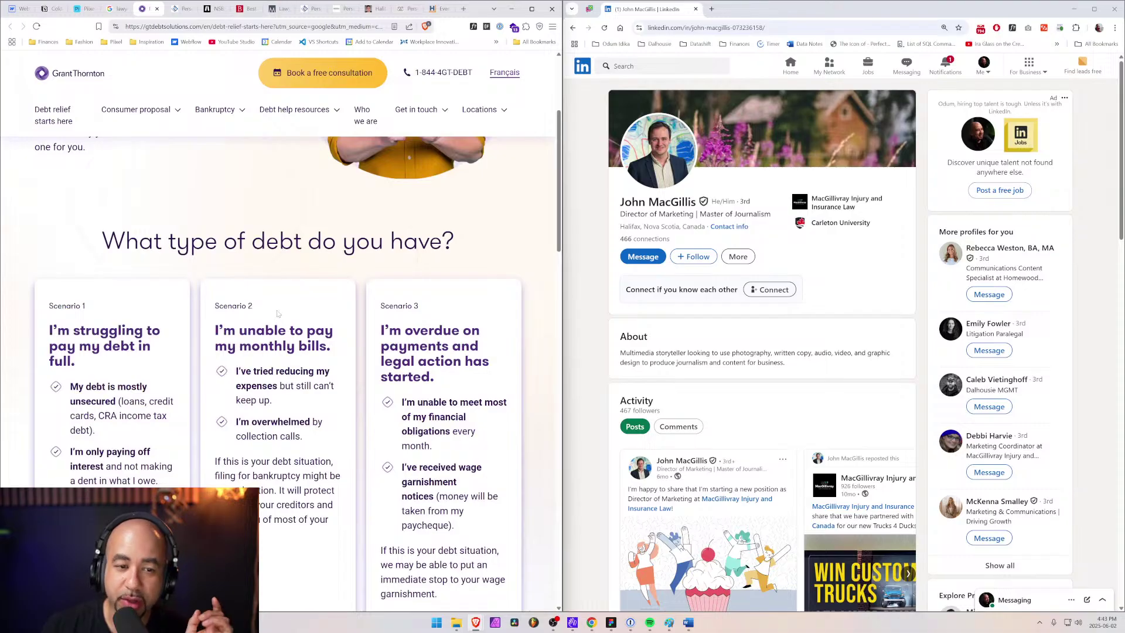
{"action": "scroll", "coordinate": [276, 308], "scroll_direction": "down", "scroll_amount": 15}
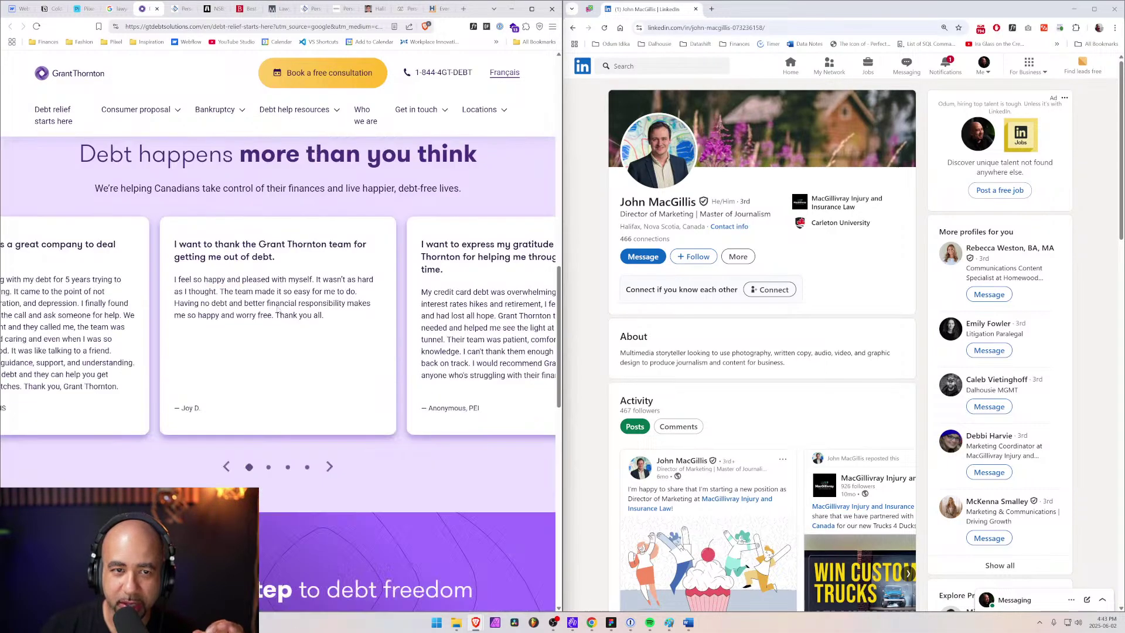
{"action": "scroll", "coordinate": [270, 307], "scroll_direction": "down", "scroll_amount": 5}
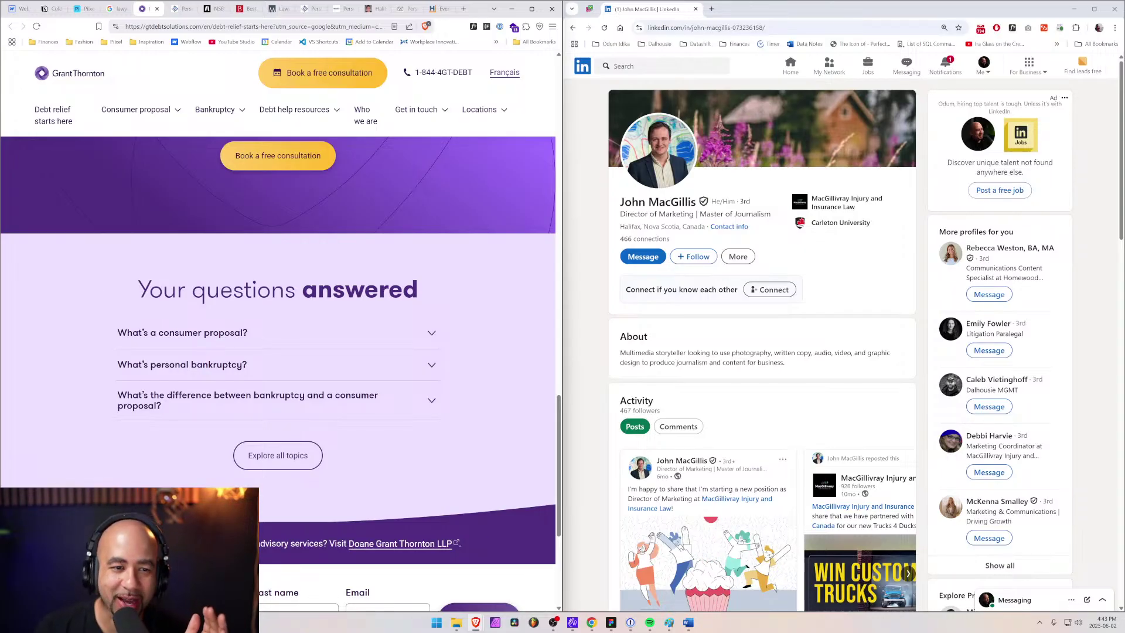
{"action": "scroll", "coordinate": [149, 291], "scroll_direction": "down", "scroll_amount": 1}
{"action": "scroll", "coordinate": [205, 292], "scroll_direction": "up", "scroll_amount": 5}
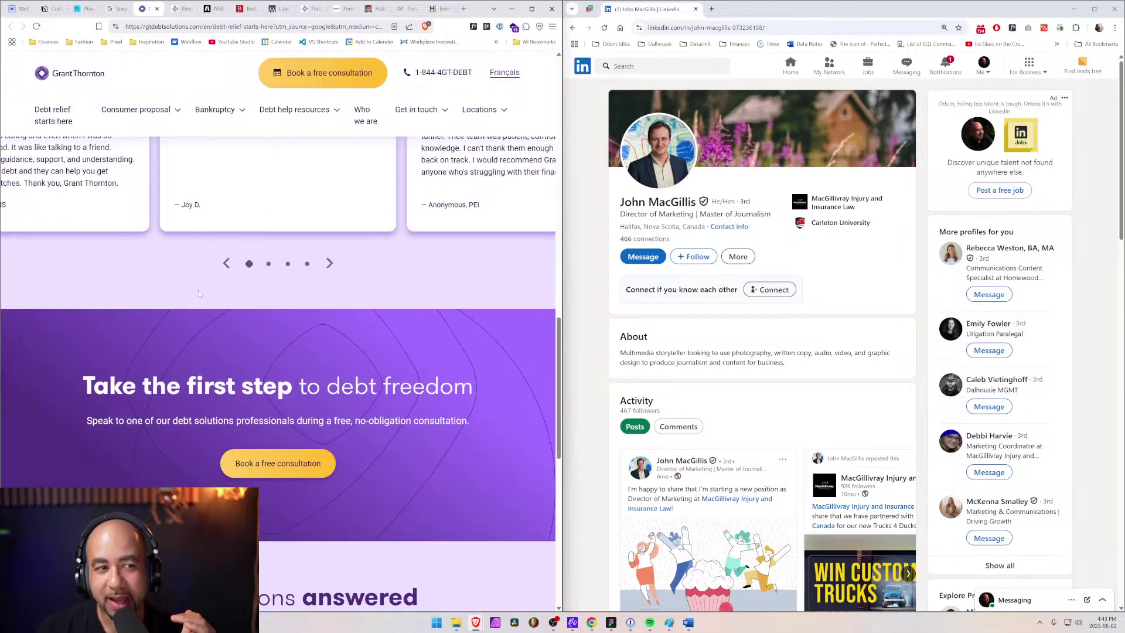
{"action": "scroll", "coordinate": [199, 290], "scroll_direction": "down", "scroll_amount": 5}
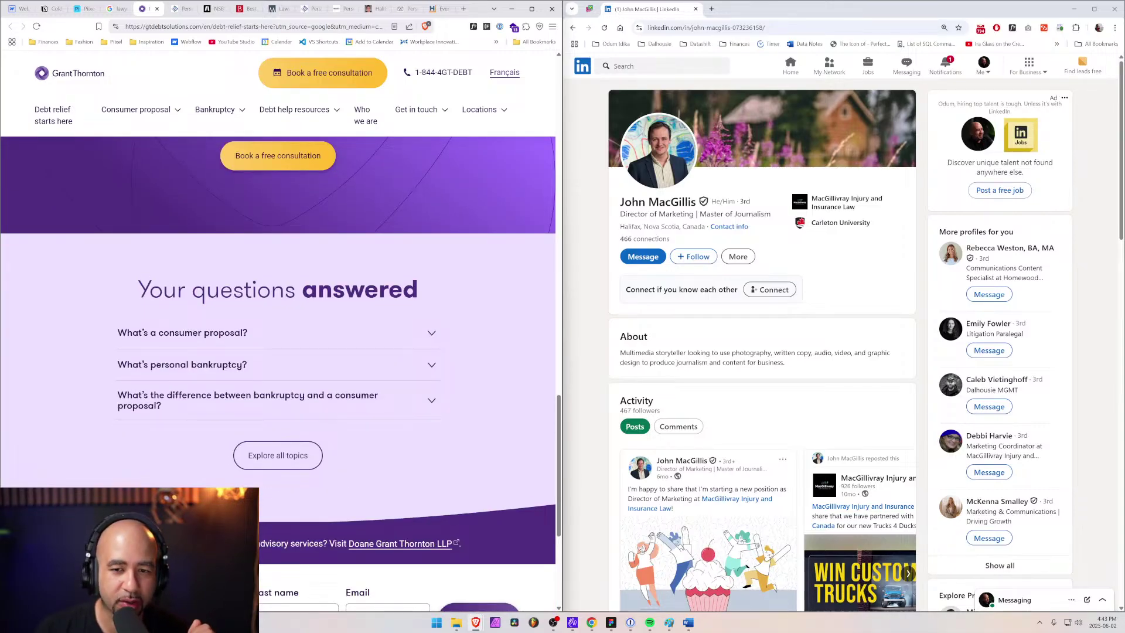
{"action": "scroll", "coordinate": [278, 328], "scroll_direction": "down", "scroll_amount": 3}
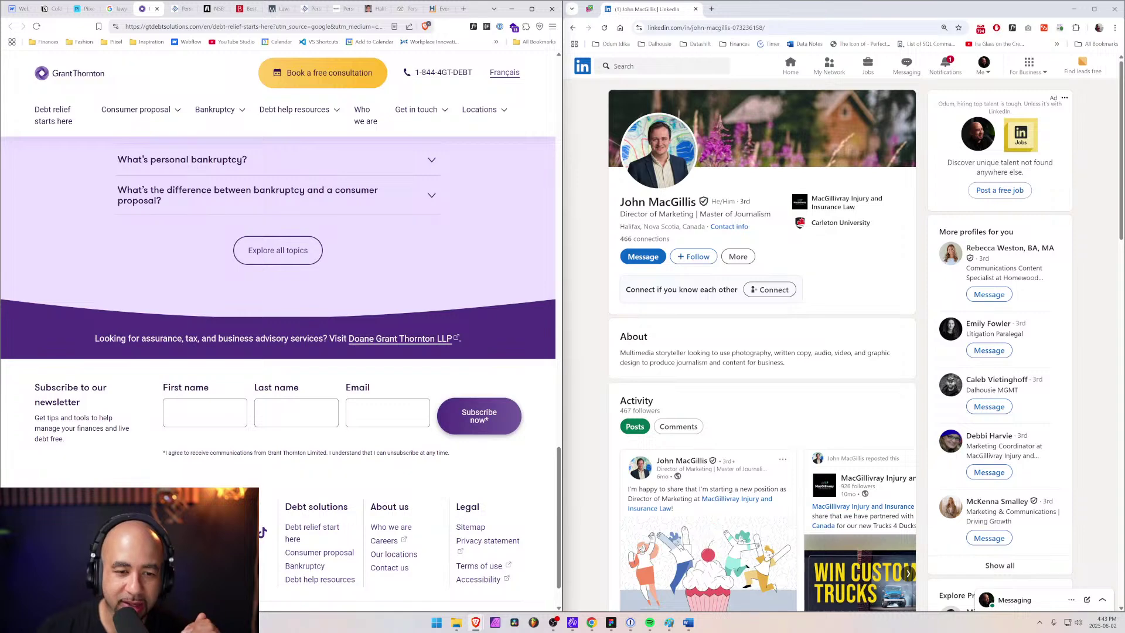
{"action": "scroll", "coordinate": [311, 343], "scroll_direction": "down", "scroll_amount": 1}
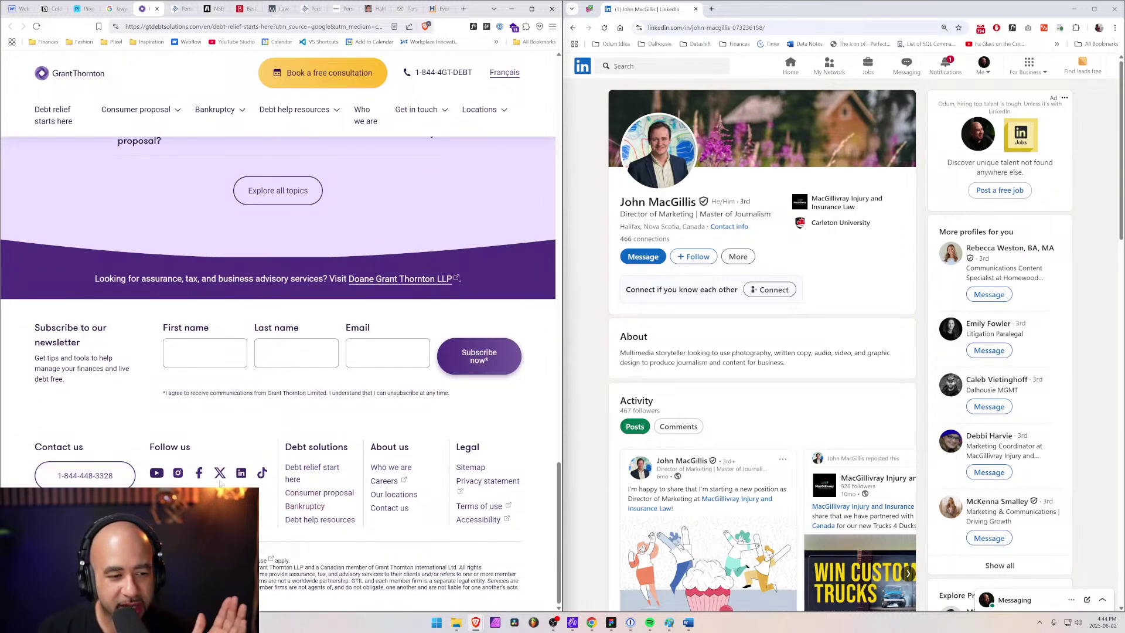
Open Grant Thornton's LinkedIn company page and confirm its size of 51-200 employees
{"action": "left_click", "coordinate": [239, 475]}
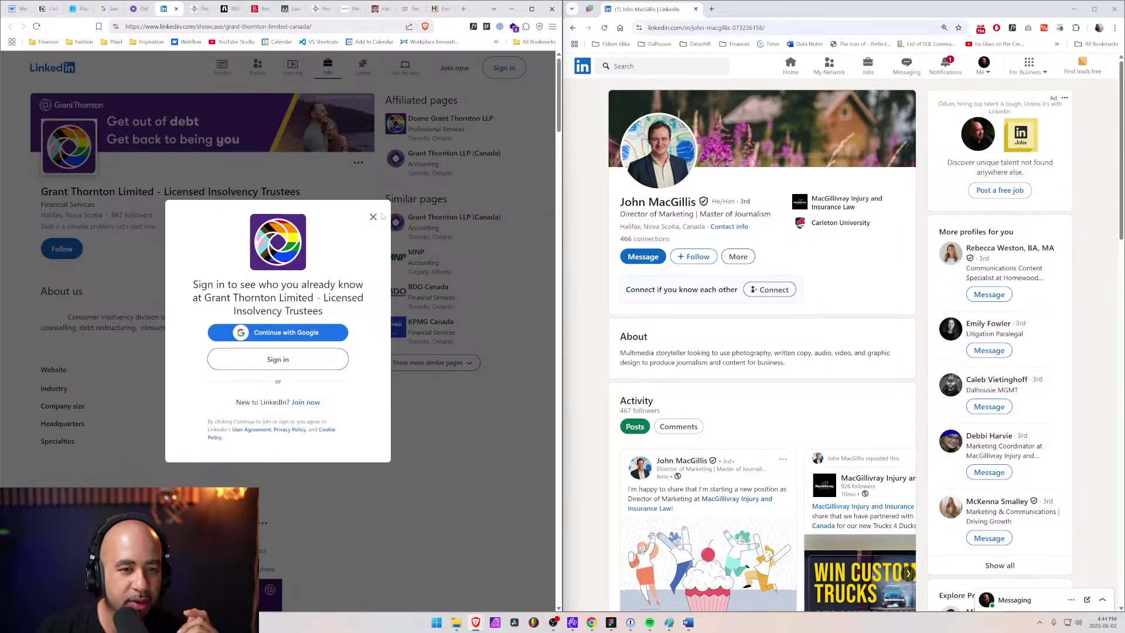
{"action": "left_click", "coordinate": [372, 217]}
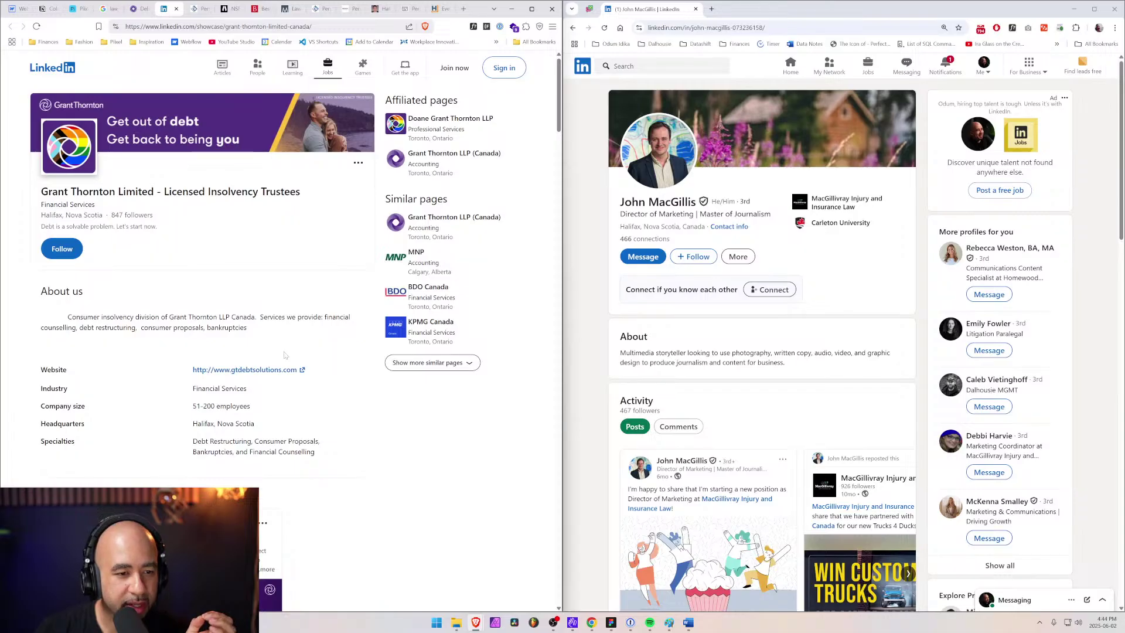
{"action": "left_click_drag", "start_coordinate": [188, 404], "coordinate": [251, 406]}
{"action": "scroll", "coordinate": [365, 426], "scroll_direction": "down", "scroll_amount": 6}
{"action": "scroll", "coordinate": [365, 426], "scroll_direction": "up", "scroll_amount": 6}
Add a new empty prospect record to the Prospects grid
{"action": "left_click", "coordinate": [89, 7]}
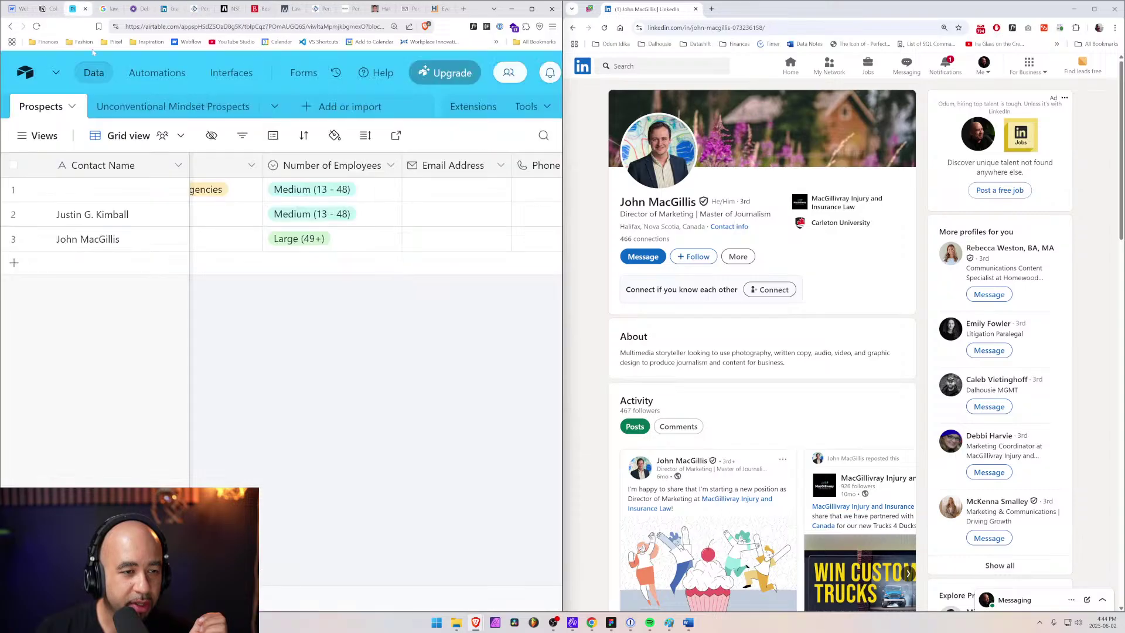
{"action": "left_click", "coordinate": [222, 263]}
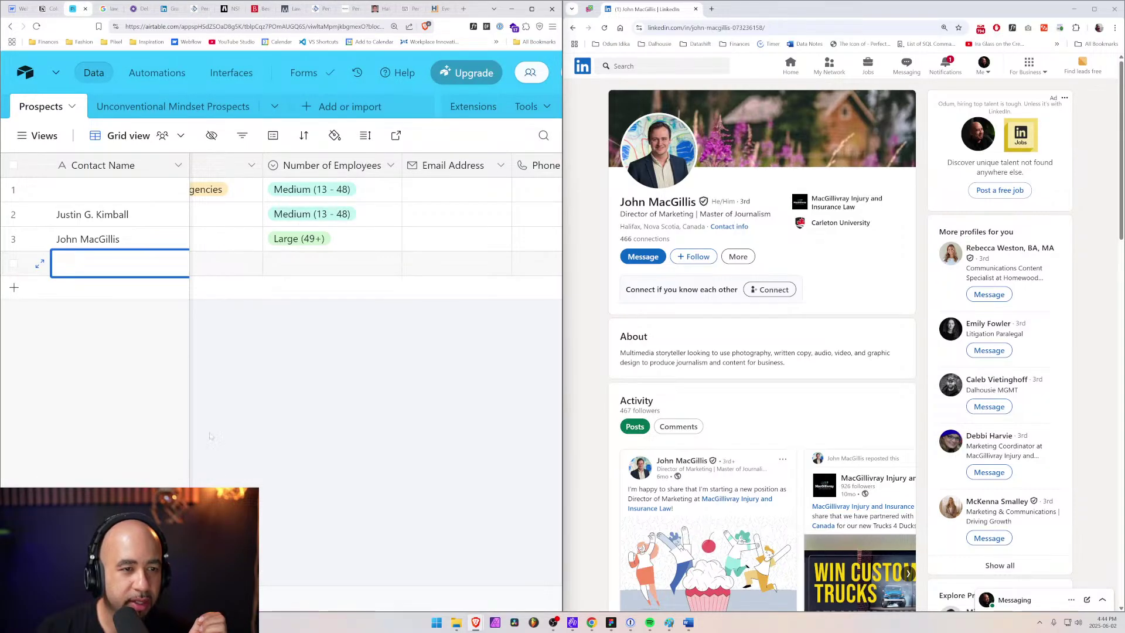
{"action": "scroll", "coordinate": [246, 269], "scroll_direction": "left", "scroll_amount": 3}
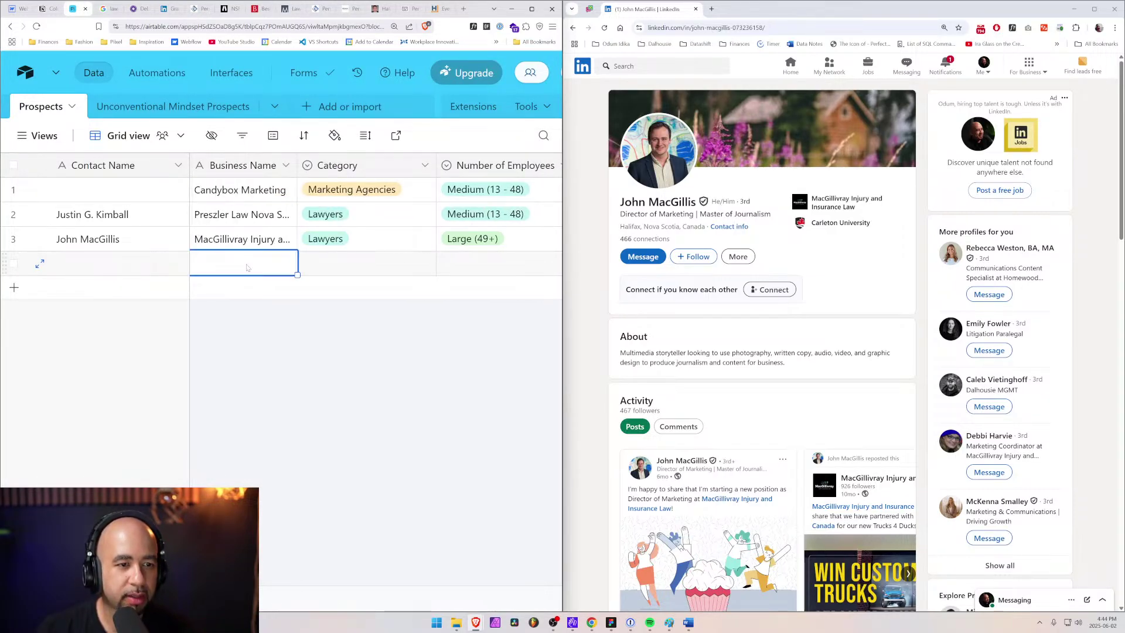
{"action": "left_click", "coordinate": [136, 8]}
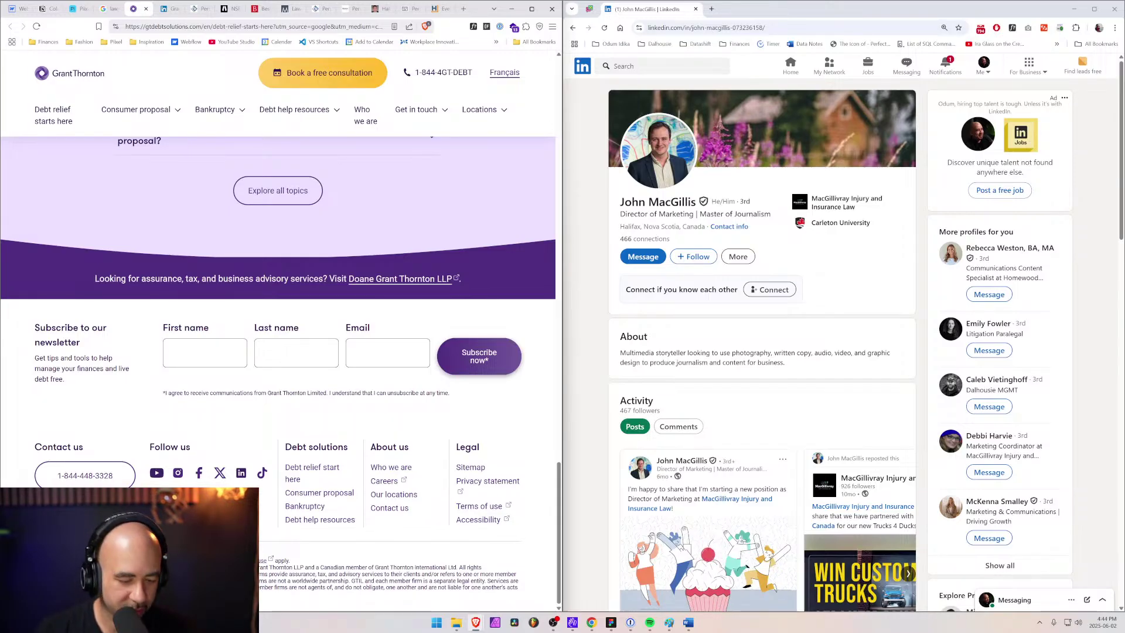
{"action": "key", "text": "ctrl+shift+Tab"}
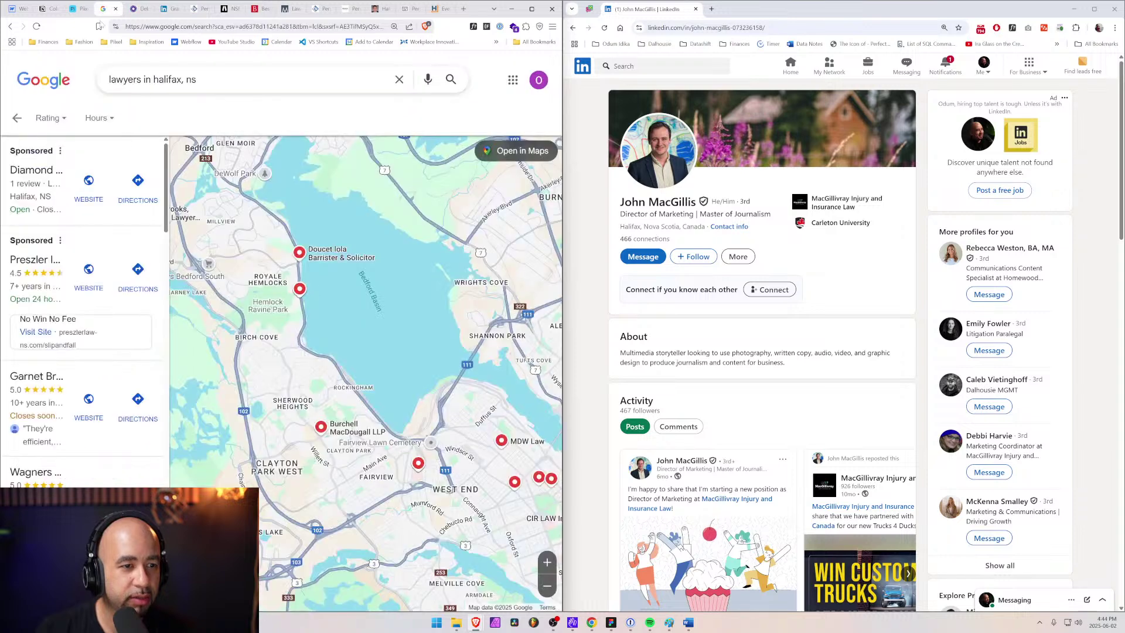
{"action": "left_click", "coordinate": [67, 8]}
Enter Grant Thornton as the new row's Business Name and set its Category to Lawyers
{"action": "key", "text": "Left"}
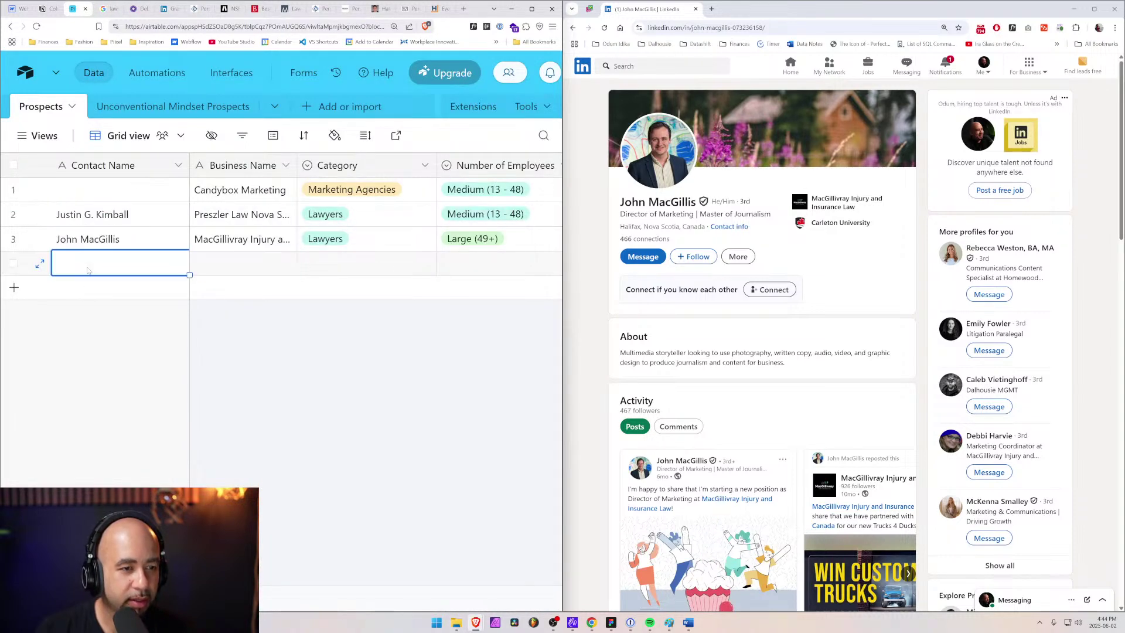
{"action": "key", "text": "Right"}
{"action": "type", "text": "Grant Thornton"}
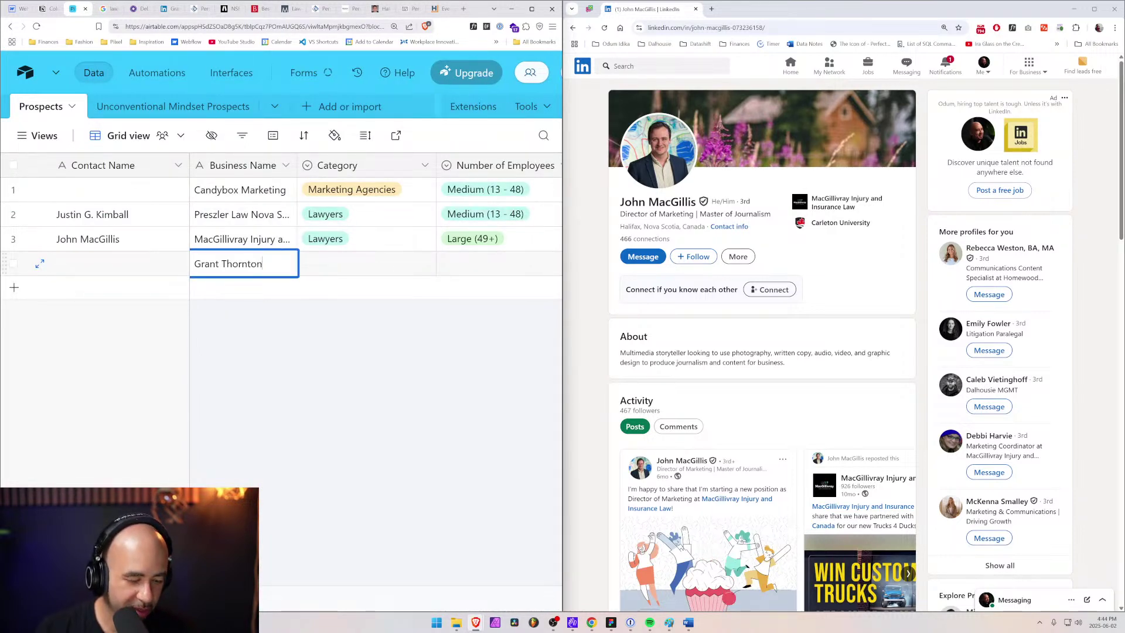
{"action": "left_click", "coordinate": [347, 271]}
{"action": "left_click", "coordinate": [348, 271]}
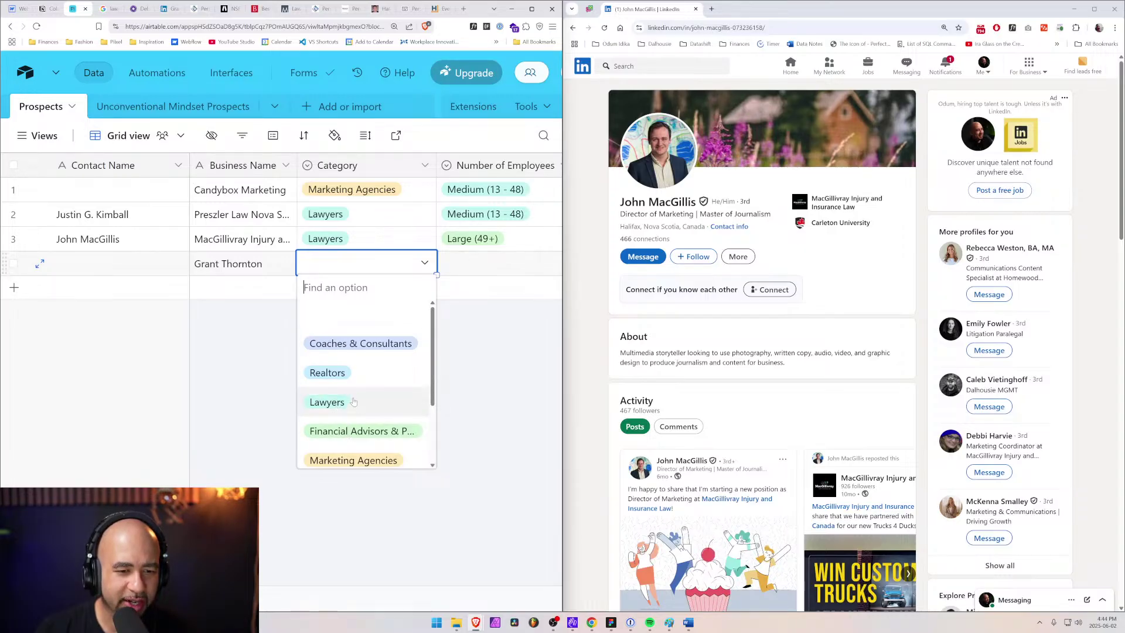
{"action": "left_click", "coordinate": [331, 403]}
Open Grant Thornton's gtdebtfree Instagram profile from the website footer
{"action": "left_click", "coordinate": [140, 9]}
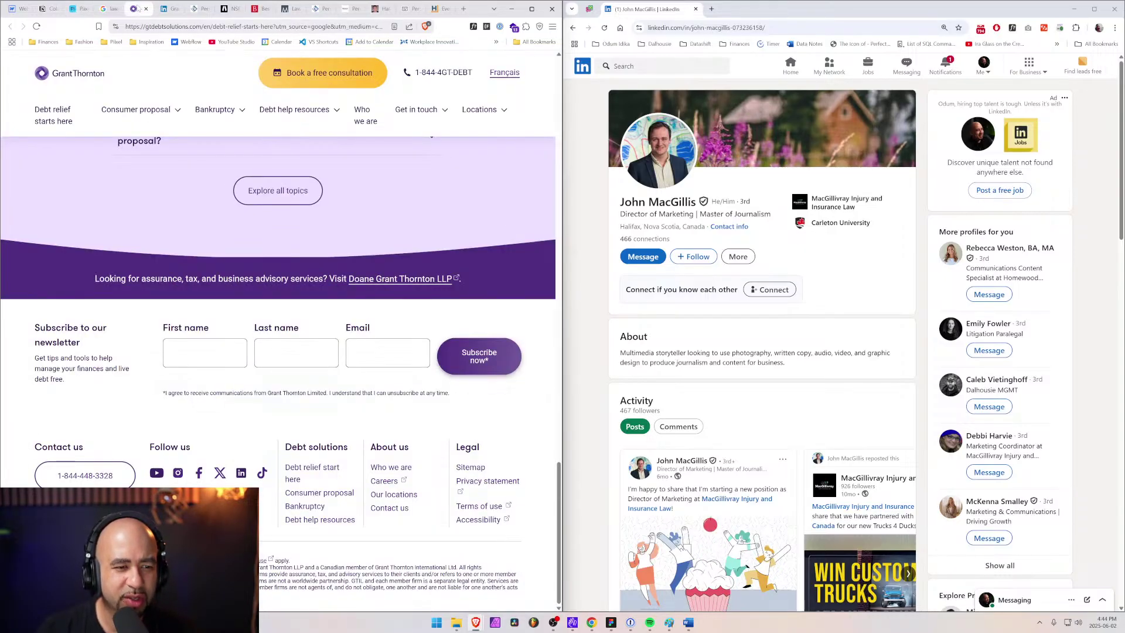
{"action": "scroll", "coordinate": [280, 375], "scroll_direction": "up", "scroll_amount": 5}
{"action": "scroll", "coordinate": [279, 375], "scroll_direction": "down", "scroll_amount": 5}
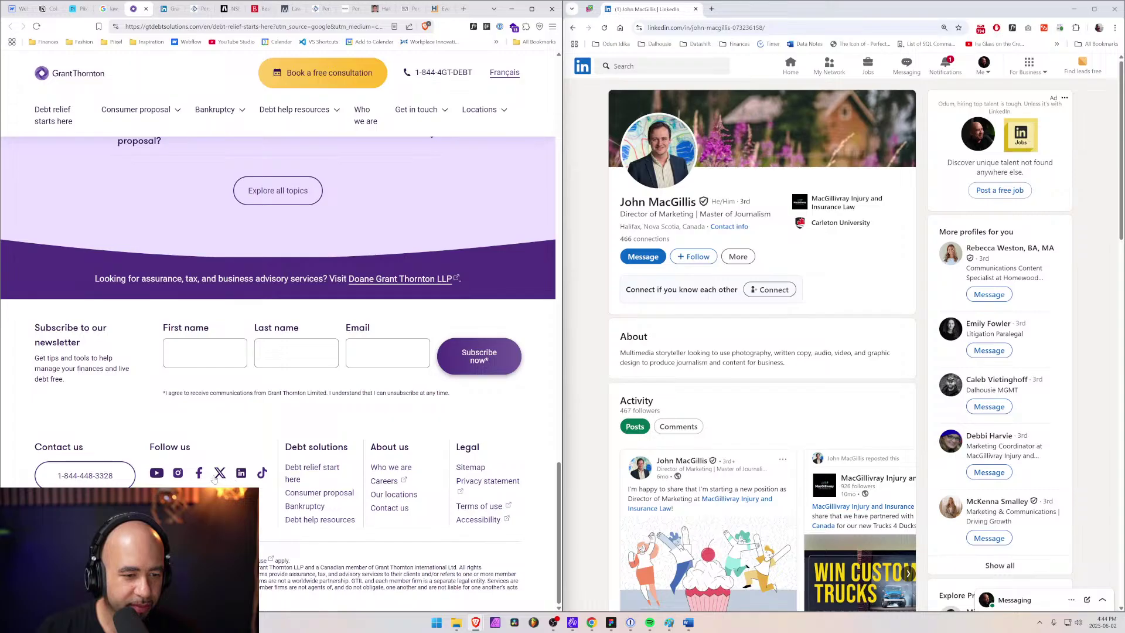
{"action": "left_click", "coordinate": [178, 473]}
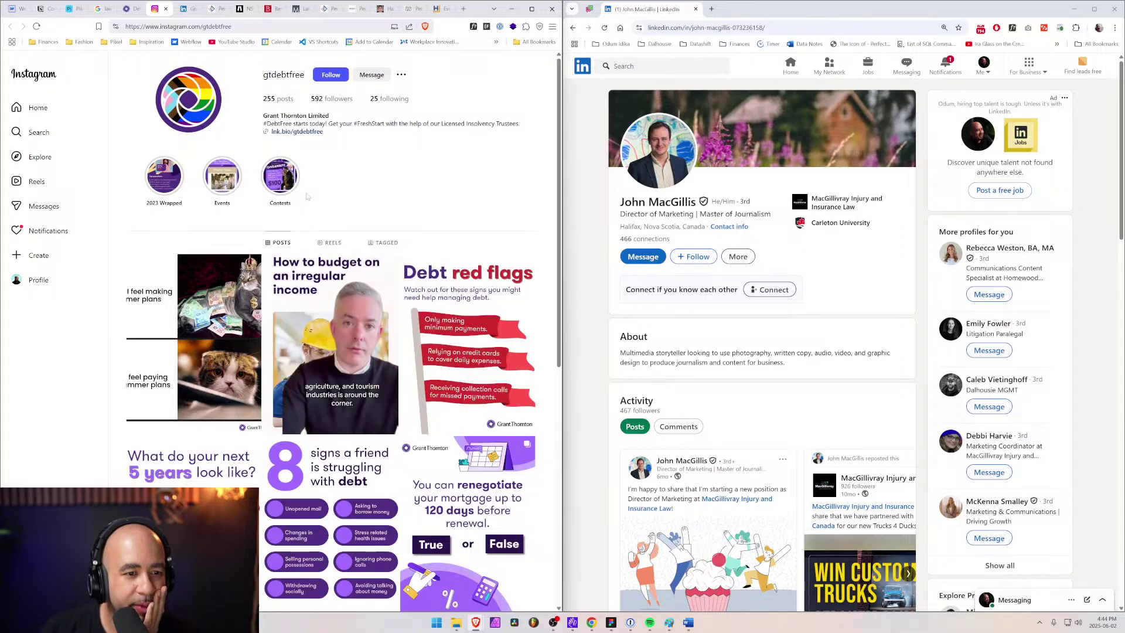
{"action": "scroll", "coordinate": [234, 340], "scroll_direction": "down", "scroll_amount": 3}
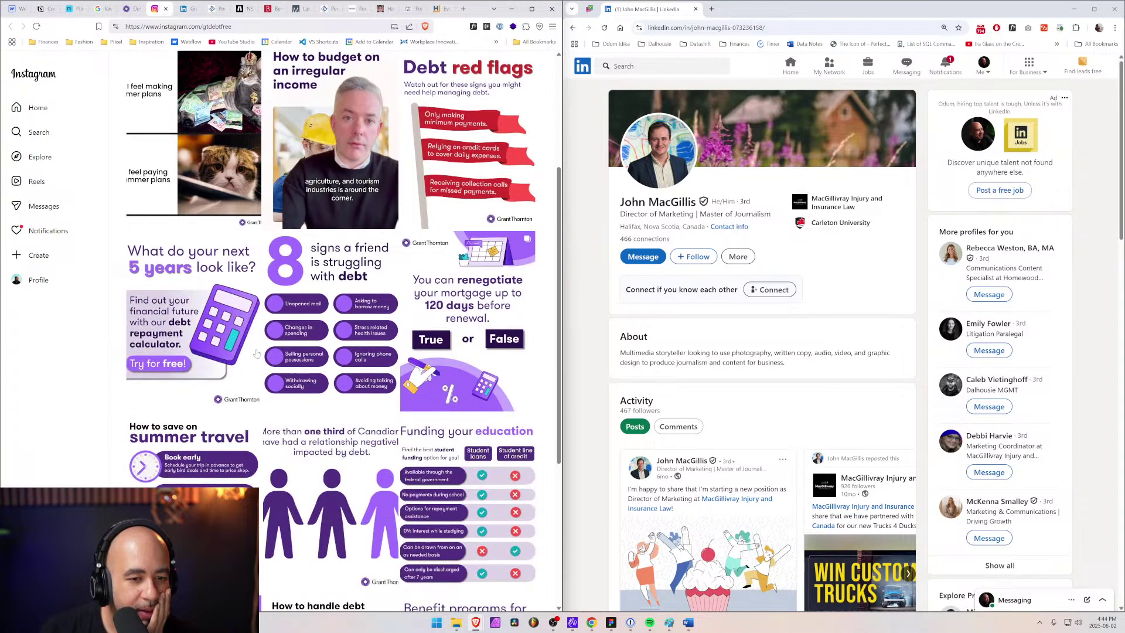
{"action": "scroll", "coordinate": [343, 339], "scroll_direction": "down", "scroll_amount": 4}
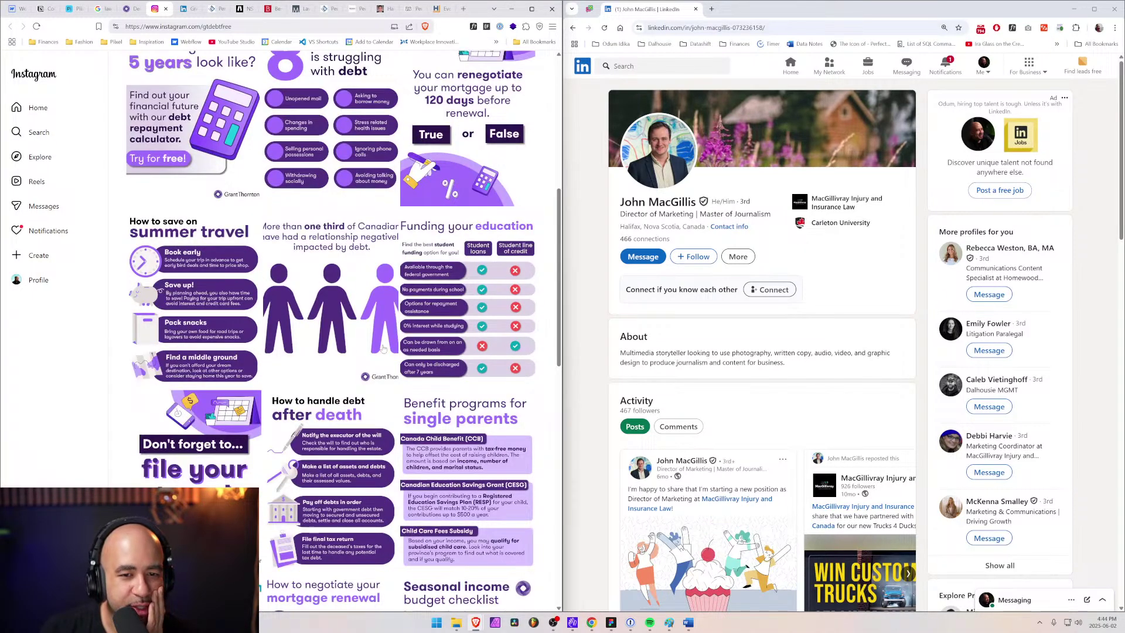
{"action": "scroll", "coordinate": [449, 316], "scroll_direction": "up", "scroll_amount": 8}
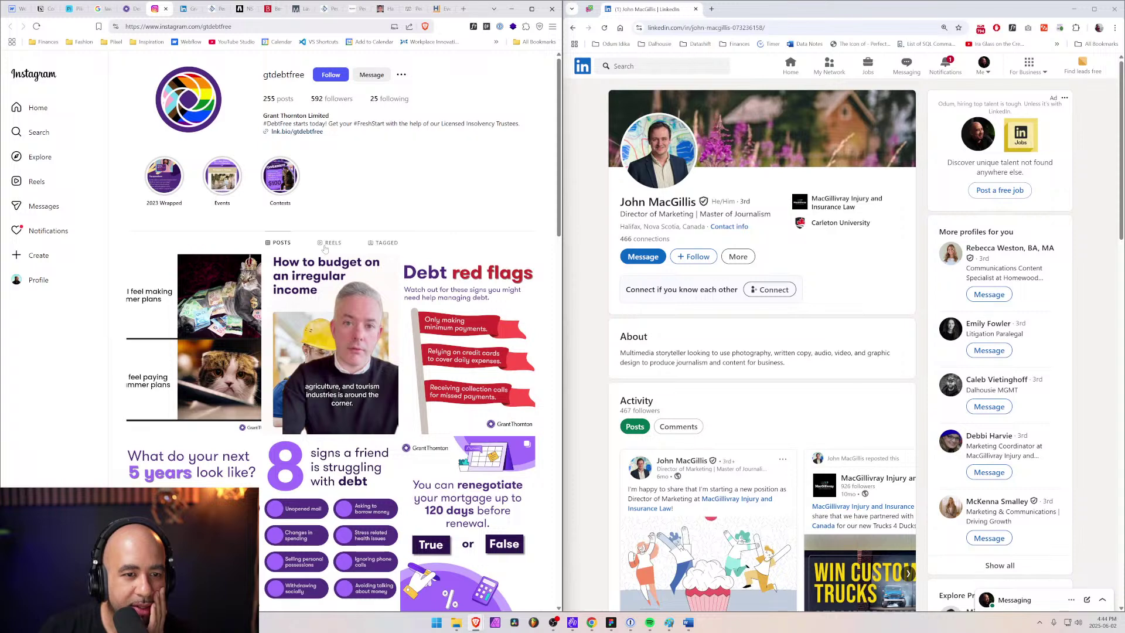
Watch the profile's 'right debt solution' reel with sound on
{"action": "left_click", "coordinate": [328, 243]}
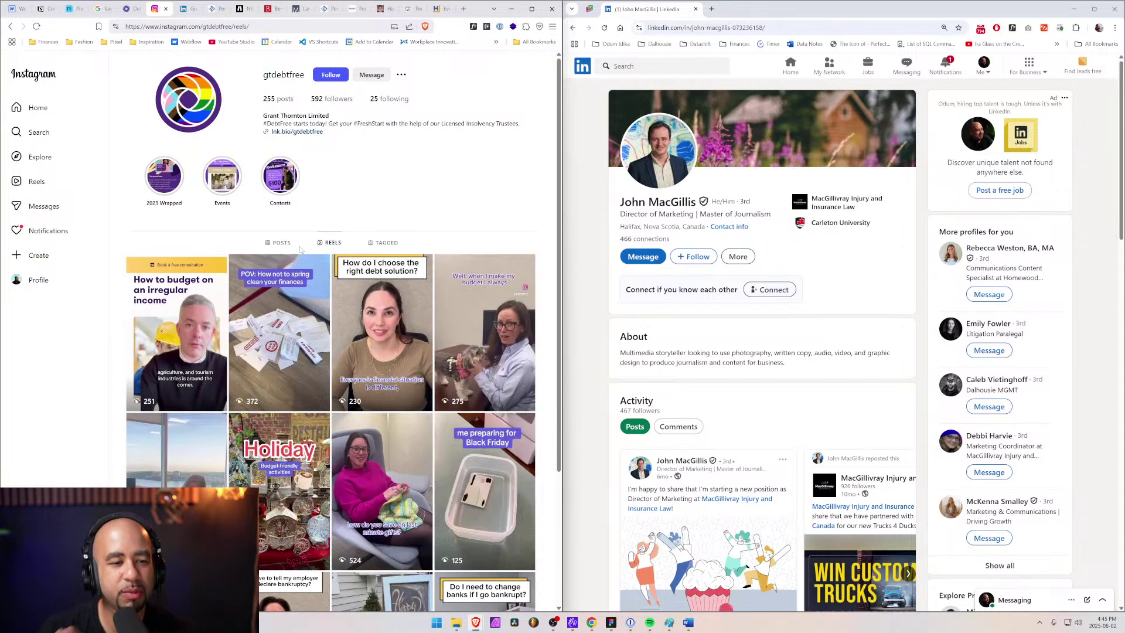
{"action": "scroll", "coordinate": [292, 346], "scroll_direction": "down", "scroll_amount": 2}
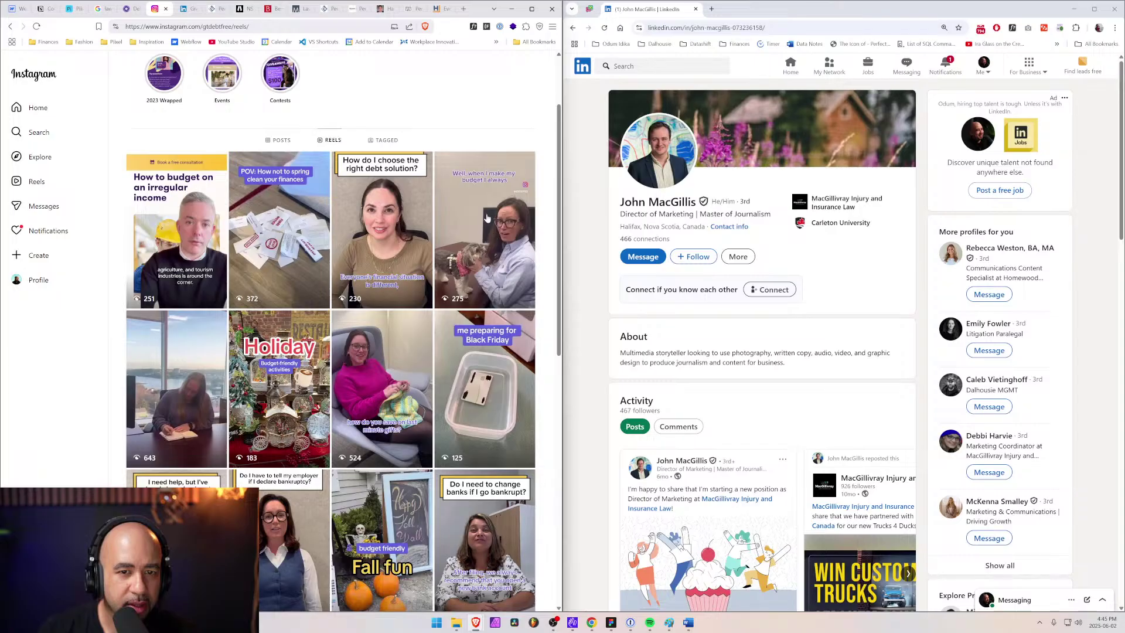
{"action": "left_click", "coordinate": [401, 230]}
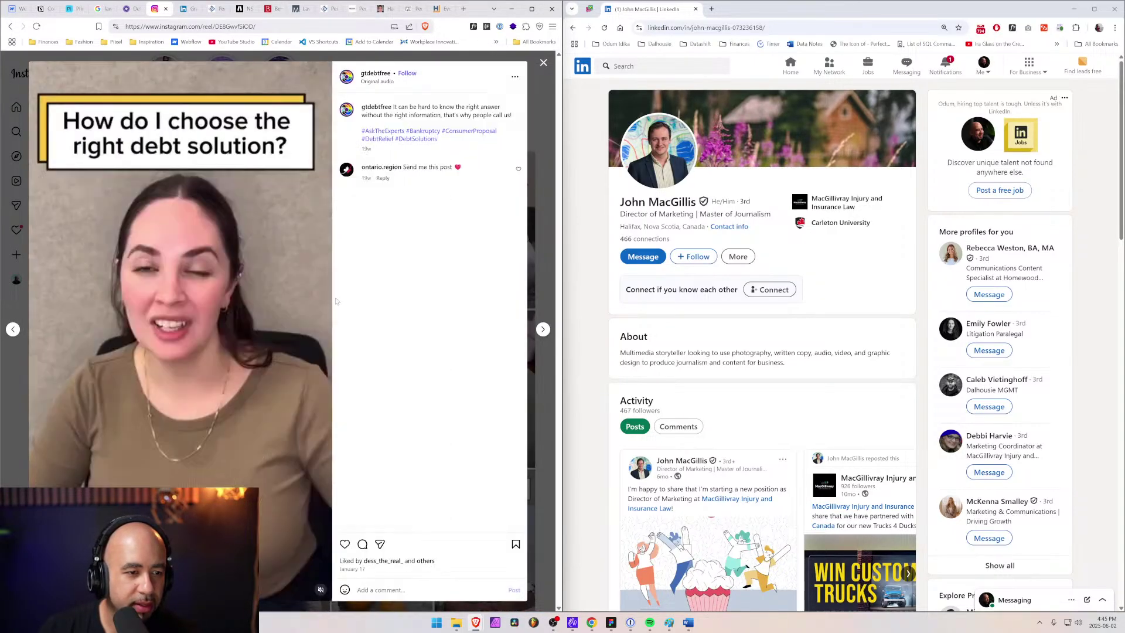
{"action": "left_click", "coordinate": [320, 589]}
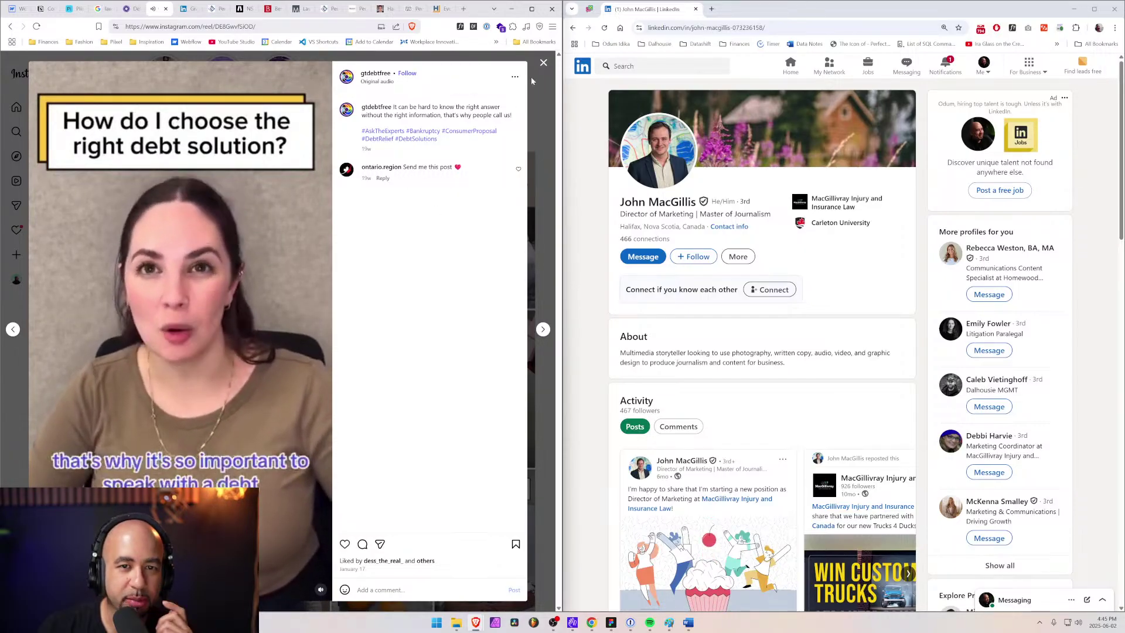
{"action": "left_click", "coordinate": [544, 63]}
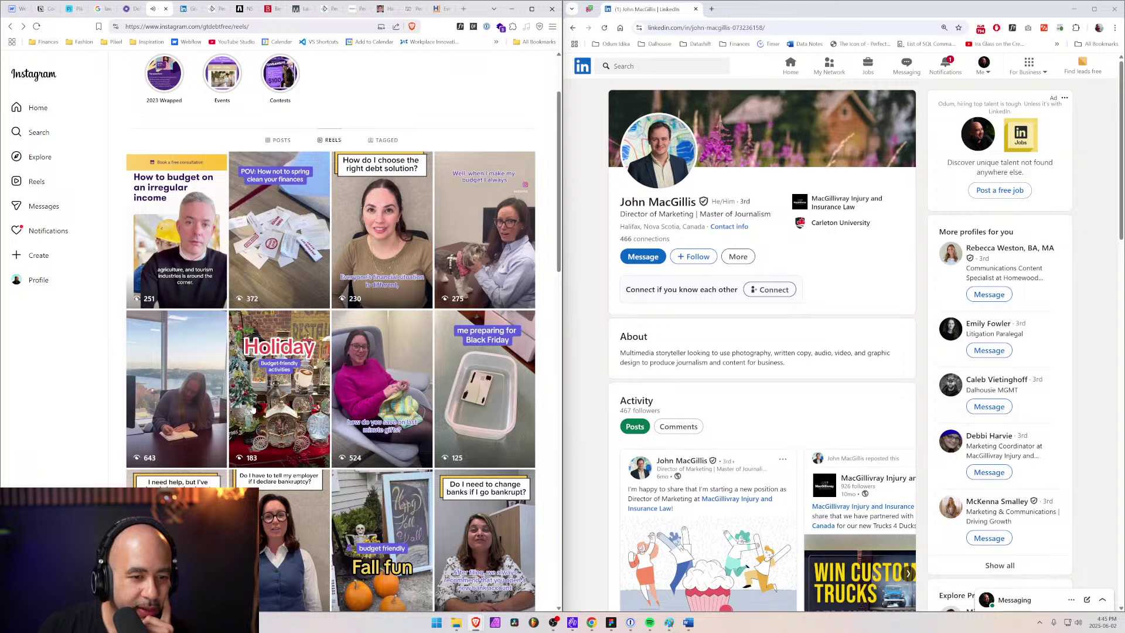
View the summer plans cat post under POSTS and browse the profile grid
{"action": "left_click", "coordinate": [282, 140]}
{"action": "left_click", "coordinate": [200, 271]}
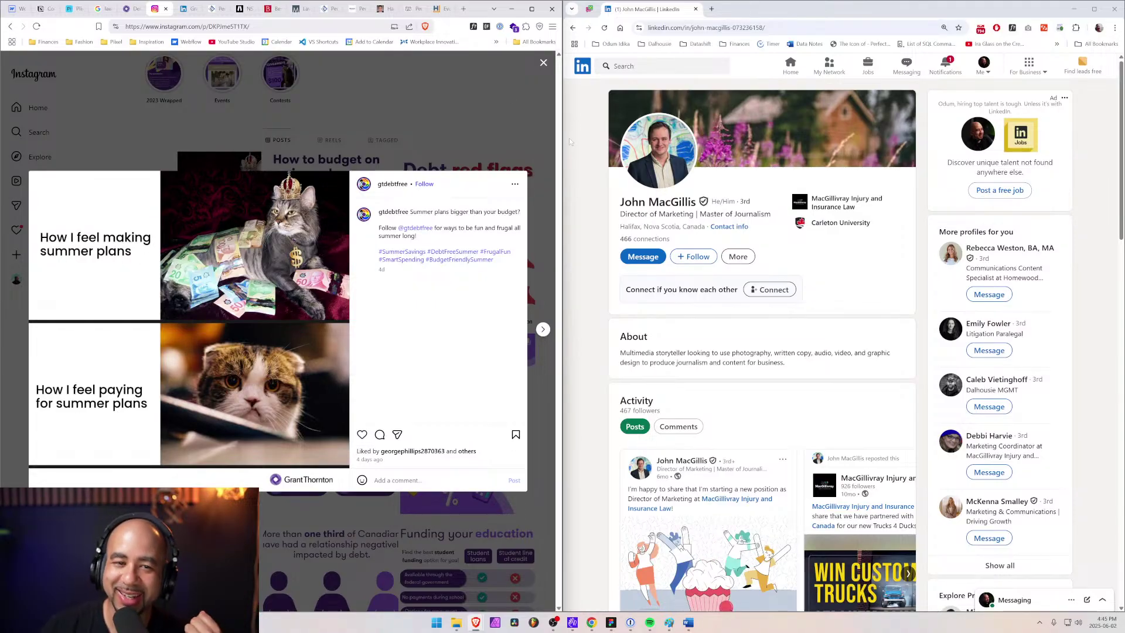
{"action": "left_click", "coordinate": [527, 99]}
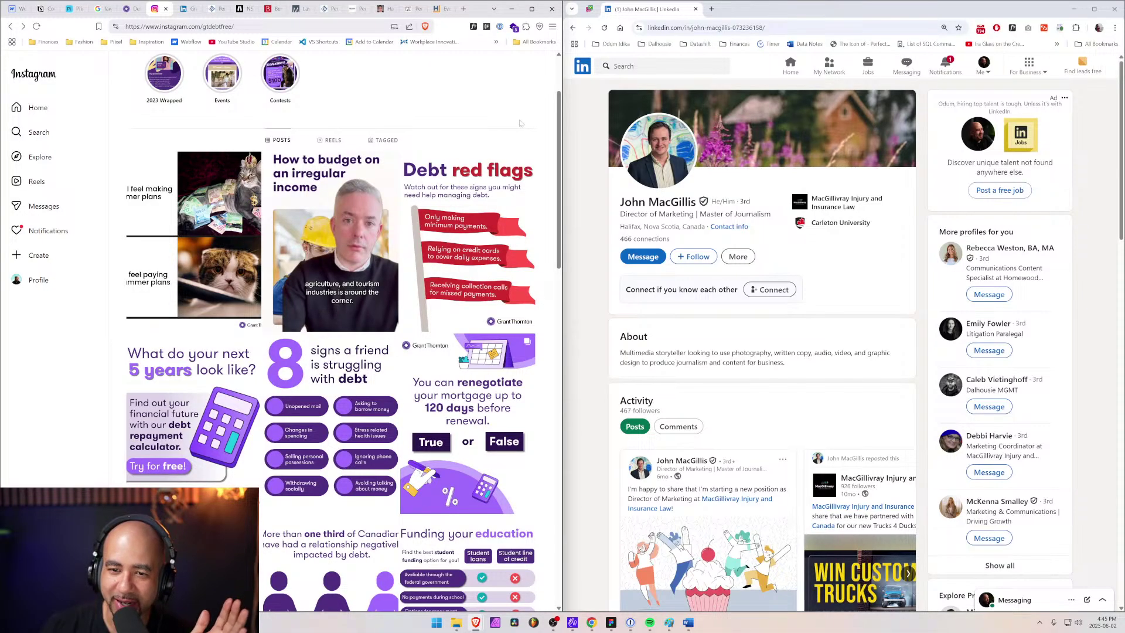
{"action": "scroll", "coordinate": [442, 413], "scroll_direction": "down", "scroll_amount": 10}
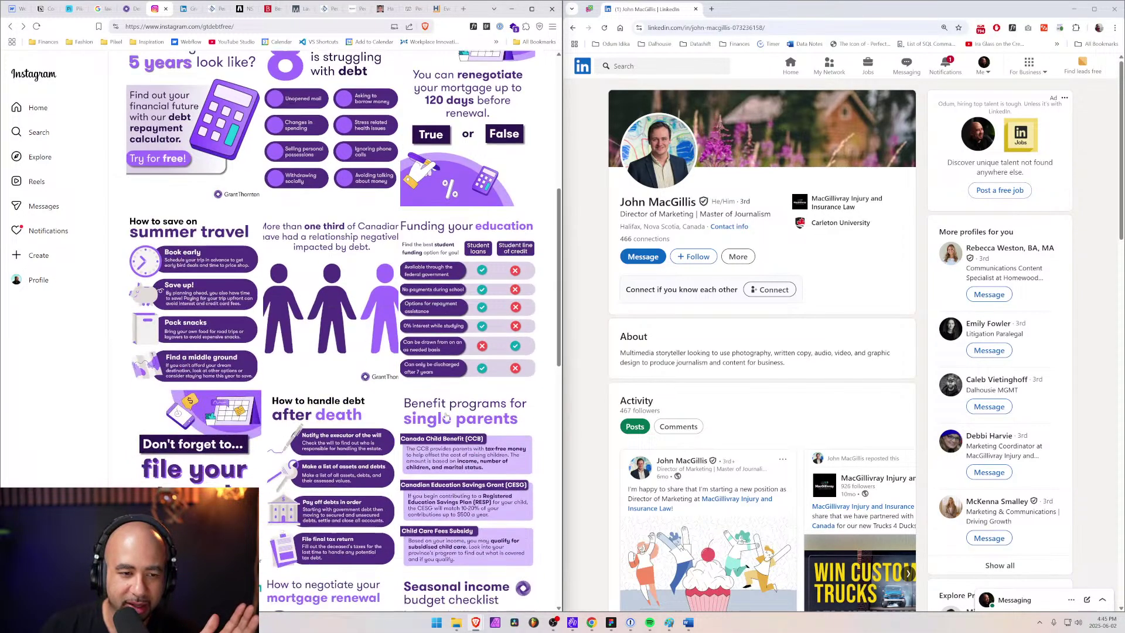
{"action": "scroll", "coordinate": [442, 414], "scroll_direction": "down", "scroll_amount": 14}
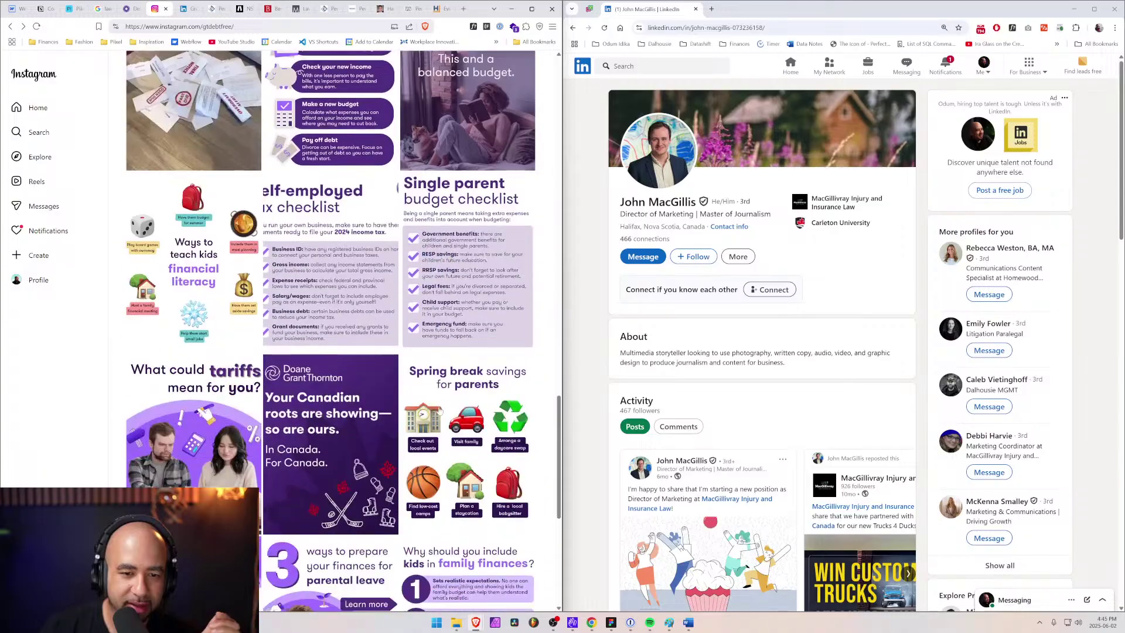
{"action": "scroll", "coordinate": [440, 411], "scroll_direction": "up", "scroll_amount": 20}
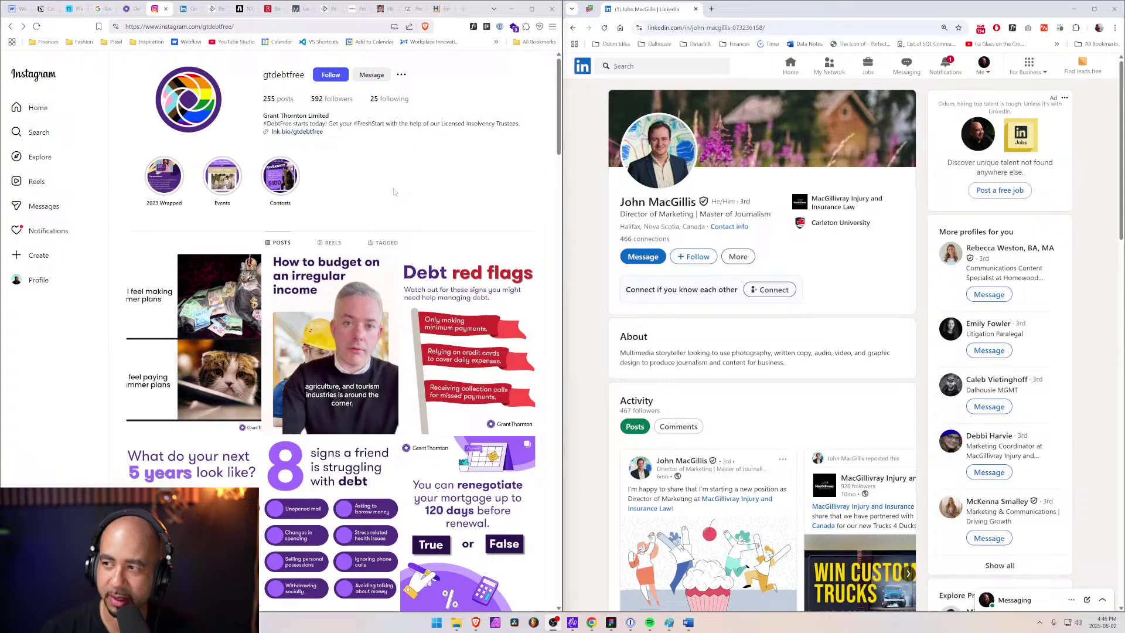
Paste the gtdebtfree Instagram profile URL into Grant Thornton's Instagram cell in row 4
{"action": "key", "text": "ctrl+l"}
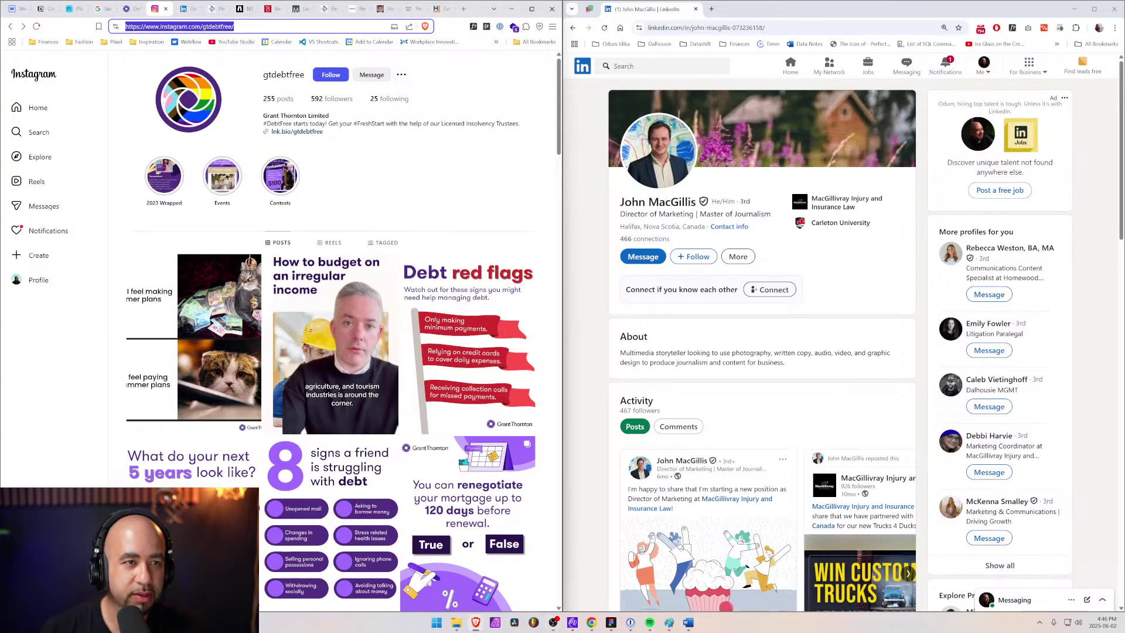
{"action": "left_click", "coordinate": [73, 8]}
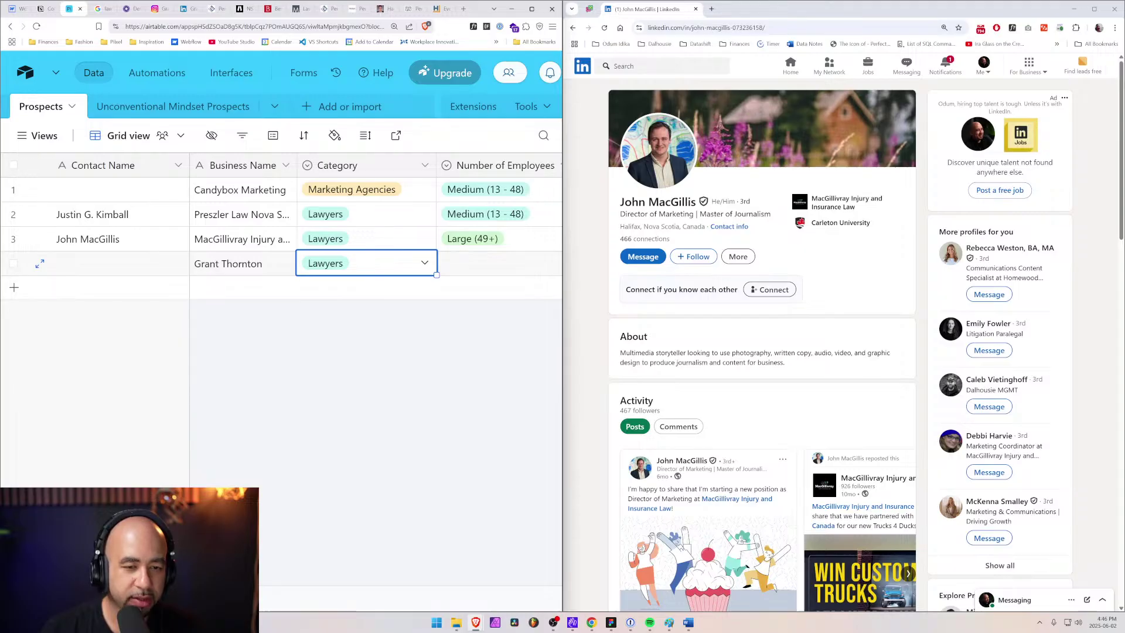
{"action": "scroll", "coordinate": [326, 617], "scroll_direction": "right", "scroll_amount": 10}
{"action": "scroll", "coordinate": [326, 617], "scroll_direction": "right", "scroll_amount": 2}
{"action": "left_click", "coordinate": [374, 259]}
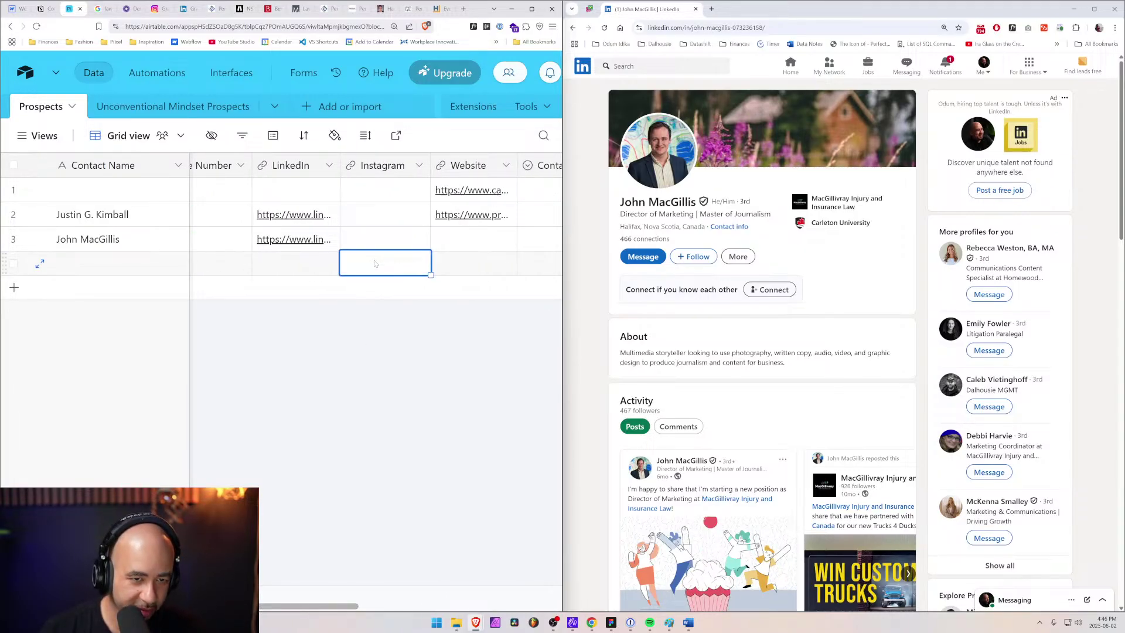
{"action": "key", "text": "ctrl+v"}
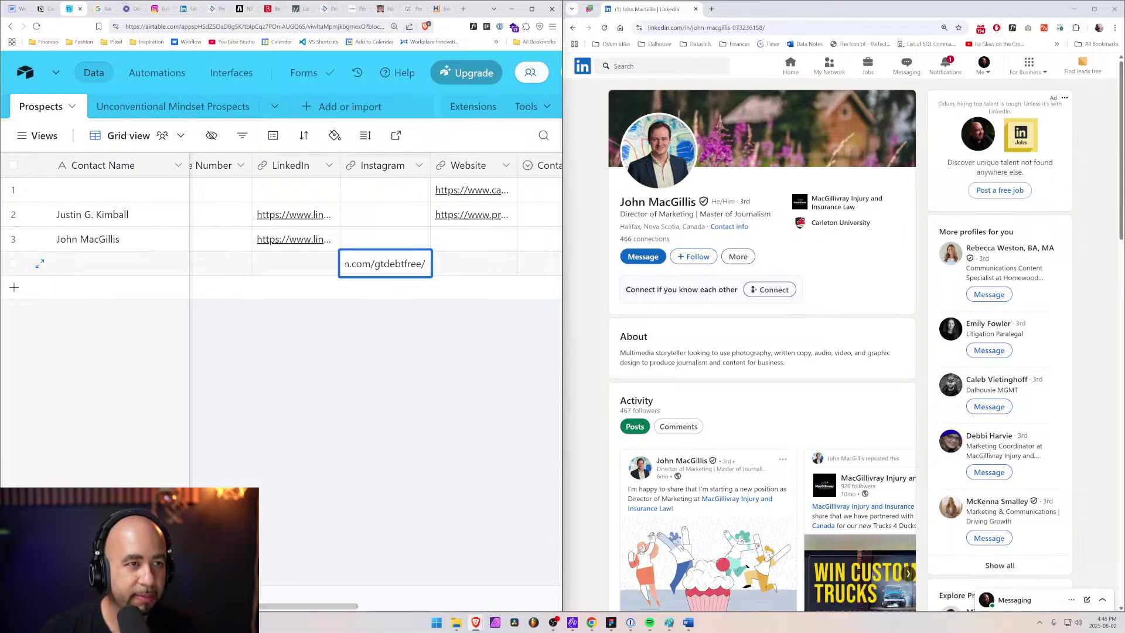
{"action": "left_click", "coordinate": [130, 9]}
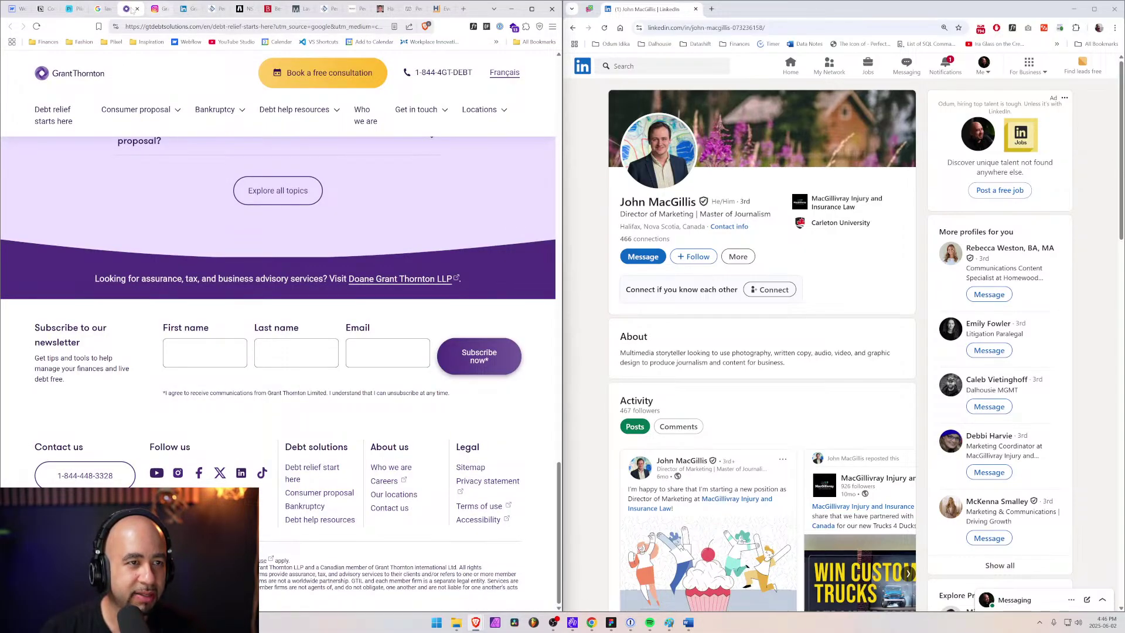
Copy the gtdebtsolutions.com/en/ homepage address into row 4's Website field
{"action": "key", "text": "alt+Left"}
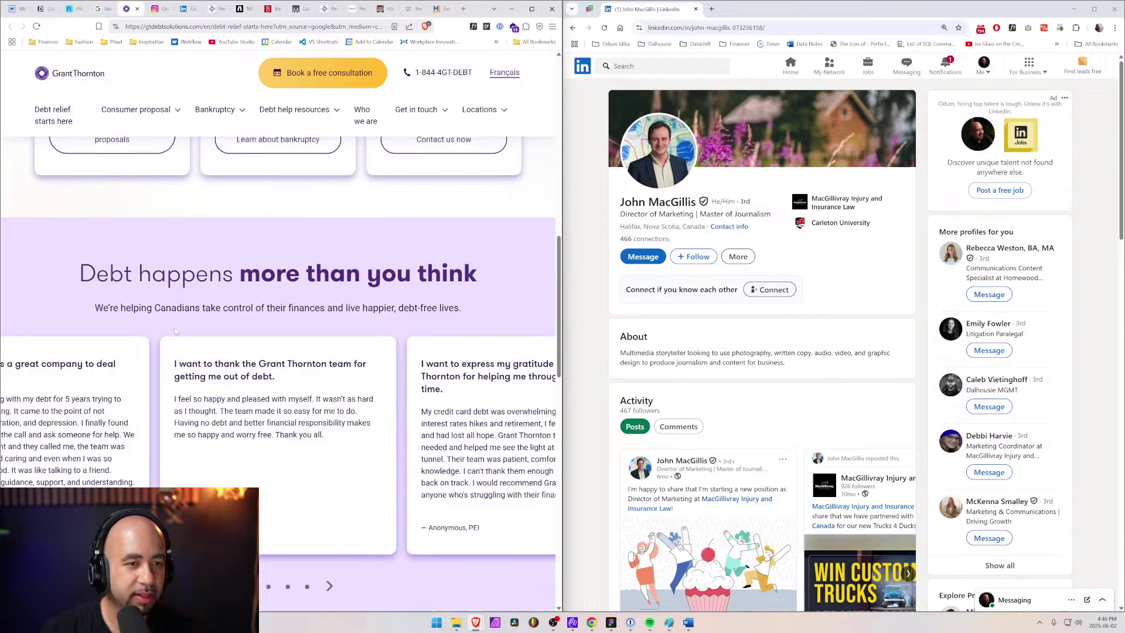
{"action": "left_click", "coordinate": [229, 24]}
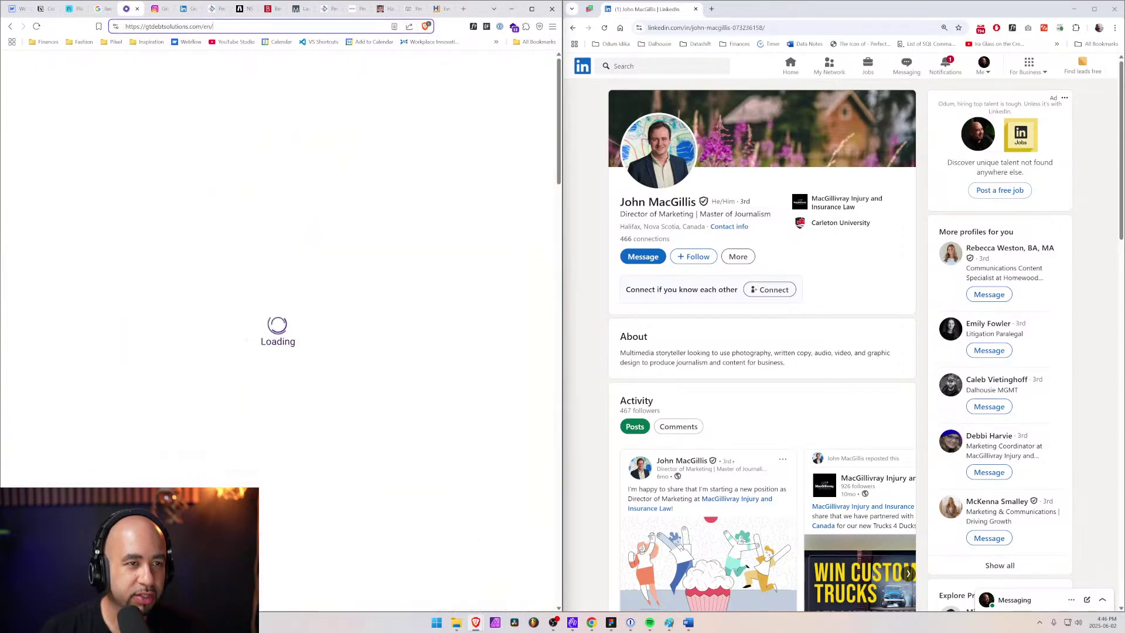
{"action": "left_click", "coordinate": [81, 8]}
{"action": "key", "text": "Tab"}
{"action": "mouse_move", "coordinate": [278, 606]}
{"action": "left_mouse_down"}
{"action": "mouse_move", "coordinate": [404, 609]}
{"action": "mouse_move", "coordinate": [246, 612]}
{"action": "mouse_move", "coordinate": [328, 612]}
{"action": "mouse_move", "coordinate": [291, 613]}
{"action": "left_mouse_up"}
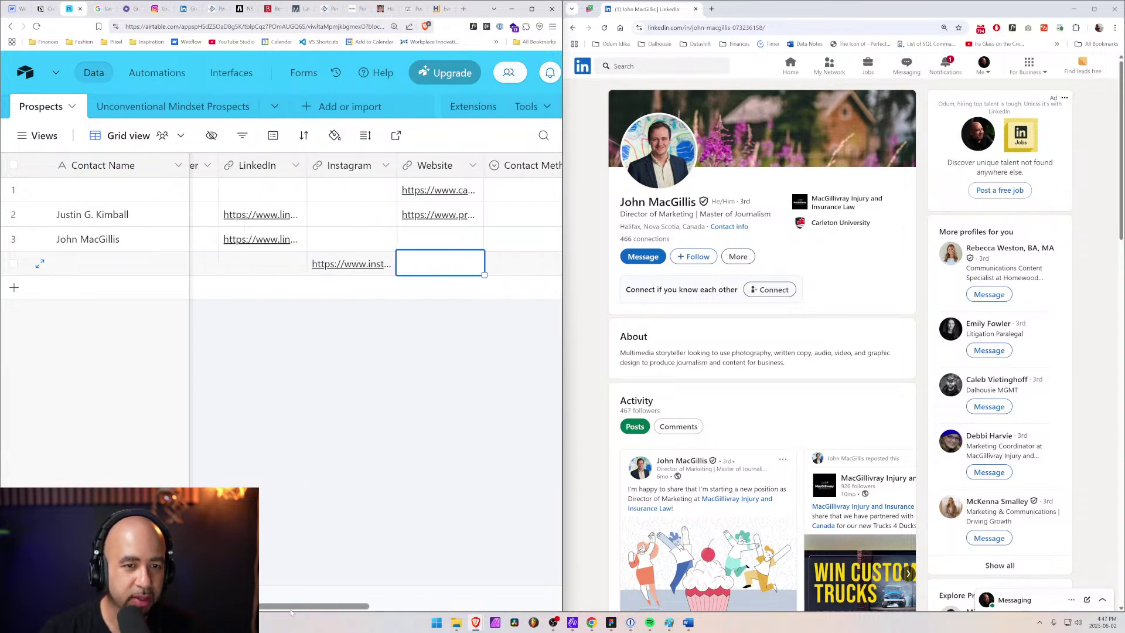
{"action": "type", "text": "https://gtdebts.com/ecr/"}
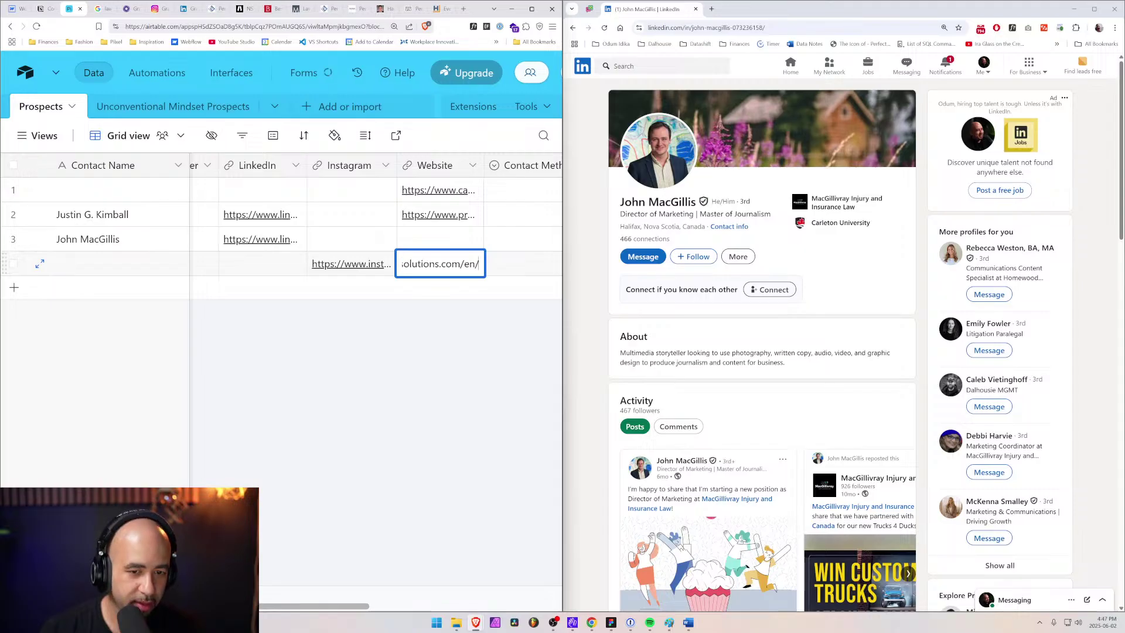
{"action": "left_click", "coordinate": [129, 8]}
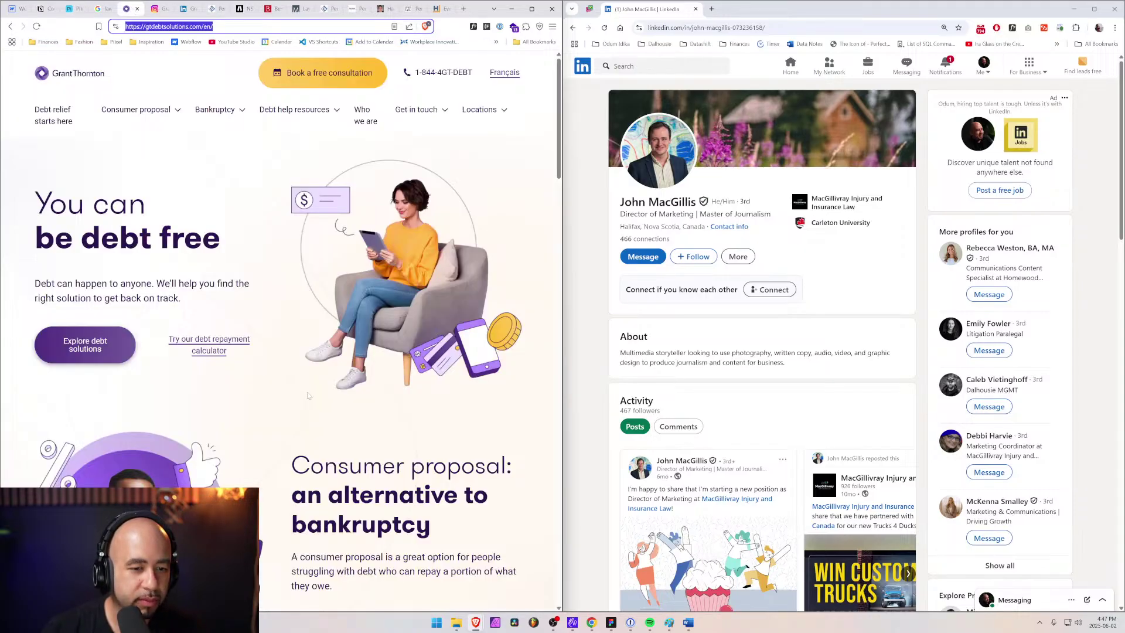
Open Grant Thornton Limited's YouTube channel from the website footer
{"action": "scroll", "coordinate": [312, 373], "scroll_direction": "down", "scroll_amount": 20}
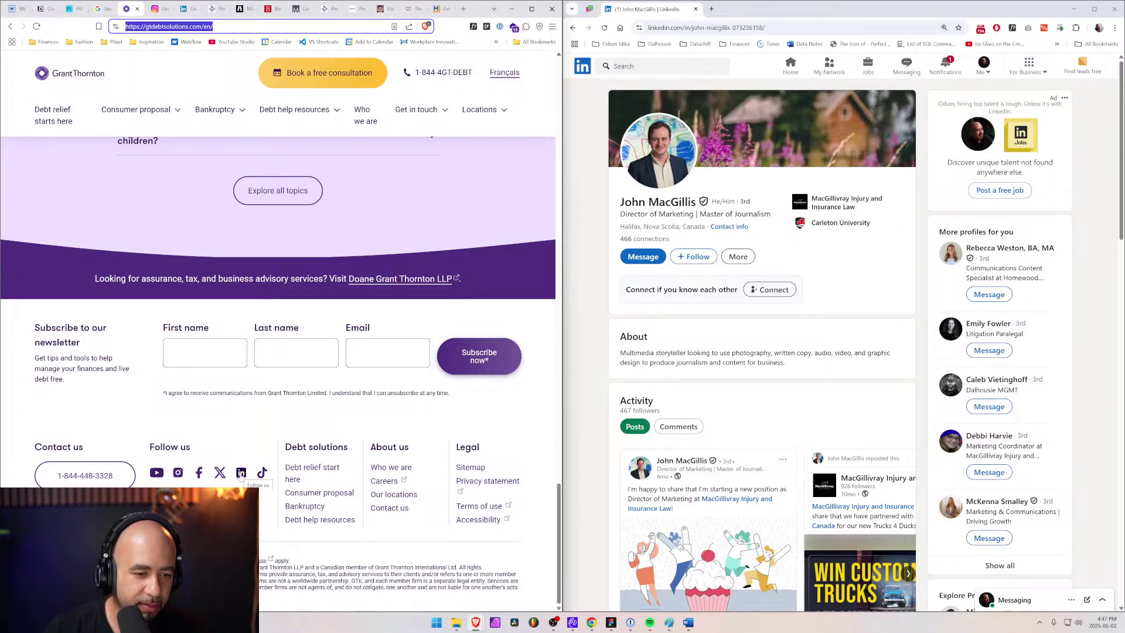
{"action": "left_click", "coordinate": [157, 472]}
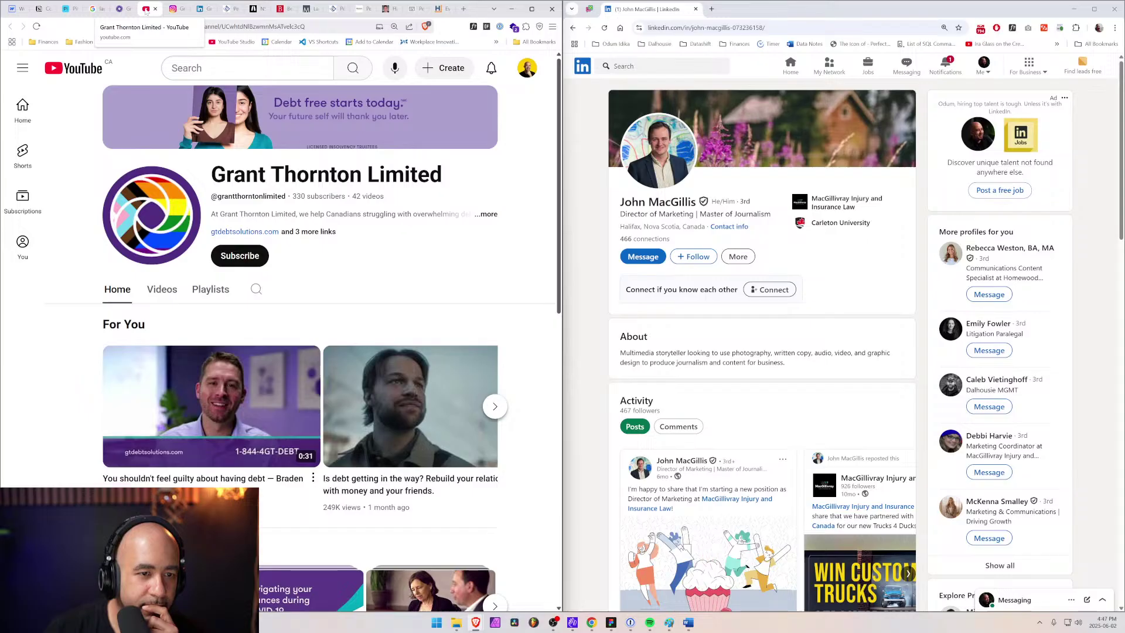
{"action": "scroll", "coordinate": [91, 417], "scroll_direction": "down", "scroll_amount": 3}
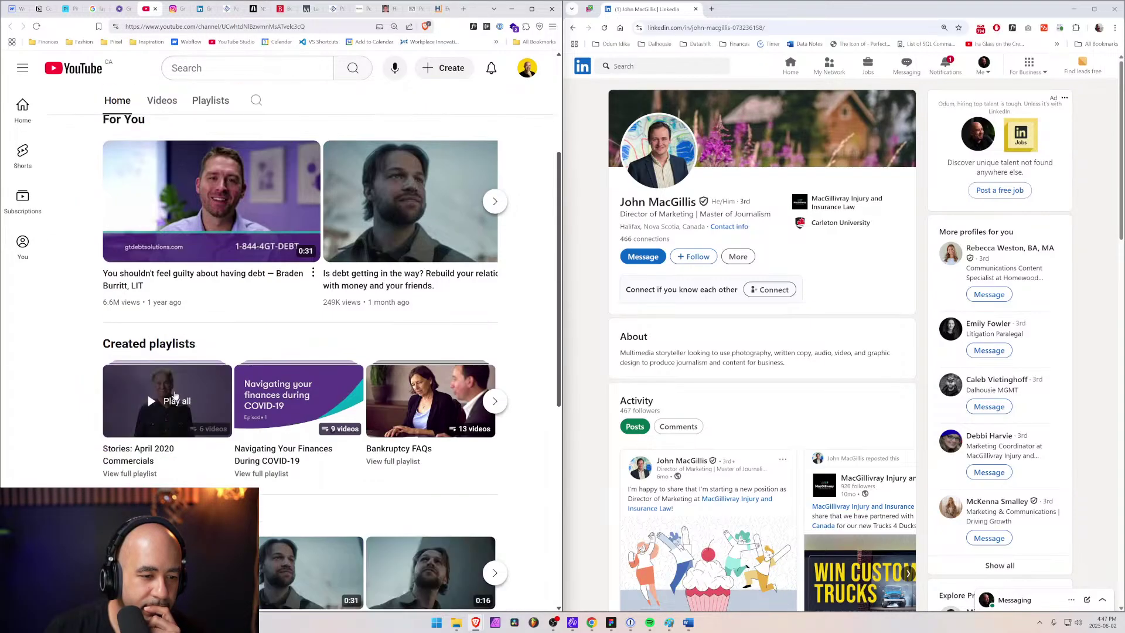
{"action": "scroll", "coordinate": [91, 418], "scroll_direction": "down", "scroll_amount": 2}
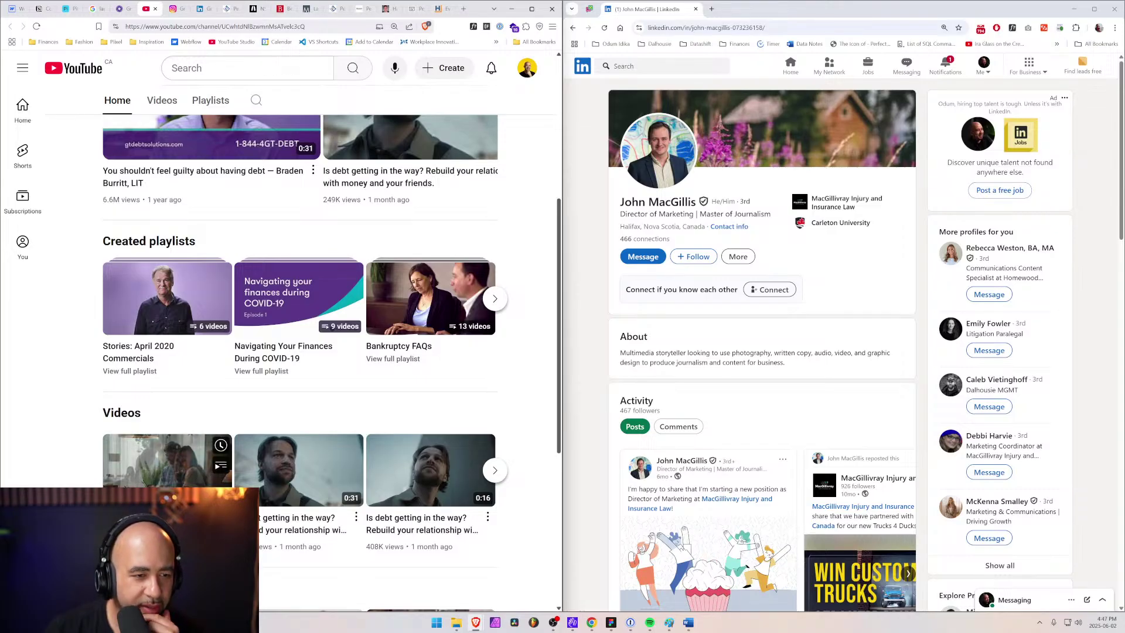
{"action": "scroll", "coordinate": [300, 328], "scroll_direction": "up", "scroll_amount": 5}
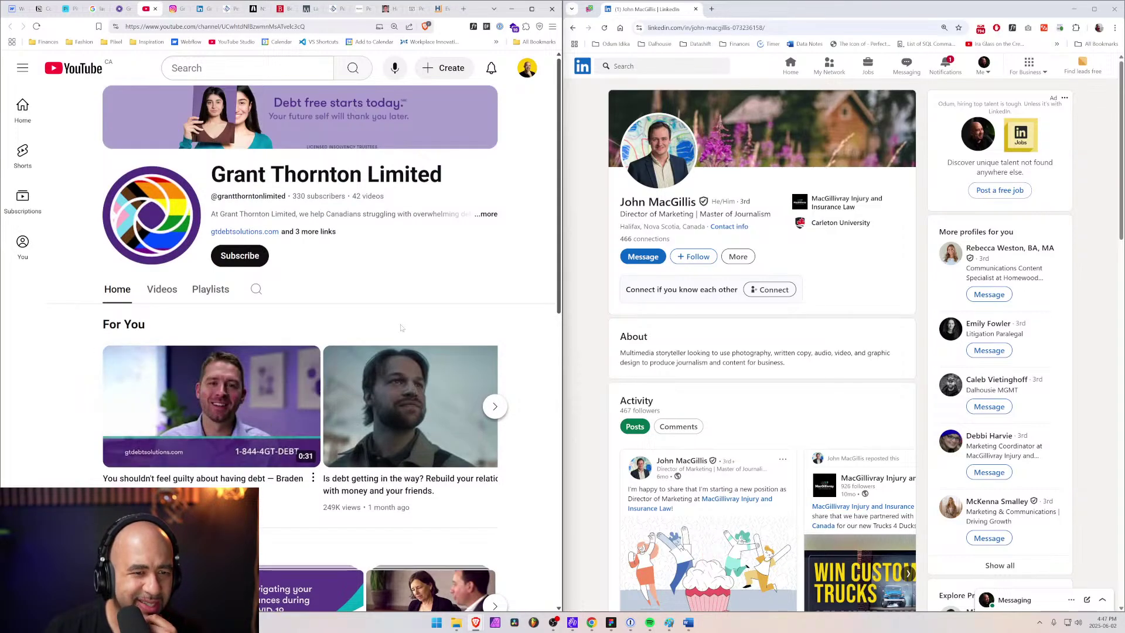
{"action": "mouse_move", "coordinate": [275, 387]}
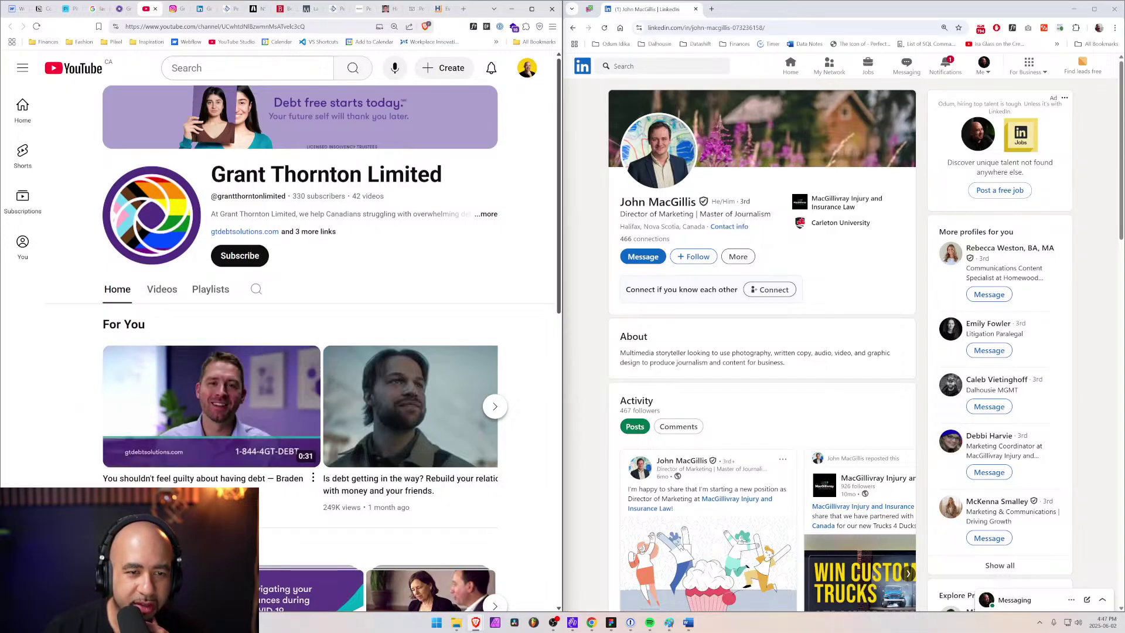
Scroll through the channel's 42 videos and playlists like Bankruptcy FAQs and Navigating Your Finances
{"action": "scroll", "coordinate": [316, 242], "scroll_direction": "down", "scroll_amount": 5}
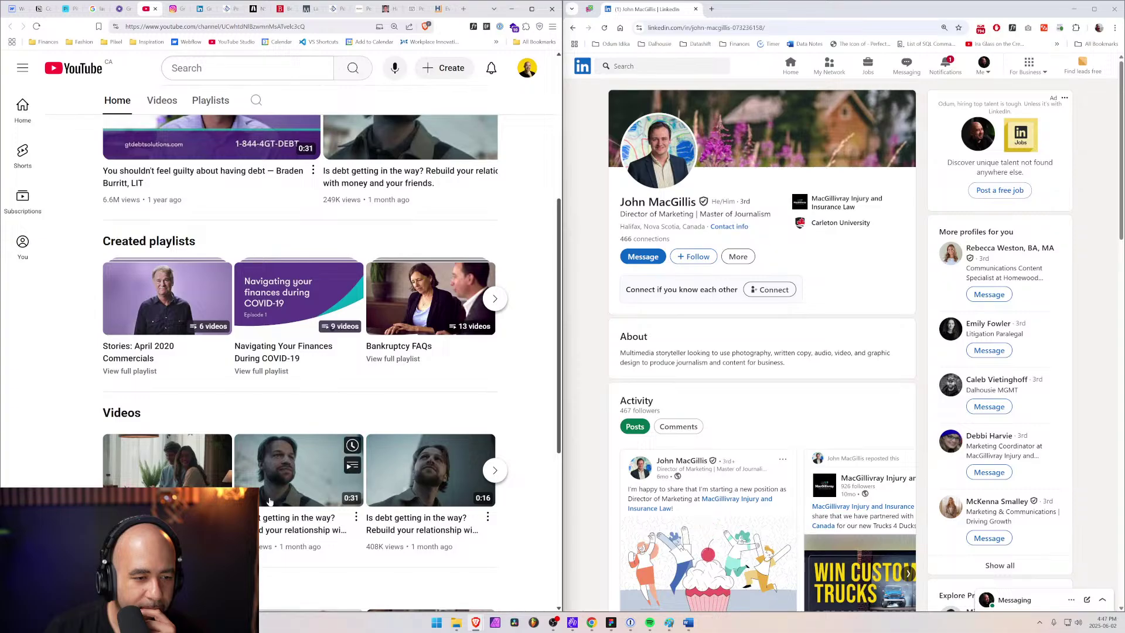
{"action": "scroll", "coordinate": [281, 485], "scroll_direction": "down", "scroll_amount": 3}
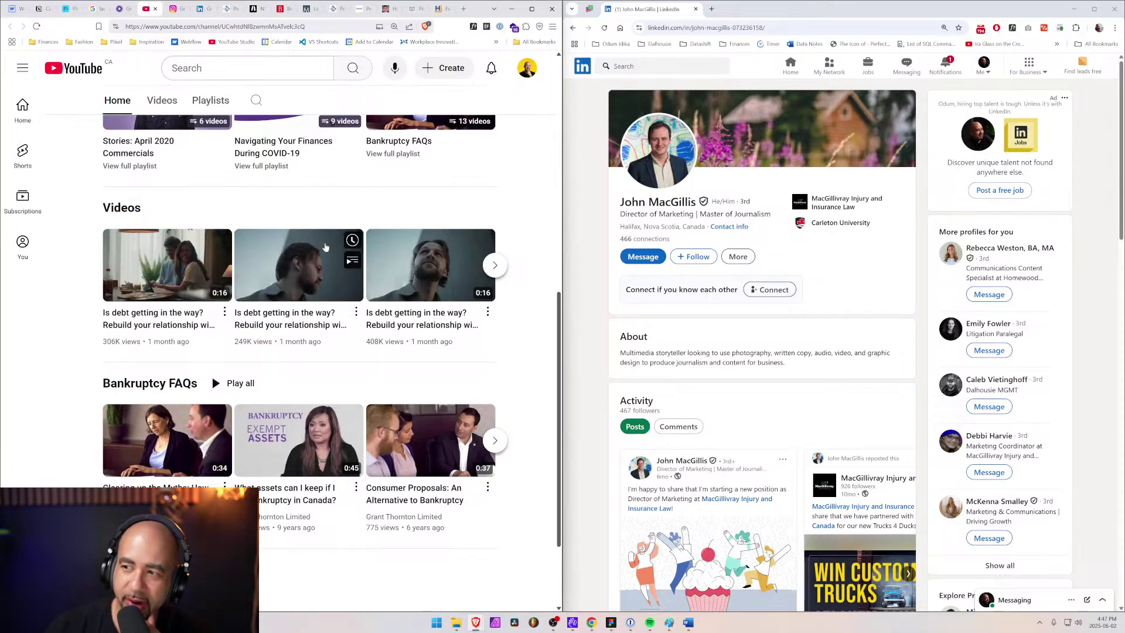
{"action": "scroll", "coordinate": [305, 313], "scroll_direction": "up", "scroll_amount": 1}
{"action": "scroll", "coordinate": [305, 313], "scroll_direction": "up", "scroll_amount": 5}
{"action": "scroll", "coordinate": [297, 424], "scroll_direction": "down", "scroll_amount": 1}
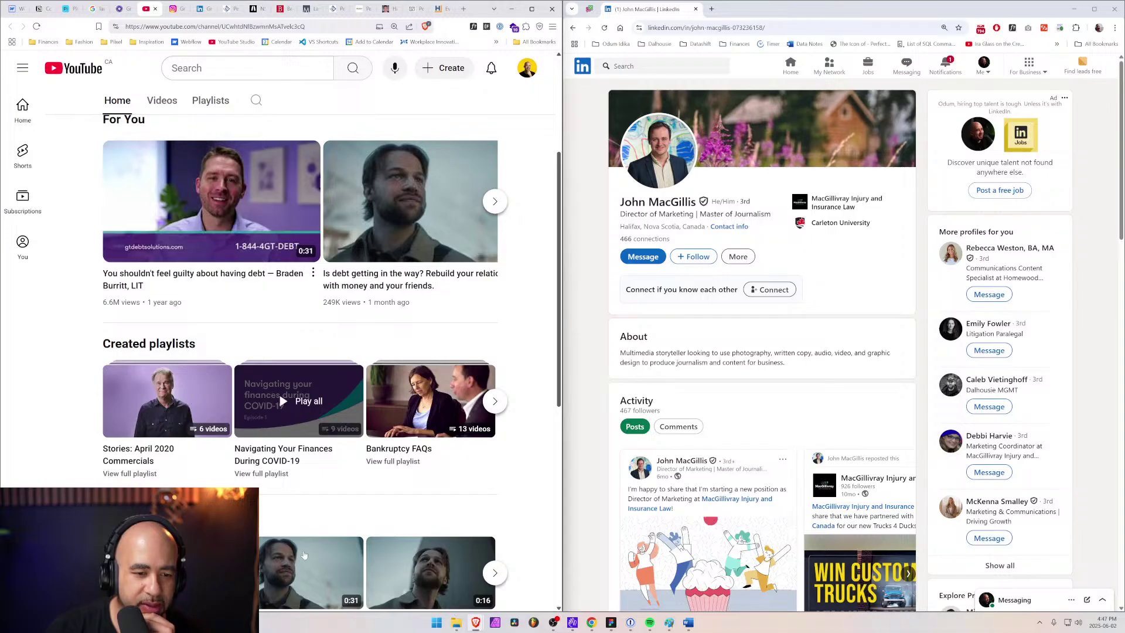
{"action": "scroll", "coordinate": [302, 410], "scroll_direction": "down", "scroll_amount": 3}
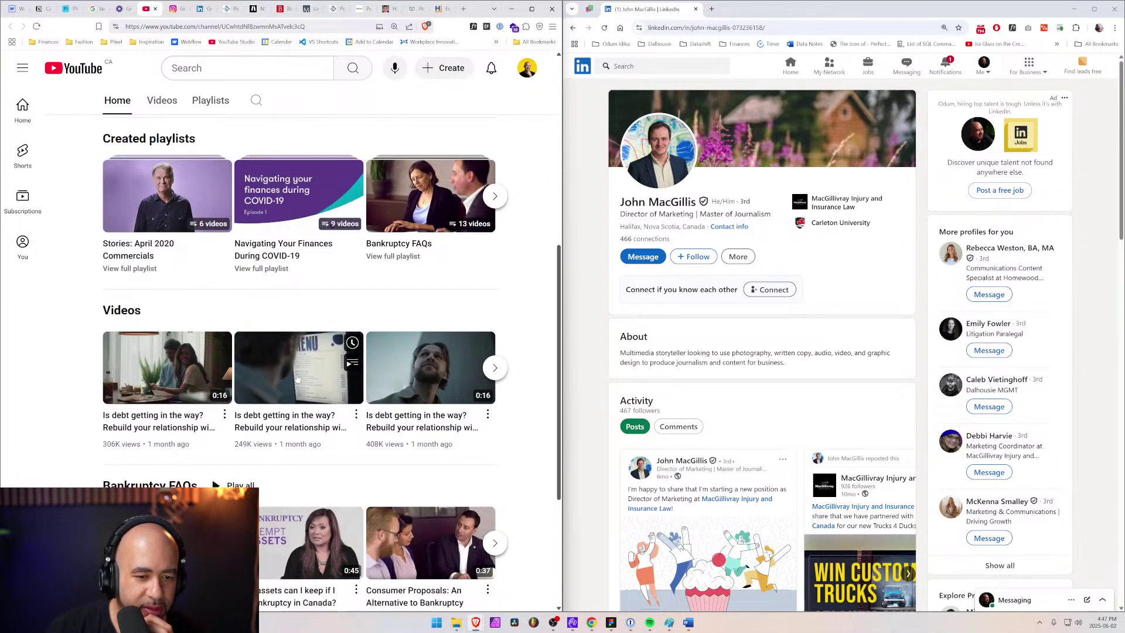
{"action": "scroll", "coordinate": [356, 411], "scroll_direction": "up", "scroll_amount": 6}
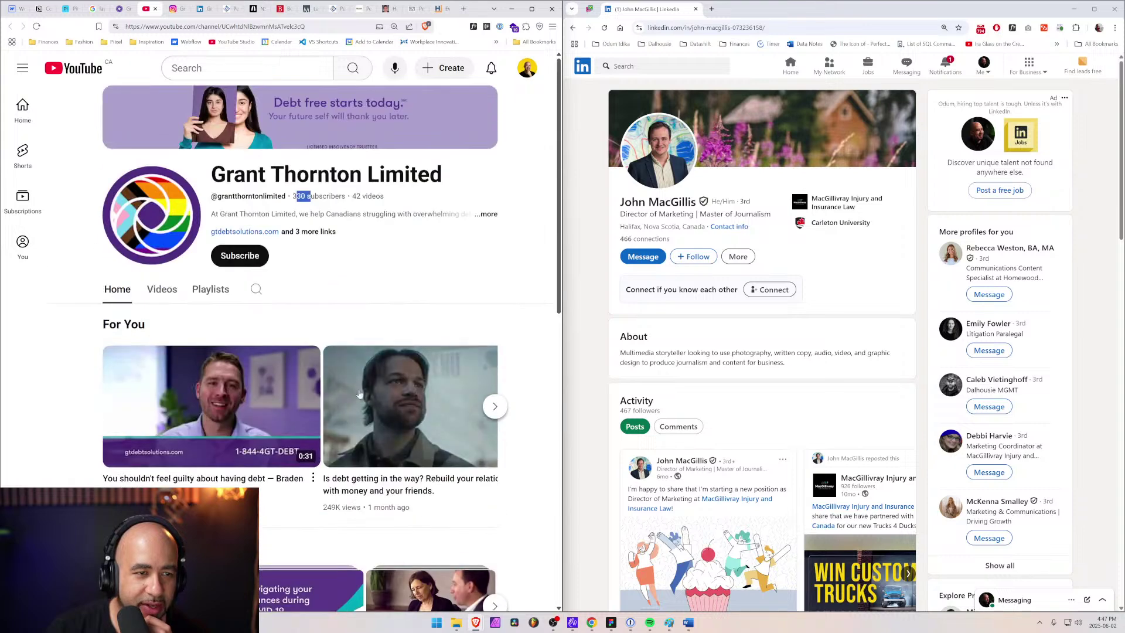
{"action": "scroll", "coordinate": [306, 307], "scroll_direction": "down", "scroll_amount": 5}
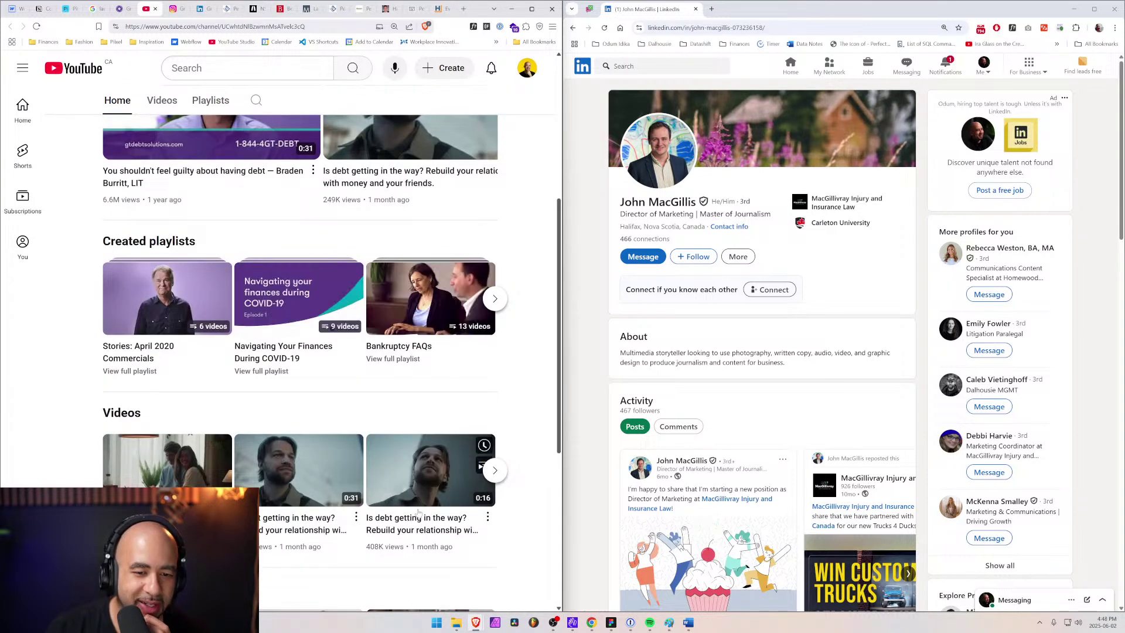
Play 'Is debt getting in the way?' from the start with sound, pausing near the end
{"action": "left_click", "coordinate": [415, 466]}
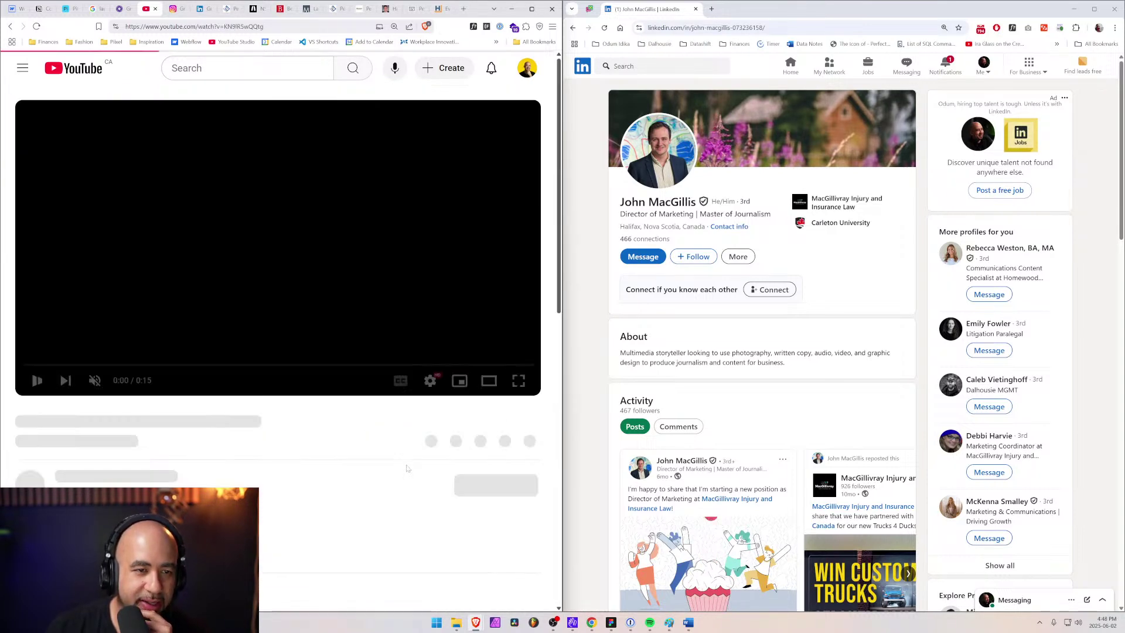
{"action": "left_click", "coordinate": [94, 380]}
{"action": "left_click_drag", "start_coordinate": [51, 364], "coordinate": [3, 367]}
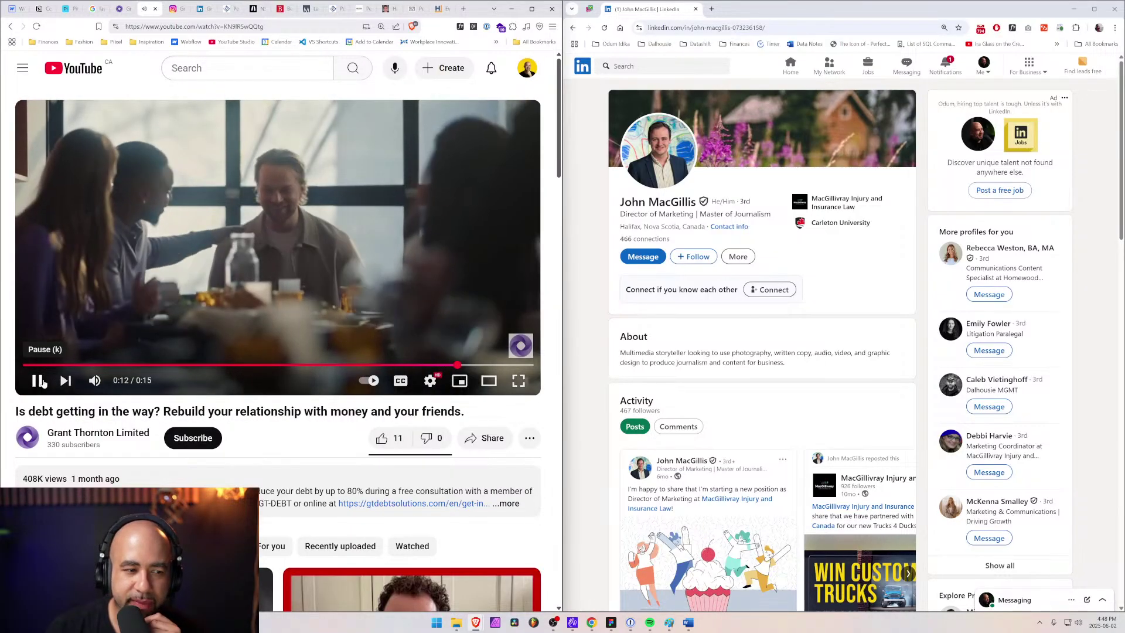
{"action": "left_click", "coordinate": [36, 381]}
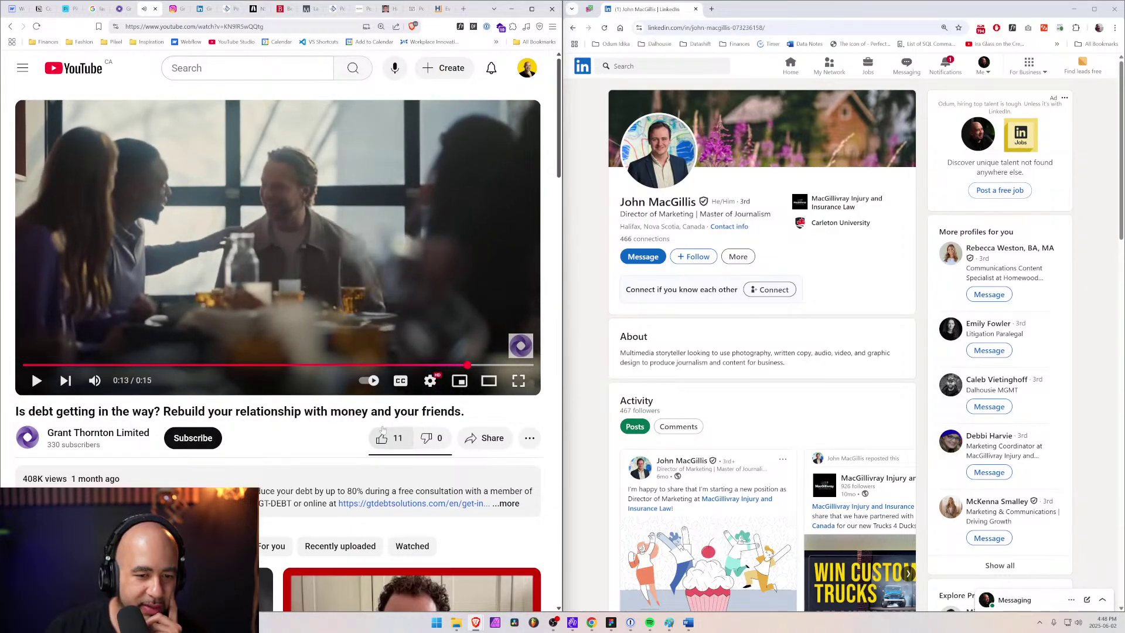
{"action": "scroll", "coordinate": [374, 438], "scroll_direction": "down", "scroll_amount": 2}
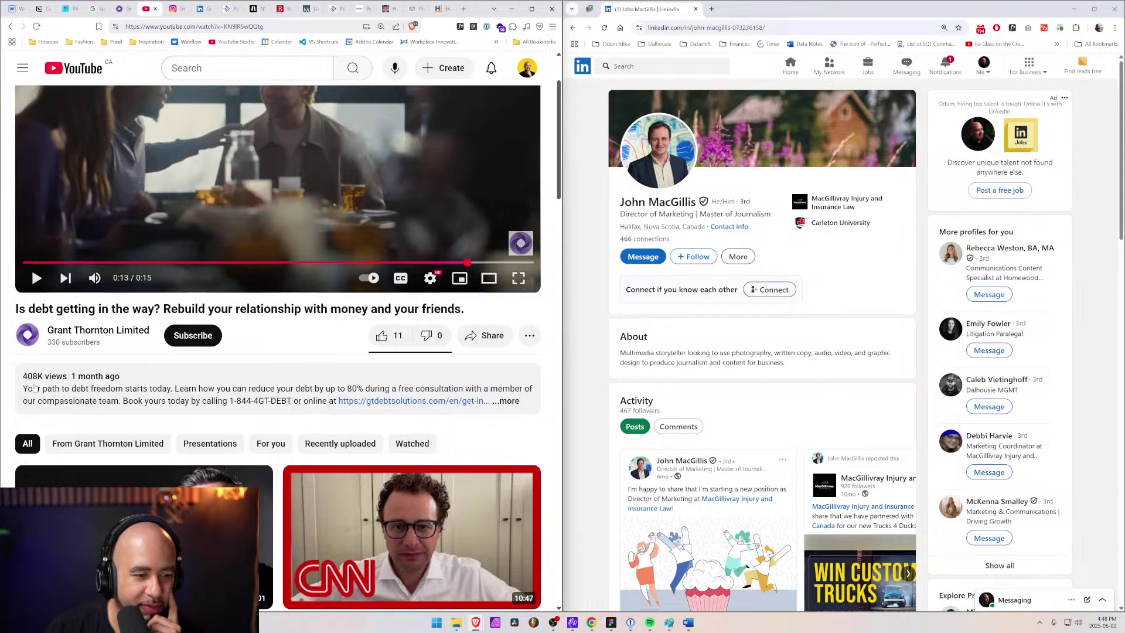
{"action": "scroll", "coordinate": [34, 387], "scroll_direction": "down", "scroll_amount": 5}
{"action": "scroll", "coordinate": [34, 387], "scroll_direction": "up", "scroll_amount": 7}
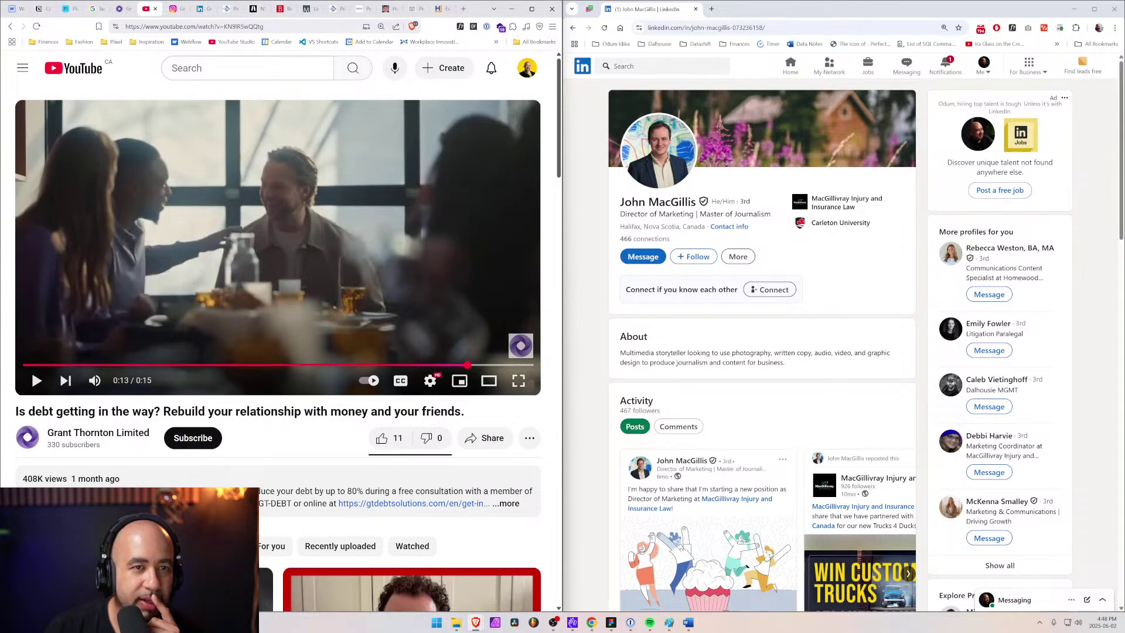
Load Grant Thornton's LinkedIn page from the website in the signed-in browser window
{"action": "left_click", "coordinate": [156, 9]}
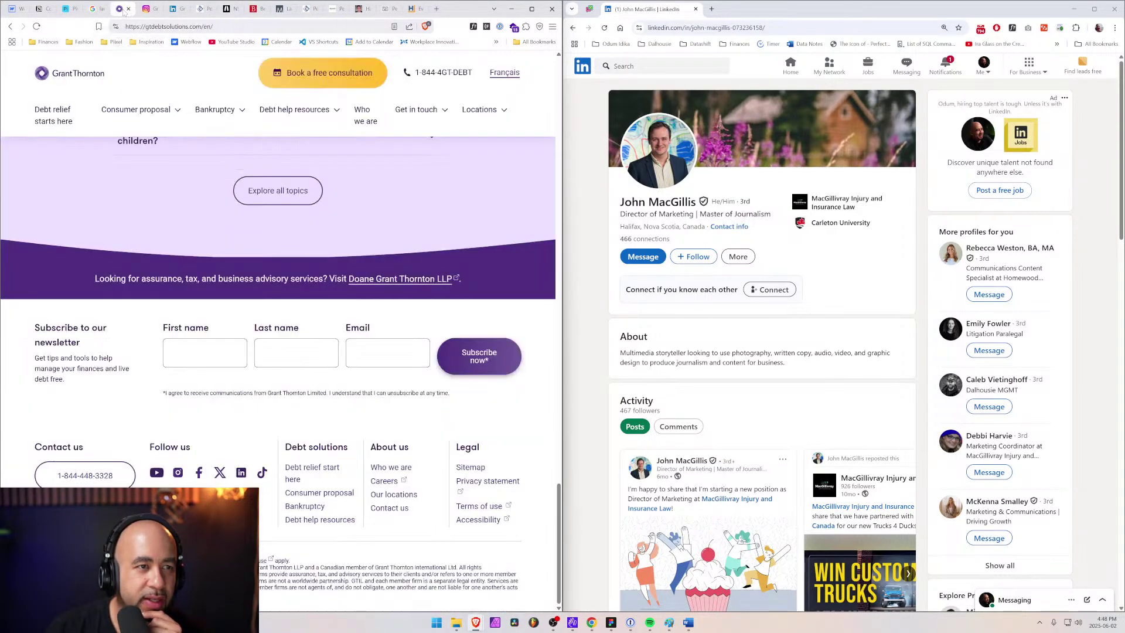
{"action": "left_click", "coordinate": [239, 473]}
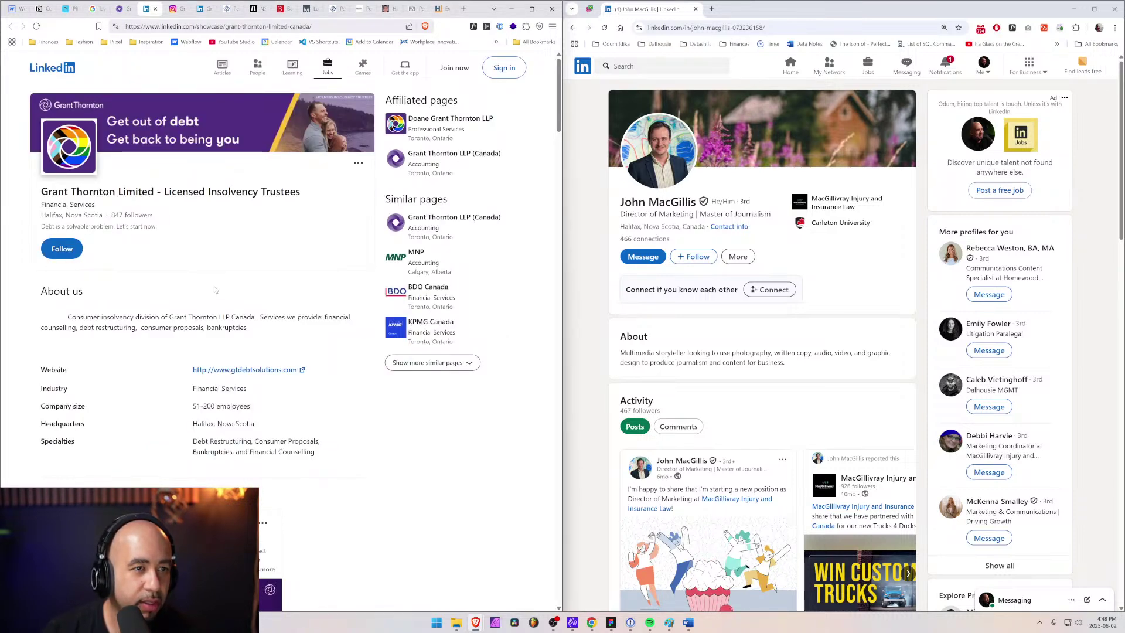
{"action": "left_click", "coordinate": [324, 26]}
{"action": "key", "text": "ctrl+c"}
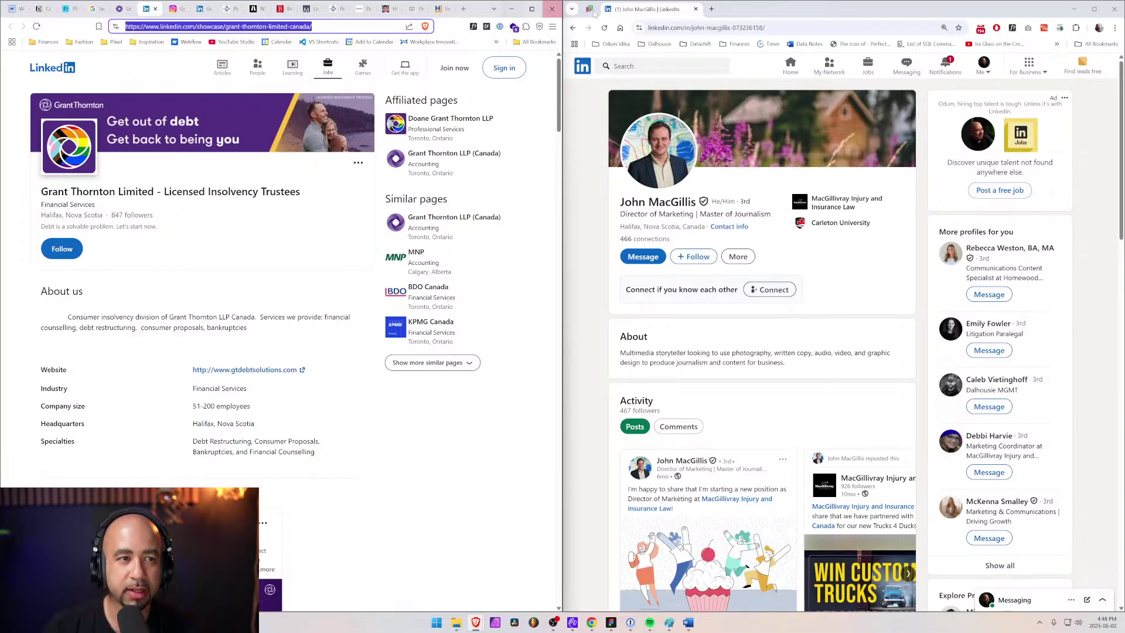
{"action": "left_click", "coordinate": [732, 28]}
{"action": "key", "text": "ctrl+v"}
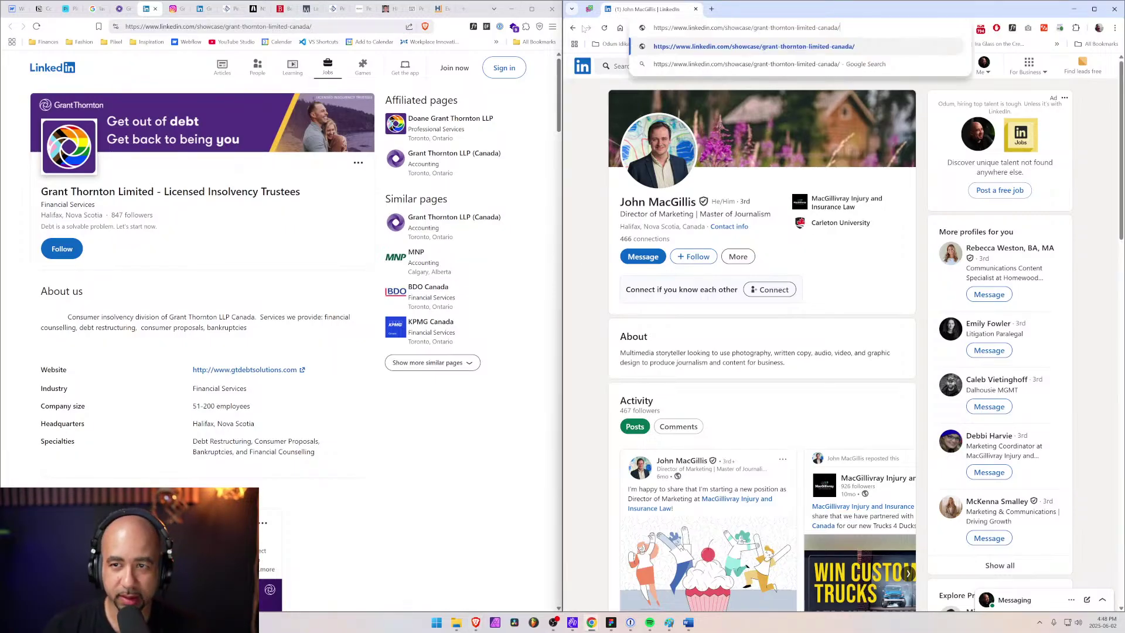
{"action": "key", "text": "Return"}
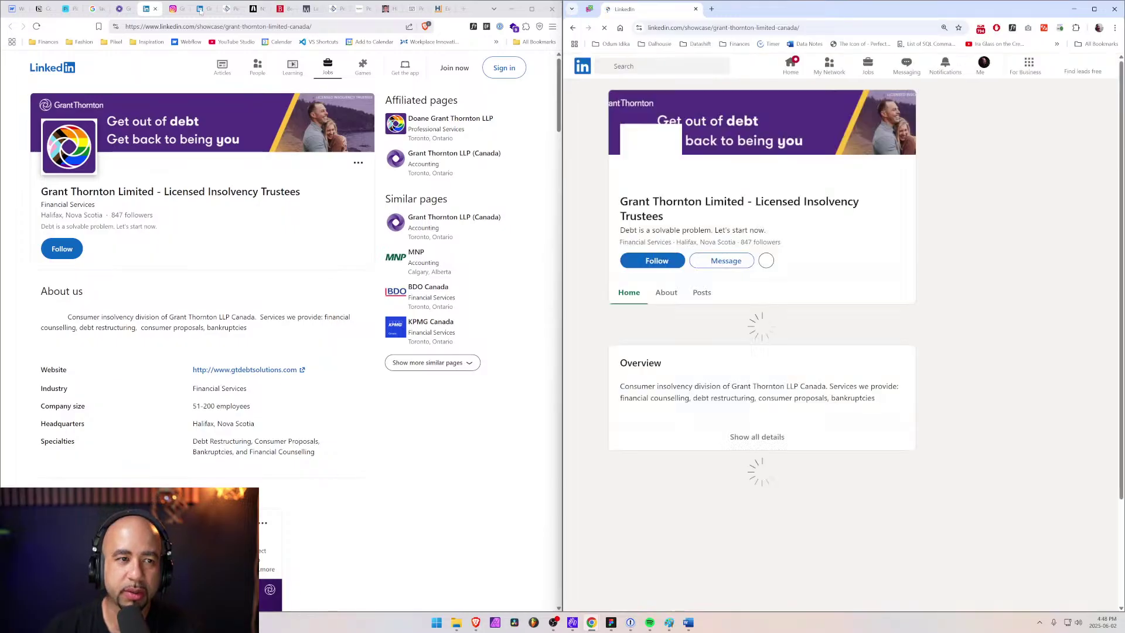
{"action": "left_click", "coordinate": [154, 8]}
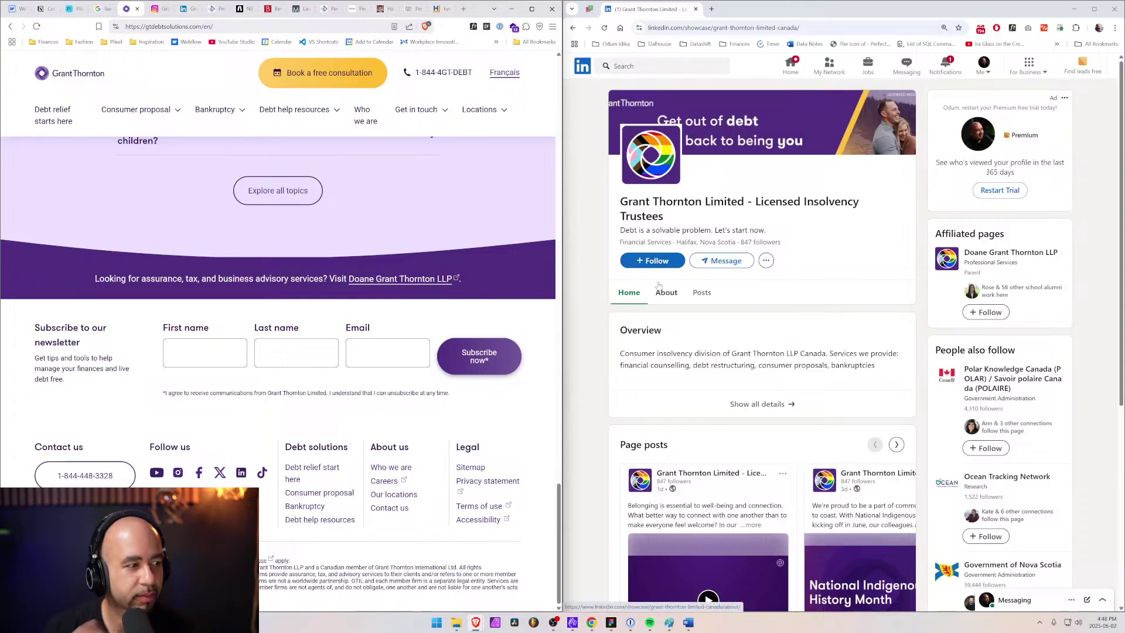
Review the Licensed Insolvency Trustees showcase page's About overview
{"action": "scroll", "coordinate": [774, 258], "scroll_direction": "down", "scroll_amount": 3}
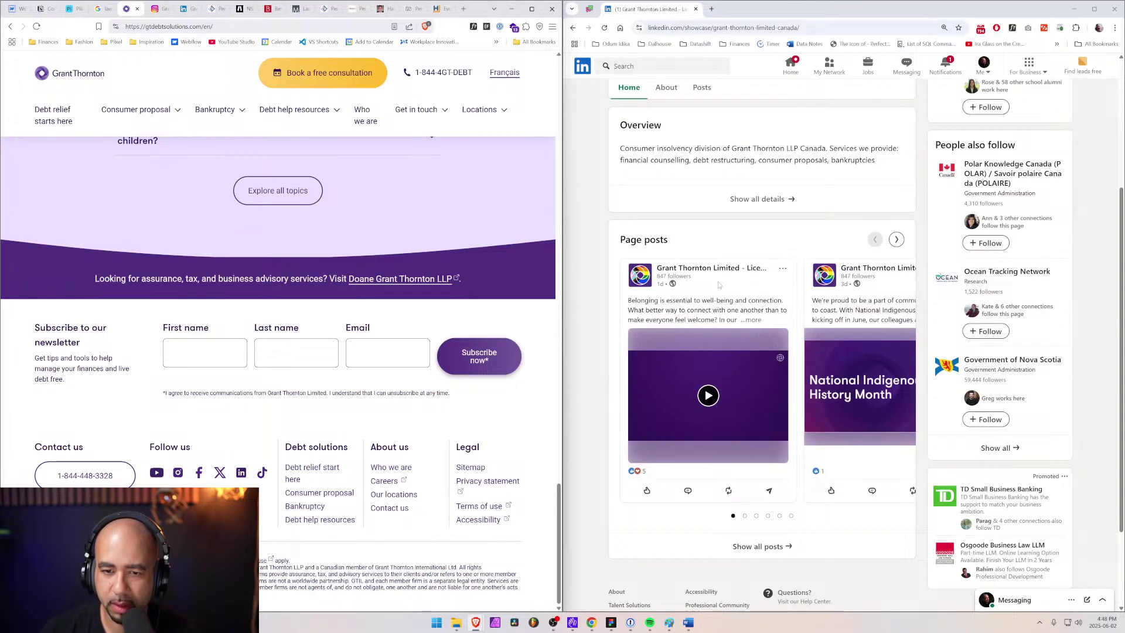
{"action": "scroll", "coordinate": [738, 363], "scroll_direction": "down", "scroll_amount": 2}
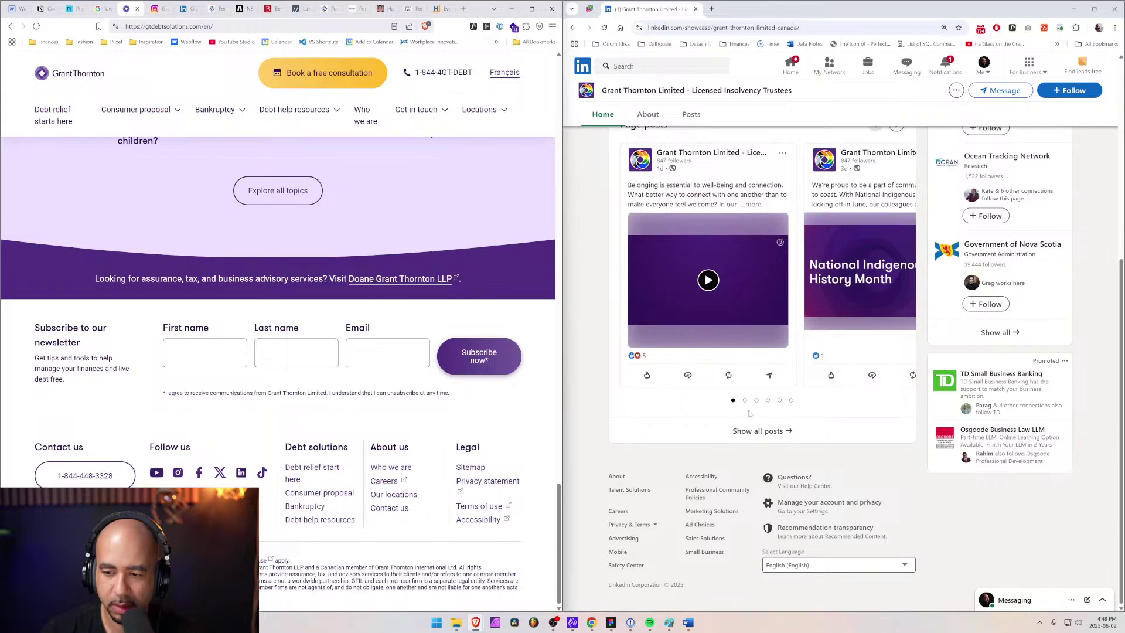
{"action": "scroll", "coordinate": [748, 413], "scroll_direction": "up", "scroll_amount": 5}
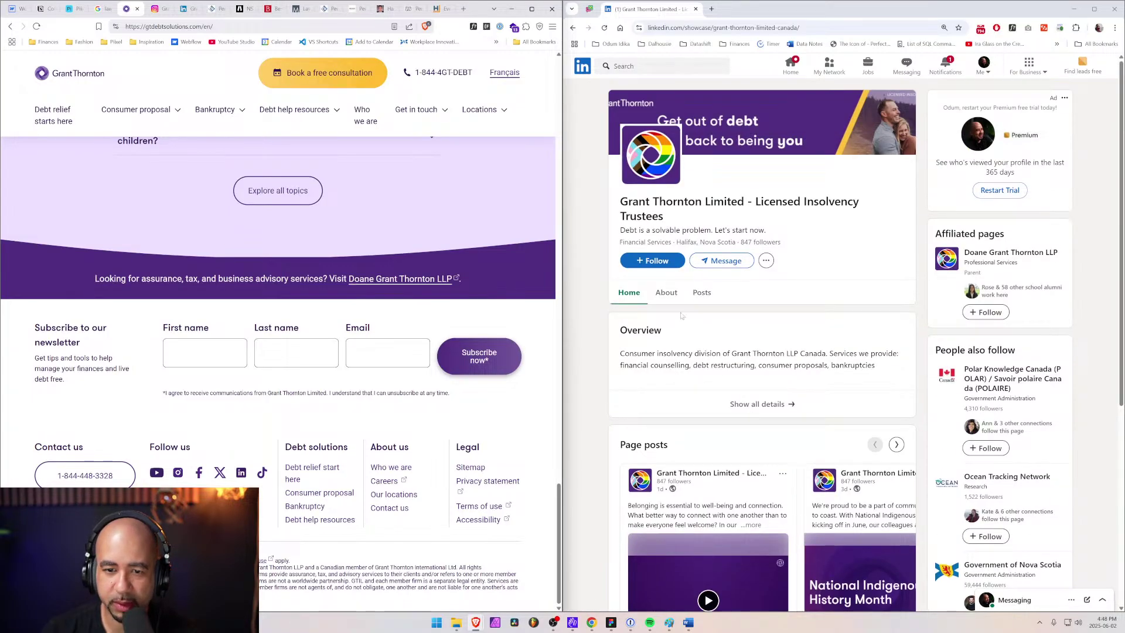
{"action": "left_click", "coordinate": [667, 294]}
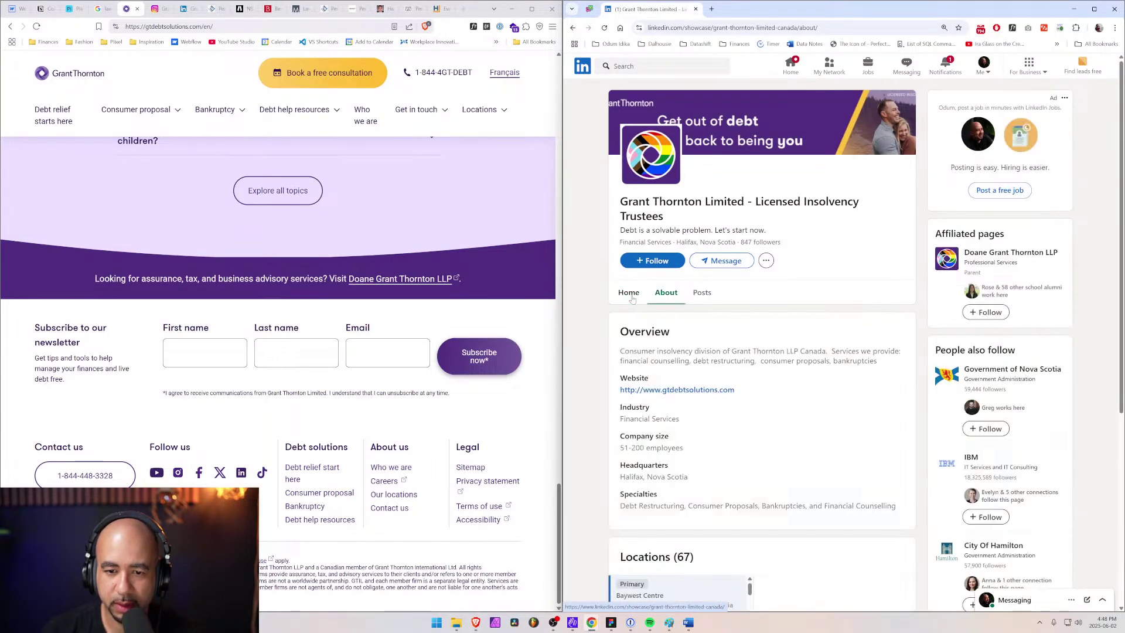
{"action": "scroll", "coordinate": [718, 421], "scroll_direction": "down", "scroll_amount": 3}
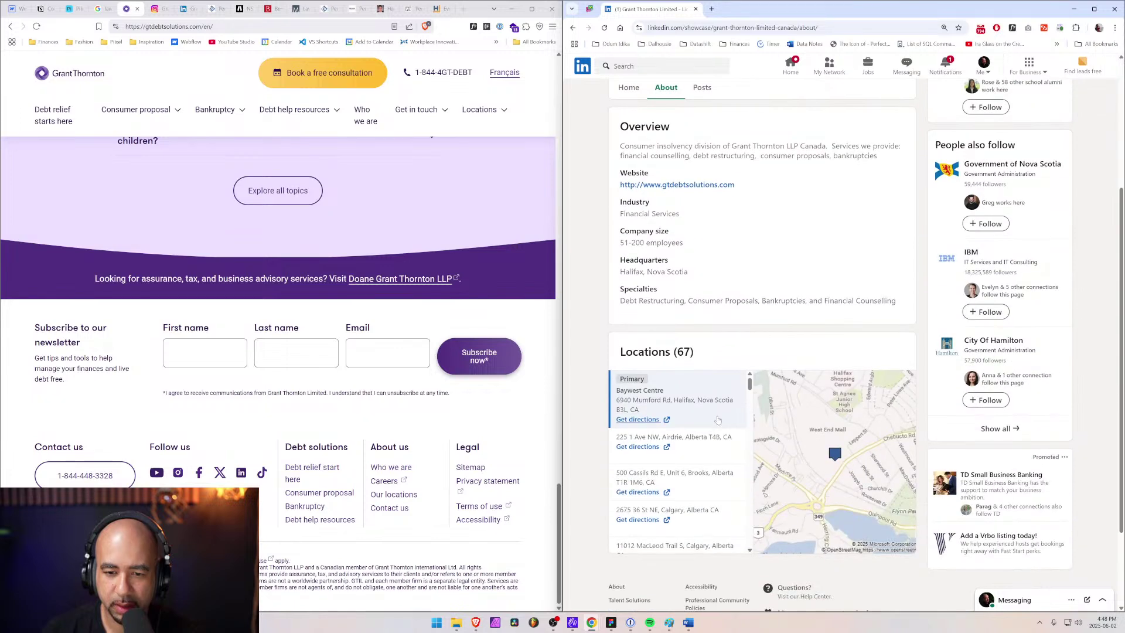
{"action": "scroll", "coordinate": [618, 364], "scroll_direction": "up", "scroll_amount": 3}
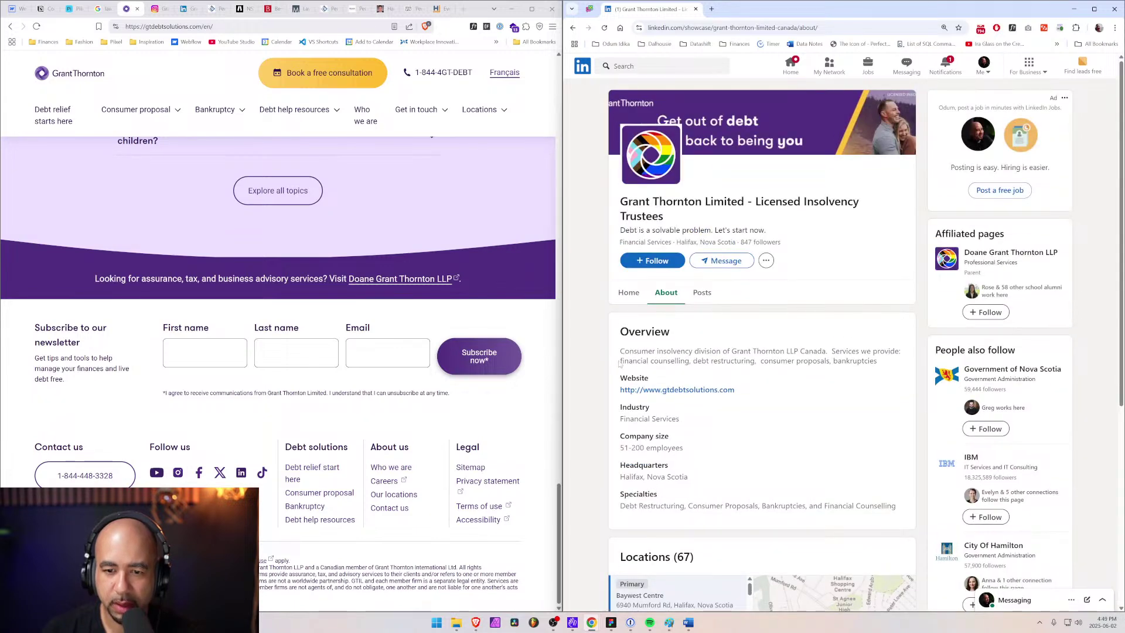
{"action": "left_click", "coordinate": [765, 262]}
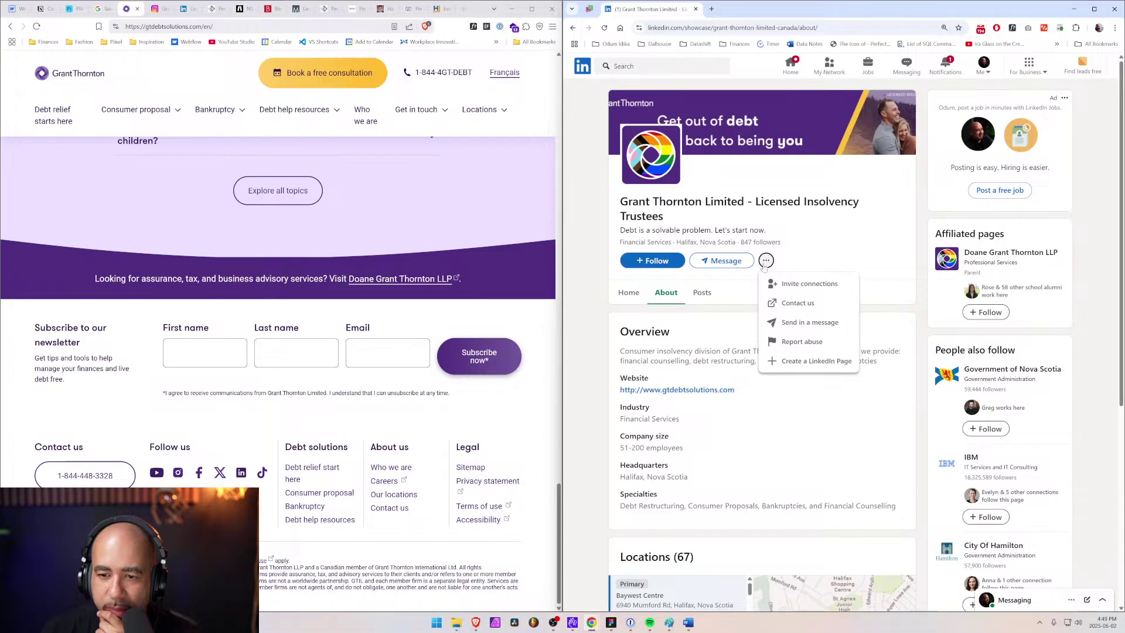
{"action": "left_click", "coordinate": [859, 241]}
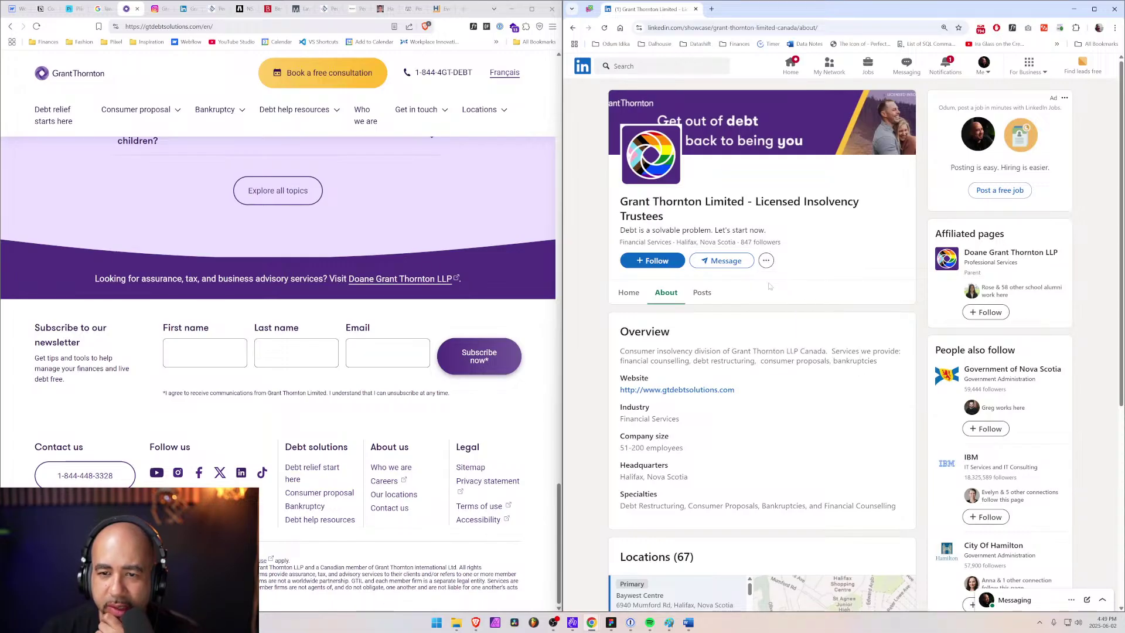
Scroll through the page's posts, then return to its Home view
{"action": "left_click", "coordinate": [703, 293]}
{"action": "scroll", "coordinate": [657, 378], "scroll_direction": "down", "scroll_amount": 7}
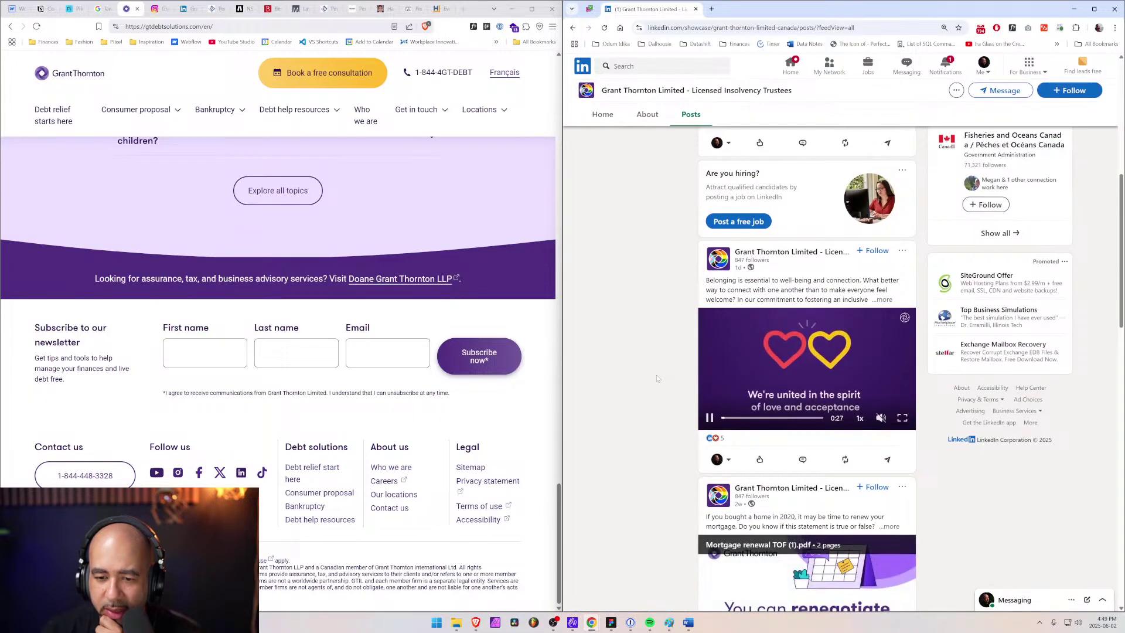
{"action": "scroll", "coordinate": [657, 378], "scroll_direction": "down", "scroll_amount": 9}
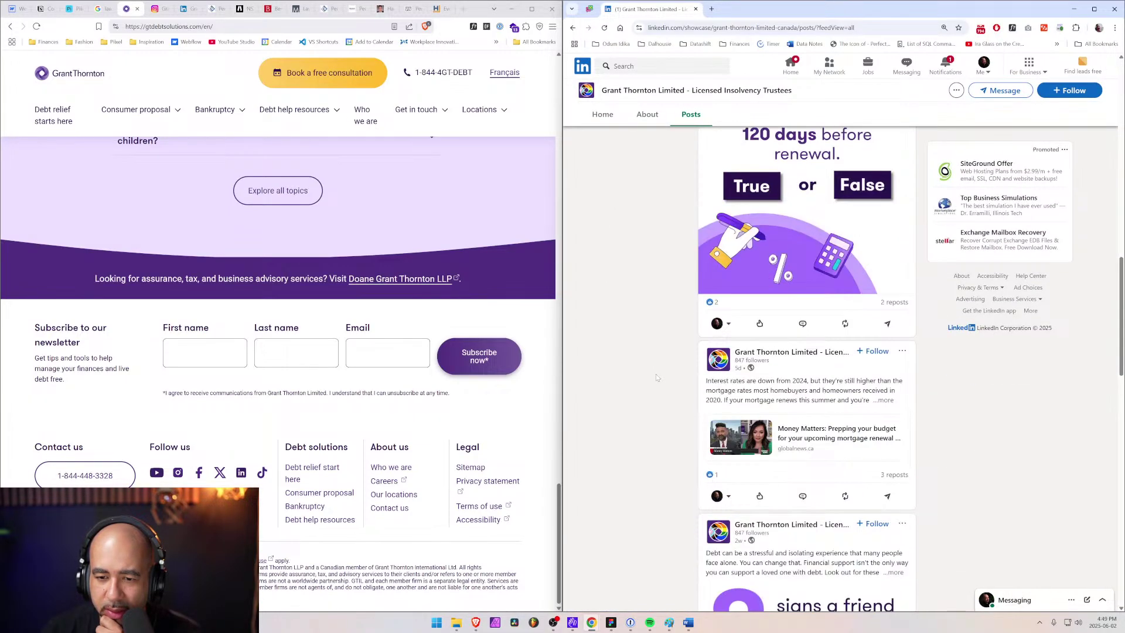
{"action": "scroll", "coordinate": [657, 379], "scroll_direction": "down", "scroll_amount": 4}
{"action": "scroll", "coordinate": [697, 369], "scroll_direction": "up", "scroll_amount": 20}
{"action": "left_click", "coordinate": [622, 291]}
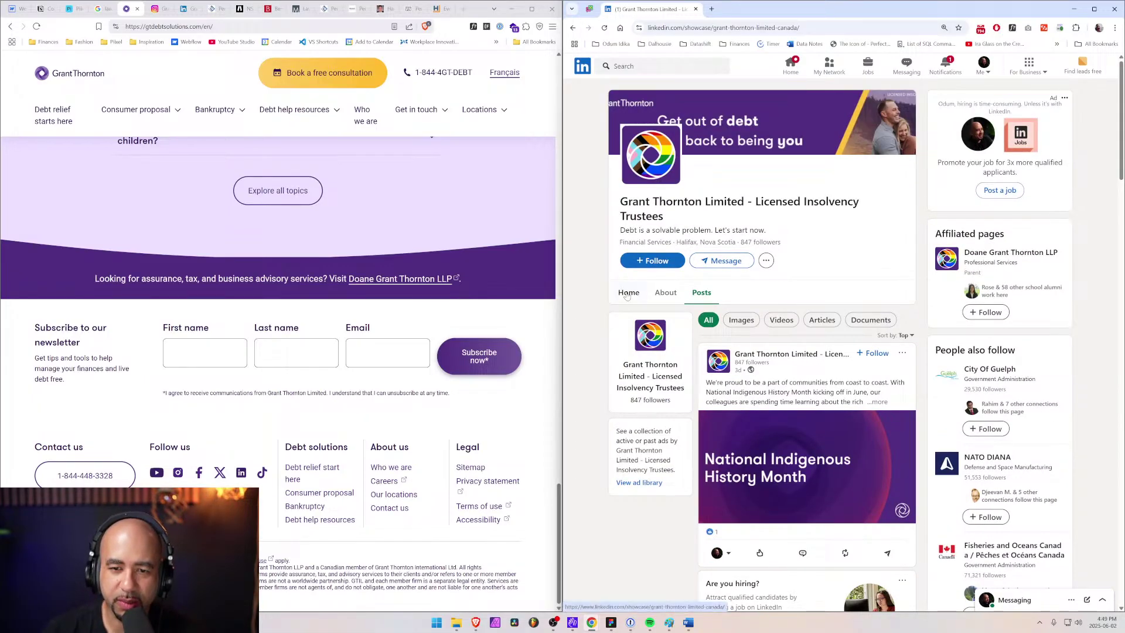
Copy the company name 'Grant Thornton Limited' from the page heading
{"action": "left_click", "coordinate": [662, 67]}
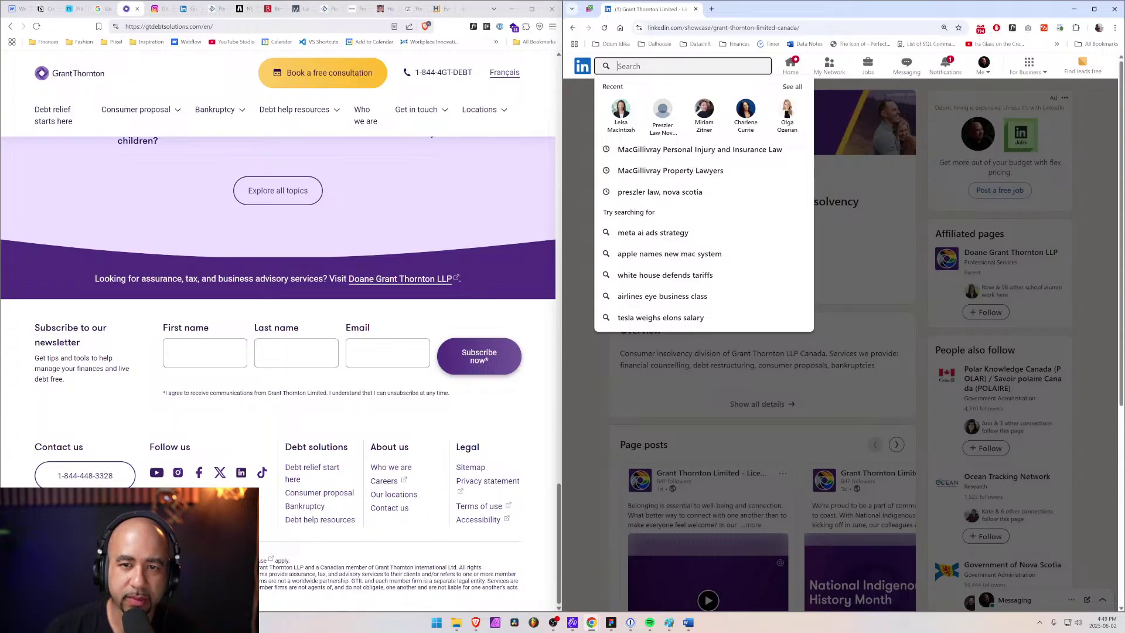
{"action": "left_click", "coordinate": [589, 89]}
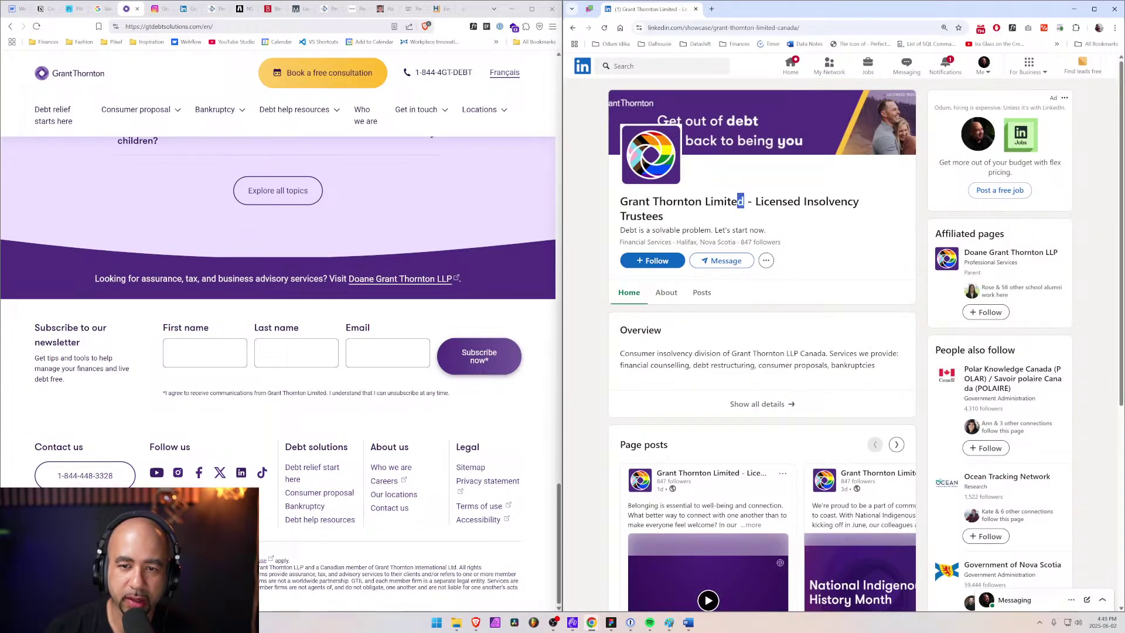
{"action": "left_click_drag", "start_coordinate": [744, 201], "coordinate": [618, 209]}
{"action": "key", "text": "ctrl+c"}
Search LinkedIn for Grant Thornton Limited and jump to its People results
{"action": "left_click", "coordinate": [662, 65]}
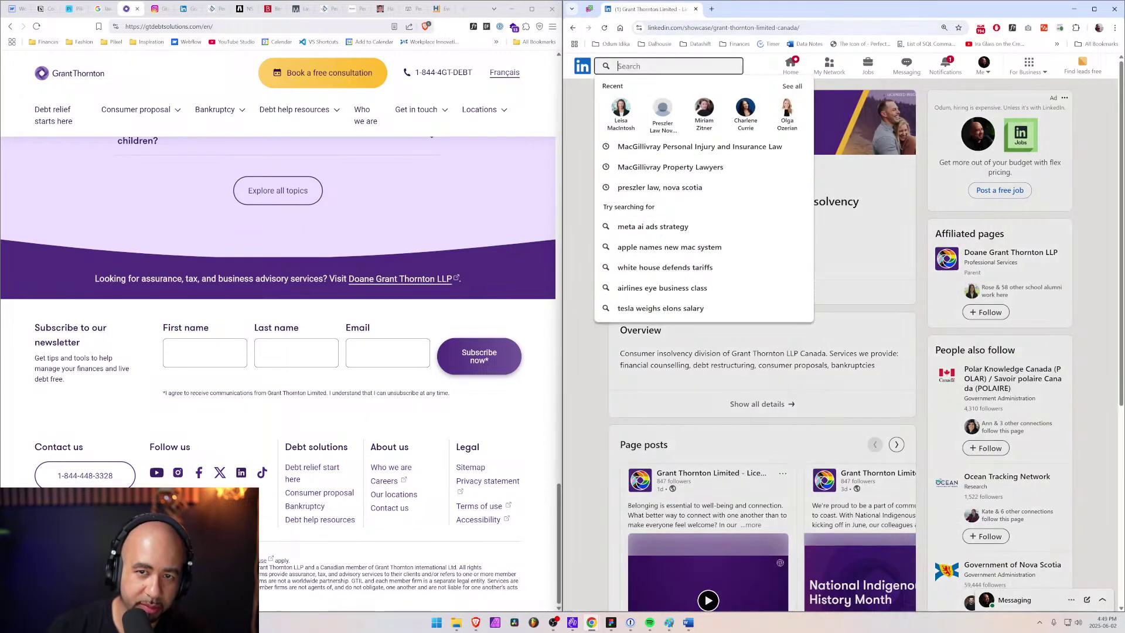
{"action": "key", "text": "ctrl+v"}
{"action": "key", "text": "Return"}
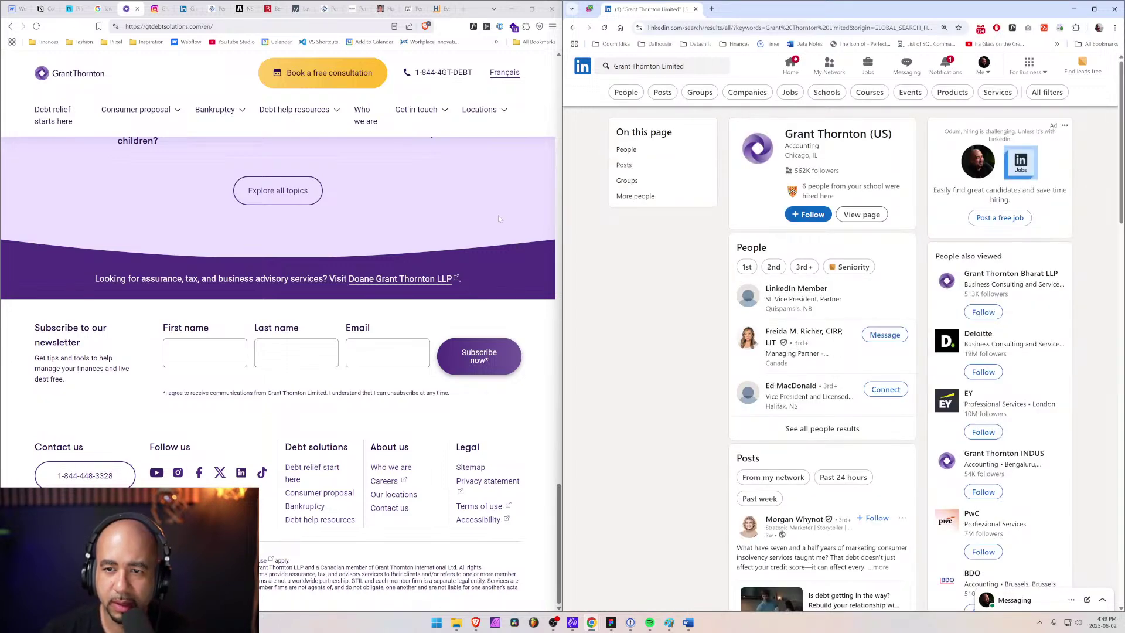
{"action": "scroll", "coordinate": [644, 313], "scroll_direction": "down", "scroll_amount": 12}
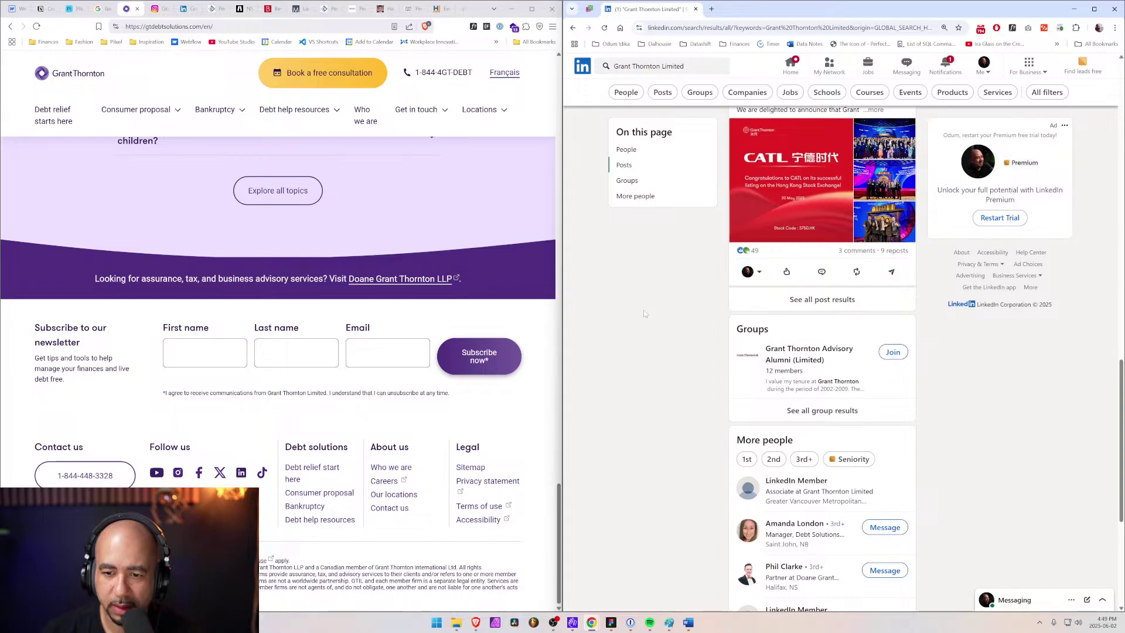
{"action": "left_click", "coordinate": [625, 151]}
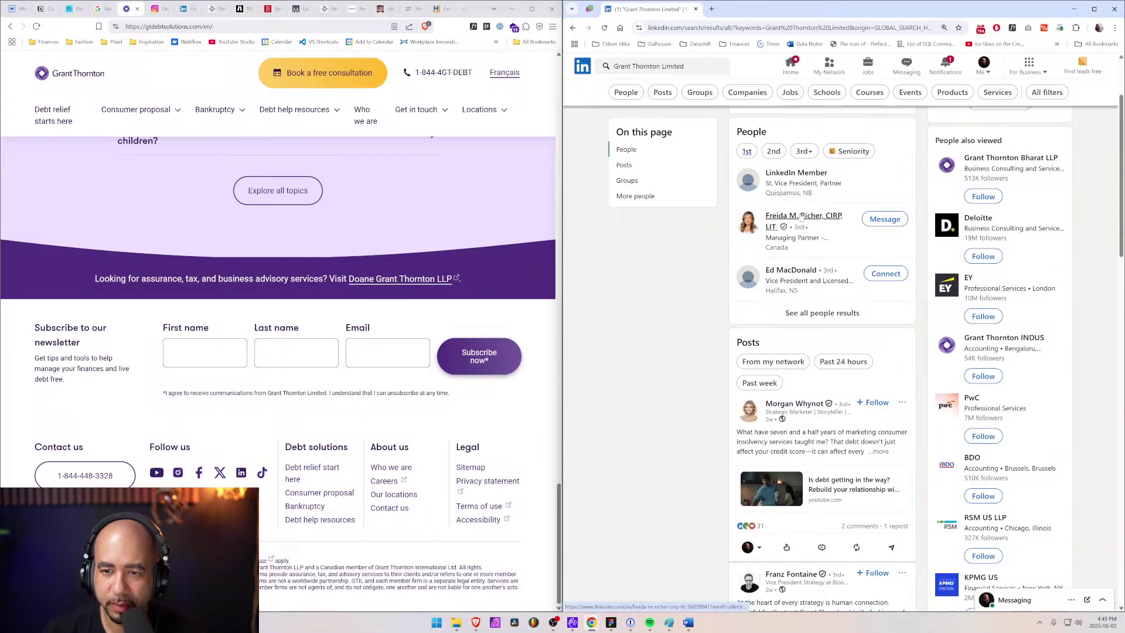
Open the vice president trustee's profile, select their job headline, and go back to results
{"action": "left_click", "coordinate": [790, 270]}
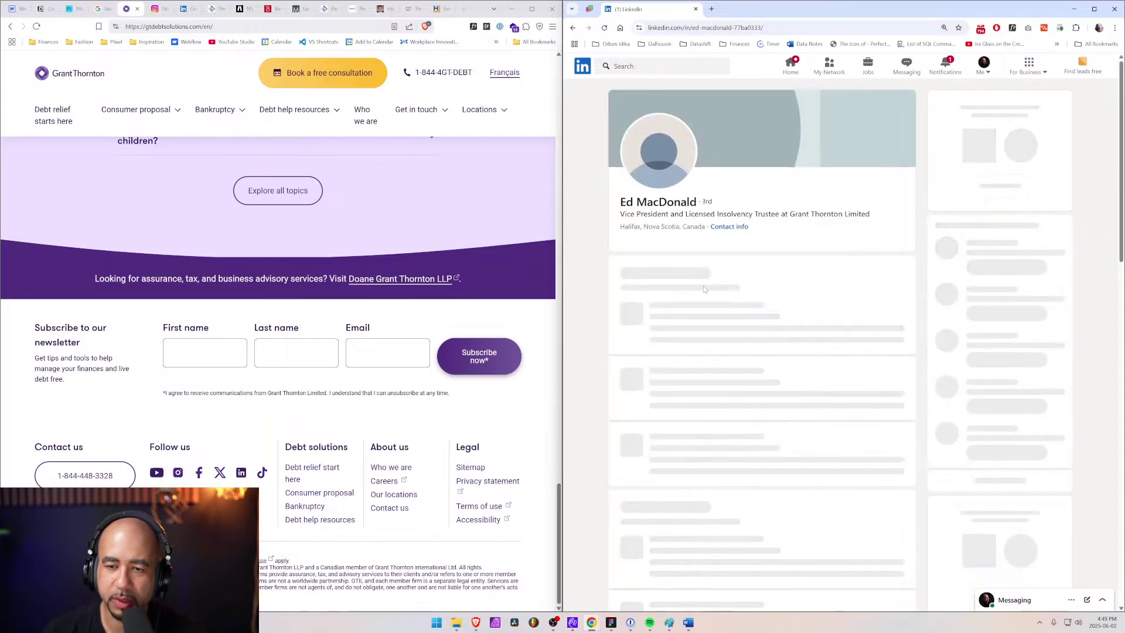
{"action": "left_click_drag", "start_coordinate": [620, 213], "coordinate": [708, 225]}
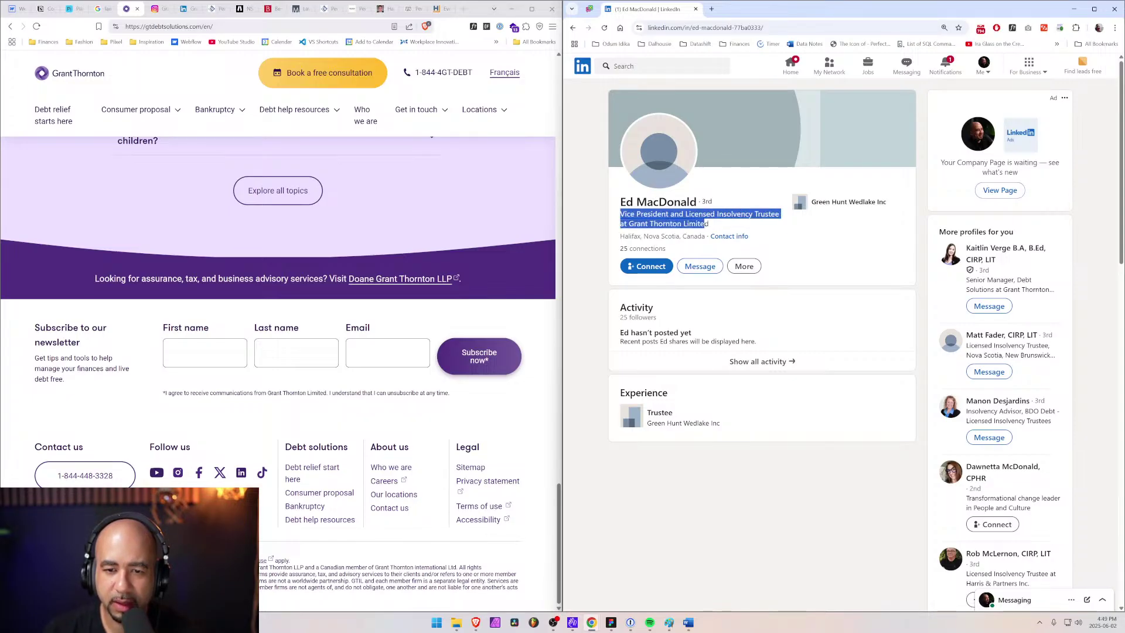
{"action": "scroll", "coordinate": [613, 334], "scroll_direction": "down", "scroll_amount": 10}
{"action": "scroll", "coordinate": [608, 333], "scroll_direction": "up", "scroll_amount": 10}
{"action": "key", "text": "alt+Left"}
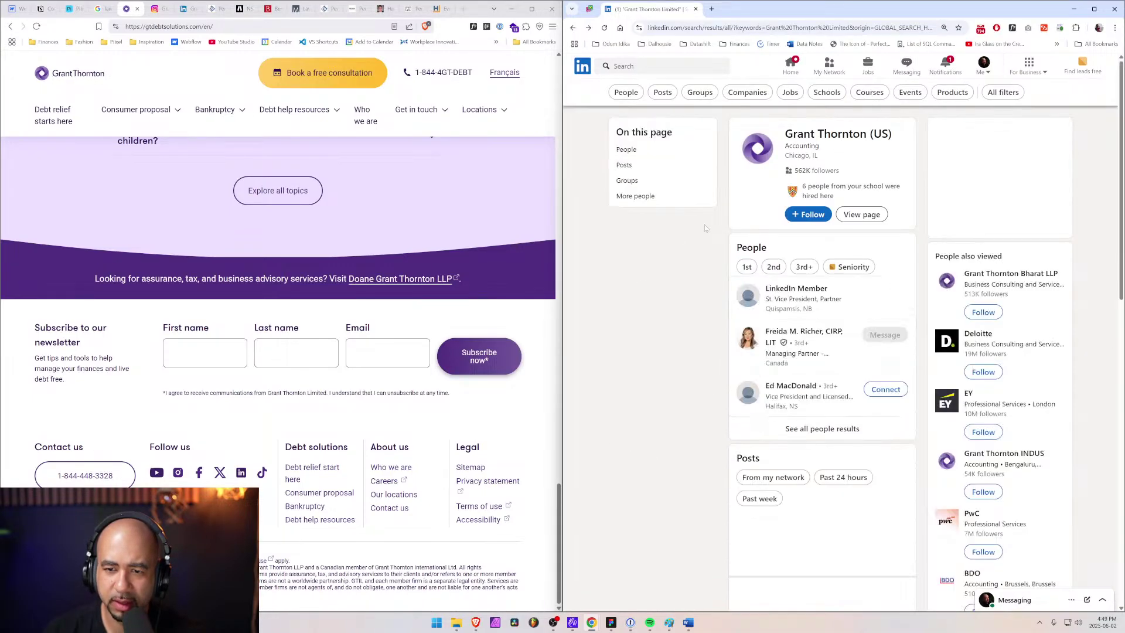
{"action": "left_click", "coordinate": [786, 281]}
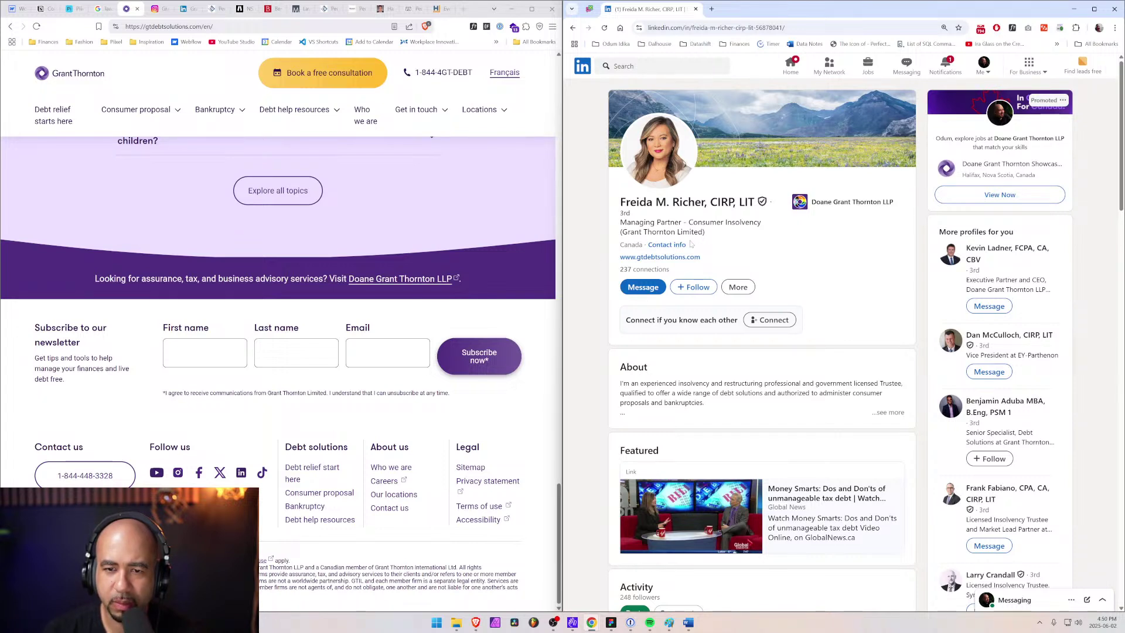
{"action": "scroll", "coordinate": [730, 257], "scroll_direction": "down", "scroll_amount": 5}
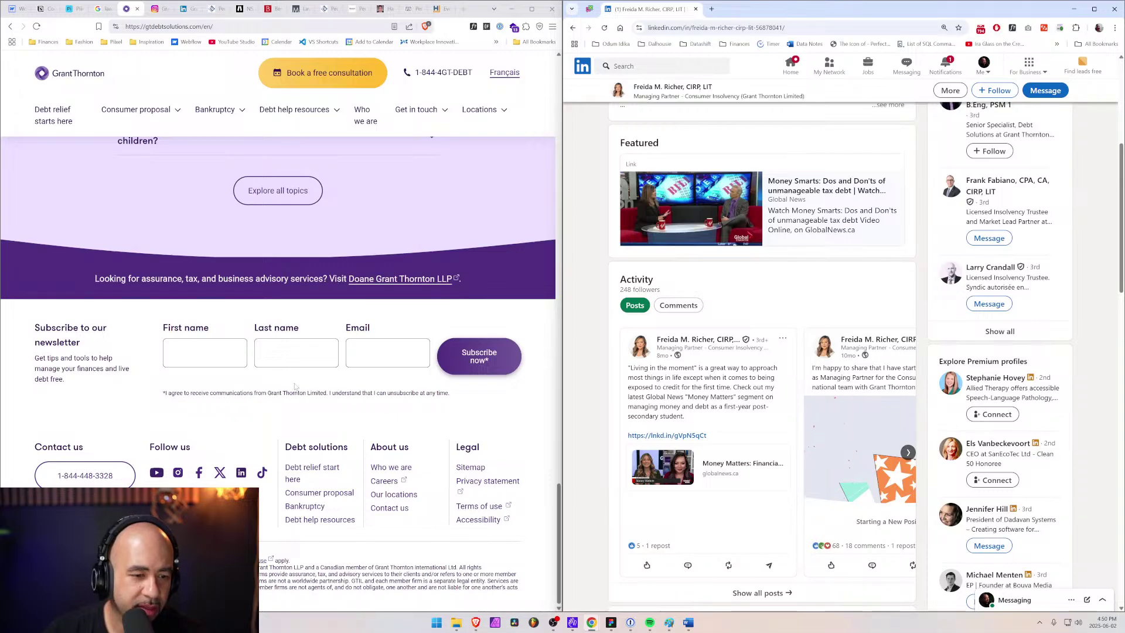
{"action": "scroll", "coordinate": [559, 402], "scroll_direction": "down", "scroll_amount": 5}
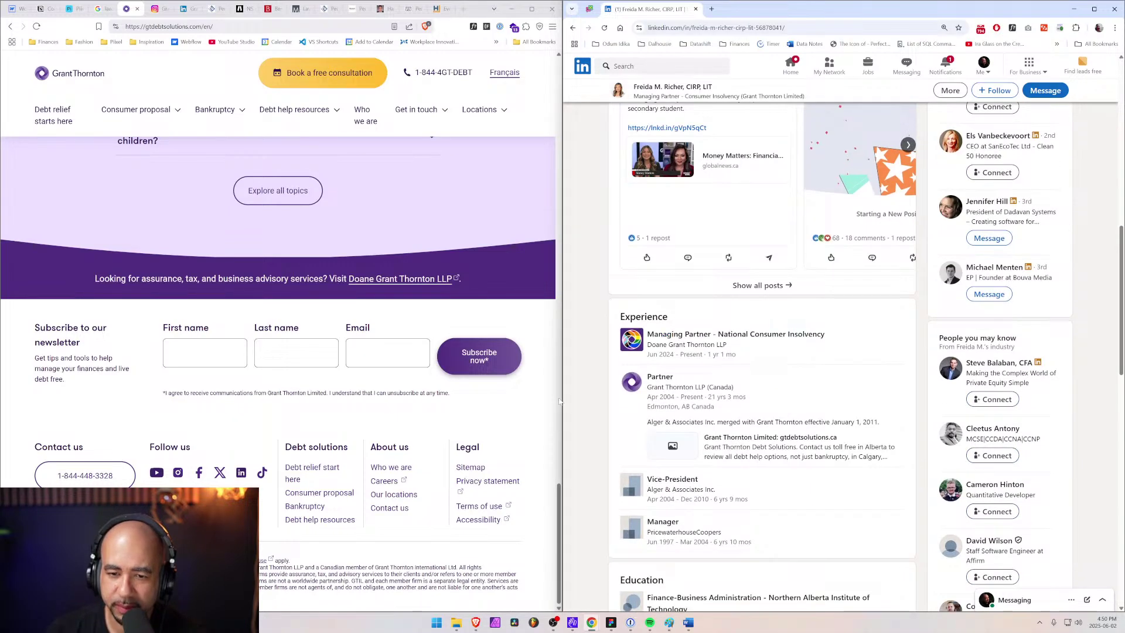
{"action": "scroll", "coordinate": [628, 376], "scroll_direction": "down", "scroll_amount": 3}
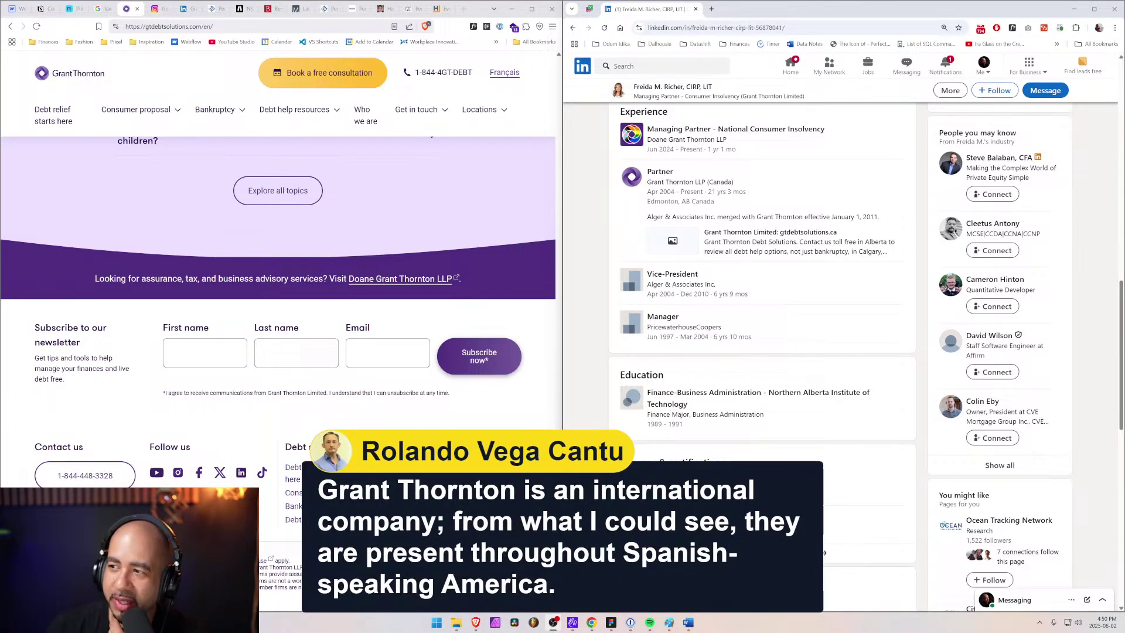
{"action": "scroll", "coordinate": [754, 235], "scroll_direction": "up", "scroll_amount": 10}
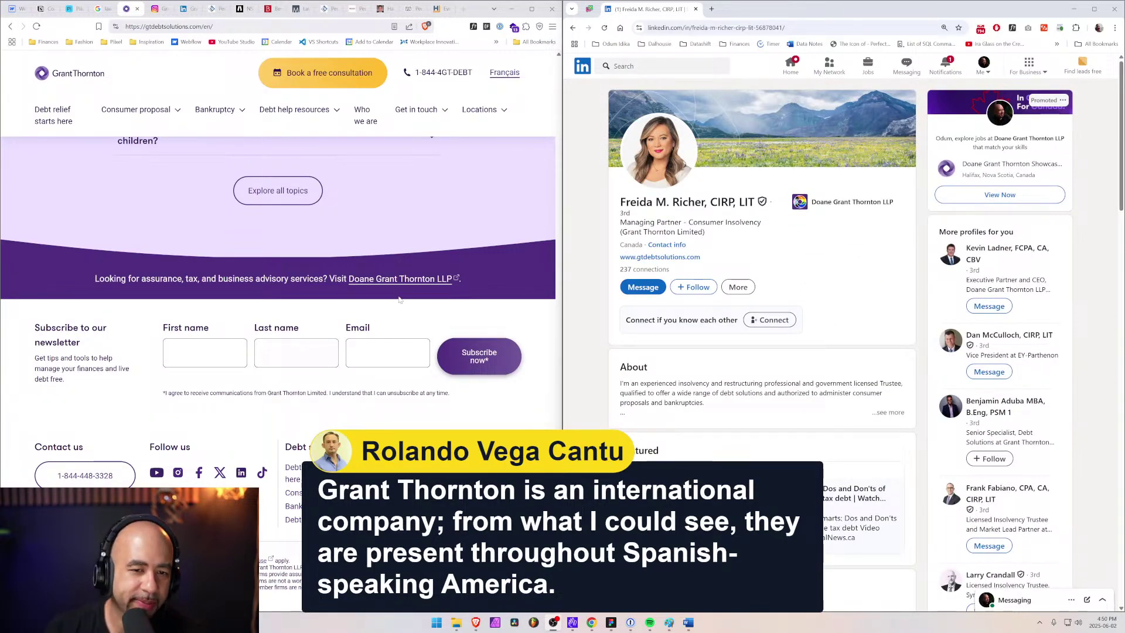
{"action": "scroll", "coordinate": [386, 296], "scroll_direction": "up", "scroll_amount": 20}
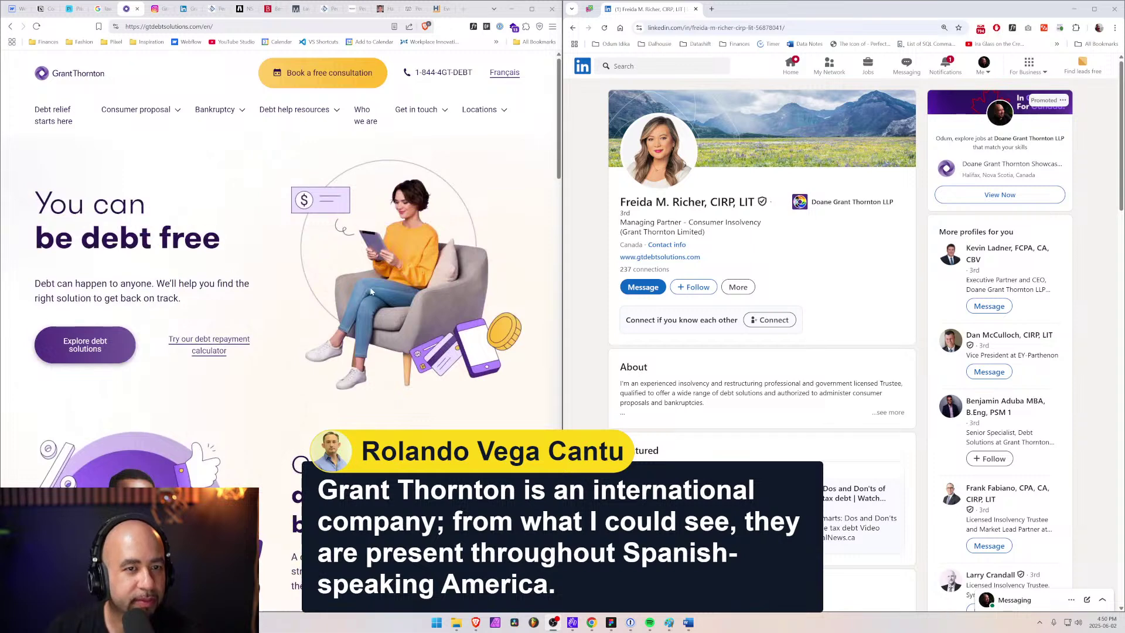
Expand the Nova Scotia office locations on Grant Thornton's Locations page
{"action": "scroll", "coordinate": [353, 289], "scroll_direction": "down", "scroll_amount": 20}
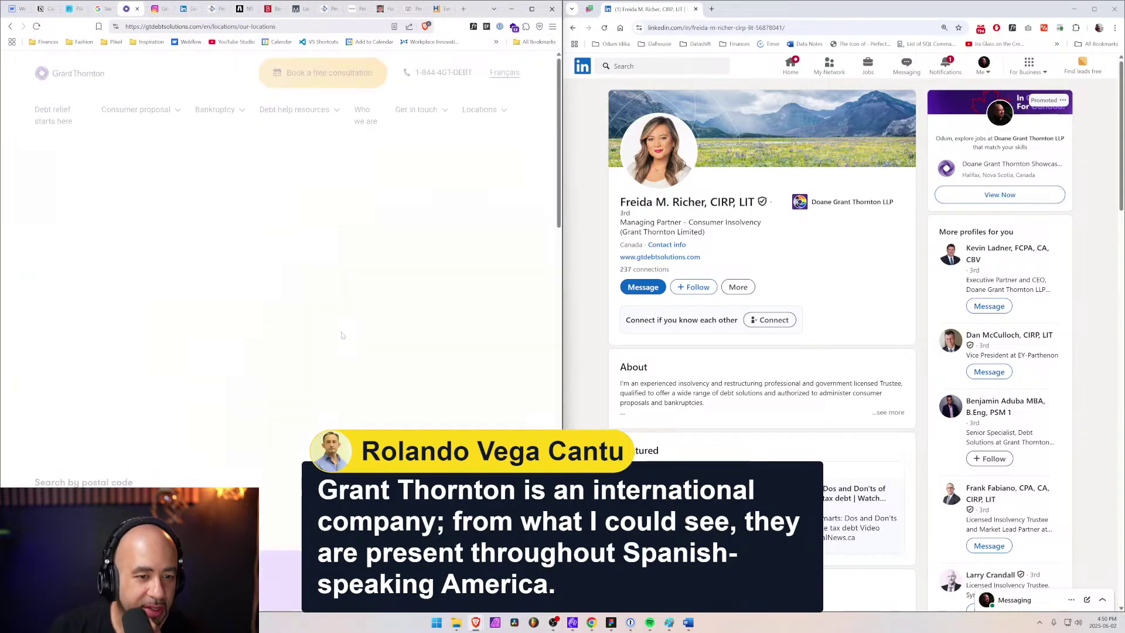
{"action": "scroll", "coordinate": [126, 306], "scroll_direction": "down", "scroll_amount": 4}
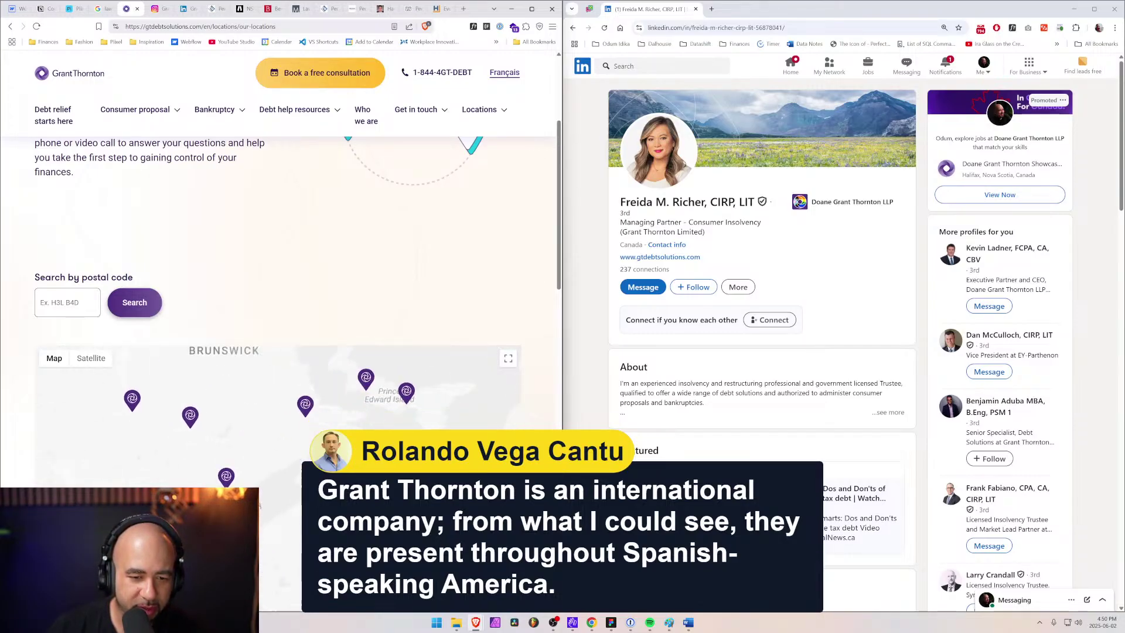
{"action": "scroll", "coordinate": [356, 349], "scroll_direction": "down", "scroll_amount": 6}
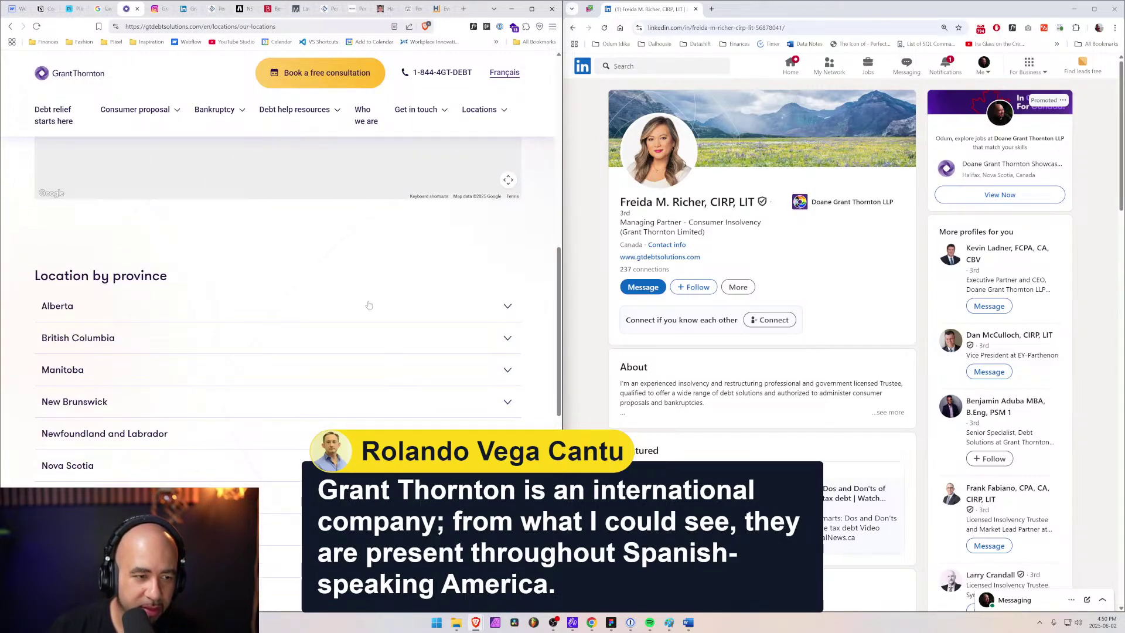
{"action": "scroll", "coordinate": [357, 349], "scroll_direction": "up", "scroll_amount": 6}
{"action": "scroll", "coordinate": [356, 350], "scroll_direction": "down", "scroll_amount": 6}
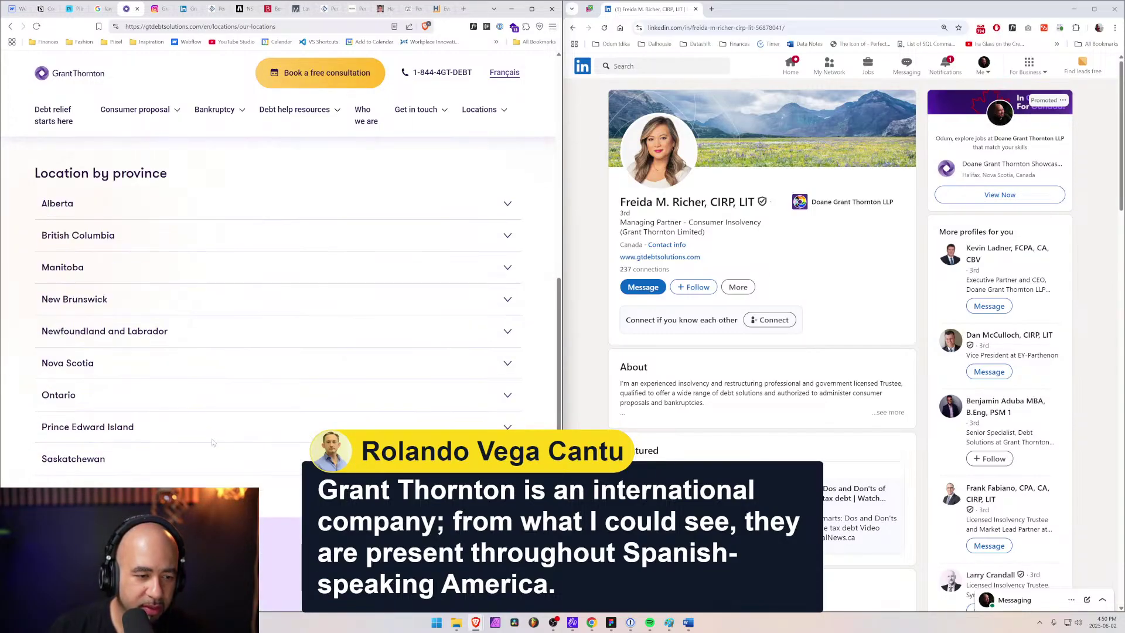
{"action": "left_click", "coordinate": [68, 364]}
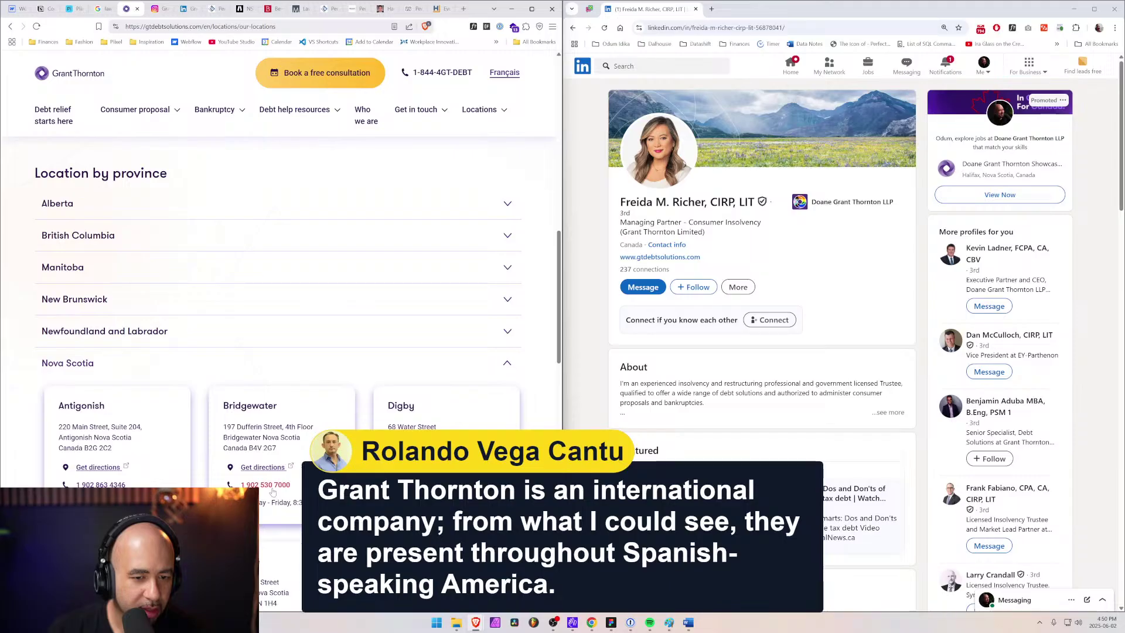
Check the Halifax office's directions, select its phone number, and return to Airtable
{"action": "scroll", "coordinate": [270, 492], "scroll_direction": "down", "scroll_amount": 3}
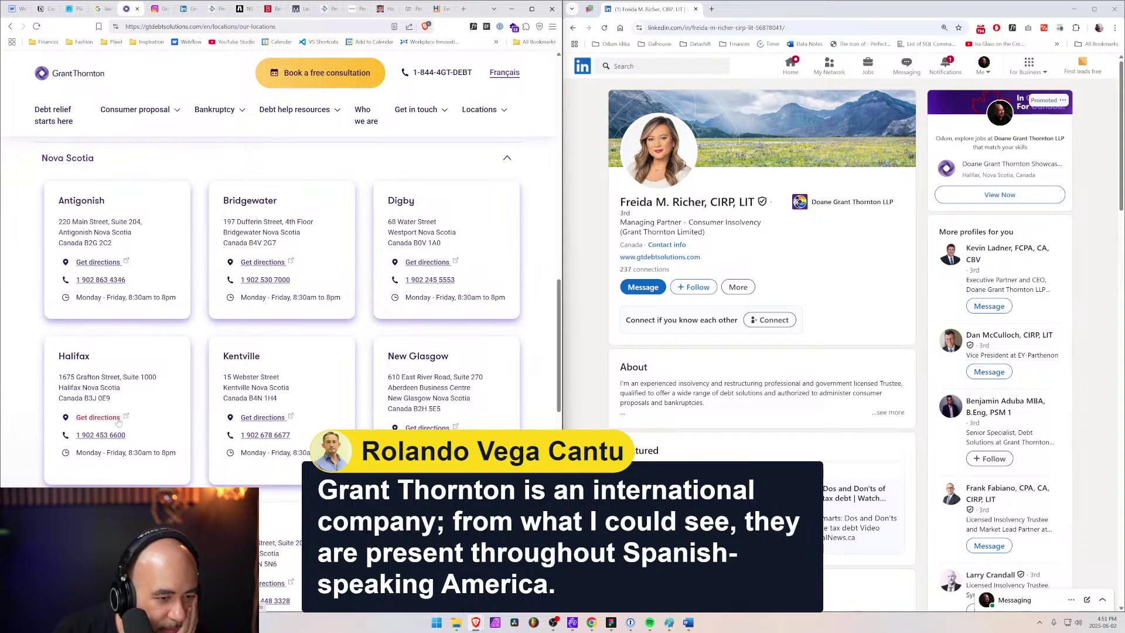
{"action": "left_click", "coordinate": [98, 417]}
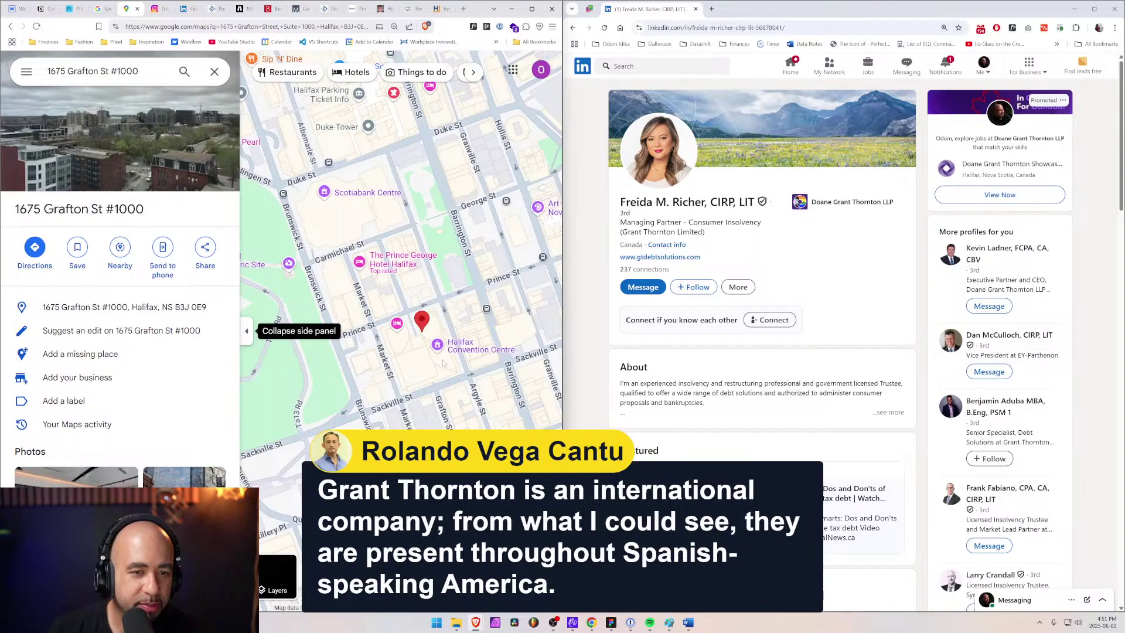
{"action": "left_click", "coordinate": [10, 27]}
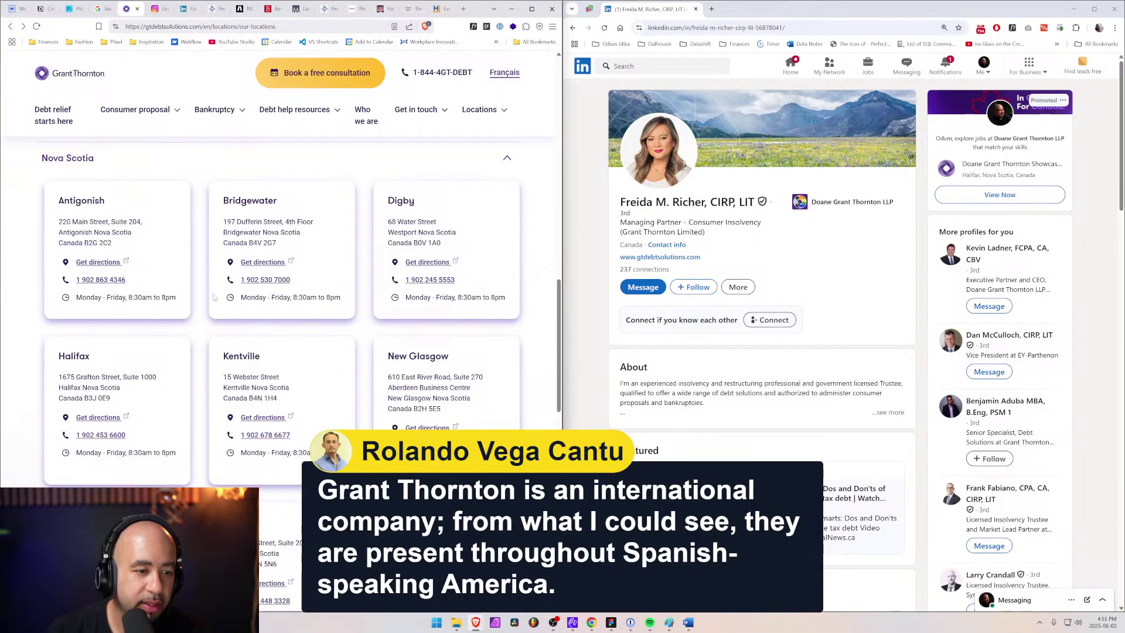
{"action": "left_click_drag", "start_coordinate": [146, 438], "coordinate": [40, 441]}
{"action": "key", "text": "ctrl+c"}
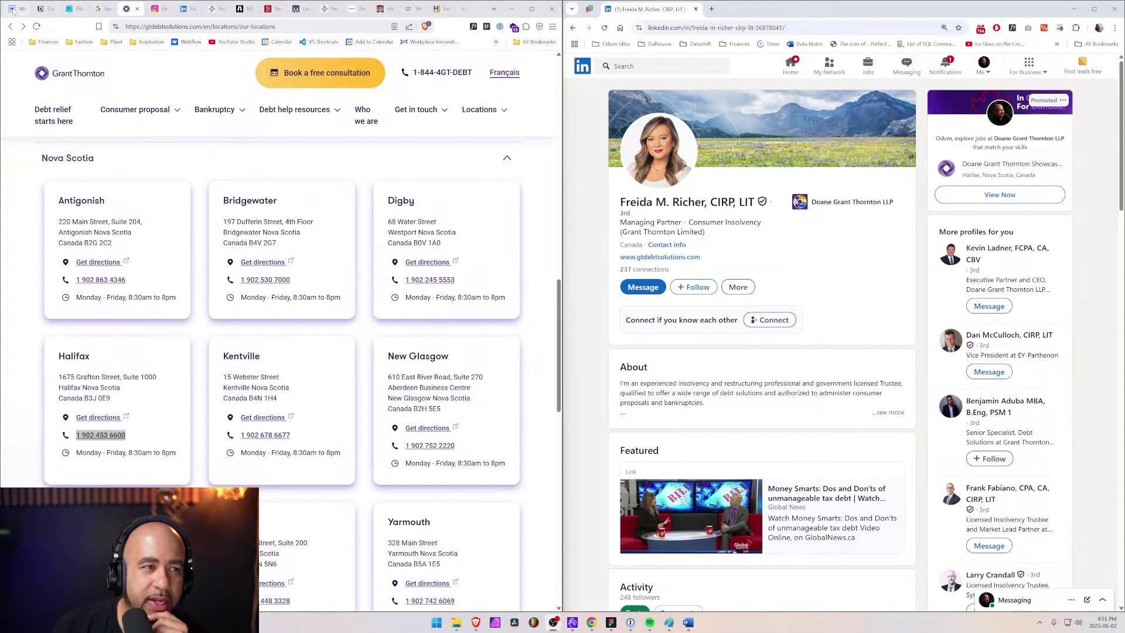
{"action": "left_click", "coordinate": [74, 9]}
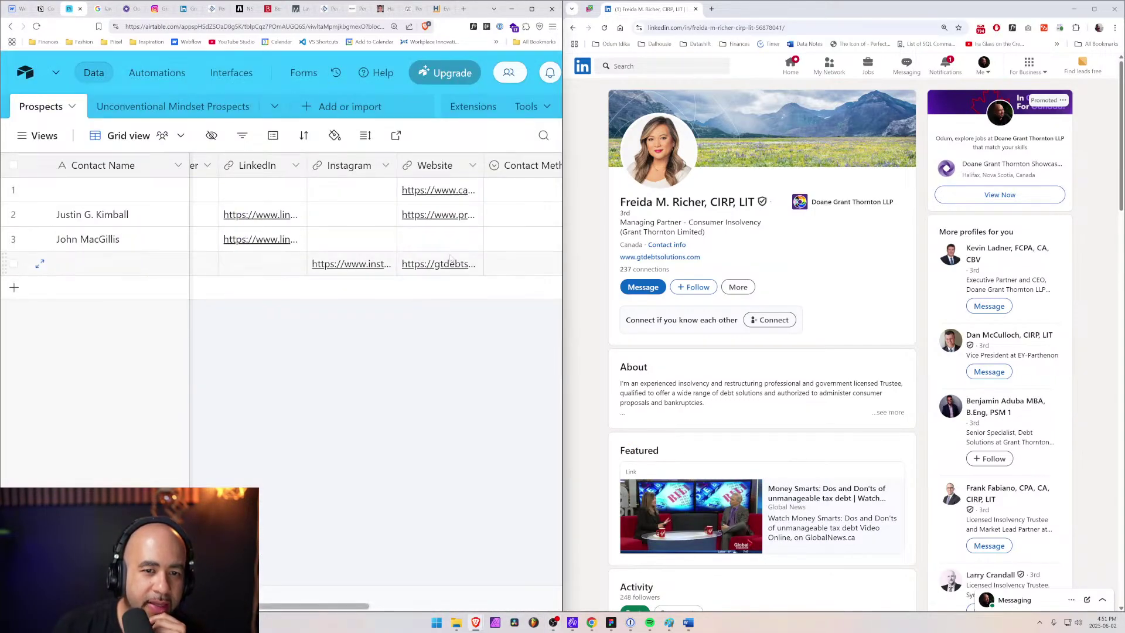
Bring Grant Thornton's locations page, with its postal-code search and map, back on screen
{"action": "left_click_drag", "start_coordinate": [351, 605], "coordinate": [500, 607]}
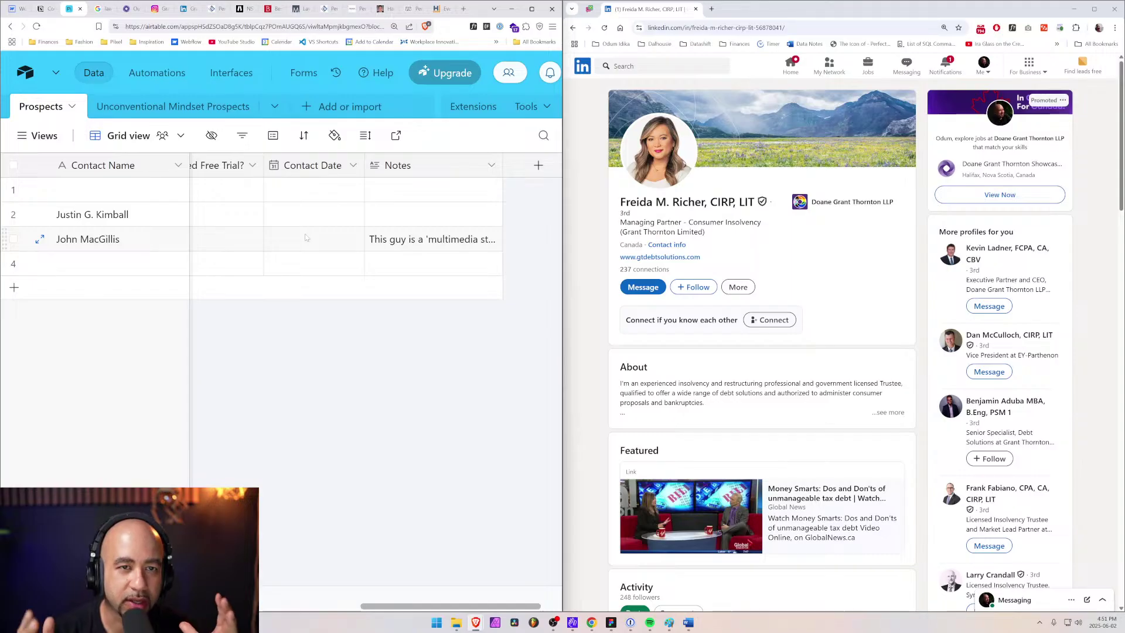
{"action": "left_click", "coordinate": [130, 9]}
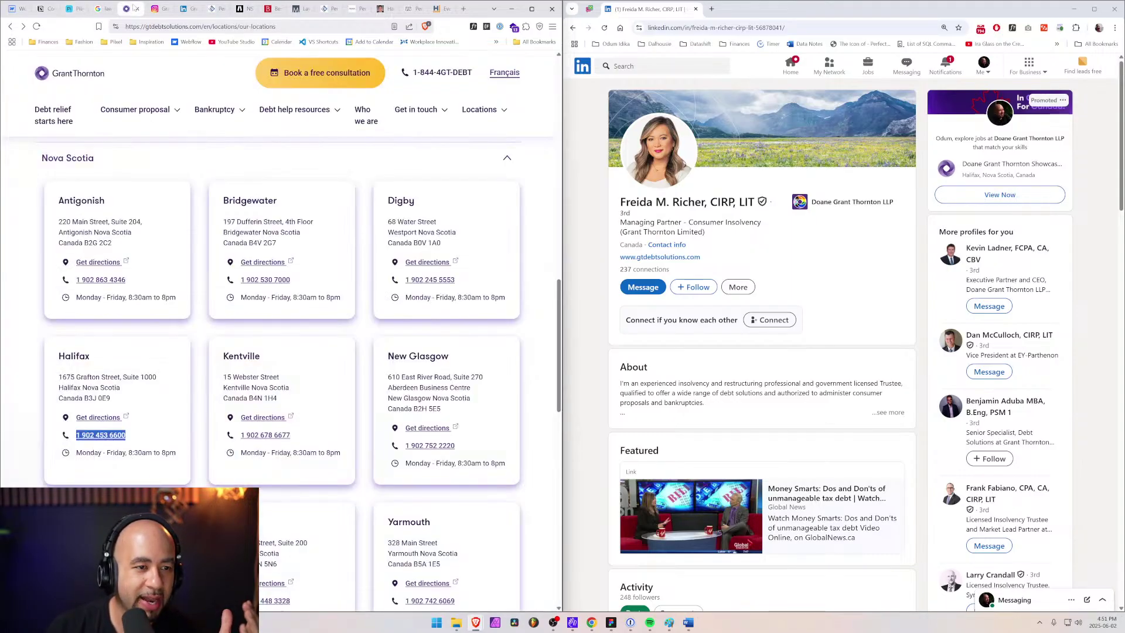
{"action": "scroll", "coordinate": [88, 149], "scroll_direction": "up", "scroll_amount": 8}
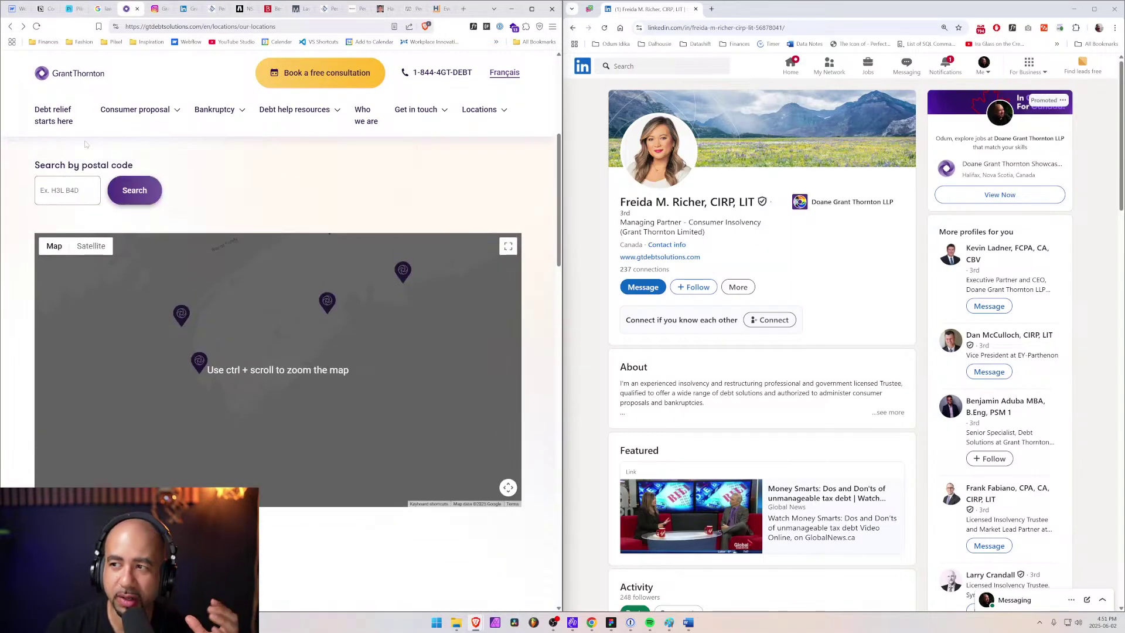
{"action": "scroll", "coordinate": [84, 141], "scroll_direction": "down", "scroll_amount": 2}
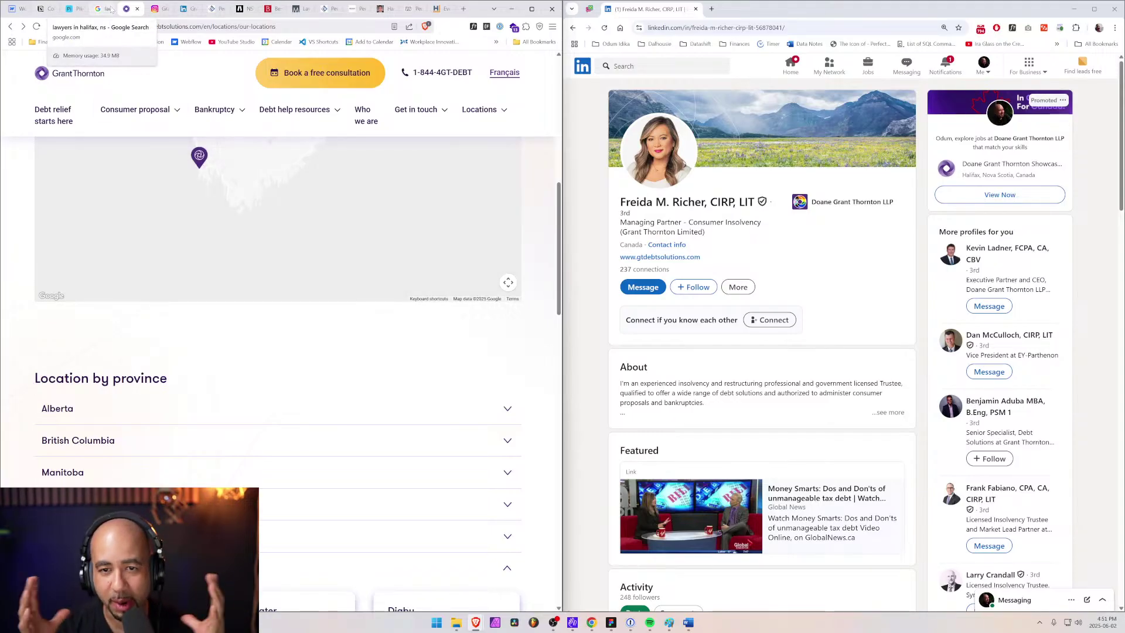
Enter 'Large company with 60+ offices' in row 4's Notes cell and scroll the grid left
{"action": "left_click", "coordinate": [74, 9]}
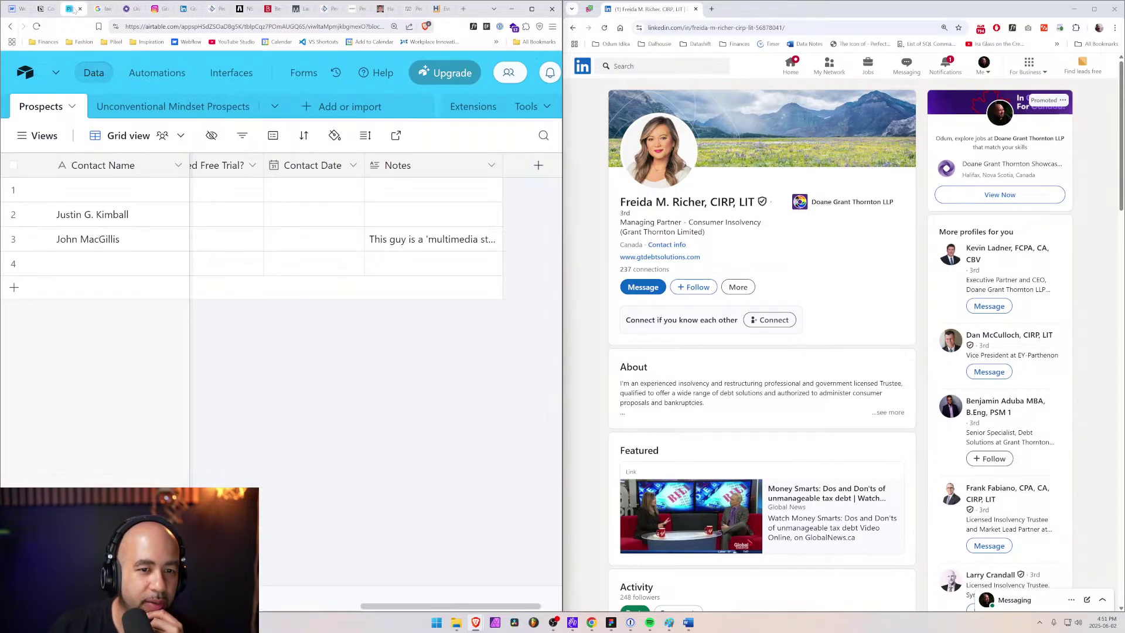
{"action": "double_click", "coordinate": [395, 264]}
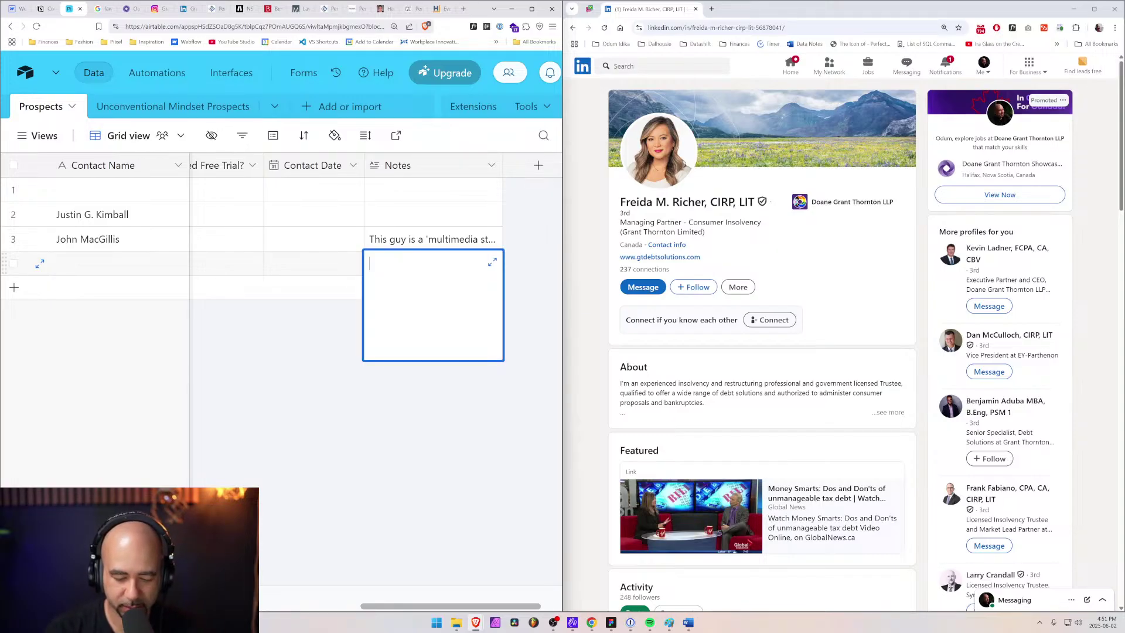
{"action": "type", "text": "Large company with 60"}
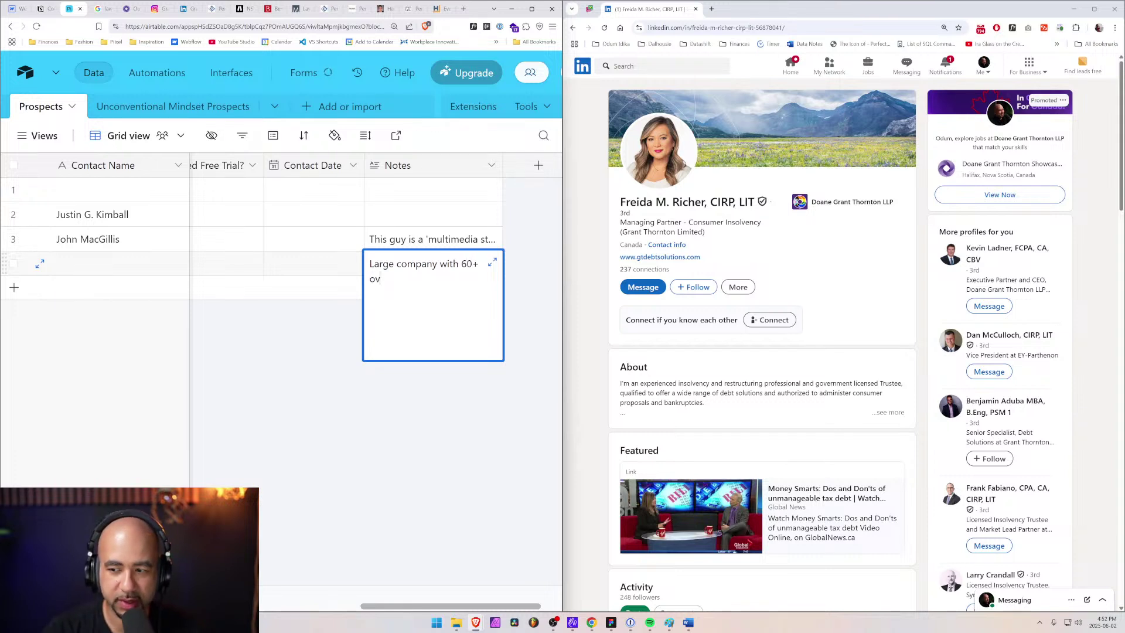
{"action": "type", "text": "+ offices."}
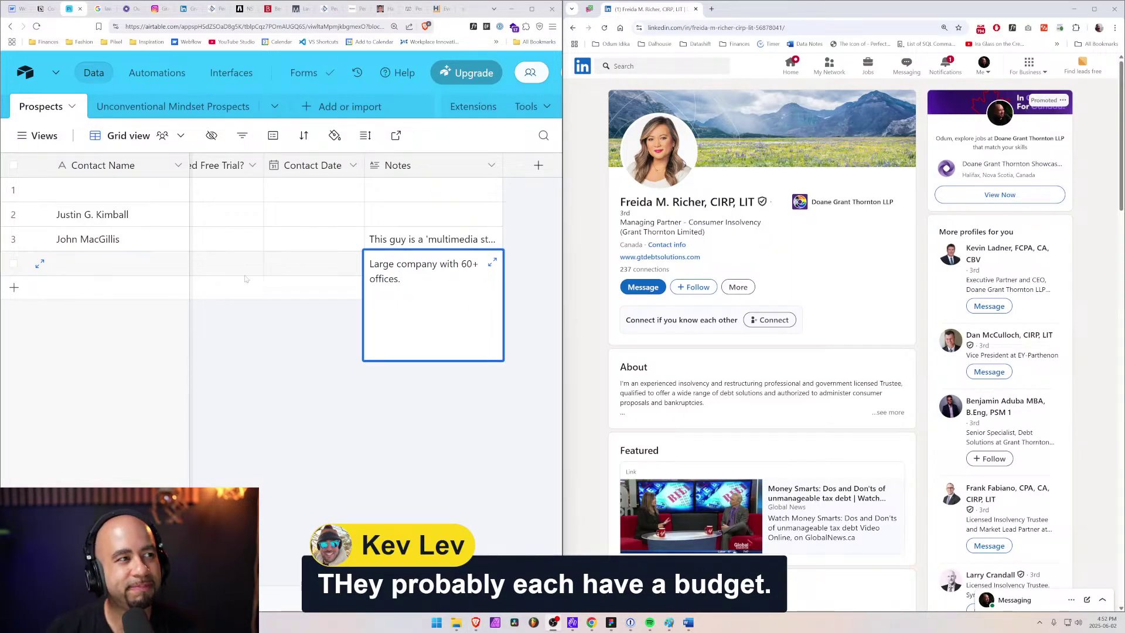
{"action": "left_click", "coordinate": [333, 375]}
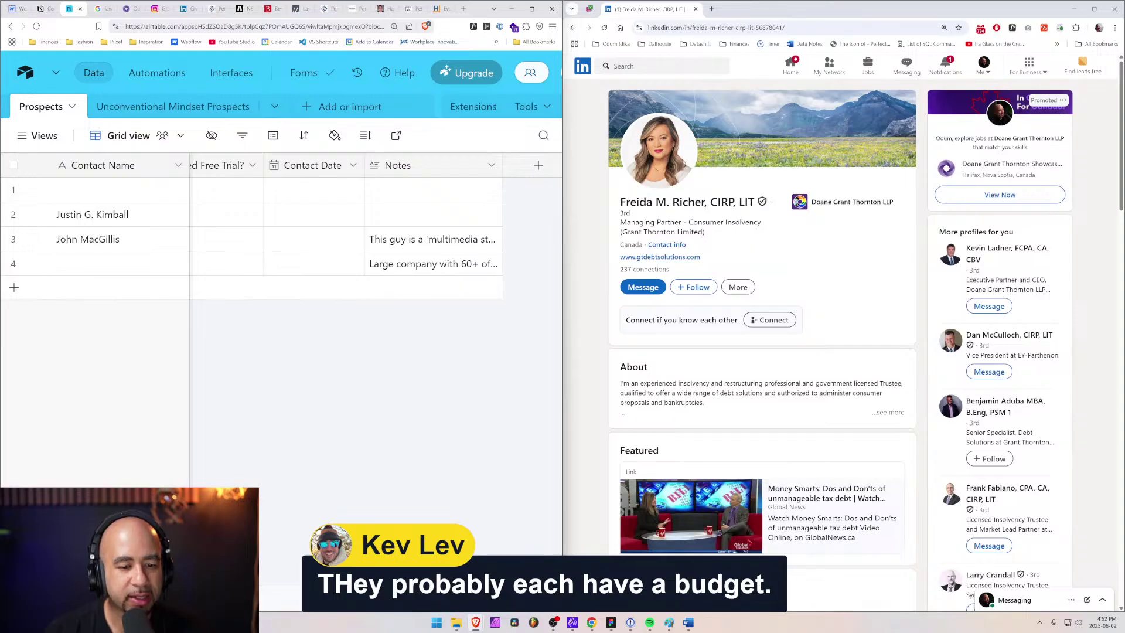
{"action": "scroll", "coordinate": [375, 222], "scroll_direction": "left", "scroll_amount": 10}
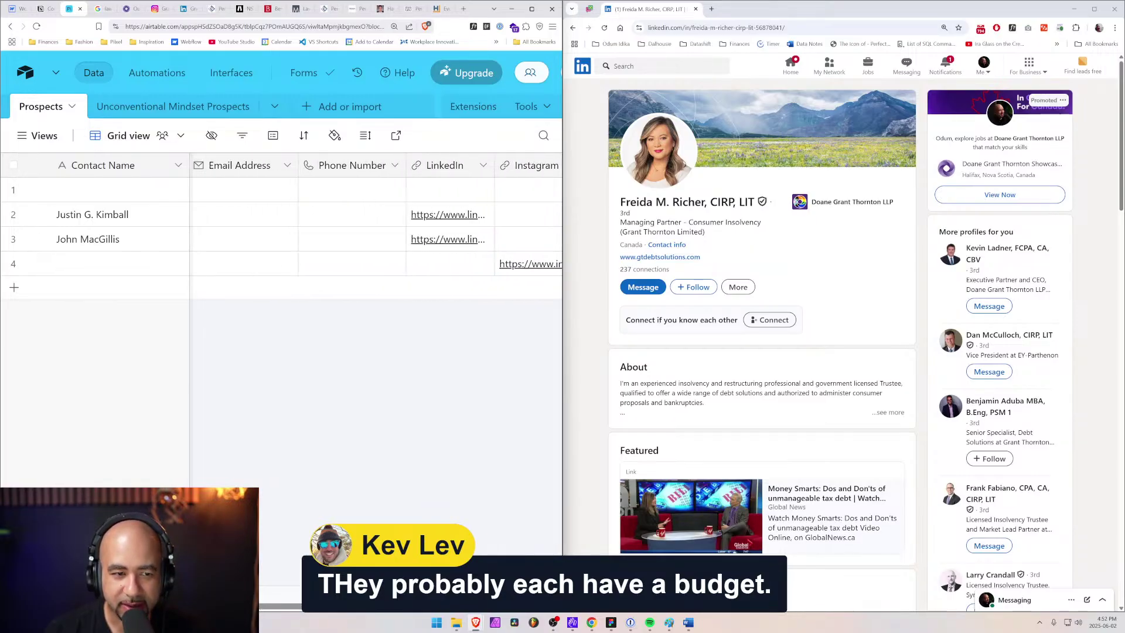
{"action": "scroll", "coordinate": [375, 222], "scroll_direction": "left", "scroll_amount": 4}
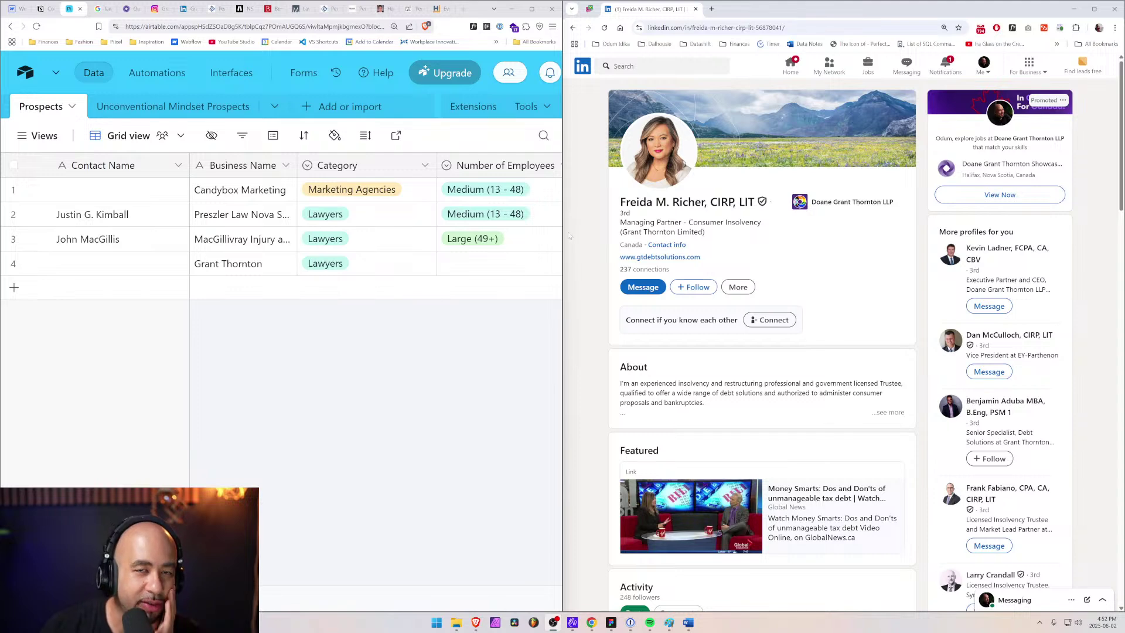
Append 'Maybe try giving them a phone call' to the end of row 4's note
{"action": "left_click_drag", "start_coordinate": [562, 230], "coordinate": [563, 230]}
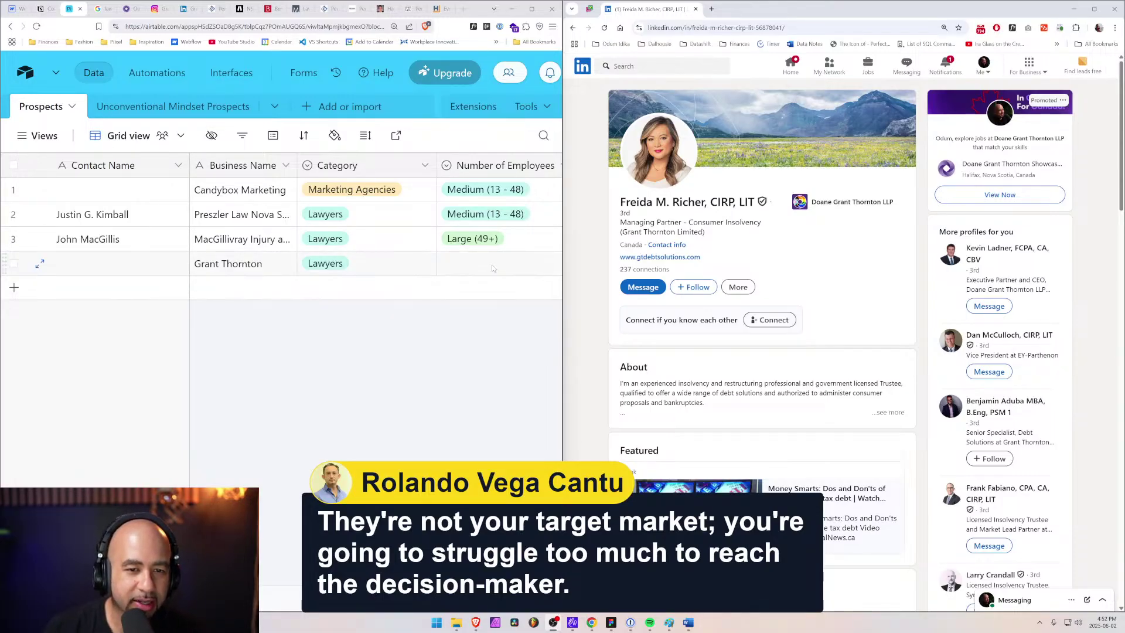
{"action": "left_click", "coordinate": [494, 269]}
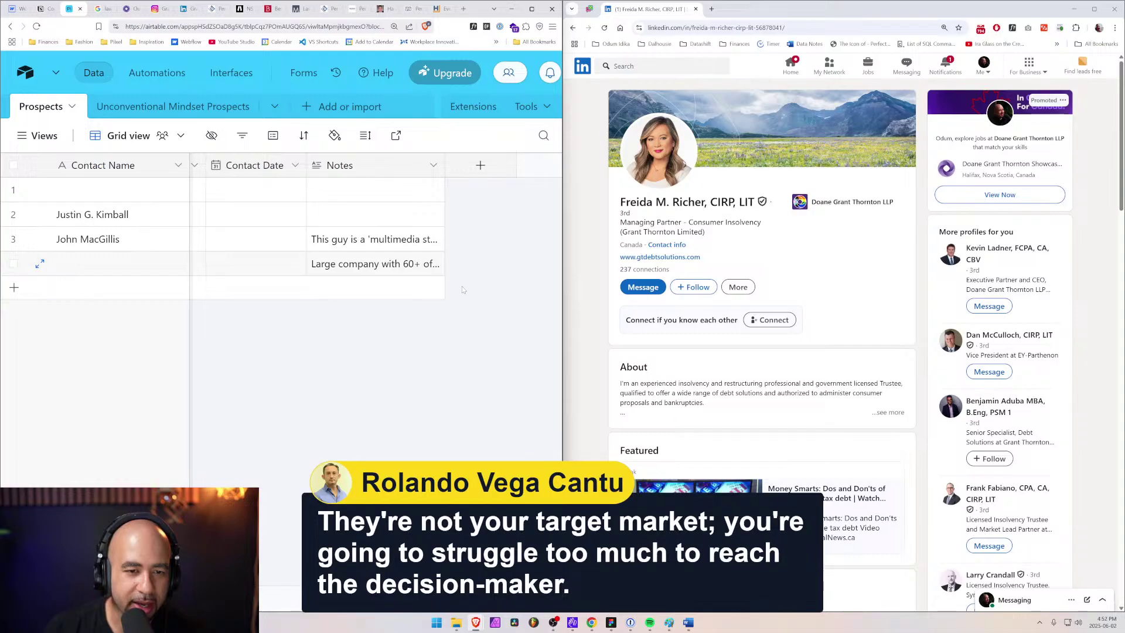
{"action": "left_click", "coordinate": [389, 266]}
{"action": "key", "text": "Return"}
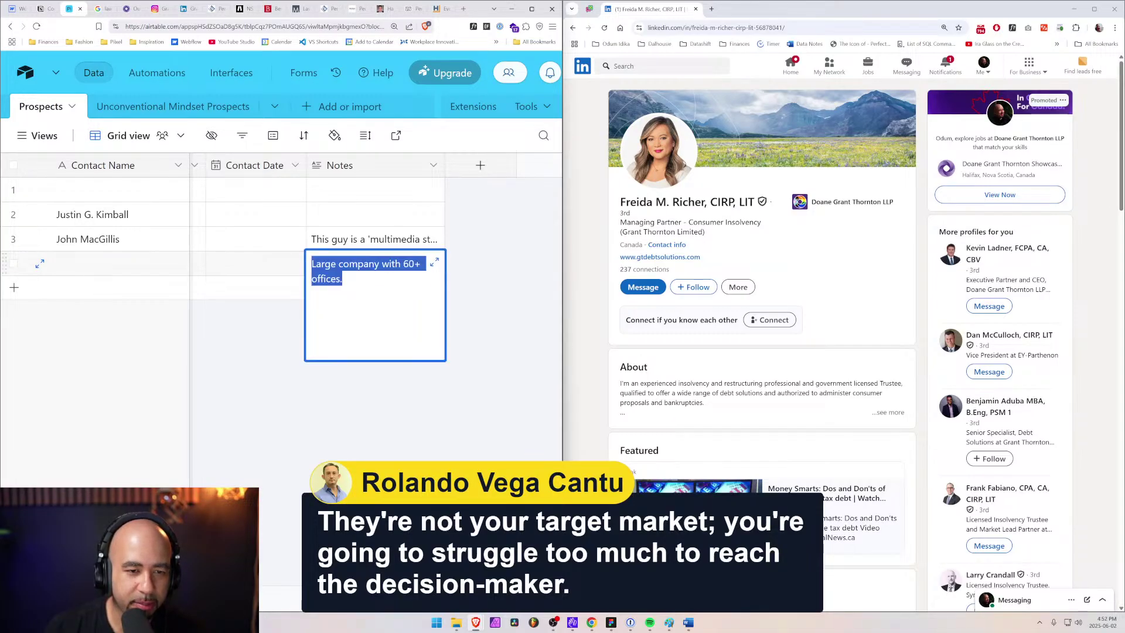
{"action": "key", "text": "End"}
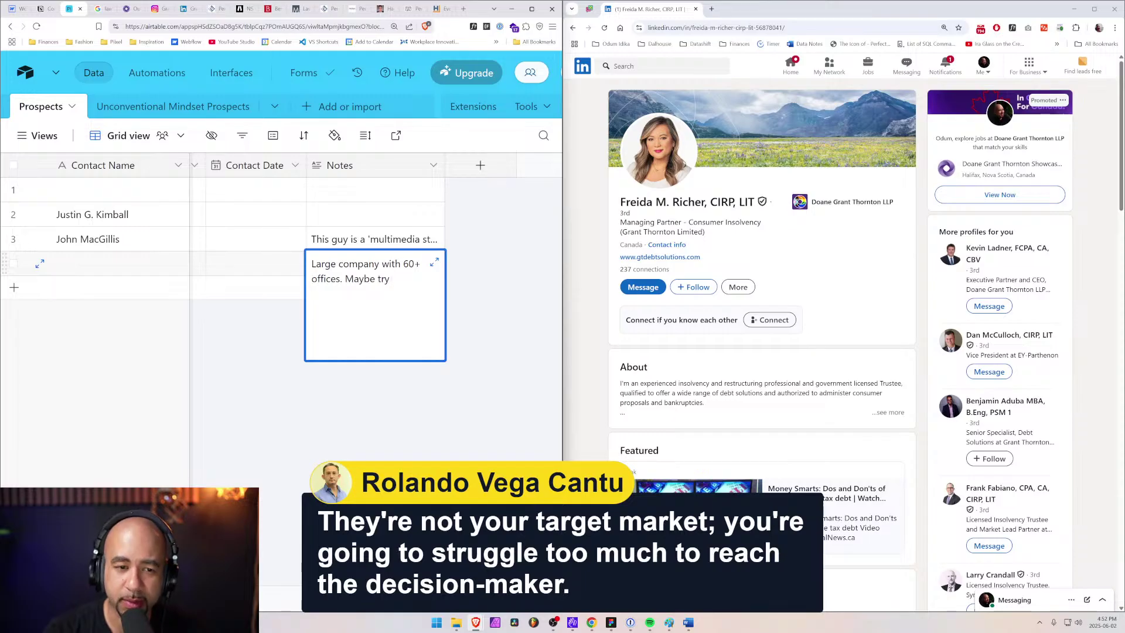
{"action": "type", "text": "Maybe try giving them"}
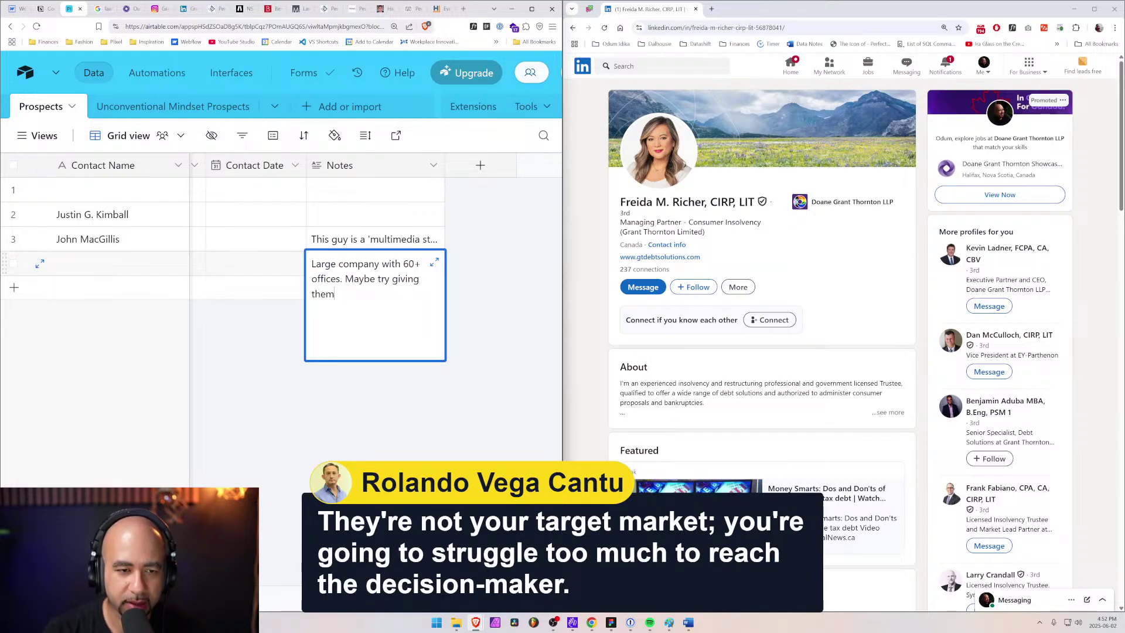
{"action": "type", "text": " a phone call."}
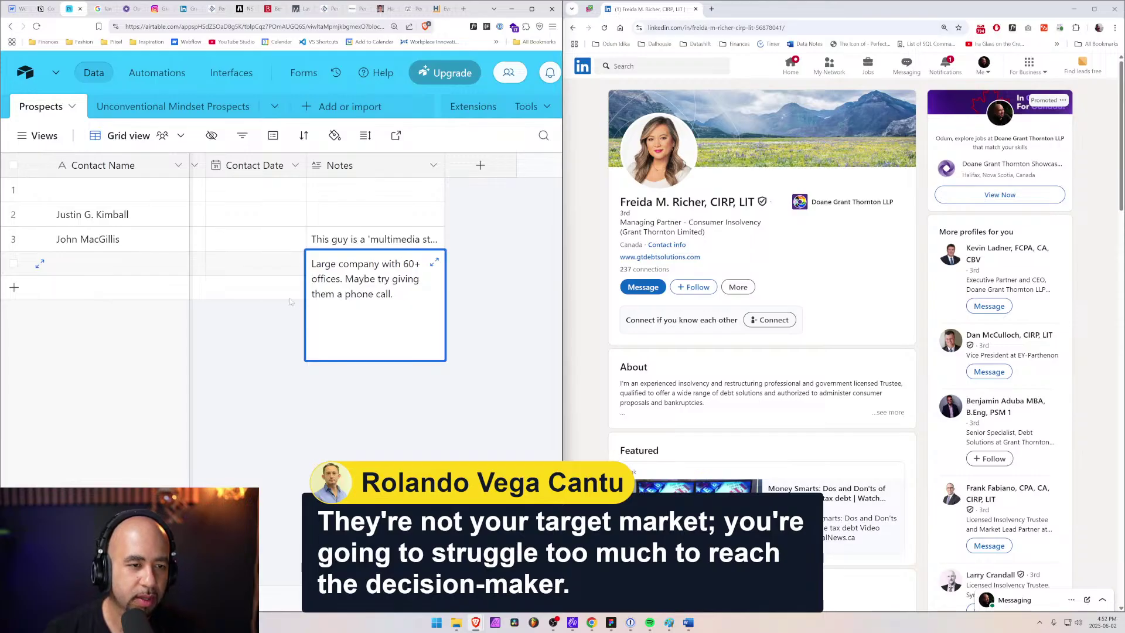
Save the note and paste the firm's phone number into row 4's Phone Number
{"action": "key", "text": "Escape"}
{"action": "scroll", "coordinate": [374, 234], "scroll_direction": "right", "scroll_amount": 5}
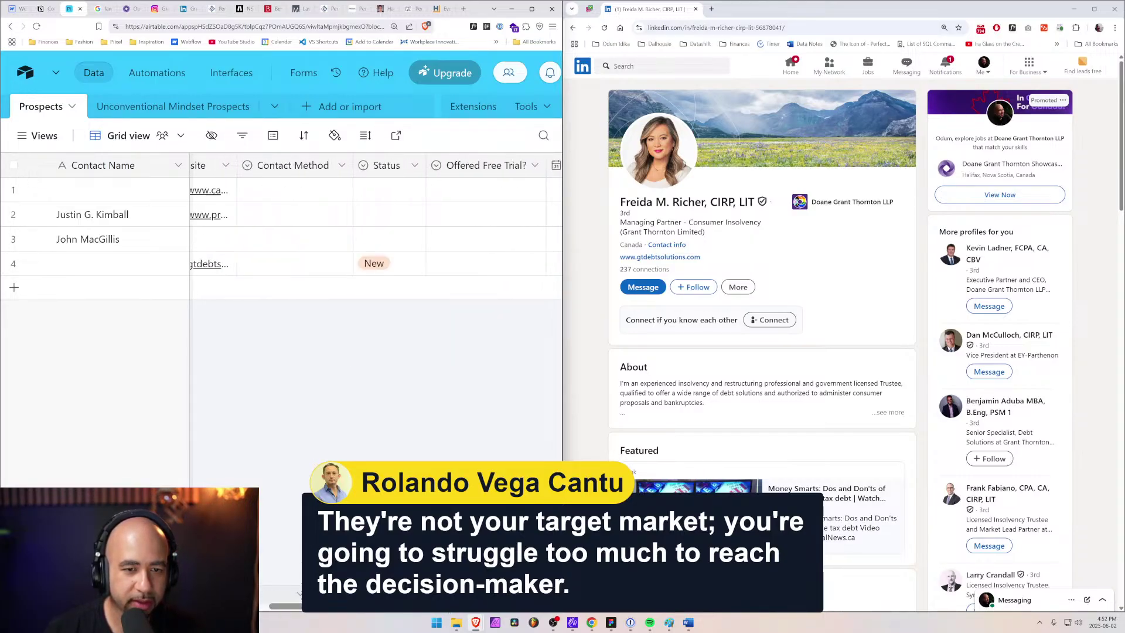
{"action": "scroll", "coordinate": [361, 271], "scroll_direction": "left", "scroll_amount": 1}
{"action": "left_click", "coordinate": [361, 271]}
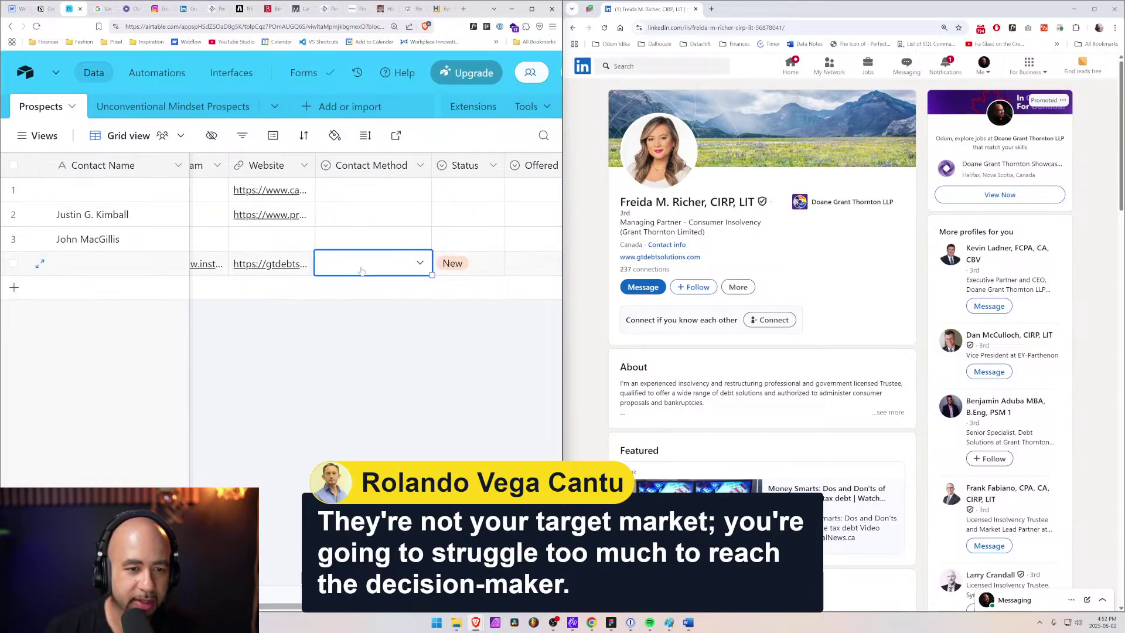
{"action": "scroll", "coordinate": [320, 268], "scroll_direction": "left", "scroll_amount": 5}
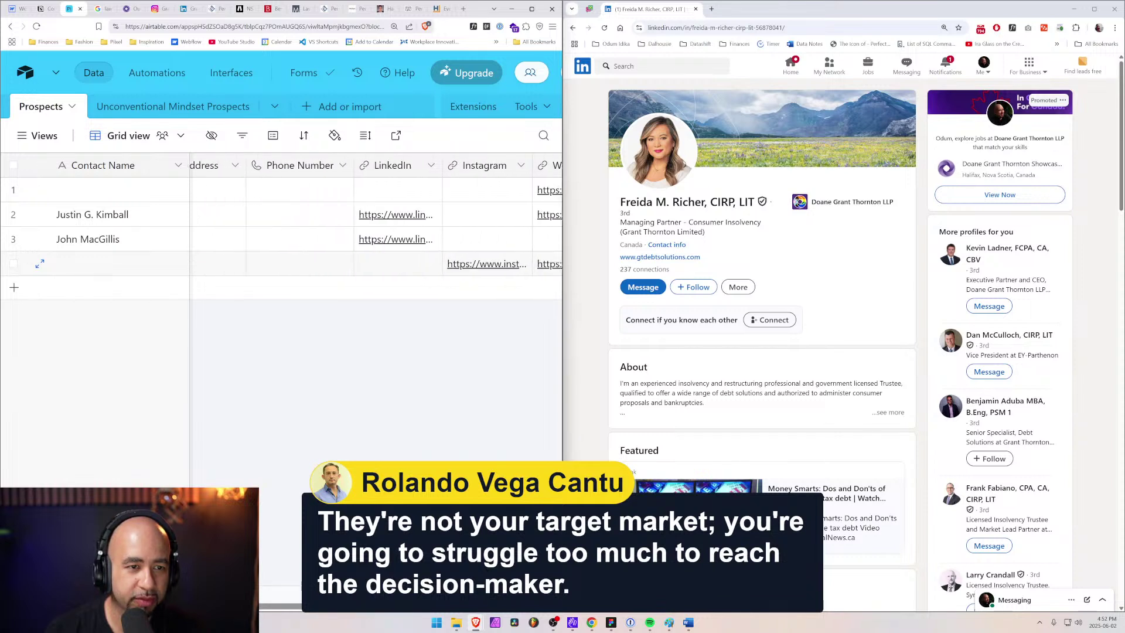
{"action": "double_click", "coordinate": [319, 268]}
{"action": "key", "text": "ctrl+v"}
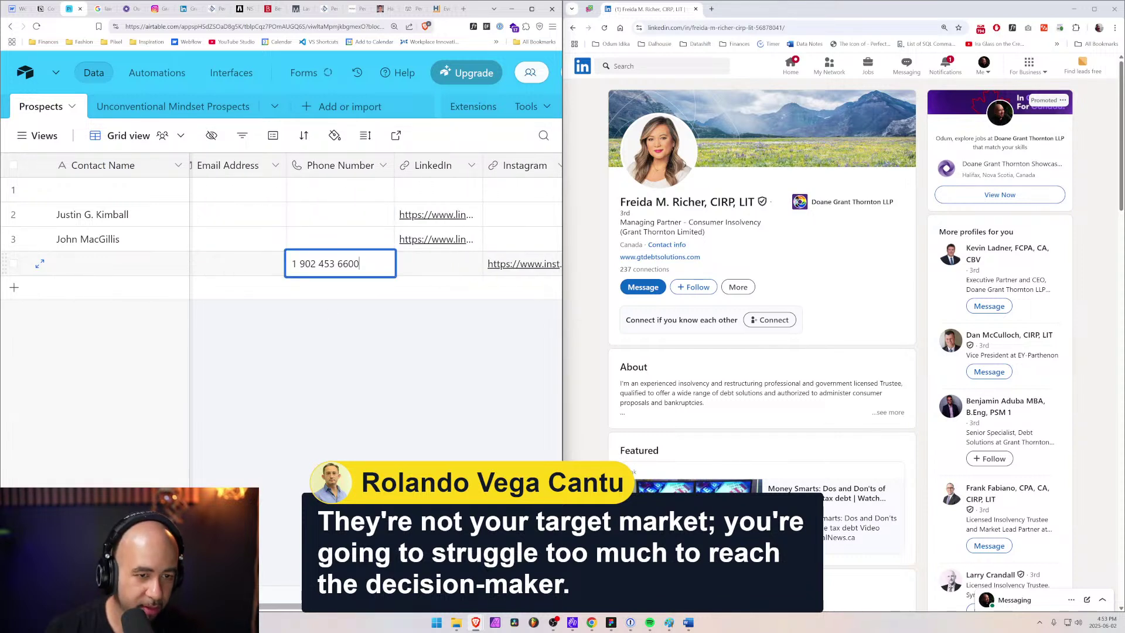
{"action": "key", "text": "Escape"}
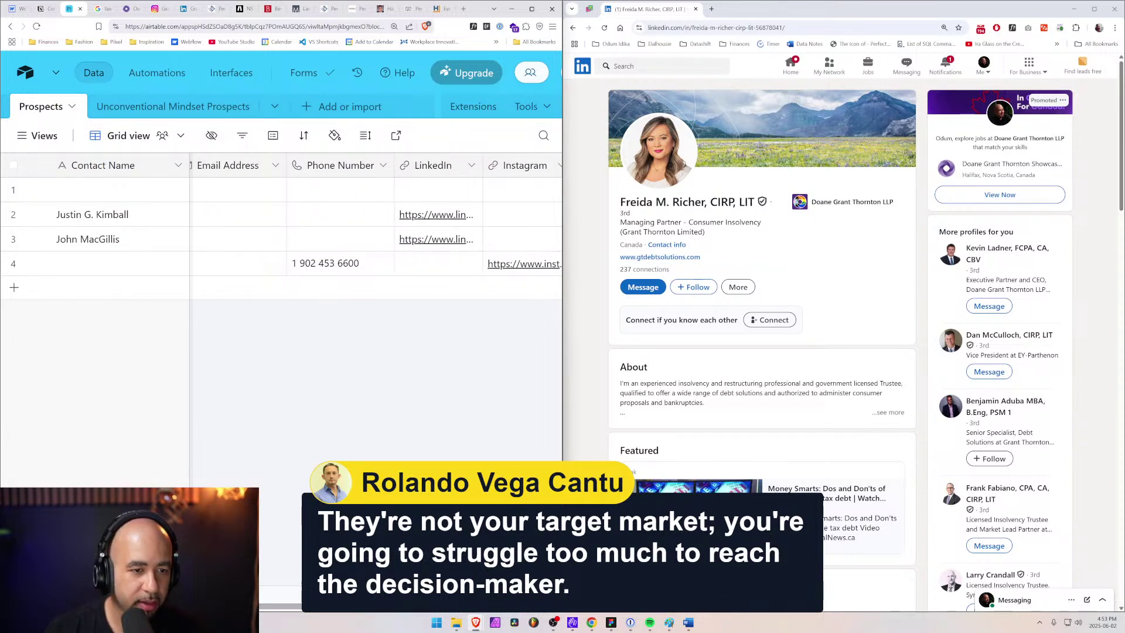
Set row 4's Number of Employees to Large (49+)
{"action": "scroll", "coordinate": [375, 234], "scroll_direction": "right", "scroll_amount": 5}
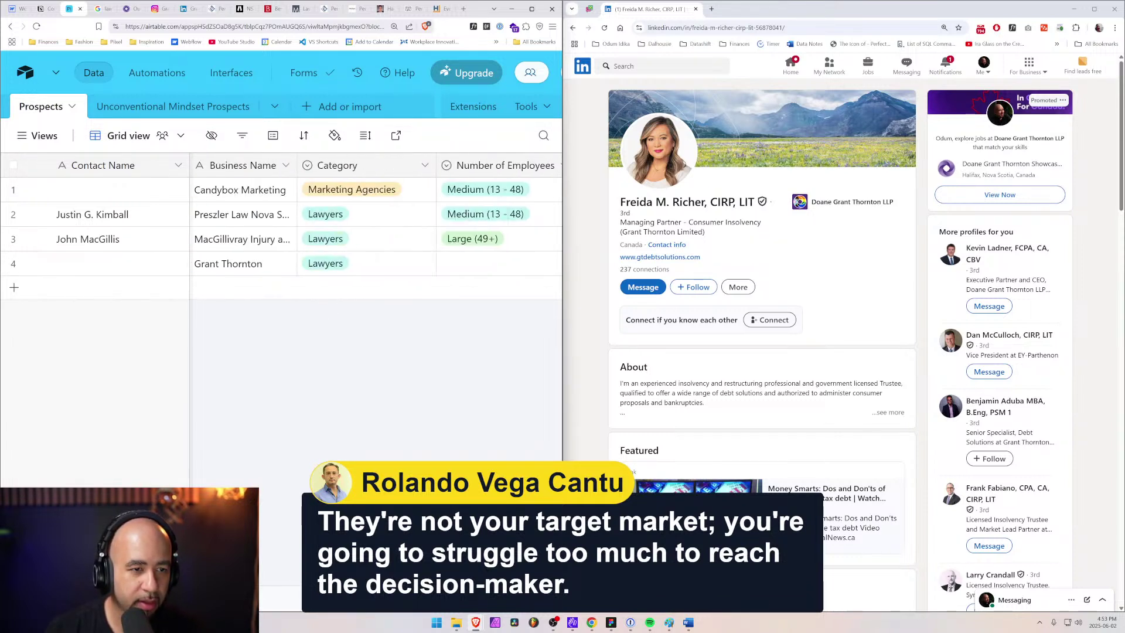
{"action": "left_click", "coordinate": [472, 266]}
{"action": "left_click", "coordinate": [473, 269]}
{"action": "left_click", "coordinate": [446, 430]}
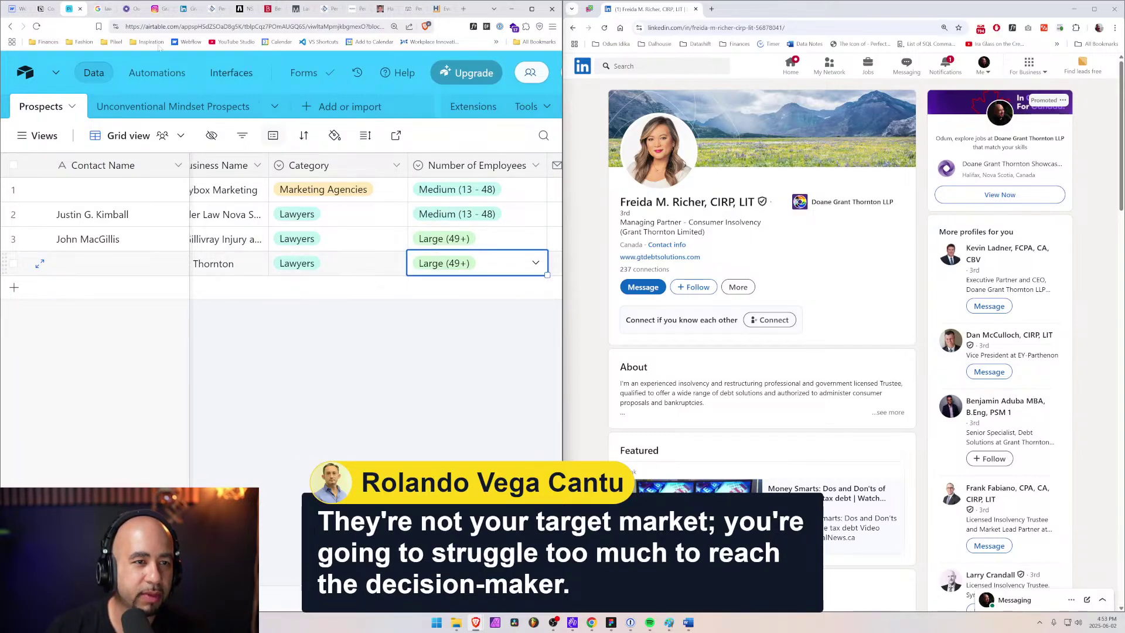
Close the Grant Thornton website and the Instagram page, returning to the Prospects table
{"action": "left_click", "coordinate": [127, 8]}
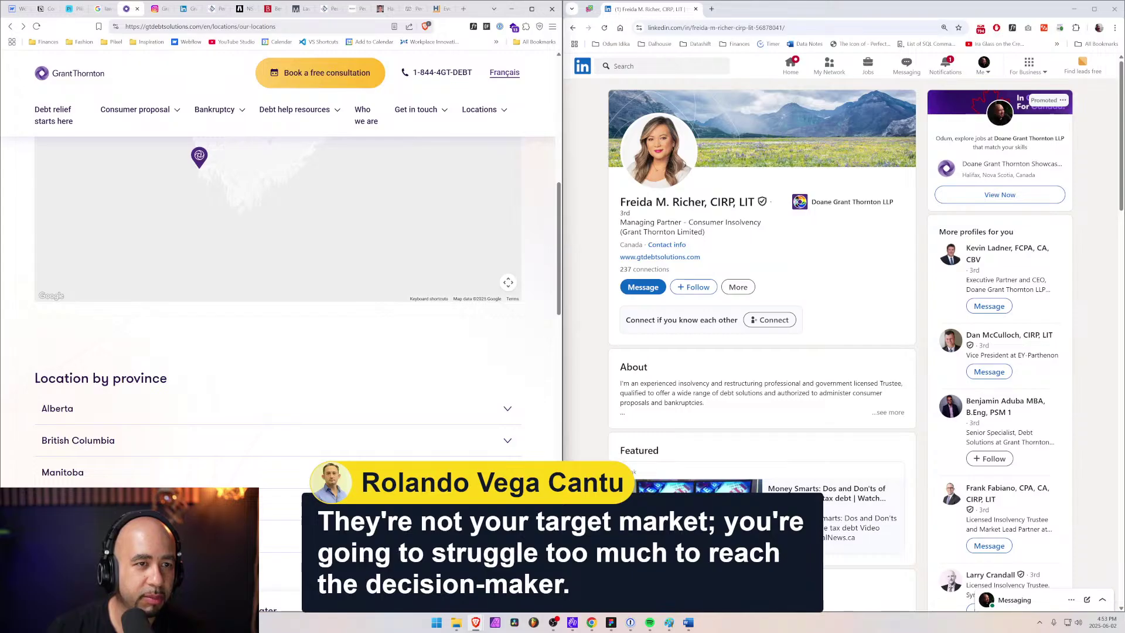
{"action": "left_click", "coordinate": [82, 75]}
{"action": "left_click", "coordinate": [155, 26]}
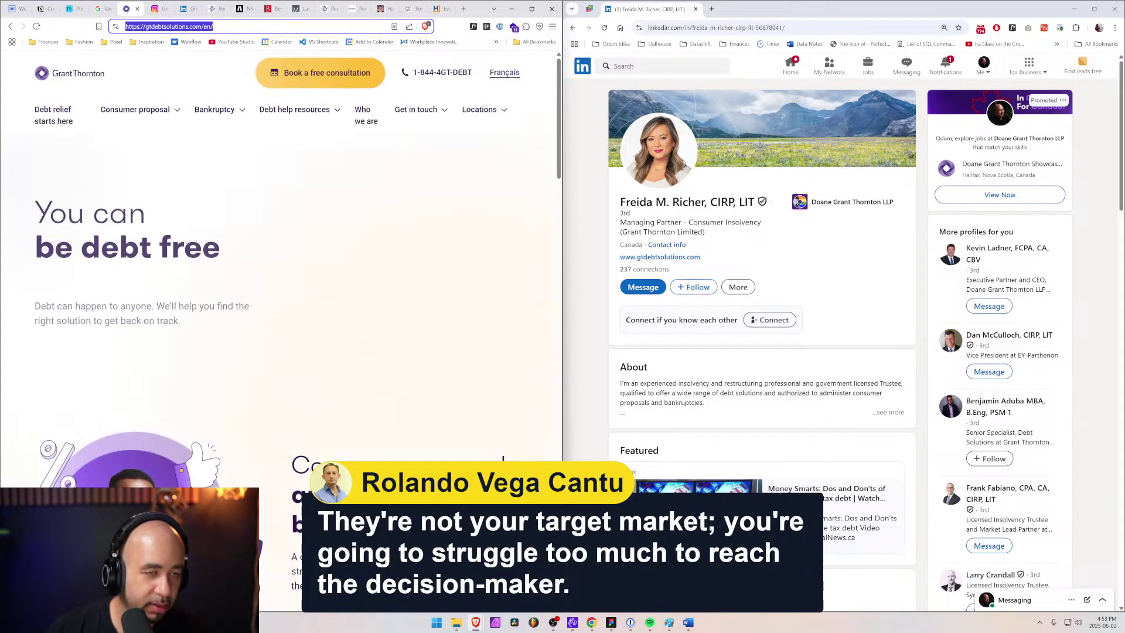
{"action": "left_click", "coordinate": [137, 9]}
{"action": "left_click", "coordinate": [73, 10]}
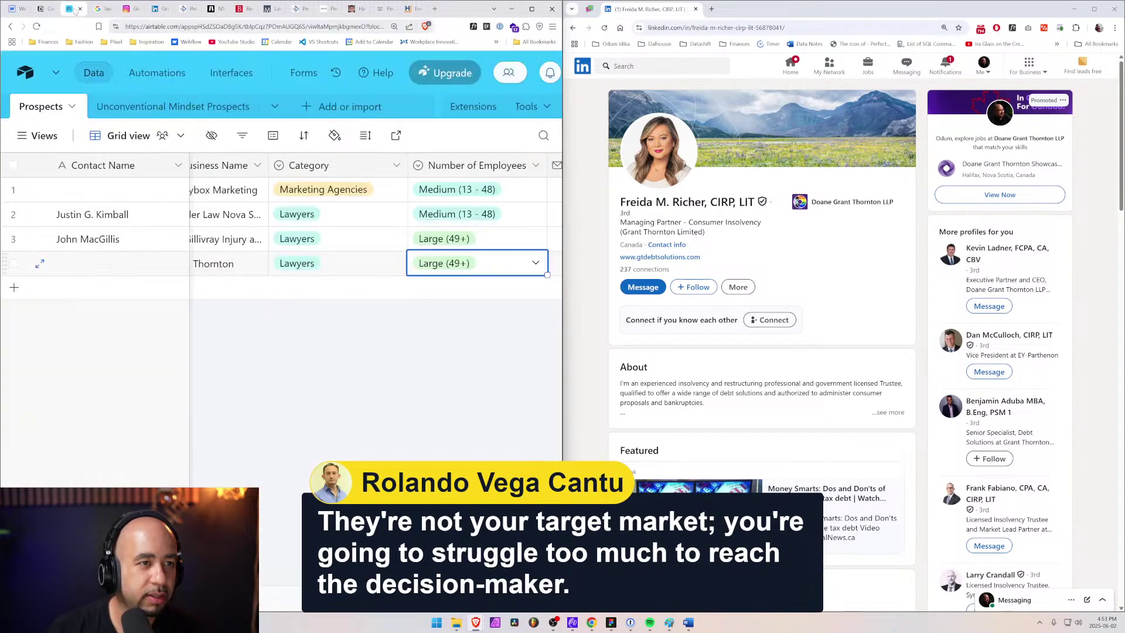
{"action": "mouse_move", "coordinate": [263, 607]}
{"action": "left_mouse_down"}
{"action": "mouse_move", "coordinate": [302, 609]}
{"action": "mouse_move", "coordinate": [260, 610]}
{"action": "left_mouse_up"}
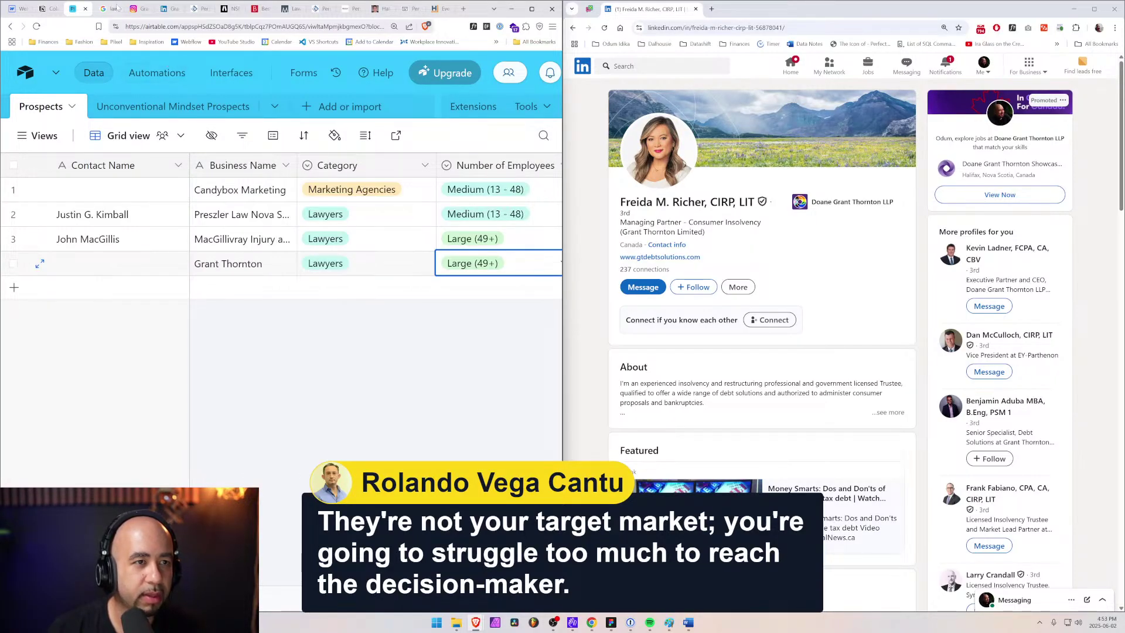
{"action": "left_click", "coordinate": [138, 9]}
{"action": "left_click", "coordinate": [147, 9]}
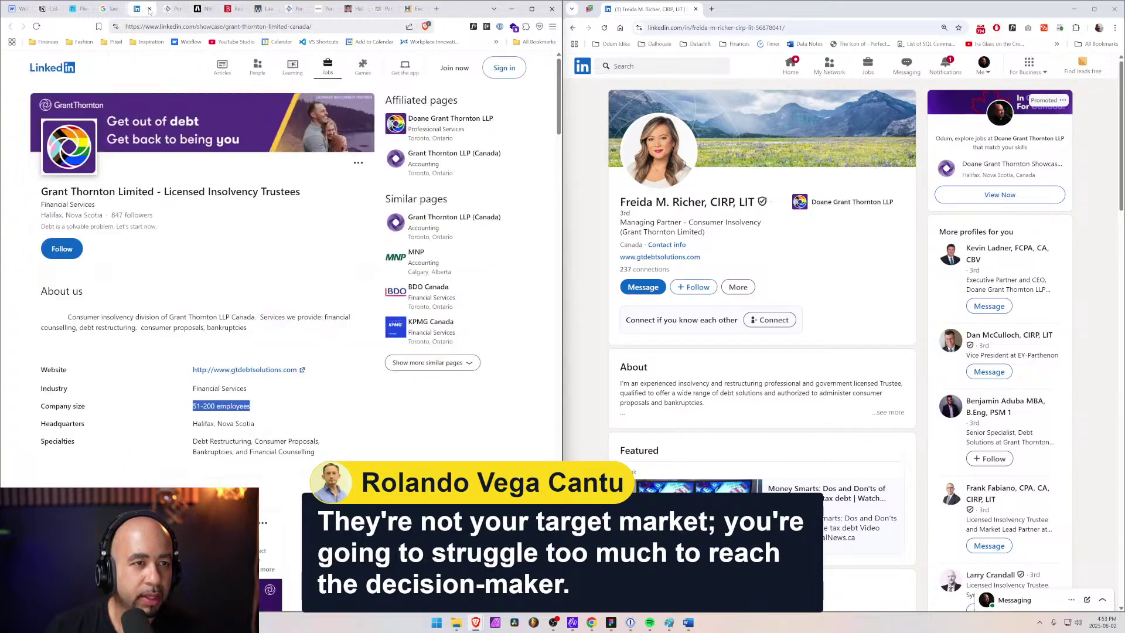
Close the Grant Thornton LinkedIn page and filter Diamond & Diamond's team page to admin staff
{"action": "left_click", "coordinate": [147, 9]}
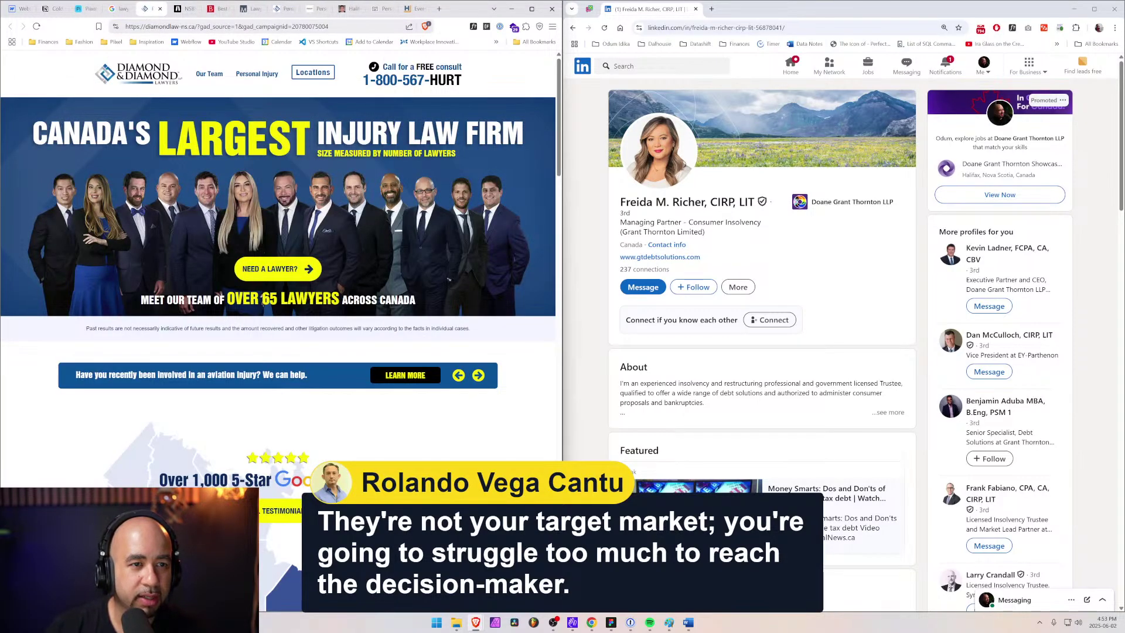
{"action": "left_click", "coordinate": [211, 74]}
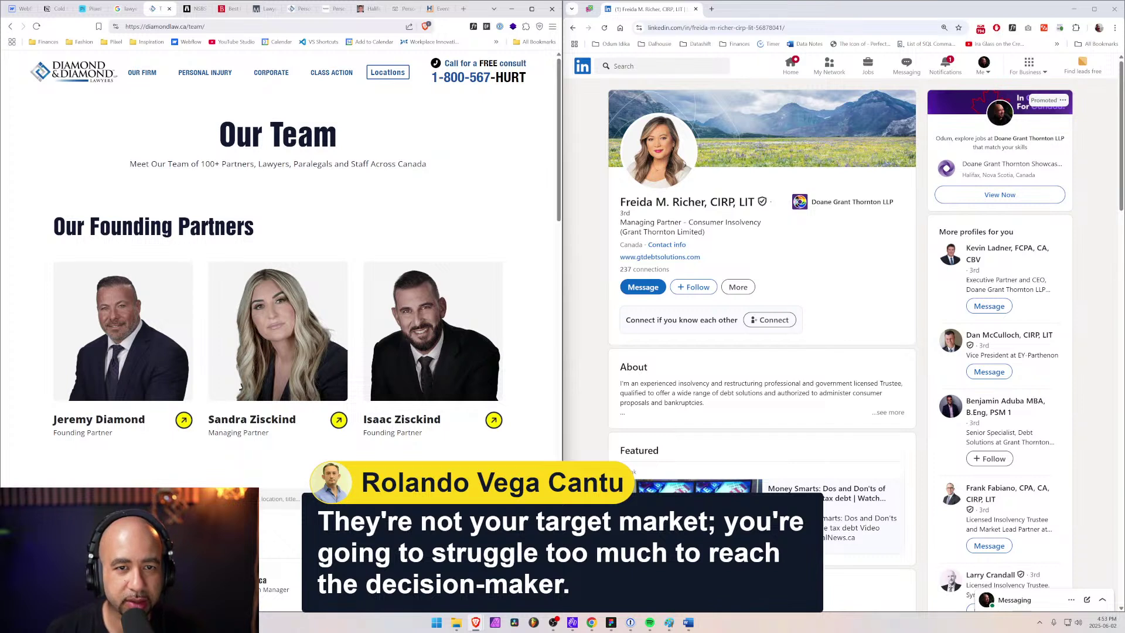
{"action": "mouse_move", "coordinate": [362, 74]}
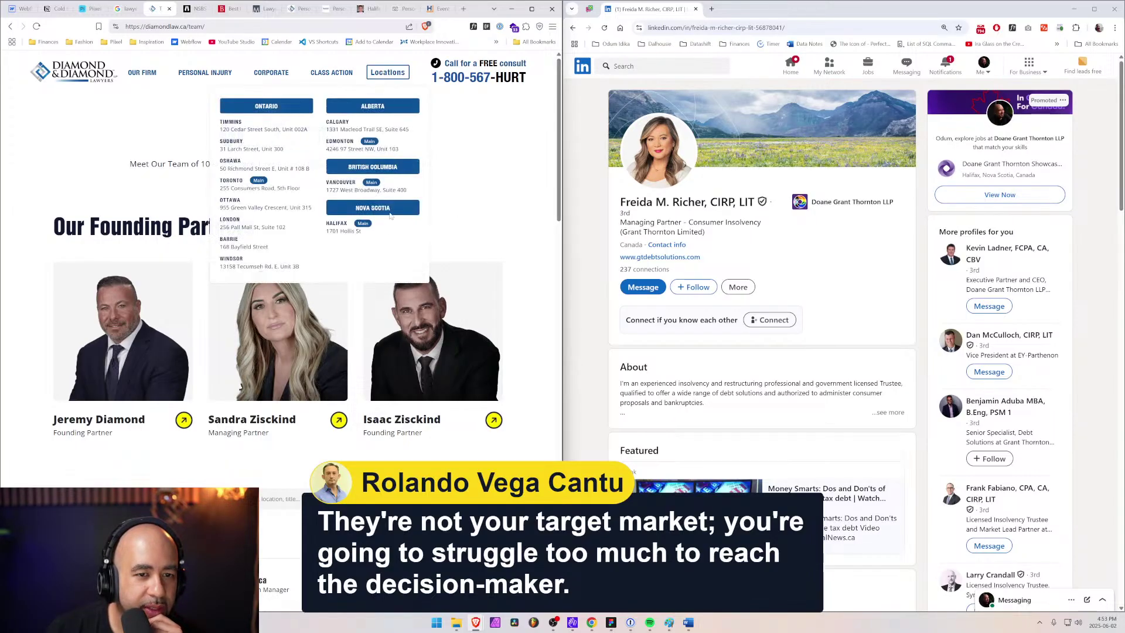
{"action": "scroll", "coordinate": [206, 256], "scroll_direction": "down", "scroll_amount": 5}
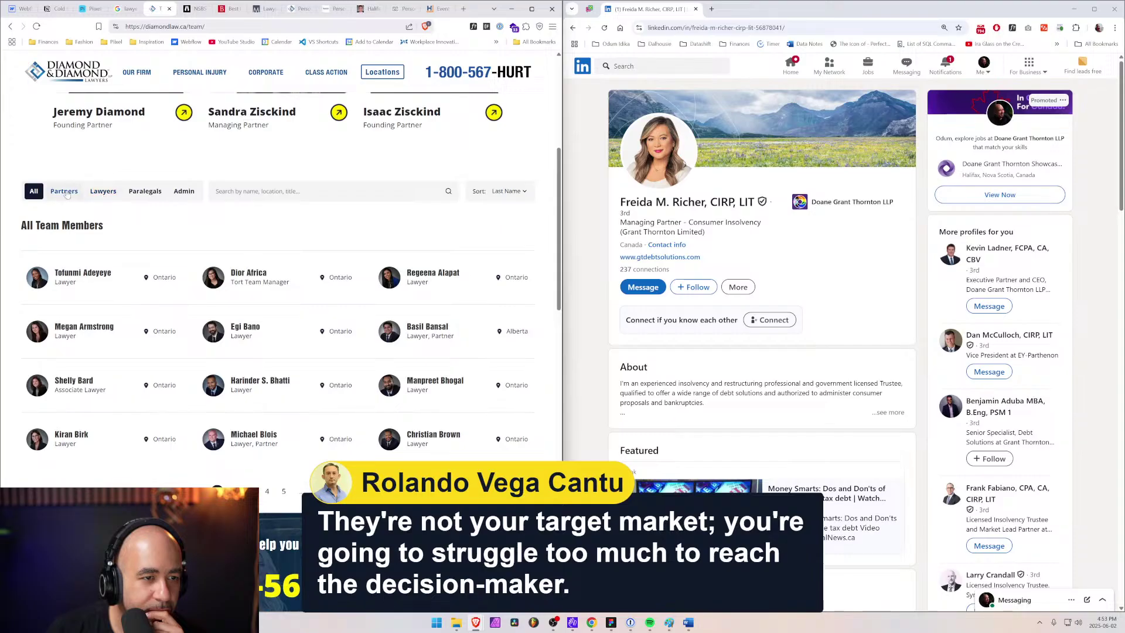
{"action": "left_click", "coordinate": [183, 192]}
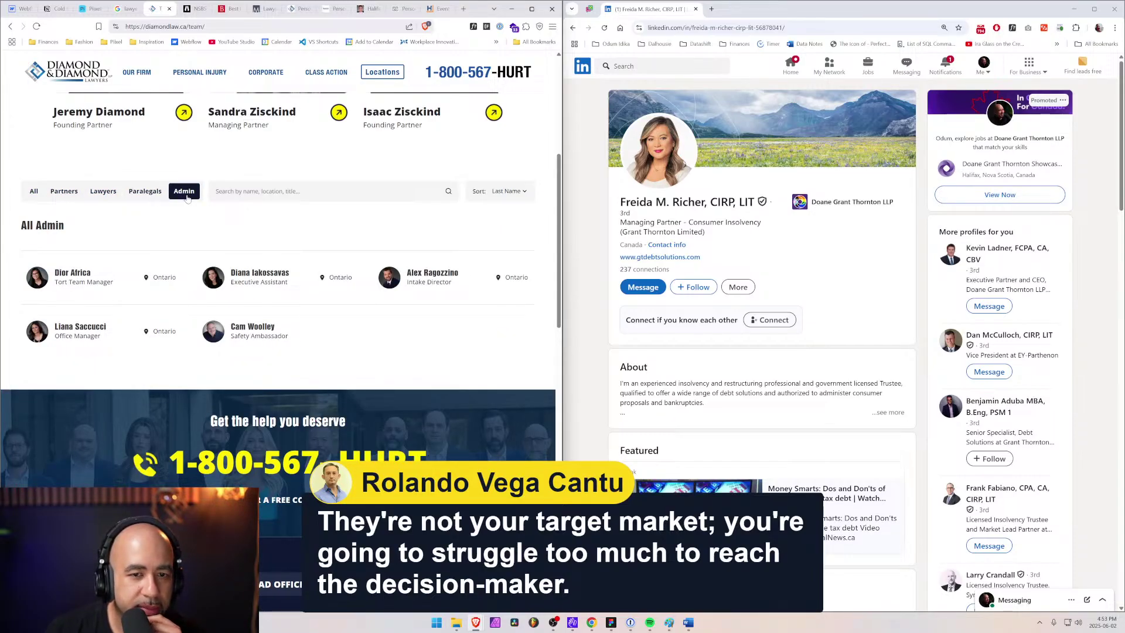
Open the firm's Halifax personal injury page from the office locations list
{"action": "scroll", "coordinate": [202, 280], "scroll_direction": "down", "scroll_amount": 7}
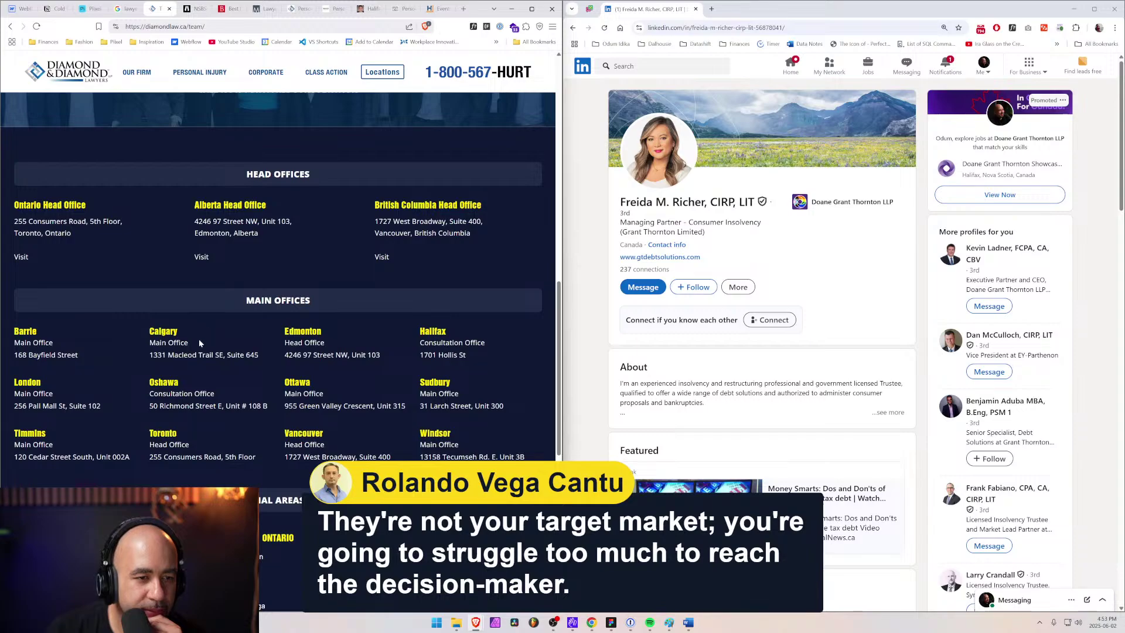
{"action": "scroll", "coordinate": [259, 340], "scroll_direction": "down", "scroll_amount": 5}
{"action": "scroll", "coordinate": [257, 341], "scroll_direction": "down", "scroll_amount": 3}
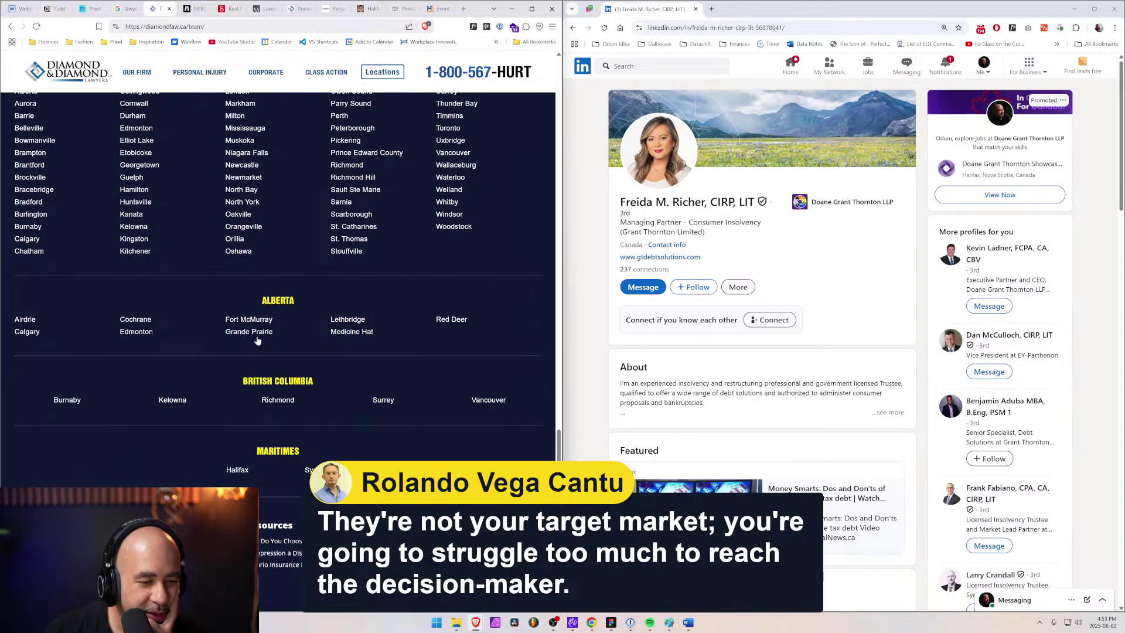
{"action": "left_click", "coordinate": [236, 470]}
{"action": "scroll", "coordinate": [226, 386], "scroll_direction": "down", "scroll_amount": 5}
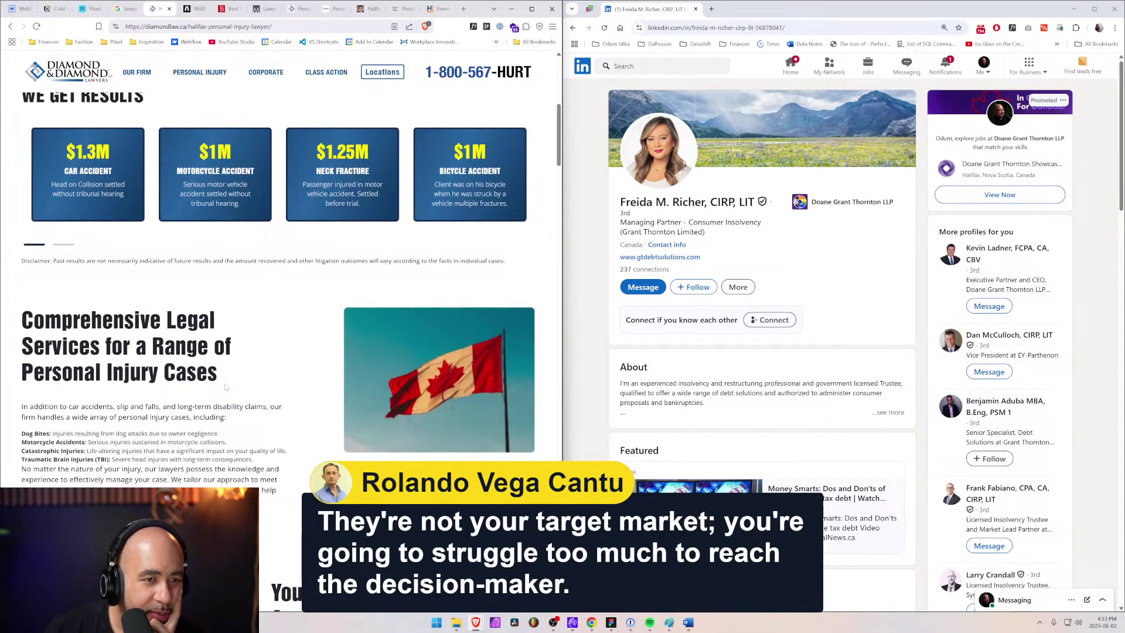
{"action": "scroll", "coordinate": [226, 387], "scroll_direction": "up", "scroll_amount": 5}
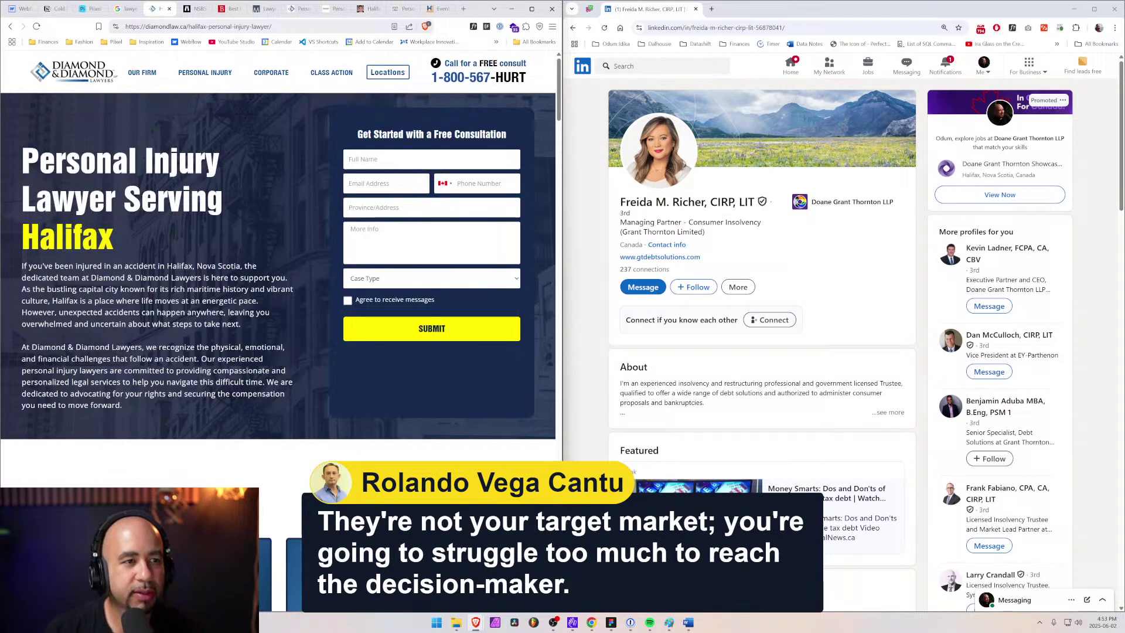
{"action": "left_click", "coordinate": [644, 66]}
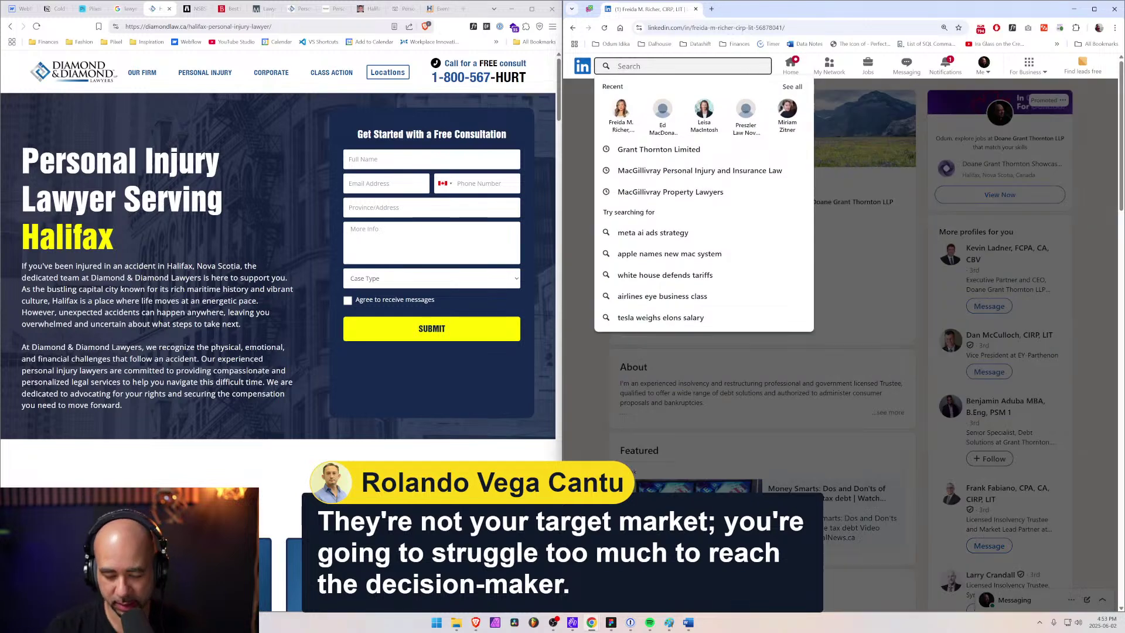
Search LinkedIn for 'diamond and diamond' lawyers and jump to the matching people
{"action": "type", "text": "diamond and diamon"}
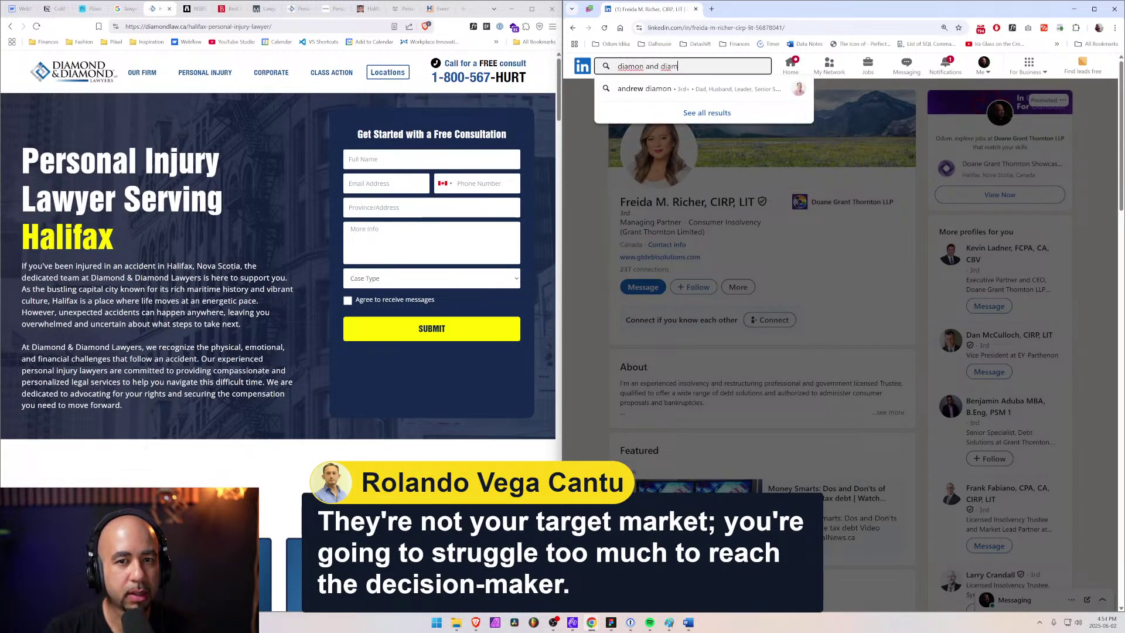
{"action": "type", "text": "d"}
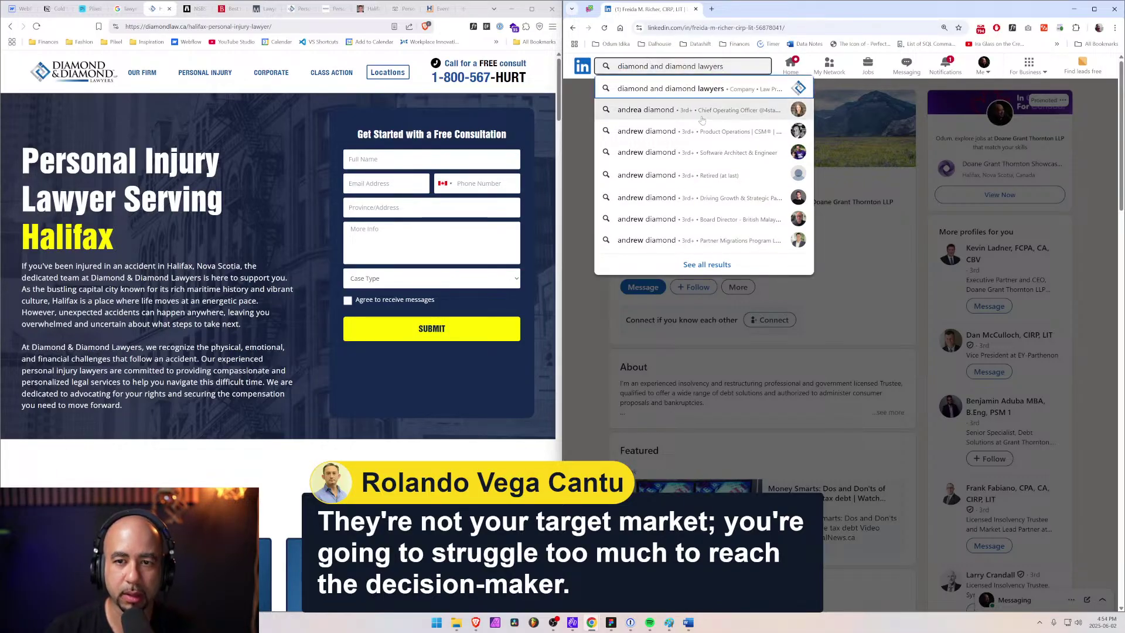
{"action": "left_click", "coordinate": [702, 90]}
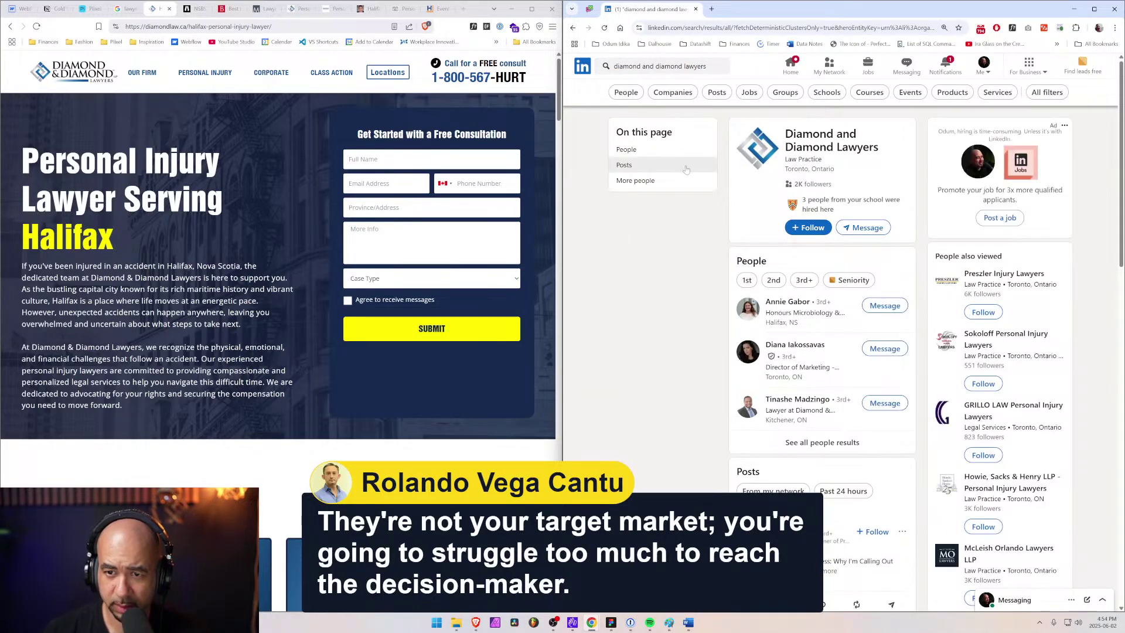
{"action": "left_click", "coordinate": [649, 151]}
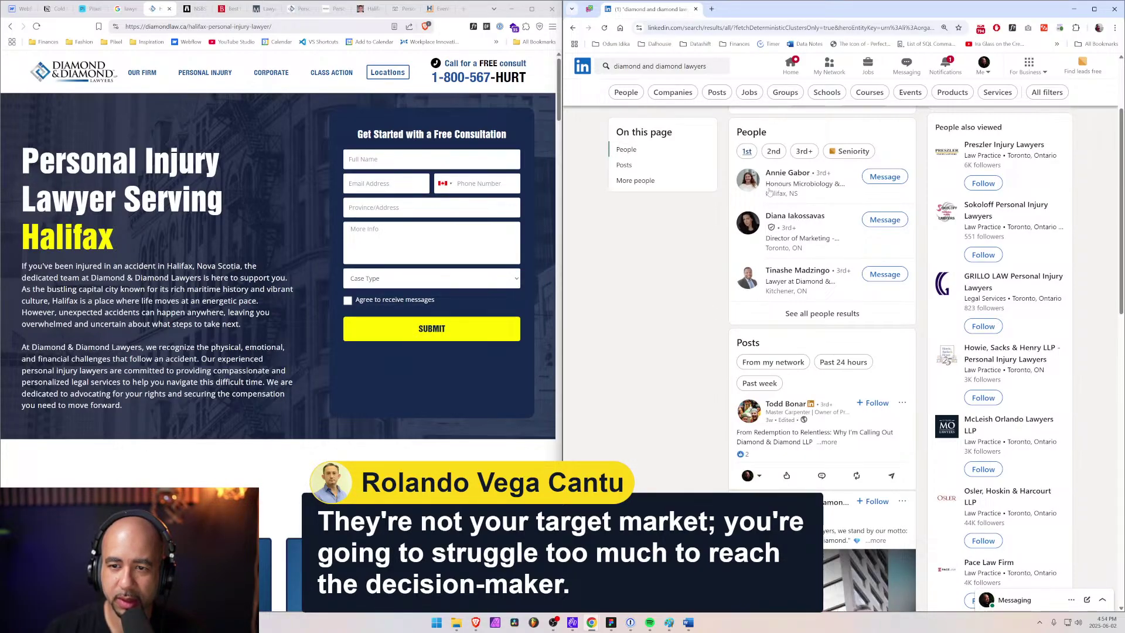
{"action": "scroll", "coordinate": [751, 225], "scroll_direction": "up", "scroll_amount": 2}
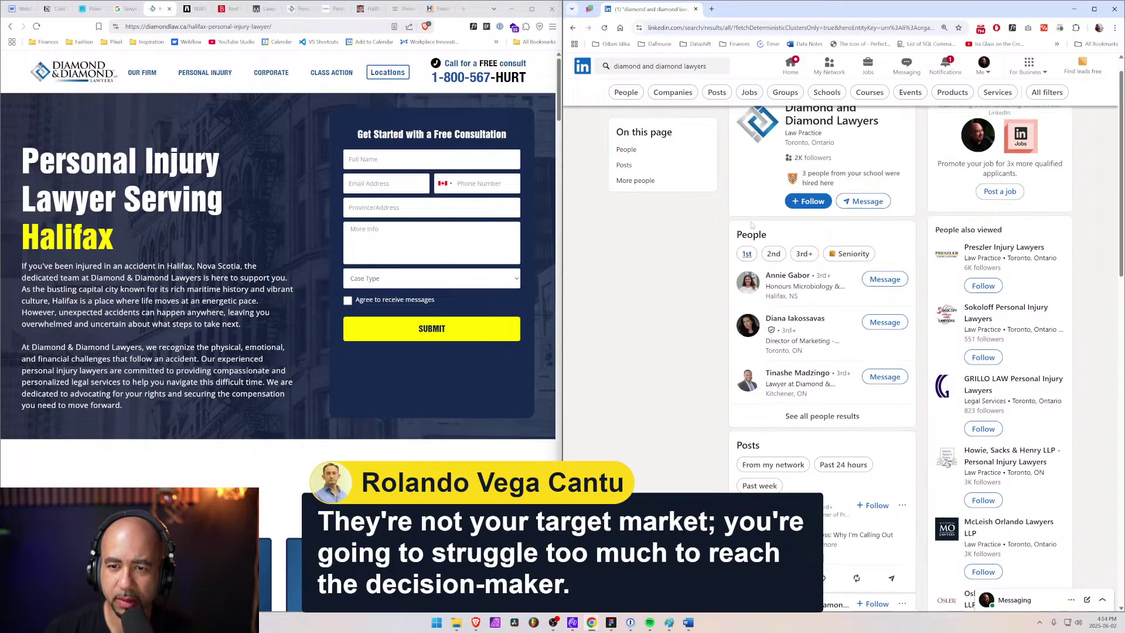
Read the first listed employee's full About text, then return to the firm's search results
{"action": "left_click", "coordinate": [787, 276]}
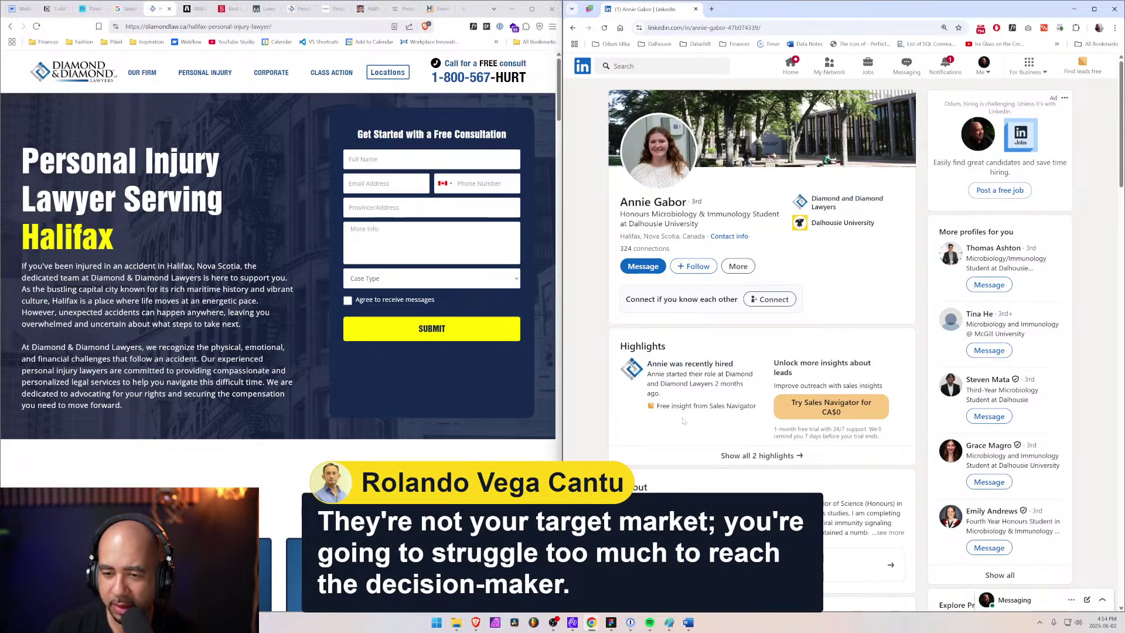
{"action": "scroll", "coordinate": [679, 463], "scroll_direction": "down", "scroll_amount": 2}
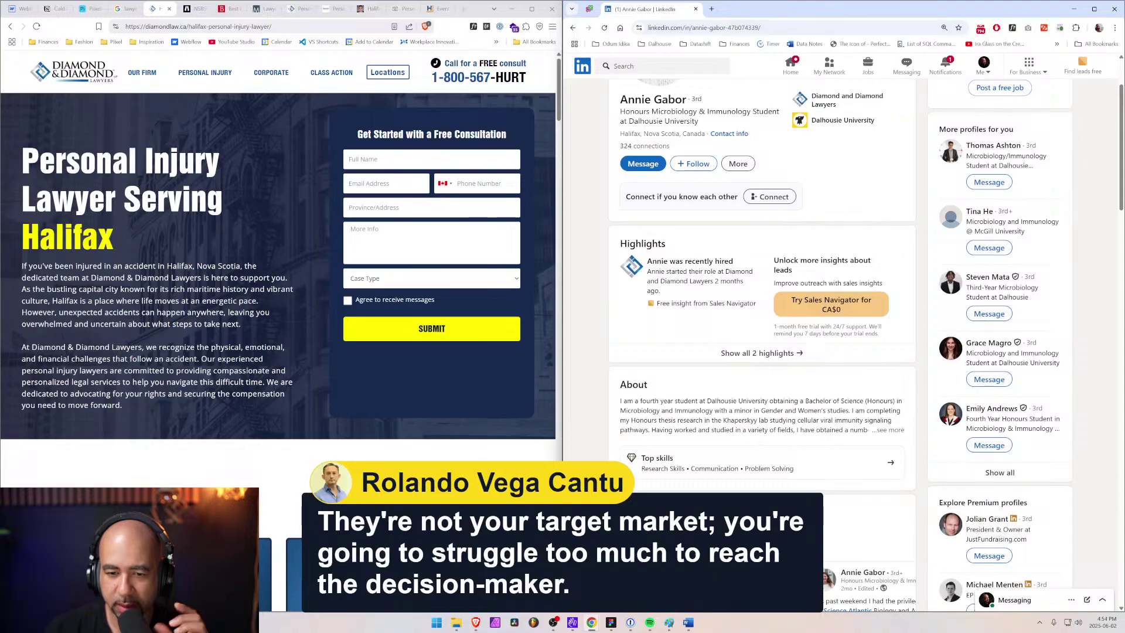
{"action": "left_click", "coordinate": [892, 431]}
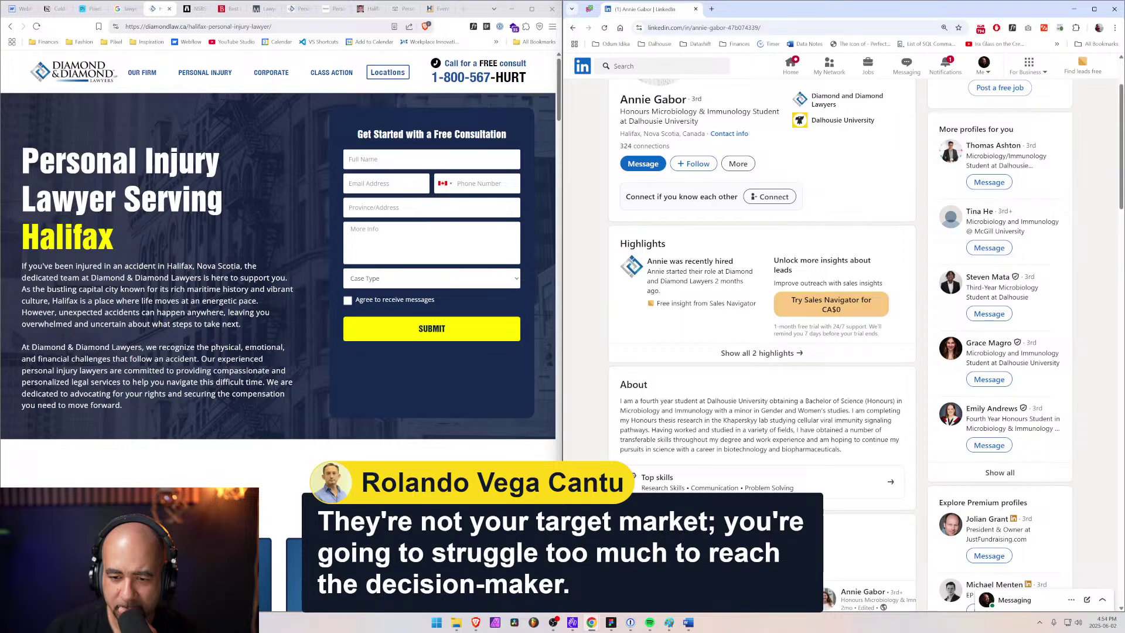
{"action": "scroll", "coordinate": [637, 435], "scroll_direction": "down", "scroll_amount": 3}
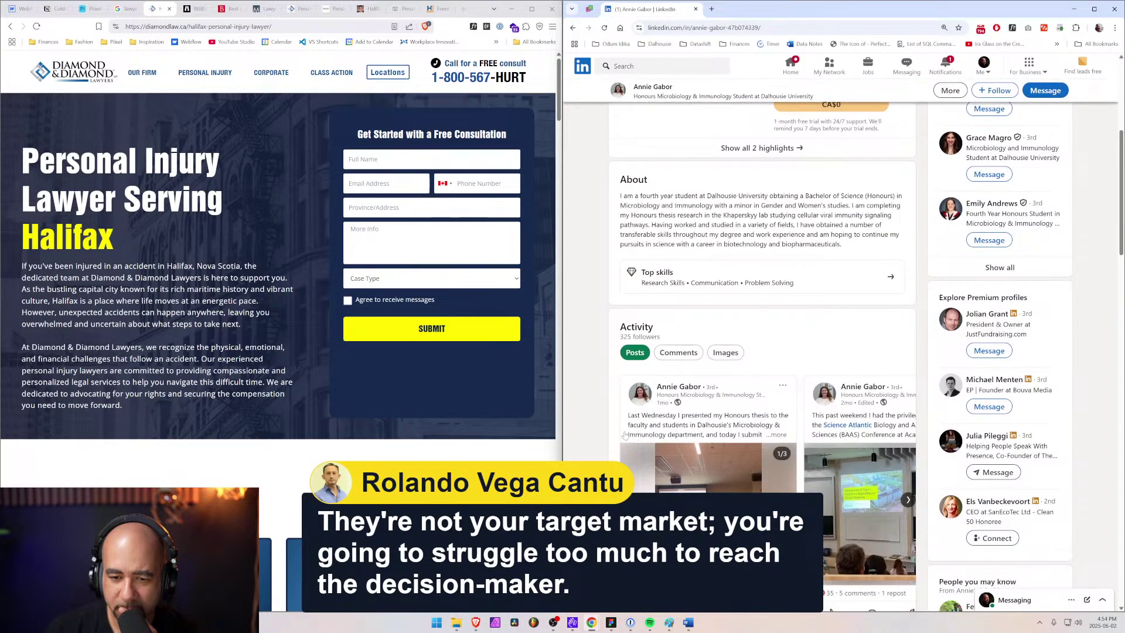
{"action": "scroll", "coordinate": [602, 433], "scroll_direction": "down", "scroll_amount": 5}
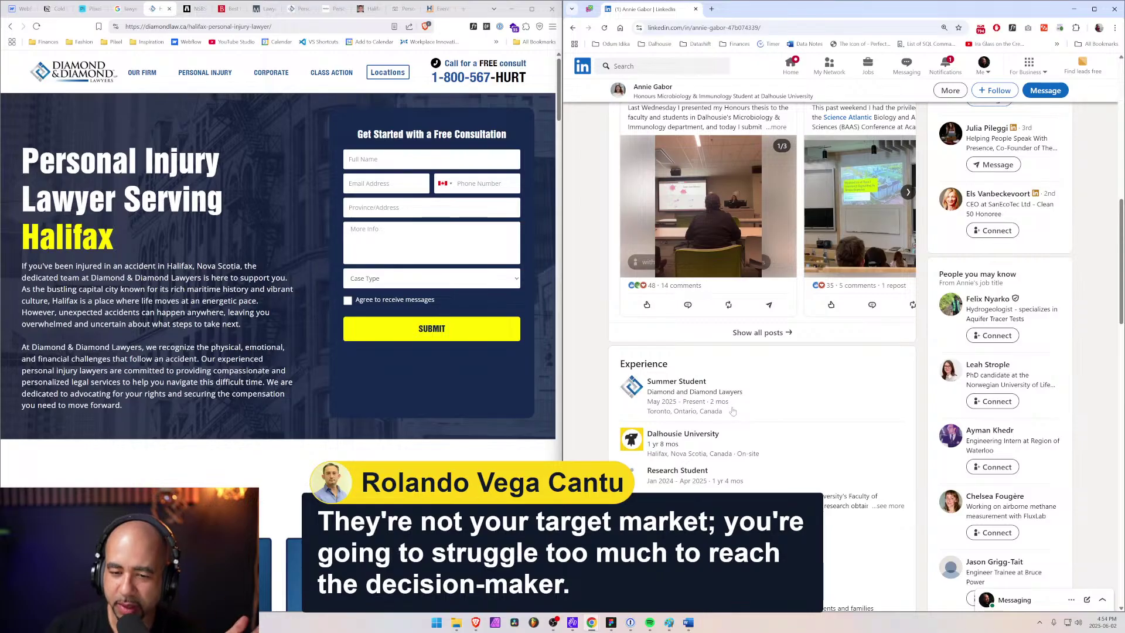
{"action": "scroll", "coordinate": [614, 428], "scroll_direction": "down", "scroll_amount": 3}
{"action": "scroll", "coordinate": [614, 427], "scroll_direction": "up", "scroll_amount": 10}
{"action": "left_click", "coordinate": [844, 154]}
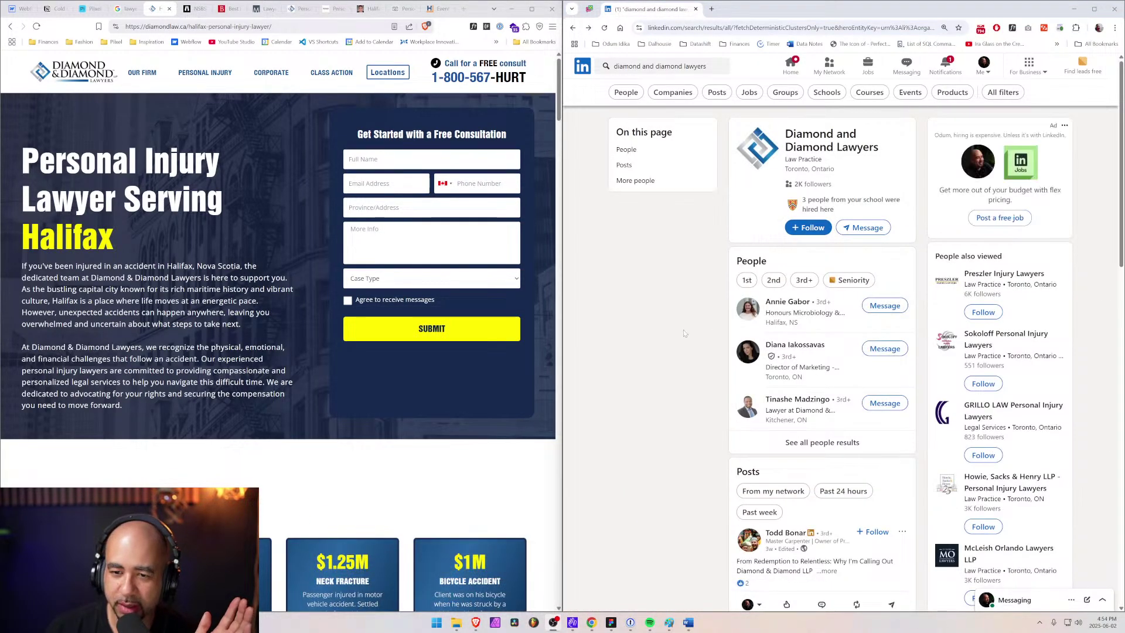
Filter the Diamond and Diamond Lawyers results to People and go to page 2
{"action": "left_click", "coordinate": [819, 442]}
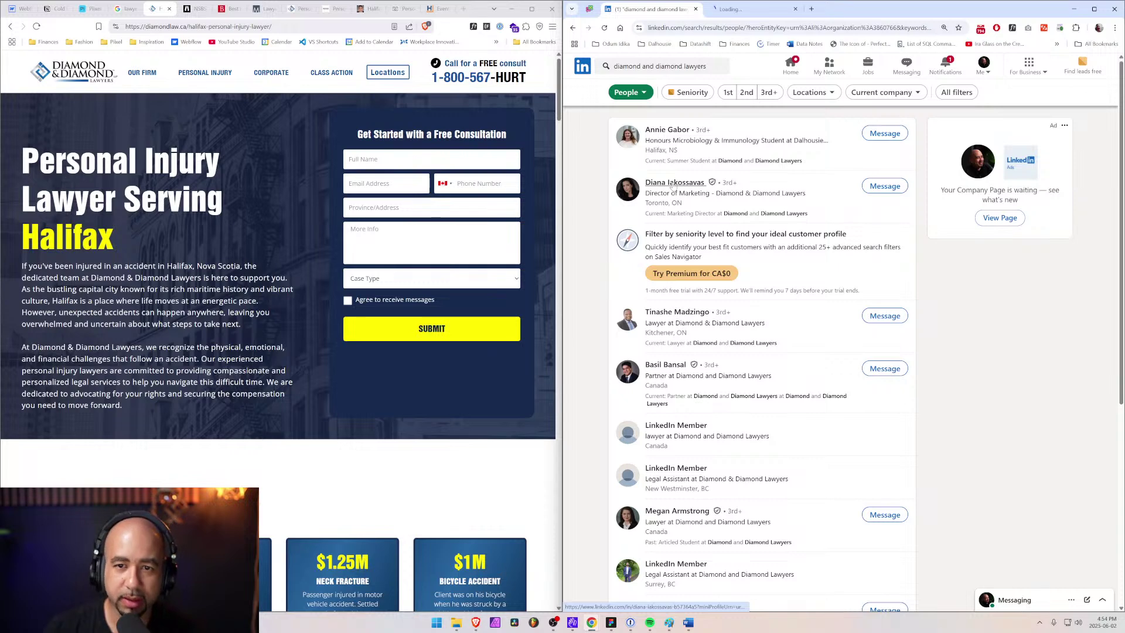
{"action": "scroll", "coordinate": [673, 187], "scroll_direction": "down", "scroll_amount": 2}
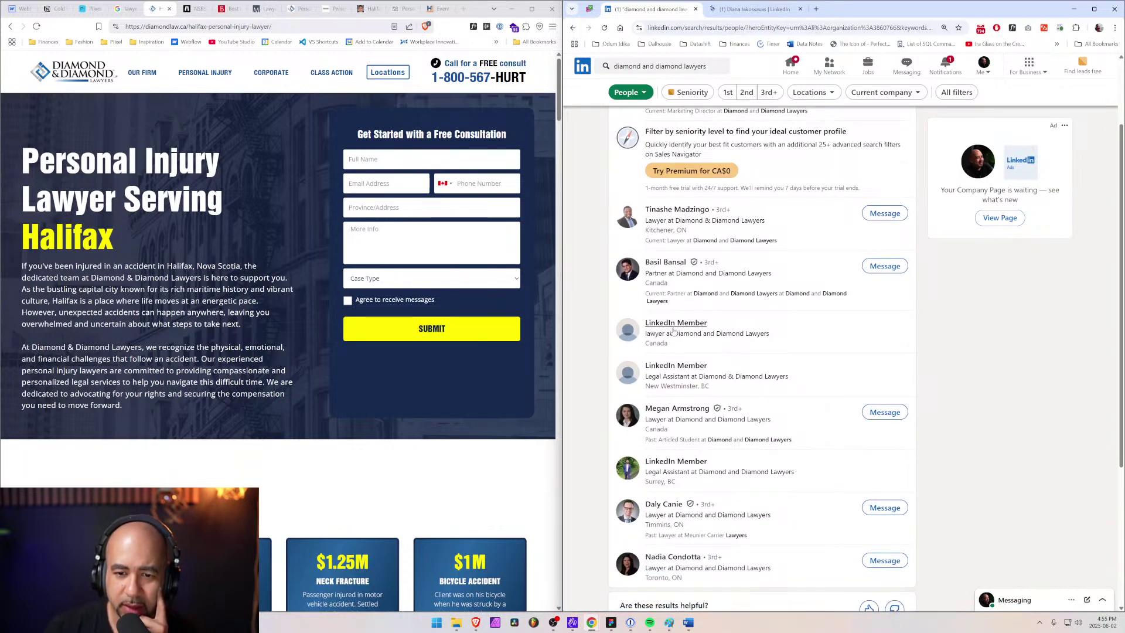
{"action": "scroll", "coordinate": [726, 467], "scroll_direction": "down", "scroll_amount": 3}
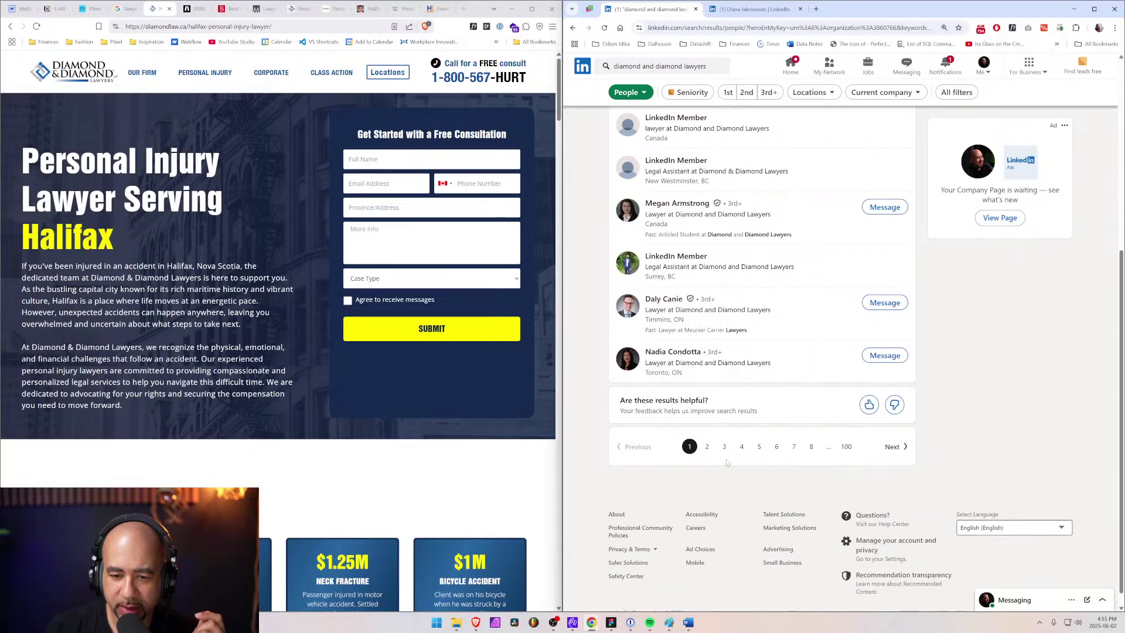
{"action": "left_click", "coordinate": [706, 448]}
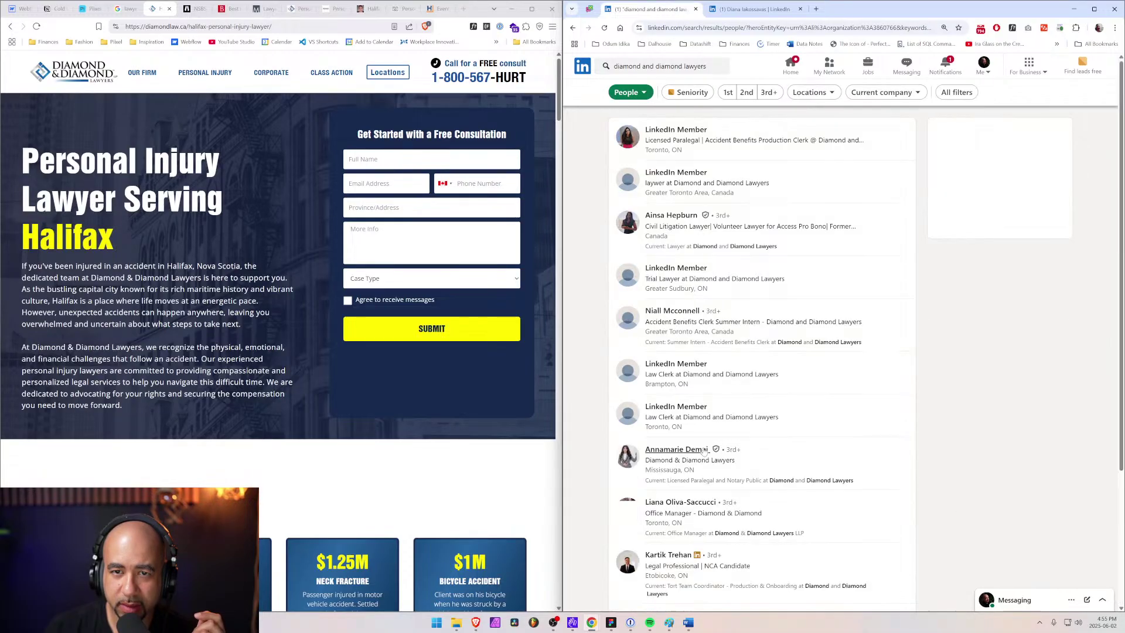
{"action": "left_click", "coordinate": [673, 66]}
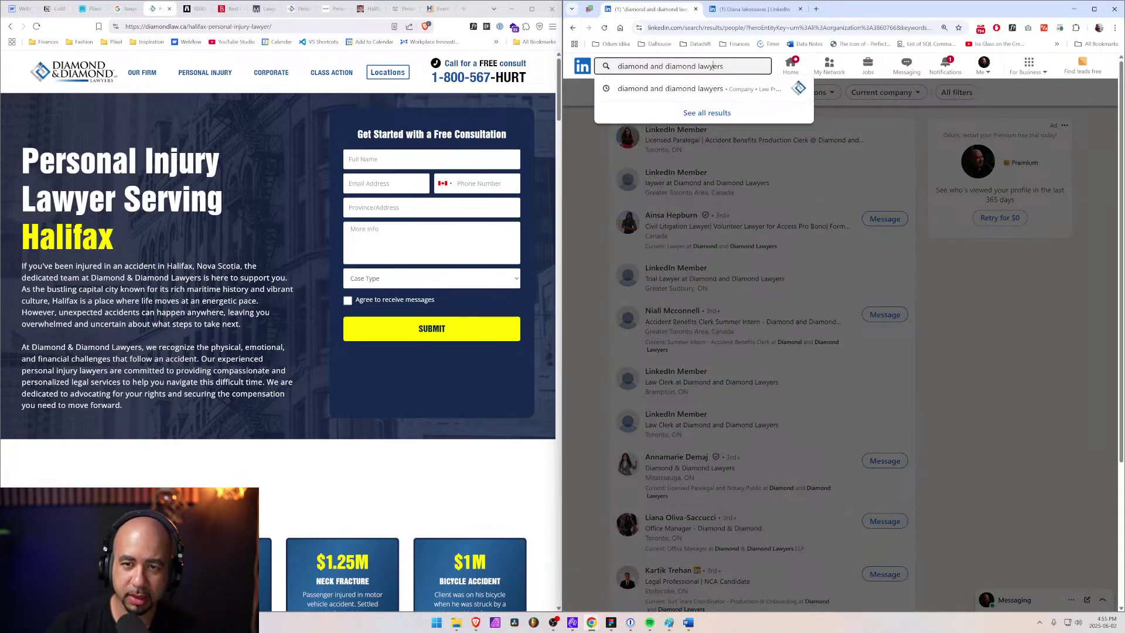
Narrow the people search to Nova Scotia and rerun it
{"action": "type", "text": "+o"}
{"action": "key", "text": "Menu"}
{"action": "key", "text": "n"}
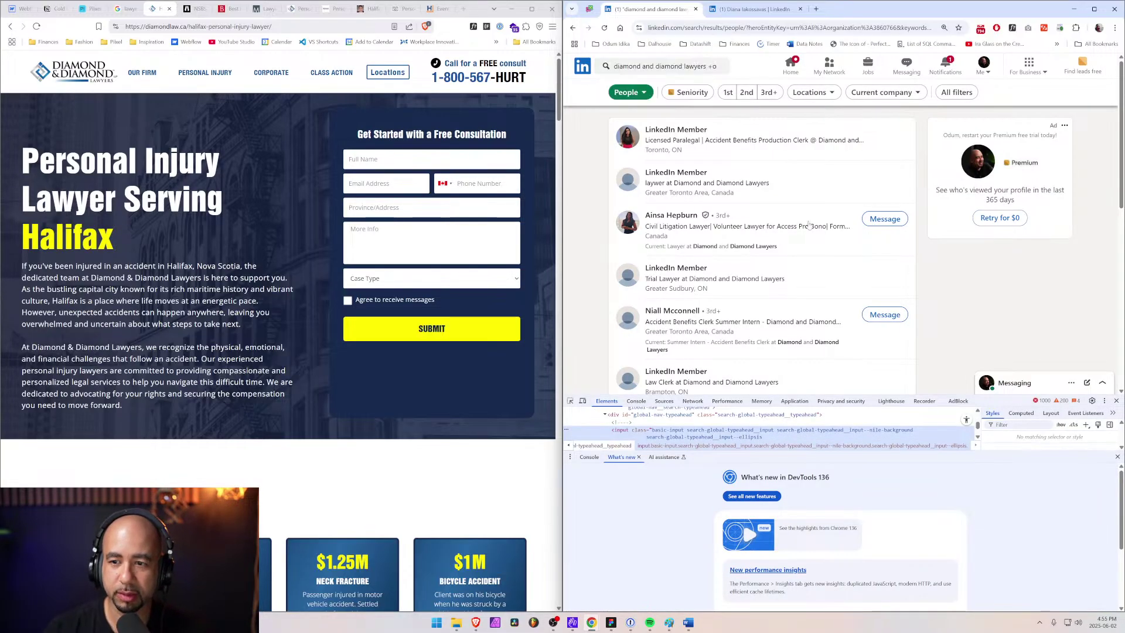
{"action": "left_click", "coordinate": [1115, 401]}
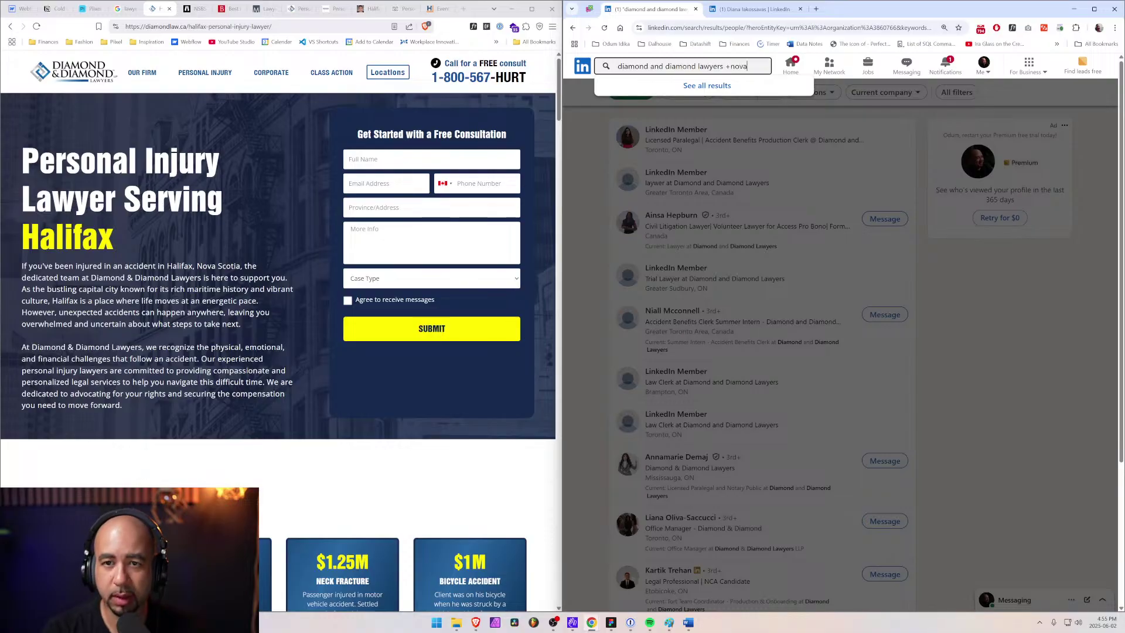
{"action": "type", "text": "co"}
{"action": "key", "text": "Return"}
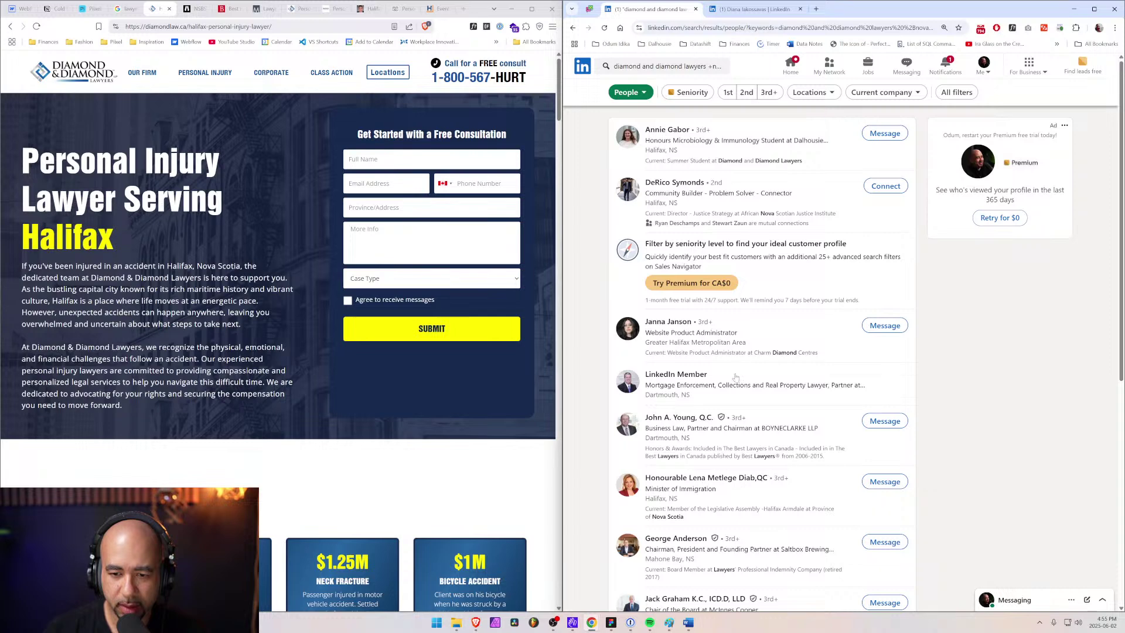
Open the second result's profile and expand its full About text
{"action": "scroll", "coordinate": [722, 423], "scroll_direction": "down", "scroll_amount": 3}
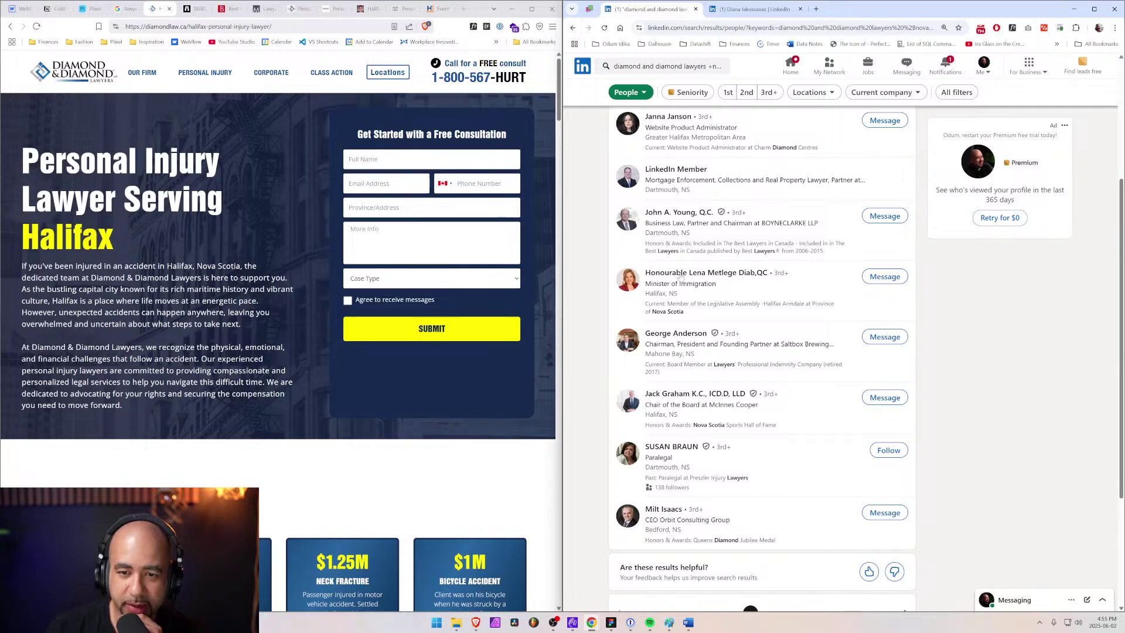
{"action": "scroll", "coordinate": [707, 301], "scroll_direction": "up", "scroll_amount": 3}
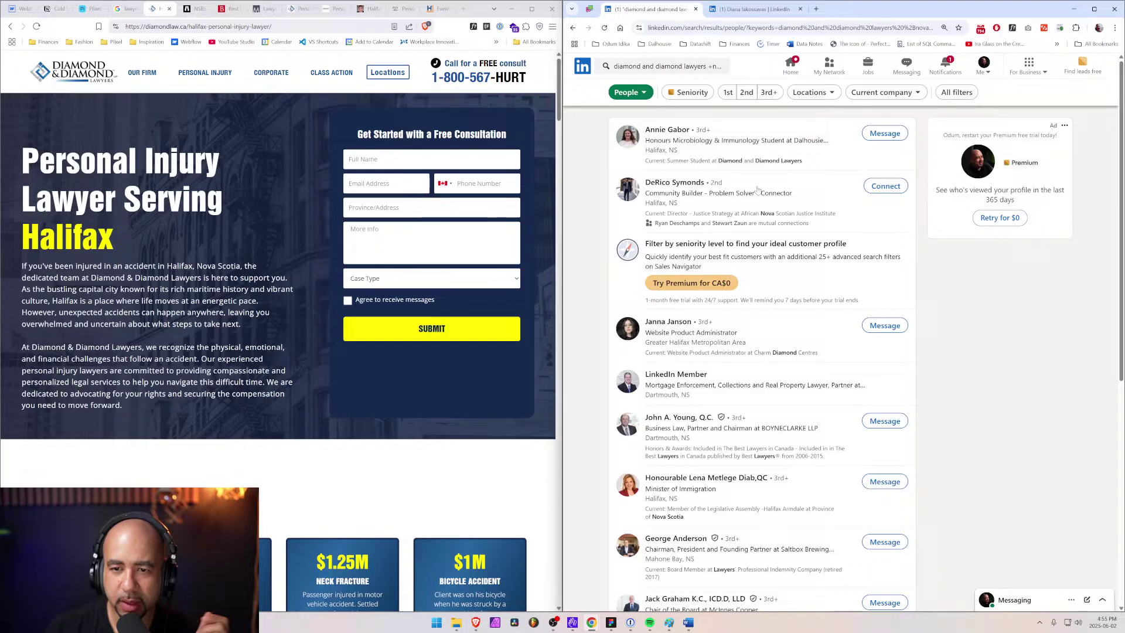
{"action": "left_click", "coordinate": [699, 183]}
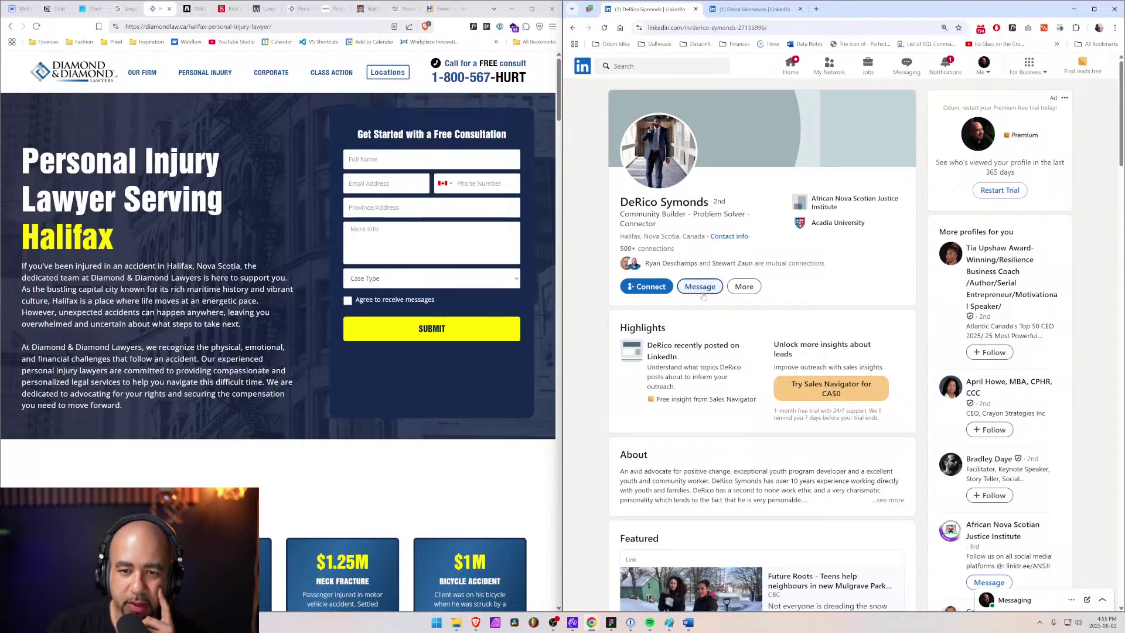
{"action": "scroll", "coordinate": [748, 446], "scroll_direction": "down", "scroll_amount": 2}
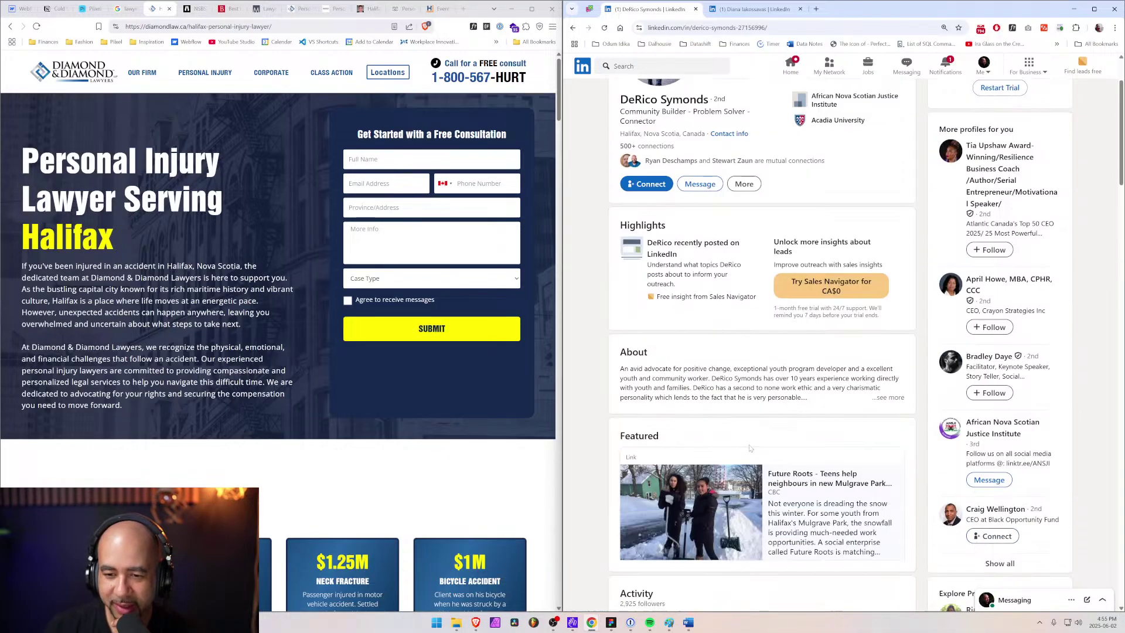
{"action": "left_click", "coordinate": [887, 398]}
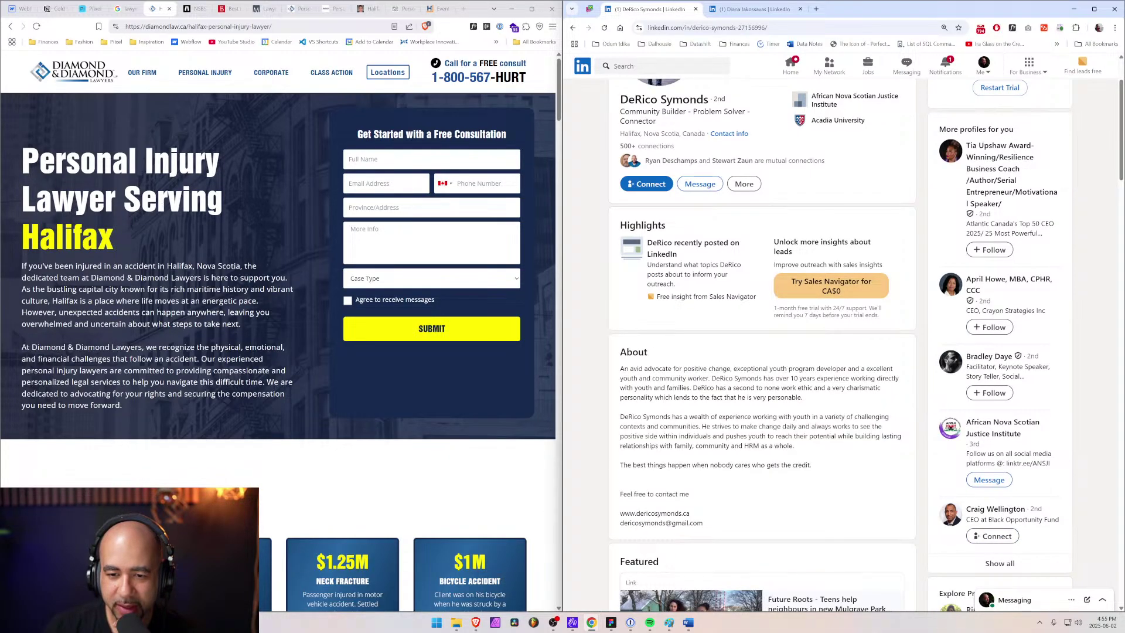
{"action": "scroll", "coordinate": [718, 421], "scroll_direction": "up", "scroll_amount": 2}
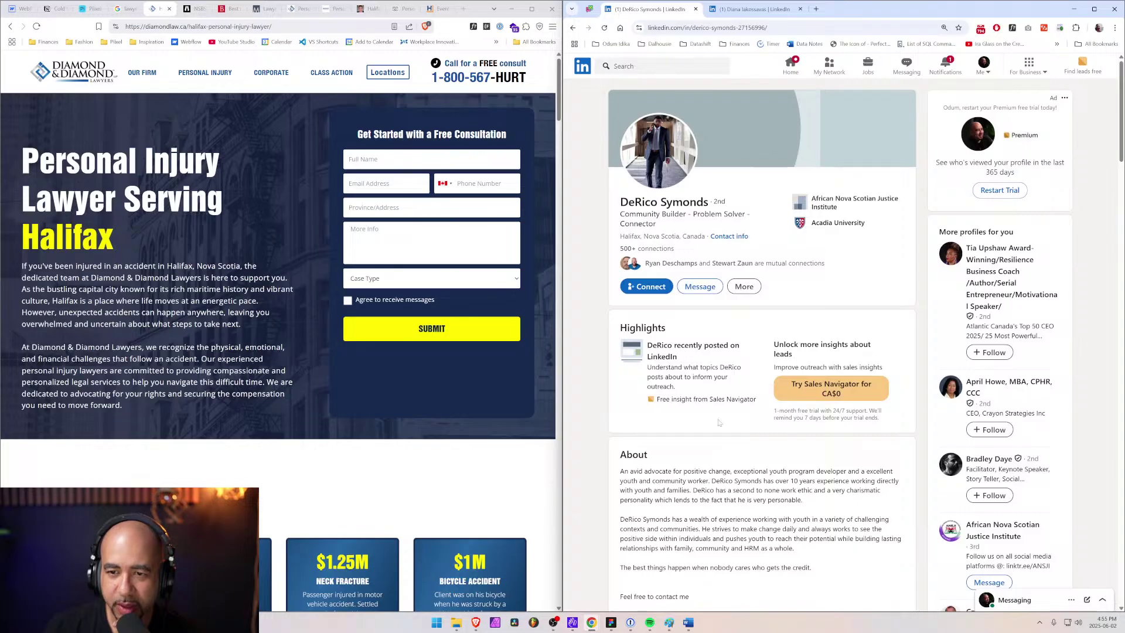
{"action": "scroll", "coordinate": [855, 204], "scroll_direction": "down", "scroll_amount": 10}
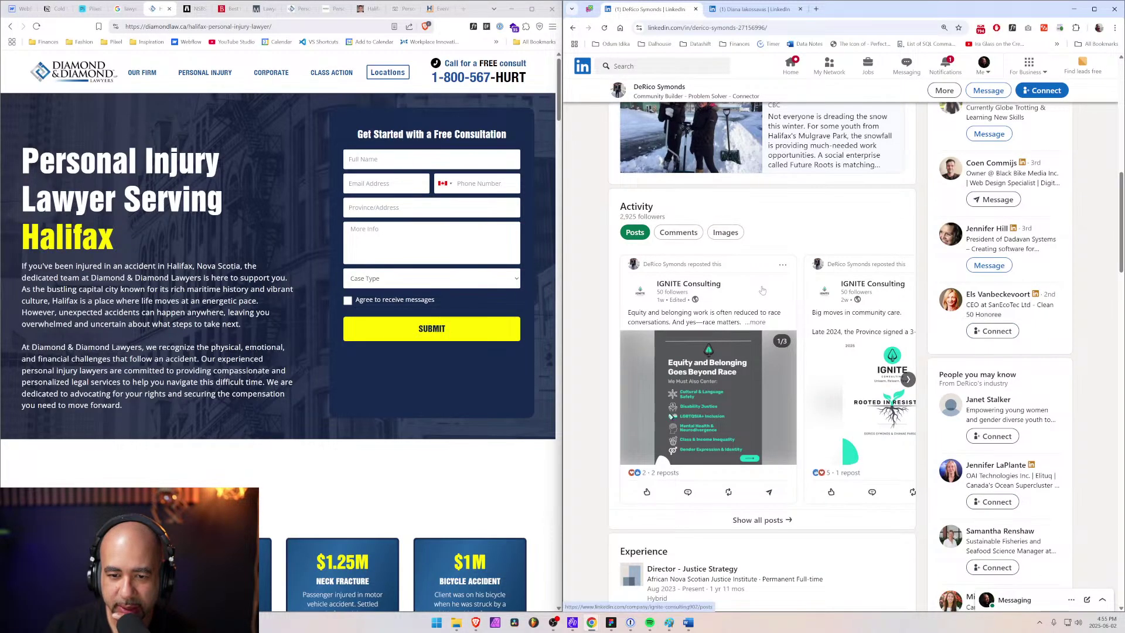
{"action": "scroll", "coordinate": [774, 288], "scroll_direction": "down", "scroll_amount": 5}
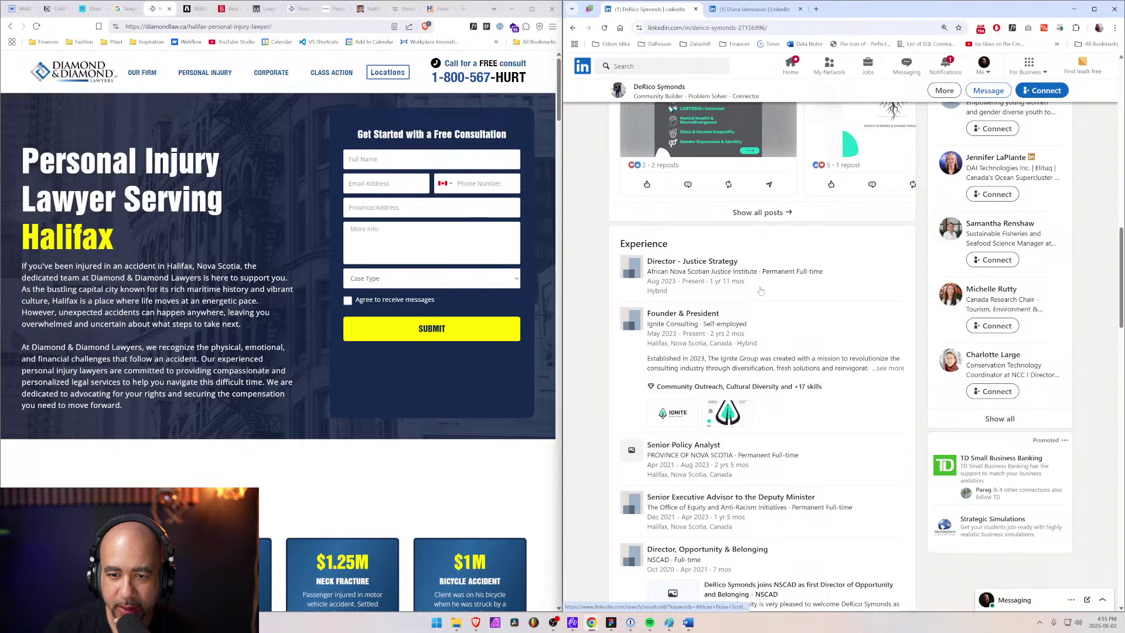
{"action": "scroll", "coordinate": [718, 280], "scroll_direction": "up", "scroll_amount": 4}
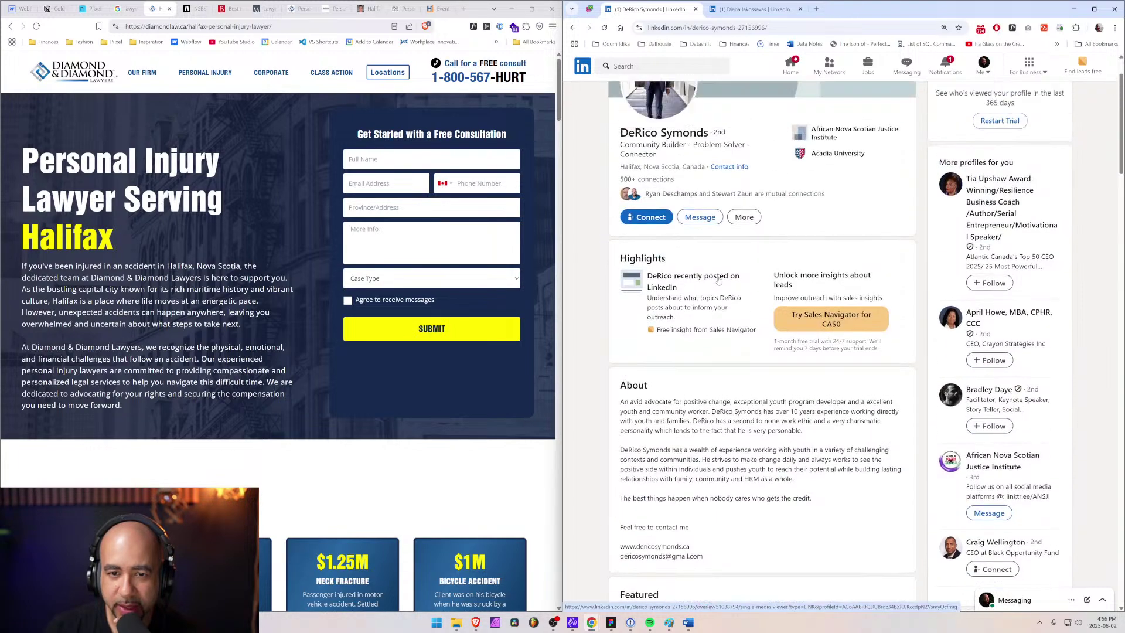
{"action": "scroll", "coordinate": [718, 280], "scroll_direction": "down", "scroll_amount": 10}
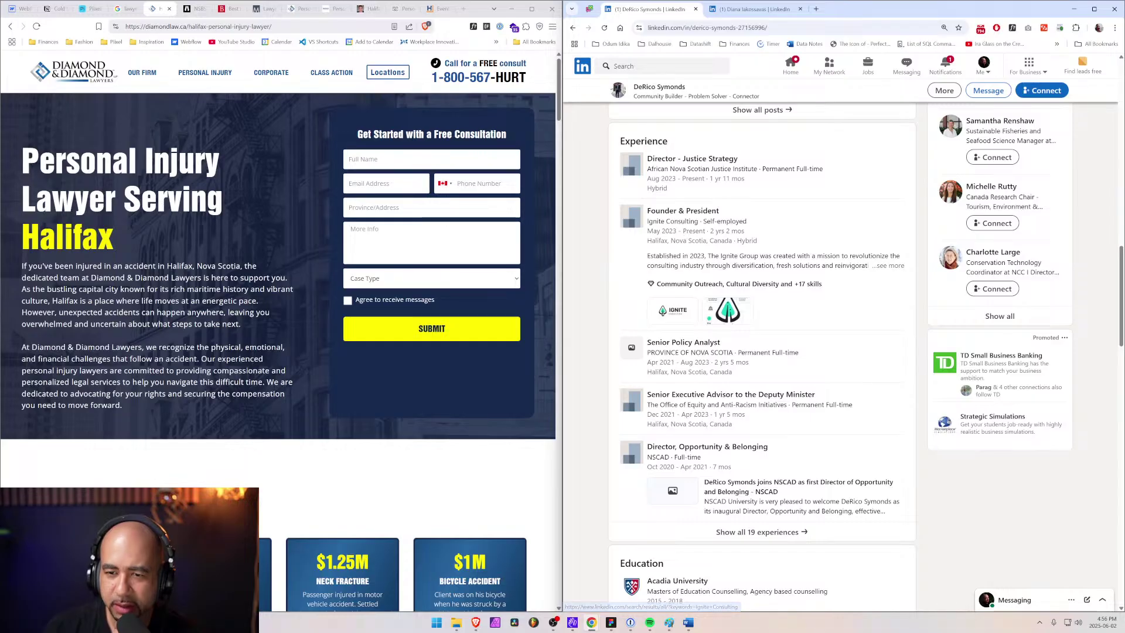
Expand the Ignite Consulting role description and select the website address in About
{"action": "left_click", "coordinate": [891, 266]}
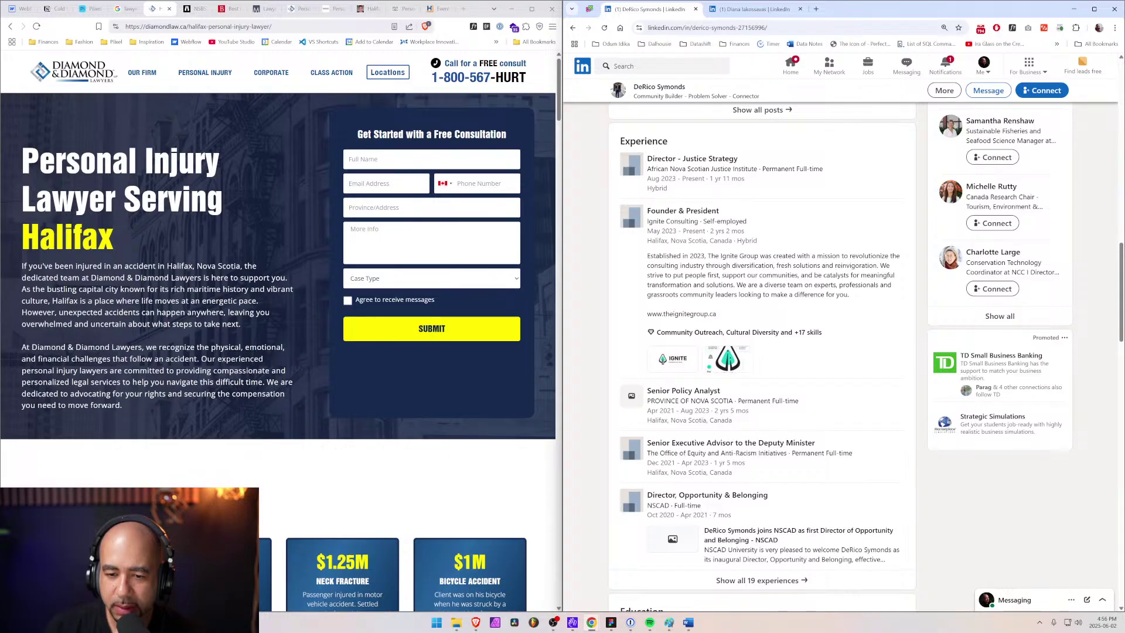
{"action": "scroll", "coordinate": [650, 343], "scroll_direction": "down", "scroll_amount": 5}
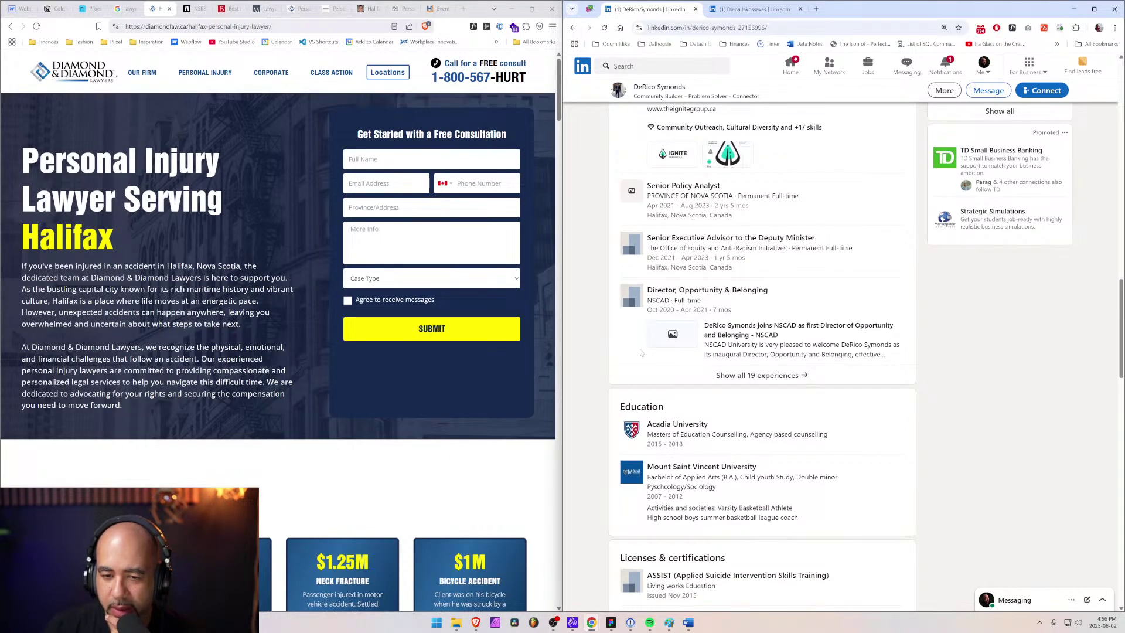
{"action": "scroll", "coordinate": [639, 352], "scroll_direction": "up", "scroll_amount": 2}
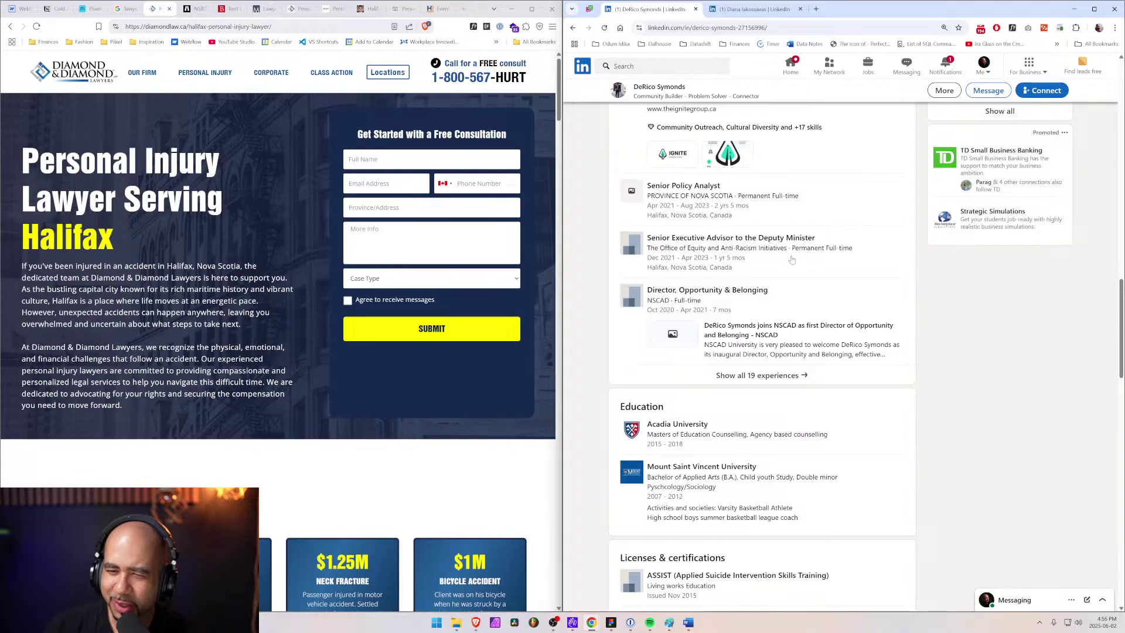
{"action": "scroll", "coordinate": [795, 311], "scroll_direction": "up", "scroll_amount": 5}
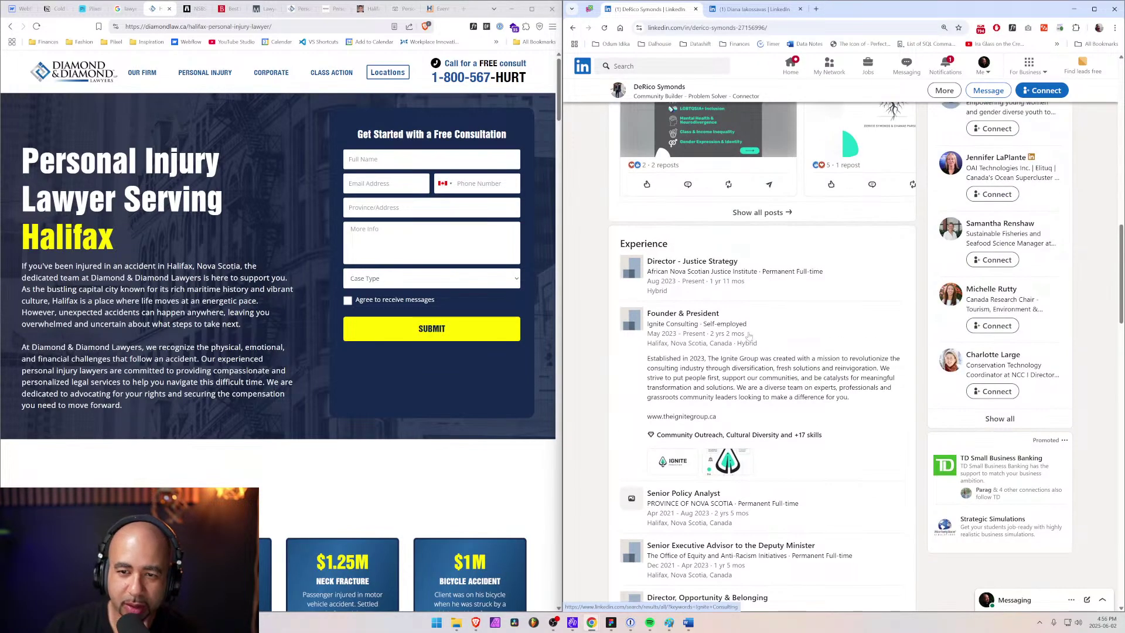
{"action": "scroll", "coordinate": [762, 339], "scroll_direction": "up", "scroll_amount": 10}
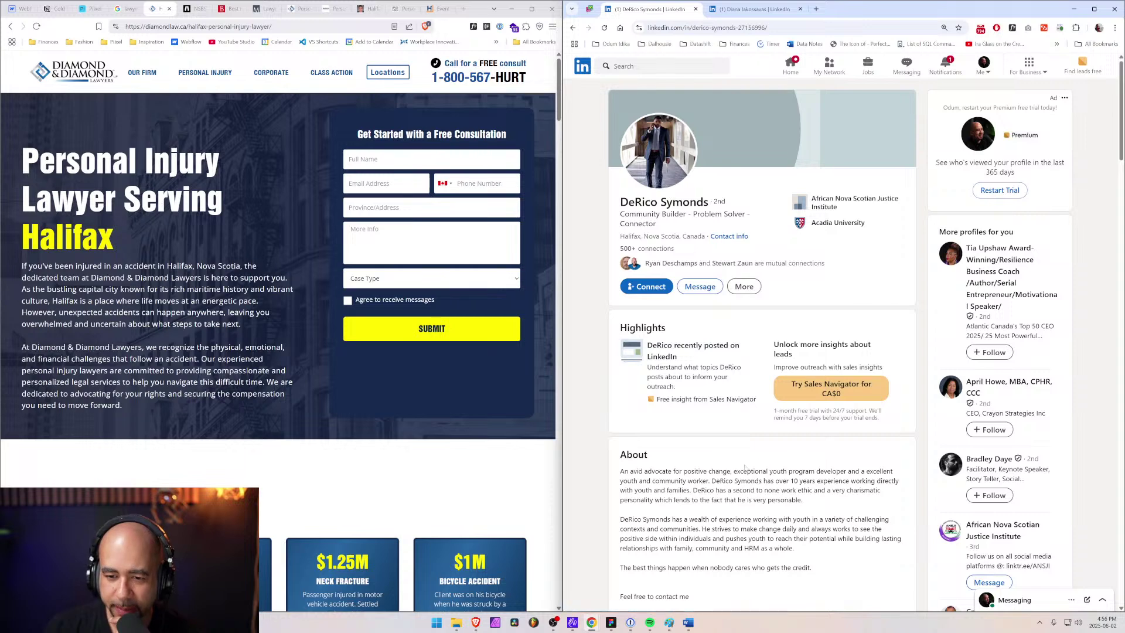
{"action": "scroll", "coordinate": [759, 341], "scroll_direction": "down", "scroll_amount": 1}
{"action": "scroll", "coordinate": [750, 472], "scroll_direction": "down", "scroll_amount": 1}
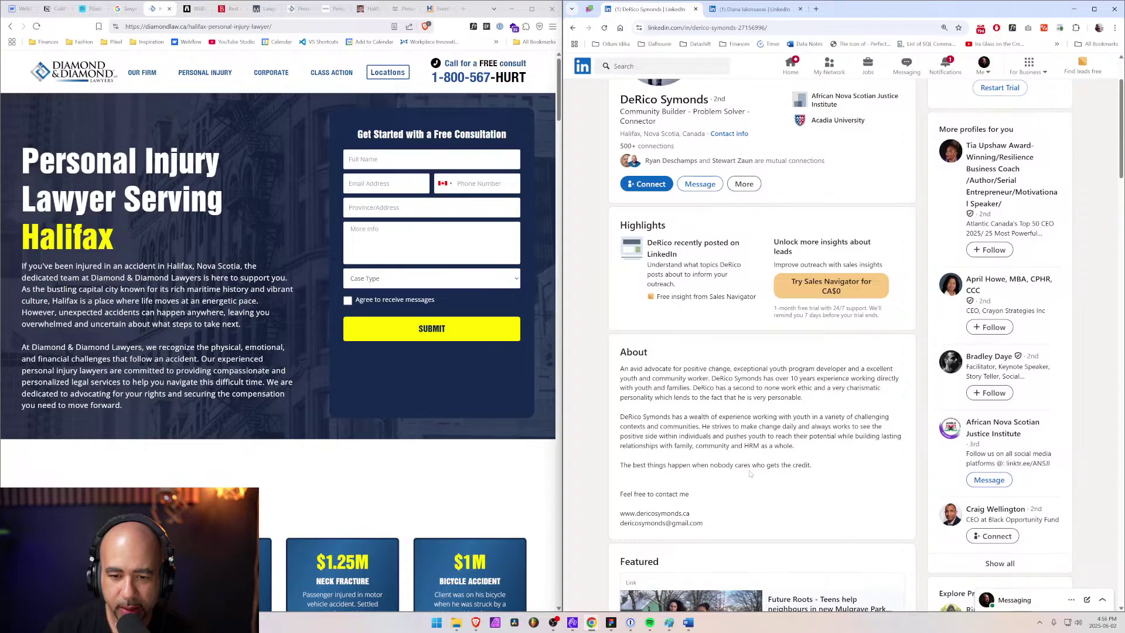
{"action": "left_click_drag", "start_coordinate": [695, 517], "coordinate": [618, 519]}
{"action": "key", "text": "ctrl+c"}
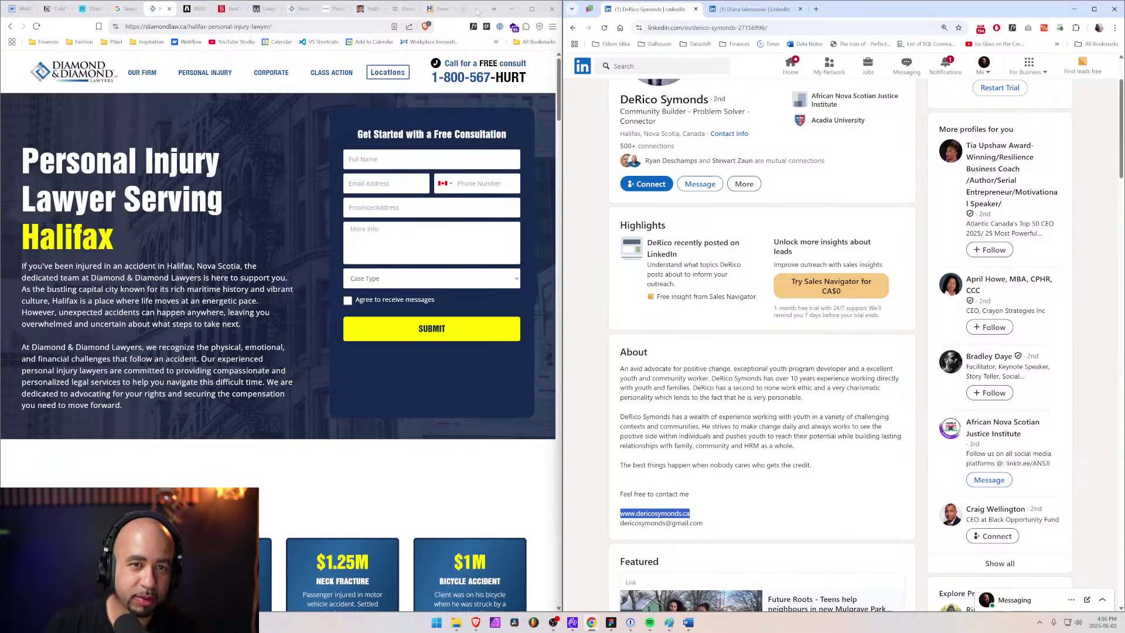
Load the prospect's personal website in a new tab from the copied address
{"action": "left_click", "coordinate": [464, 10]}
{"action": "key", "text": "ctrl+v"}
{"action": "key", "text": "Return"}
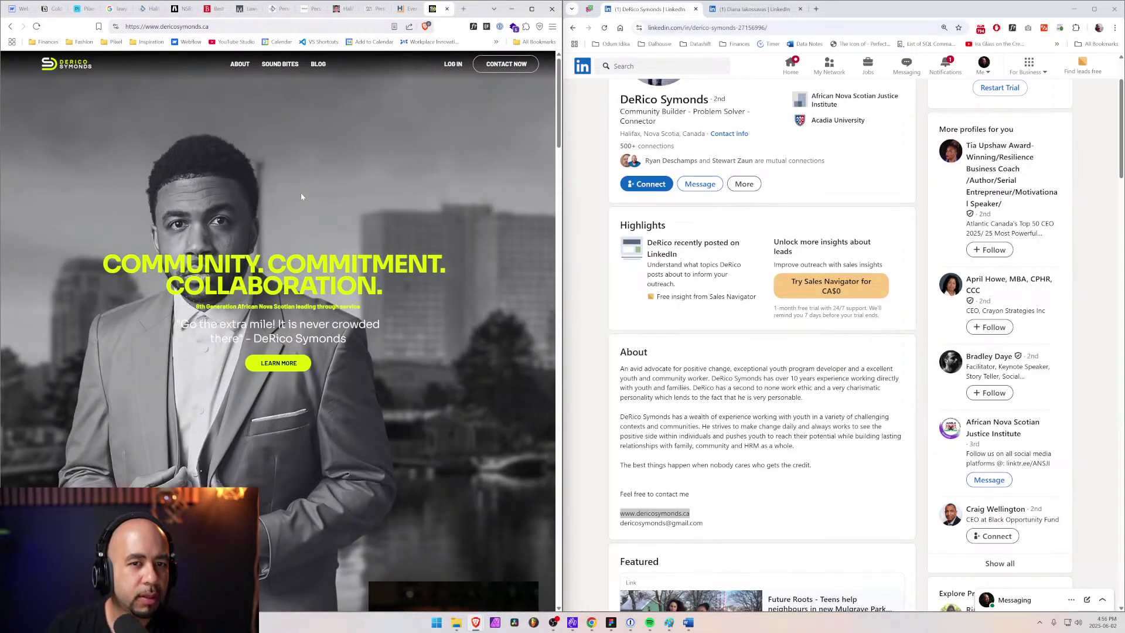
Look through the website's sections, return to the top, and select its full URL
{"action": "scroll", "coordinate": [305, 205], "scroll_direction": "down", "scroll_amount": 10}
{"action": "scroll", "coordinate": [399, 238], "scroll_direction": "down", "scroll_amount": 1}
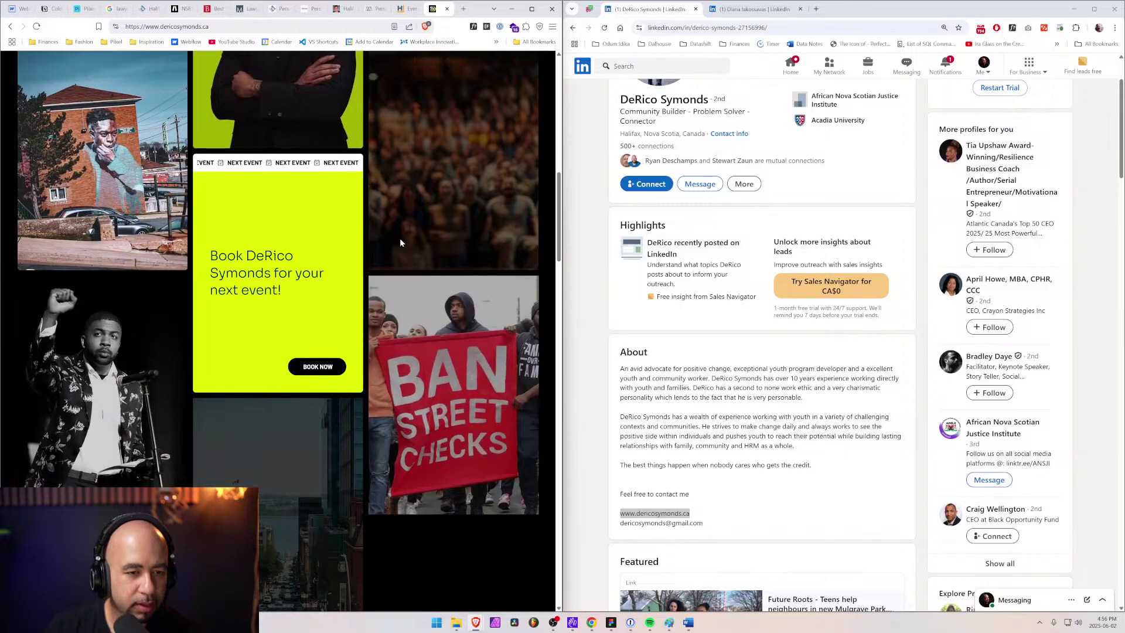
{"action": "scroll", "coordinate": [396, 234], "scroll_direction": "down", "scroll_amount": 6}
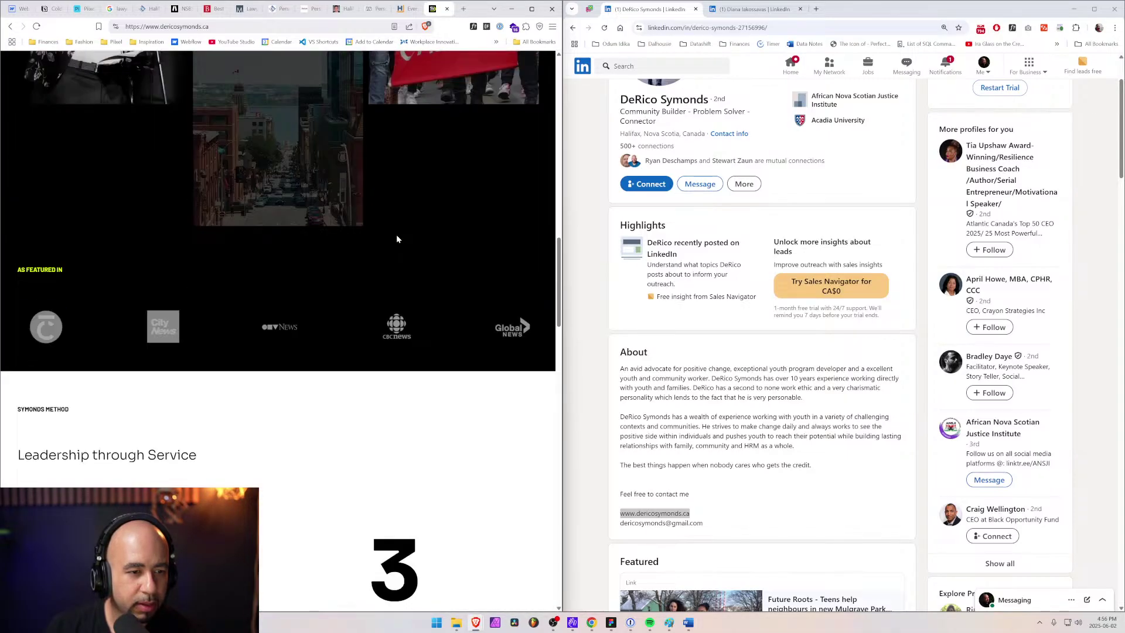
{"action": "scroll", "coordinate": [396, 238], "scroll_direction": "down", "scroll_amount": 6}
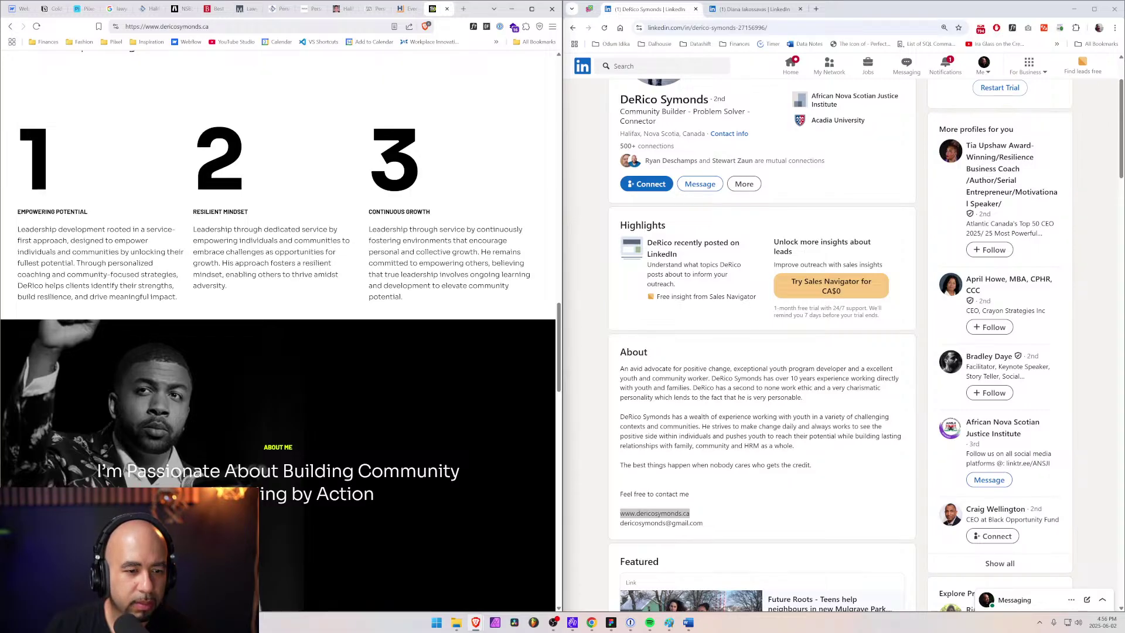
{"action": "scroll", "coordinate": [384, 231], "scroll_direction": "down", "scroll_amount": 6}
{"action": "scroll", "coordinate": [384, 234], "scroll_direction": "down", "scroll_amount": 2}
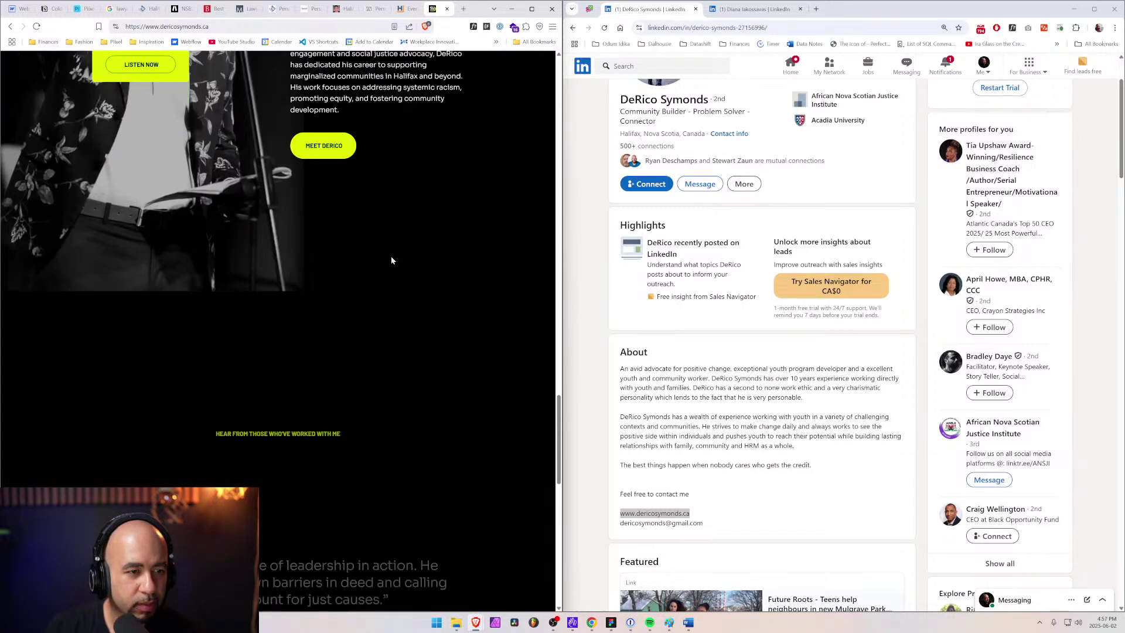
{"action": "scroll", "coordinate": [391, 261], "scroll_direction": "down", "scroll_amount": 6}
{"action": "scroll", "coordinate": [389, 255], "scroll_direction": "down", "scroll_amount": 6}
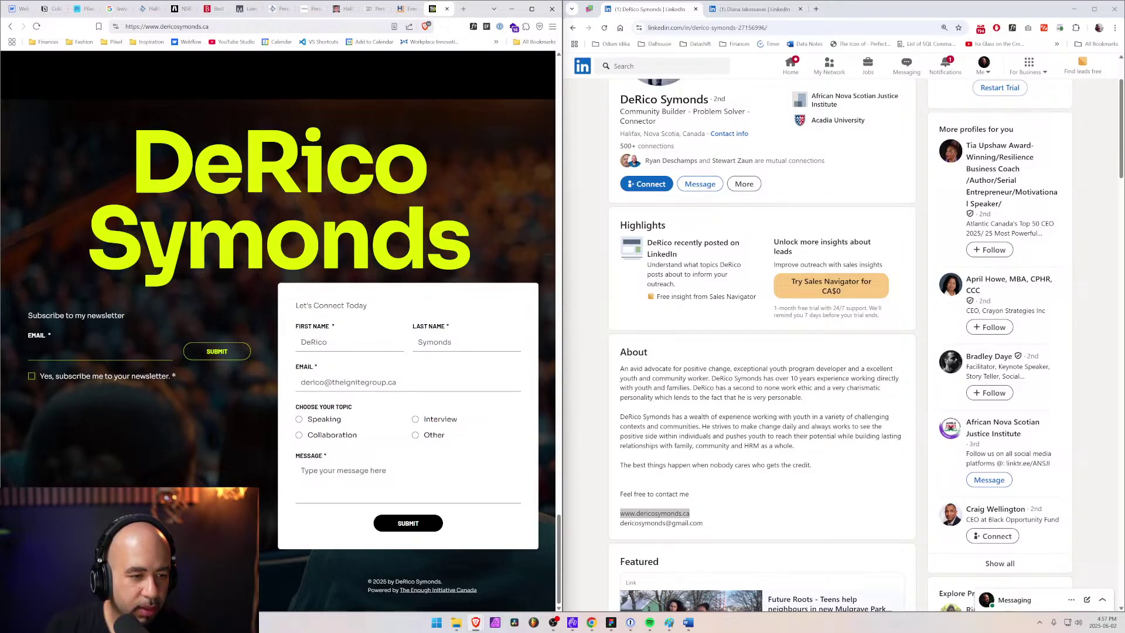
{"action": "key", "text": "Home"}
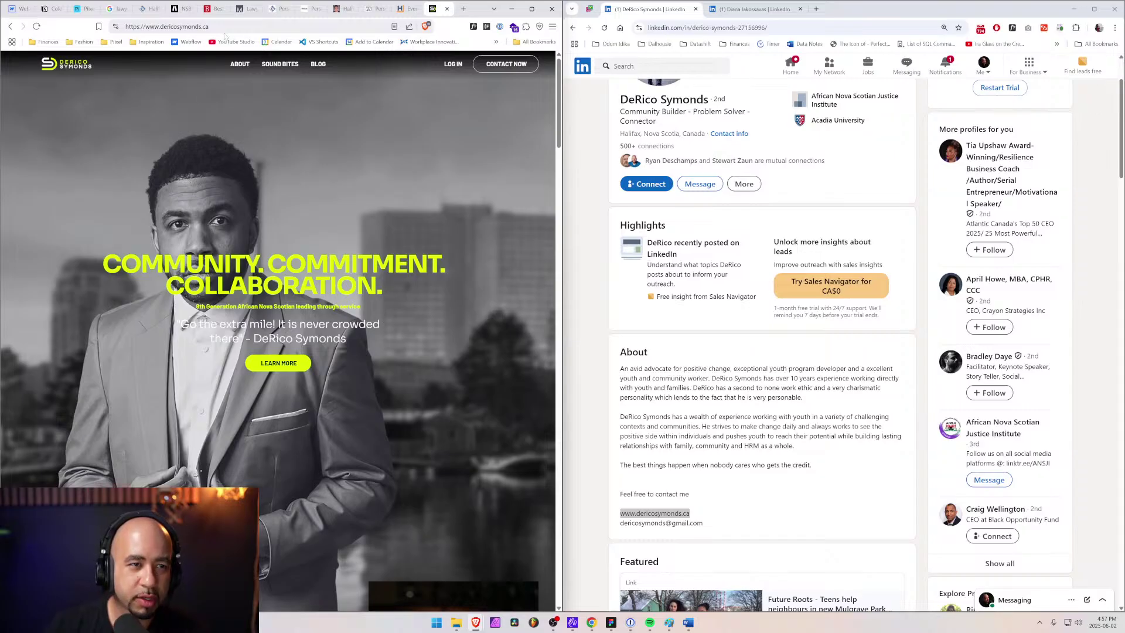
{"action": "key", "text": "ctrl+l"}
{"action": "key", "text": "ctrl+c"}
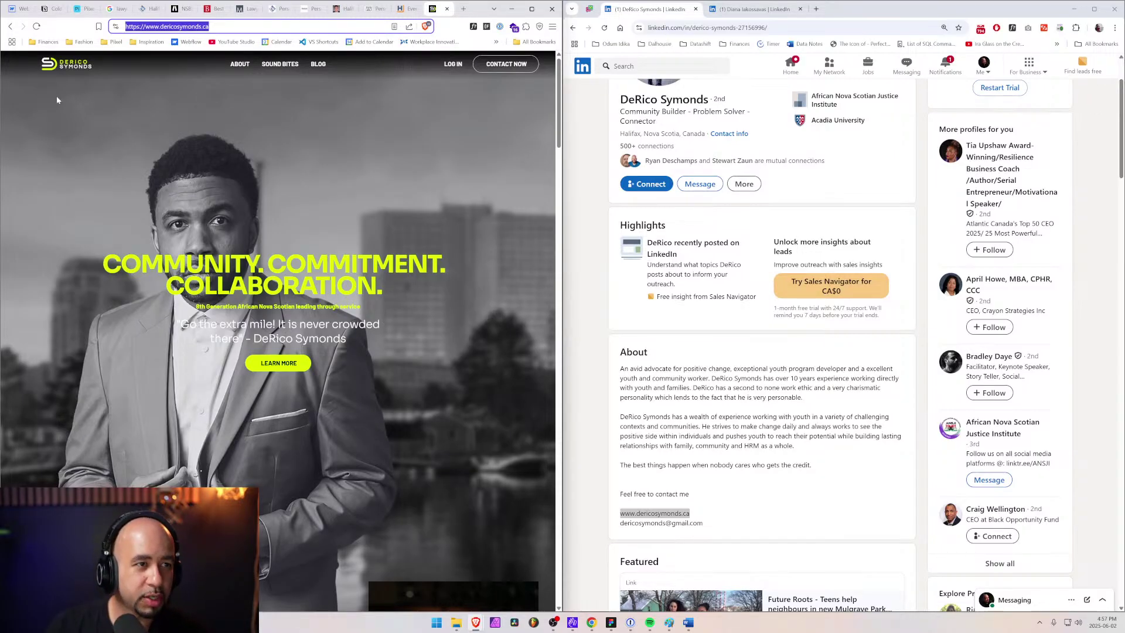
Add a new Unconventional Mindset Prospects row with the pasted website URL and the contact's full name
{"action": "left_click", "coordinate": [86, 8]}
{"action": "left_click", "coordinate": [155, 106]}
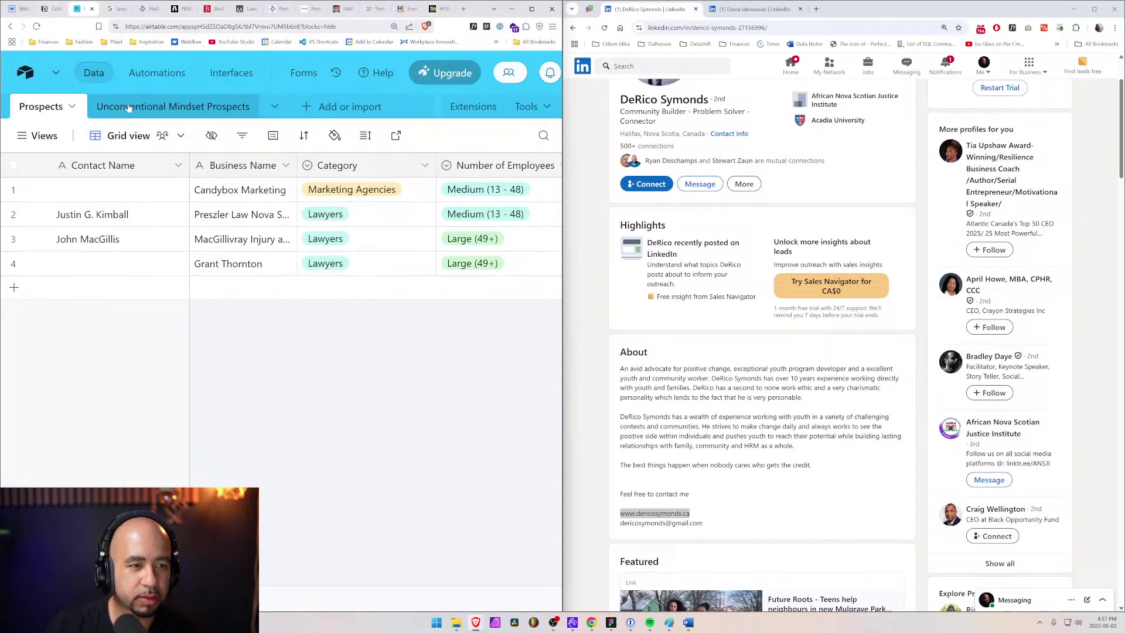
{"action": "left_click", "coordinate": [150, 264]}
{"action": "left_click", "coordinate": [310, 269]}
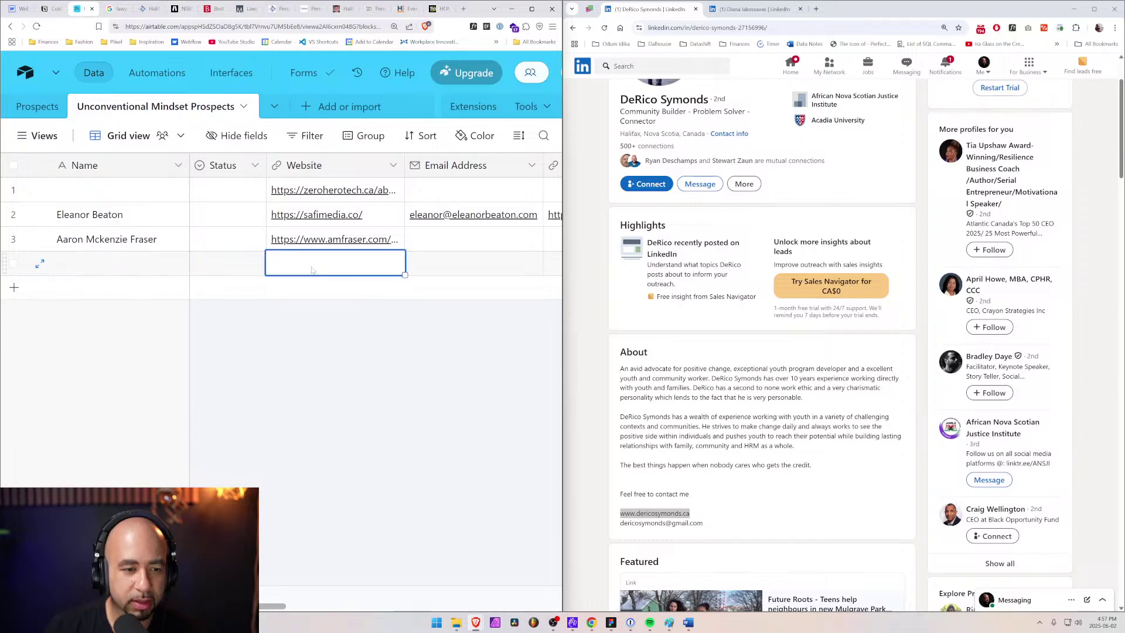
{"action": "key", "text": "ctrl+v"}
{"action": "left_click", "coordinate": [118, 267]}
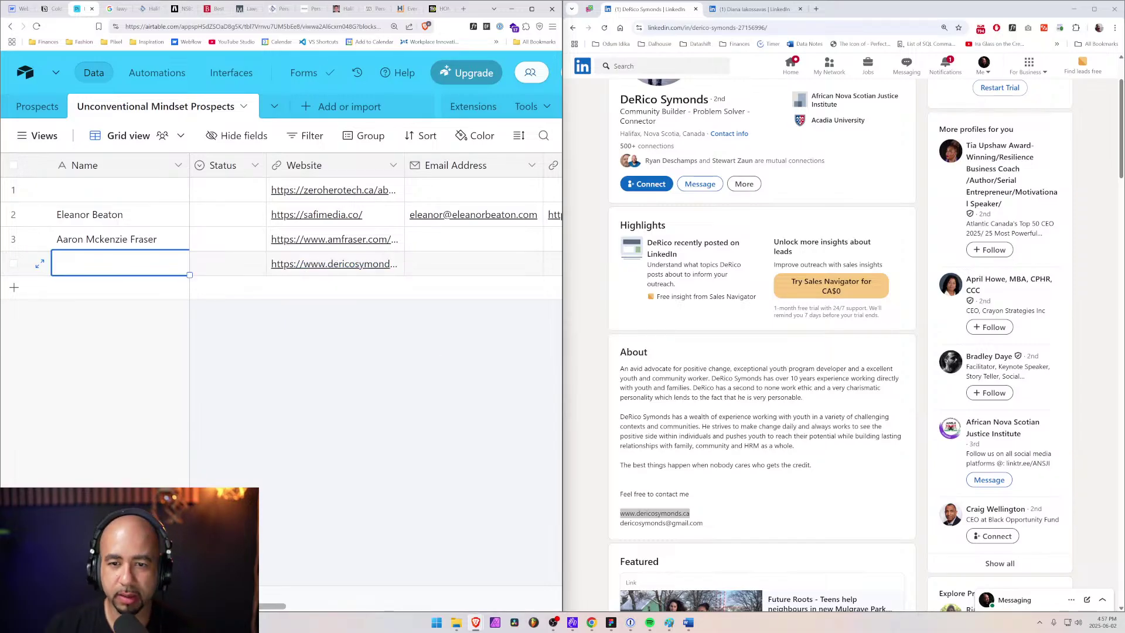
{"action": "key", "text": "Return"}
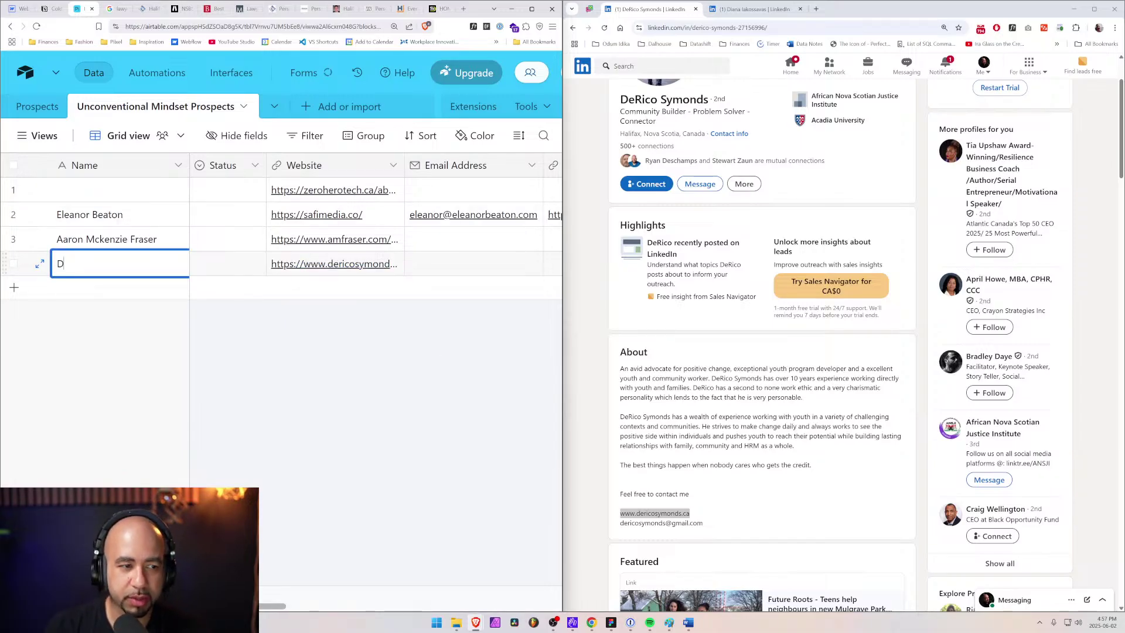
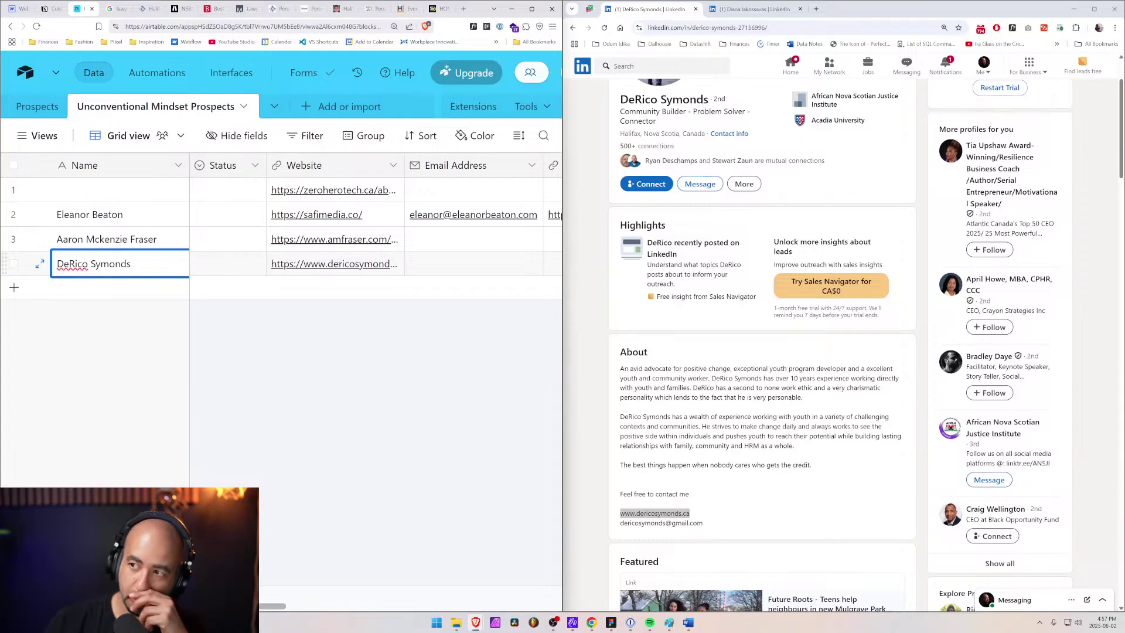
{"action": "left_click", "coordinate": [187, 298]}
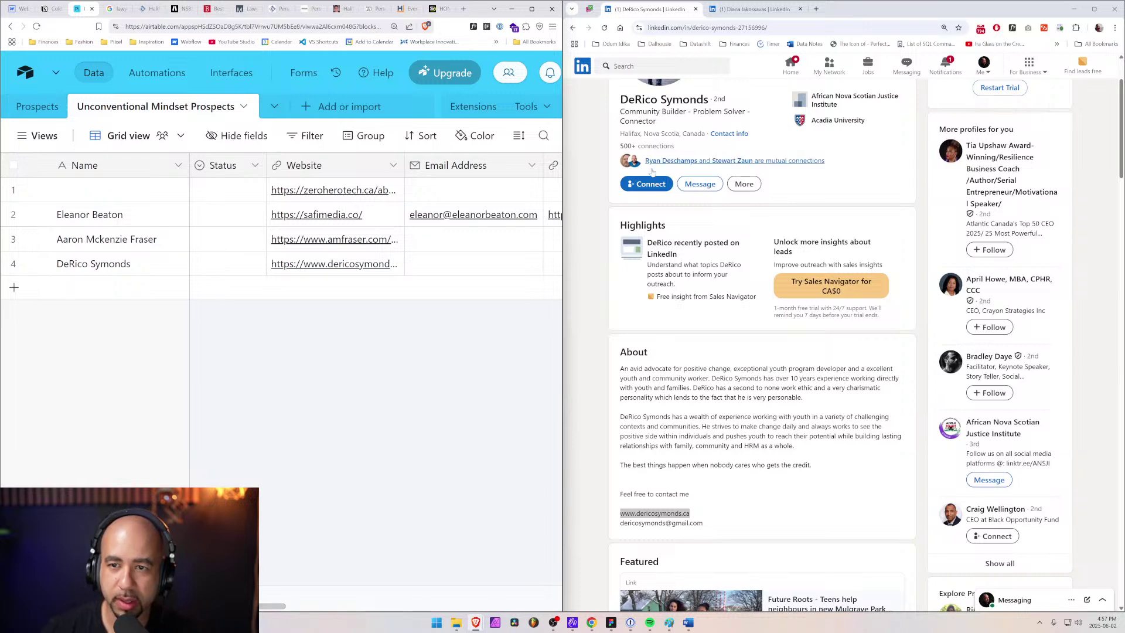
{"action": "scroll", "coordinate": [651, 167], "scroll_direction": "up", "scroll_amount": 2}
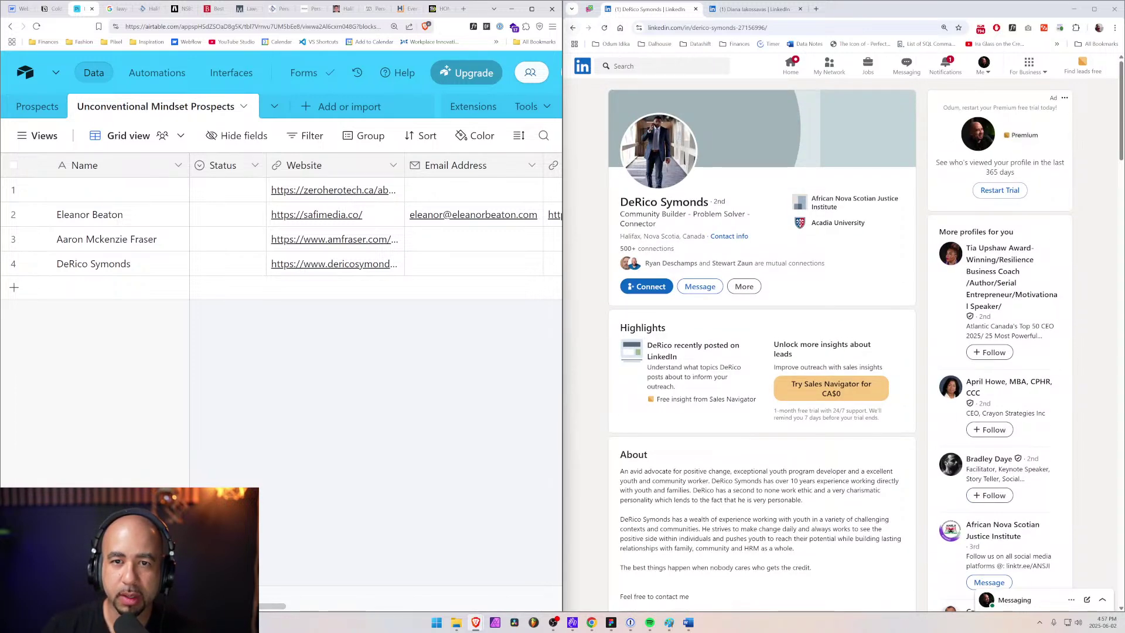
{"action": "left_click", "coordinate": [644, 66]}
Search LinkedIn for 'lawyer + nova scotia' and show all people results
{"action": "type", "text": "lawyer"}
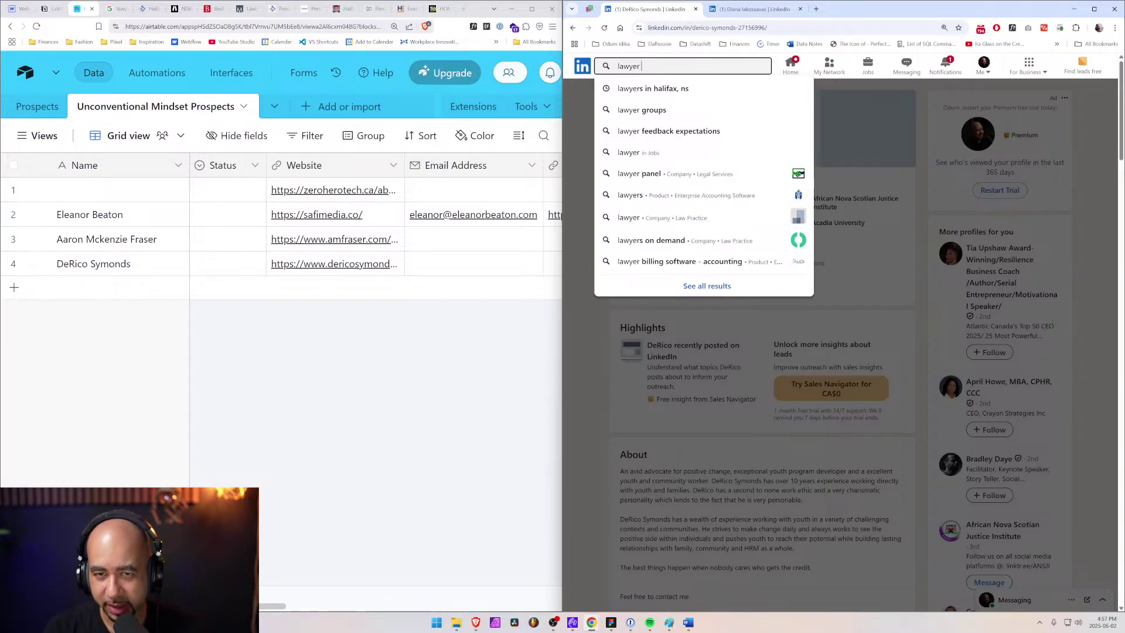
{"action": "type", "text": " + nova scotia"}
{"action": "key", "text": "Return"}
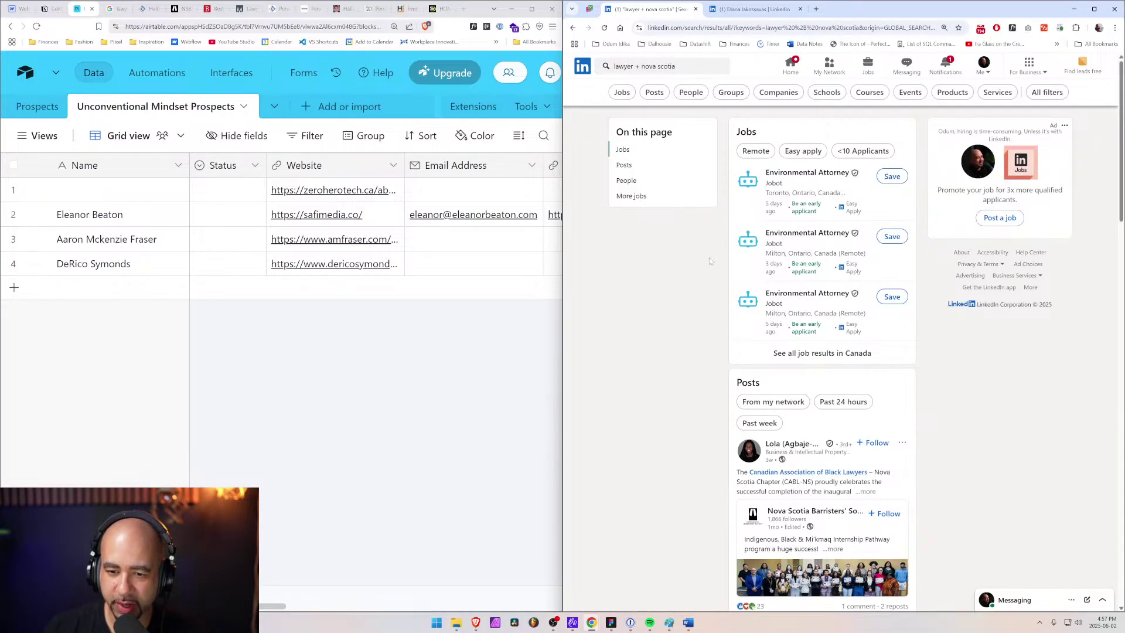
{"action": "scroll", "coordinate": [707, 259], "scroll_direction": "down", "scroll_amount": 5}
{"action": "scroll", "coordinate": [732, 256], "scroll_direction": "up", "scroll_amount": 5}
{"action": "left_click", "coordinate": [625, 180]}
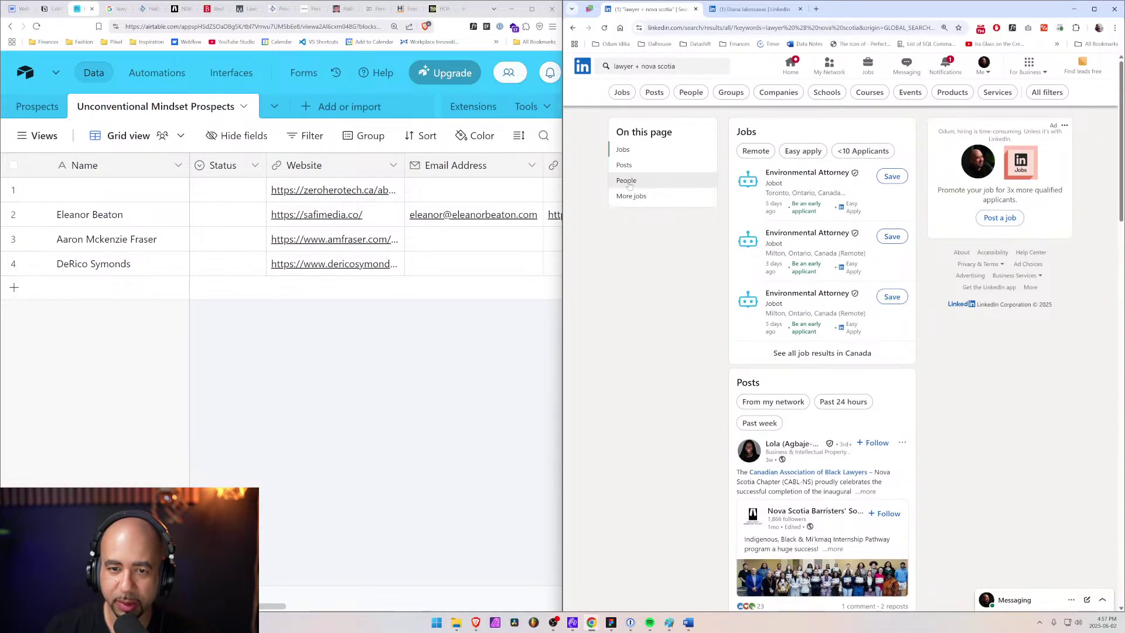
{"action": "left_click", "coordinate": [798, 303]}
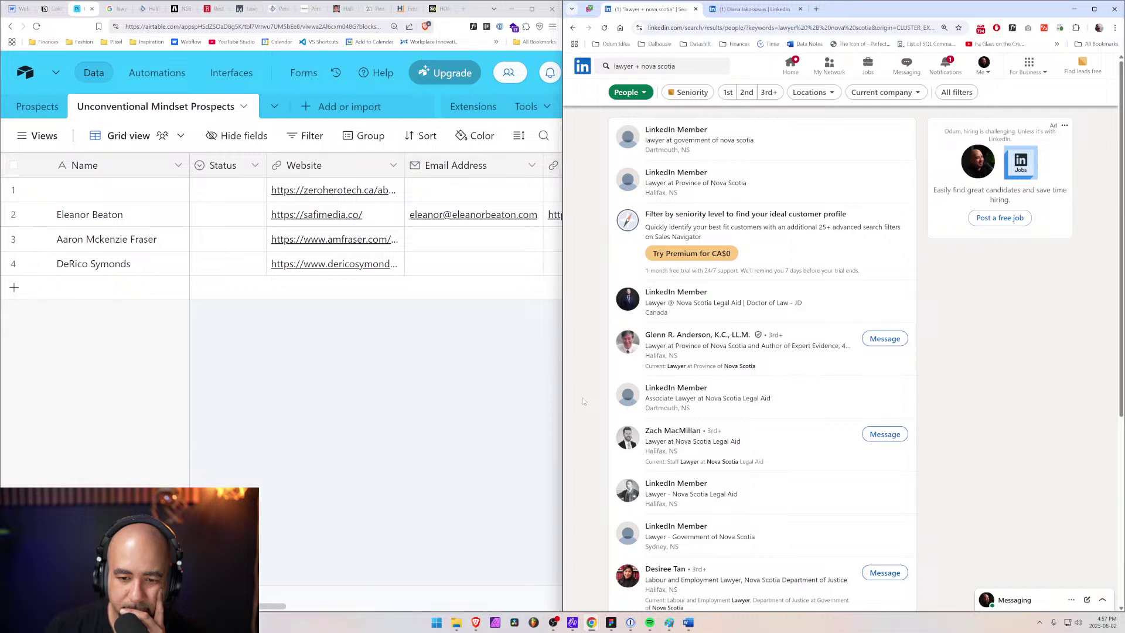
Dismiss the no-access notice and open the Province of Nova Scotia lawyer's profile
{"action": "scroll", "coordinate": [673, 367], "scroll_direction": "down", "scroll_amount": 4}
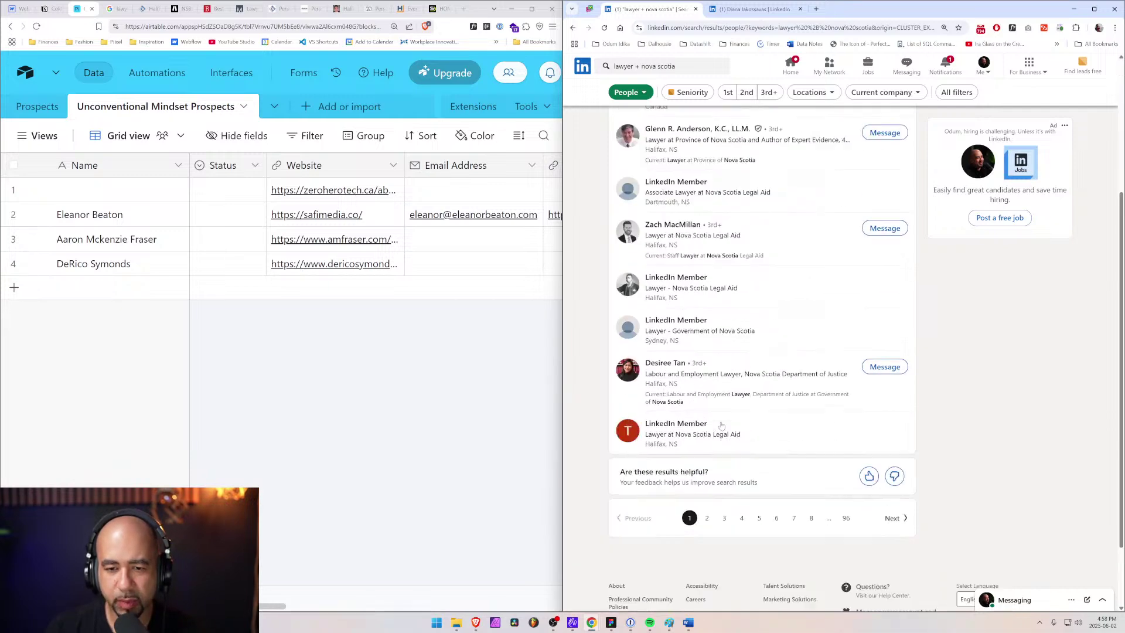
{"action": "scroll", "coordinate": [672, 367], "scroll_direction": "up", "scroll_amount": 4}
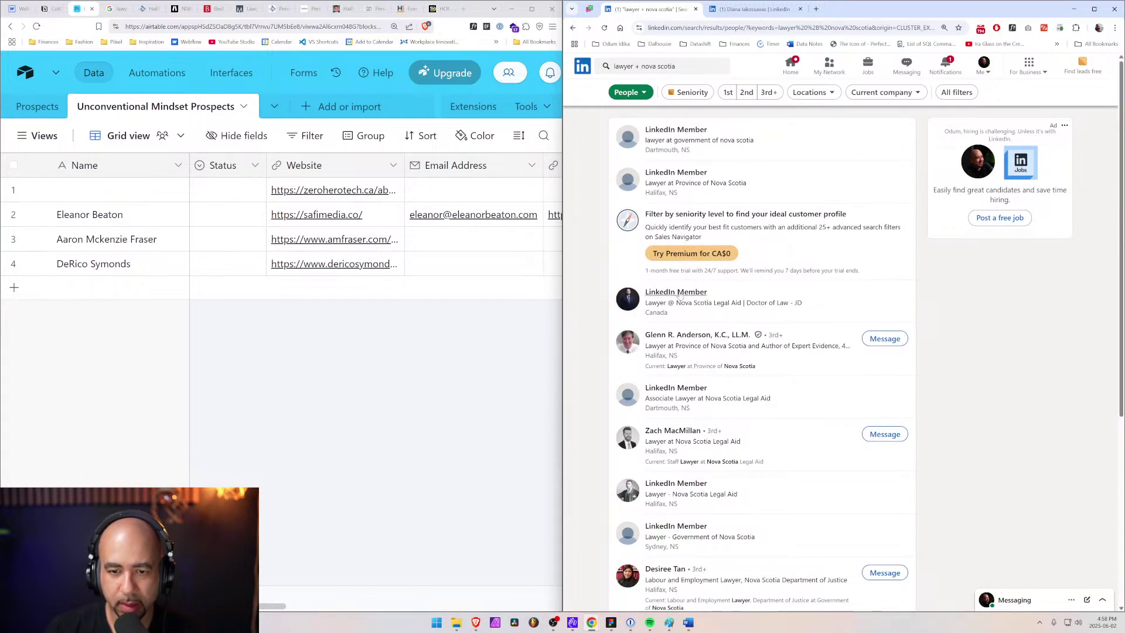
{"action": "left_click", "coordinate": [677, 290]}
{"action": "left_click", "coordinate": [970, 118]}
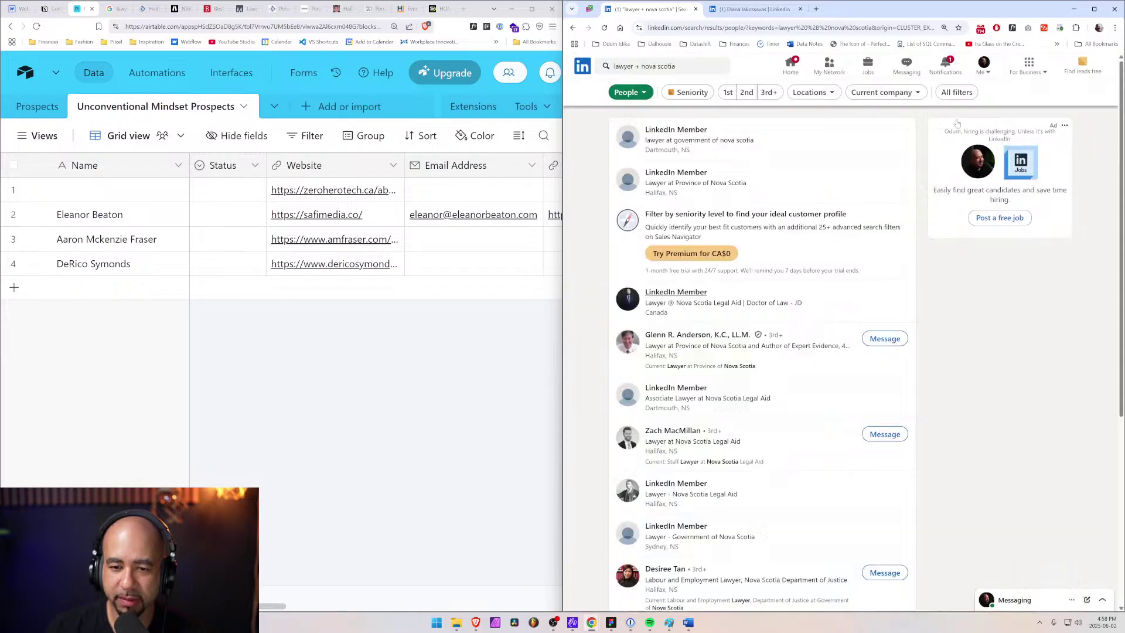
{"action": "left_click", "coordinate": [695, 333]}
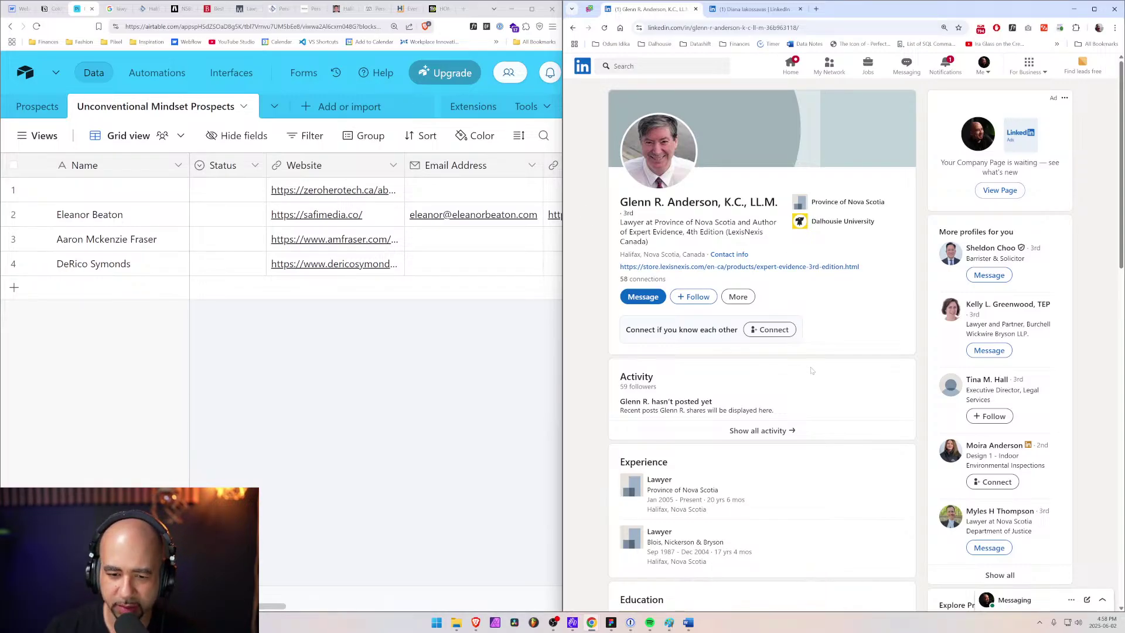
Review the Province of Nova Scotia lawyer's profile
{"action": "scroll", "coordinate": [812, 370], "scroll_direction": "down", "scroll_amount": 3}
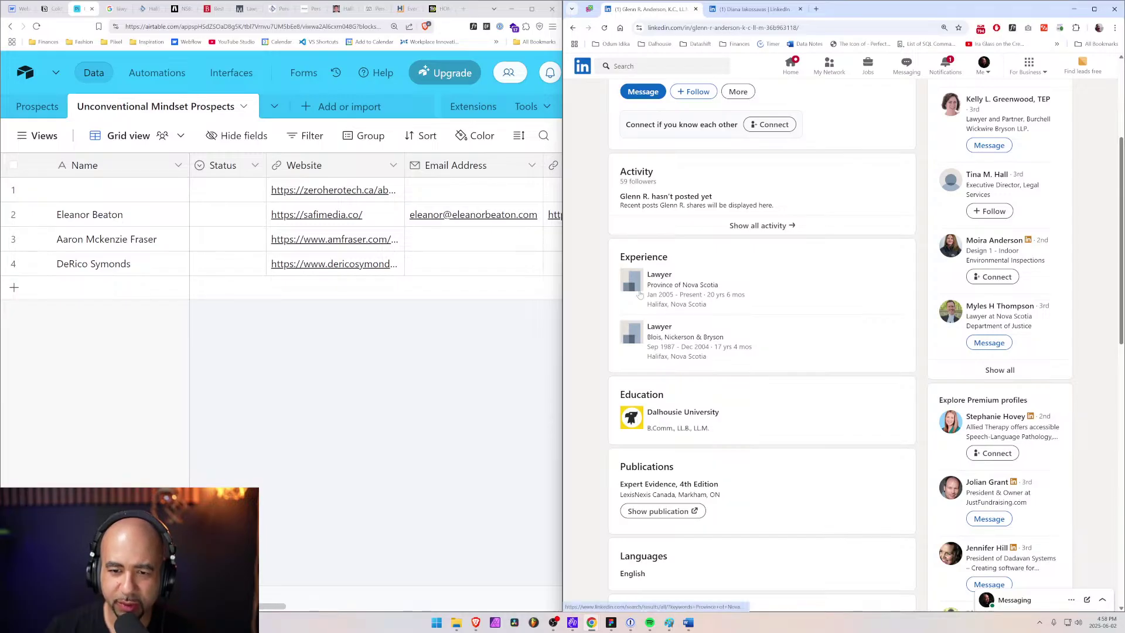
{"action": "scroll", "coordinate": [760, 394], "scroll_direction": "down", "scroll_amount": 2}
{"action": "scroll", "coordinate": [760, 392], "scroll_direction": "up", "scroll_amount": 2}
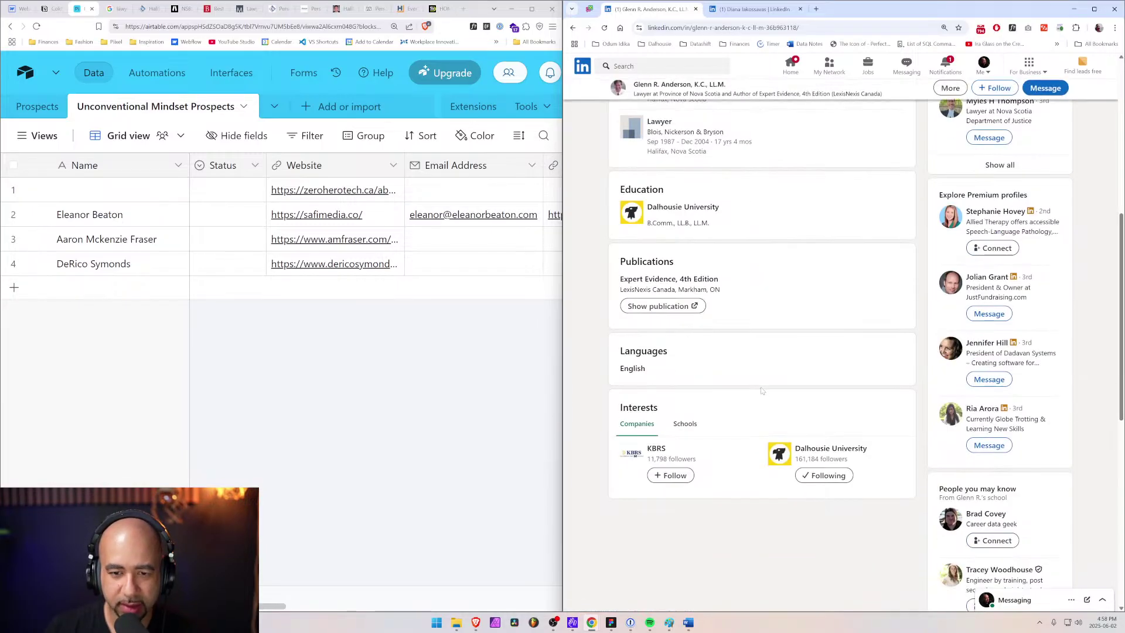
{"action": "scroll", "coordinate": [756, 377], "scroll_direction": "up", "scroll_amount": 3}
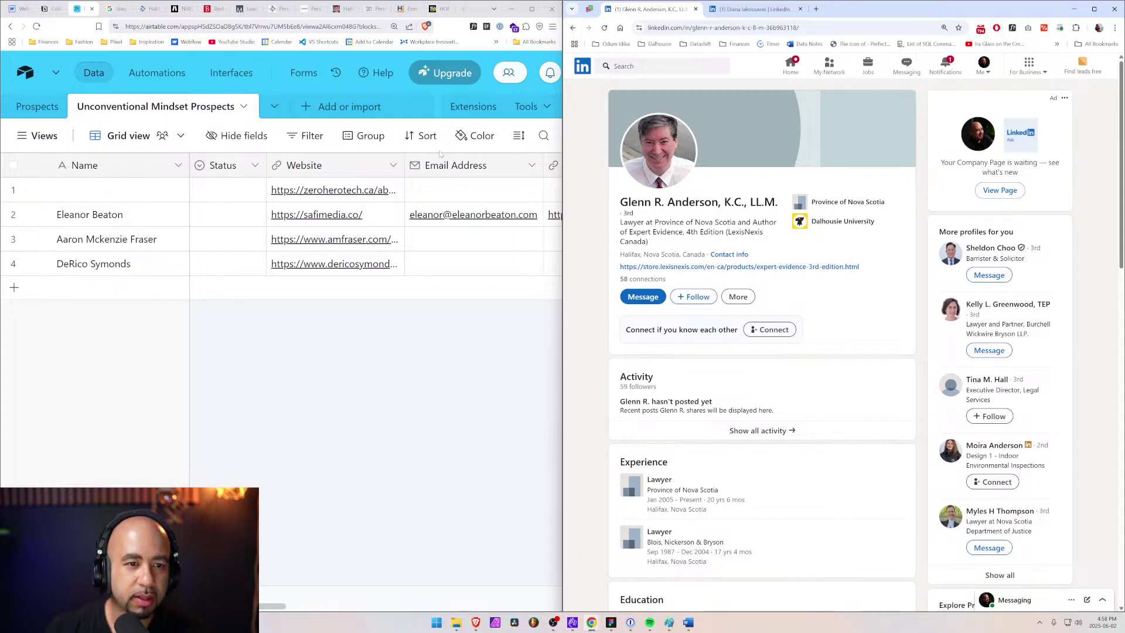
Open the Diamond and Diamond Lawyers marketing director's profile and review her Experience and Skills
{"action": "left_click", "coordinate": [744, 7]}
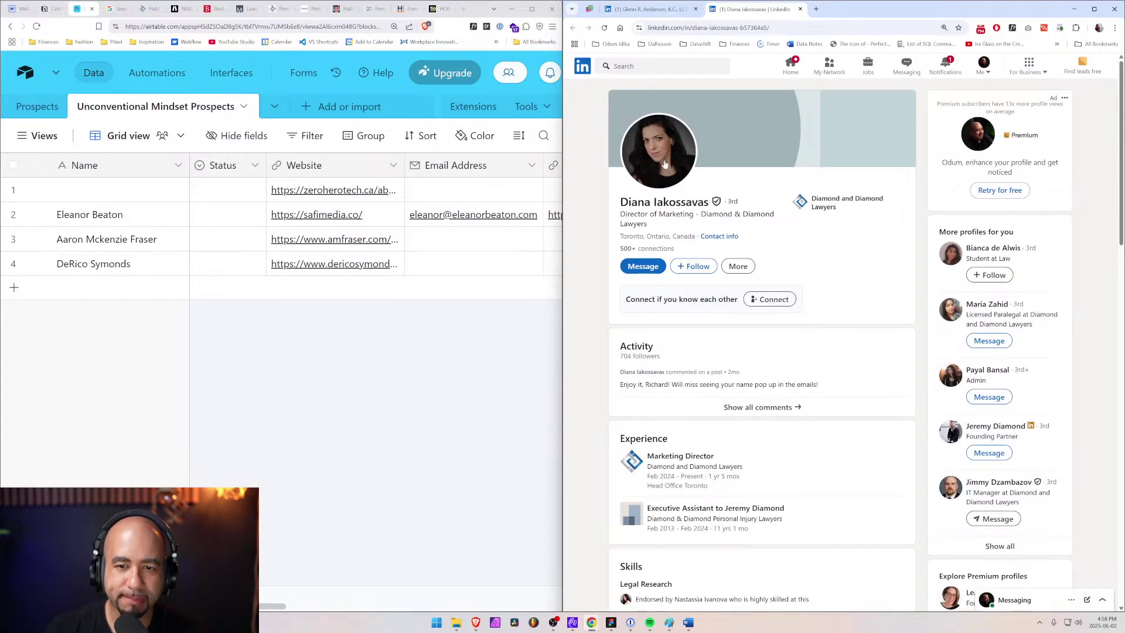
{"action": "scroll", "coordinate": [705, 256], "scroll_direction": "down", "scroll_amount": 7}
{"action": "scroll", "coordinate": [706, 257], "scroll_direction": "up", "scroll_amount": 7}
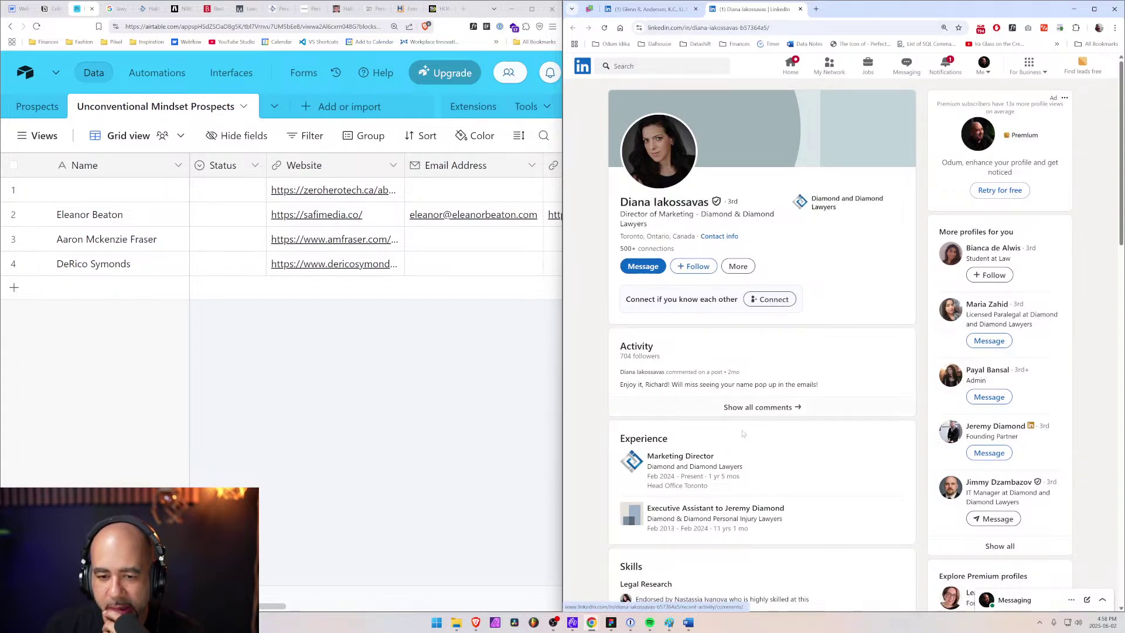
{"action": "scroll", "coordinate": [748, 462], "scroll_direction": "down", "scroll_amount": 2}
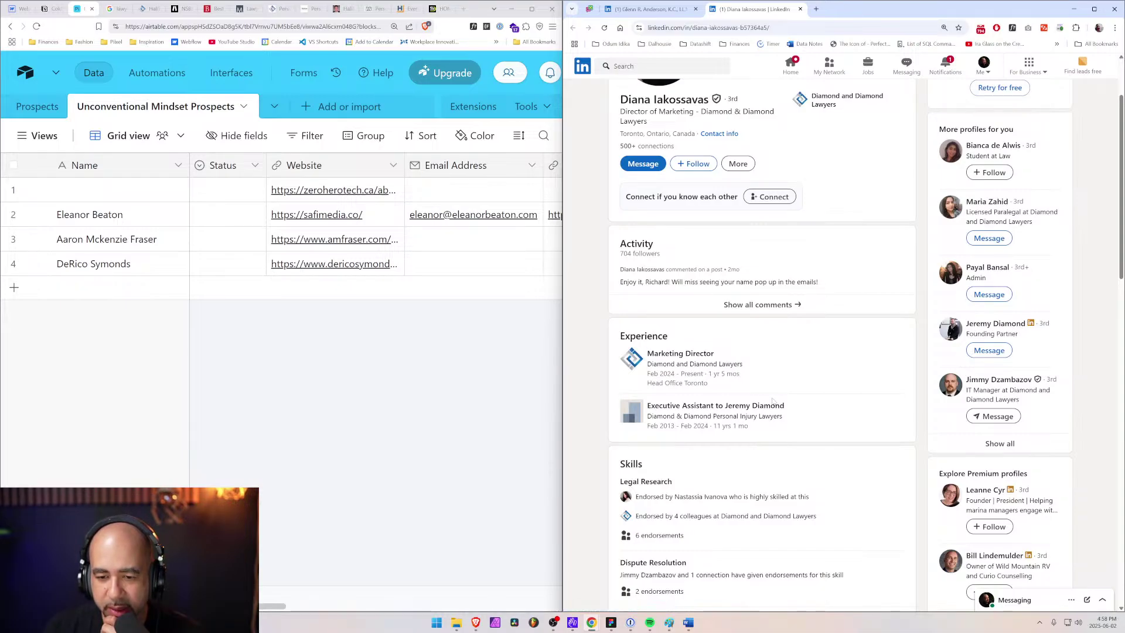
{"action": "scroll", "coordinate": [773, 392], "scroll_direction": "down", "scroll_amount": 2}
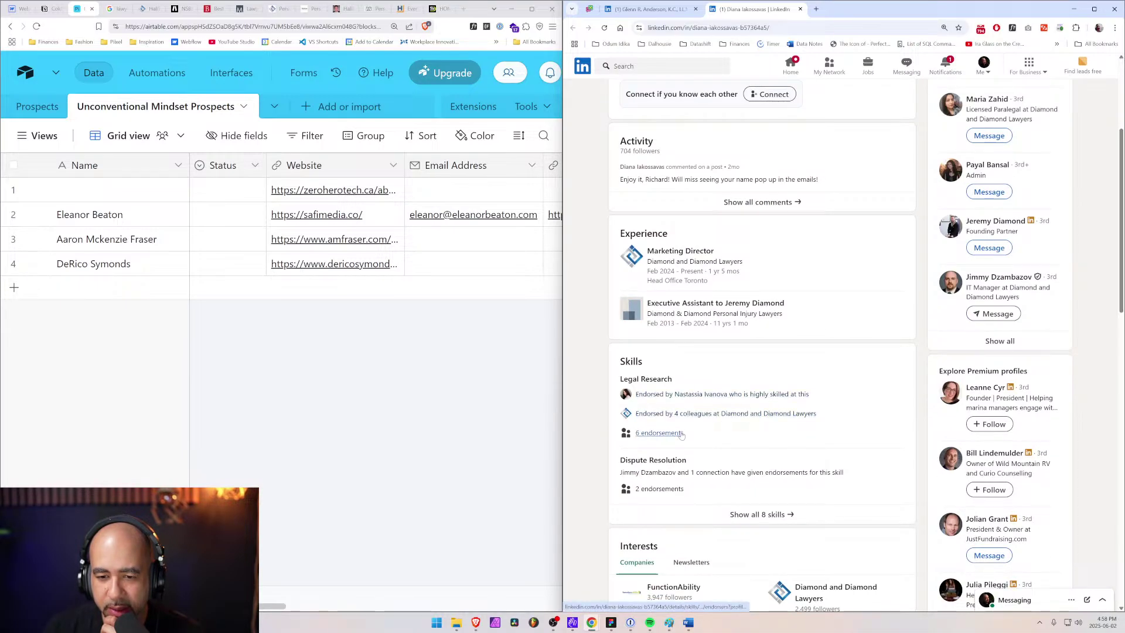
{"action": "scroll", "coordinate": [681, 433], "scroll_direction": "up", "scroll_amount": 4}
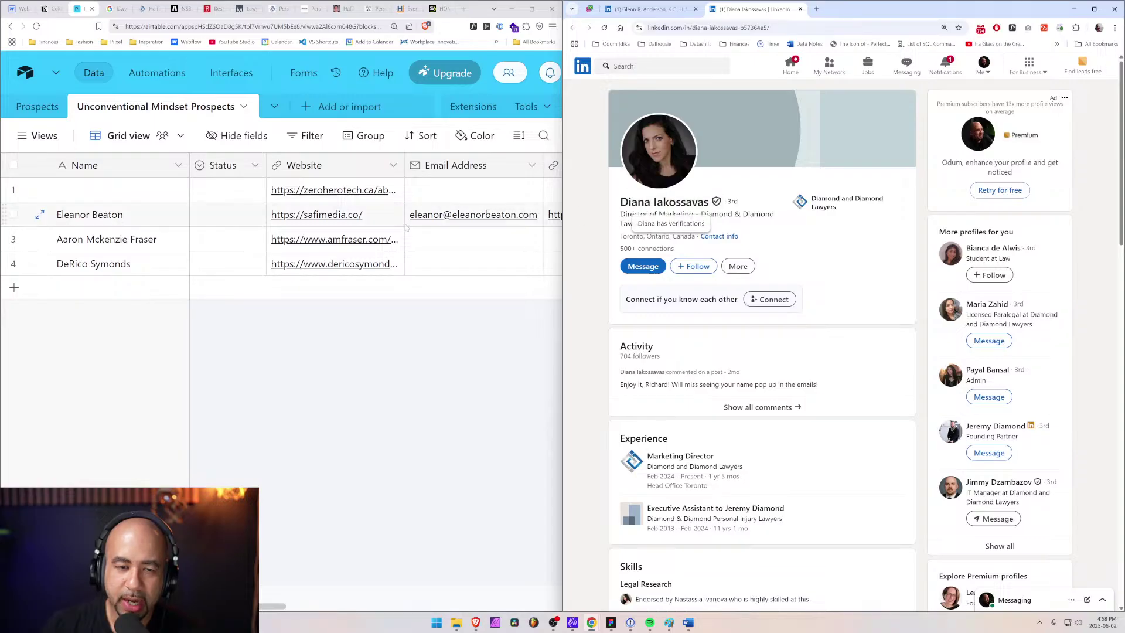
Add a Prospects record with the director's corrected name and business 'Diamond & Diamond'
{"action": "left_click", "coordinate": [37, 106]}
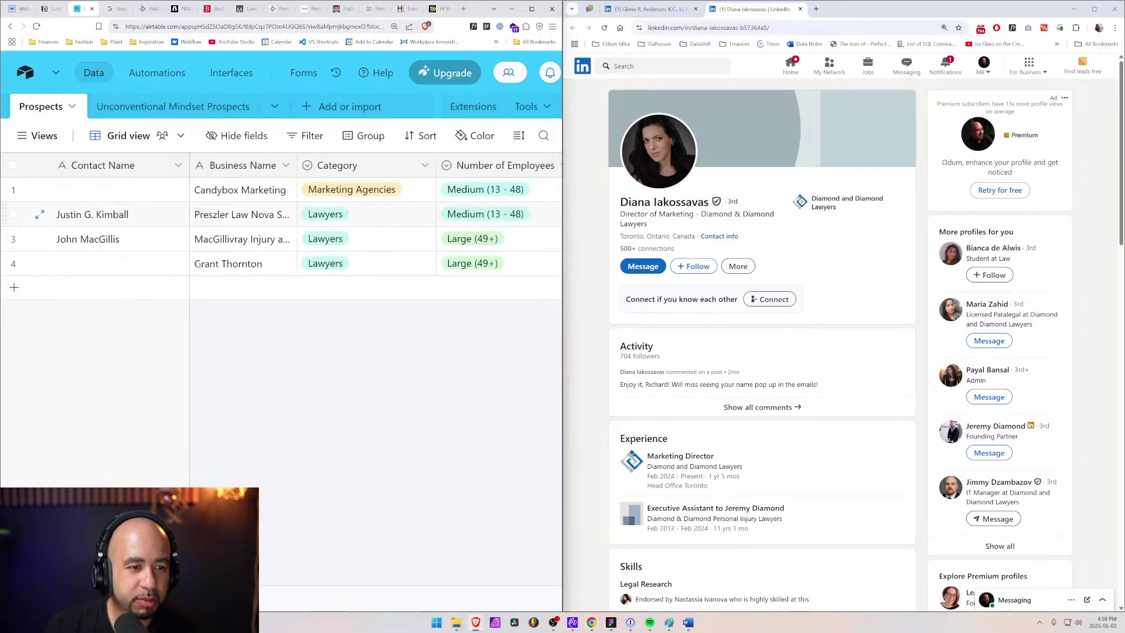
{"action": "left_click", "coordinate": [14, 287]}
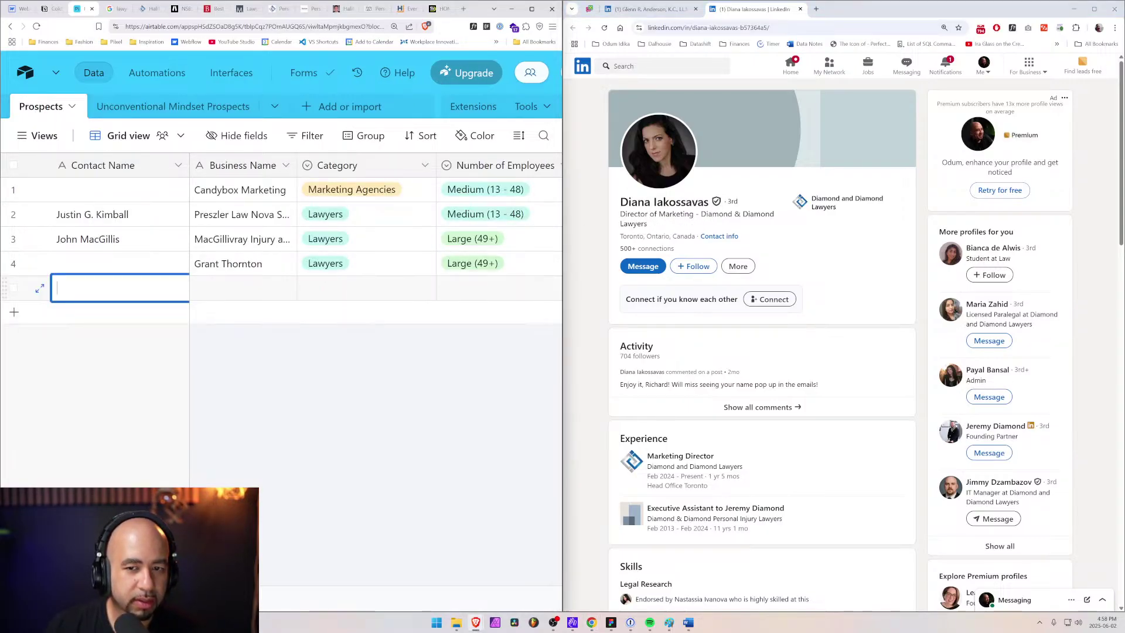
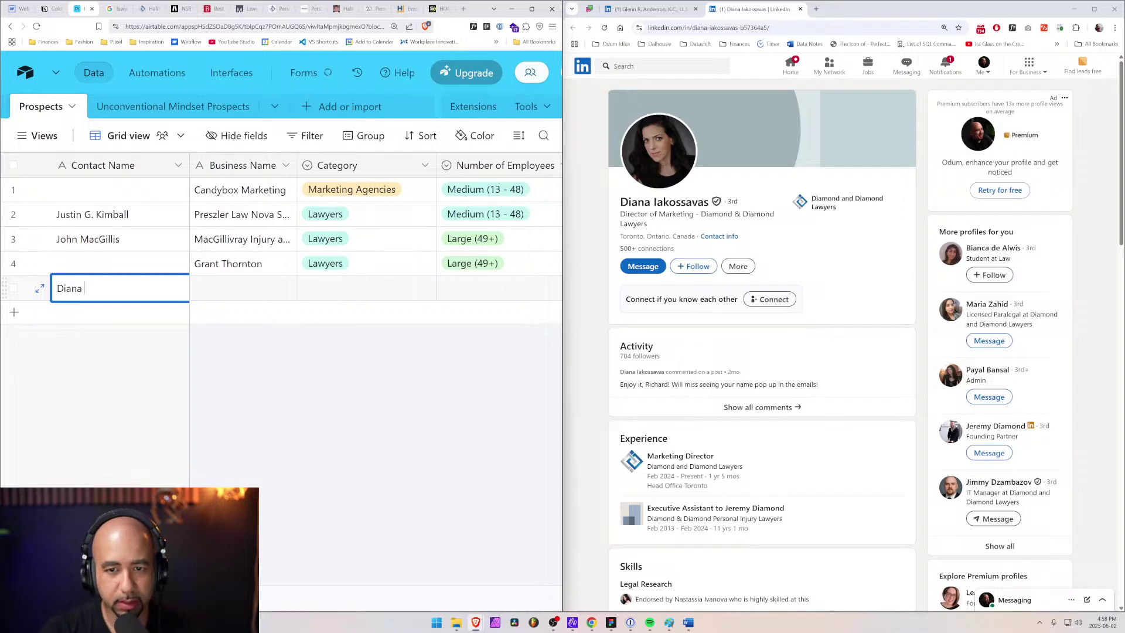
{"action": "key", "text": "Tab"}
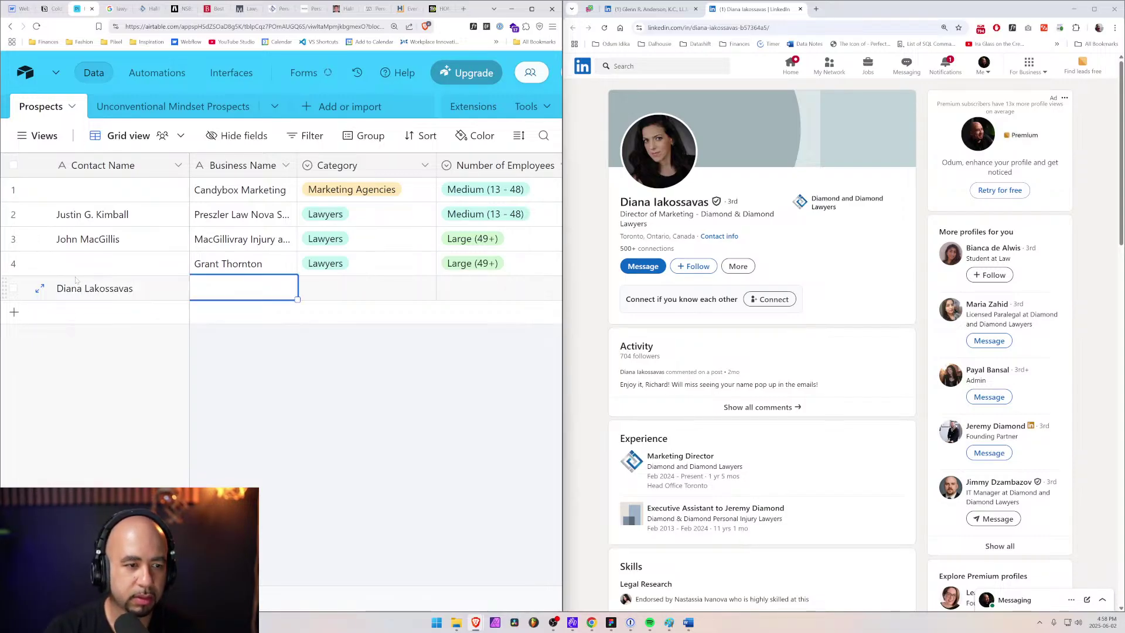
{"action": "left_click", "coordinate": [76, 287]}
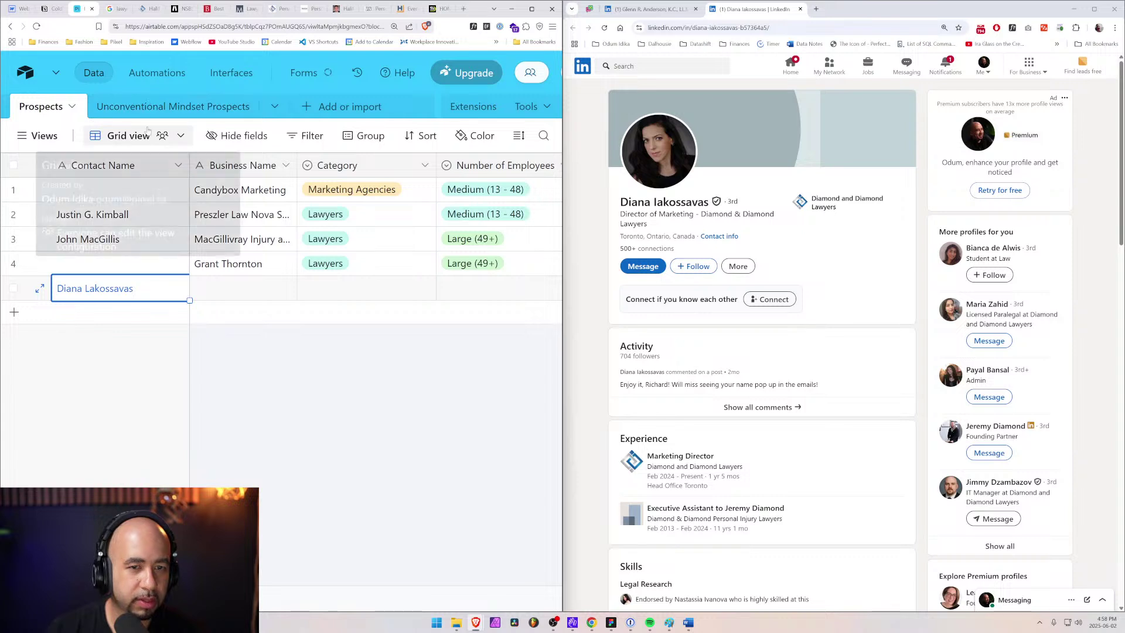
{"action": "left_click", "coordinate": [87, 288]}
{"action": "type", "text": "I"}
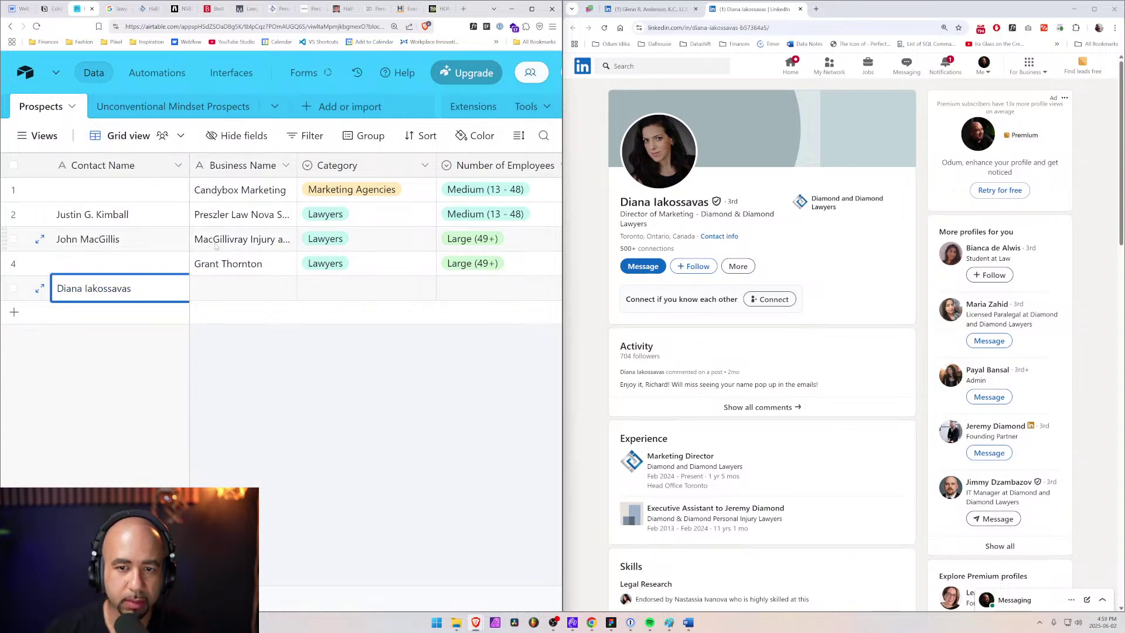
{"action": "left_click", "coordinate": [244, 292]}
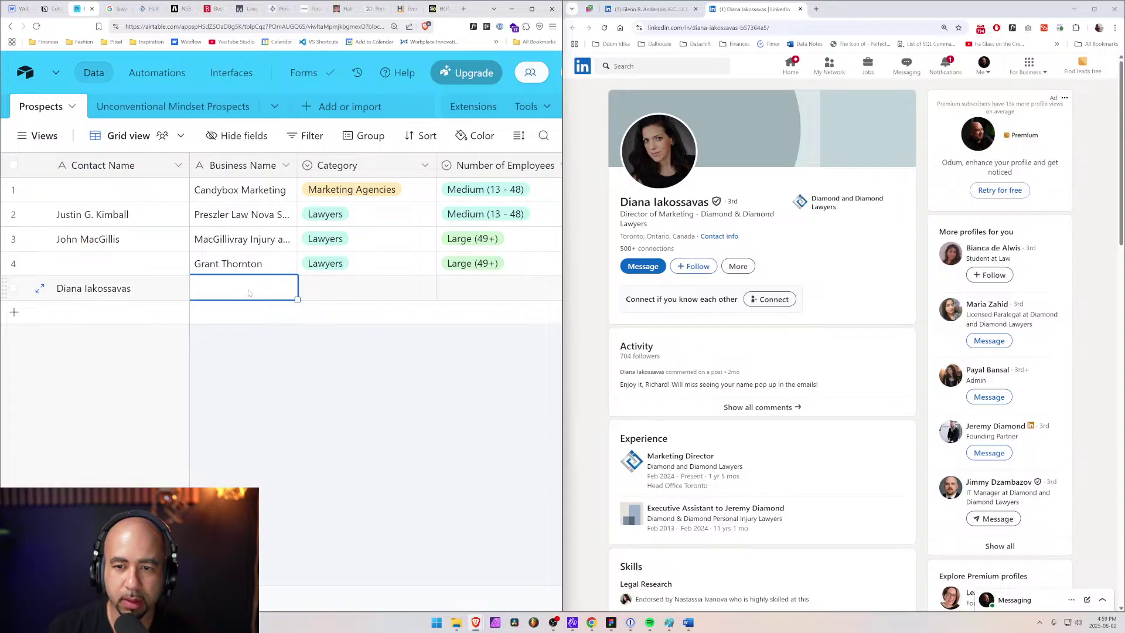
{"action": "type", "text": "Diamon"}
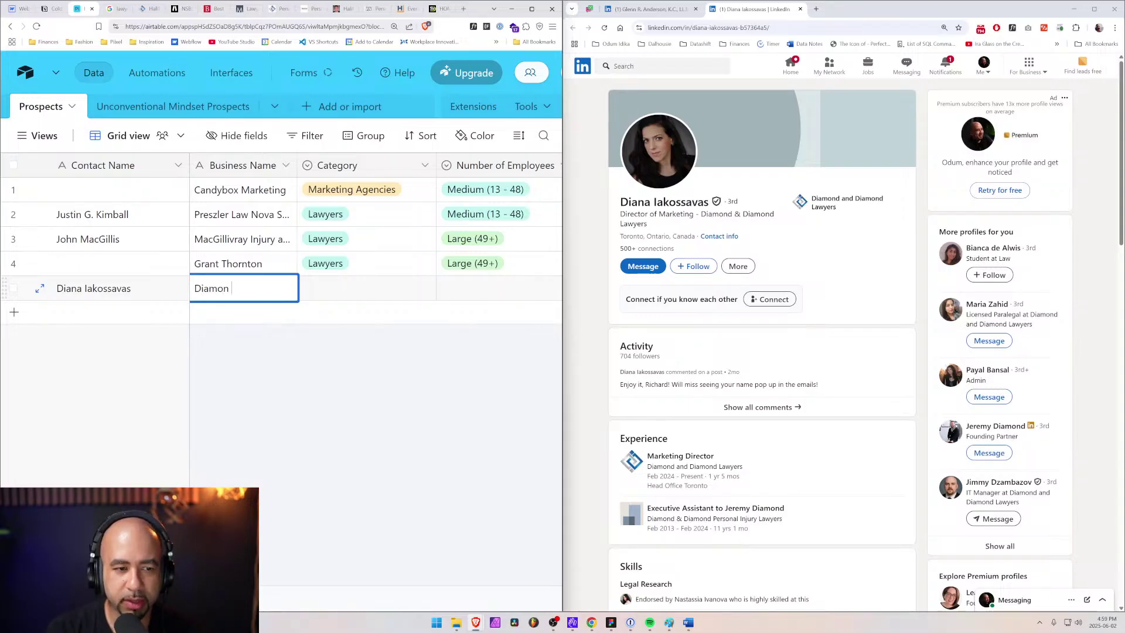
{"action": "type", "text": "d & Diamond"}
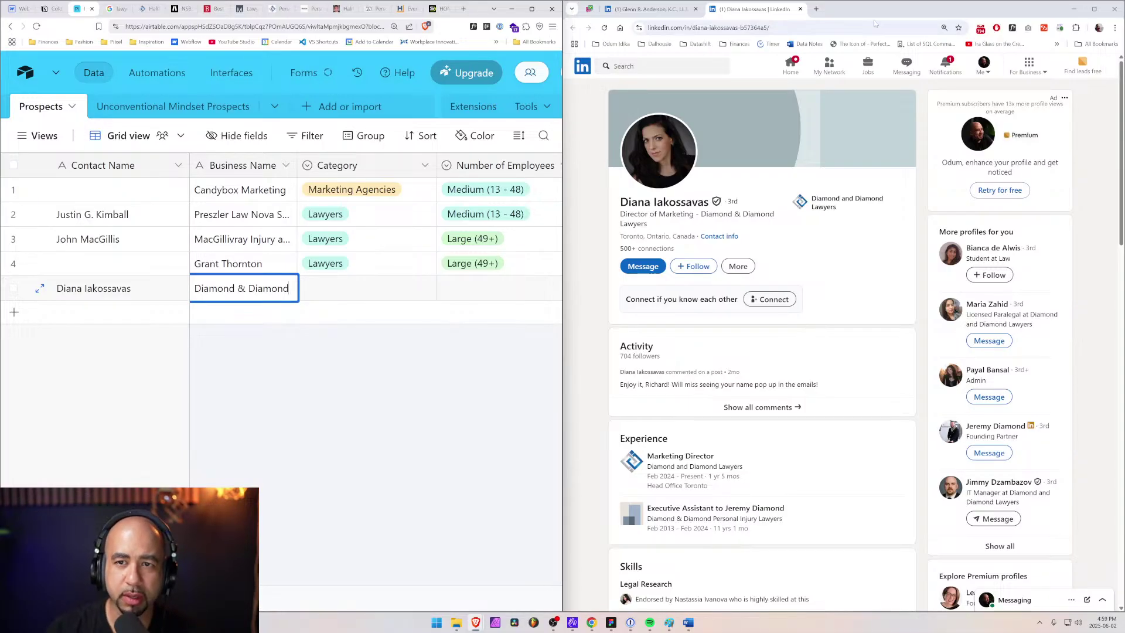
Set category to Lawyers, company size to Large (49+), and paste her LinkedIn profile URL
{"action": "left_click", "coordinate": [703, 28]}
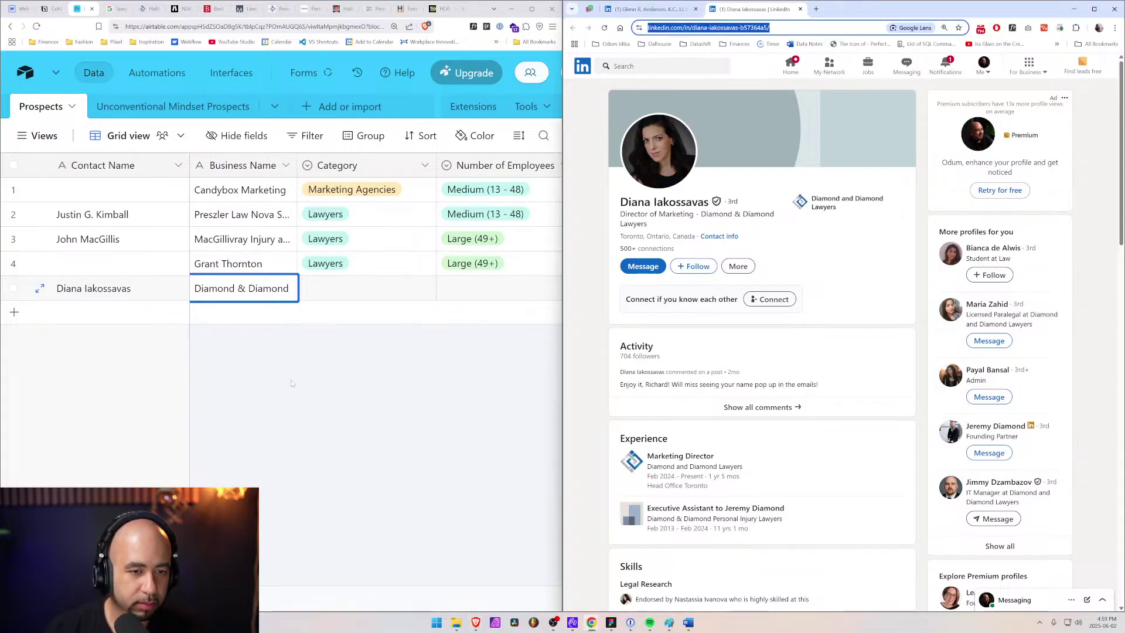
{"action": "left_click", "coordinate": [360, 266]}
{"action": "left_click", "coordinate": [364, 289]}
{"action": "left_click", "coordinate": [366, 289]}
{"action": "key", "text": "Down"}
{"action": "key", "text": "Down"}
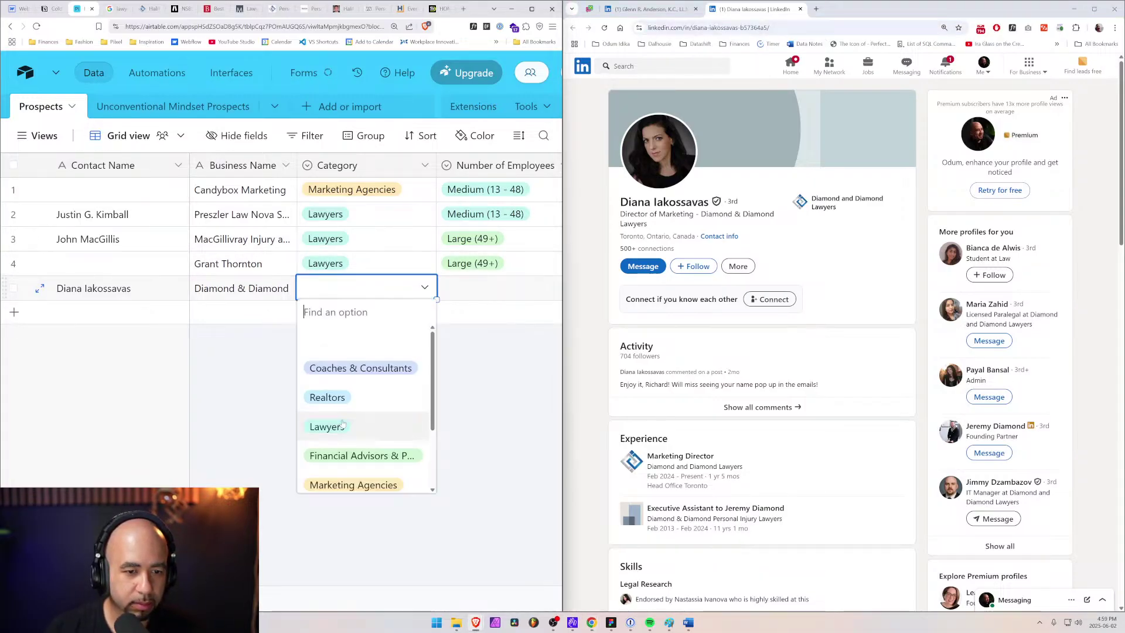
{"action": "key", "text": "Return"}
{"action": "left_click", "coordinate": [487, 292]}
{"action": "left_click", "coordinate": [487, 291]}
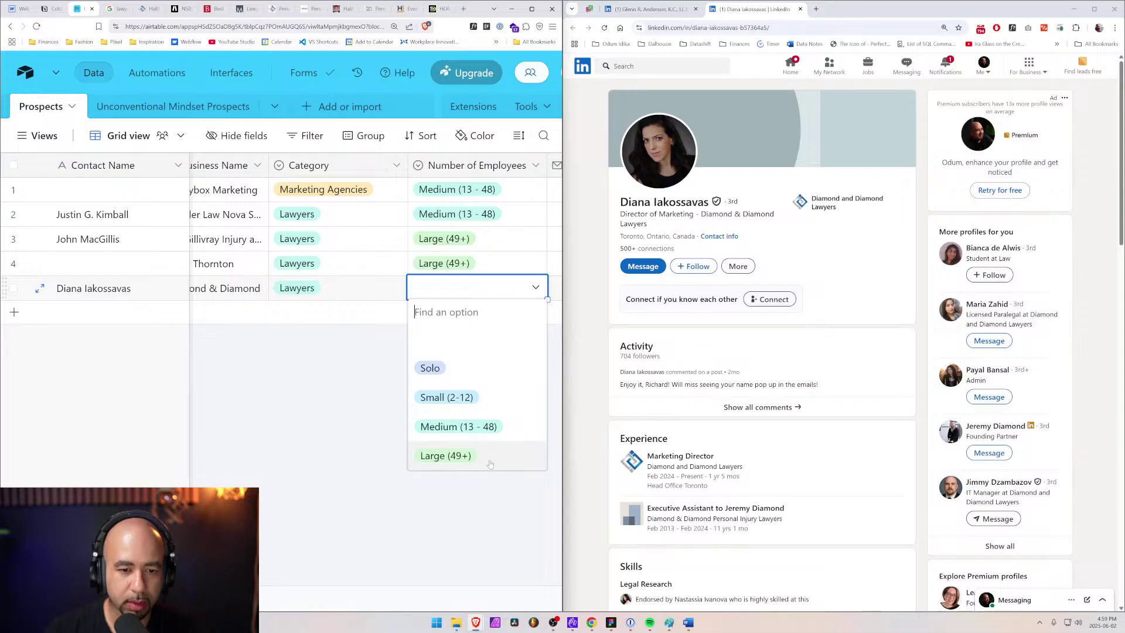
{"action": "left_click", "coordinate": [486, 457]}
{"action": "scroll", "coordinate": [212, 321], "scroll_direction": "right", "scroll_amount": 10}
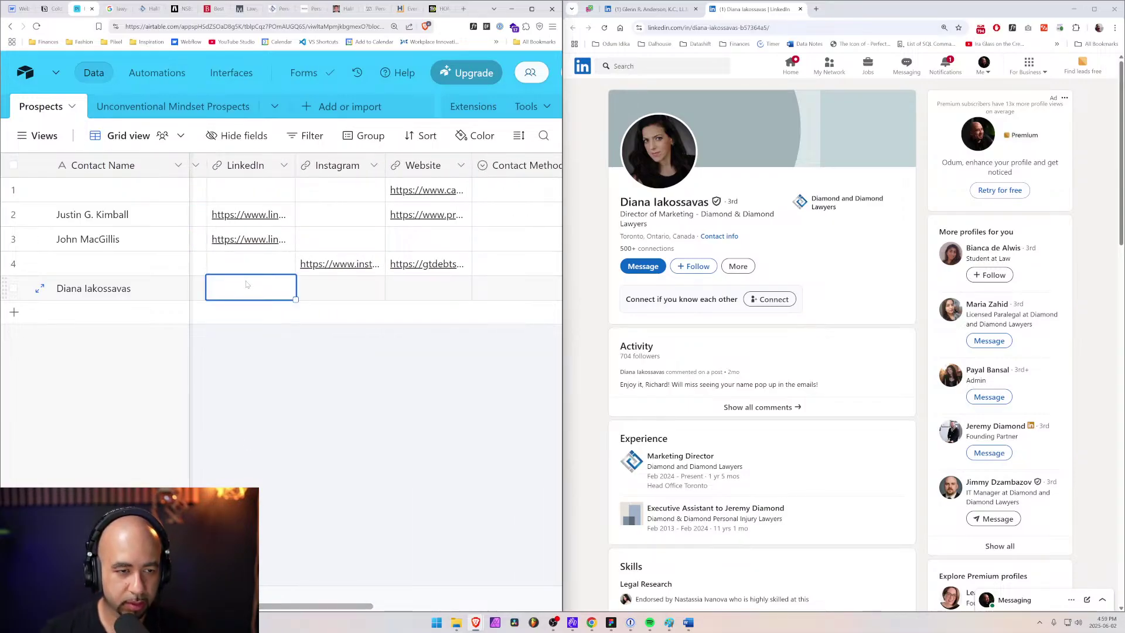
{"action": "key", "text": "Return"}
{"action": "key", "text": "ctrl+v"}
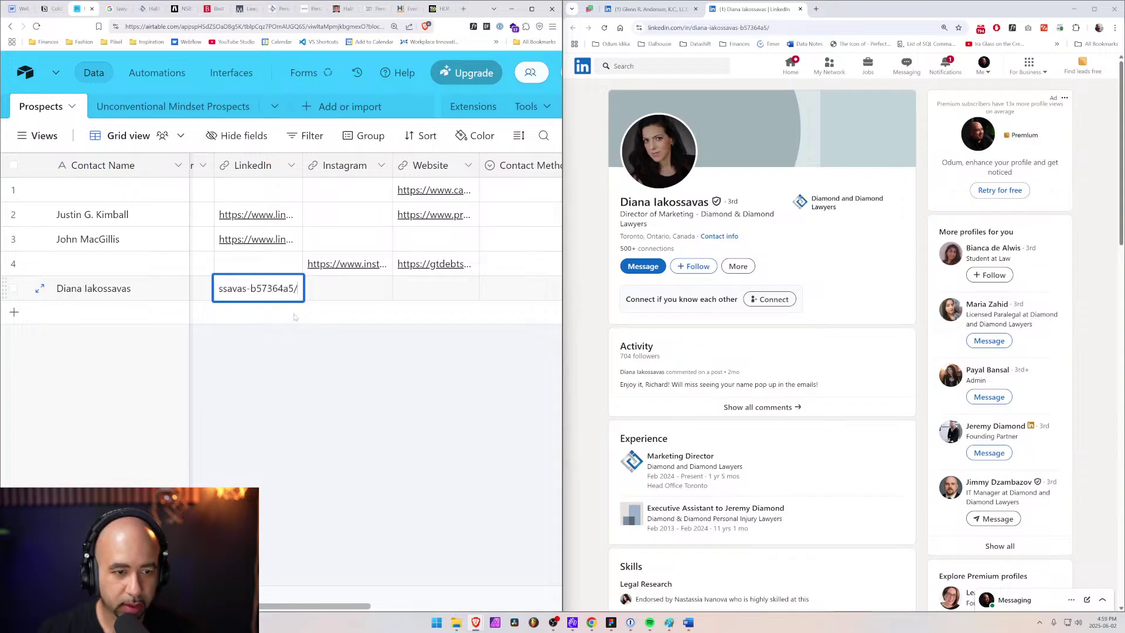
{"action": "left_click_drag", "start_coordinate": [324, 606], "coordinate": [469, 607]}
Note that she's director of marketing at a many-office firm; try a casual local-office message
{"action": "left_click", "coordinate": [334, 285]}
{"action": "key", "text": "Return"}
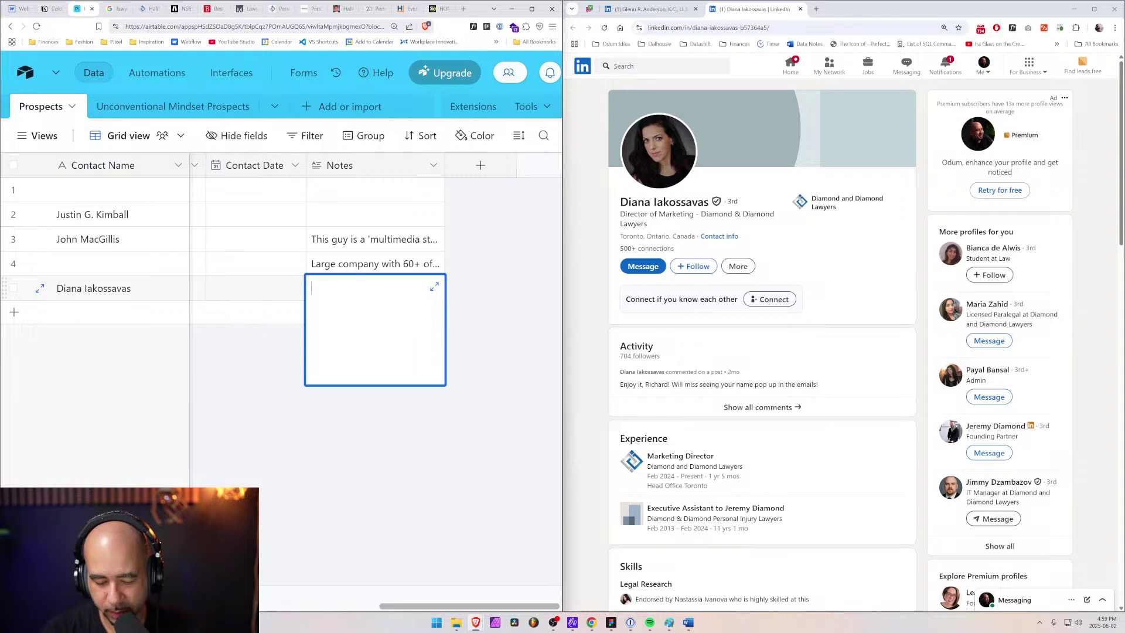
{"action": "type", "text": "Many "}
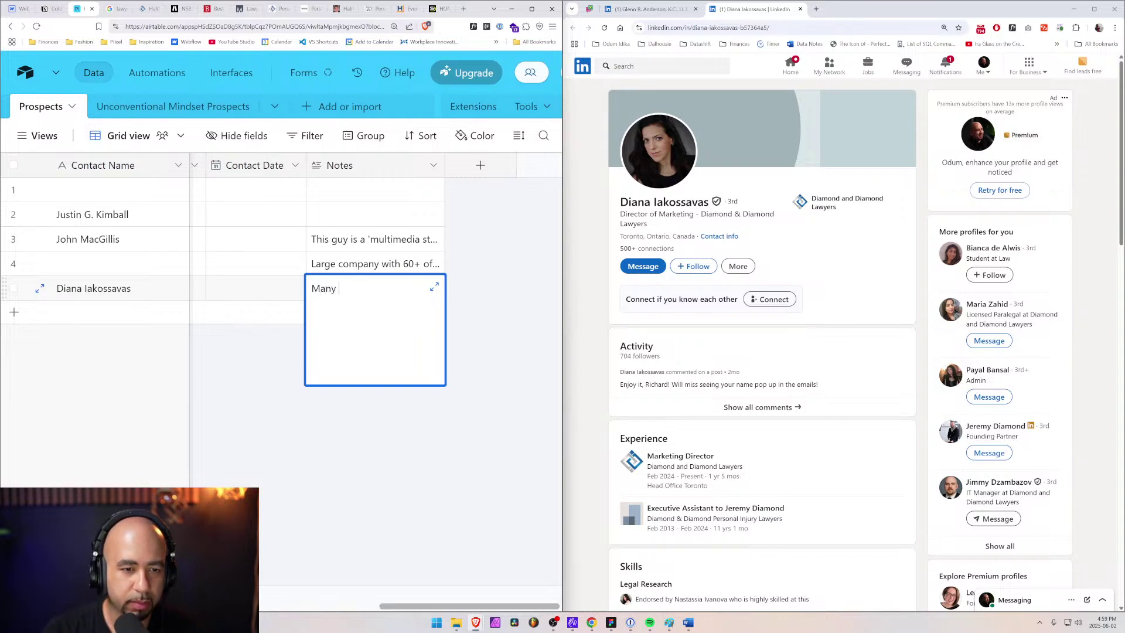
{"action": "type", "text": "offices, this lady is "}
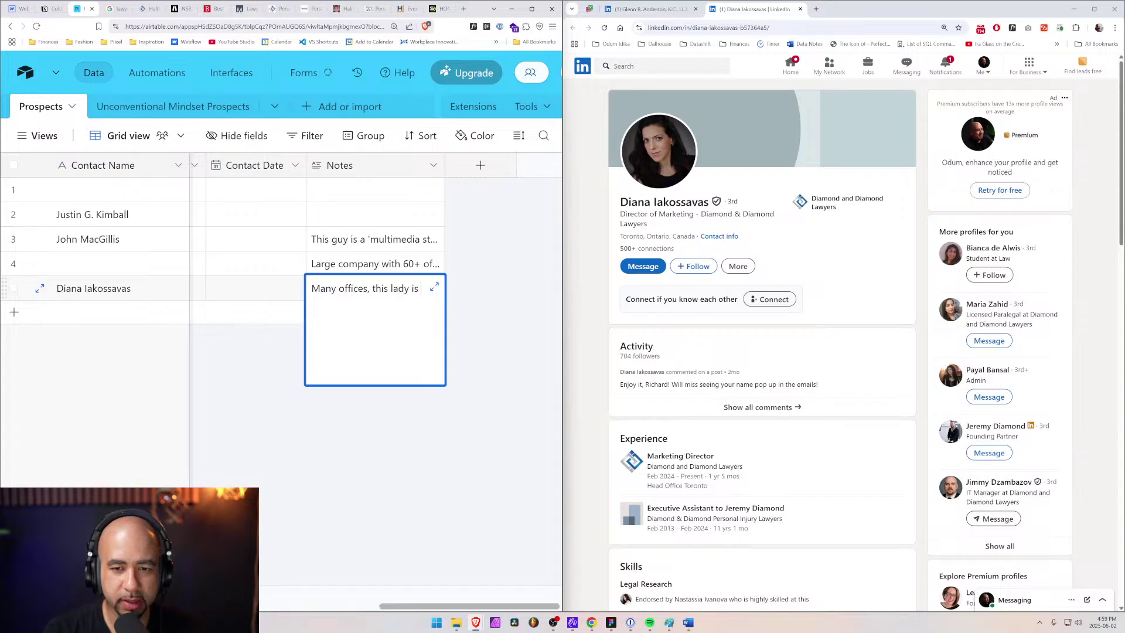
{"action": "type", "text": "diretc"}
{"action": "key", "text": "BackSpace"}
{"action": "key", "text": "BackSpace"}
{"action": "type", "text": "ctor of marketing"}
{"action": "key", "text": "BackSpace"}
{"action": "key", "text": "BackSpace"}
{"action": "key", "text": "BackSpace"}
{"action": "key", "text": "BackSpace"}
{"action": "type", "text": "ting, might"}
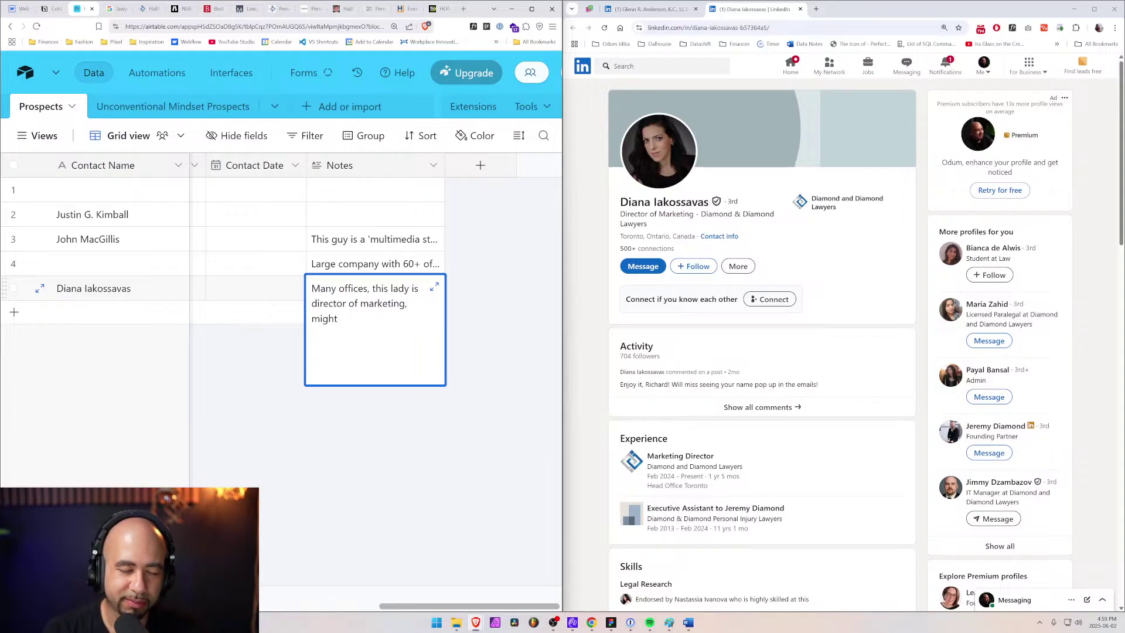
{"action": "key", "text": "BackSpace"}
{"action": "key", "text": "BackSpace"}
{"action": "key", "text": "BackSpace"}
{"action": "key", "text": "BackSpace"}
{"action": "key", "text": "BackSpace"}
{"action": "key", "text": "BackSpace"}
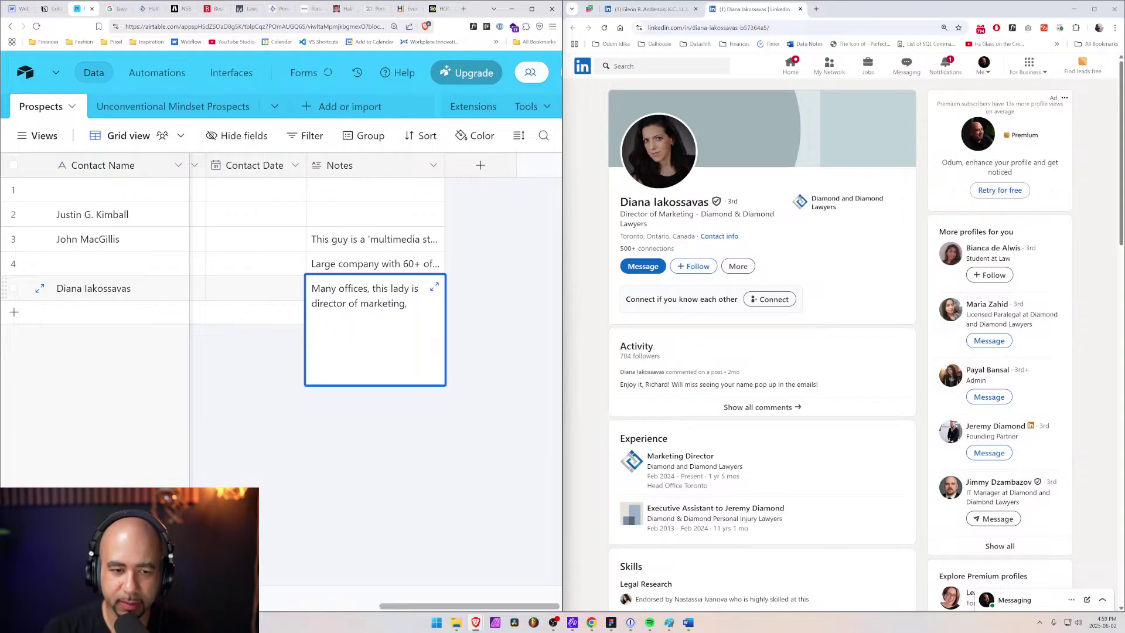
{"action": "type", "text": "this lady is director of marketing, try a "}
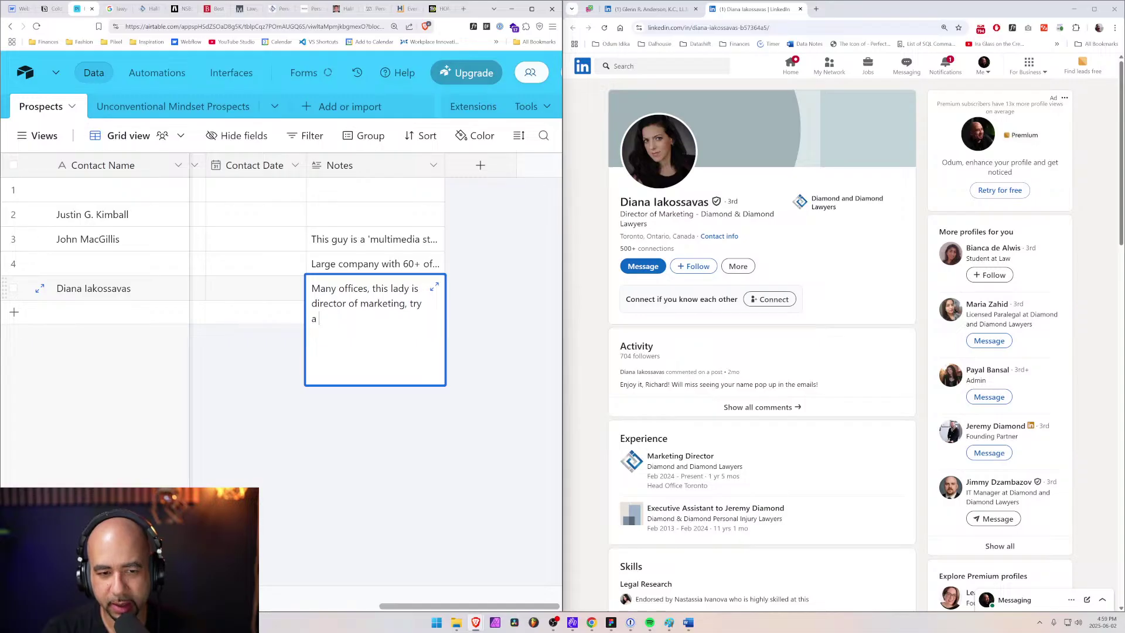
{"action": "type", "text": "casual"}
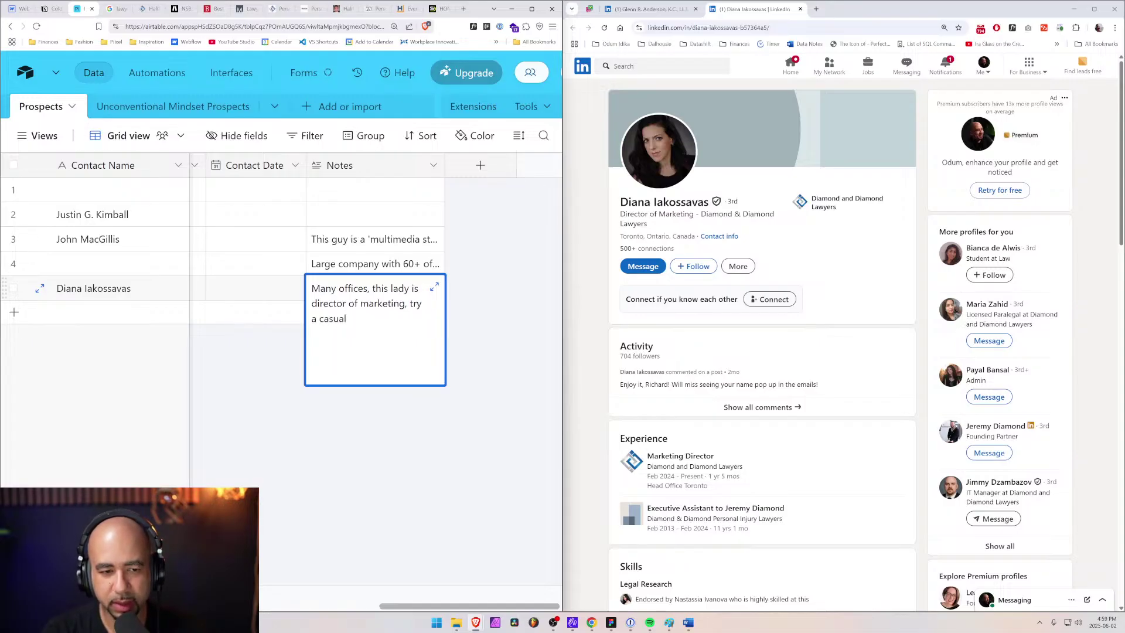
{"action": "type", "text": " message as"}
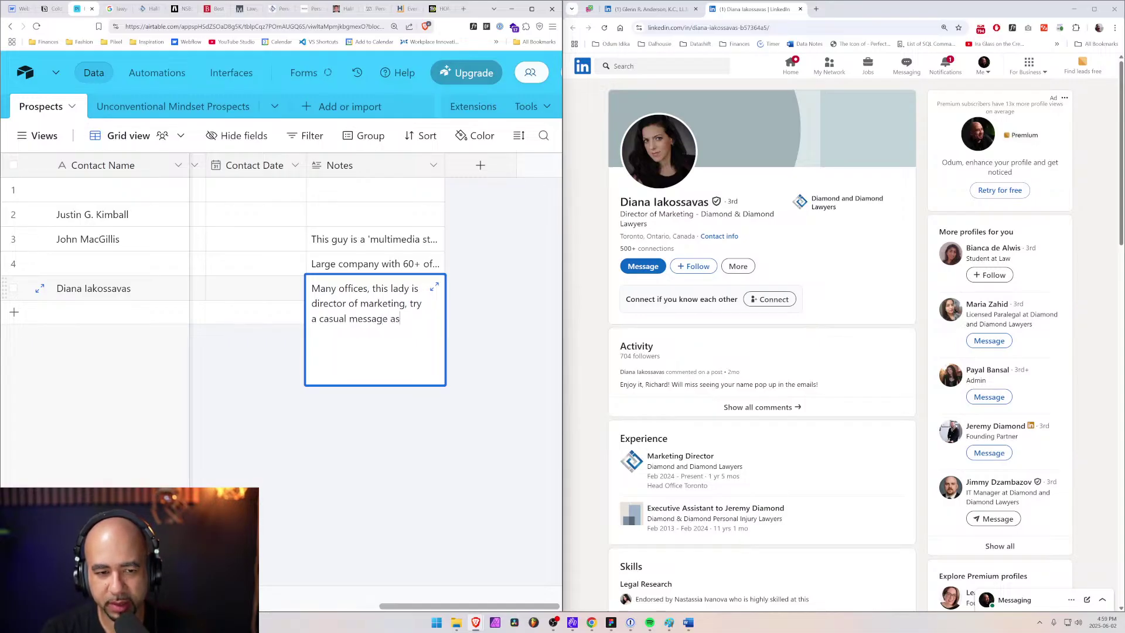
{"action": "type", "text": "king to get in ot"}
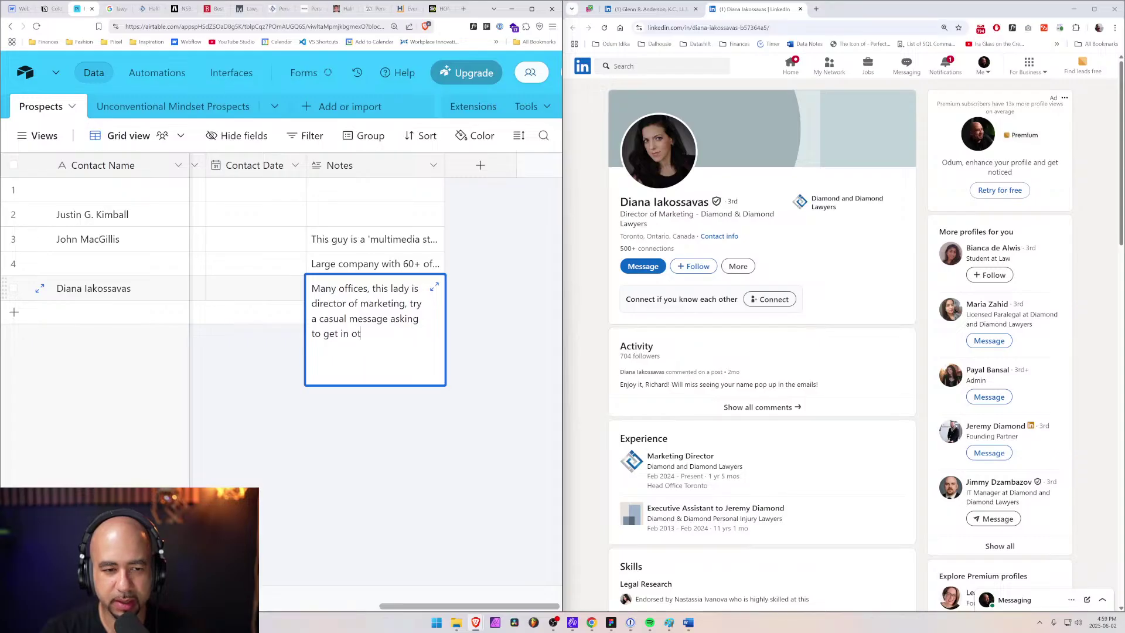
{"action": "key", "text": "BackSpace"}
{"action": "key", "text": "BackSpace"}
{"action": "type", "text": "touch with lo"}
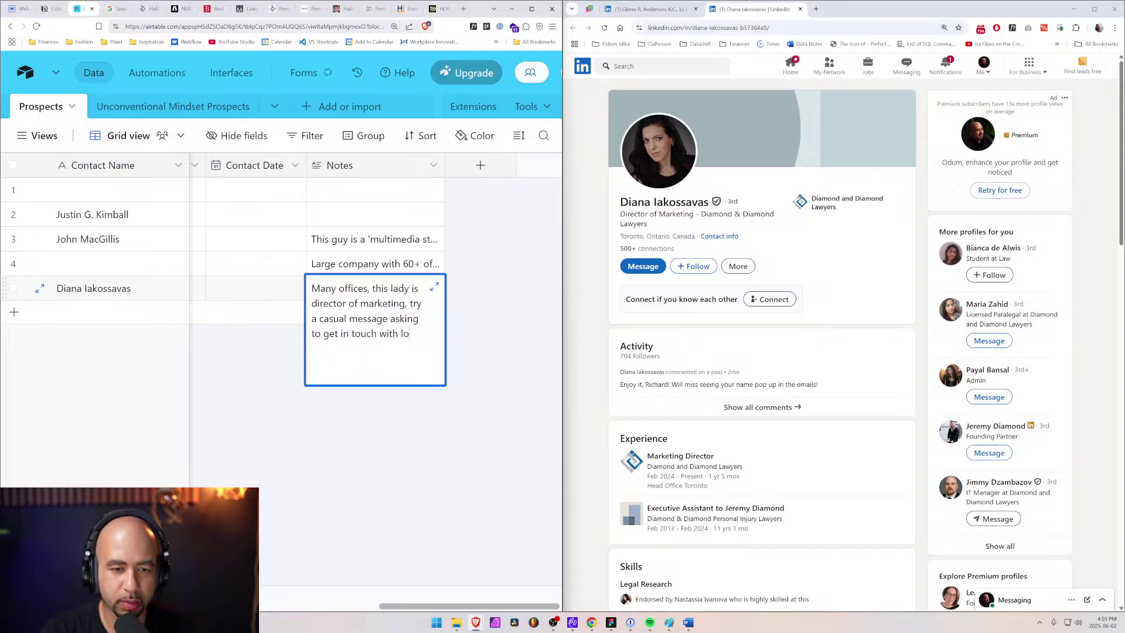
{"action": "type", "text": "cal office"}
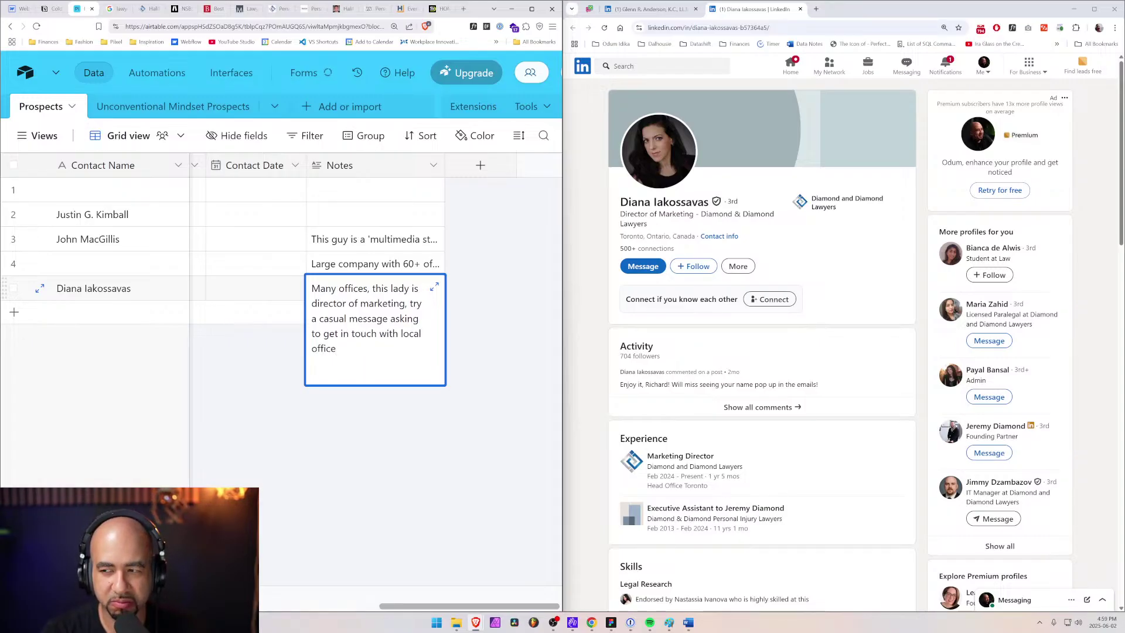
{"action": "type", "text": " o"}
{"action": "key", "text": "BackSpace"}
{"action": "key", "text": "BackSpace"}
{"action": "type", "text": "?"}
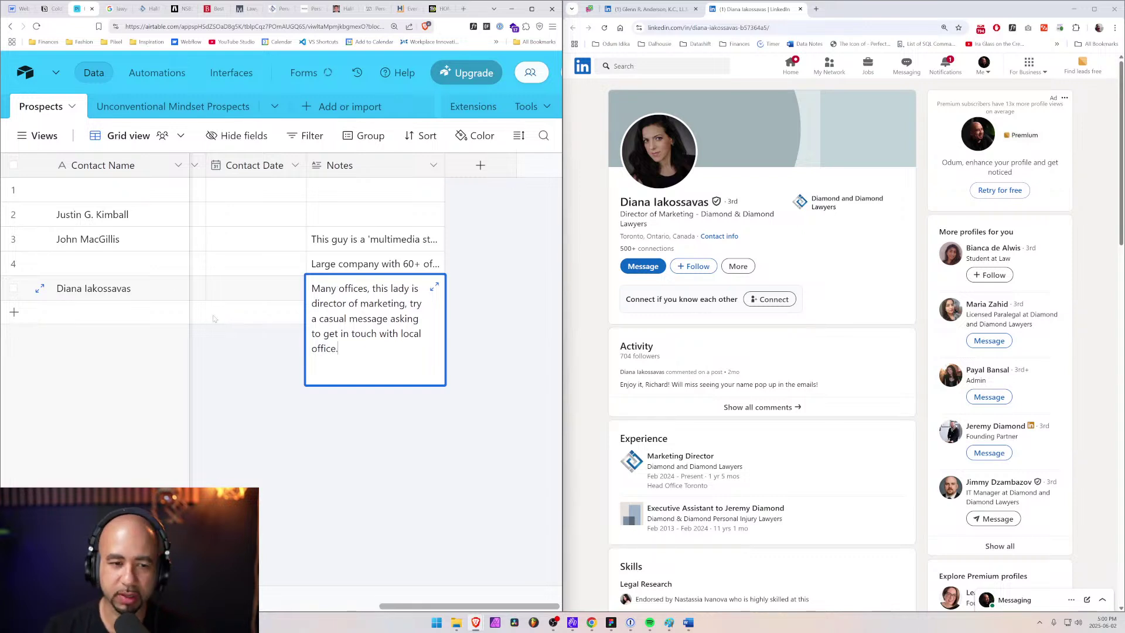
{"action": "left_click", "coordinate": [54, 300]}
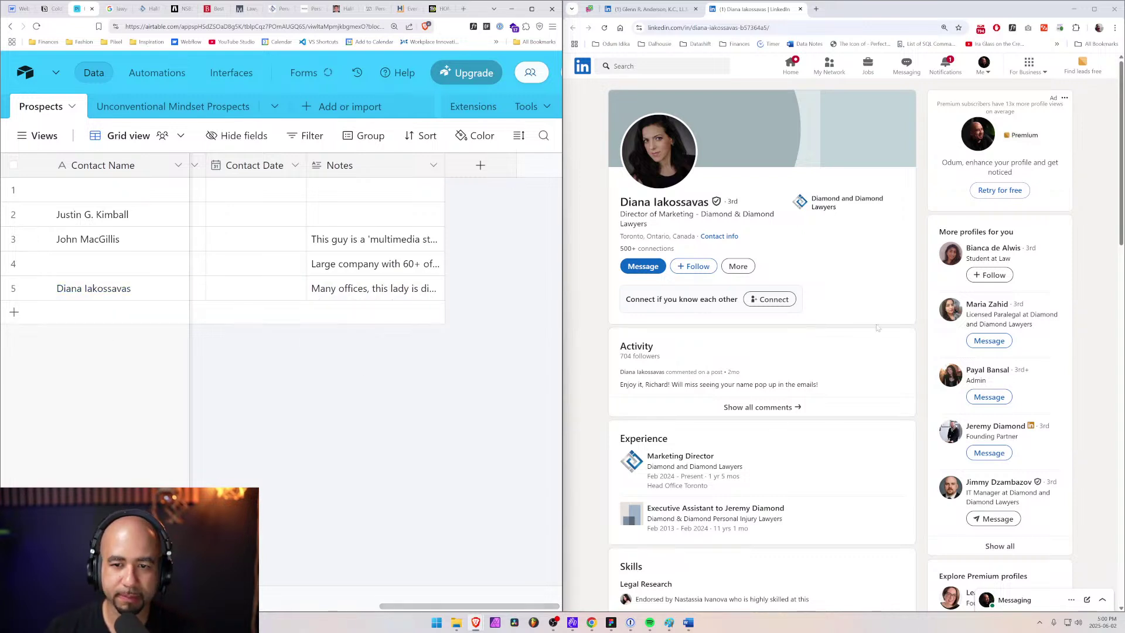
{"action": "left_click", "coordinate": [151, 9]}
Open the Nova Scotia Barristers' Society's About Us page and skim it
{"action": "left_click", "coordinate": [166, 10]}
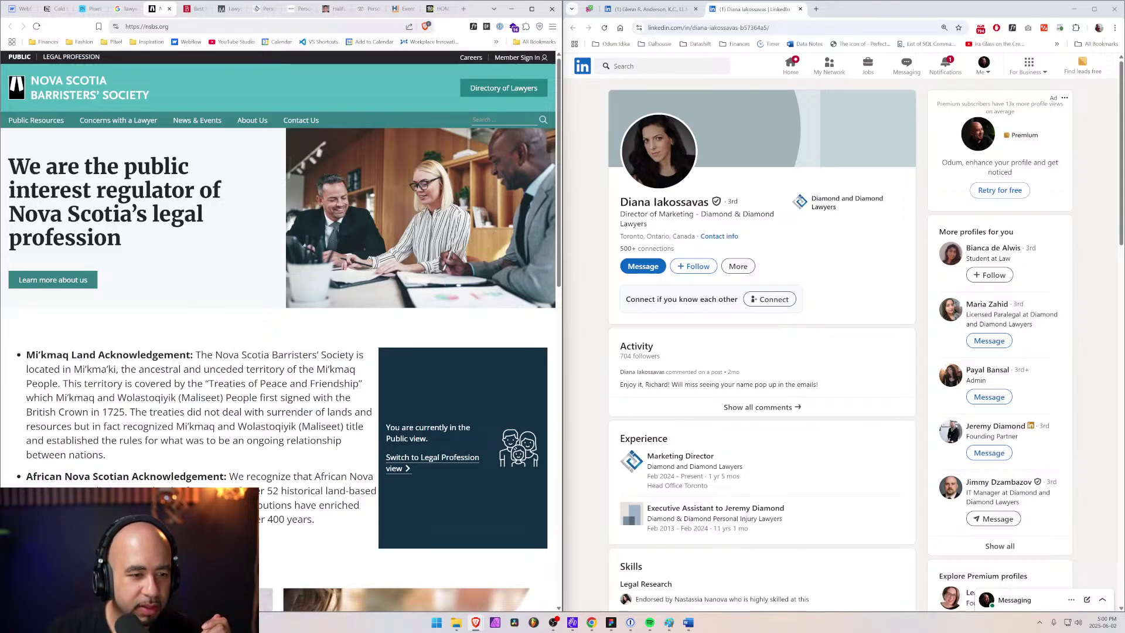
{"action": "scroll", "coordinate": [280, 327], "scroll_direction": "down", "scroll_amount": 5}
{"action": "scroll", "coordinate": [280, 328], "scroll_direction": "up", "scroll_amount": 5}
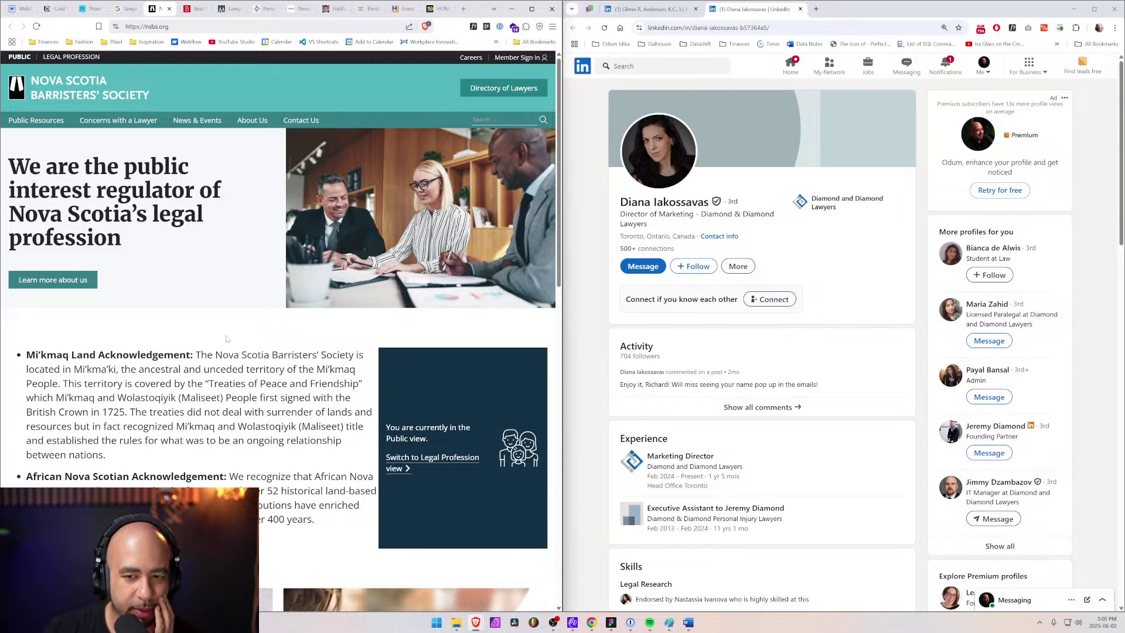
{"action": "left_click", "coordinate": [252, 120]}
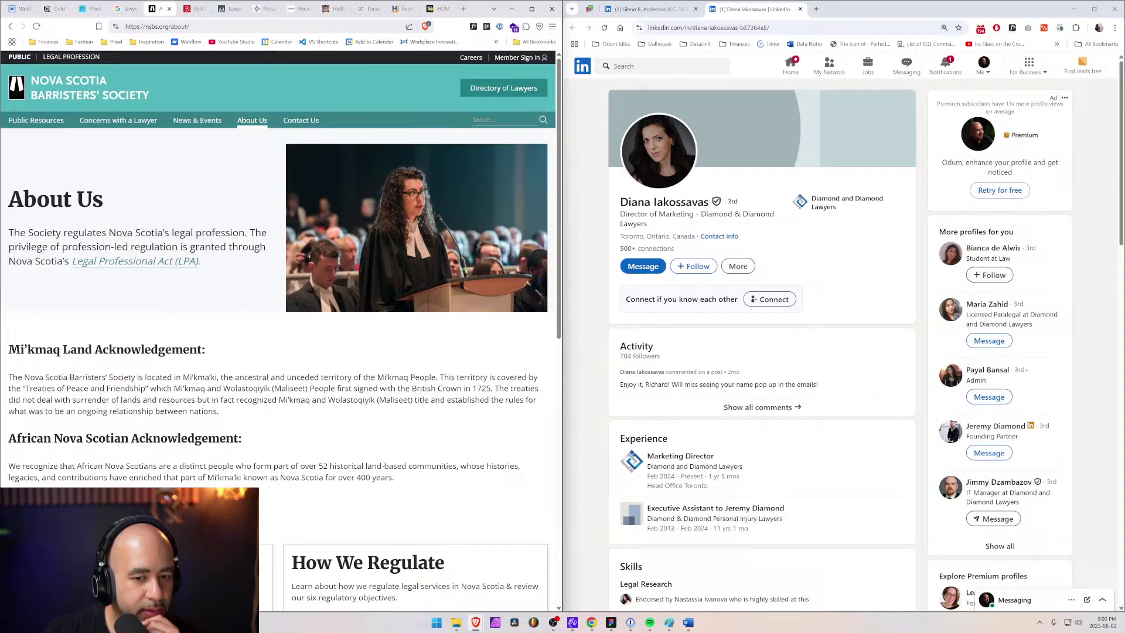
{"action": "scroll", "coordinate": [287, 383], "scroll_direction": "down", "scroll_amount": 8}
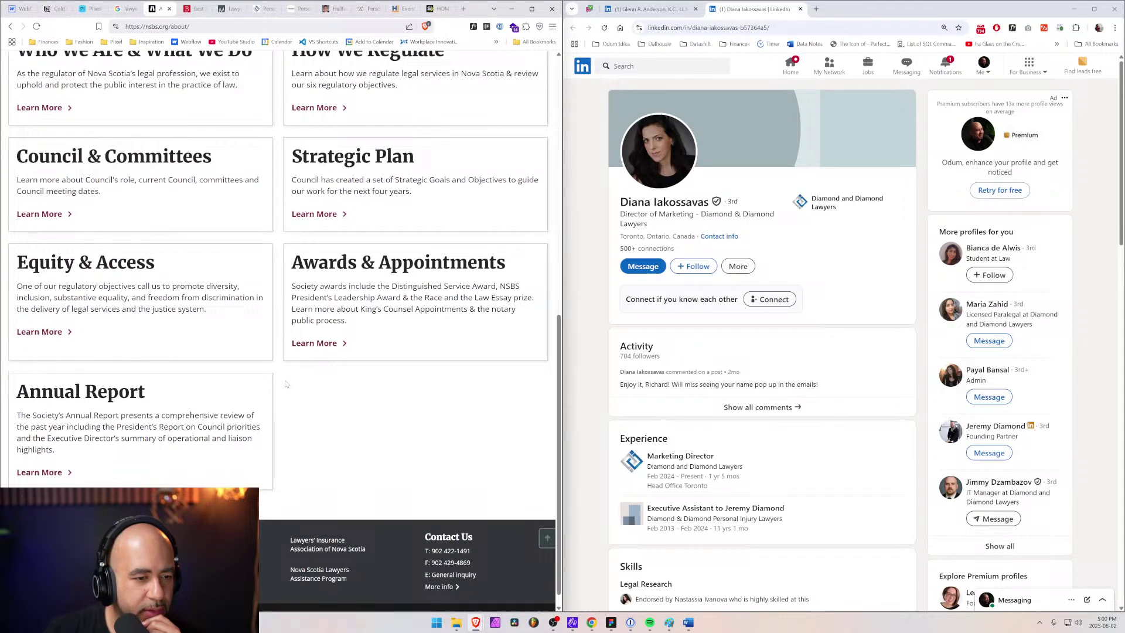
{"action": "scroll", "coordinate": [278, 362], "scroll_direction": "down", "scroll_amount": 1}
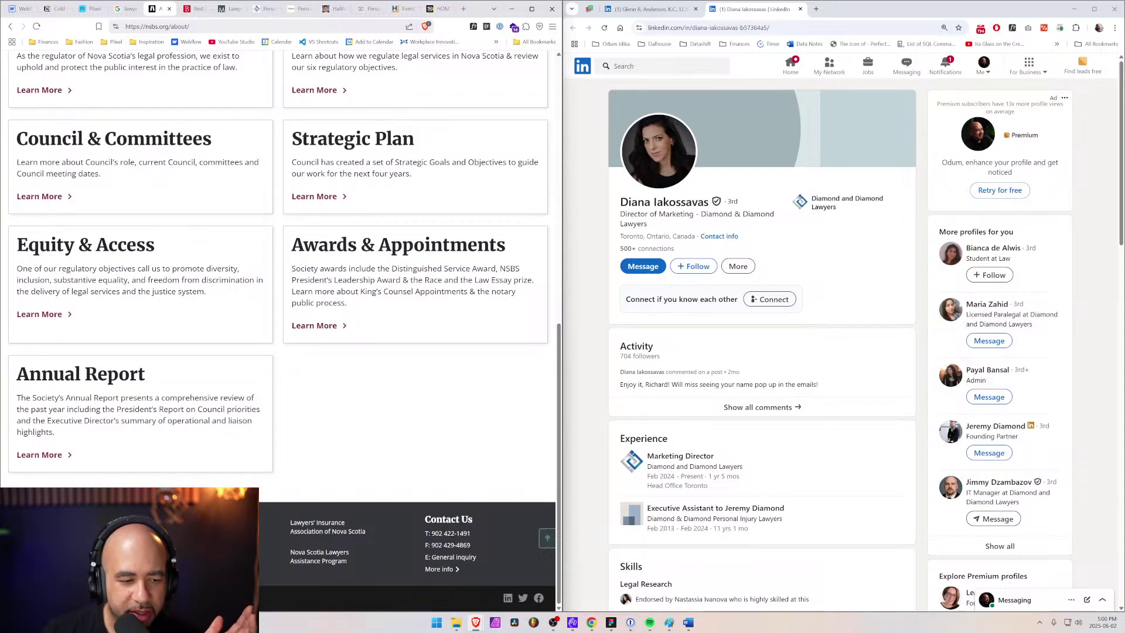
{"action": "key", "text": "Home"}
Check the Directory of Lawyers search form, then go back to About Us
{"action": "mouse_move", "coordinate": [29, 121]}
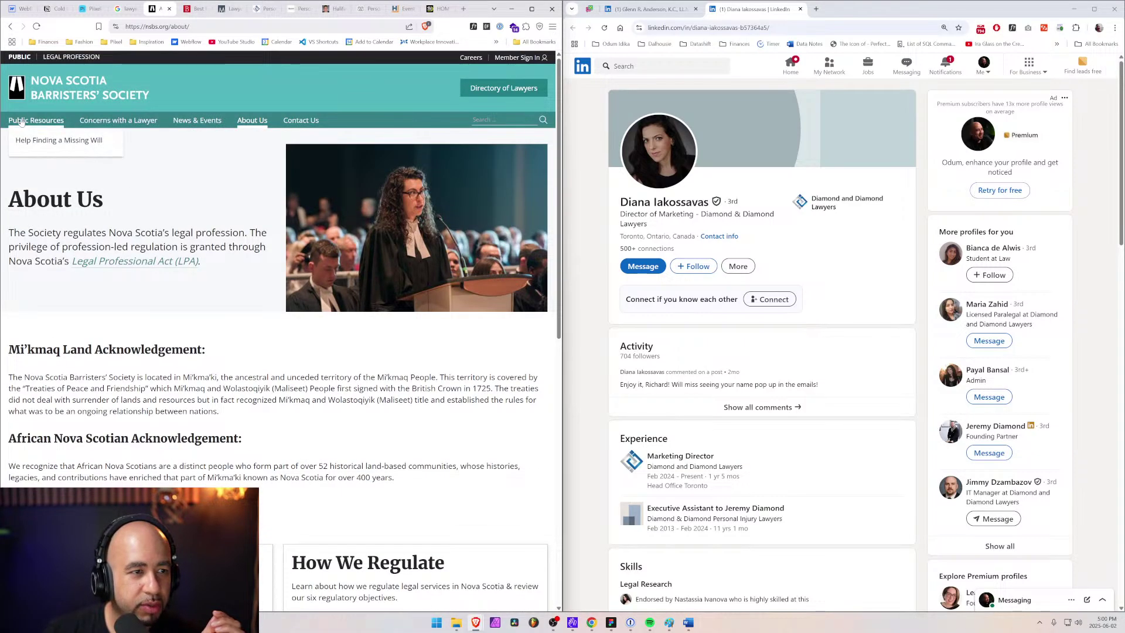
{"action": "mouse_move", "coordinate": [111, 121]}
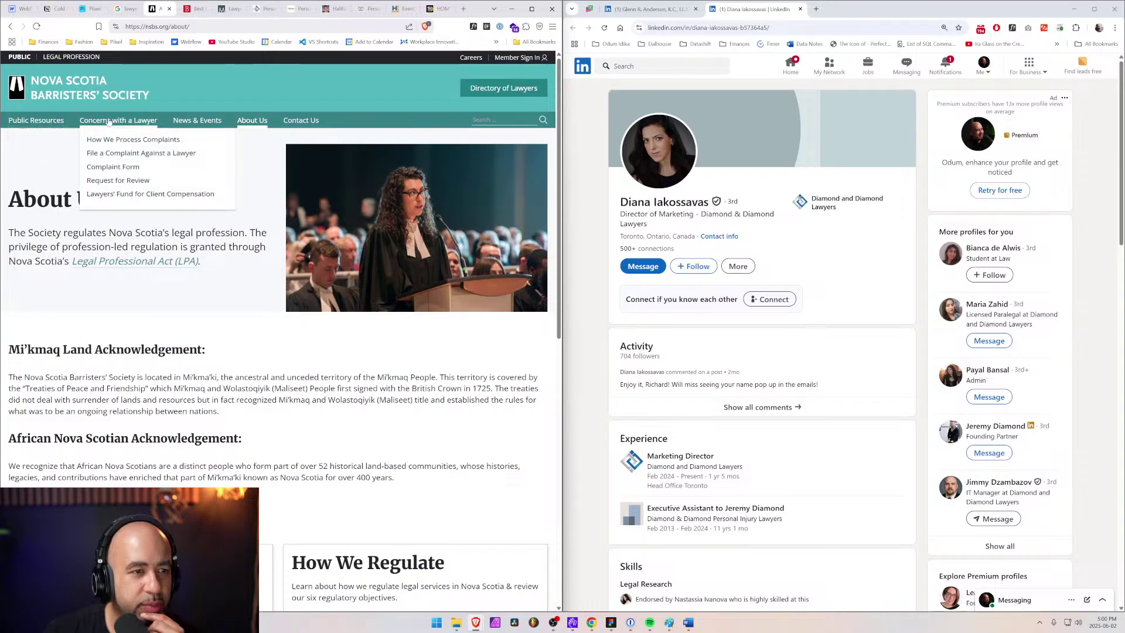
{"action": "mouse_move", "coordinate": [197, 121]}
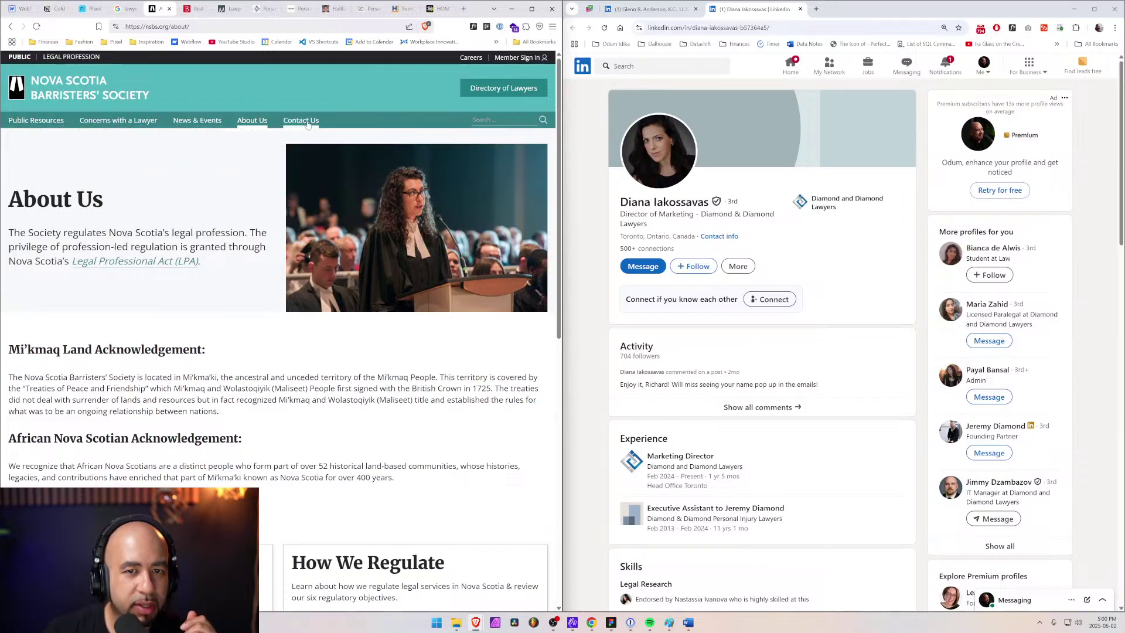
{"action": "left_click", "coordinate": [509, 89]}
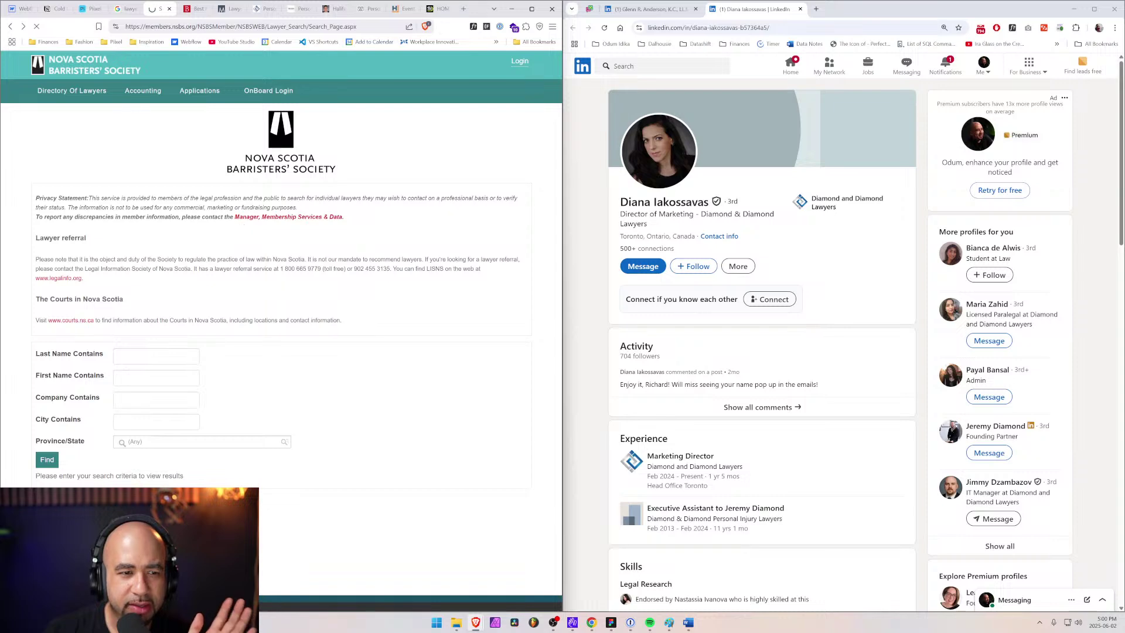
{"action": "key", "text": "alt+Left"}
{"action": "scroll", "coordinate": [278, 328], "scroll_direction": "down", "scroll_amount": 3}
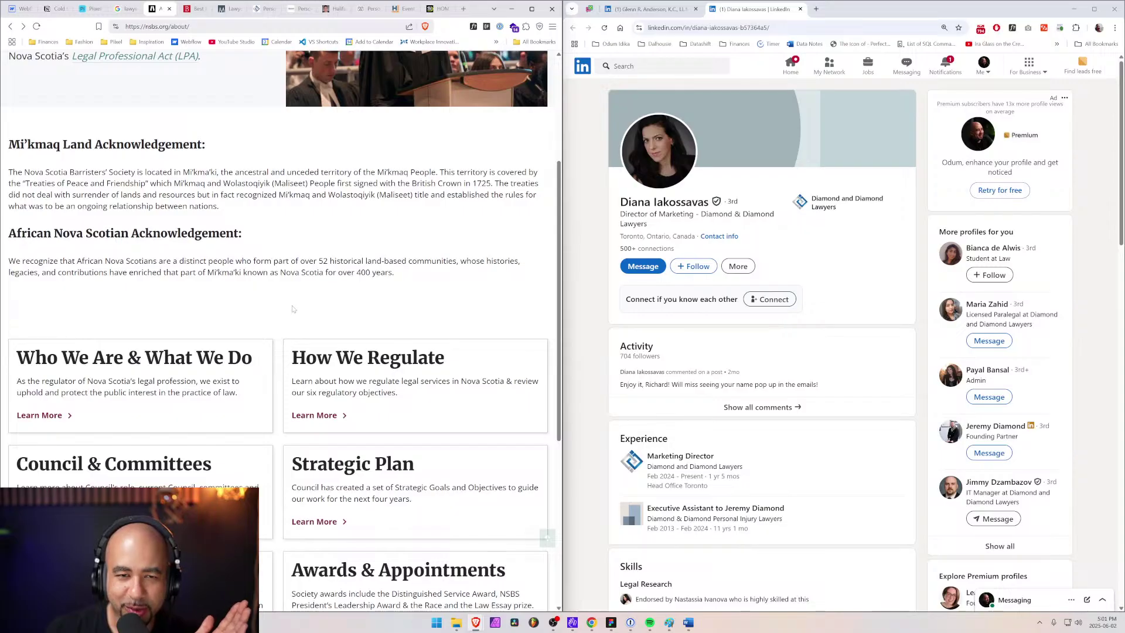
{"action": "scroll", "coordinate": [290, 307], "scroll_direction": "up", "scroll_amount": 3}
{"action": "scroll", "coordinate": [296, 305], "scroll_direction": "down", "scroll_amount": 6}
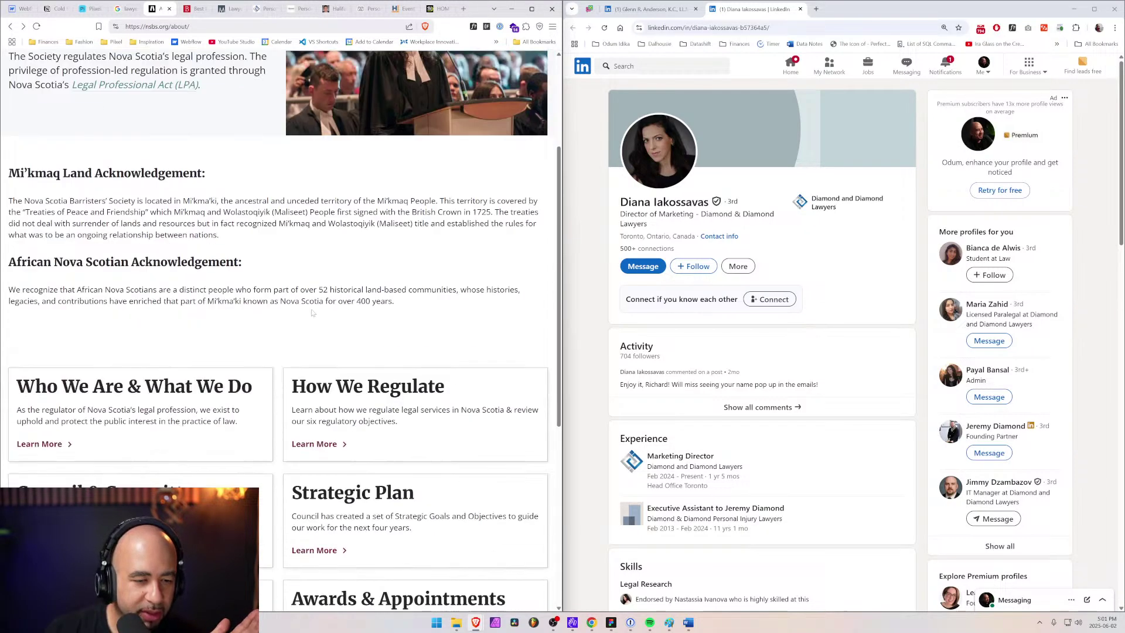
{"action": "scroll", "coordinate": [304, 302], "scroll_direction": "down", "scroll_amount": 2}
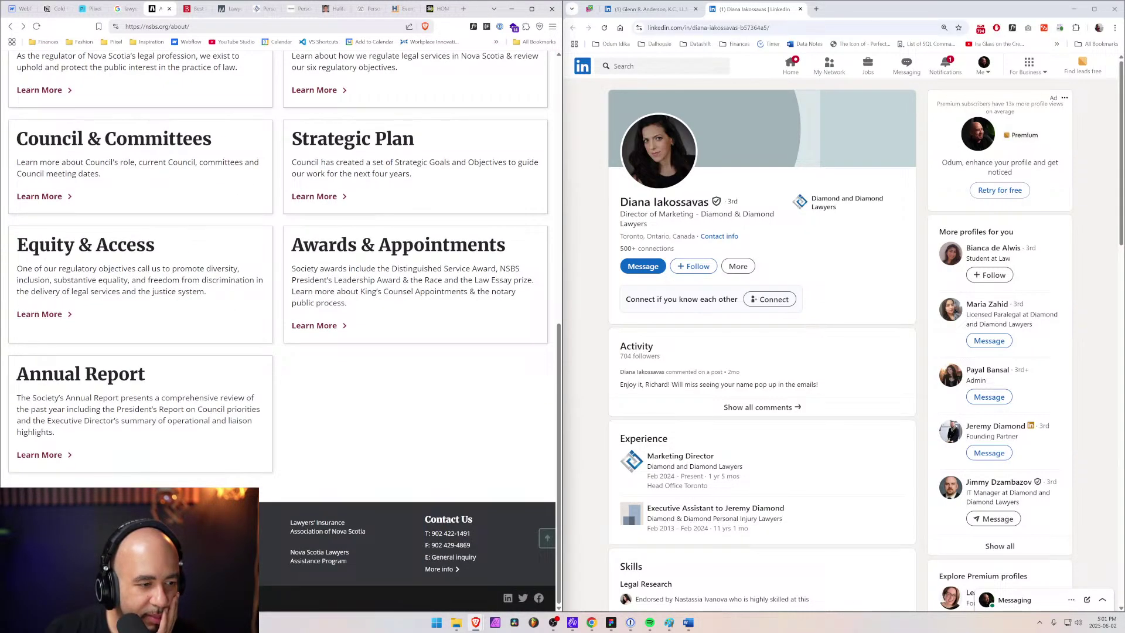
{"action": "scroll", "coordinate": [259, 311], "scroll_direction": "up", "scroll_amount": 10}
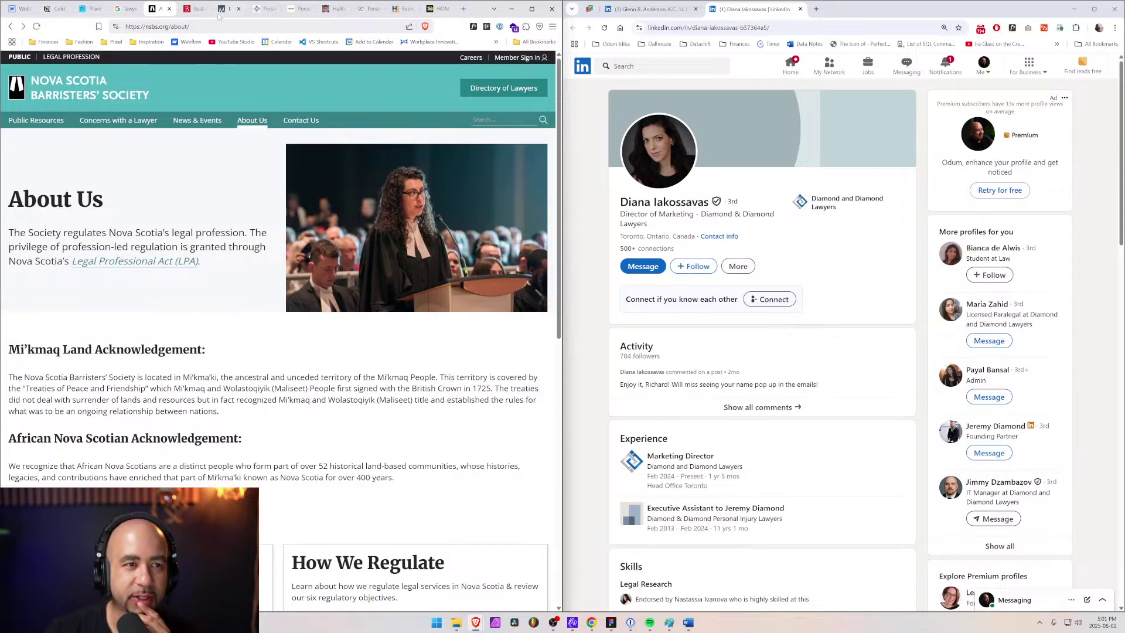
{"action": "left_click", "coordinate": [193, 9]}
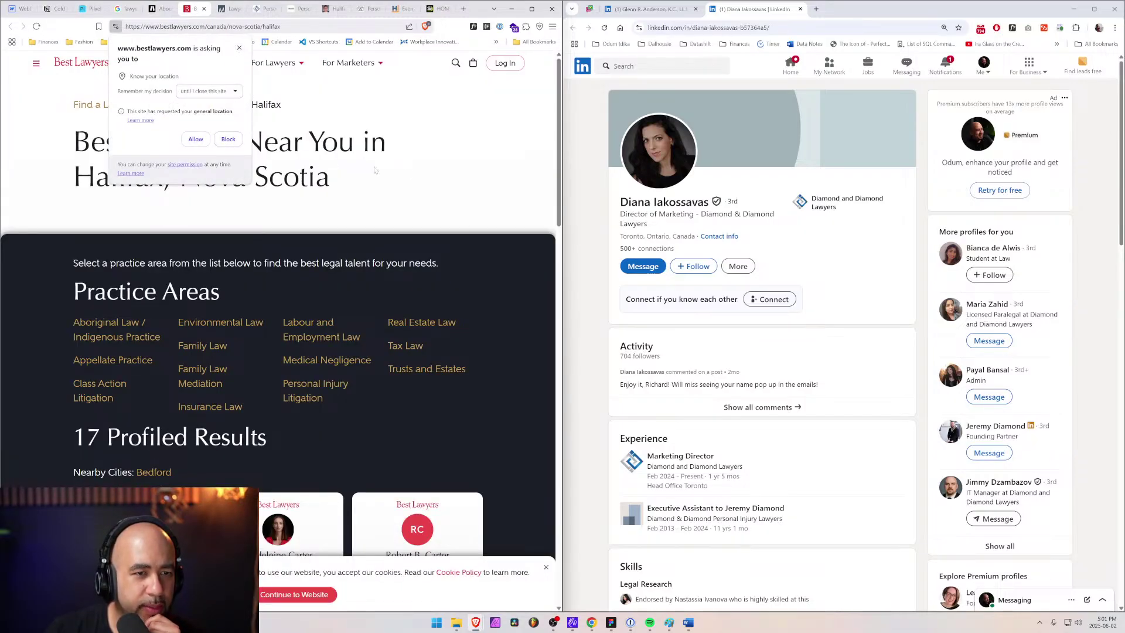
Block the location prompt, browse the 17 Halifax results, and open the Arcus Legal tax lawyer
{"action": "left_click", "coordinate": [229, 139]}
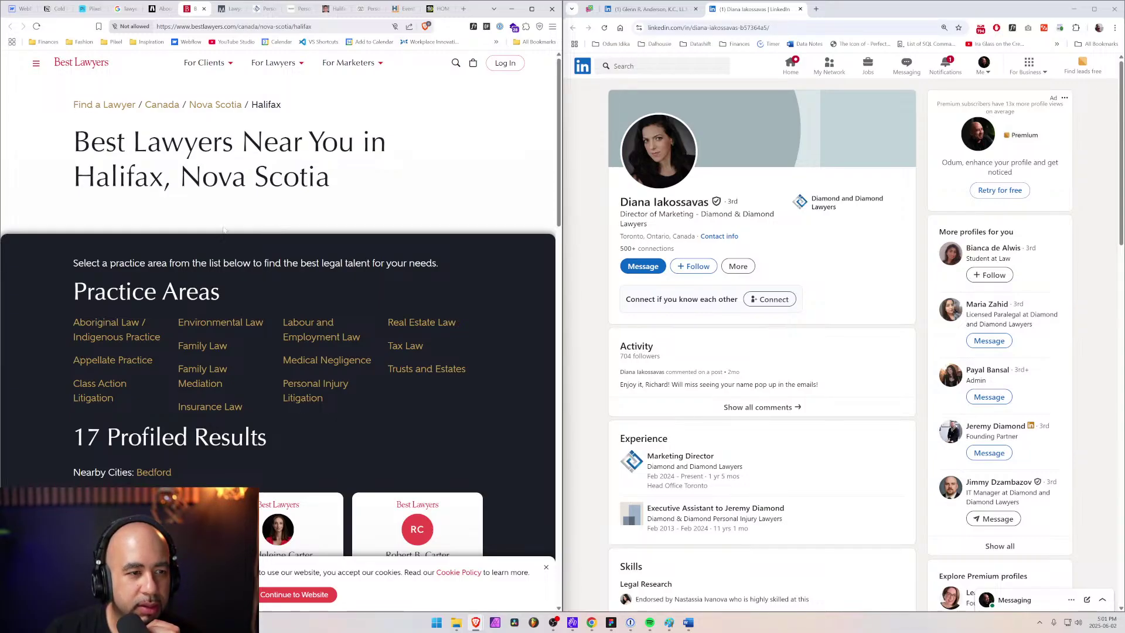
{"action": "scroll", "coordinate": [206, 203], "scroll_direction": "down", "scroll_amount": 6}
{"action": "scroll", "coordinate": [167, 219], "scroll_direction": "up", "scroll_amount": 6}
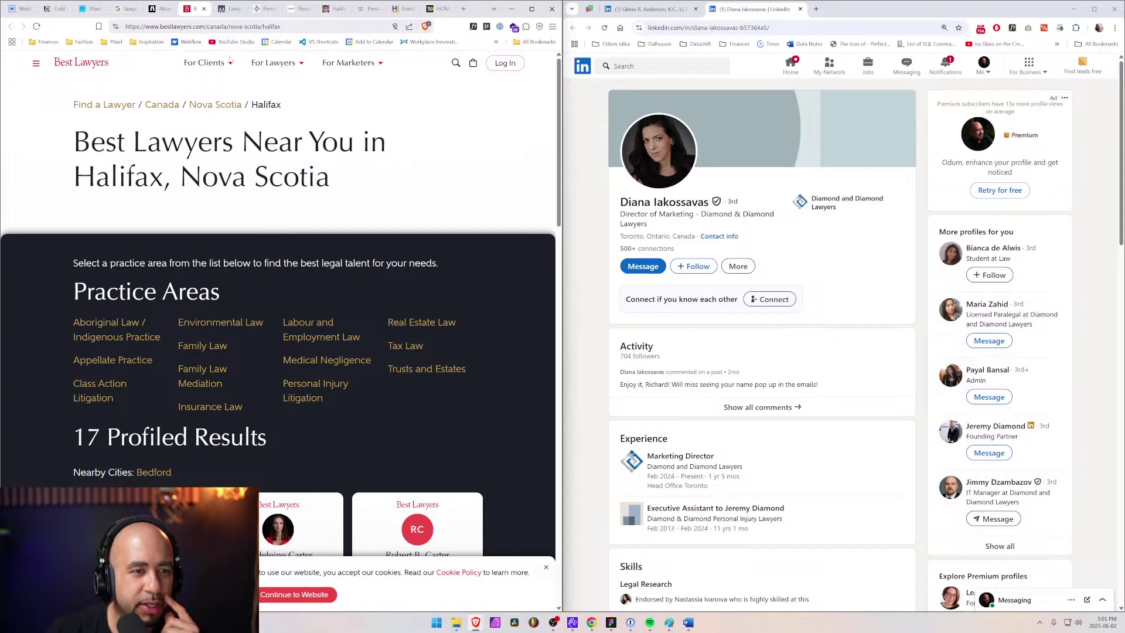
{"action": "scroll", "coordinate": [217, 248], "scroll_direction": "down", "scroll_amount": 5}
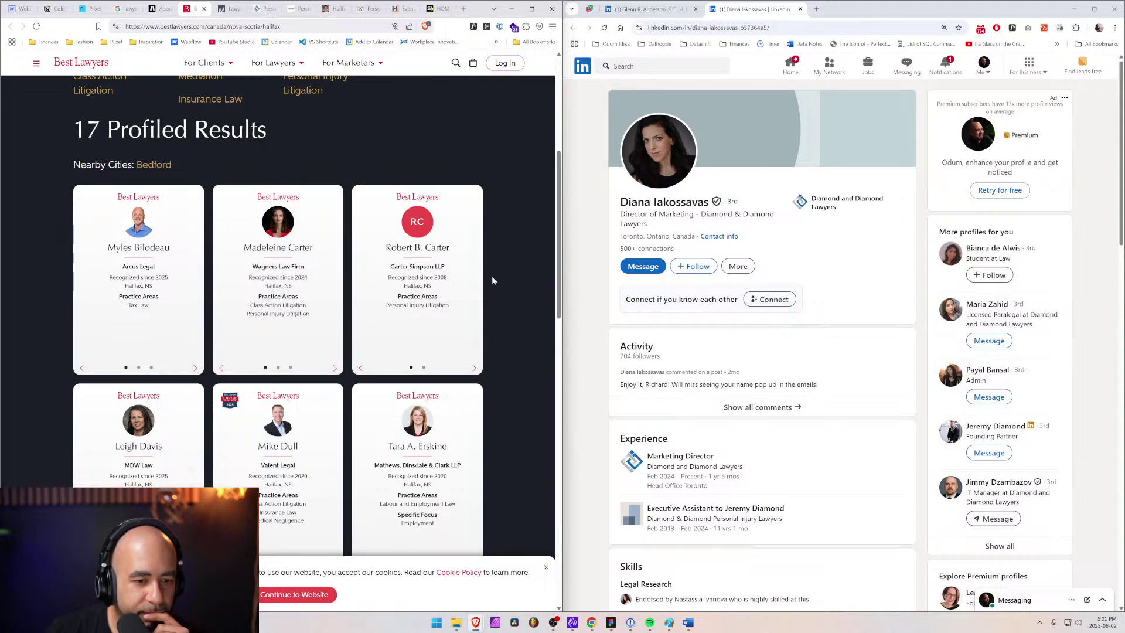
{"action": "scroll", "coordinate": [490, 276], "scroll_direction": "down", "scroll_amount": 3}
{"action": "scroll", "coordinate": [490, 274], "scroll_direction": "down", "scroll_amount": 8}
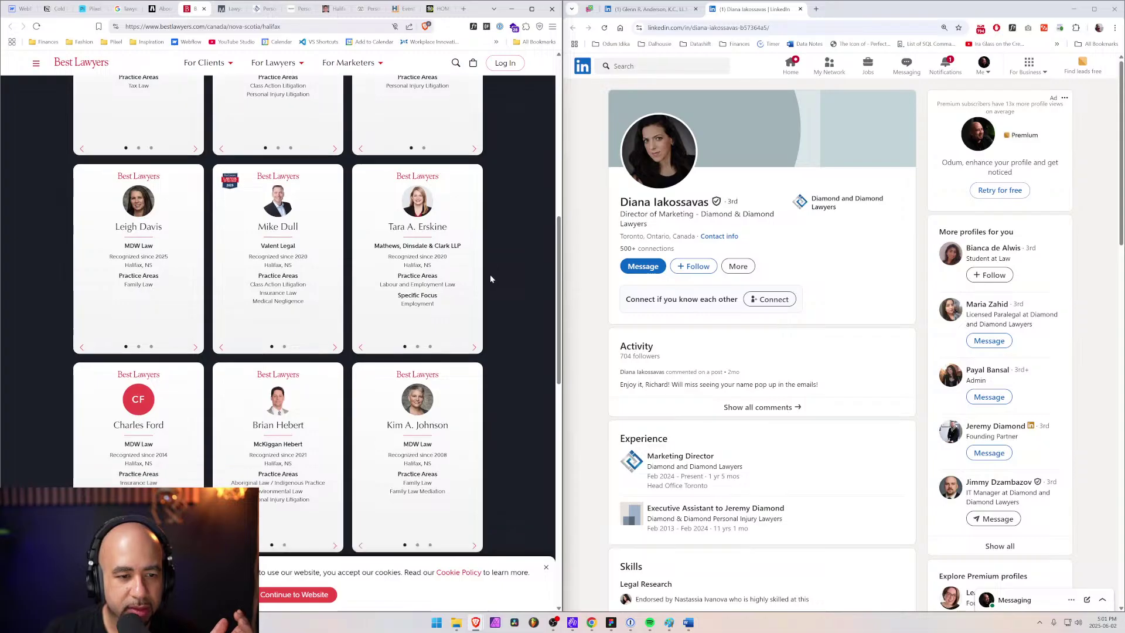
{"action": "scroll", "coordinate": [364, 405], "scroll_direction": "up", "scroll_amount": 7}
{"action": "scroll", "coordinate": [424, 293], "scroll_direction": "up", "scroll_amount": 10}
{"action": "left_click", "coordinate": [136, 420]}
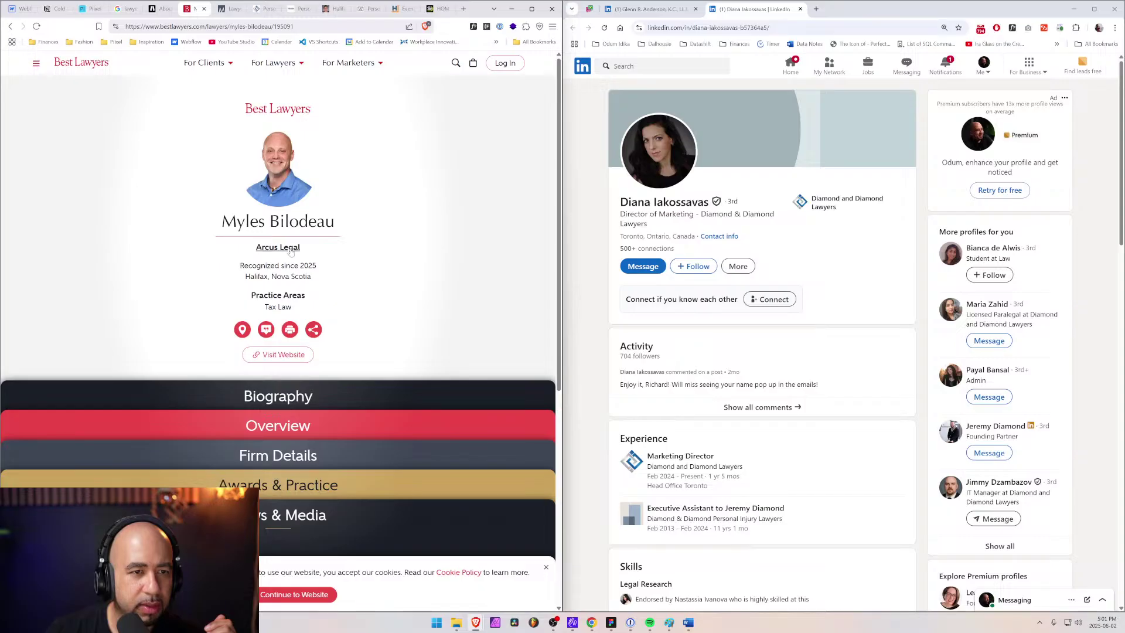
Visit the tax lawyer's Arcus Legal web page from his Best Lawyers profile
{"action": "left_click", "coordinate": [279, 355]}
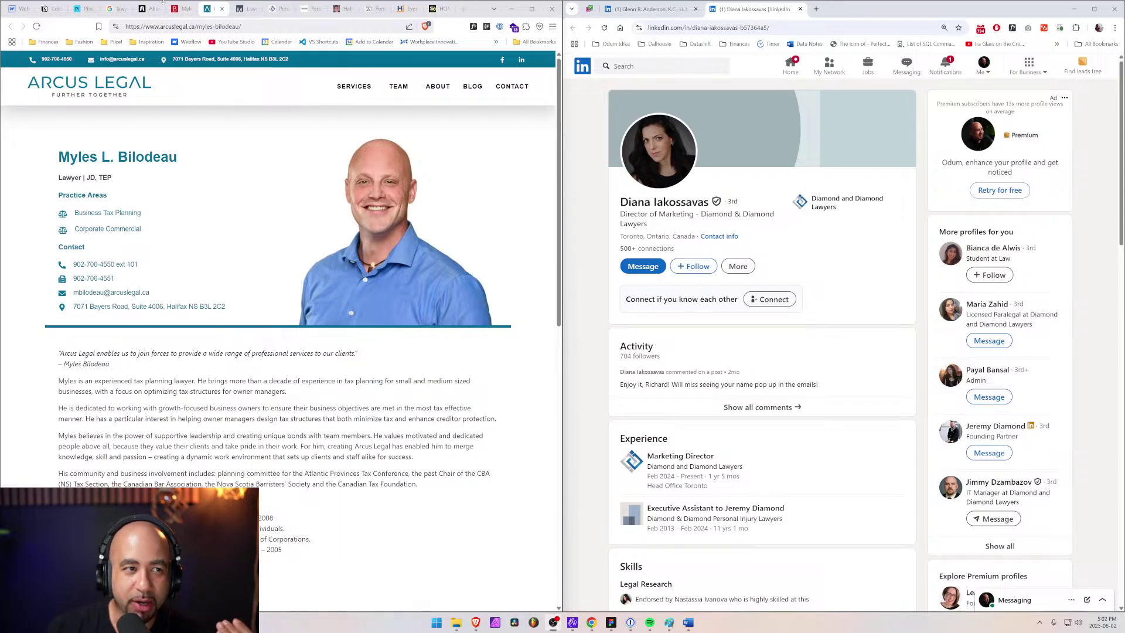
Switch to Notion and open the Cold Email 2 (Studio) template
{"action": "left_click", "coordinate": [50, 8]}
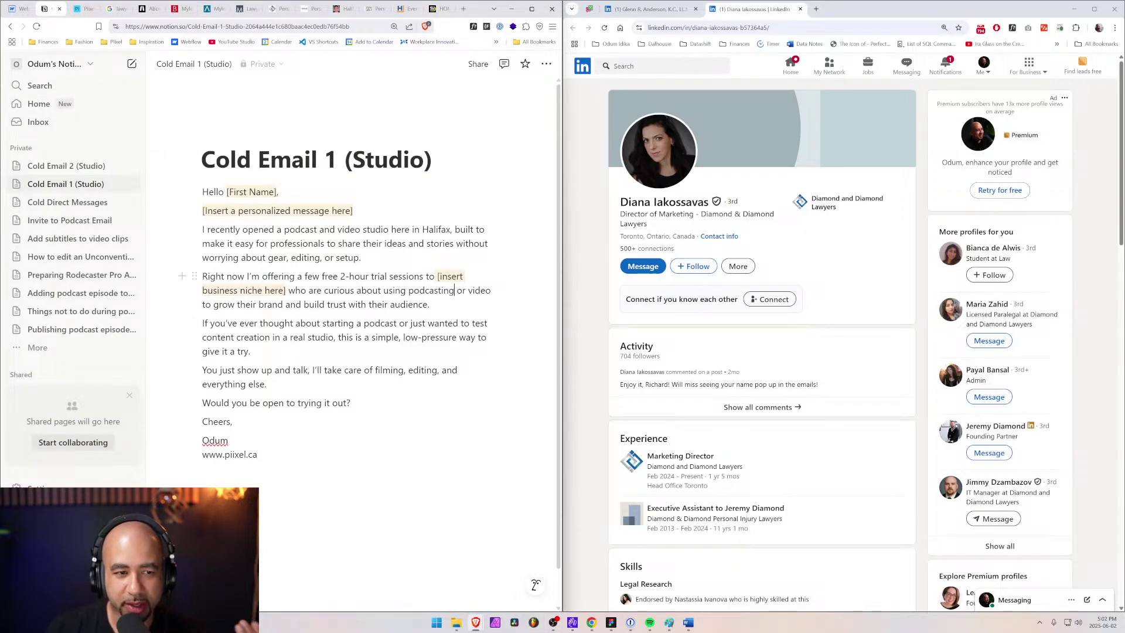
{"action": "left_click", "coordinate": [70, 167]}
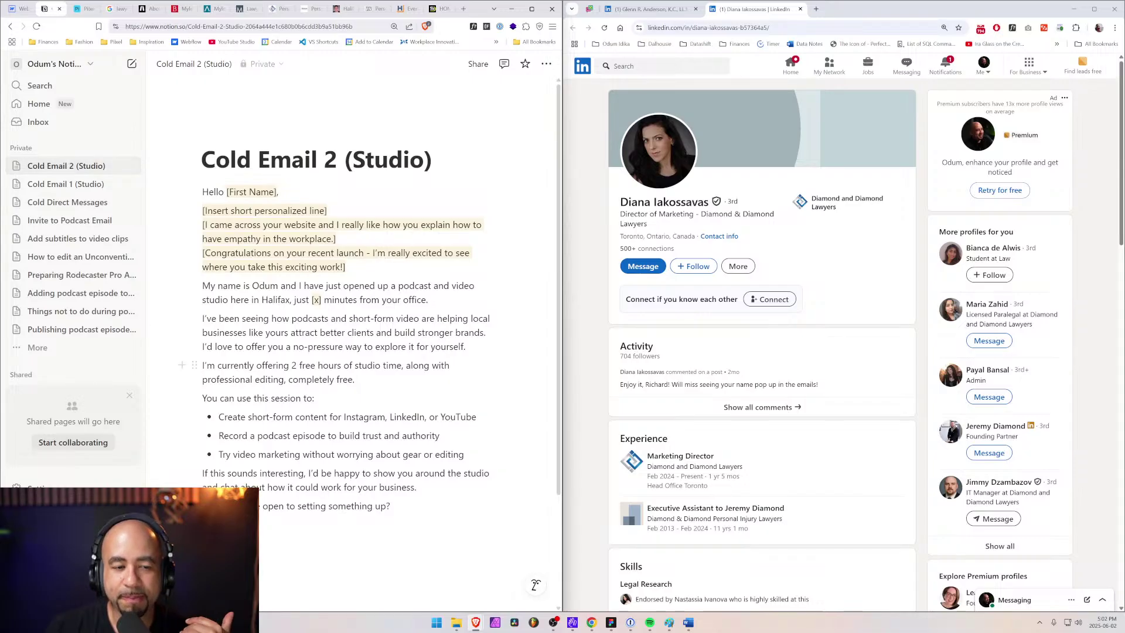
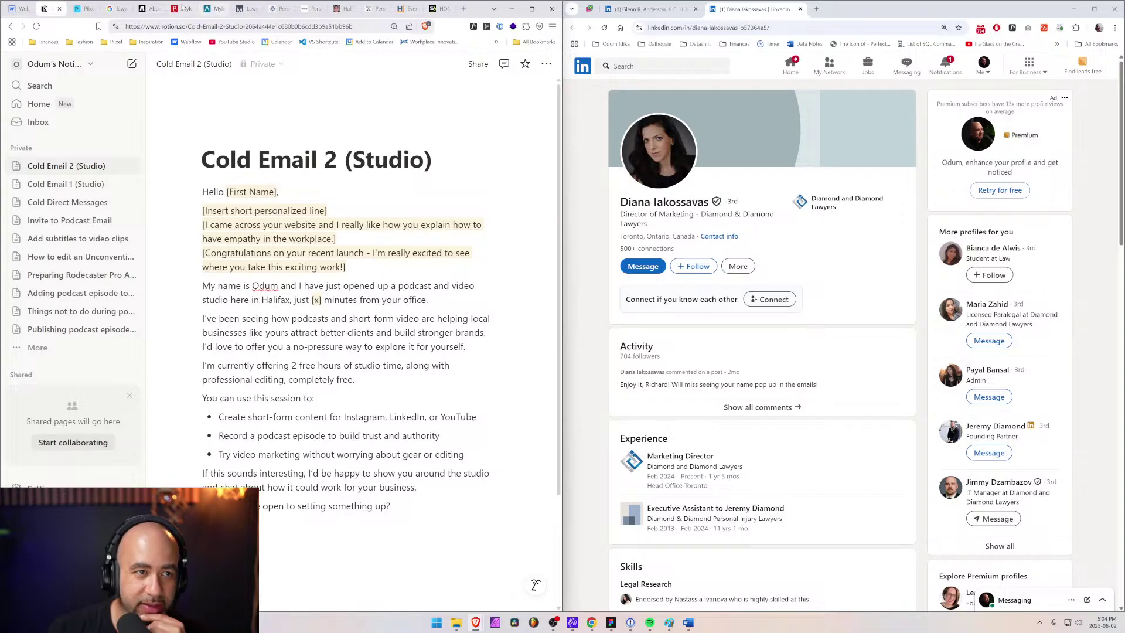
Review the Barristers' Society About Us, Best Lawyers profile and Arcus Legal lawyer tabs
{"action": "left_click", "coordinate": [146, 8]}
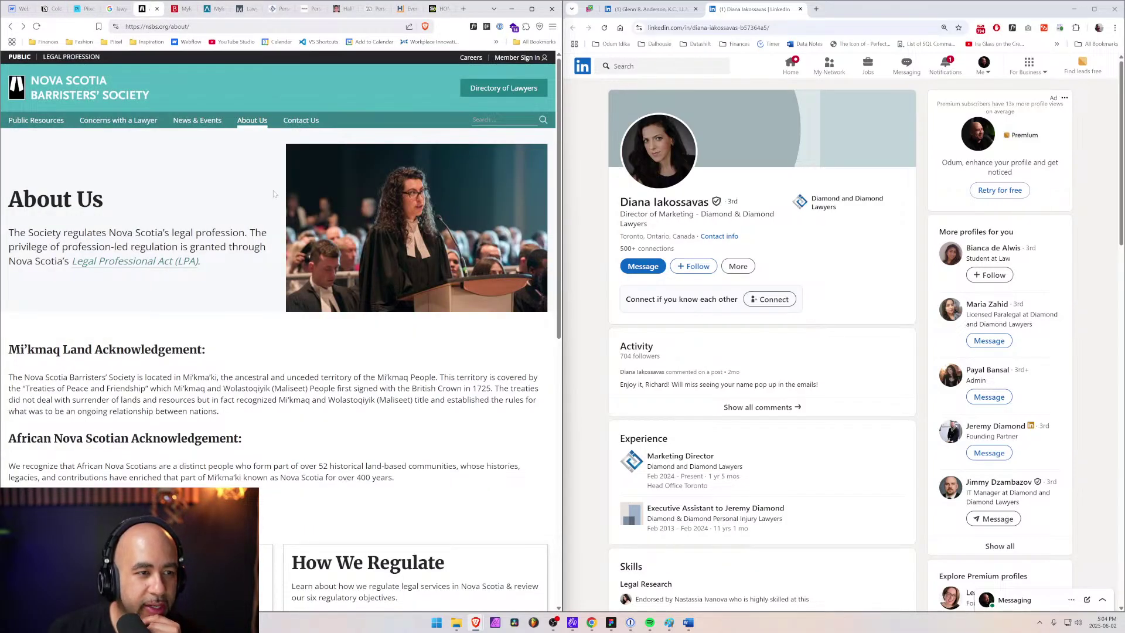
{"action": "left_click", "coordinate": [179, 9]}
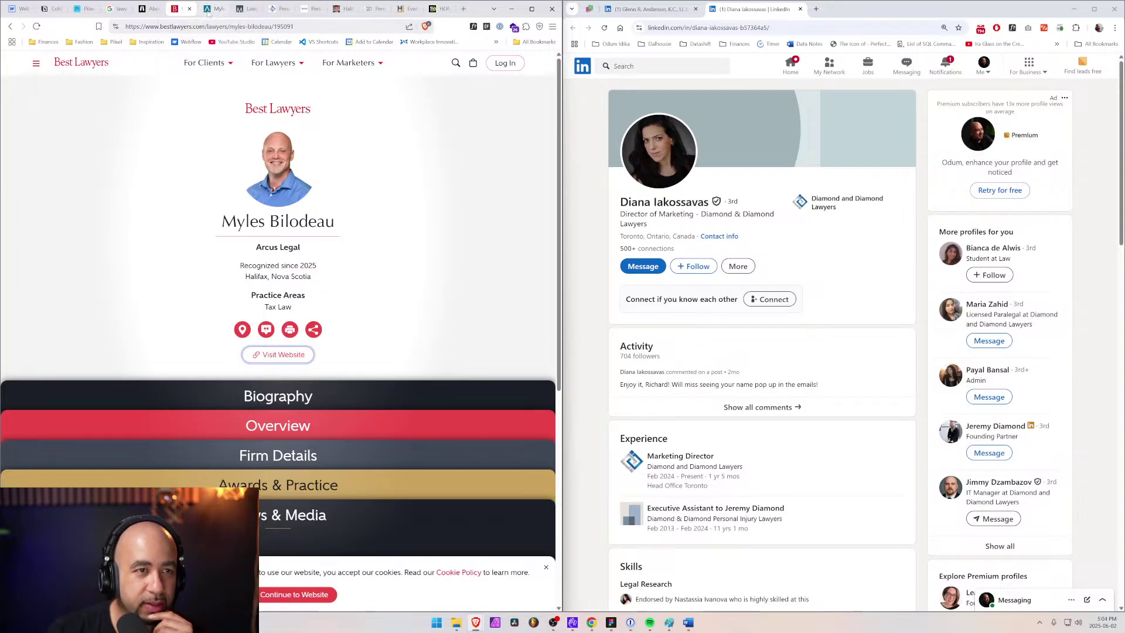
{"action": "key", "text": "ctrl+Tab"}
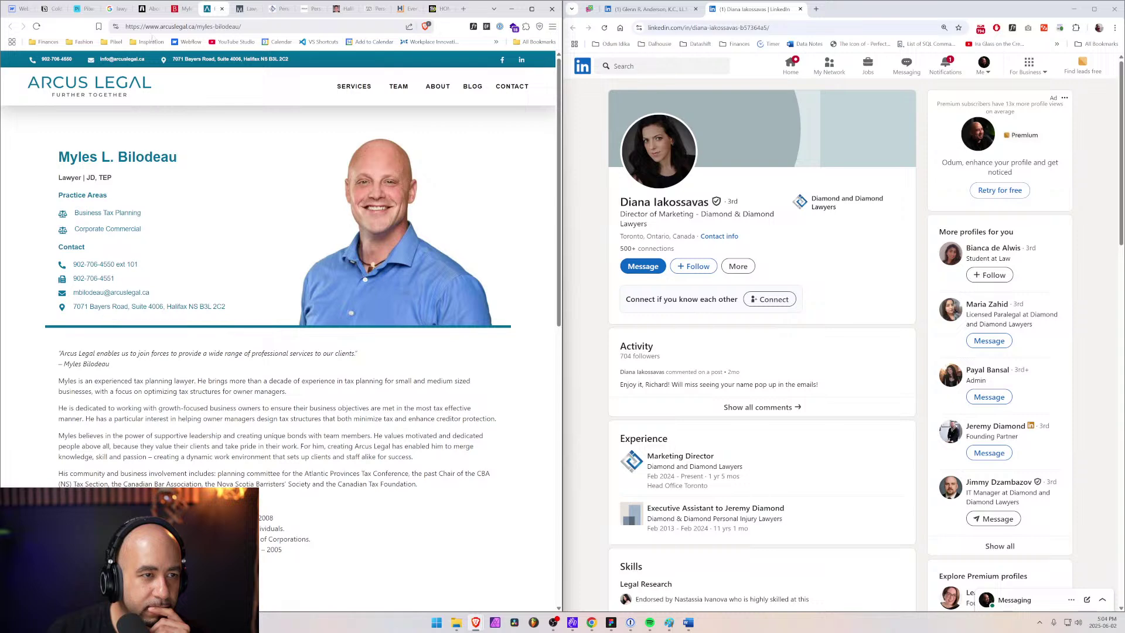
Go to the Arcus Legal home page and scroll through its team and contact sections
{"action": "left_click", "coordinate": [101, 89]}
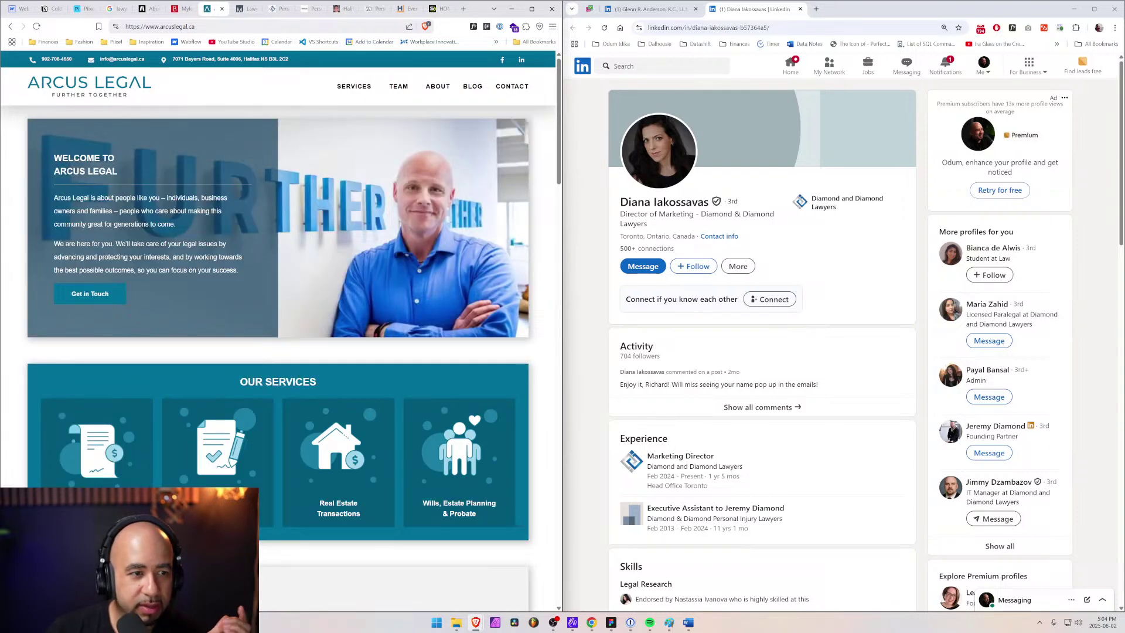
{"action": "scroll", "coordinate": [153, 276], "scroll_direction": "down", "scroll_amount": 10}
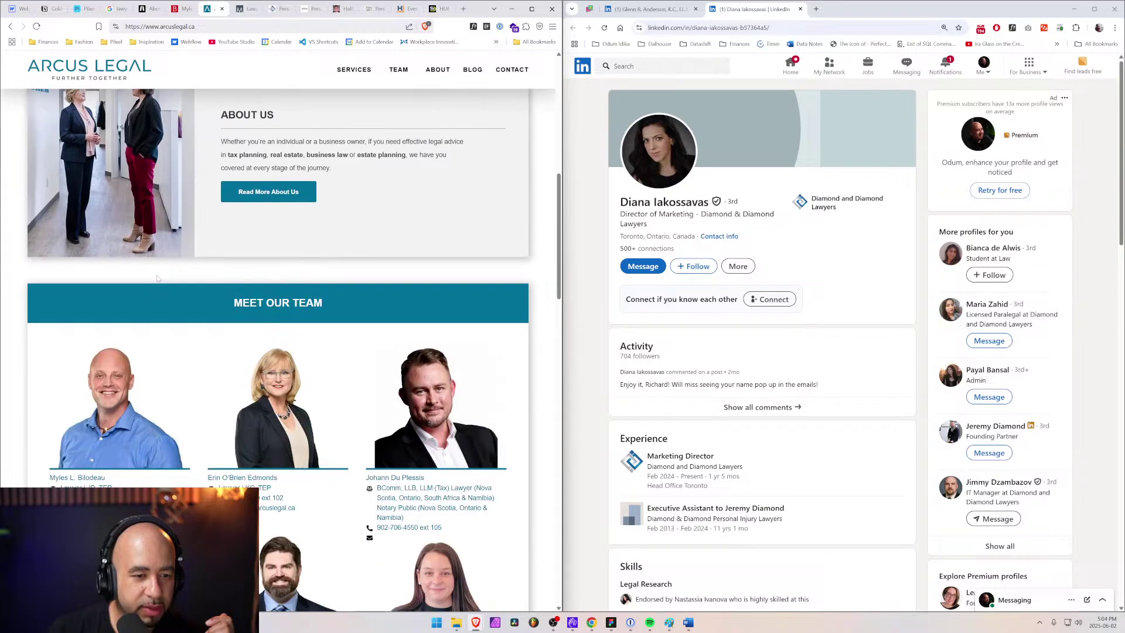
{"action": "scroll", "coordinate": [242, 321], "scroll_direction": "down", "scroll_amount": 4}
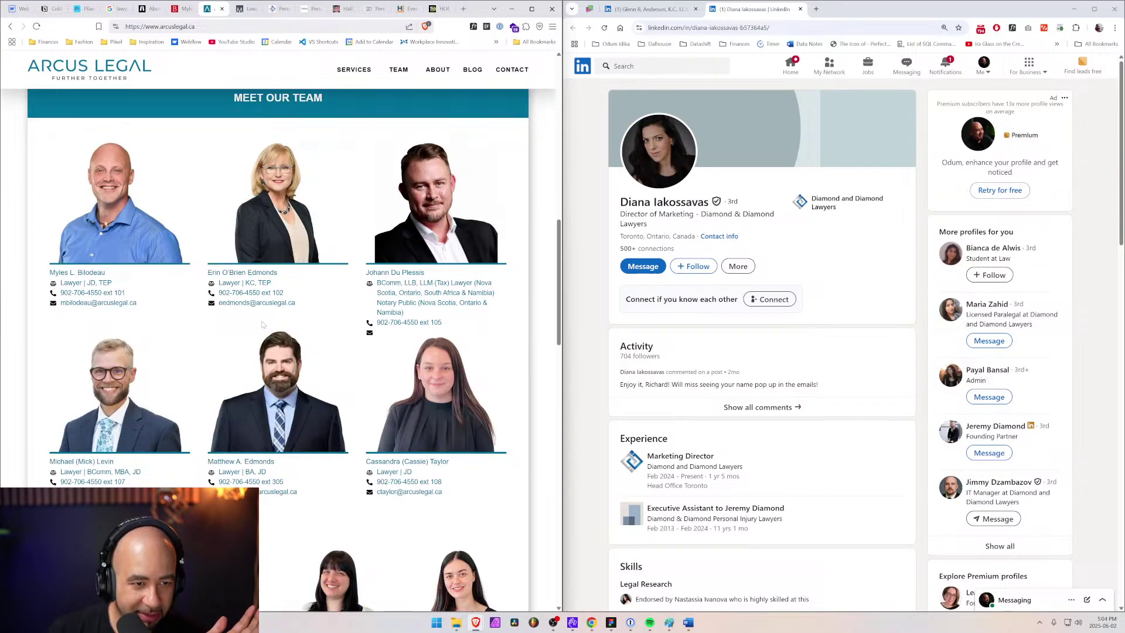
{"action": "scroll", "coordinate": [264, 324], "scroll_direction": "down", "scroll_amount": 10}
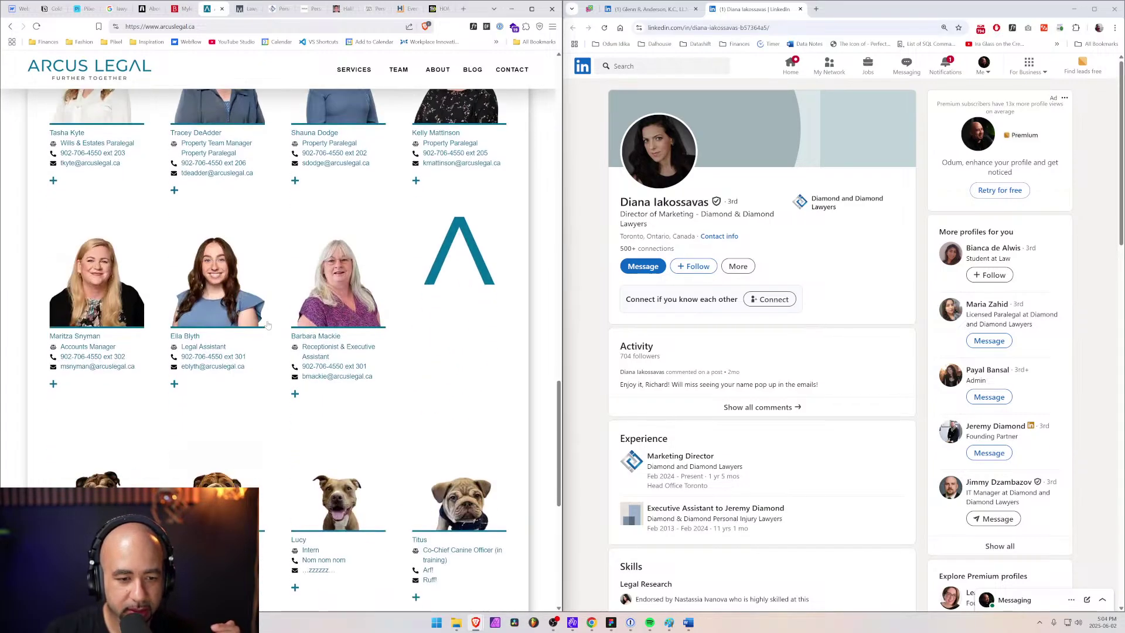
{"action": "scroll", "coordinate": [267, 324], "scroll_direction": "down", "scroll_amount": 6}
{"action": "scroll", "coordinate": [268, 324], "scroll_direction": "down", "scroll_amount": 2}
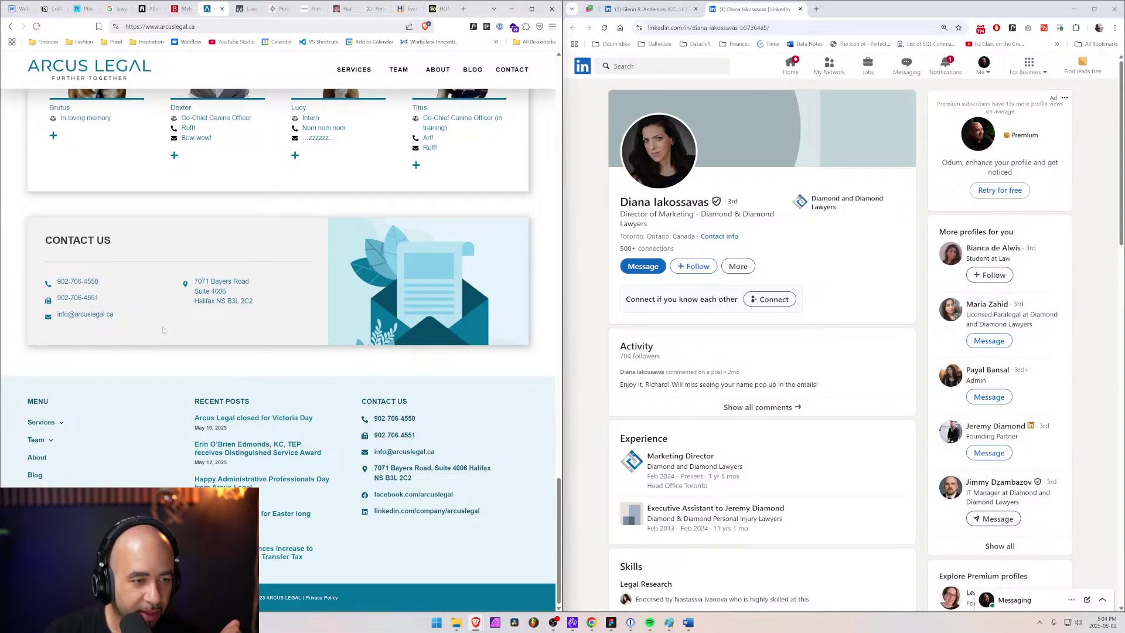
{"action": "scroll", "coordinate": [281, 328], "scroll_direction": "up", "scroll_amount": 20}
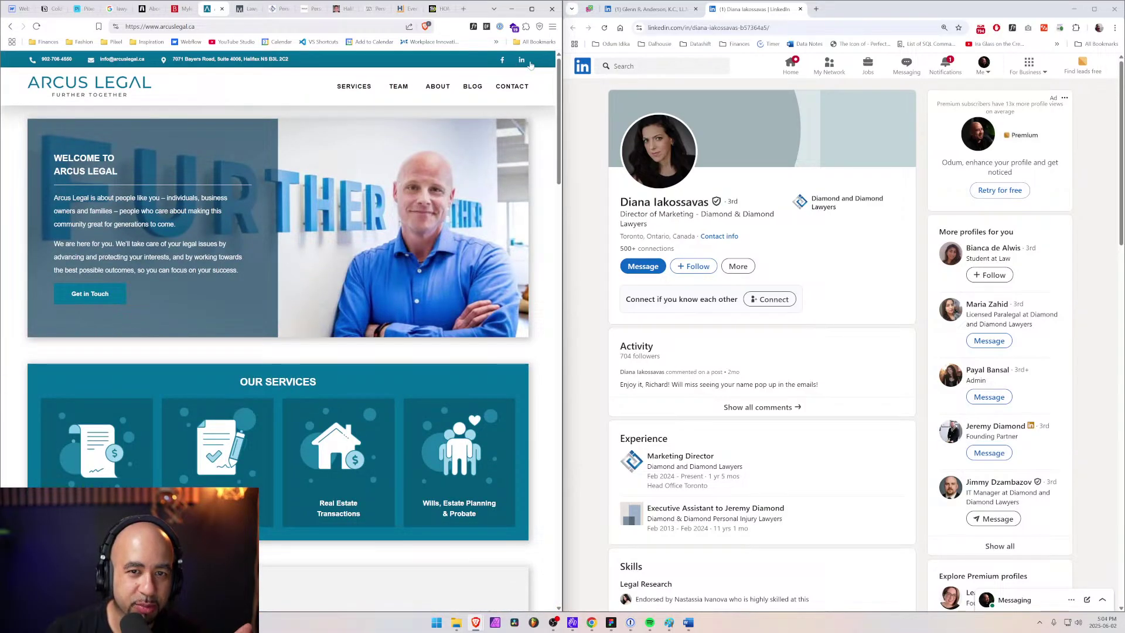
Load the Arcus Legal LinkedIn company page in the signed-in window instead of the personal profile
{"action": "left_click", "coordinate": [522, 59]}
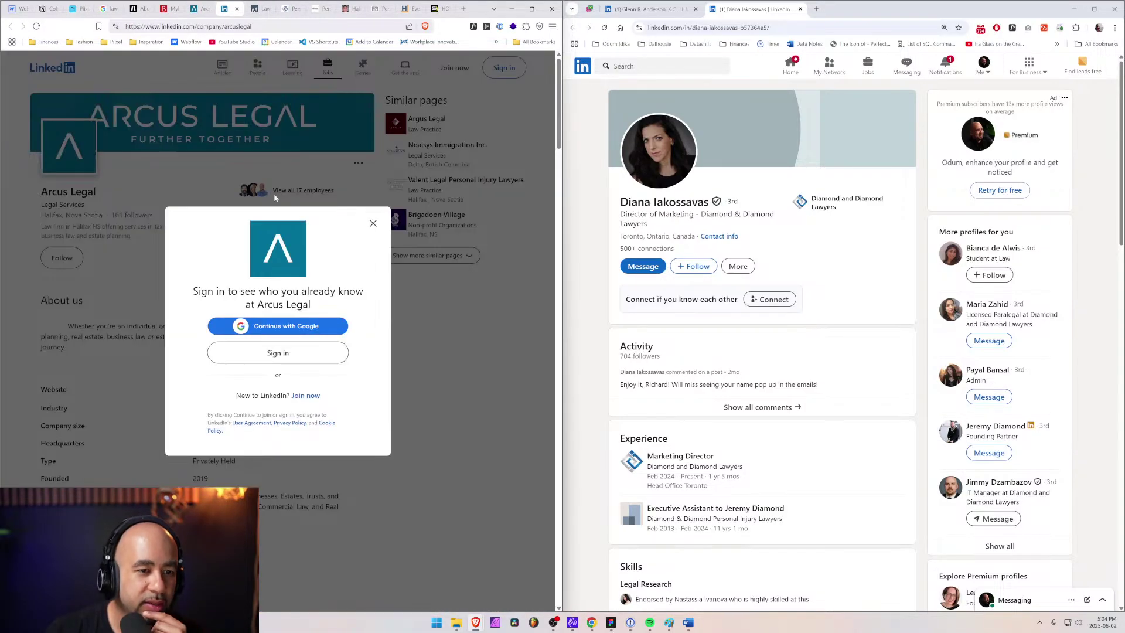
{"action": "left_click", "coordinate": [372, 226]}
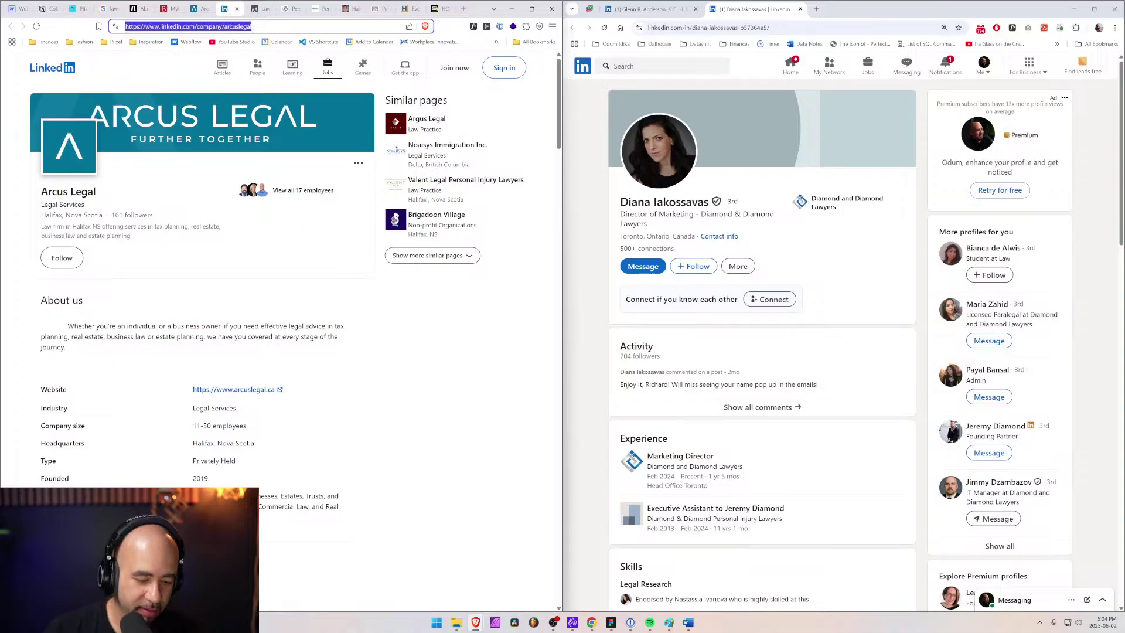
{"action": "left_click", "coordinate": [713, 29]}
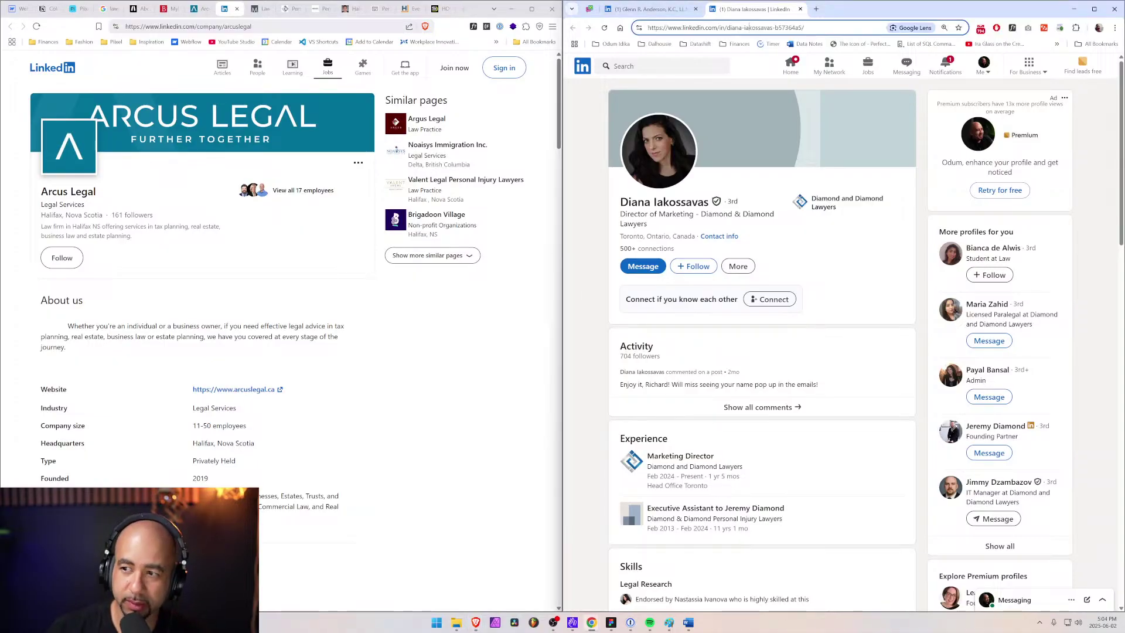
{"action": "type", "text": "https://www.linkedin.com/company/arcuslegal"}
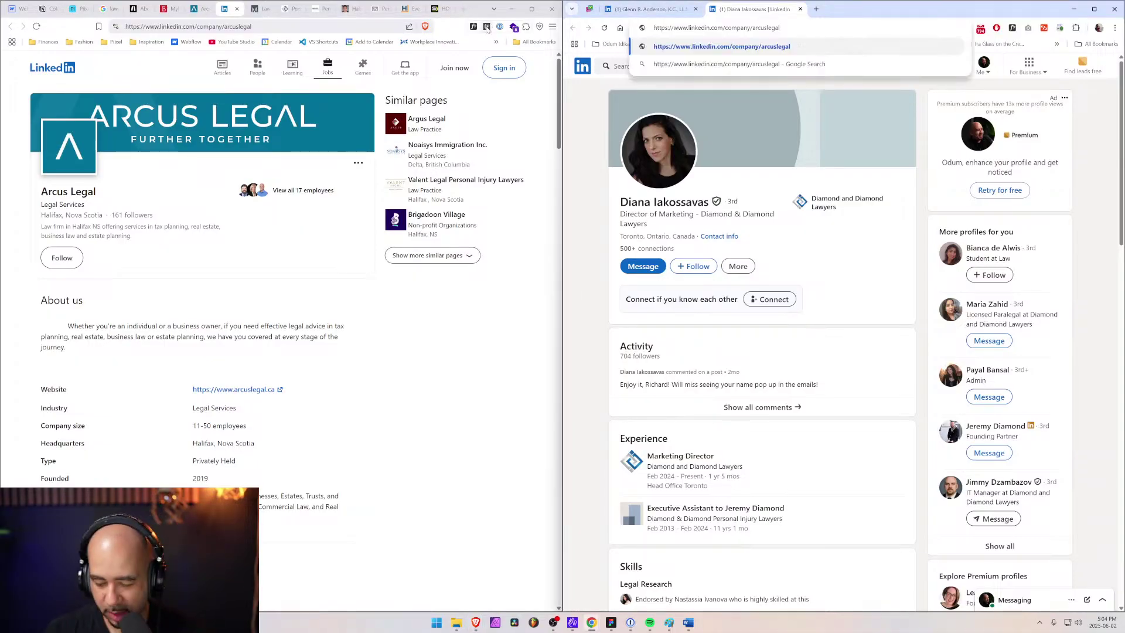
{"action": "key", "text": "Return"}
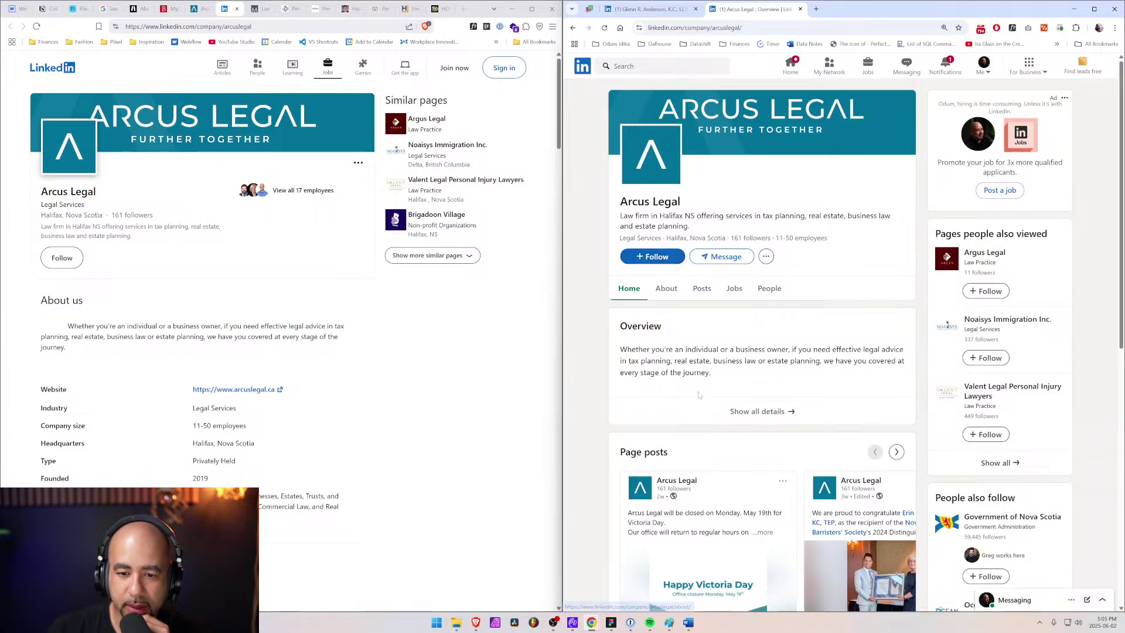
{"action": "scroll", "coordinate": [700, 401], "scroll_direction": "down", "scroll_amount": 3}
{"action": "scroll", "coordinate": [735, 340], "scroll_direction": "up", "scroll_amount": 3}
Add a sixth record to the Prospects grid with Business Name 'Arcus Legal'
{"action": "left_click", "coordinate": [79, 9]}
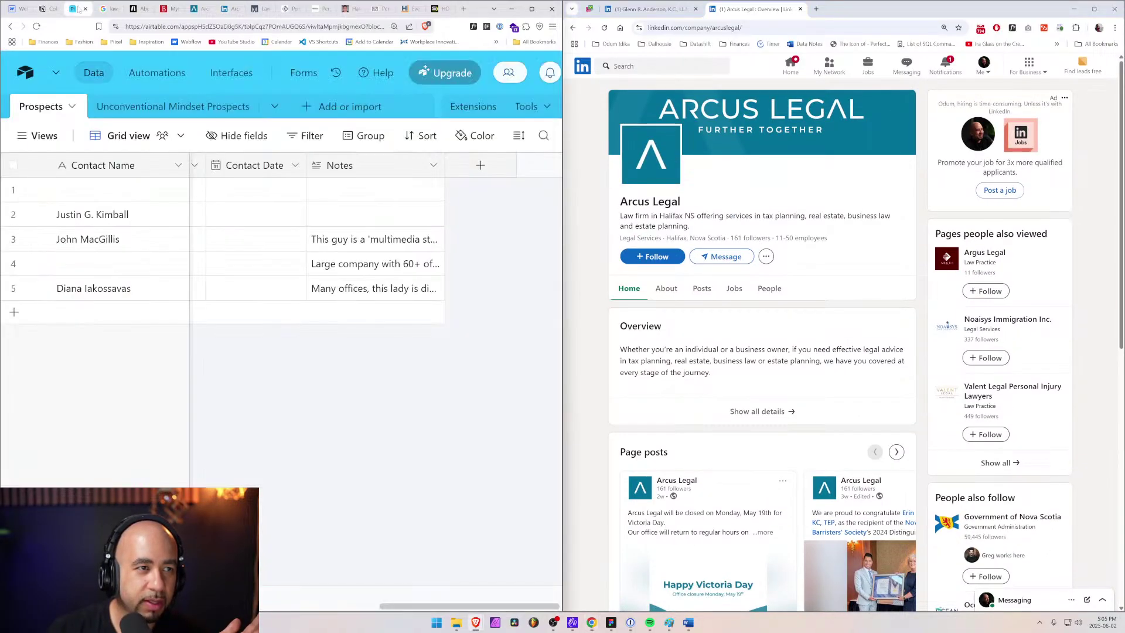
{"action": "left_click", "coordinate": [99, 306]}
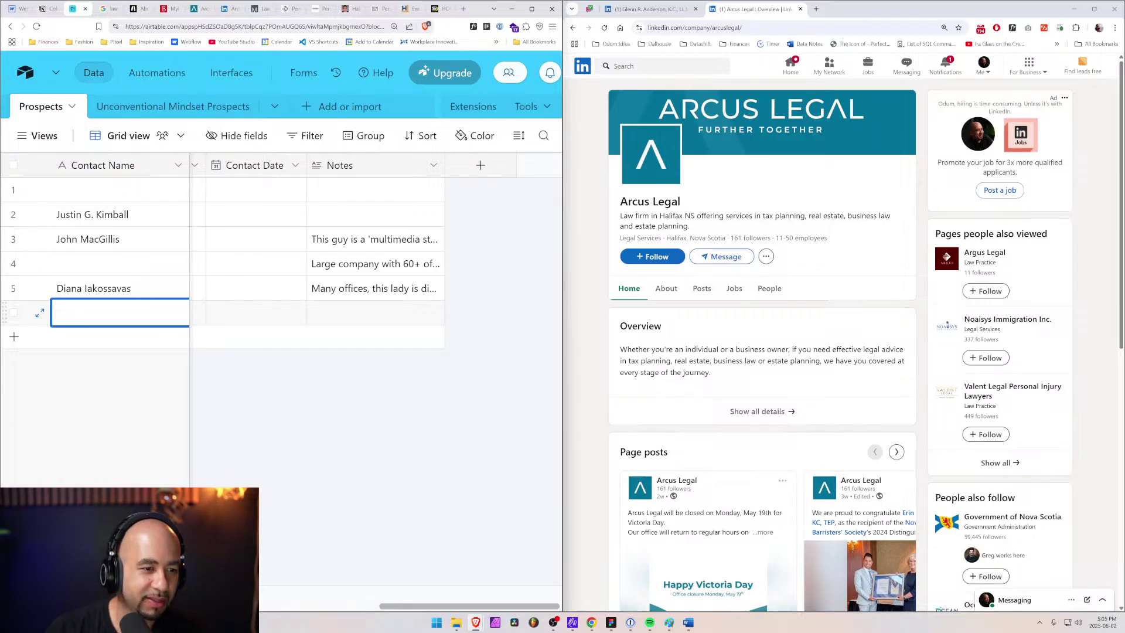
{"action": "left_click", "coordinate": [195, 326]}
{"action": "scroll", "coordinate": [196, 326], "scroll_direction": "left", "scroll_amount": 10}
{"action": "left_click", "coordinate": [221, 307]}
{"action": "key", "text": "Return"}
{"action": "type", "text": "Ar"}
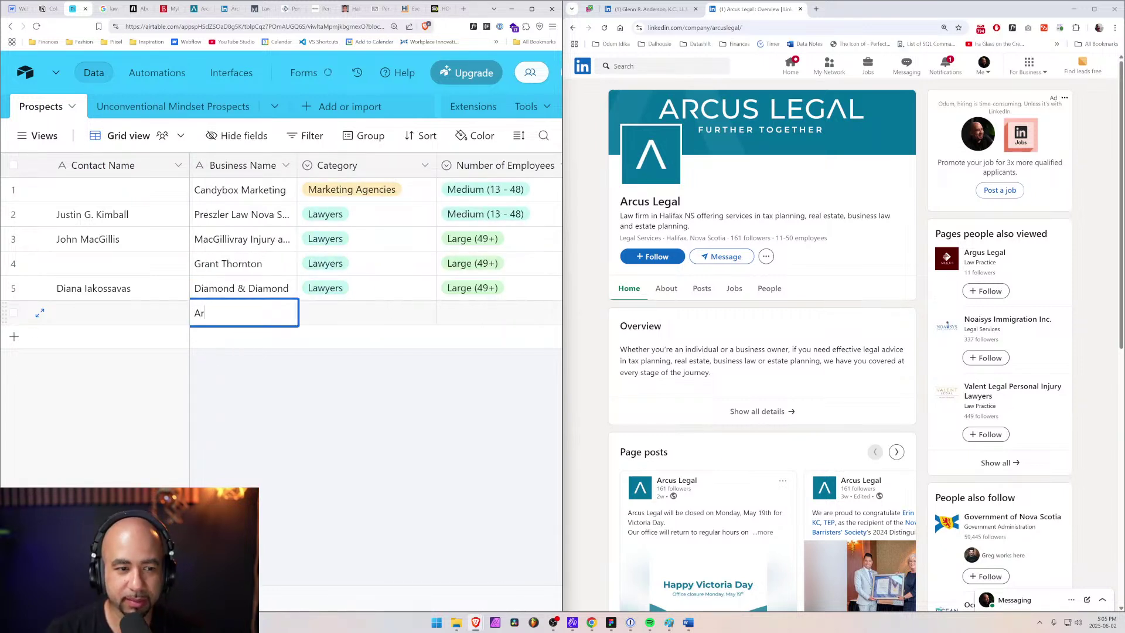
{"action": "type", "text": "cus Legal"}
{"action": "key", "text": "Tab"}
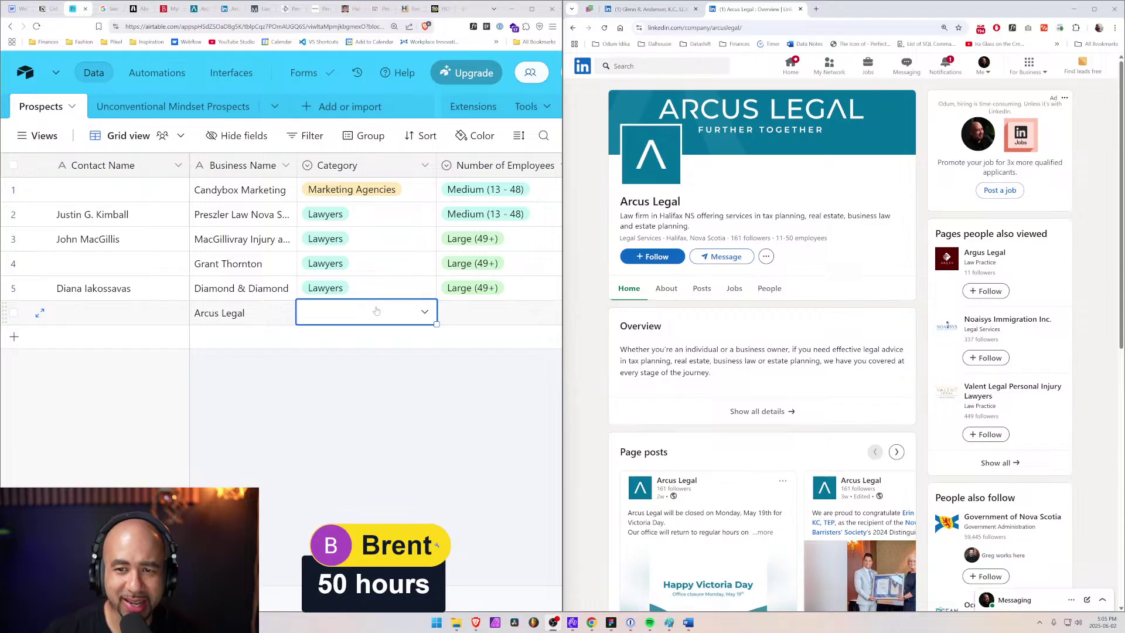
{"action": "left_click", "coordinate": [93, 314]}
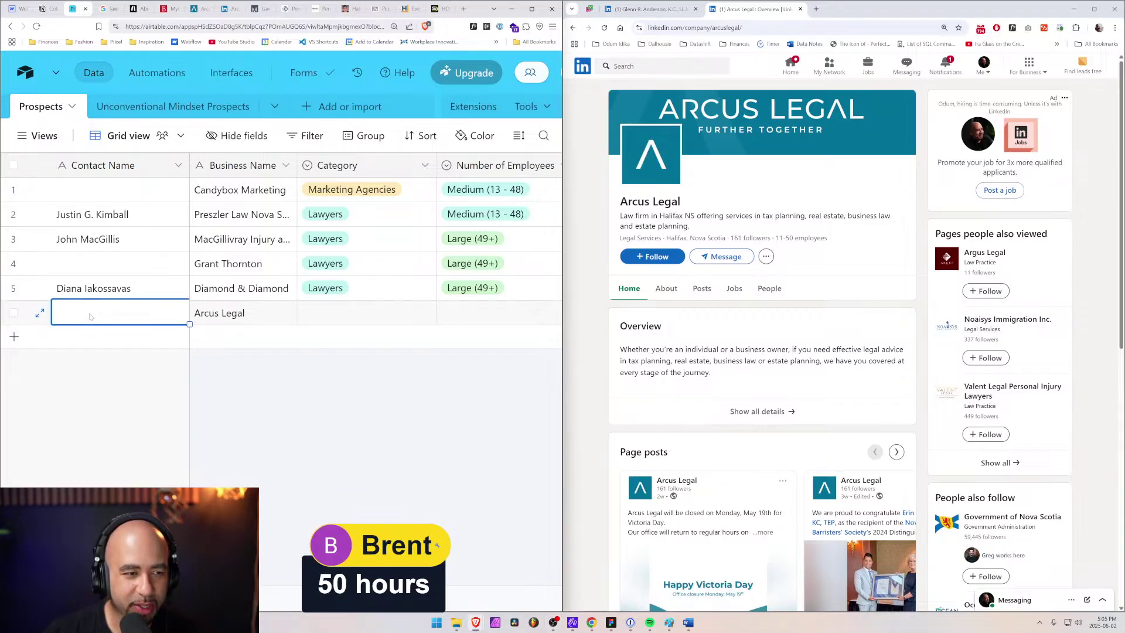
{"action": "key", "text": "Return"}
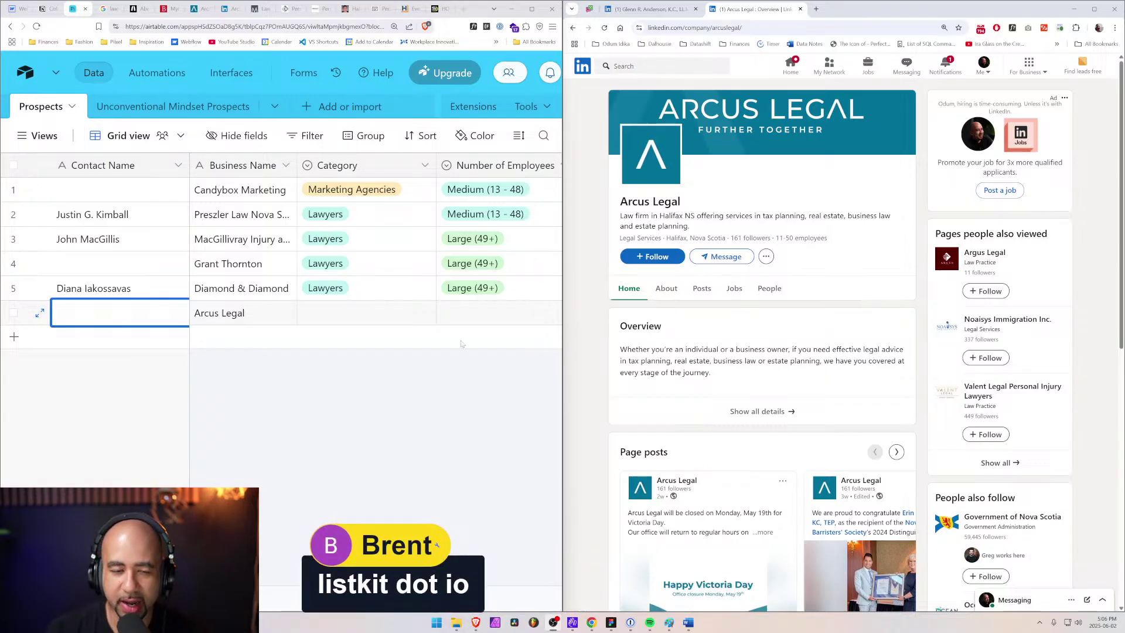
Set the Arcus Legal row's Number of Employees to Medium (13 - 48) and Category to Lawyers
{"action": "left_click", "coordinate": [350, 313]}
{"action": "left_click", "coordinate": [481, 314]}
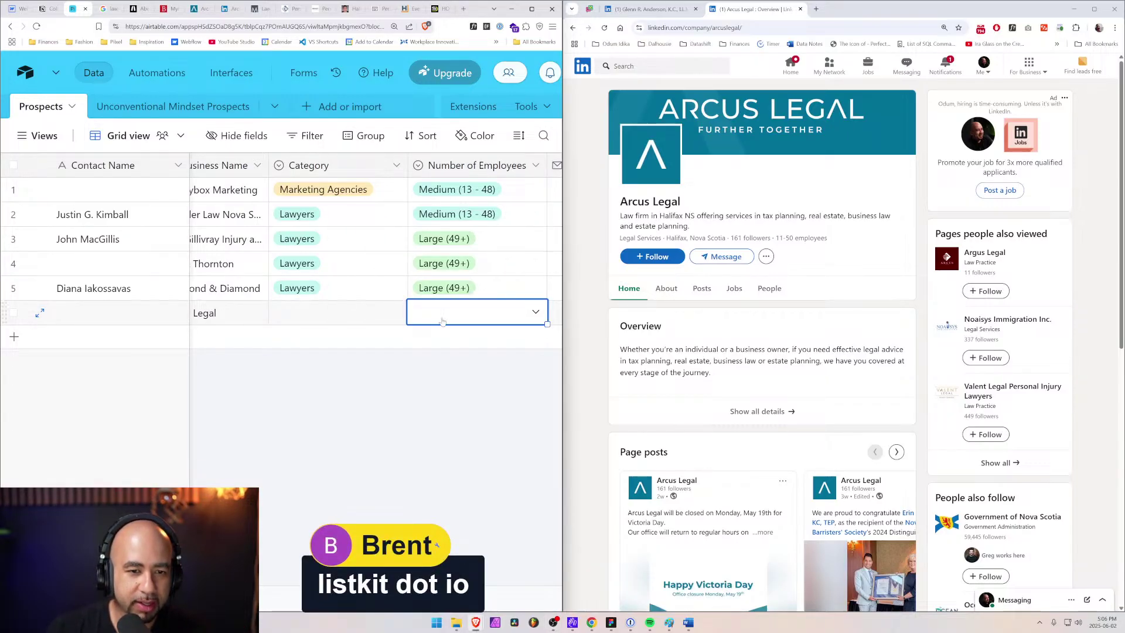
{"action": "left_click", "coordinate": [536, 313]}
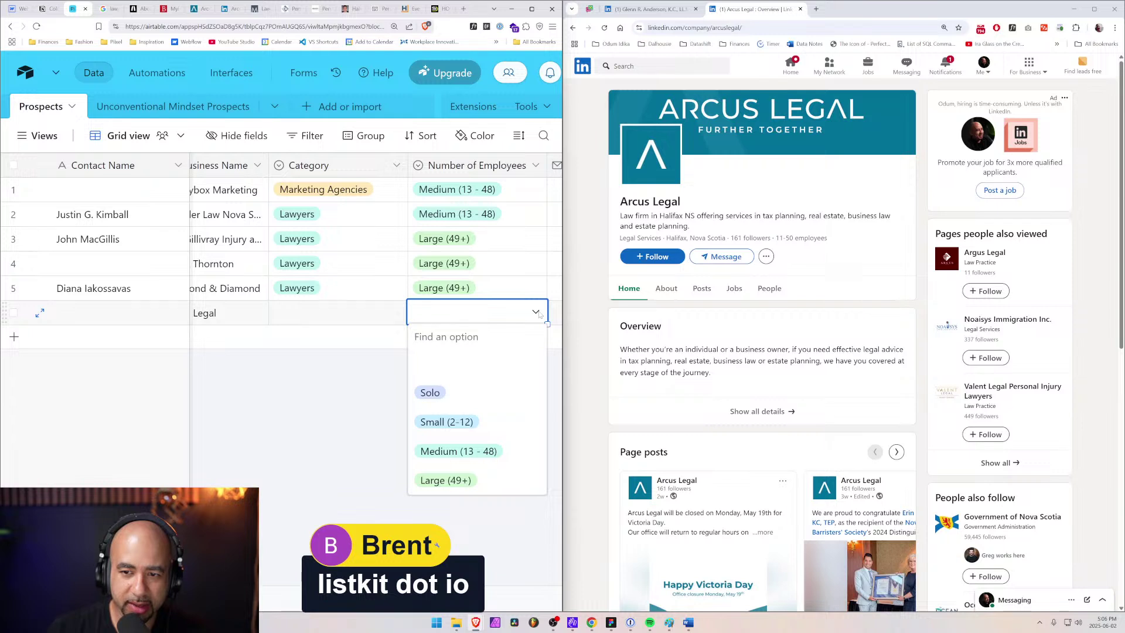
{"action": "left_click", "coordinate": [466, 450]}
{"action": "left_click", "coordinate": [331, 316]}
{"action": "left_click", "coordinate": [331, 316]}
{"action": "left_click", "coordinate": [299, 451]}
{"action": "key", "text": "ctrl+l"}
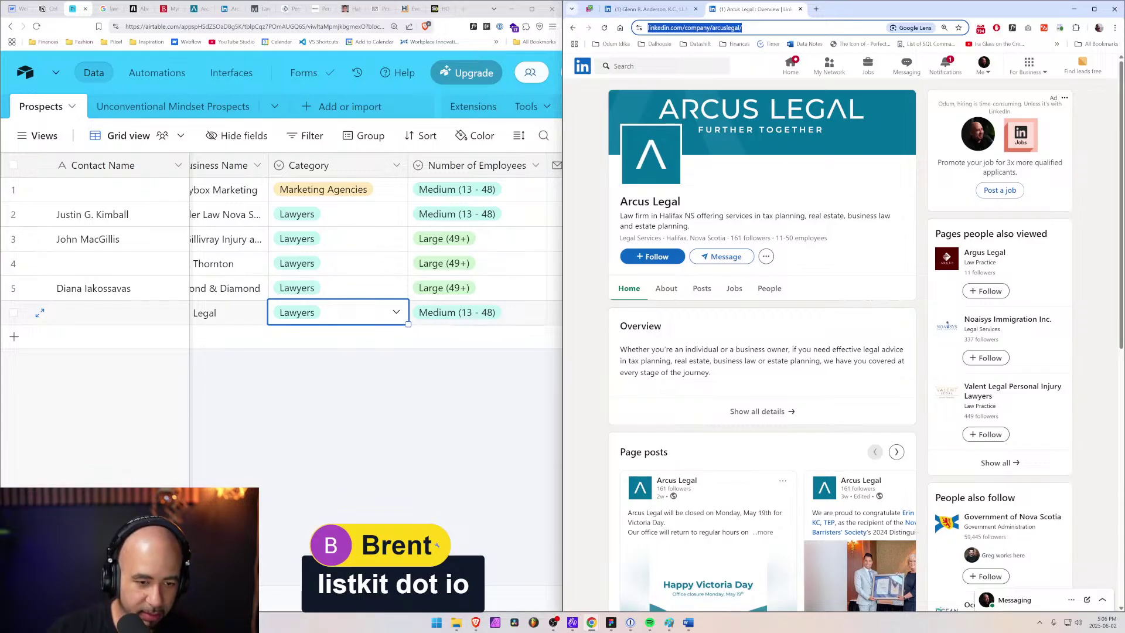
{"action": "scroll", "coordinate": [375, 252], "scroll_direction": "right", "scroll_amount": 2}
{"action": "scroll", "coordinate": [375, 252], "scroll_direction": "left", "scroll_amount": 3}
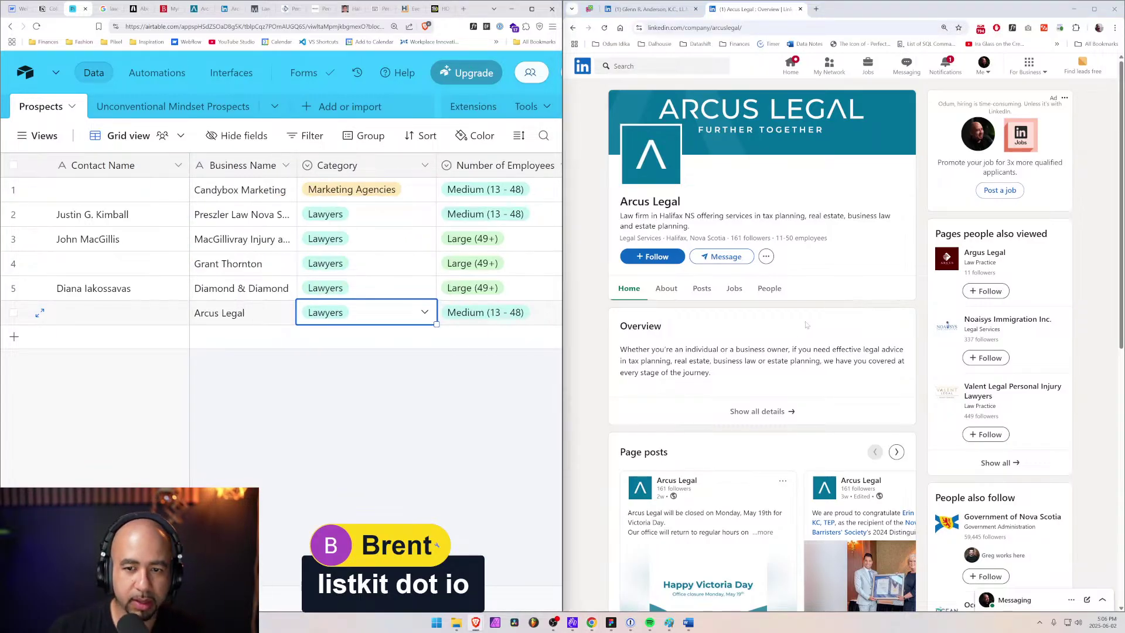
Browse the Arcus Legal People tab on LinkedIn, loading more employee cards
{"action": "left_click", "coordinate": [769, 289]}
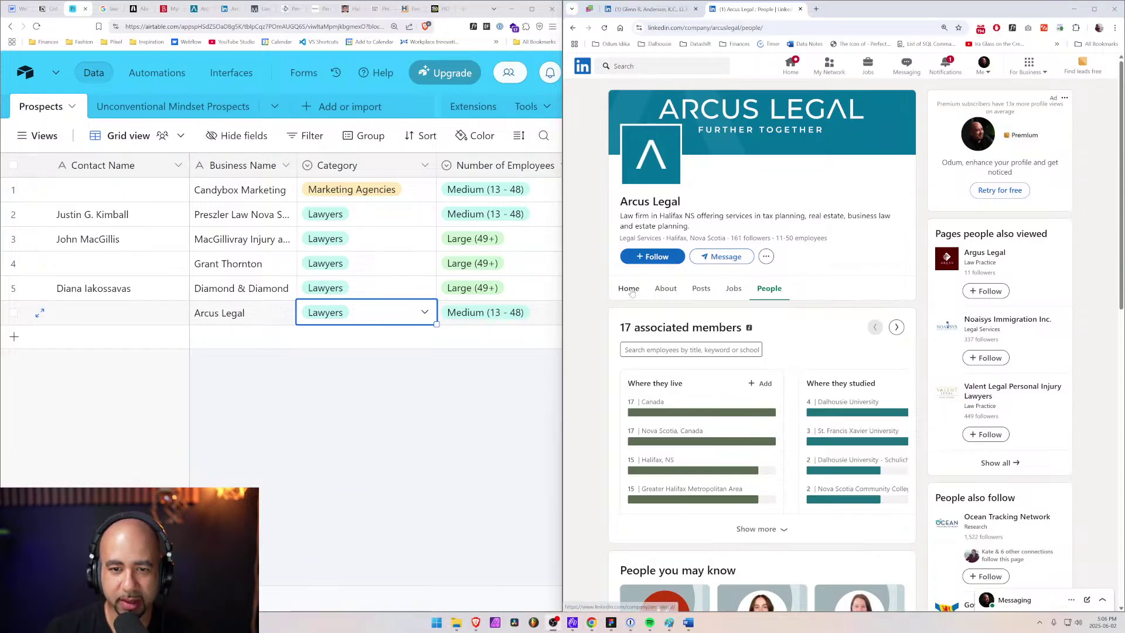
{"action": "scroll", "coordinate": [629, 290], "scroll_direction": "down", "scroll_amount": 5}
{"action": "scroll", "coordinate": [628, 288], "scroll_direction": "up", "scroll_amount": 5}
{"action": "scroll", "coordinate": [626, 286], "scroll_direction": "down", "scroll_amount": 5}
{"action": "scroll", "coordinate": [627, 285], "scroll_direction": "down", "scroll_amount": 2}
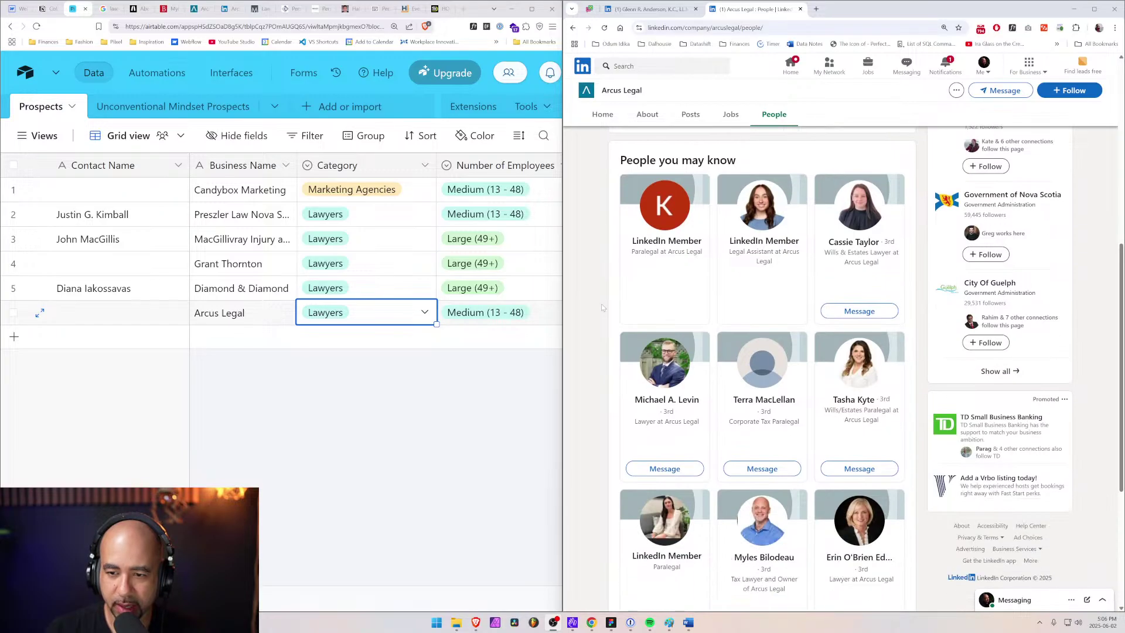
{"action": "scroll", "coordinate": [641, 273], "scroll_direction": "down", "scroll_amount": 2}
{"action": "scroll", "coordinate": [640, 272], "scroll_direction": "up", "scroll_amount": 4}
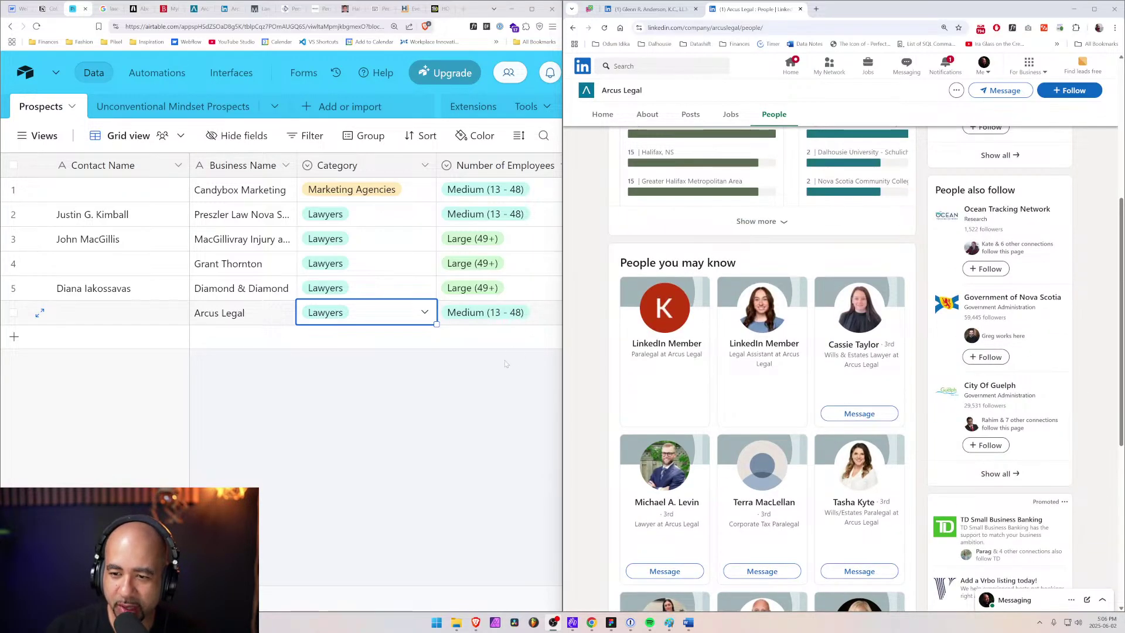
{"action": "scroll", "coordinate": [761, 351], "scroll_direction": "down", "scroll_amount": 4}
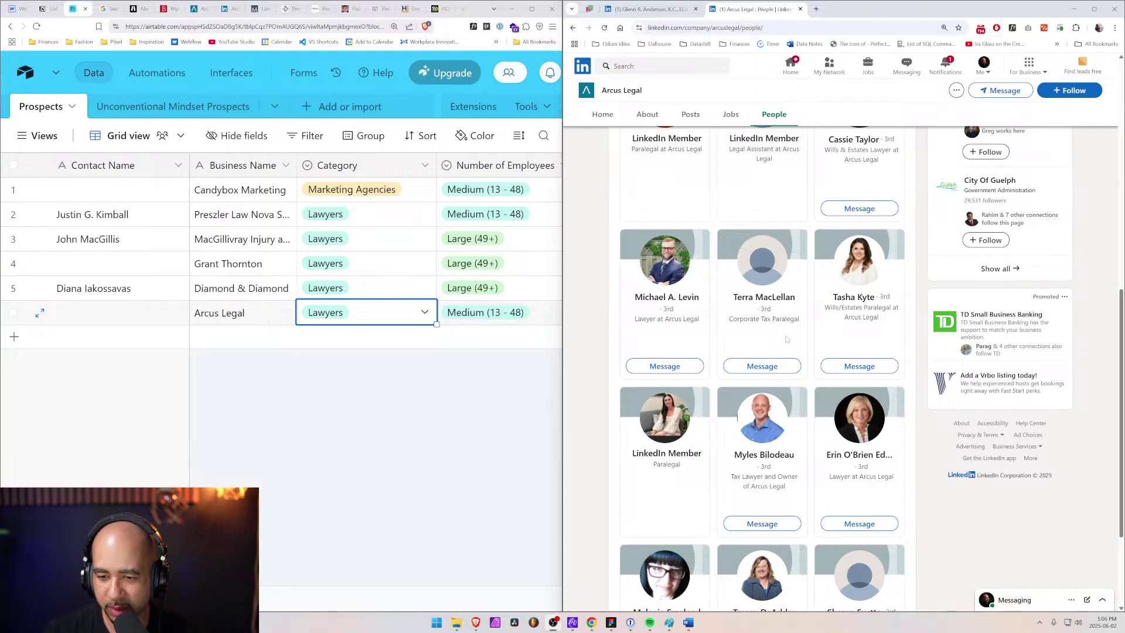
{"action": "scroll", "coordinate": [787, 338], "scroll_direction": "down", "scroll_amount": 2}
{"action": "scroll", "coordinate": [736, 338], "scroll_direction": "down", "scroll_amount": 1}
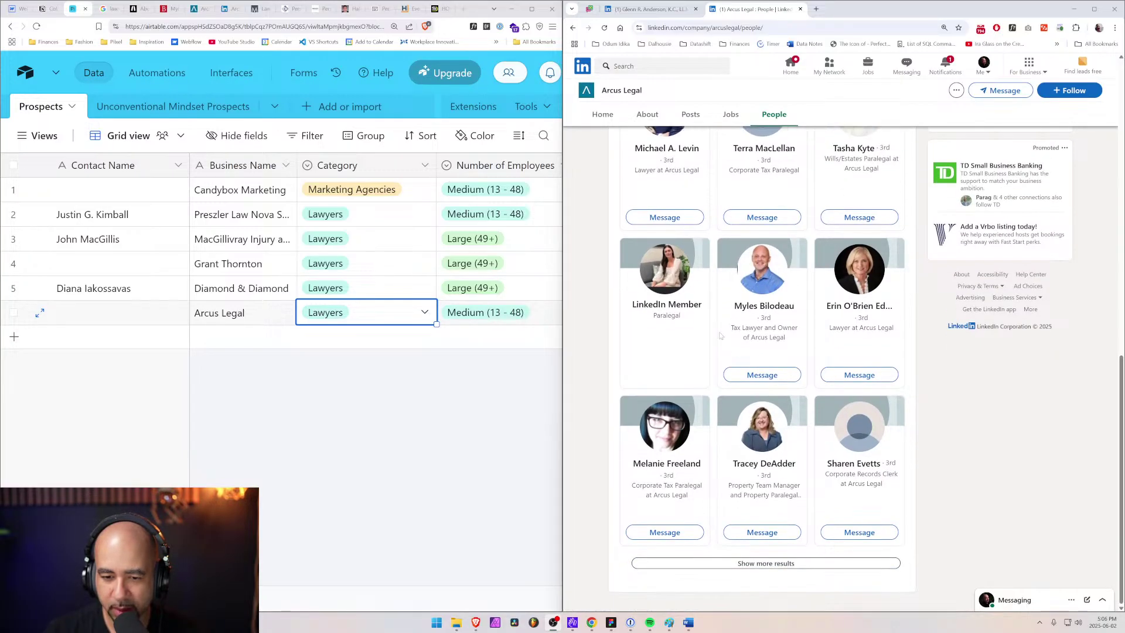
{"action": "left_click", "coordinate": [745, 563]}
{"action": "scroll", "coordinate": [705, 513], "scroll_direction": "down", "scroll_amount": 5}
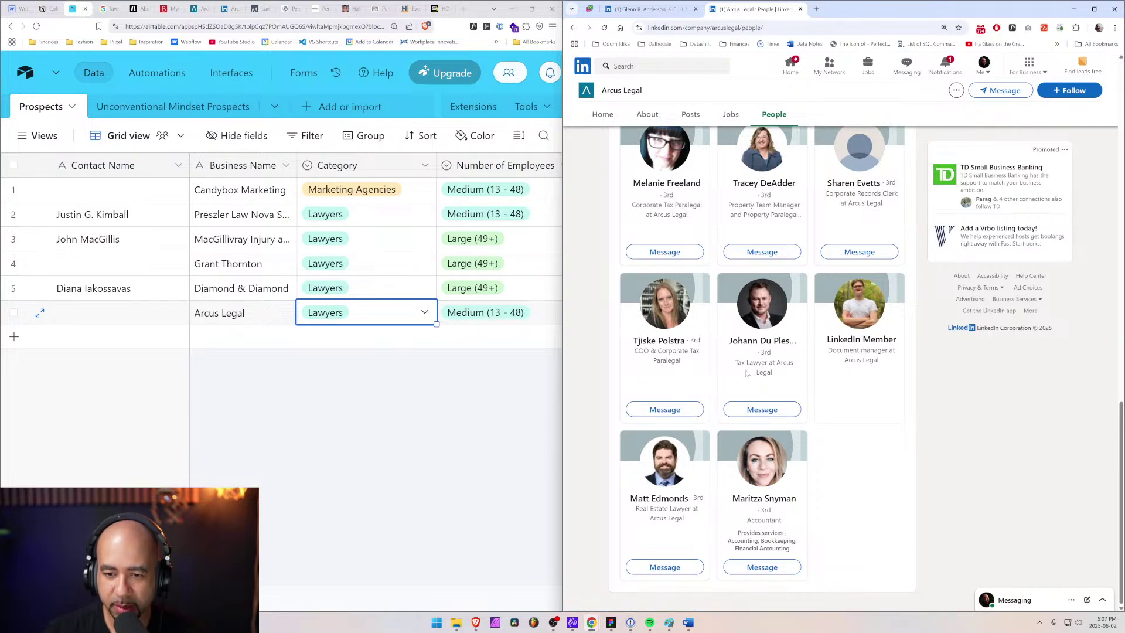
{"action": "scroll", "coordinate": [747, 373], "scroll_direction": "up", "scroll_amount": 2}
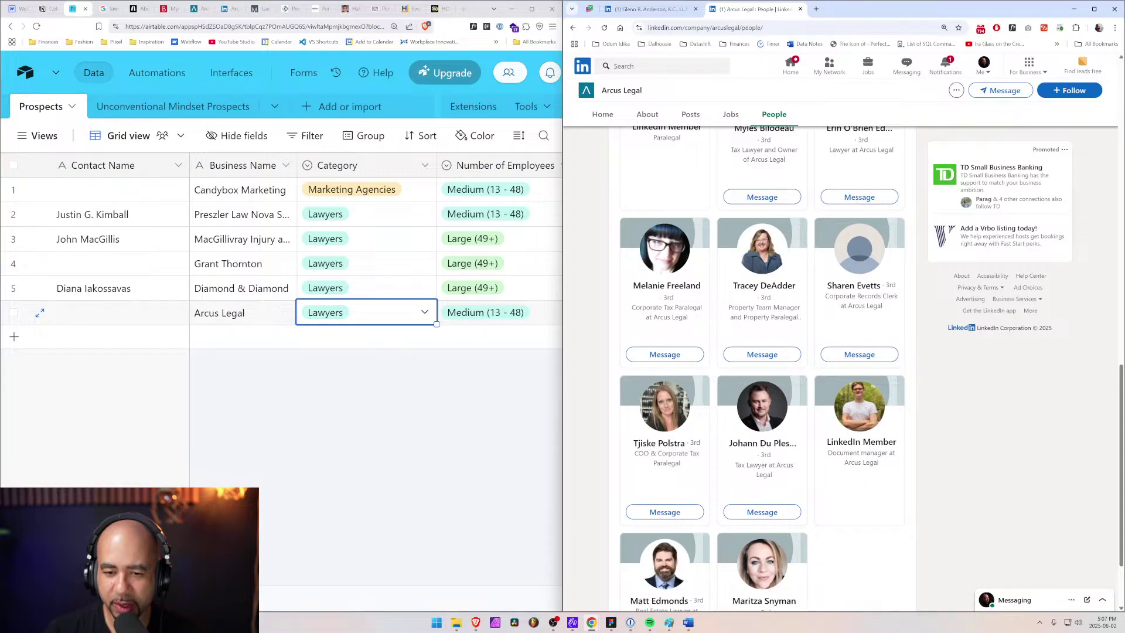
{"action": "scroll", "coordinate": [665, 460], "scroll_direction": "up", "scroll_amount": 2}
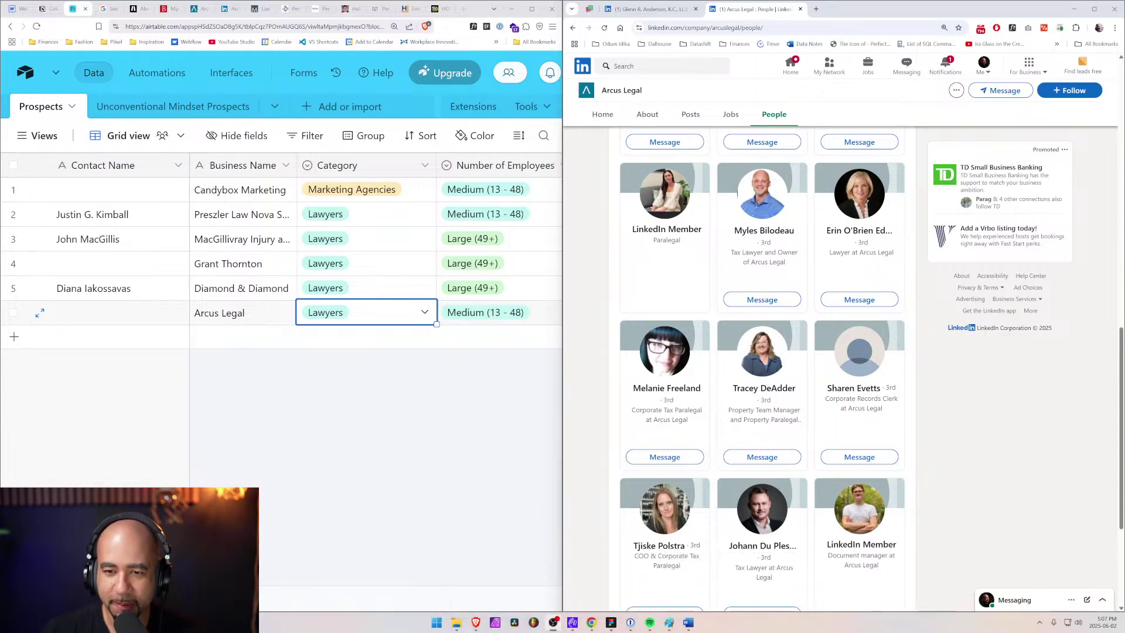
Enter the firm owner's name as Contact Name and paste his LinkedIn profile URL into the LinkedIn cell
{"action": "left_click", "coordinate": [75, 319]}
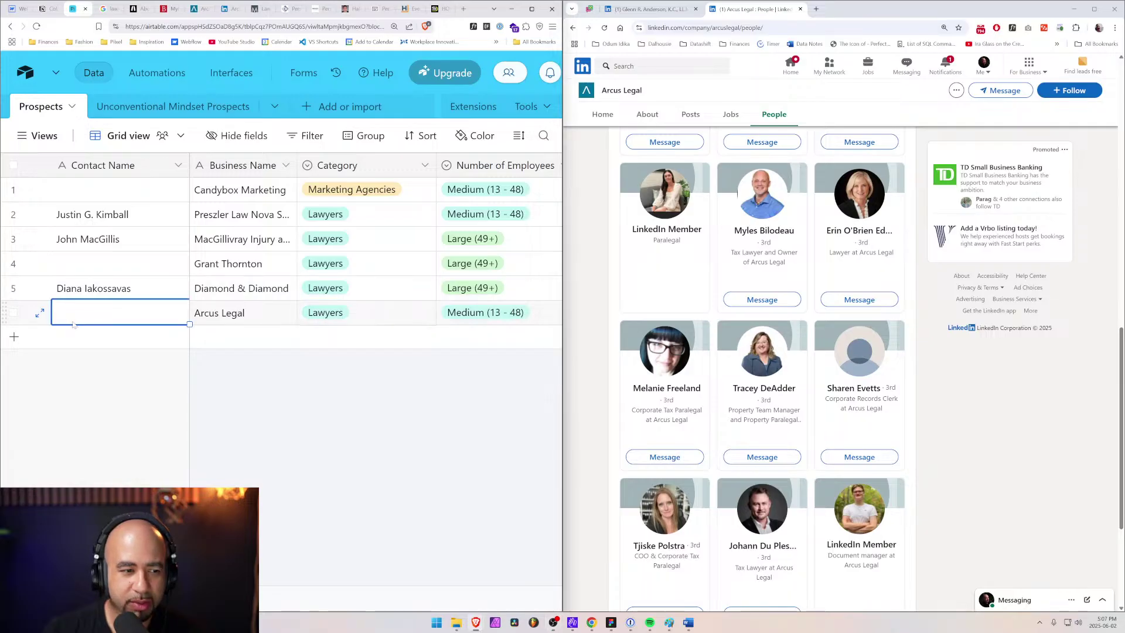
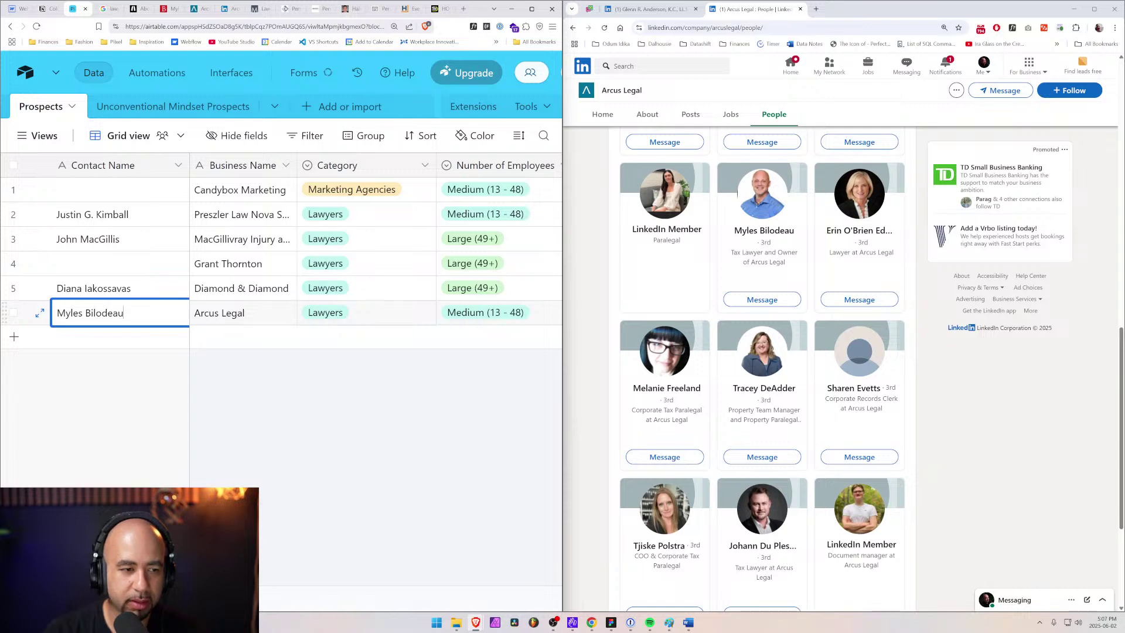
{"action": "left_click", "coordinate": [757, 230]}
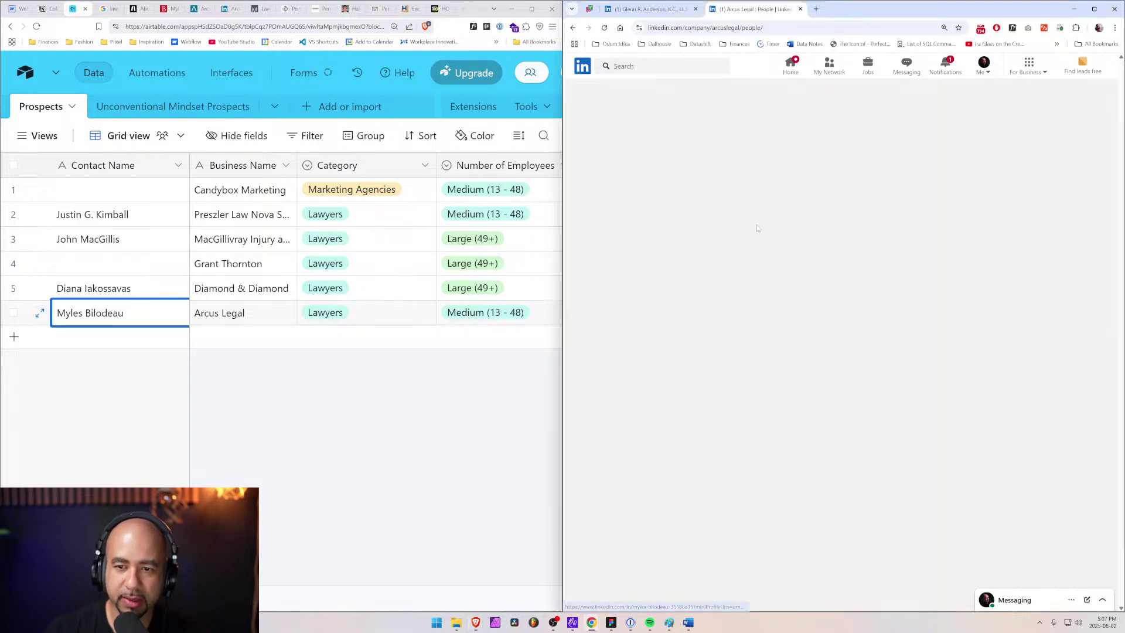
{"action": "left_click", "coordinate": [764, 28]}
{"action": "key", "text": "ctrl+c"}
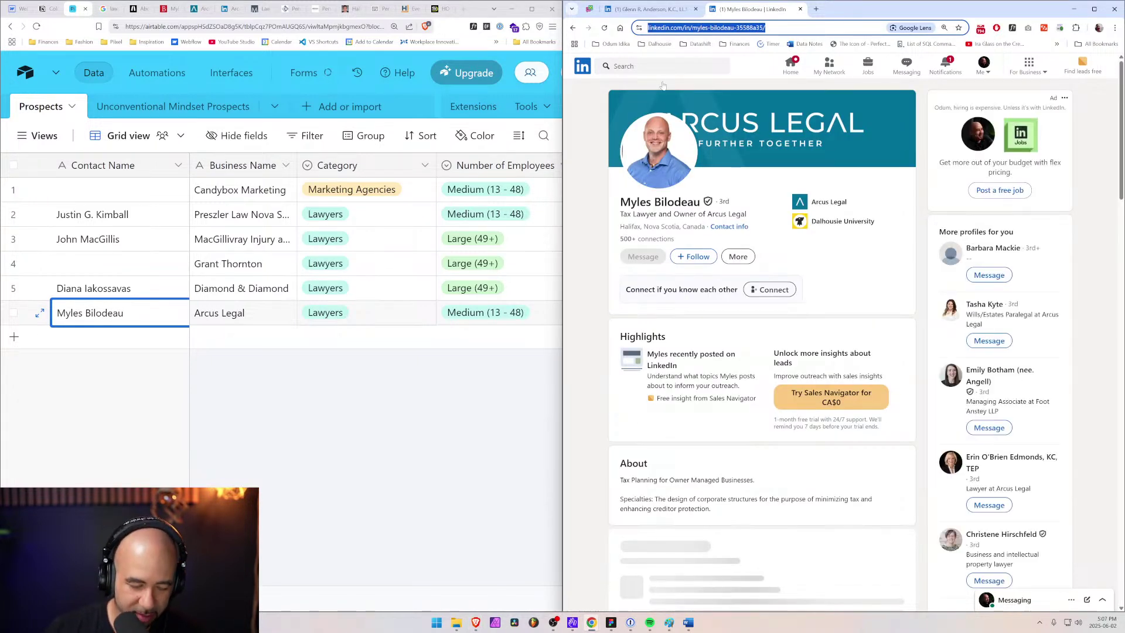
{"action": "left_click", "coordinate": [352, 361]}
{"action": "scroll", "coordinate": [352, 362], "scroll_direction": "right", "scroll_amount": 10}
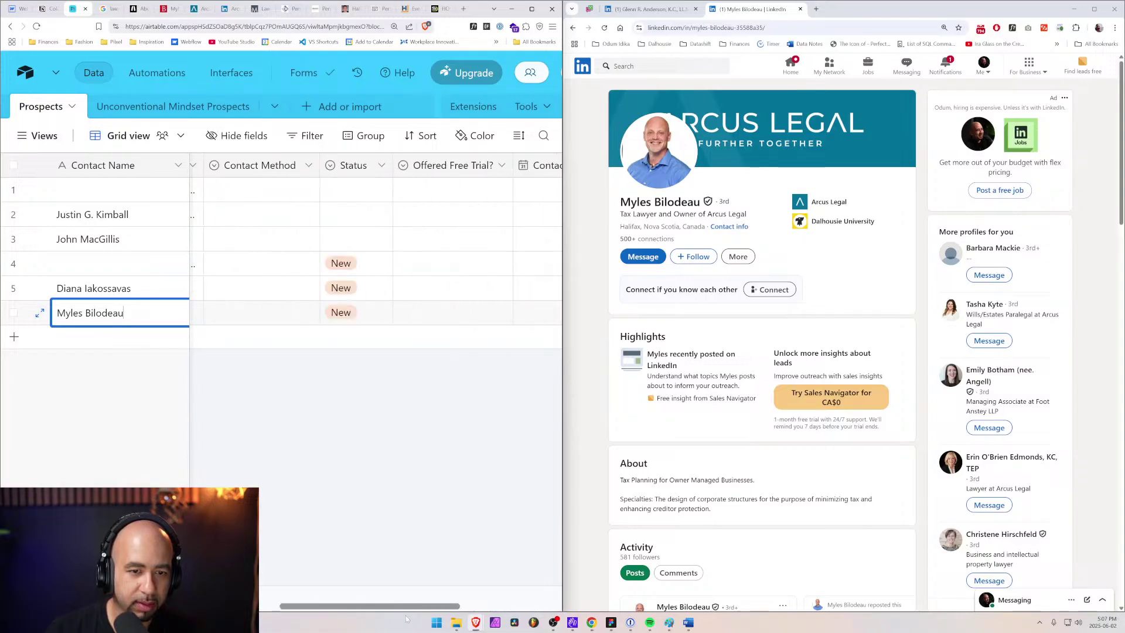
{"action": "left_click_drag", "start_coordinate": [392, 605], "coordinate": [246, 600]}
{"action": "left_click", "coordinate": [380, 317]}
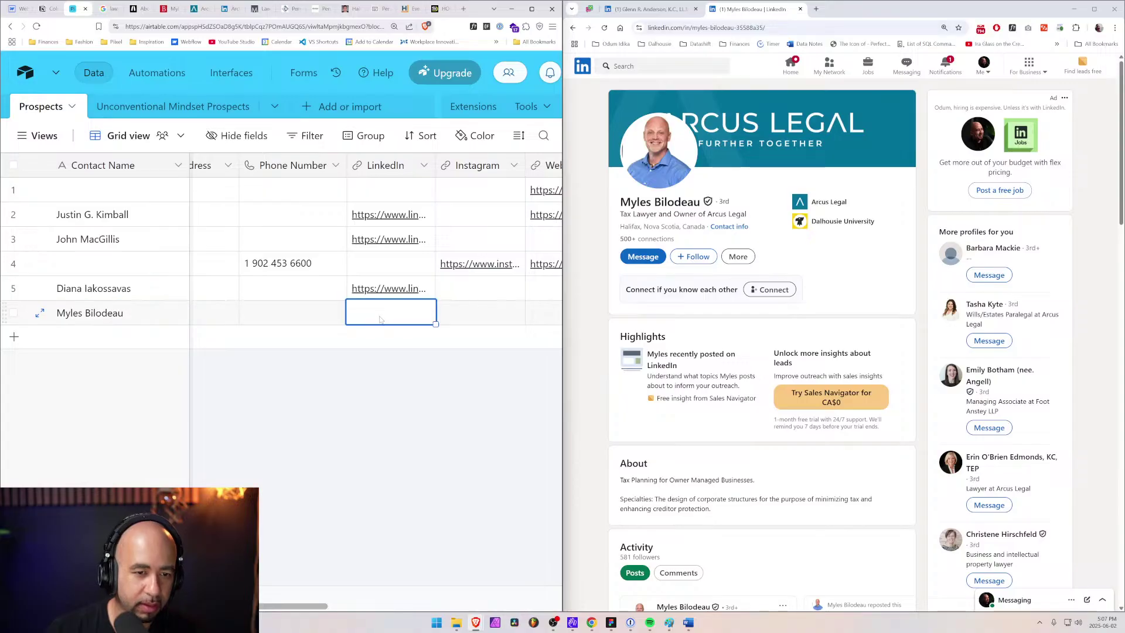
{"action": "key", "text": "ctrl+v"}
{"action": "key", "text": "Return"}
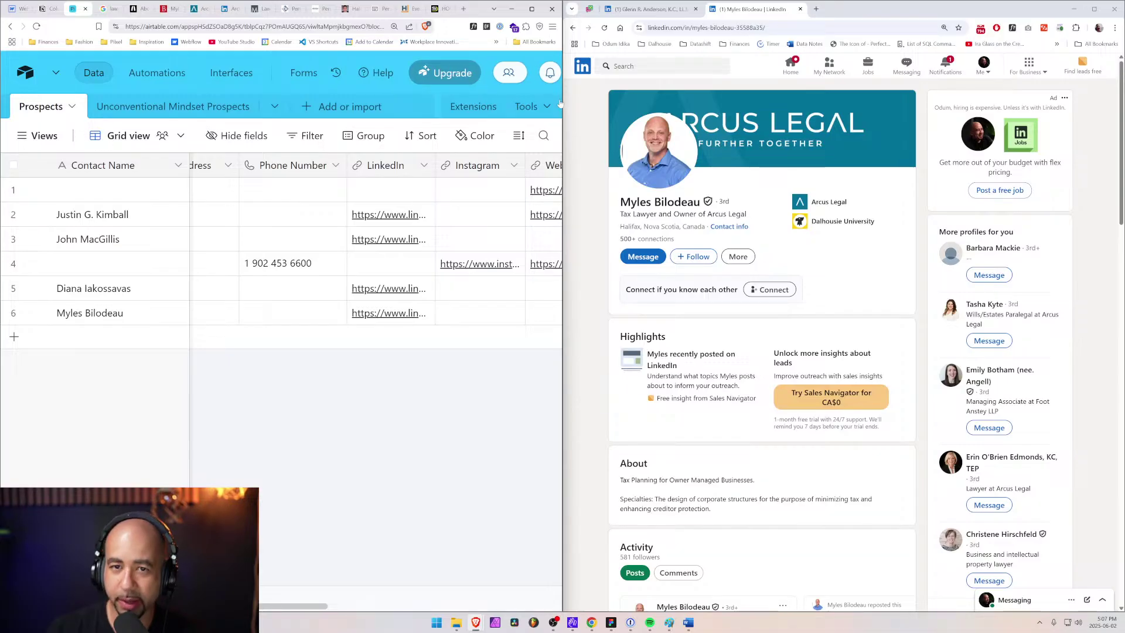
Open listkit.io in a new browser tab
{"action": "left_click", "coordinate": [464, 8]}
{"action": "type", "text": "l"}
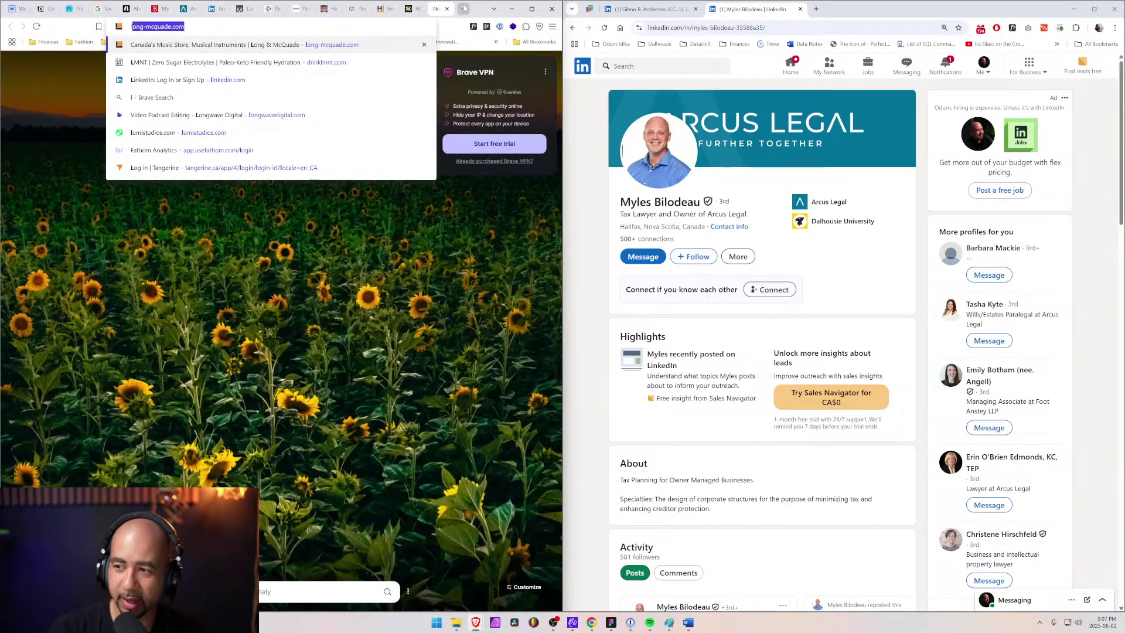
{"action": "type", "text": "istkit.io"}
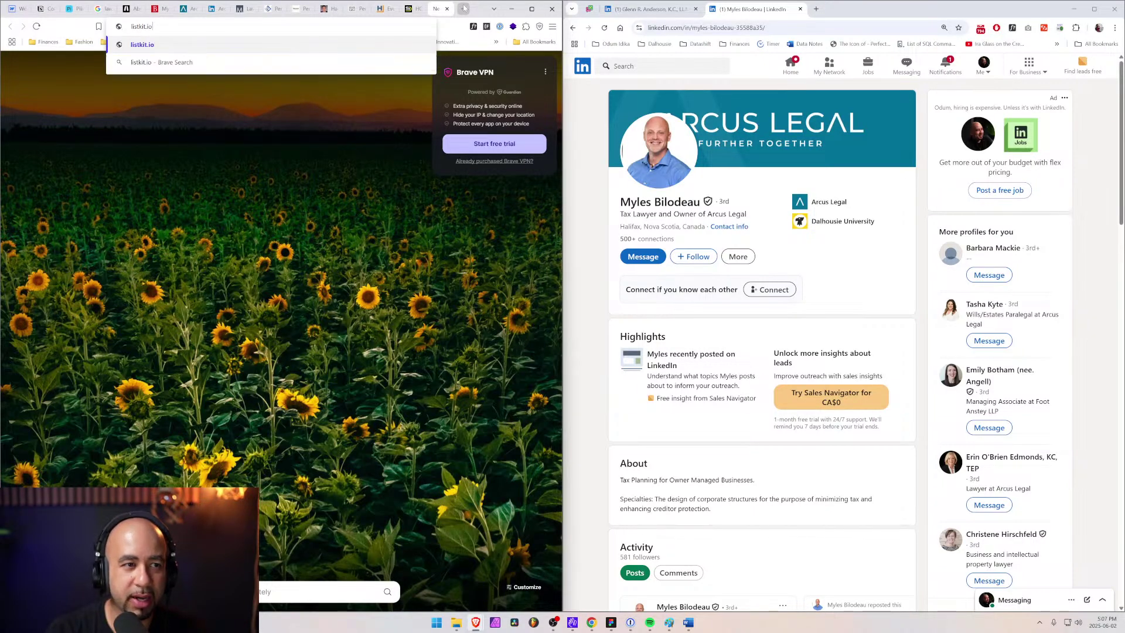
{"action": "key", "text": "Return"}
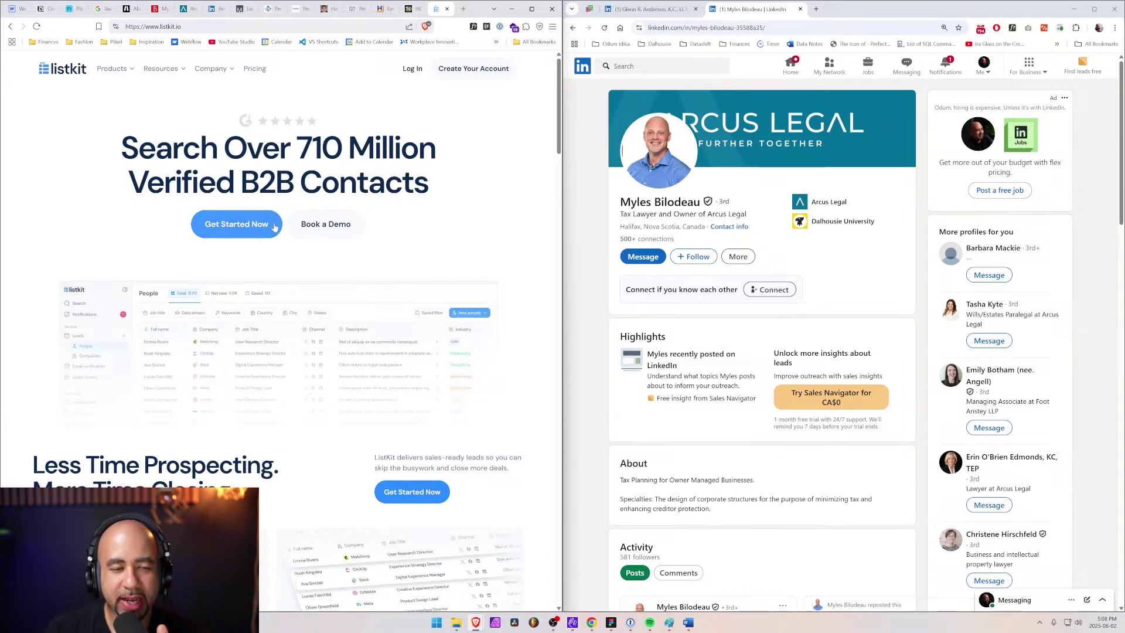
{"action": "scroll", "coordinate": [272, 226], "scroll_direction": "down", "scroll_amount": 2}
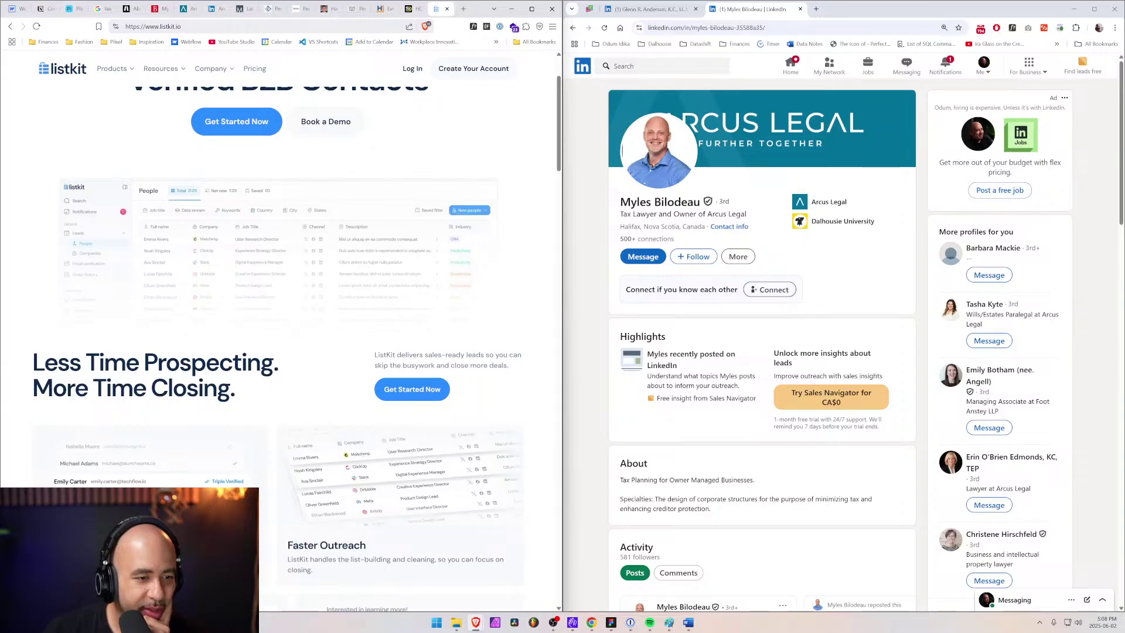
{"action": "scroll", "coordinate": [224, 250], "scroll_direction": "up", "scroll_amount": 2}
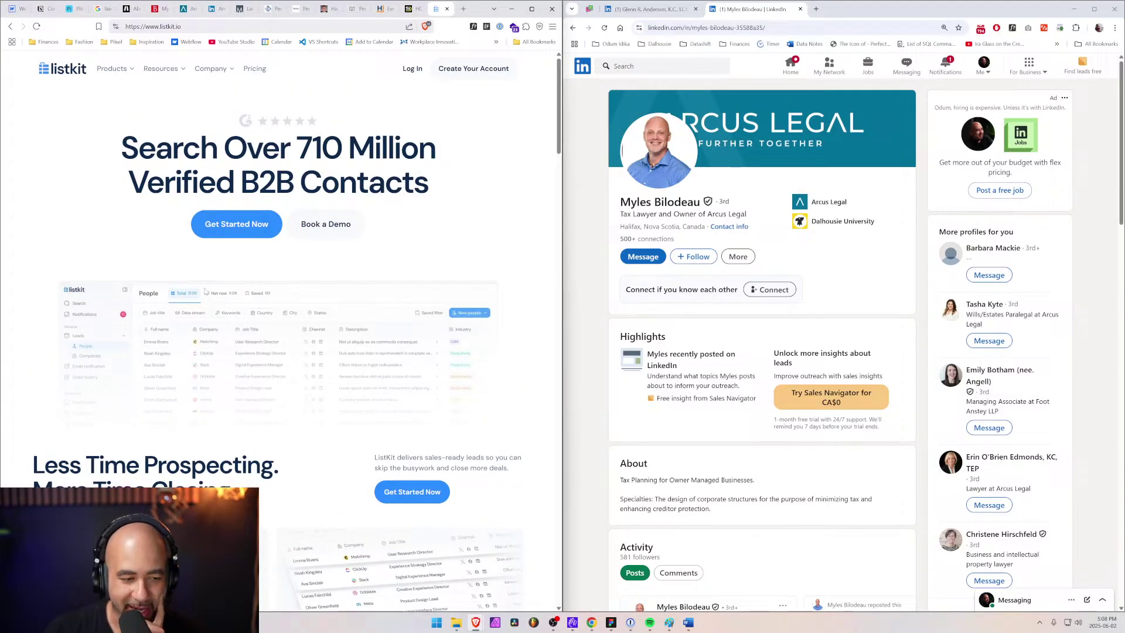
{"action": "scroll", "coordinate": [133, 345], "scroll_direction": "down", "scroll_amount": 2}
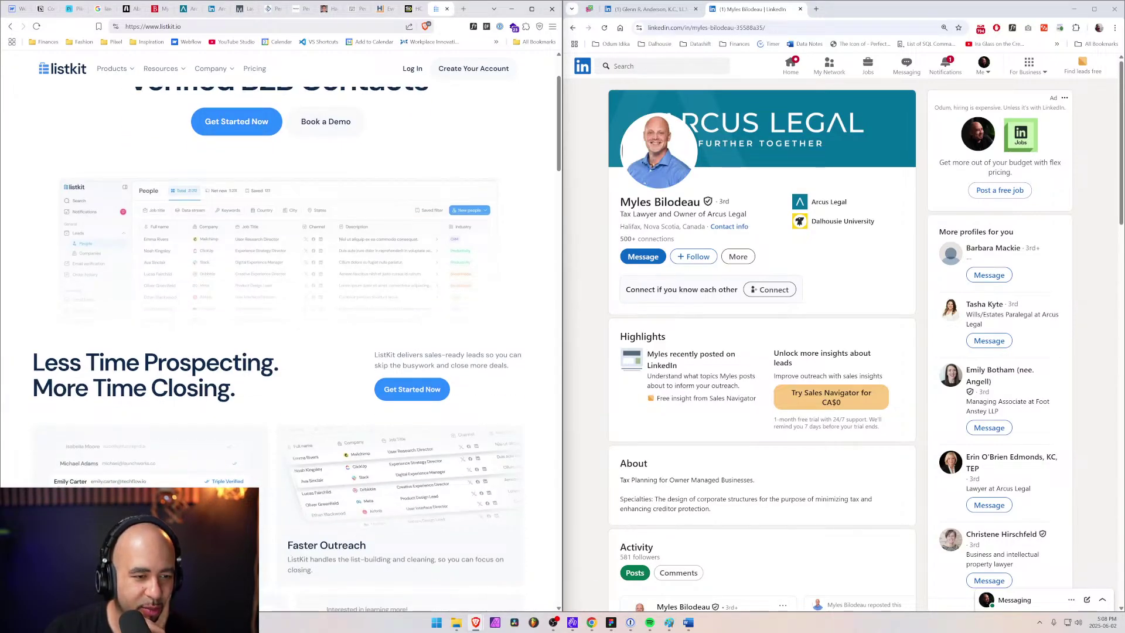
{"action": "scroll", "coordinate": [258, 389], "scroll_direction": "down", "scroll_amount": 4}
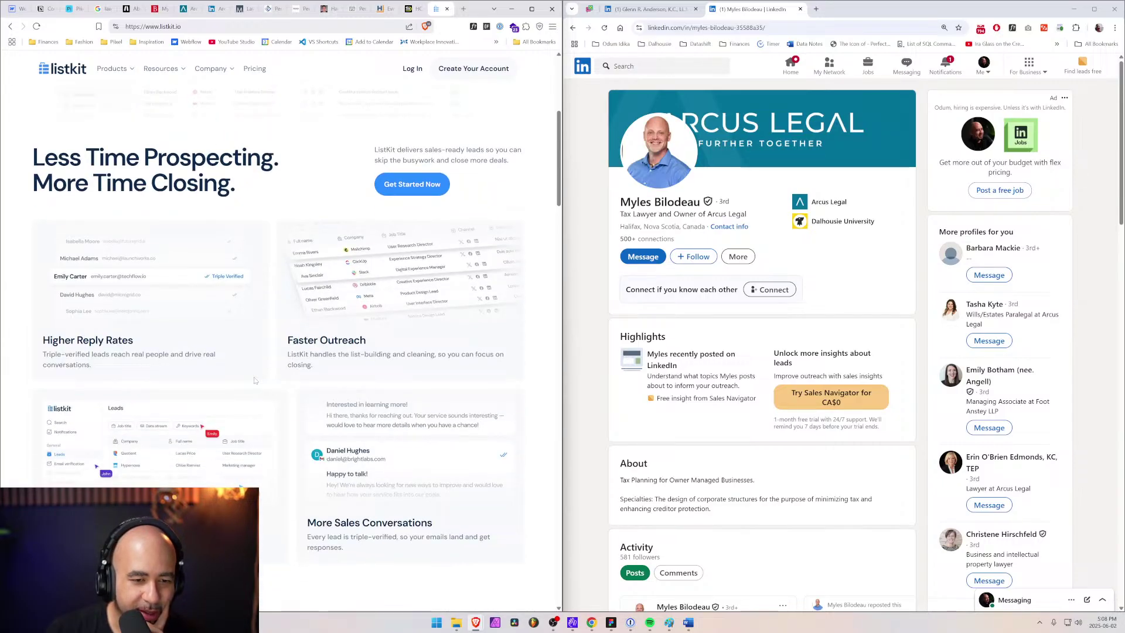
{"action": "scroll", "coordinate": [255, 380], "scroll_direction": "down", "scroll_amount": 6}
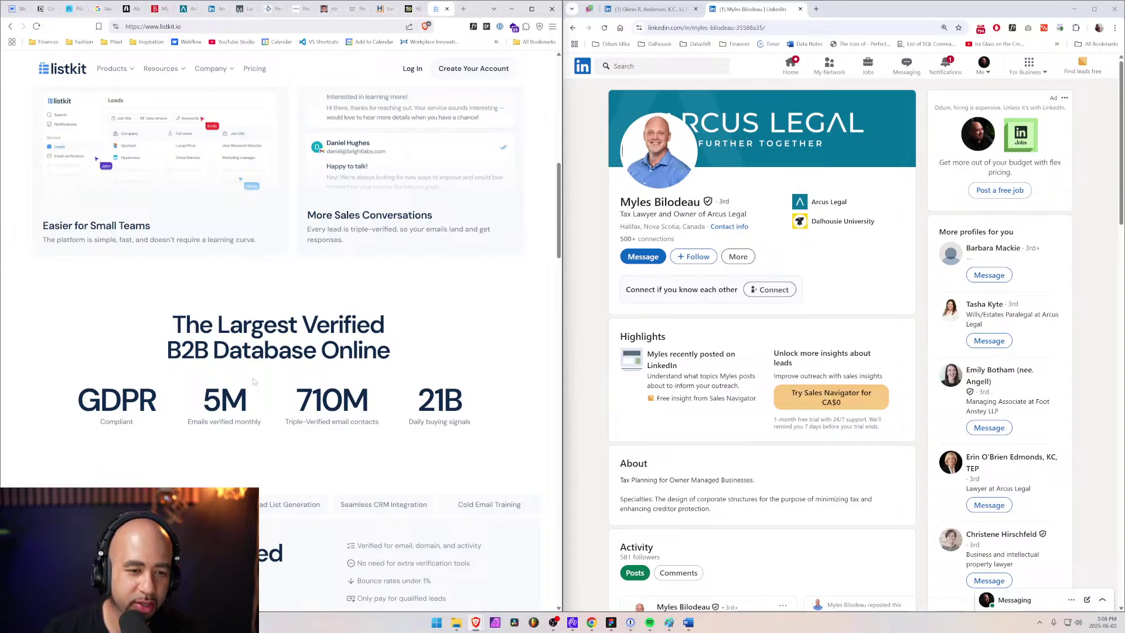
{"action": "scroll", "coordinate": [255, 385], "scroll_direction": "down", "scroll_amount": 6}
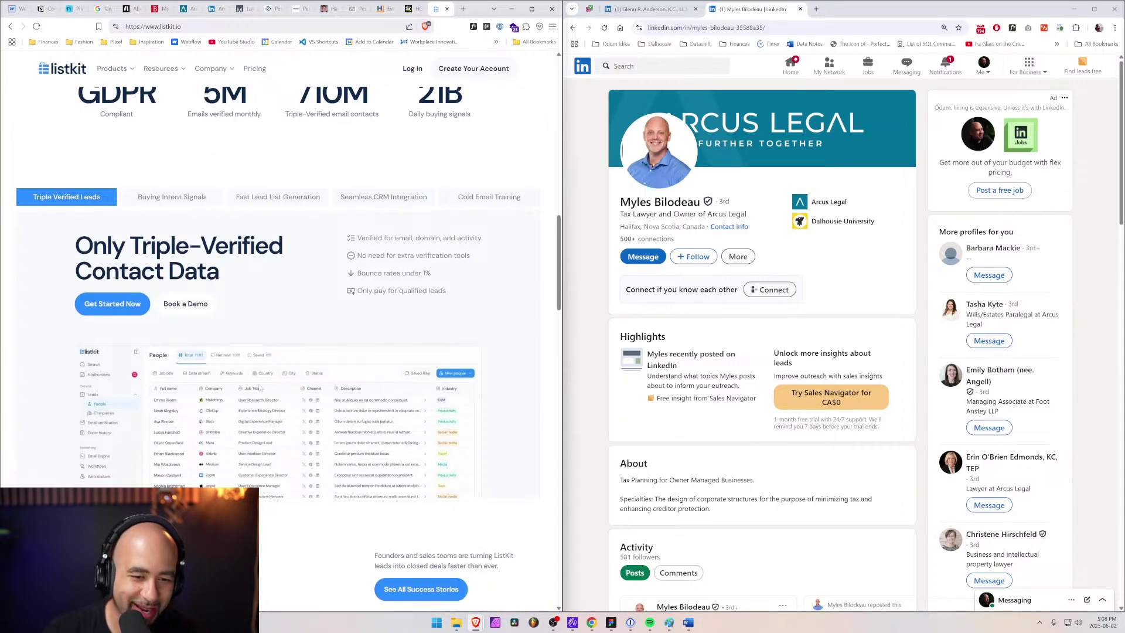
{"action": "scroll", "coordinate": [220, 392], "scroll_direction": "up", "scroll_amount": 10}
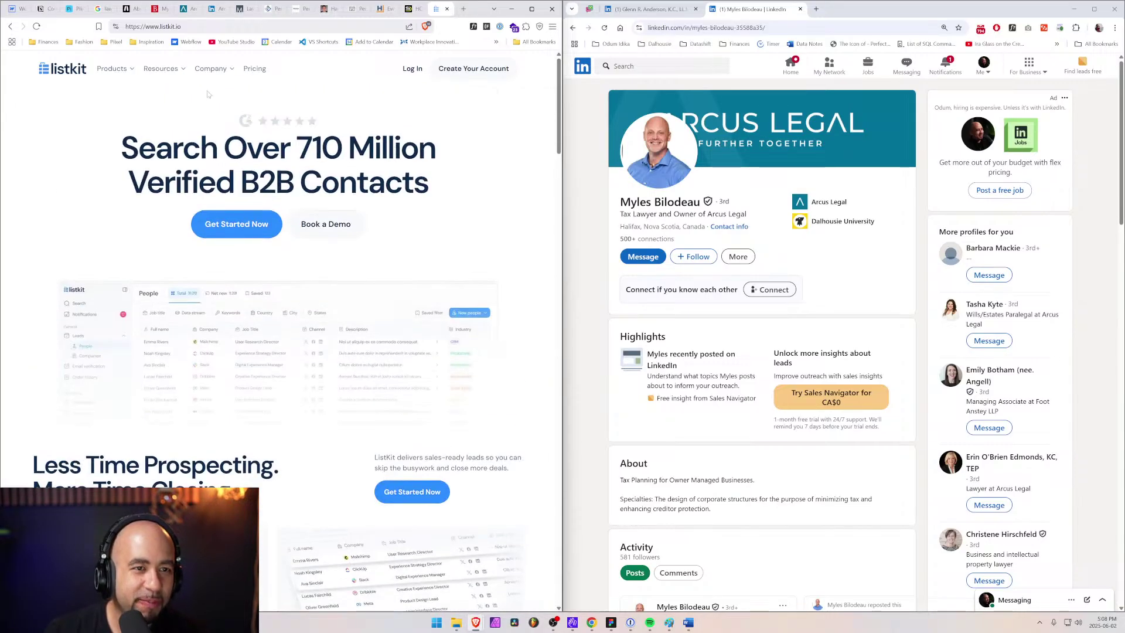
Look over ListKit's pricing and affiliate program pages, then return to the home page
{"action": "left_click", "coordinate": [253, 70]}
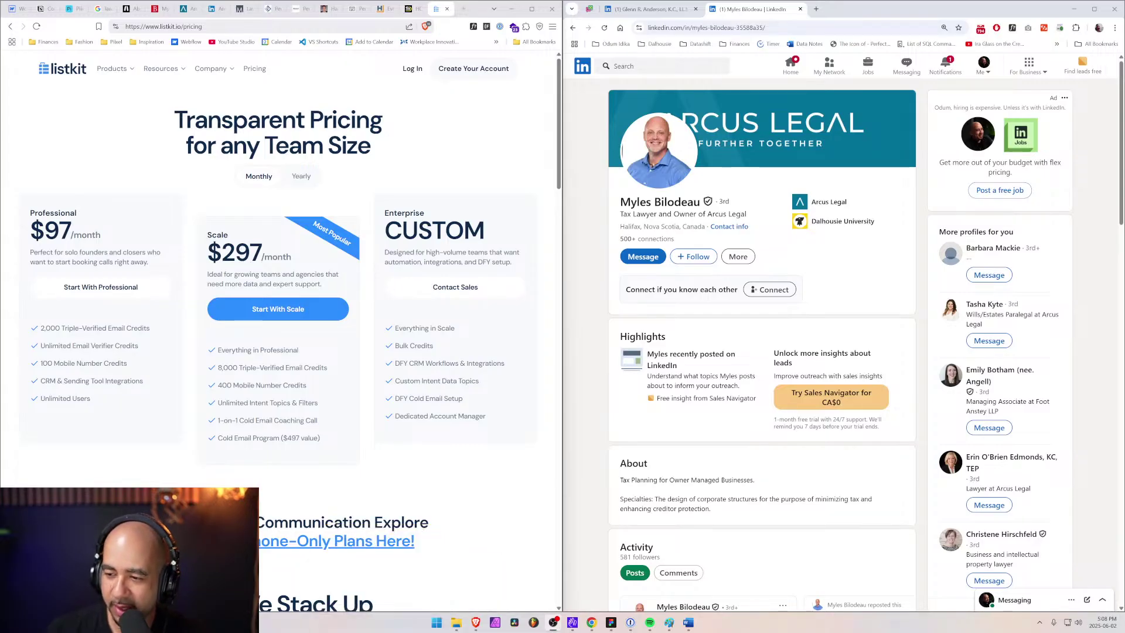
{"action": "scroll", "coordinate": [213, 335], "scroll_direction": "down", "scroll_amount": 20}
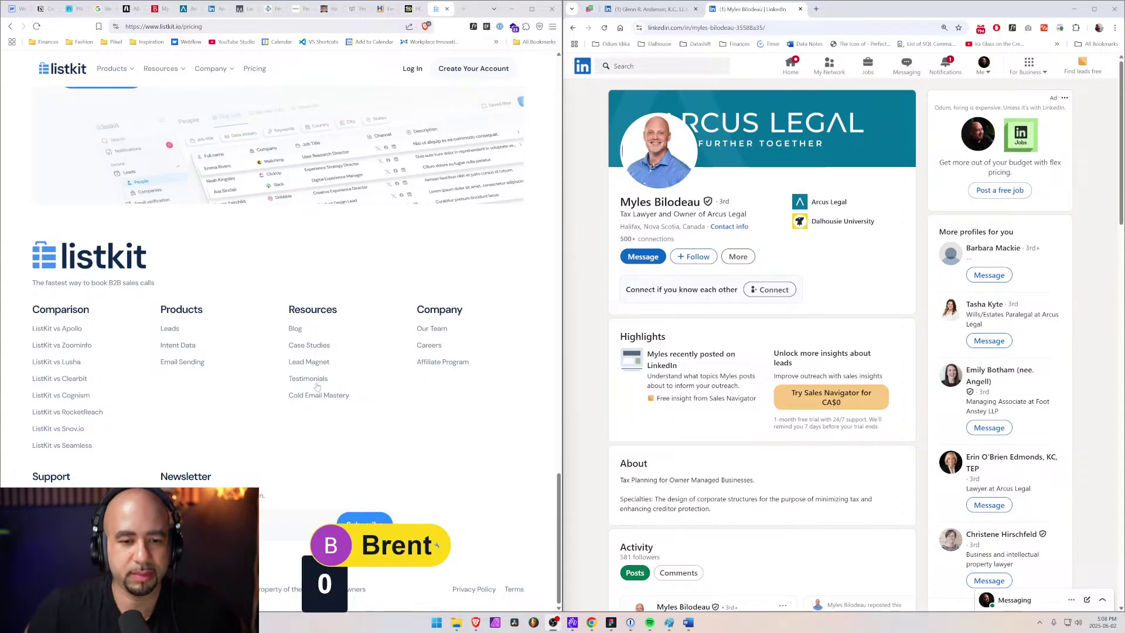
{"action": "left_click", "coordinate": [441, 362]}
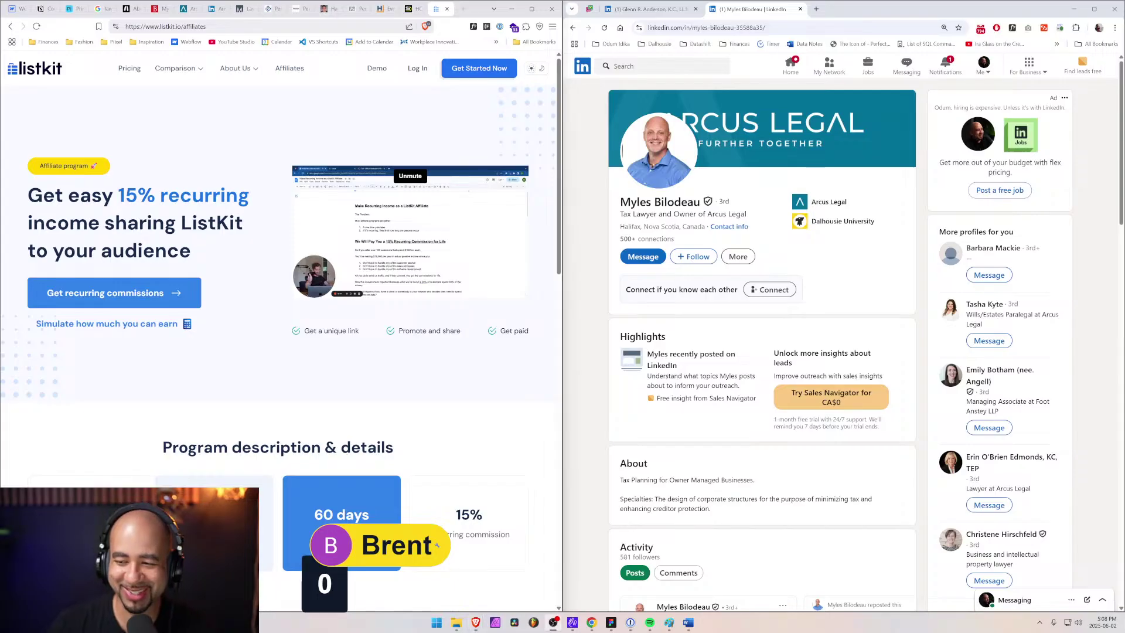
{"action": "mouse_move", "coordinate": [190, 73]}
{"action": "left_click", "coordinate": [35, 68]}
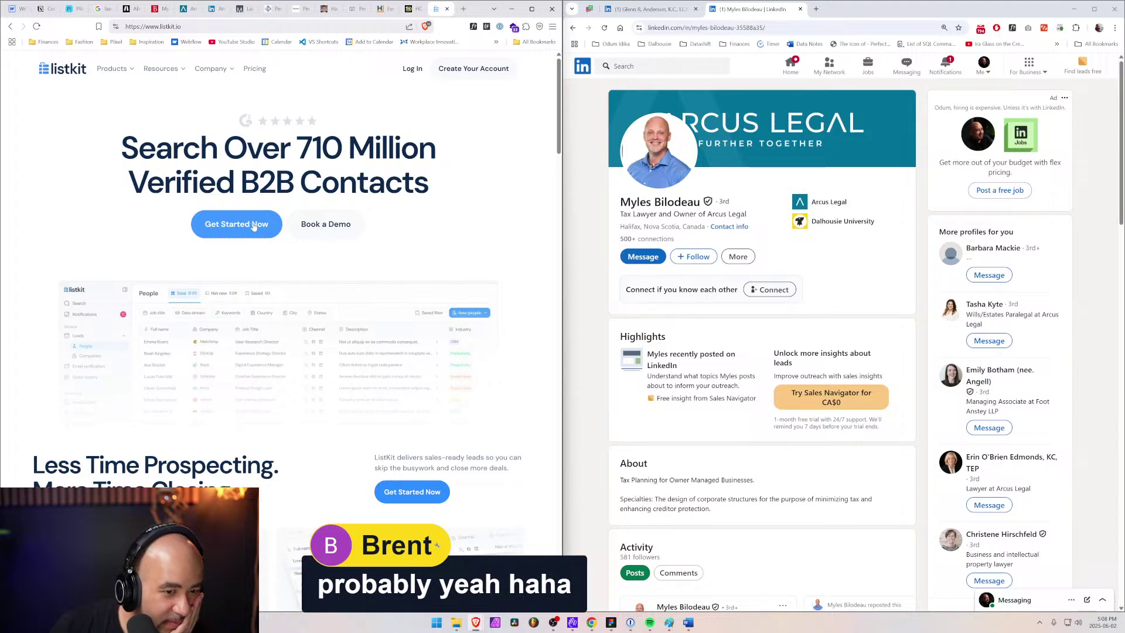
{"action": "scroll", "coordinate": [253, 226], "scroll_direction": "down", "scroll_amount": 5}
{"action": "scroll", "coordinate": [254, 226], "scroll_direction": "up", "scroll_amount": 5}
Open the pricing plans from the home page and scroll down to the FAQ
{"action": "left_click", "coordinate": [252, 226]}
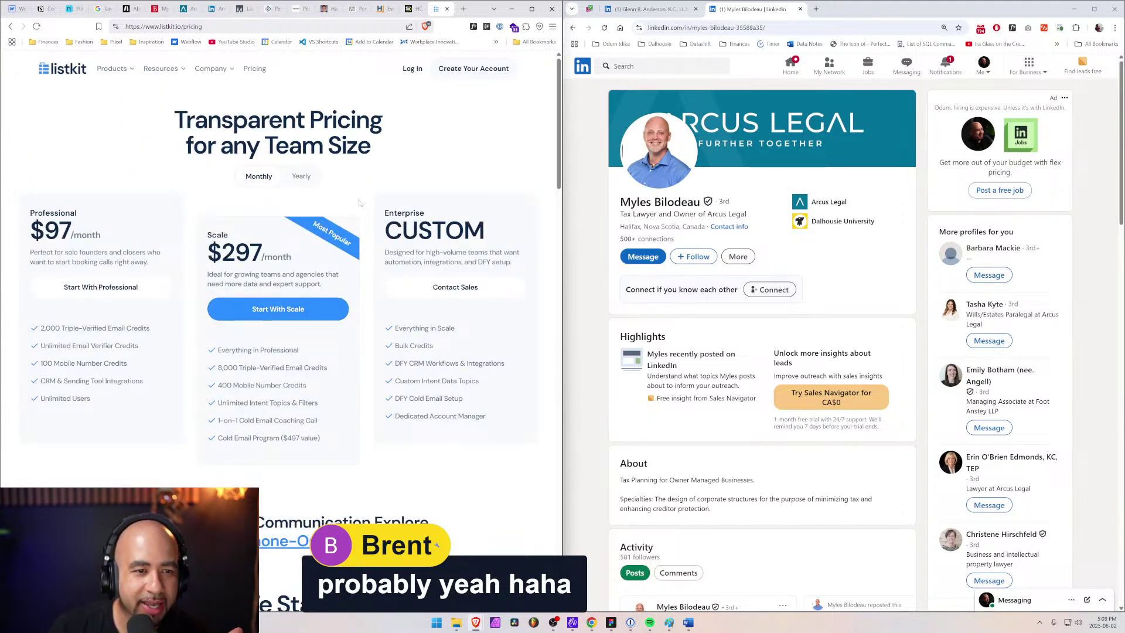
{"action": "scroll", "coordinate": [316, 215], "scroll_direction": "down", "scroll_amount": 1}
{"action": "scroll", "coordinate": [315, 215], "scroll_direction": "down", "scroll_amount": 4}
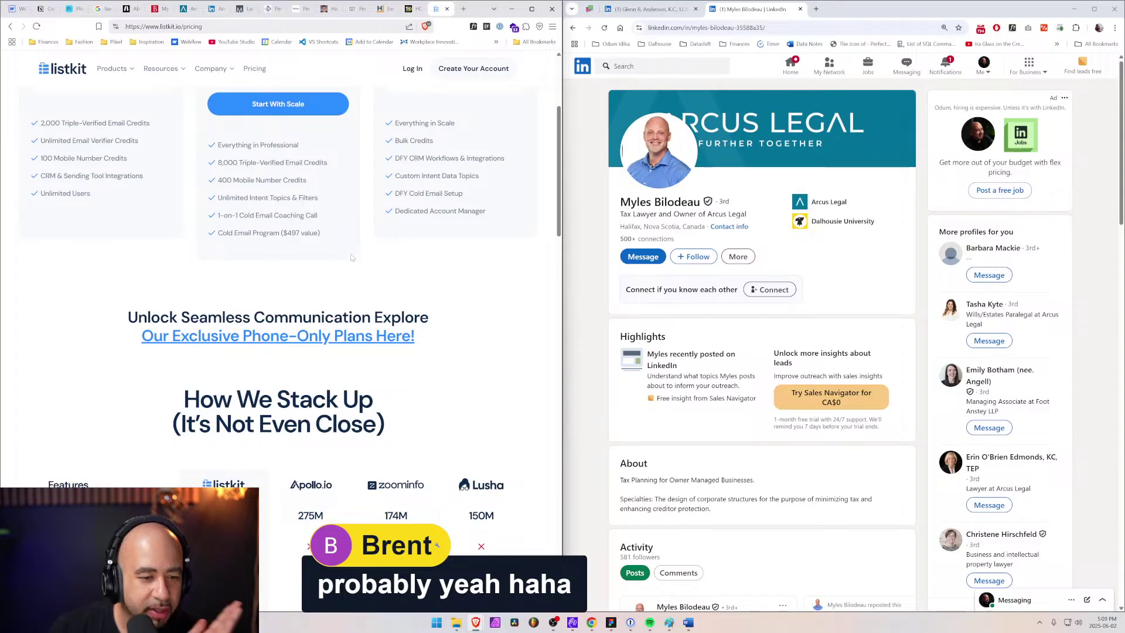
{"action": "scroll", "coordinate": [348, 255], "scroll_direction": "down", "scroll_amount": 2}
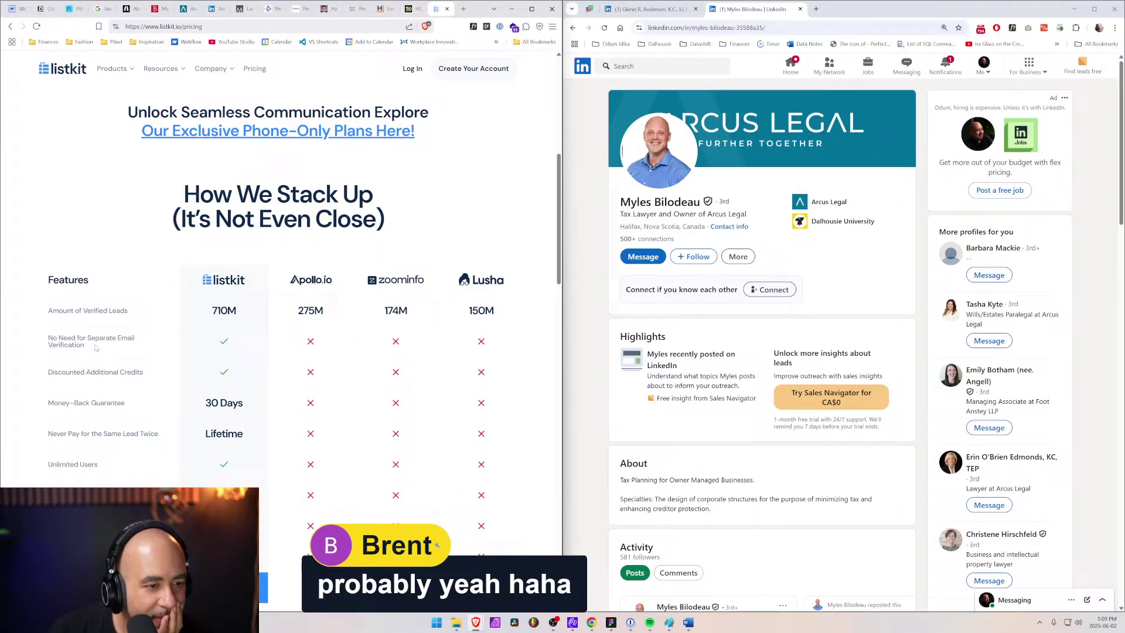
{"action": "scroll", "coordinate": [77, 427], "scroll_direction": "up", "scroll_amount": 2}
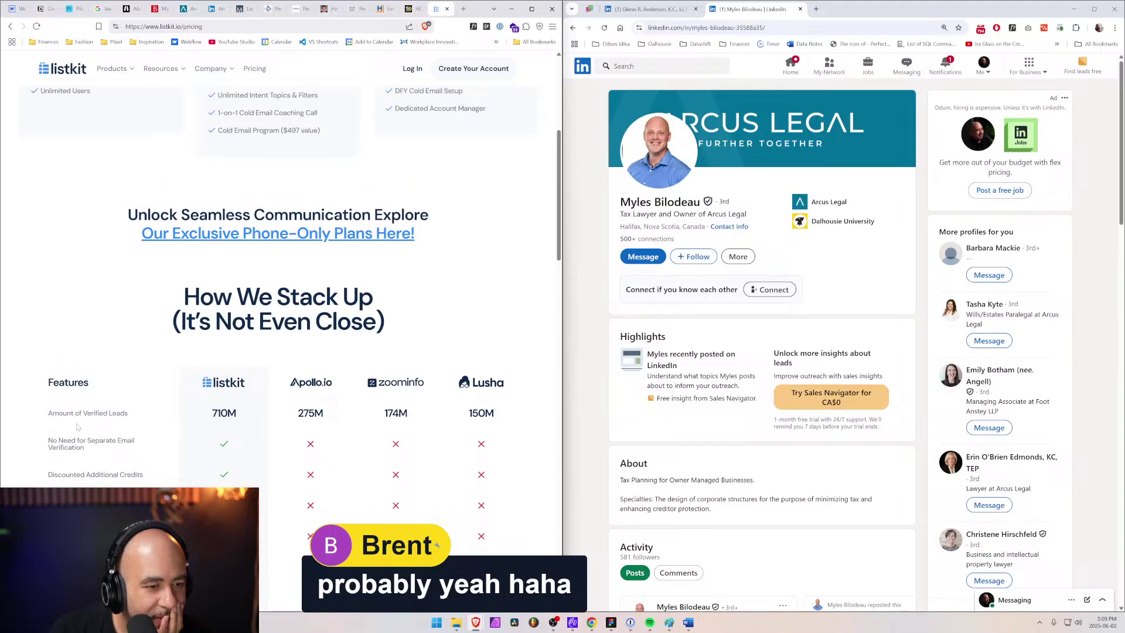
{"action": "scroll", "coordinate": [105, 410], "scroll_direction": "down", "scroll_amount": 4}
{"action": "scroll", "coordinate": [104, 410], "scroll_direction": "down", "scroll_amount": 4}
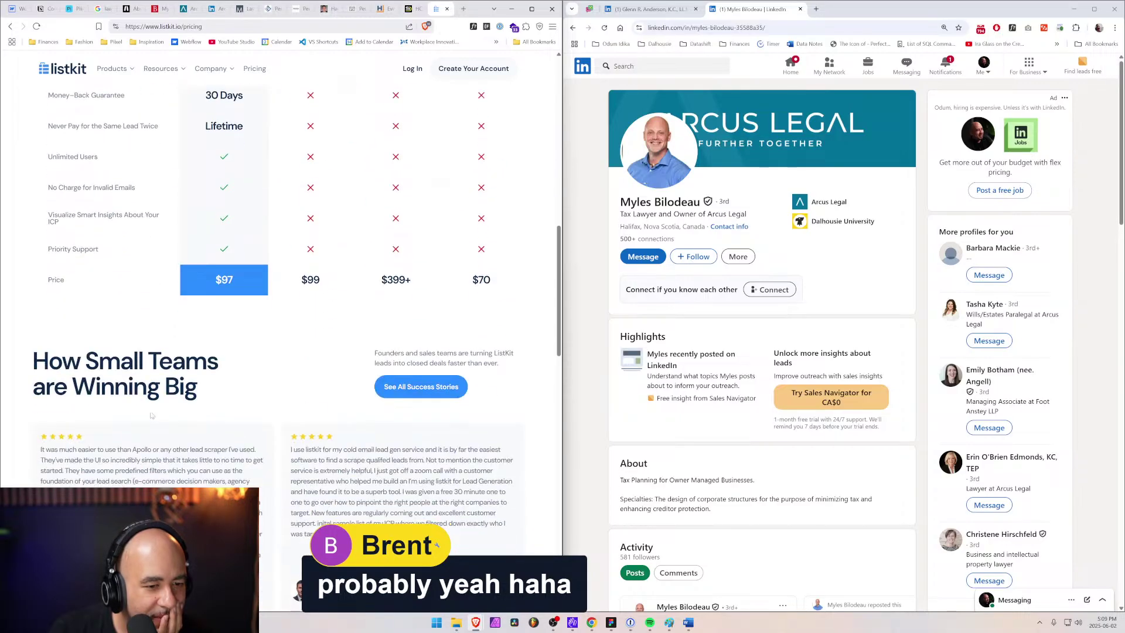
{"action": "scroll", "coordinate": [237, 379], "scroll_direction": "down", "scroll_amount": 6}
{"action": "scroll", "coordinate": [238, 379], "scroll_direction": "up", "scroll_amount": 2}
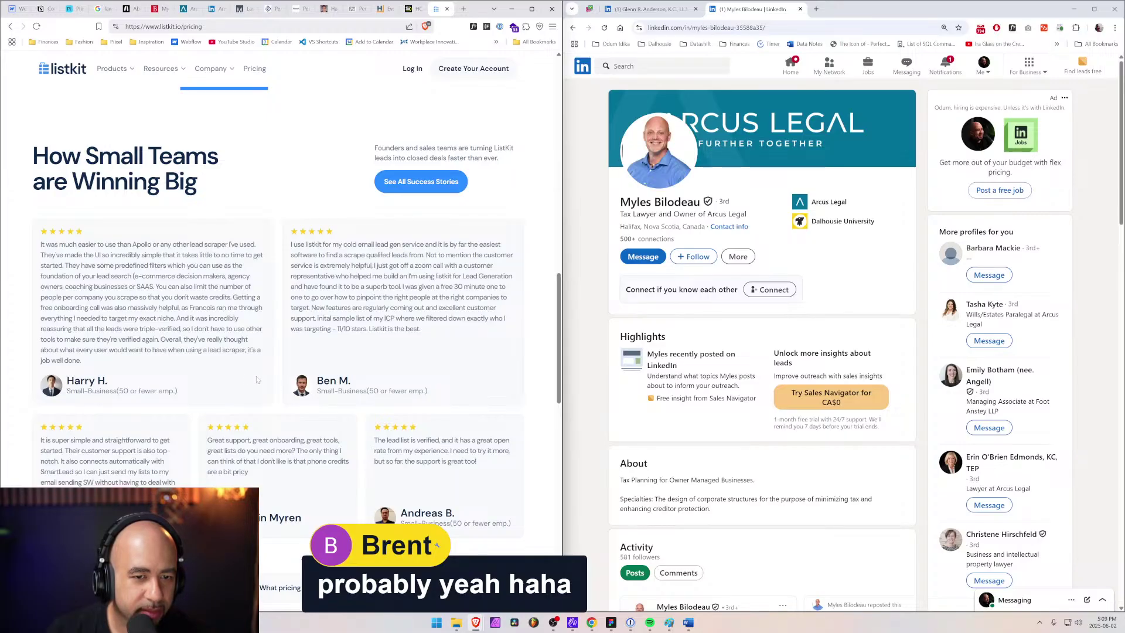
{"action": "scroll", "coordinate": [262, 380], "scroll_direction": "down", "scroll_amount": 5}
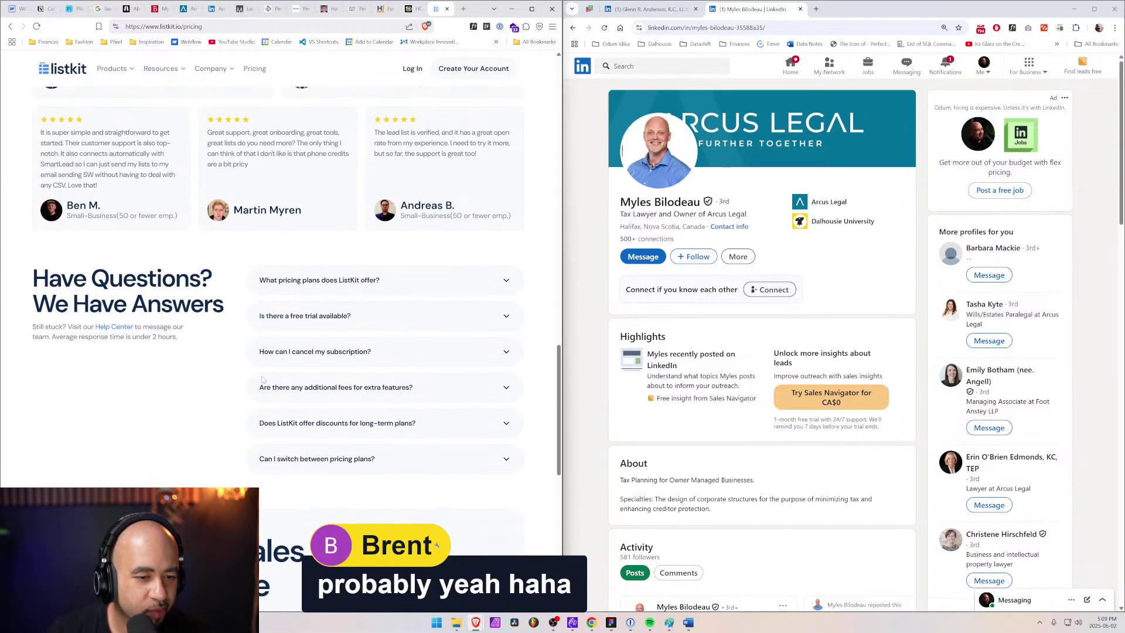
Expand the free trial, pricing plans and cancellation FAQ answers, then jump back to the plans
{"action": "left_click", "coordinate": [336, 319]}
{"action": "left_click", "coordinate": [338, 287]}
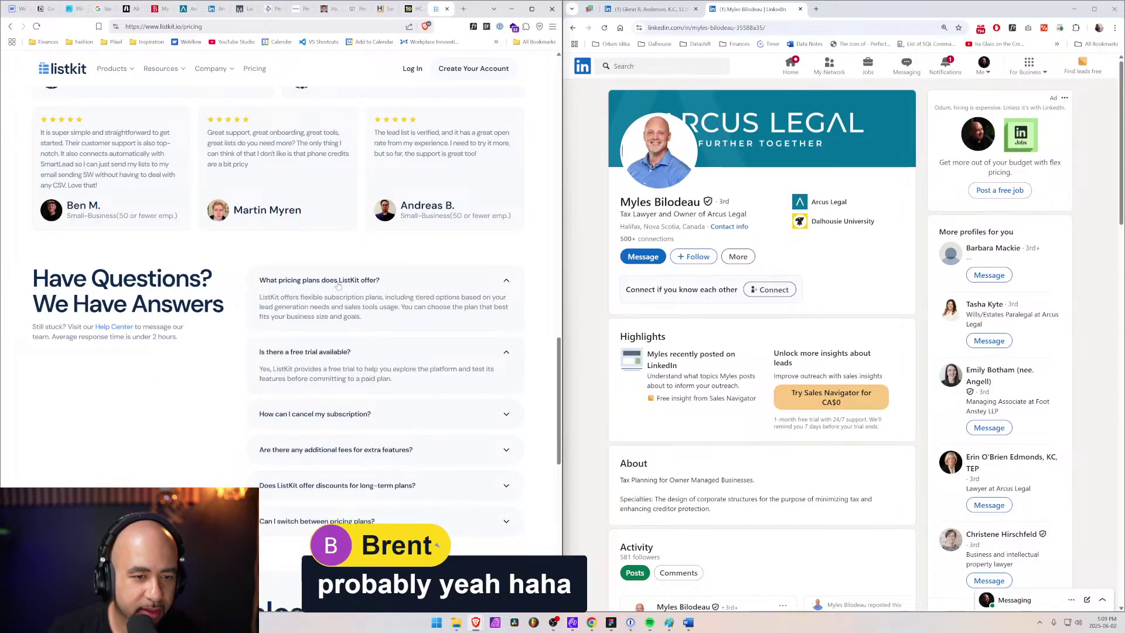
{"action": "left_click", "coordinate": [293, 416]}
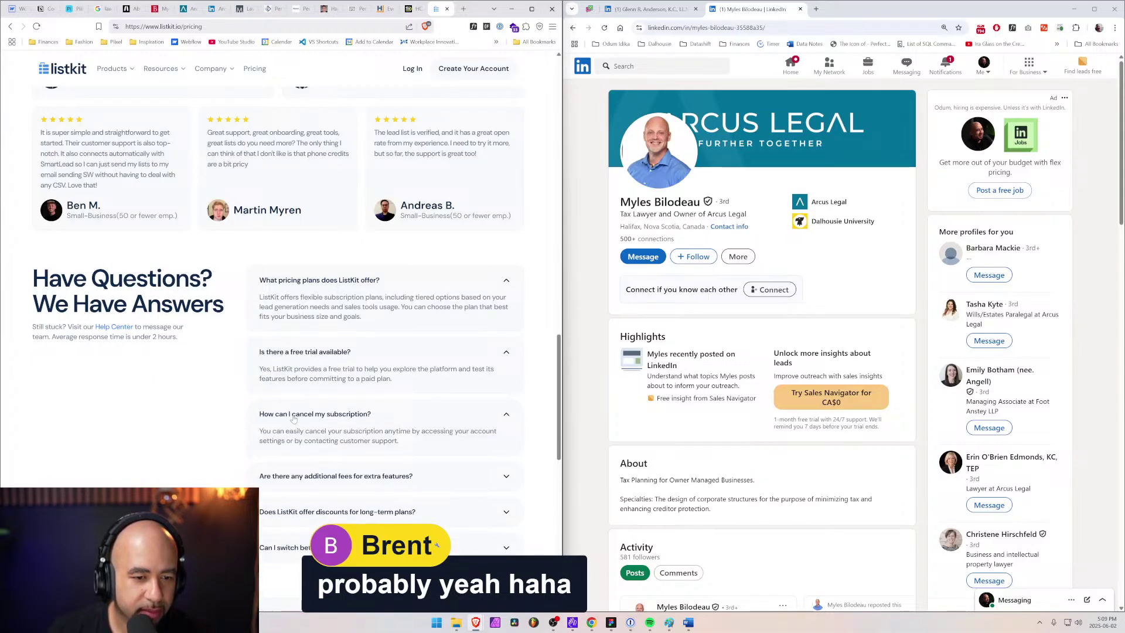
{"action": "scroll", "coordinate": [199, 373], "scroll_direction": "down", "scroll_amount": 3}
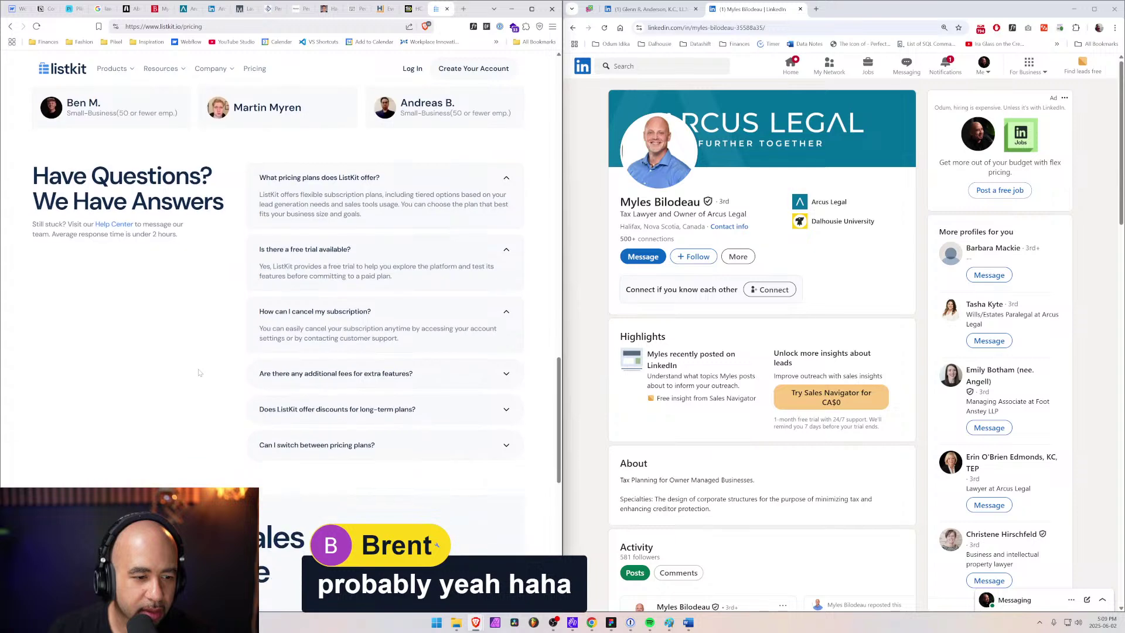
{"action": "scroll", "coordinate": [199, 373], "scroll_direction": "down", "scroll_amount": 2}
{"action": "key", "text": "Home"}
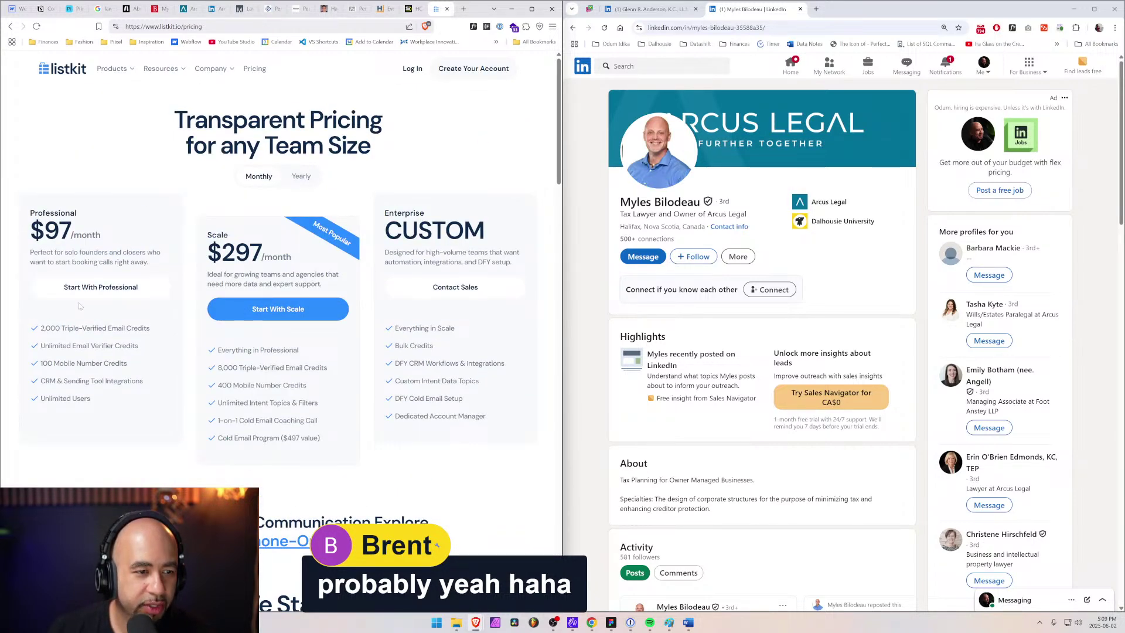
Start the Professional plan sign-up, autofilling the saved email and a suggested password
{"action": "left_click", "coordinate": [97, 292]}
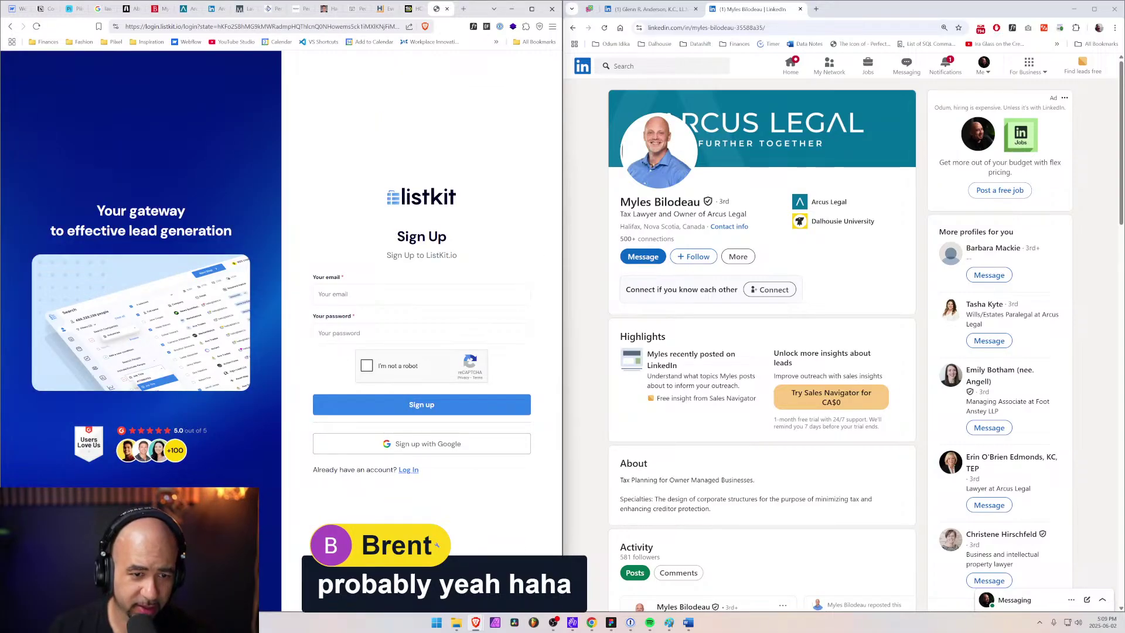
{"action": "left_click", "coordinate": [410, 294]}
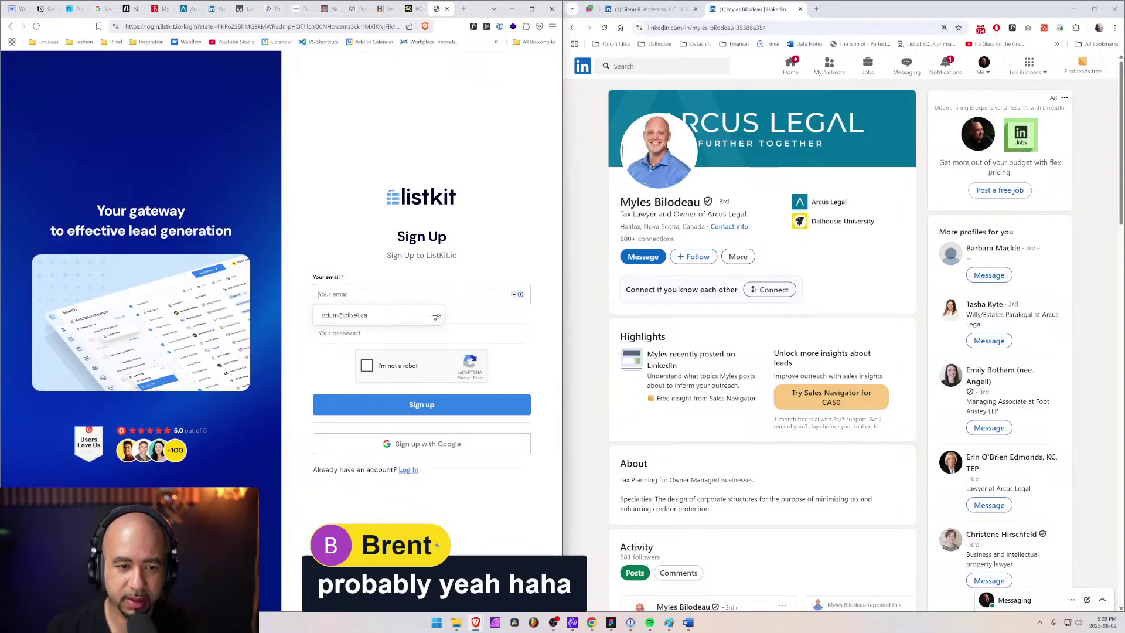
{"action": "key", "text": "Down"}
{"action": "key", "text": "Return"}
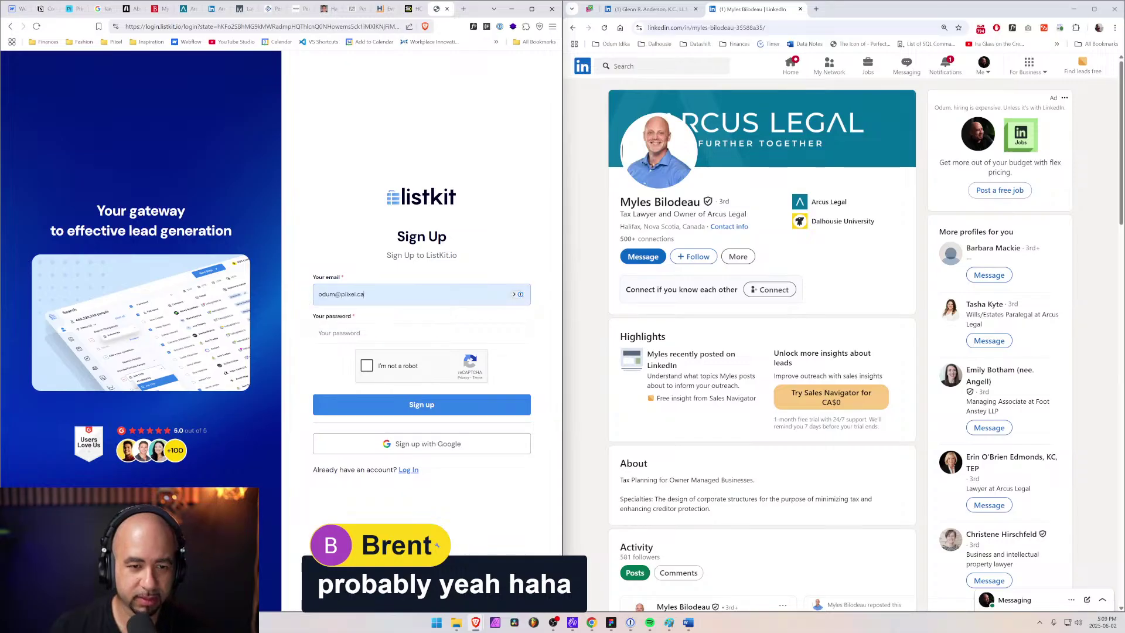
{"action": "key", "text": "Tab"}
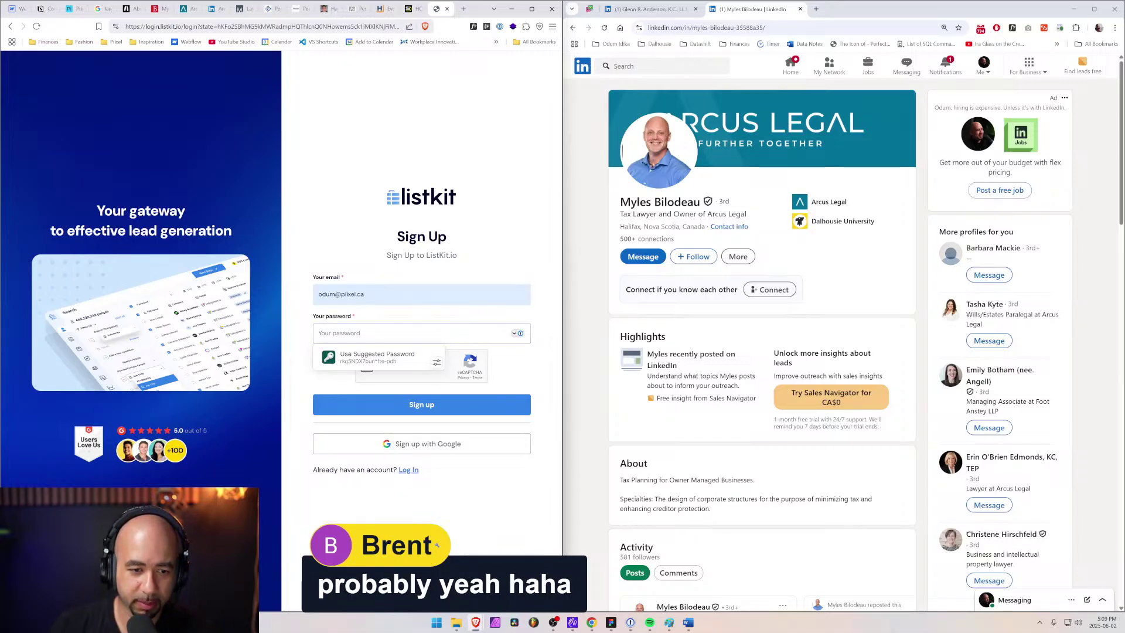
{"action": "left_click", "coordinate": [367, 363]}
Pass the fire hydrant reCAPTCHA challenge and submit the sign-up form
{"action": "left_click", "coordinate": [367, 366]}
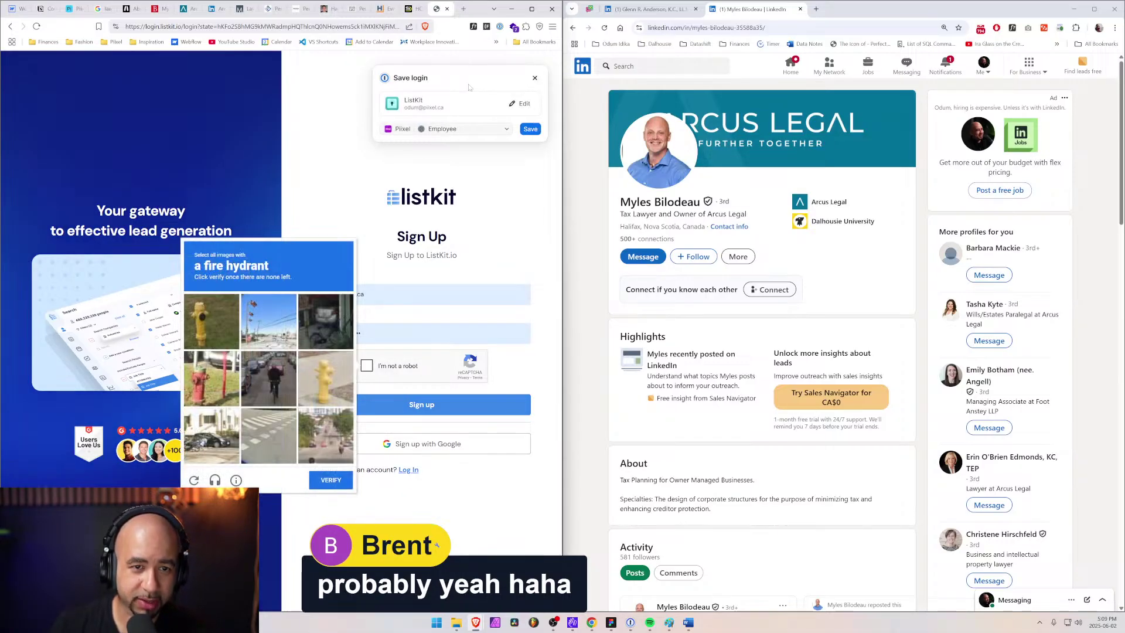
{"action": "left_click", "coordinate": [210, 321]}
{"action": "left_click", "coordinate": [211, 377]}
{"action": "left_click", "coordinate": [328, 375]}
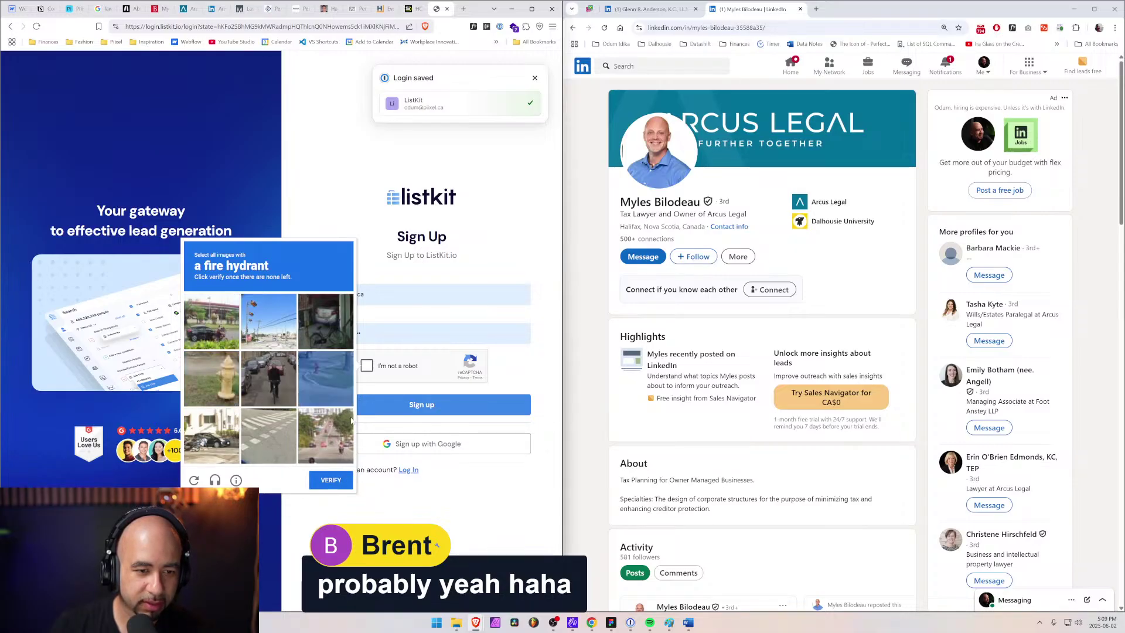
{"action": "left_click", "coordinate": [212, 378]}
{"action": "left_click", "coordinate": [326, 378]}
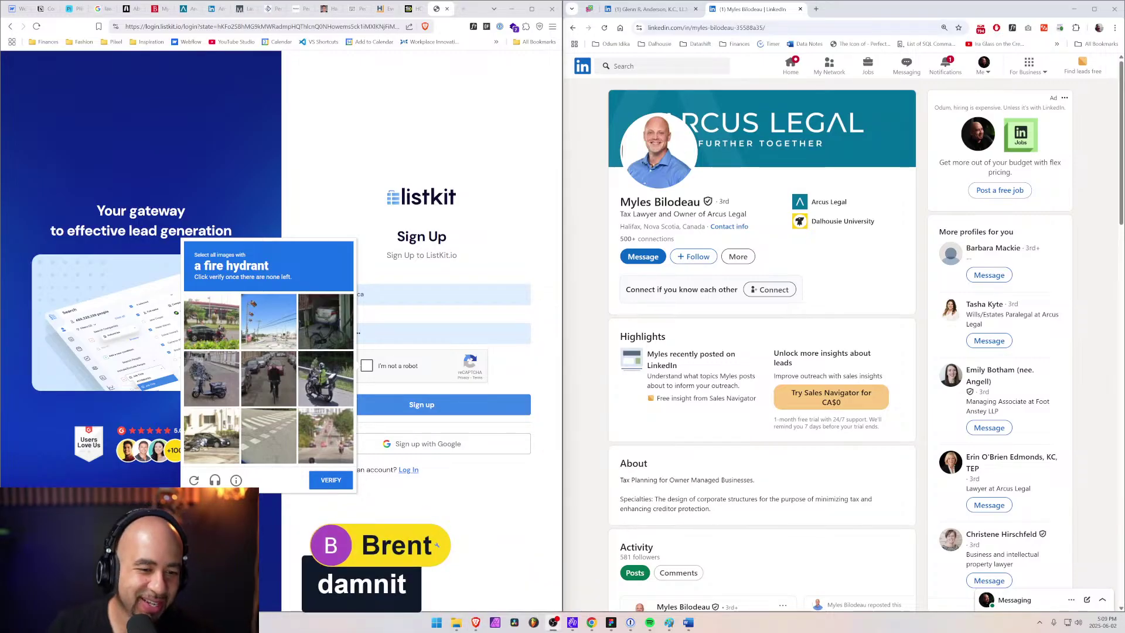
{"action": "left_click", "coordinate": [331, 479]}
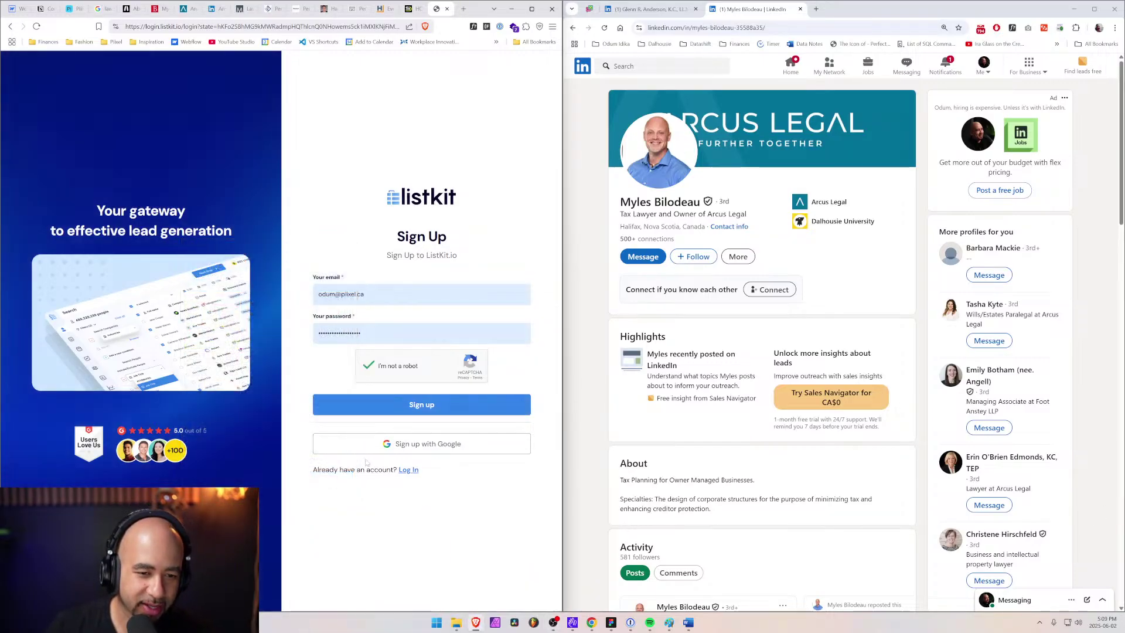
{"action": "left_click", "coordinate": [431, 411]}
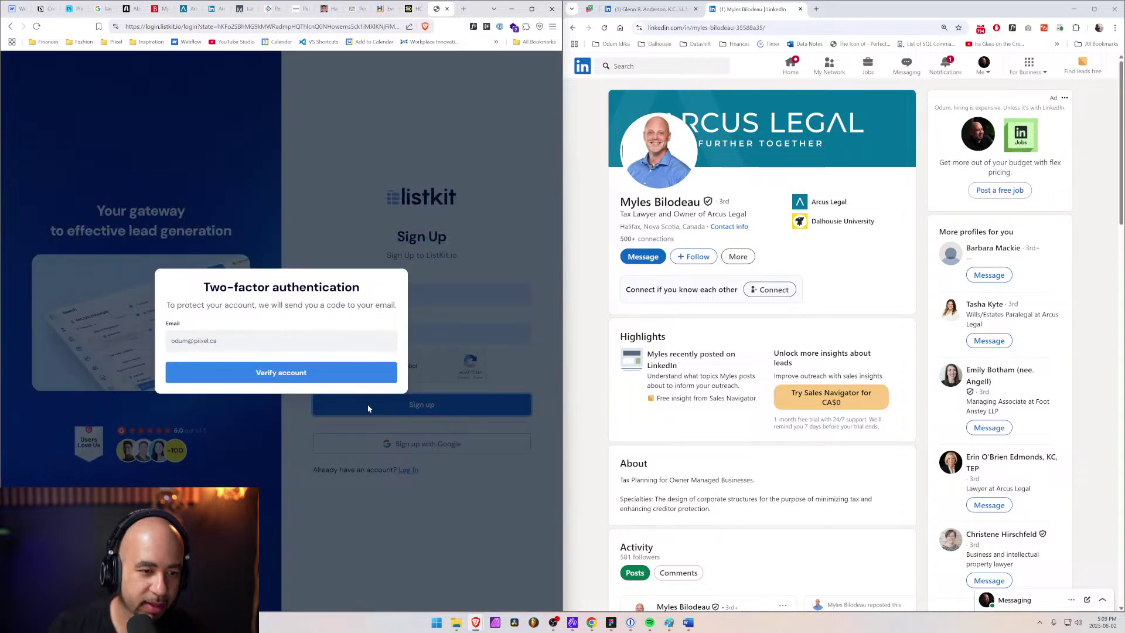
Request the verification code and enter the emailed code to finish signing up
{"action": "left_click", "coordinate": [308, 372]}
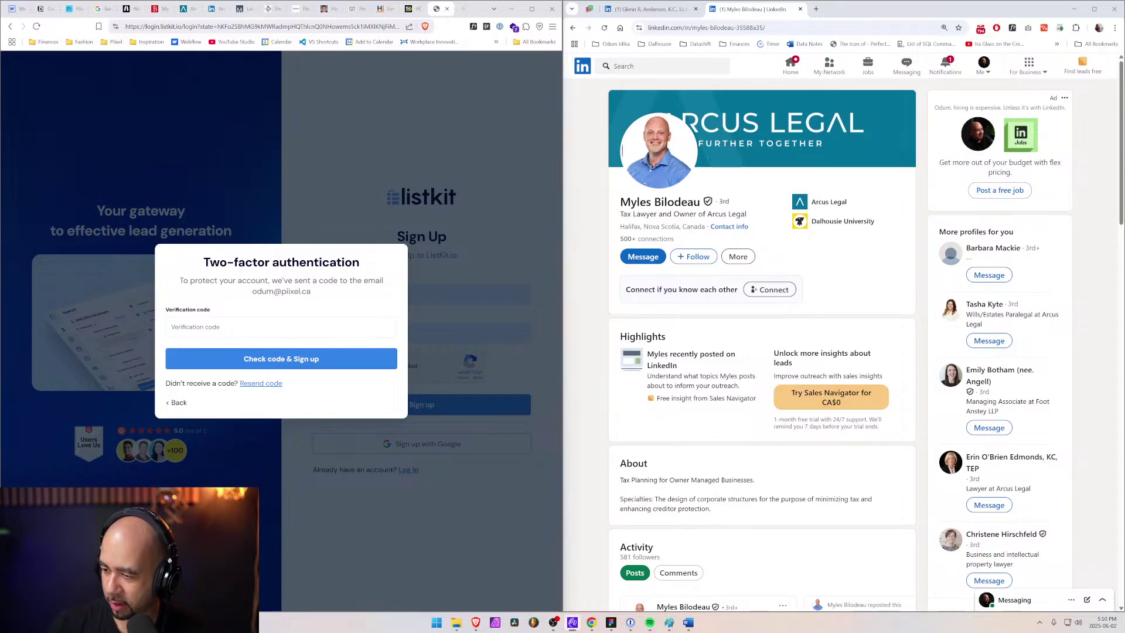
{"action": "left_click", "coordinate": [276, 327]}
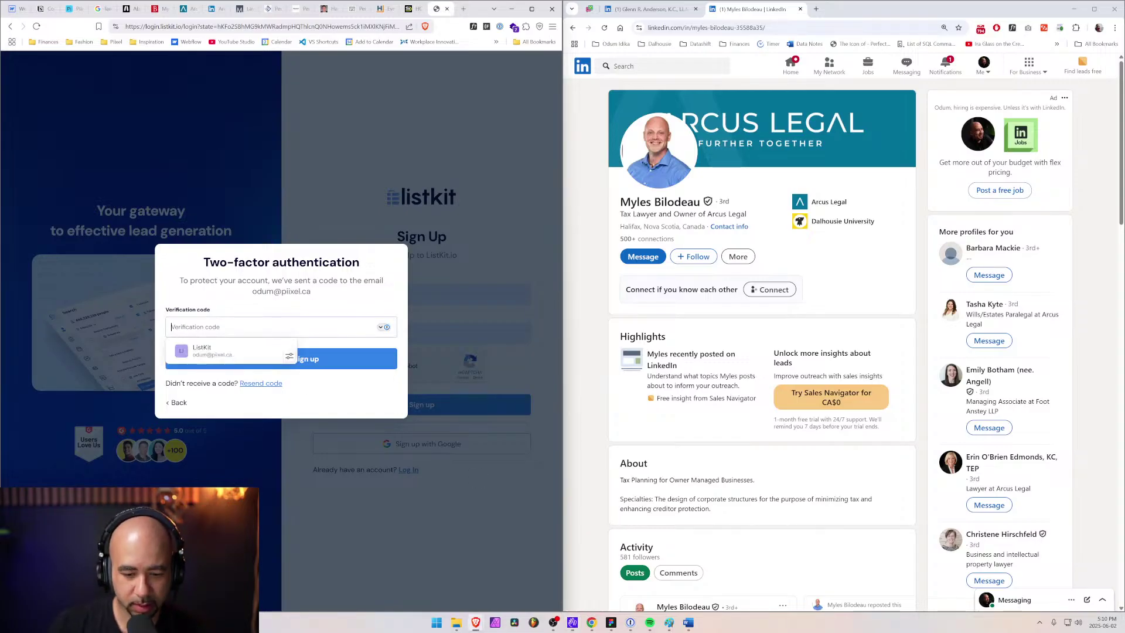
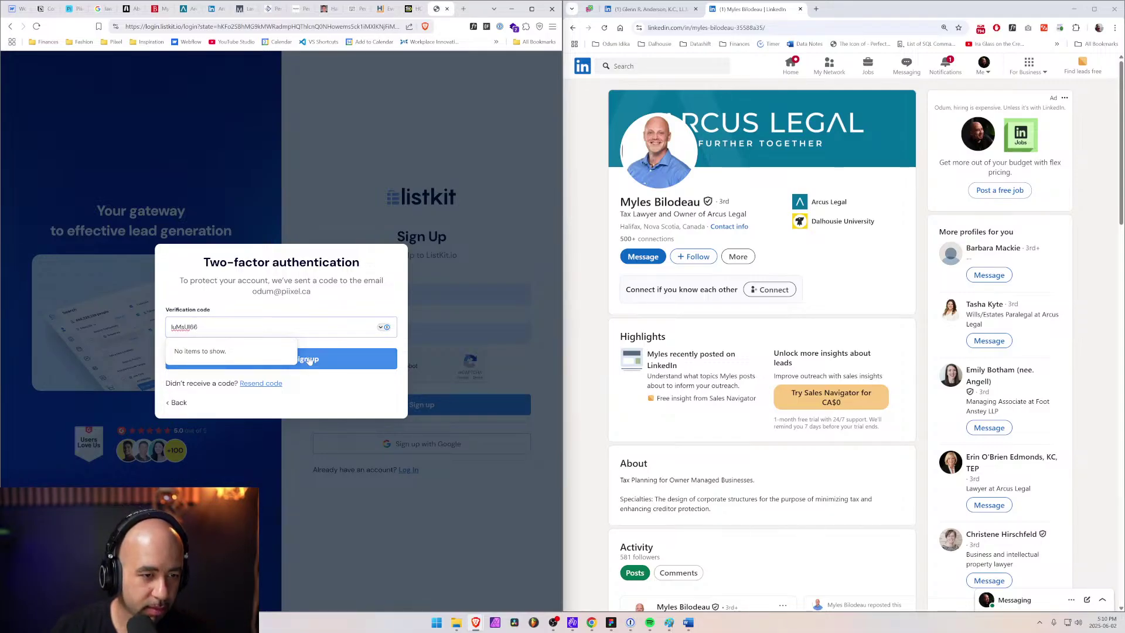
{"action": "left_click", "coordinate": [327, 363]}
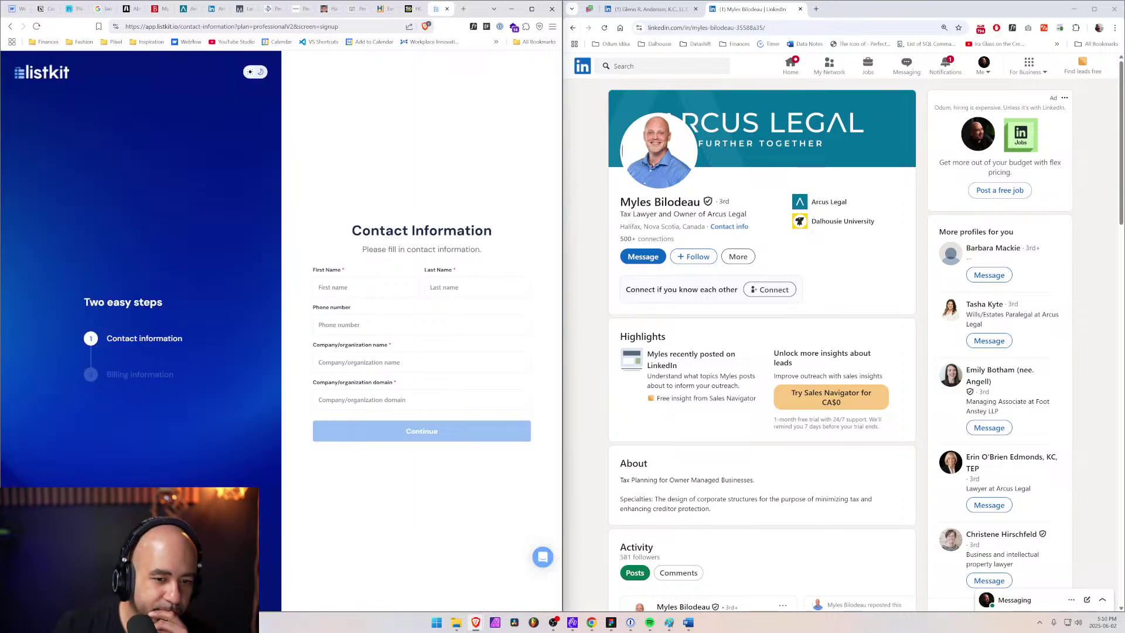
{"action": "left_click", "coordinate": [369, 285]}
{"action": "type", "text": "Odum"}
{"action": "key", "text": "Tab"}
{"action": "type", "text": "Idika"}
{"action": "key", "text": "Tab"}
{"action": "key", "text": "Tab"}
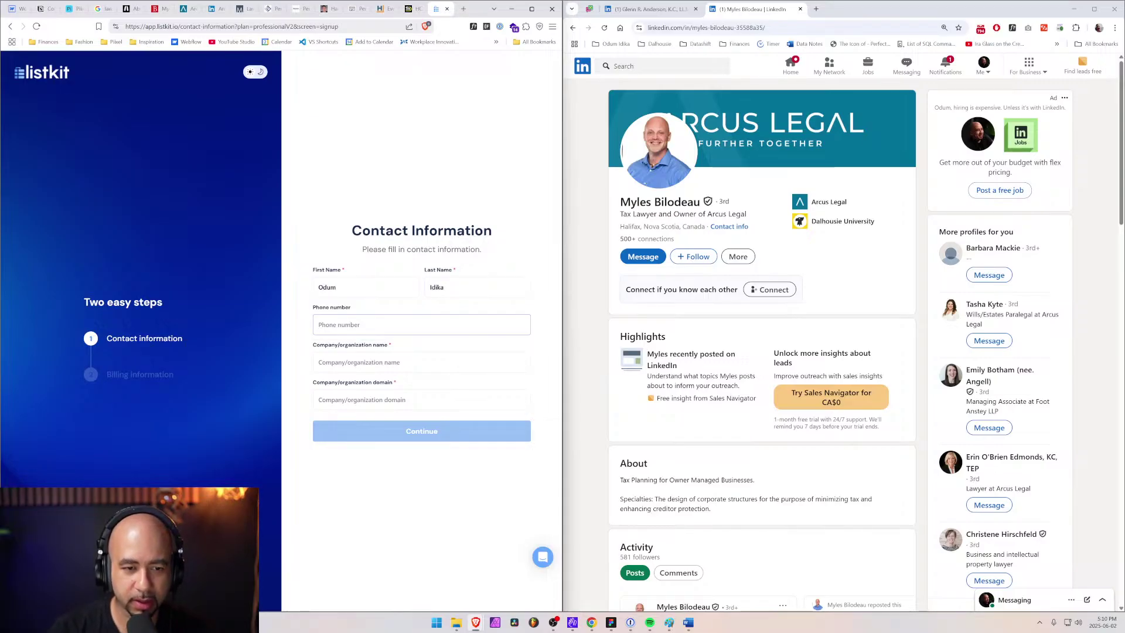
{"action": "type", "text": "Pixel"}
{"action": "key", "text": "Tab"}
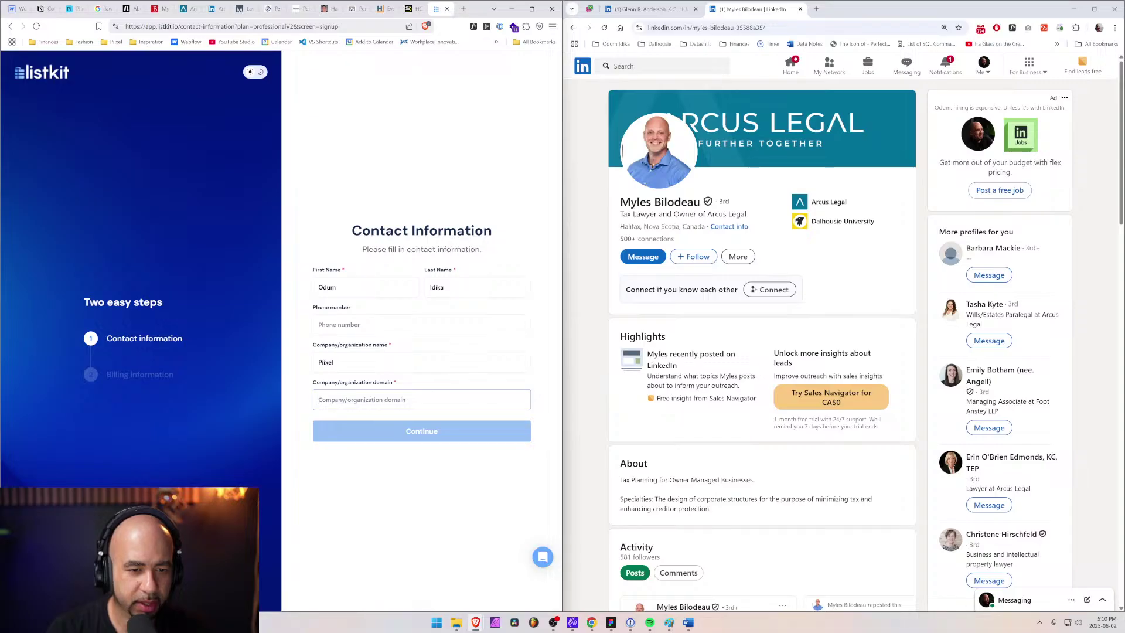
{"action": "type", "text": "w"}
{"action": "key", "text": "BackSpace"}
{"action": "type", "text": "www.piixel.ca"}
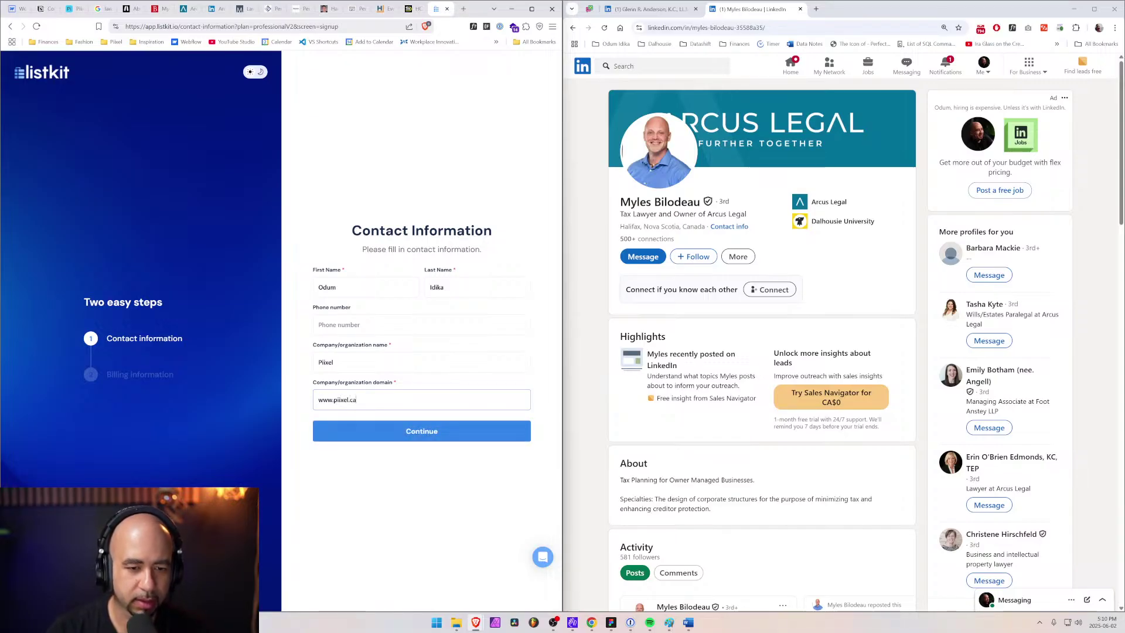
{"action": "key", "text": "Tab"}
{"action": "left_click", "coordinate": [385, 432]}
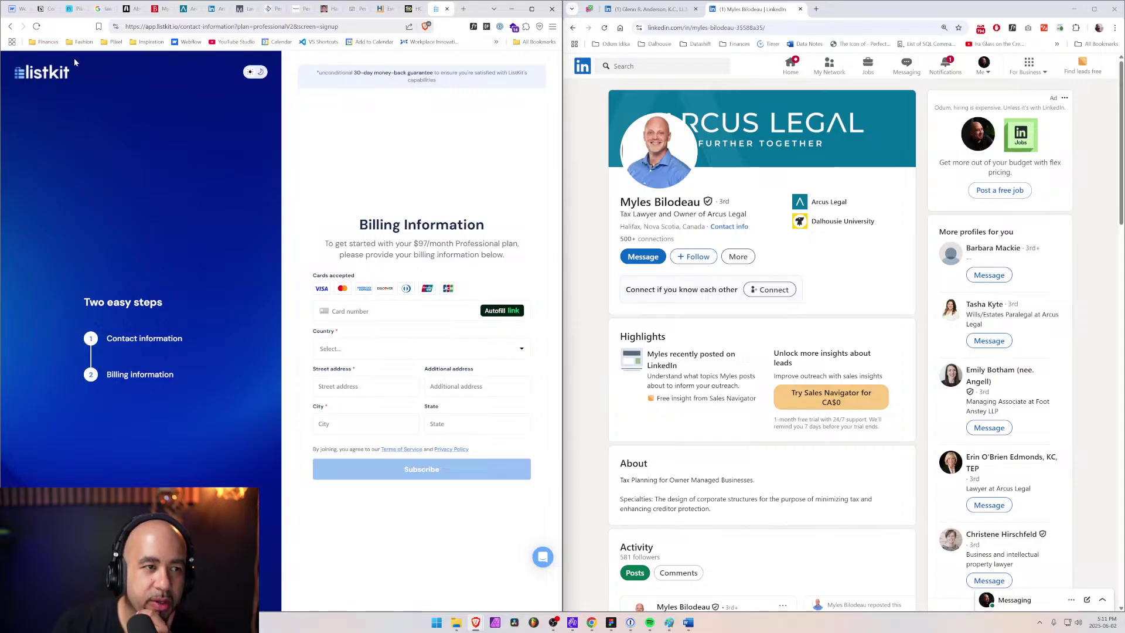
{"action": "left_click_drag", "start_coordinate": [187, 26], "coordinate": [343, 26]}
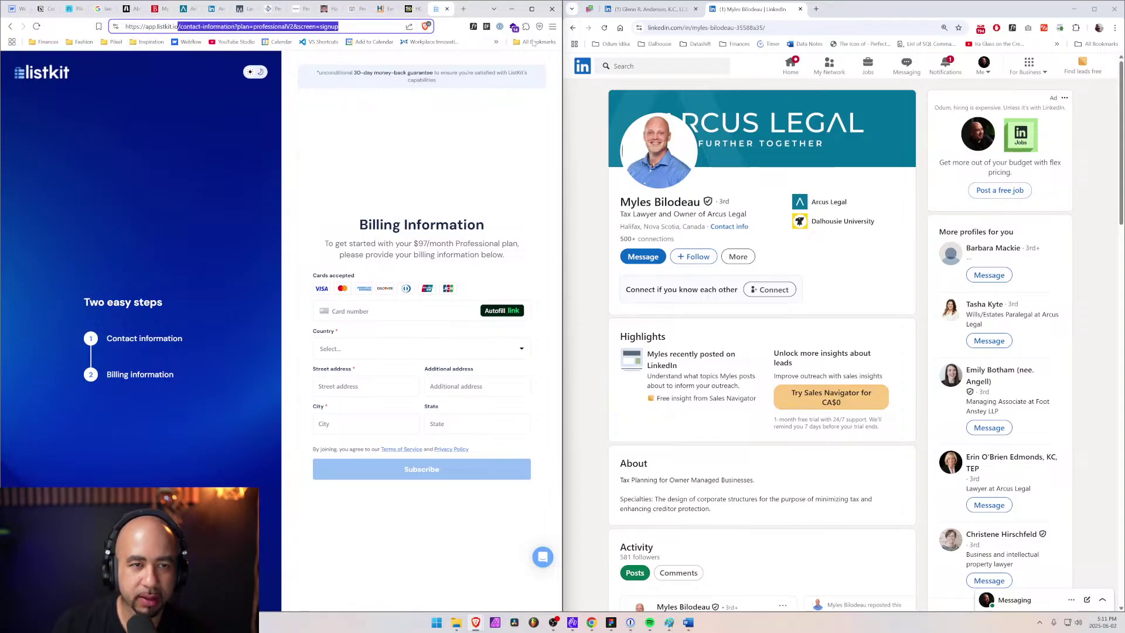
{"action": "key", "text": "BackSpace"}
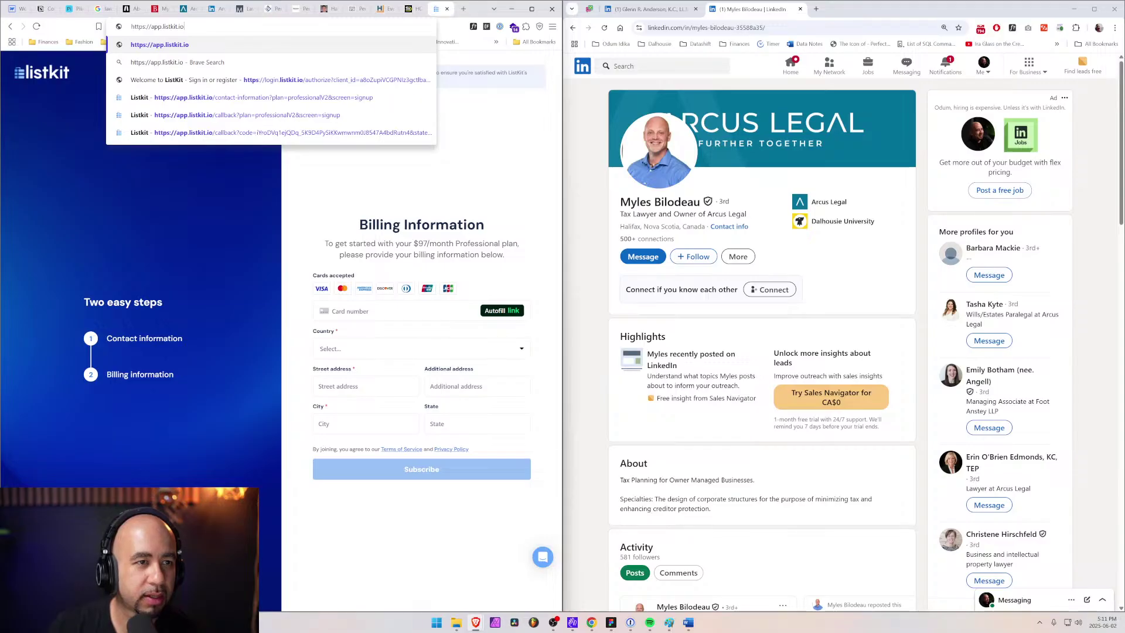
{"action": "key", "text": "BackSpace"}
{"action": "key", "text": "Return"}
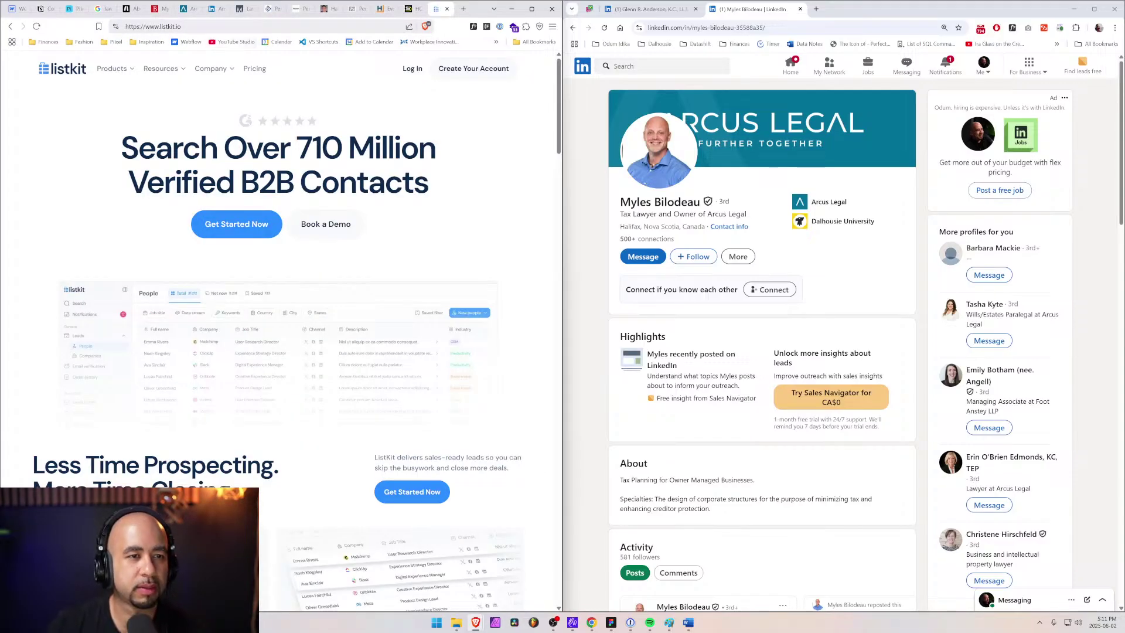
Scroll down and back up through the ListKit site page
{"action": "mouse_move", "coordinate": [132, 72]}
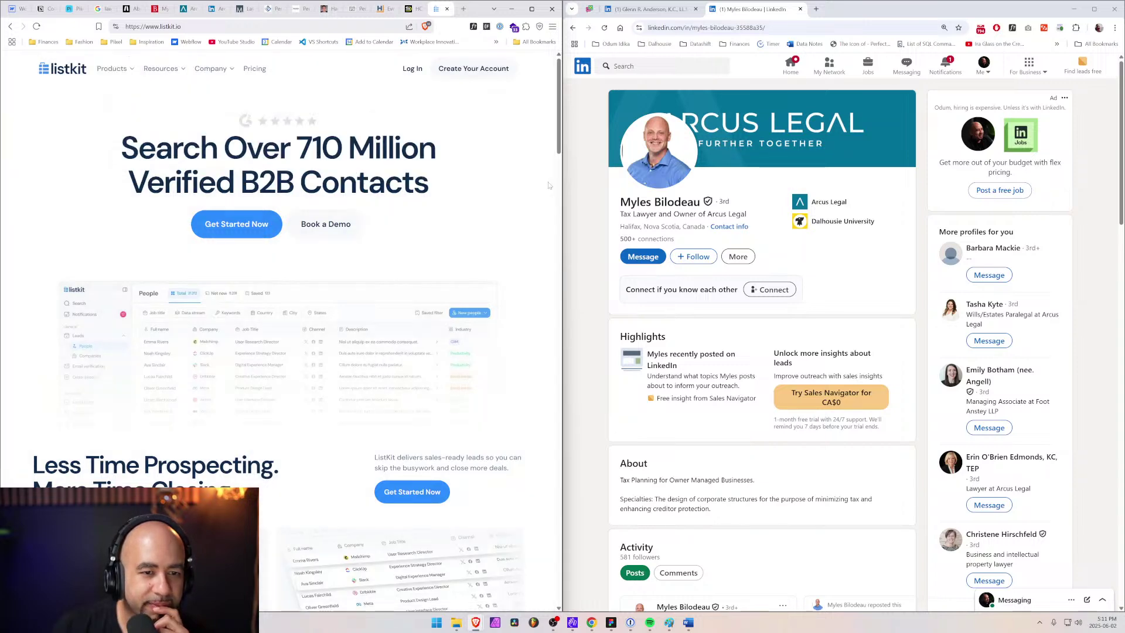
{"action": "scroll", "coordinate": [474, 204], "scroll_direction": "down", "scroll_amount": 10}
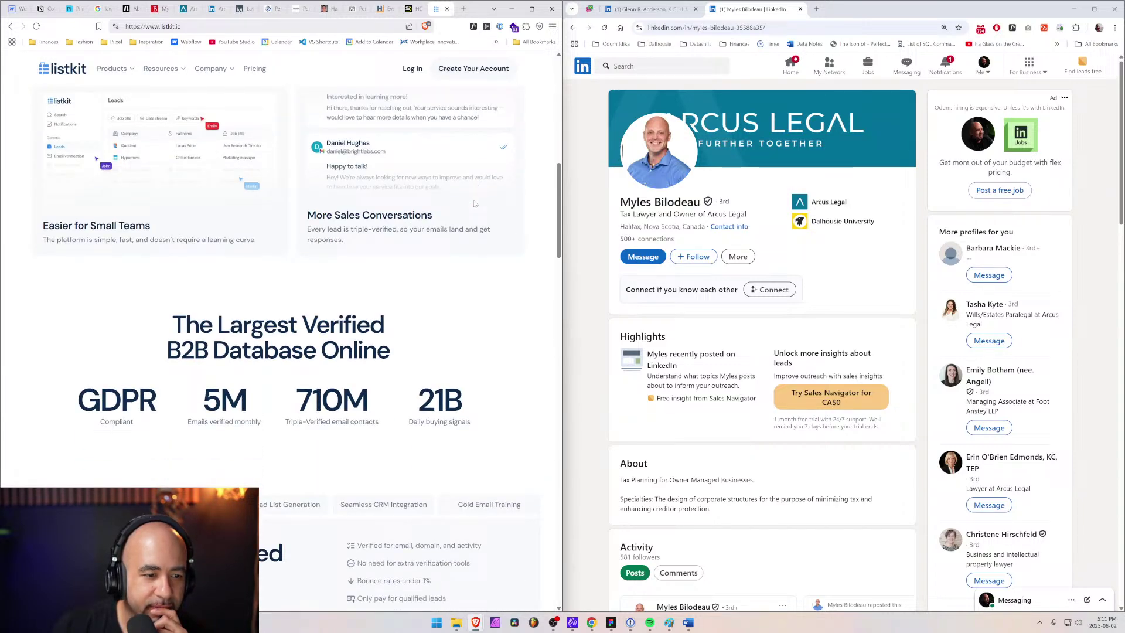
{"action": "scroll", "coordinate": [474, 203], "scroll_direction": "down", "scroll_amount": 7}
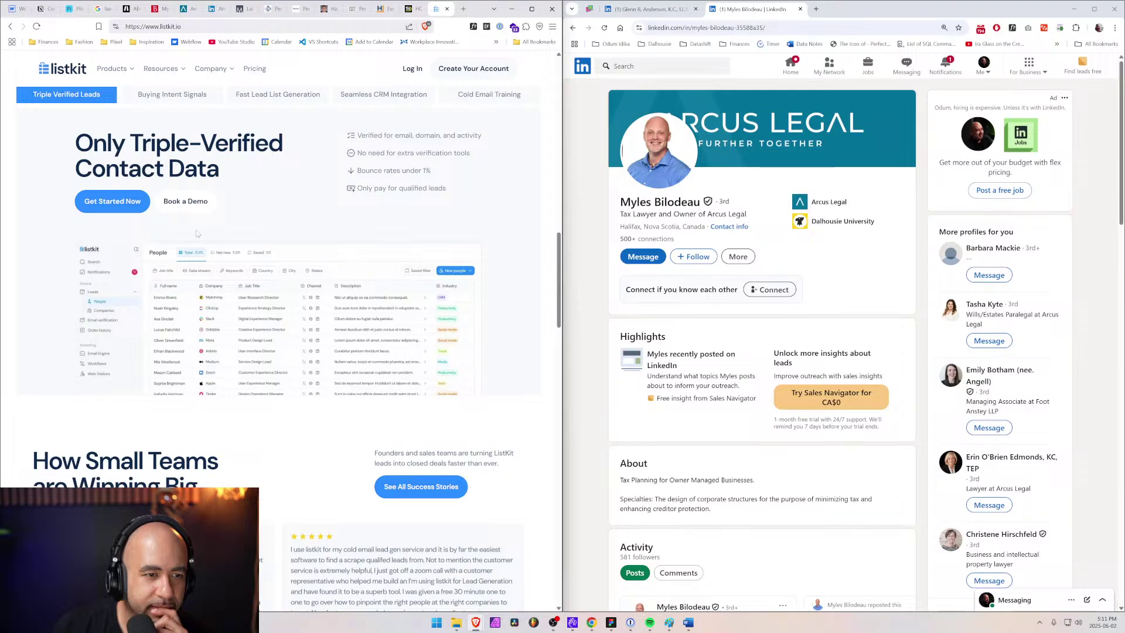
{"action": "scroll", "coordinate": [197, 233], "scroll_direction": "down", "scroll_amount": 20}
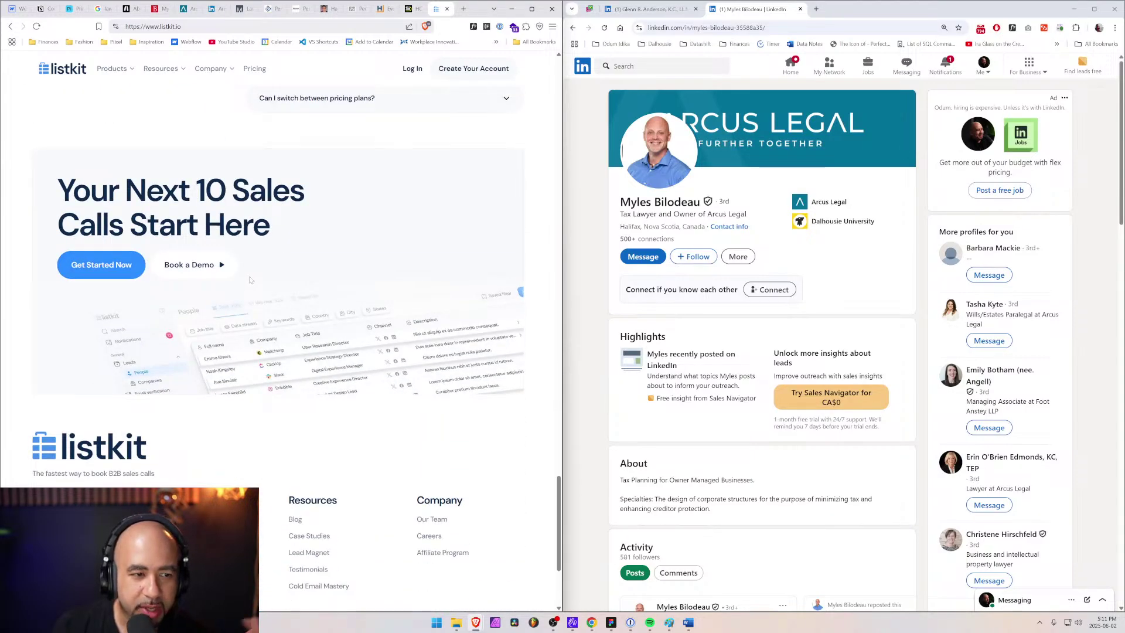
{"action": "scroll", "coordinate": [250, 278], "scroll_direction": "up", "scroll_amount": 10}
{"action": "scroll", "coordinate": [254, 277], "scroll_direction": "up", "scroll_amount": 15}
{"action": "scroll", "coordinate": [254, 277], "scroll_direction": "up", "scroll_amount": 10}
Browse ListKit's Resources > Case Studies page, then return to the Airtable Prospects grid via Notion
{"action": "left_click", "coordinate": [167, 70]}
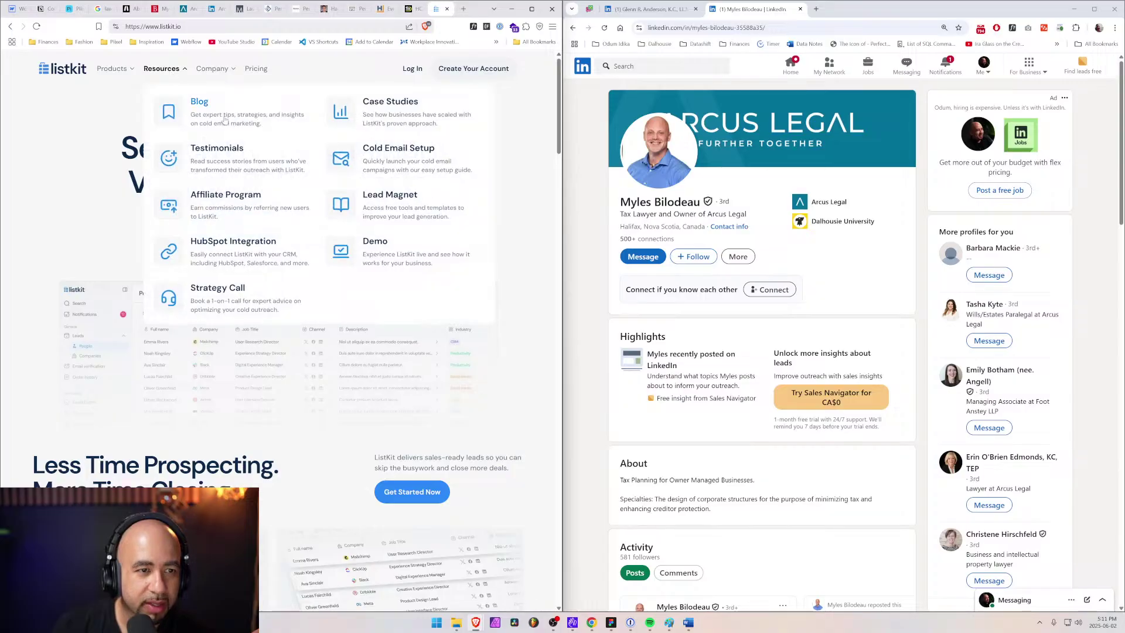
{"action": "left_click", "coordinate": [395, 106]}
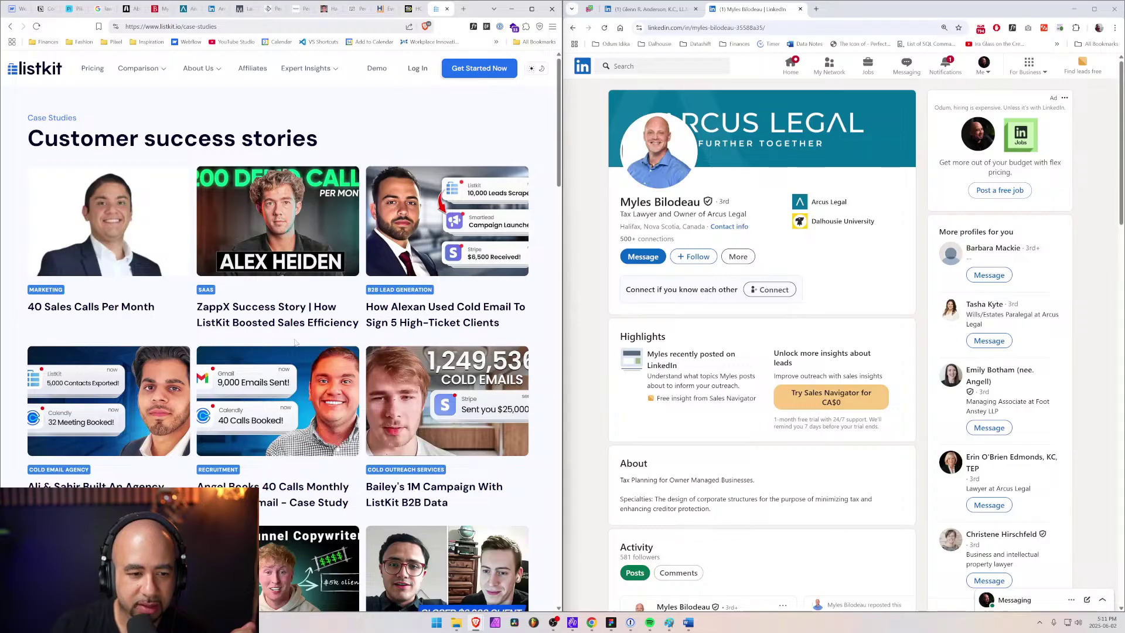
{"action": "scroll", "coordinate": [295, 342], "scroll_direction": "down", "scroll_amount": 8}
{"action": "scroll", "coordinate": [295, 343], "scroll_direction": "up", "scroll_amount": 10}
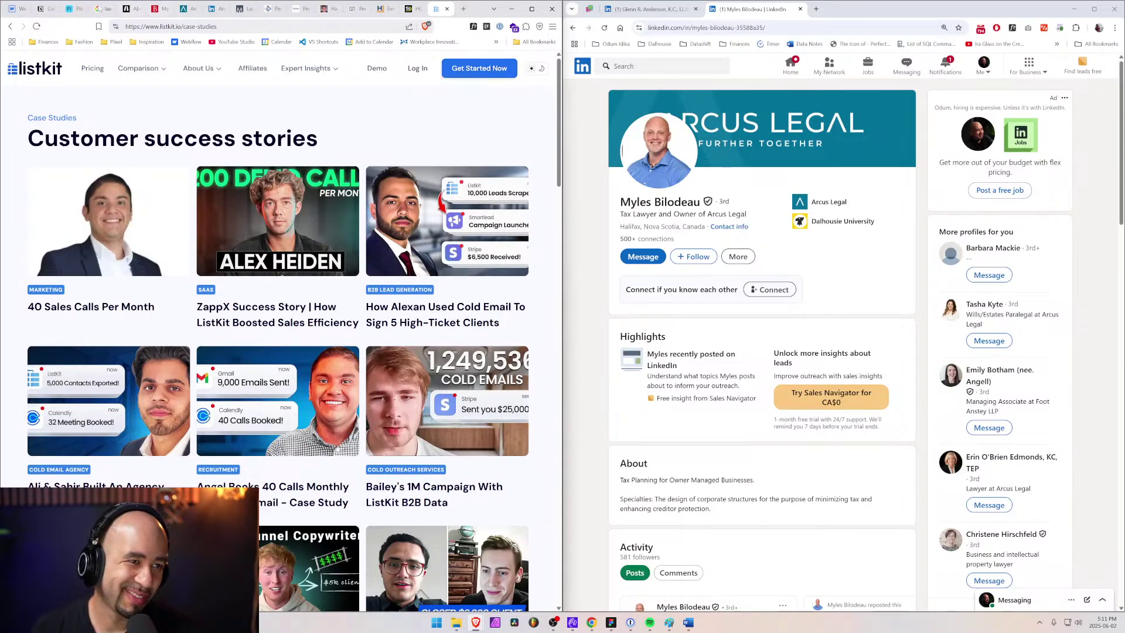
{"action": "left_click", "coordinate": [49, 9]}
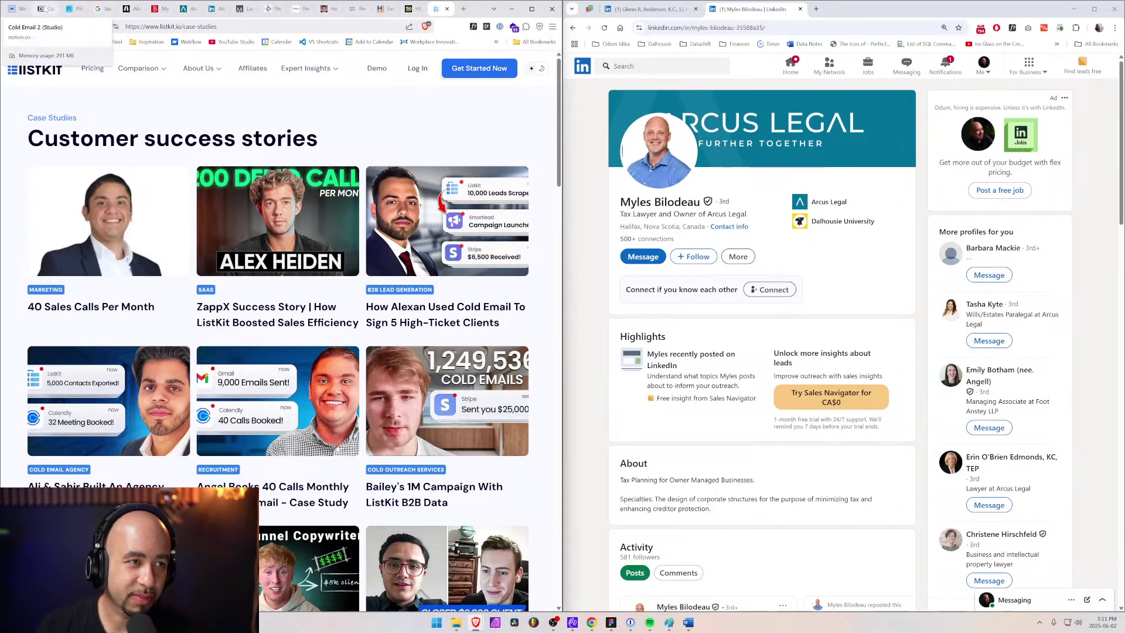
{"action": "left_click", "coordinate": [72, 9]}
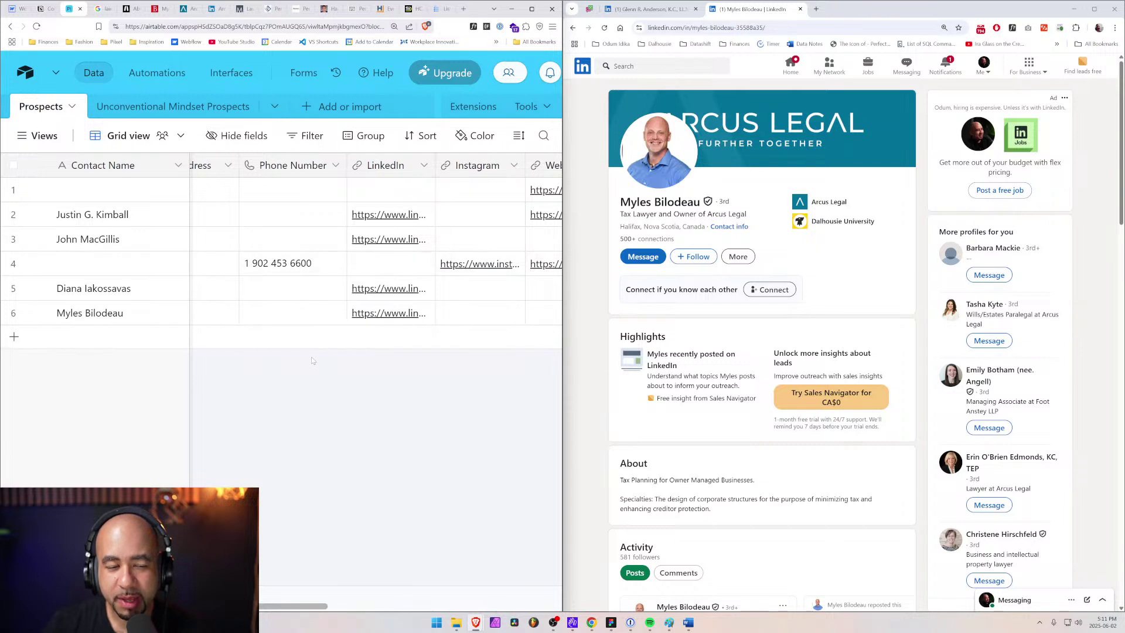
Scroll across the Prospects grid columns, then close the Barristers' Society tab to reveal Best Lawyers
{"action": "scroll", "coordinate": [442, 382], "scroll_direction": "right", "scroll_amount": 5}
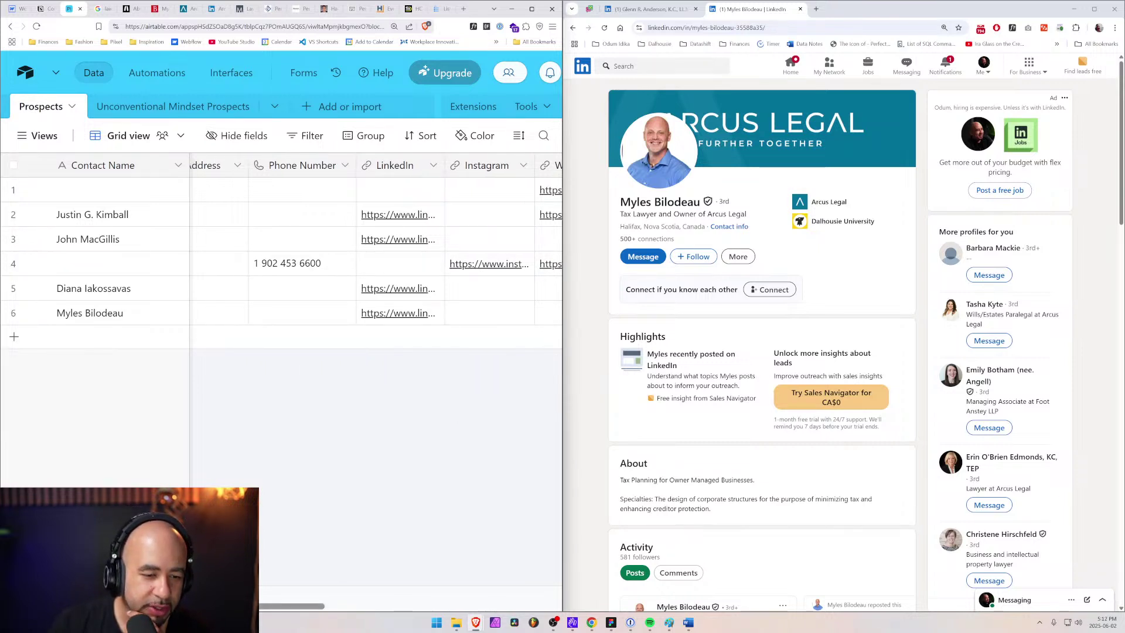
{"action": "scroll", "coordinate": [375, 252], "scroll_direction": "left", "scroll_amount": 5}
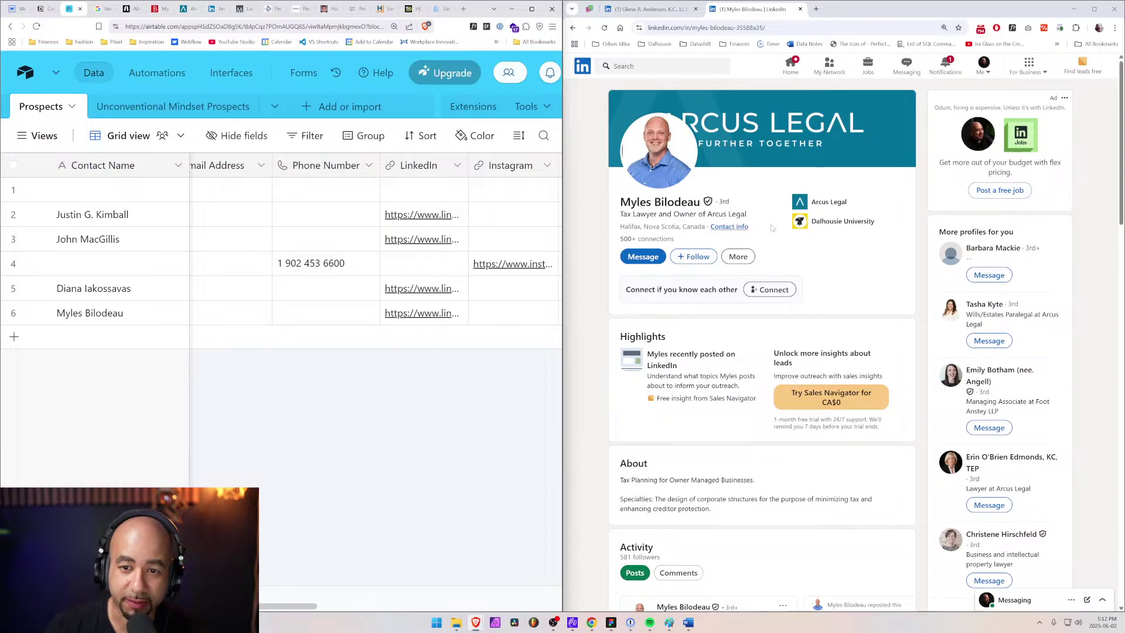
{"action": "scroll", "coordinate": [705, 318], "scroll_direction": "down", "scroll_amount": 2}
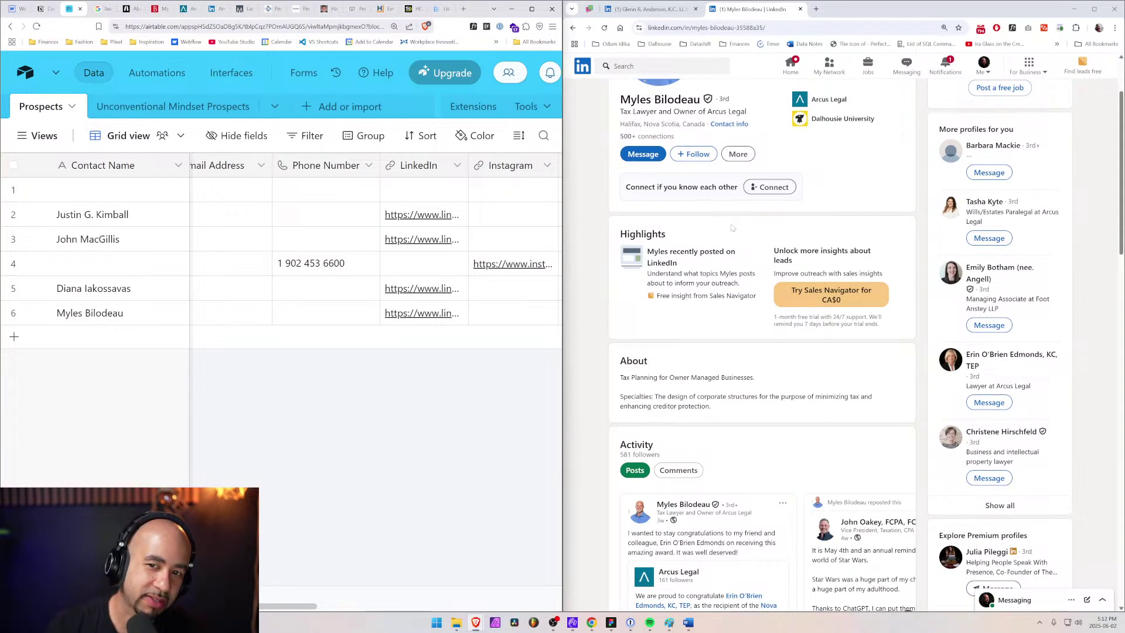
{"action": "scroll", "coordinate": [664, 270], "scroll_direction": "up", "scroll_amount": 2}
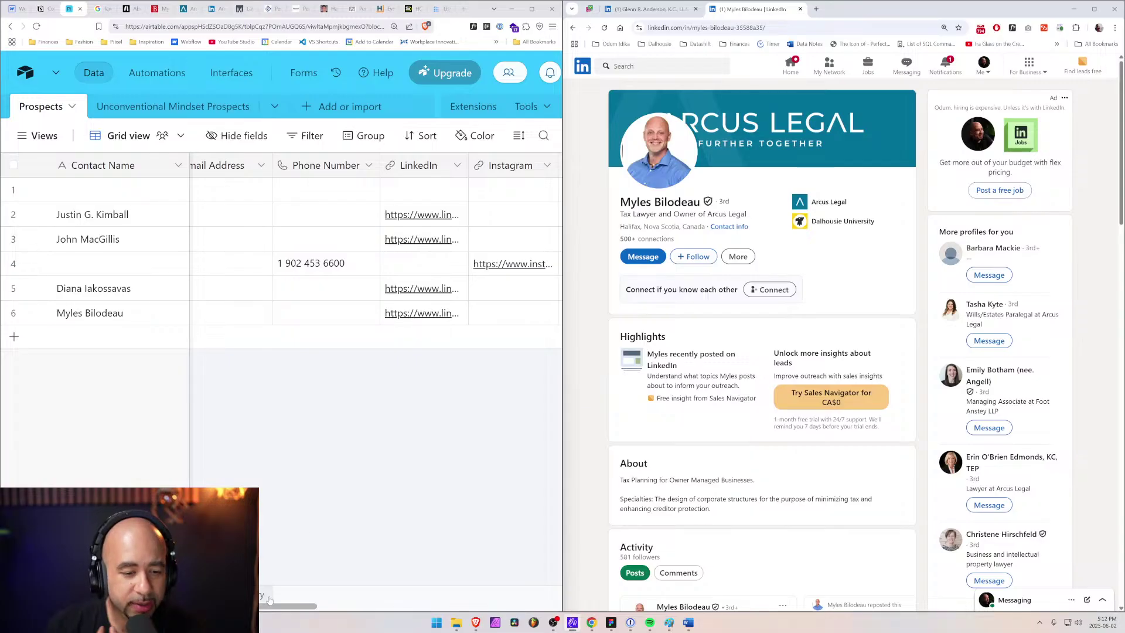
{"action": "left_click_drag", "start_coordinate": [270, 605], "coordinate": [201, 606]}
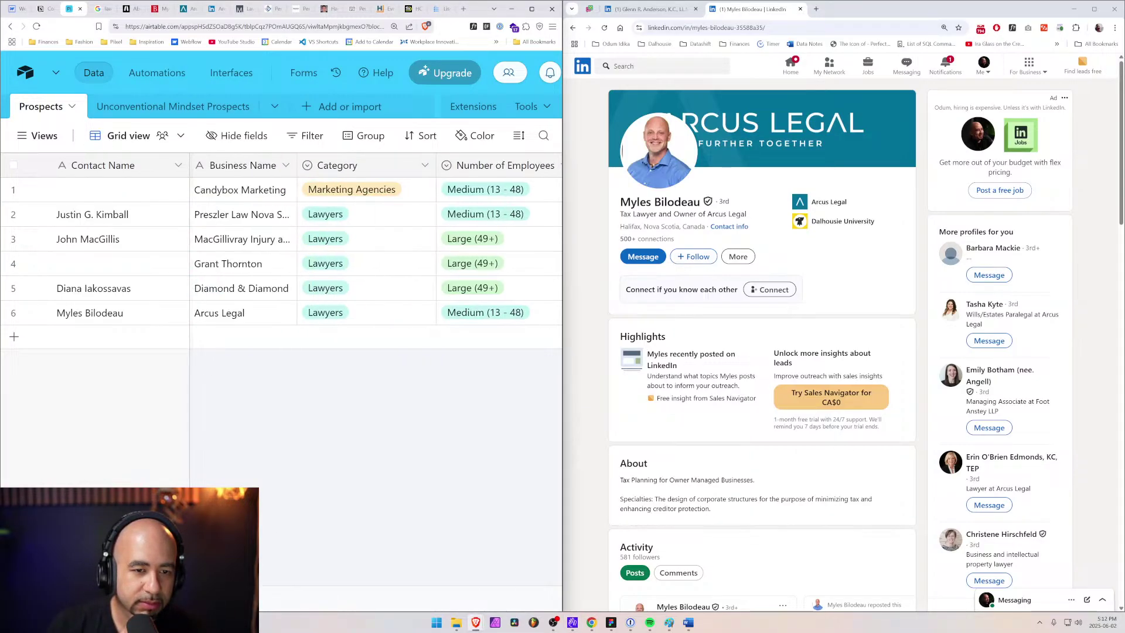
{"action": "left_click", "coordinate": [135, 8]}
{"action": "left_click", "coordinate": [138, 9]}
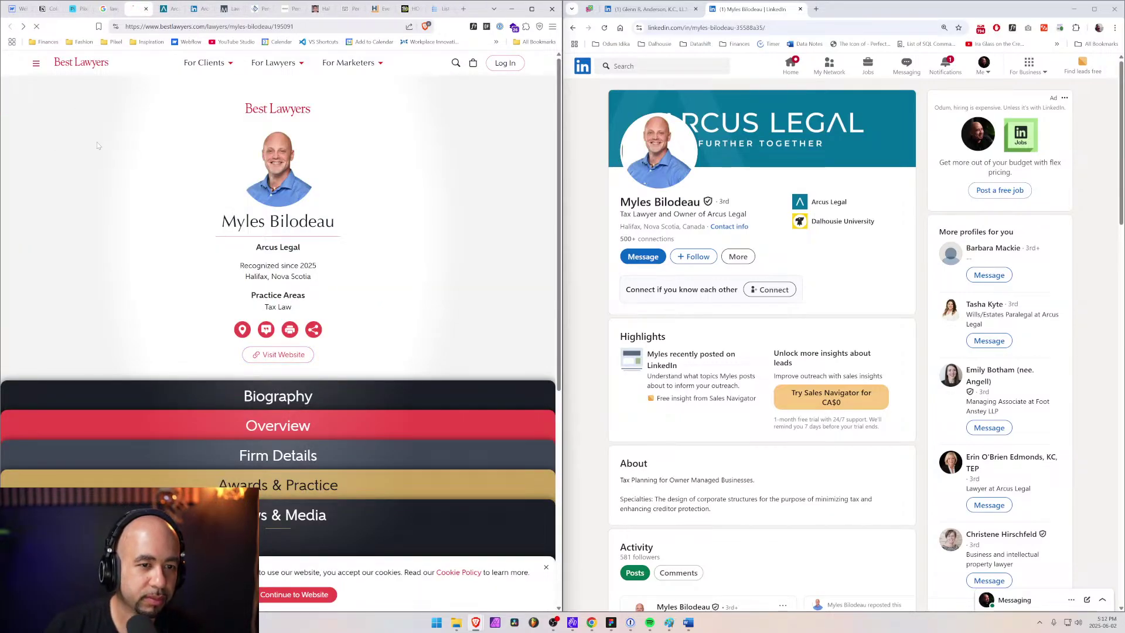
Return to the Halifax Best Lawyers listings and open the Wagners partner's bio on wagners.co
{"action": "key", "text": "alt+Left"}
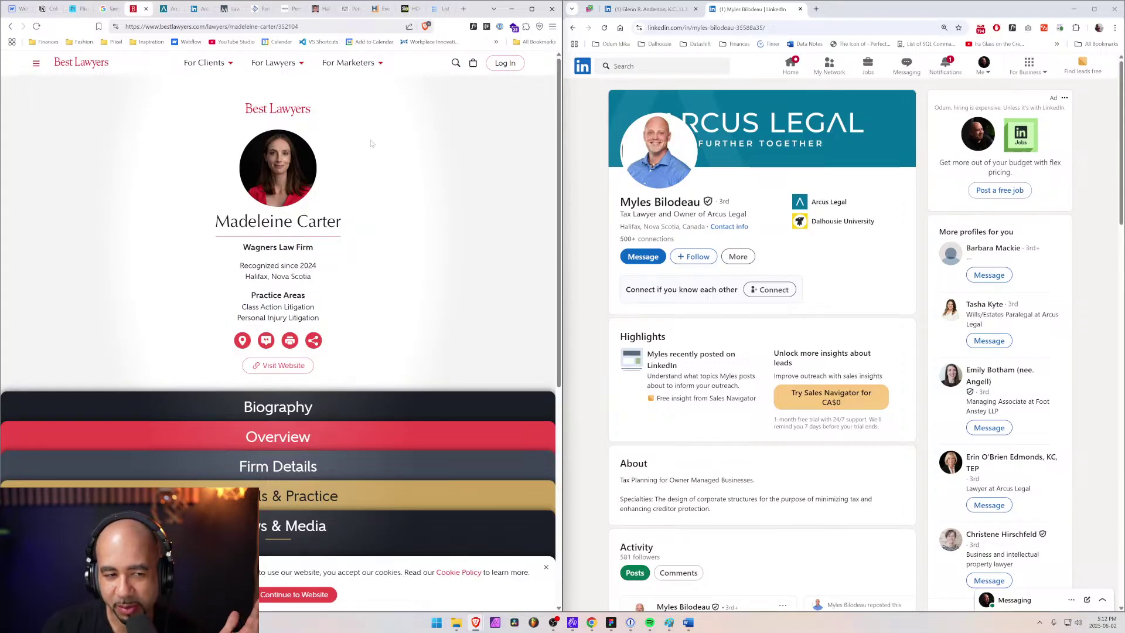
{"action": "left_click", "coordinate": [280, 366]}
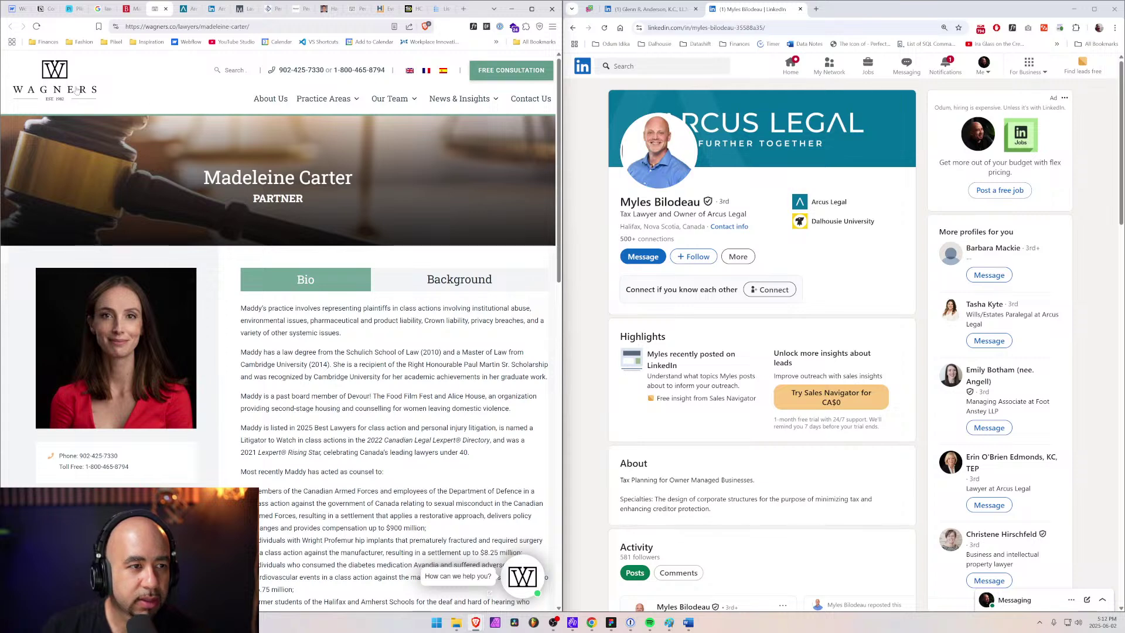
Scroll to the contact form at the page bottom and close the Intaker chat panel
{"action": "scroll", "coordinate": [179, 238], "scroll_direction": "down", "scroll_amount": 5}
{"action": "scroll", "coordinate": [204, 293], "scroll_direction": "down", "scroll_amount": 10}
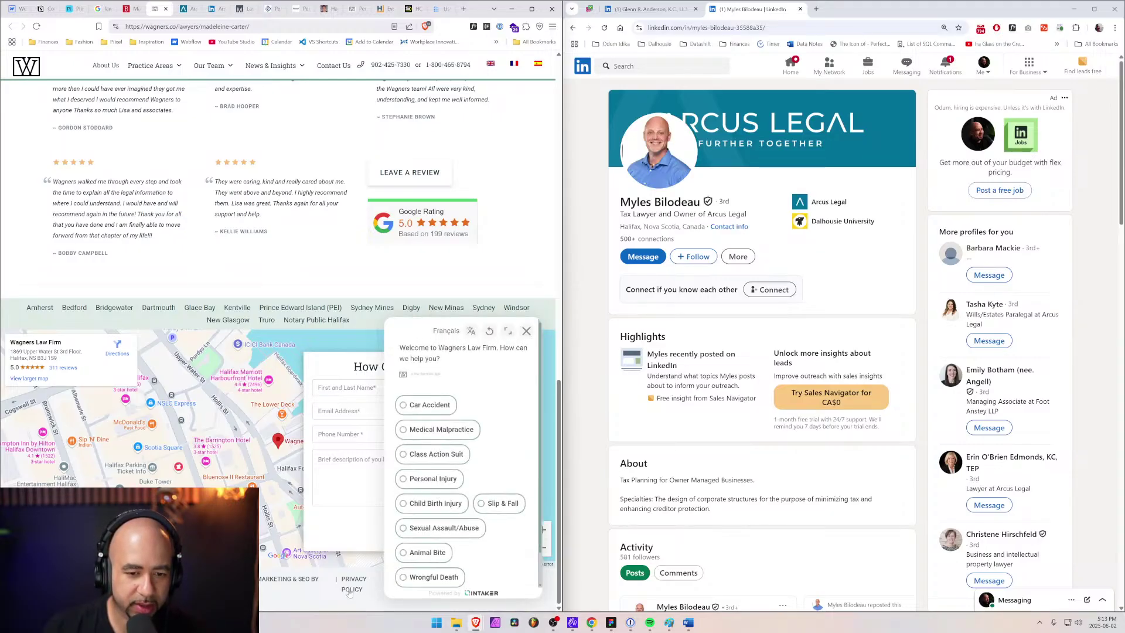
{"action": "left_click", "coordinate": [526, 330]}
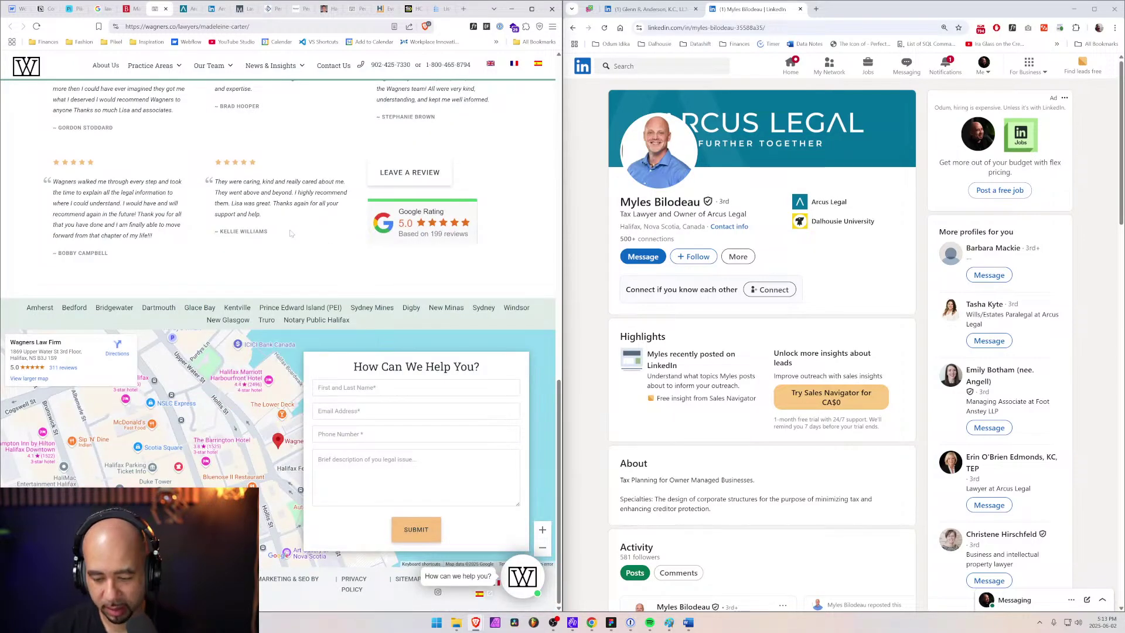
Inspect the #icw chat launcher in DevTools and hide it with display:none
{"action": "key", "text": "ctrl+shift+c"}
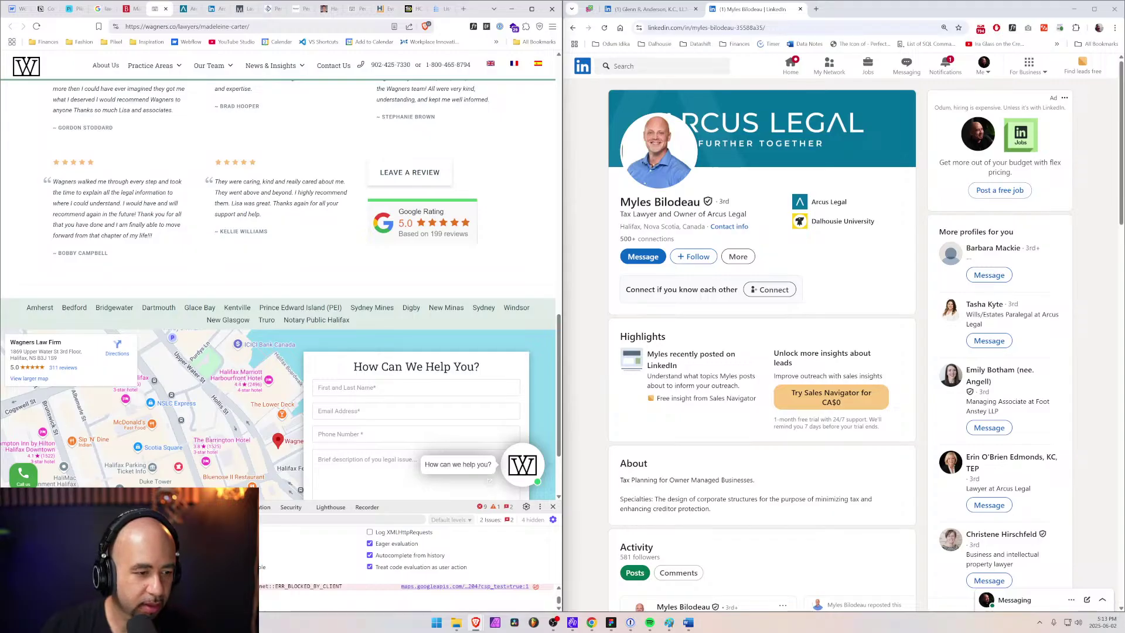
{"action": "scroll", "coordinate": [400, 360], "scroll_direction": "down", "scroll_amount": 2}
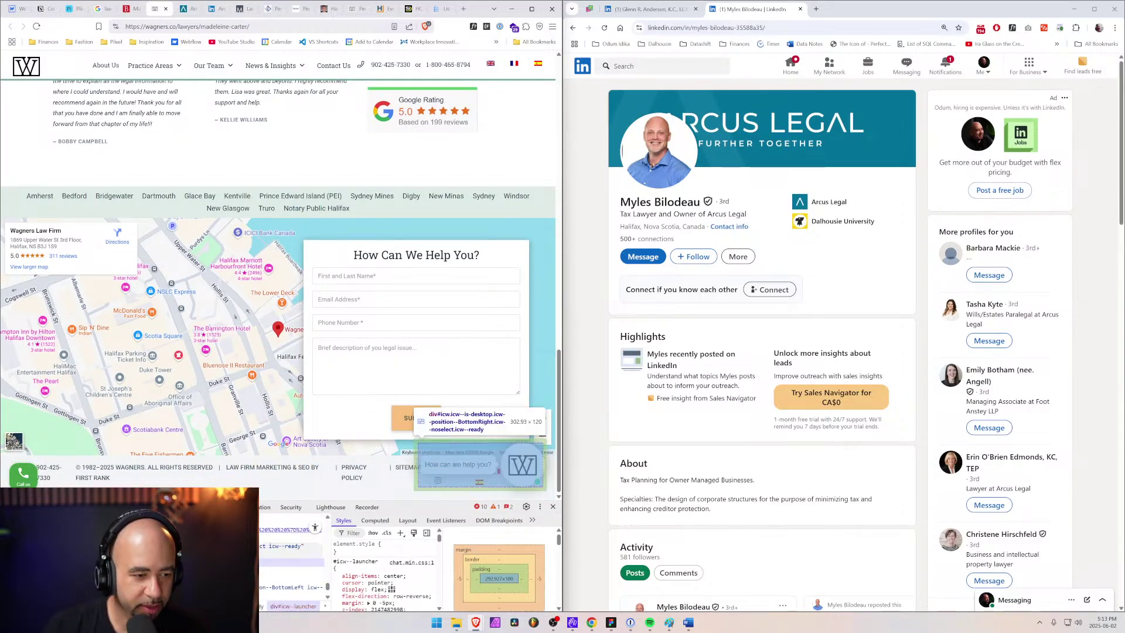
{"action": "left_click", "coordinate": [498, 469]}
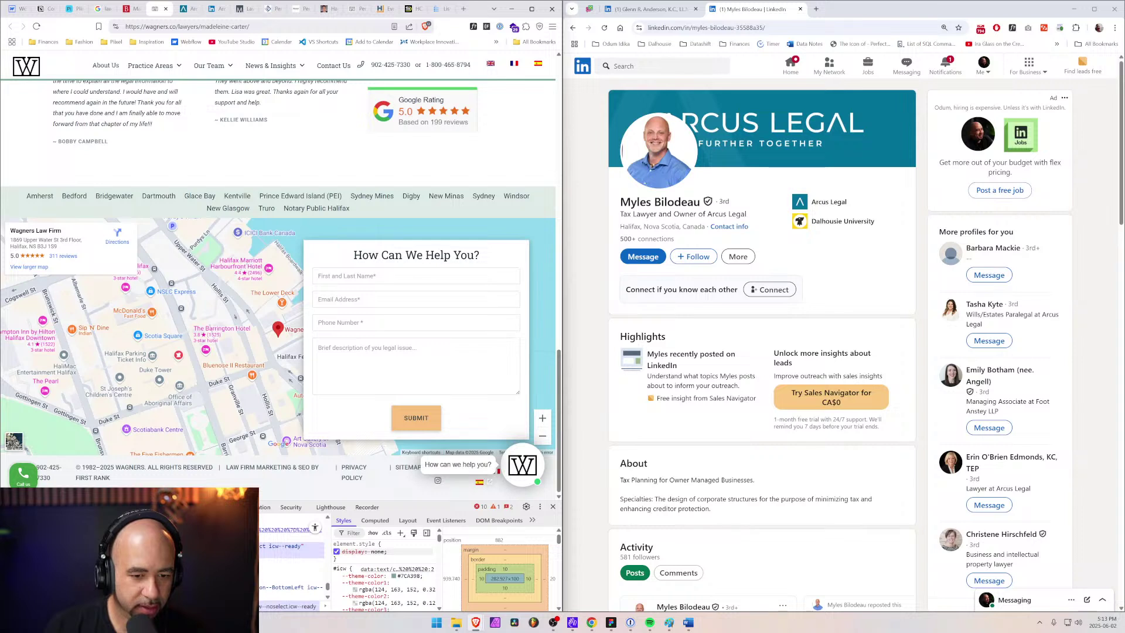
{"action": "left_click", "coordinate": [387, 551]}
{"action": "type", "text": "display"}
{"action": "key", "text": "Tab"}
{"action": "key", "text": "Return"}
{"action": "type", "text": "di"}
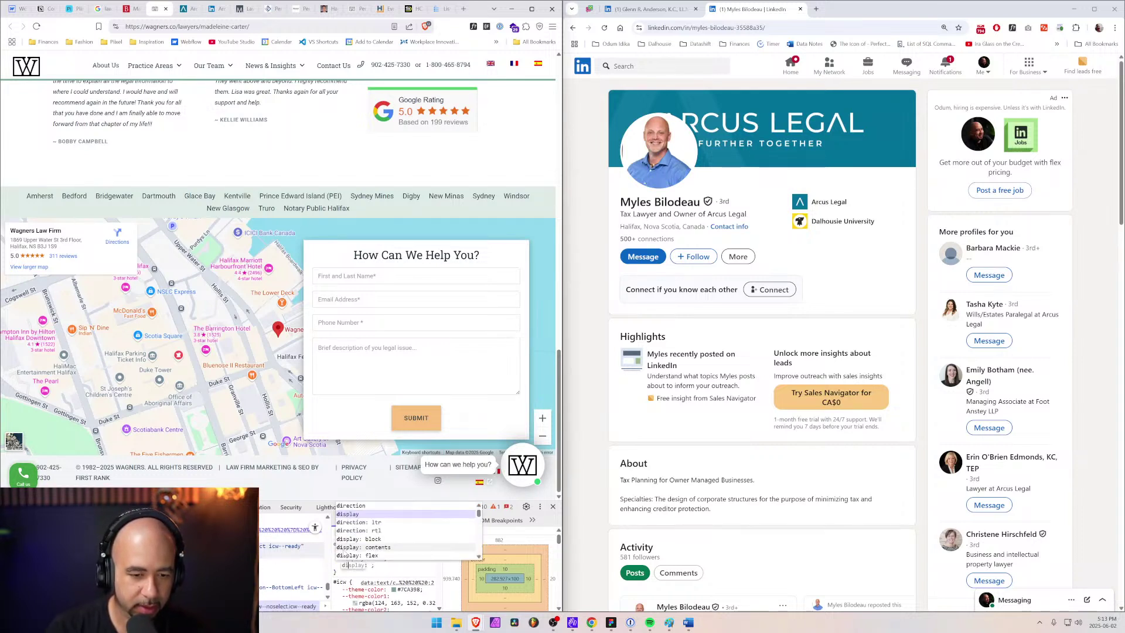
{"action": "key", "text": "Tab"}
{"action": "type", "text": "h"}
{"action": "key", "text": "BackSpace"}
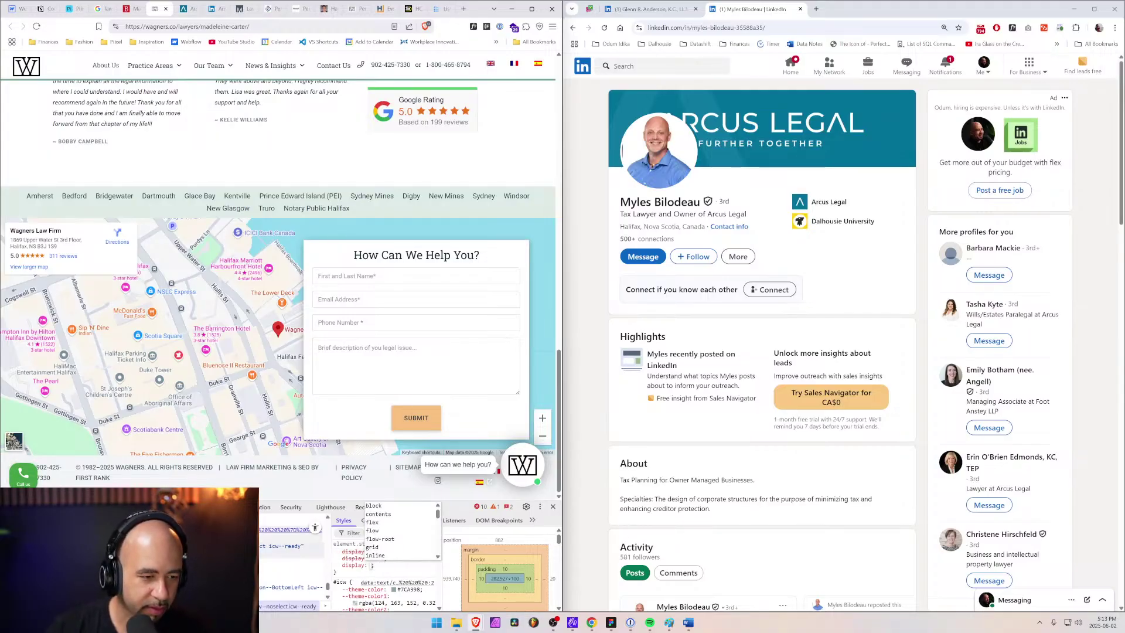
{"action": "key", "text": "Escape"}
{"action": "left_click", "coordinate": [355, 554]}
{"action": "type", "text": "display:none"}
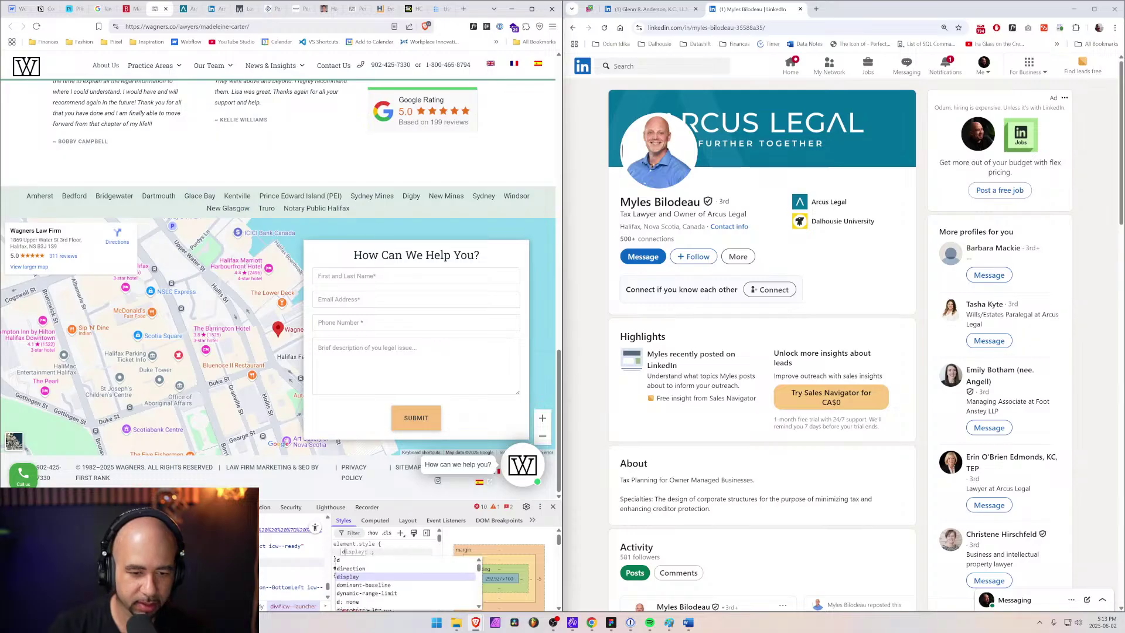
{"action": "key", "text": "Return"}
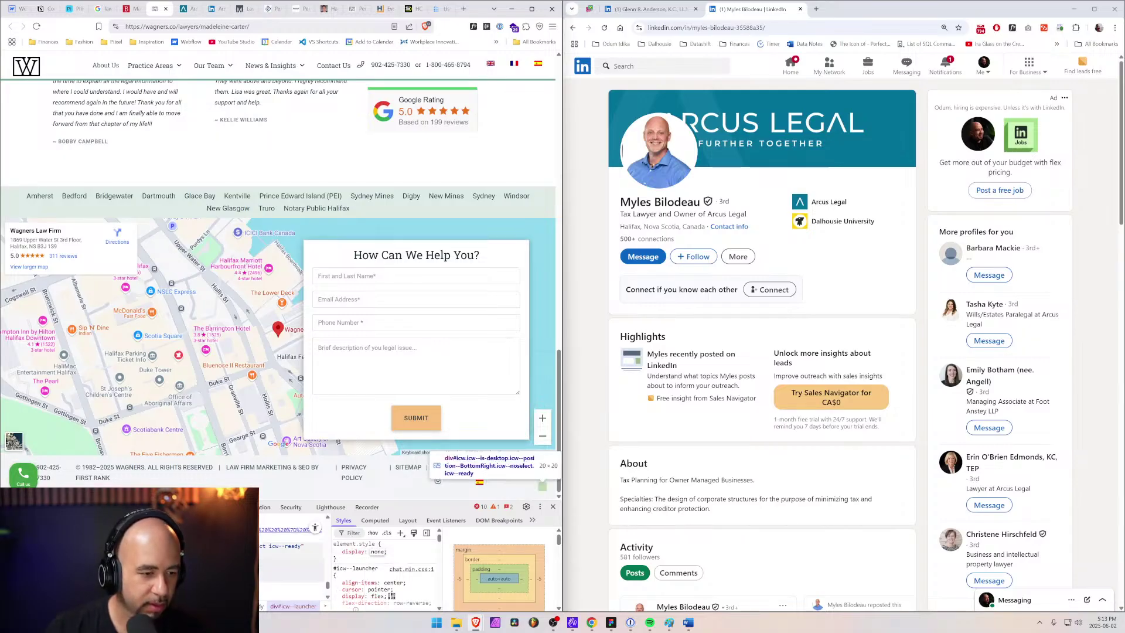
Hide the div.contact--form container with display: none and open the footer Instagram profile
{"action": "key", "text": "Up"}
{"action": "key", "text": "Up"}
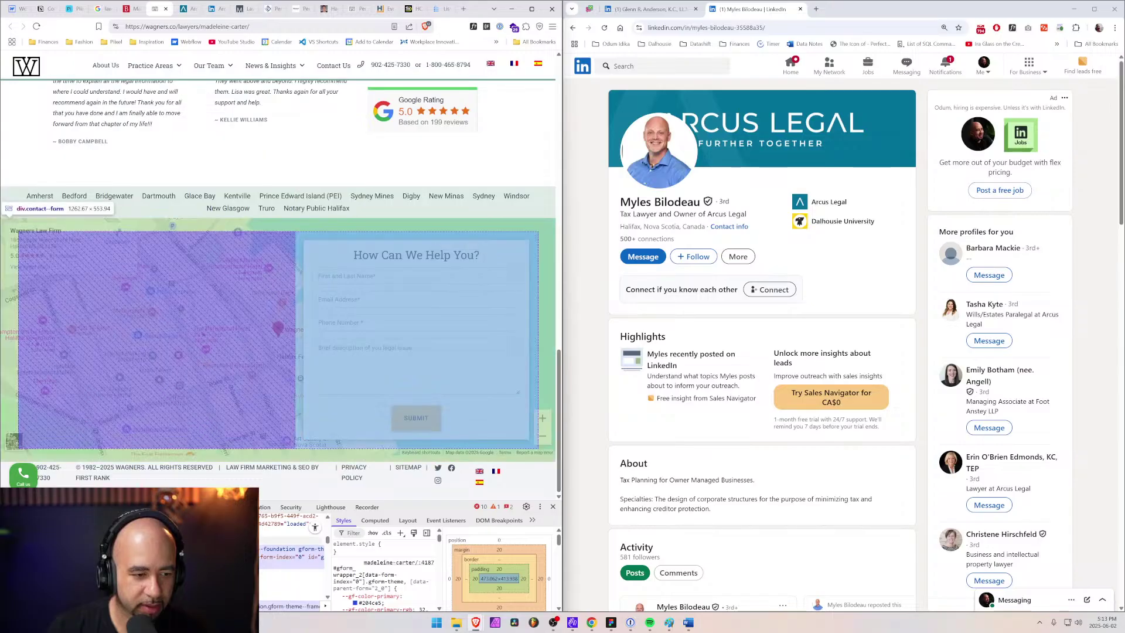
{"action": "key", "text": "Up"}
{"action": "left_click", "coordinate": [370, 552]}
{"action": "type", "text": "display: "}
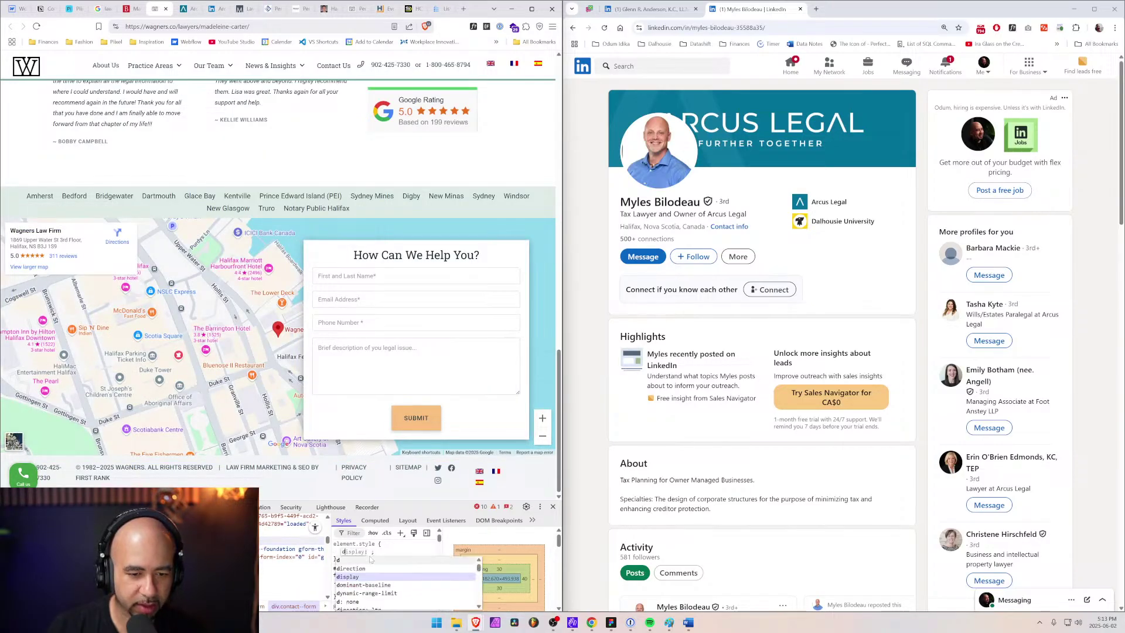
{"action": "type", "text": "none"}
{"action": "key", "text": "Return"}
{"action": "scroll", "coordinate": [472, 404], "scroll_direction": "down", "scroll_amount": 1}
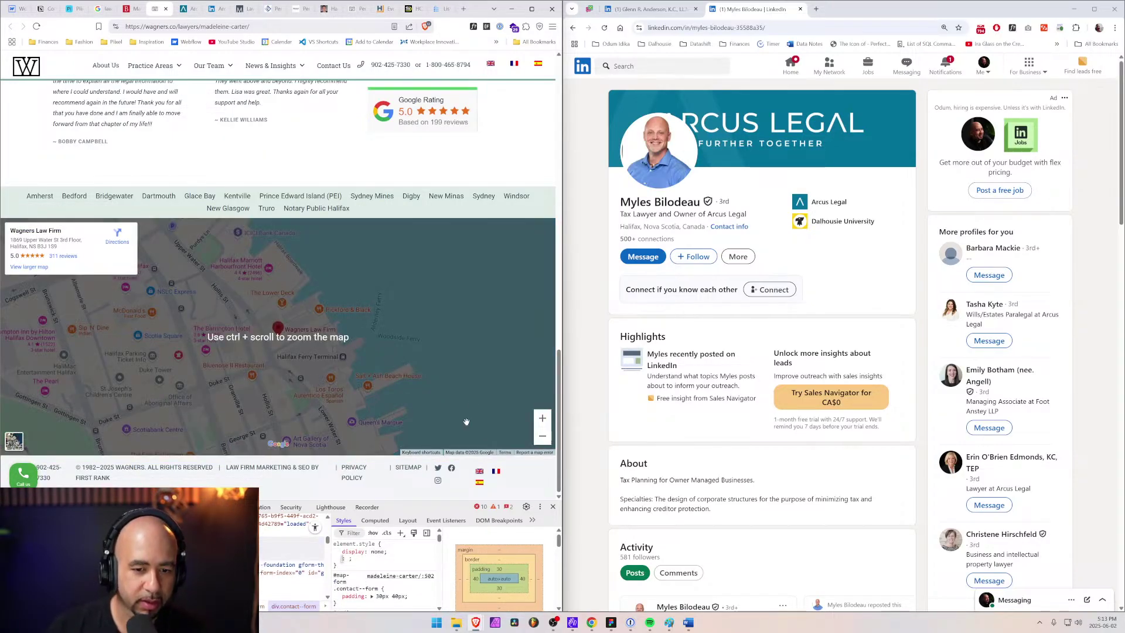
{"action": "left_click", "coordinate": [437, 480]}
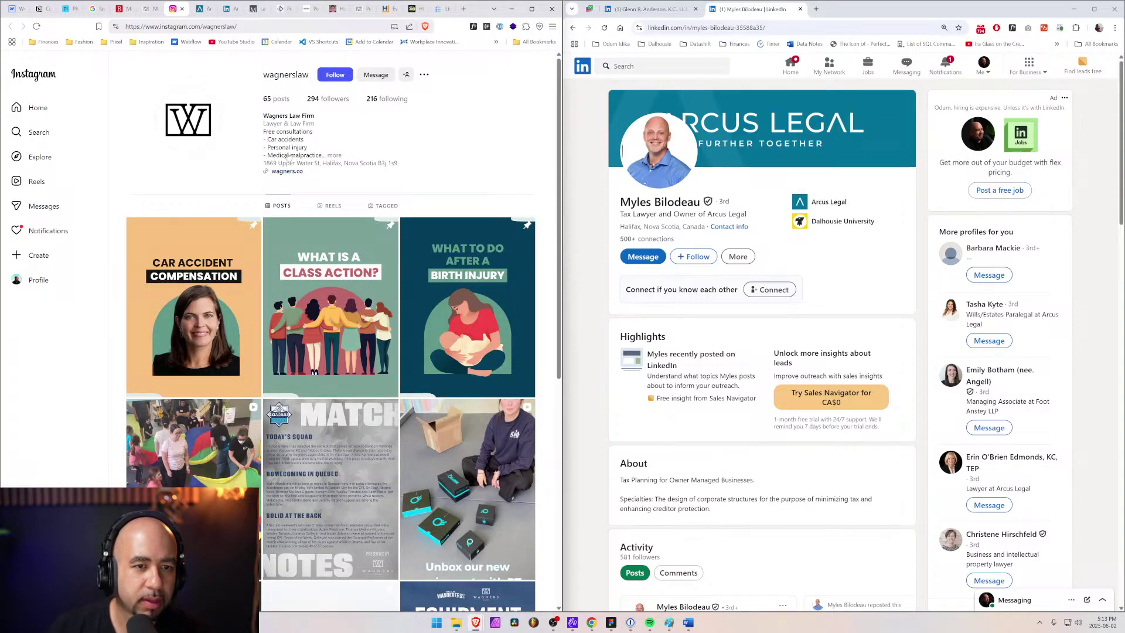
{"action": "left_click", "coordinate": [333, 156]}
{"action": "left_click_drag", "start_coordinate": [399, 179], "coordinate": [263, 181]}
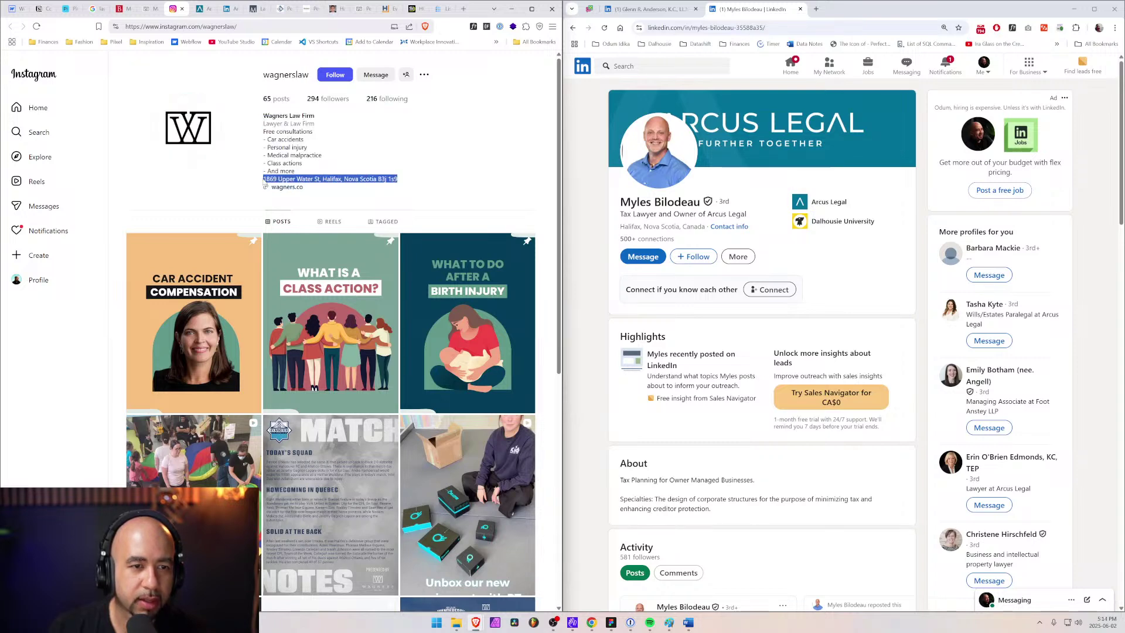
{"action": "left_click", "coordinate": [206, 10]}
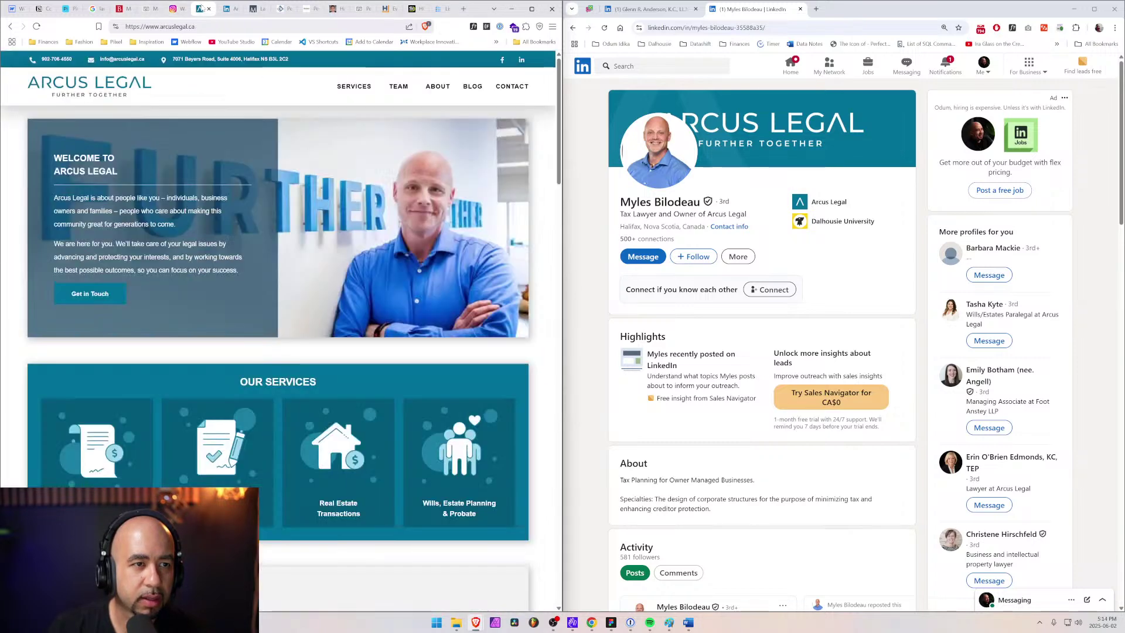
{"action": "left_click", "coordinate": [209, 9]}
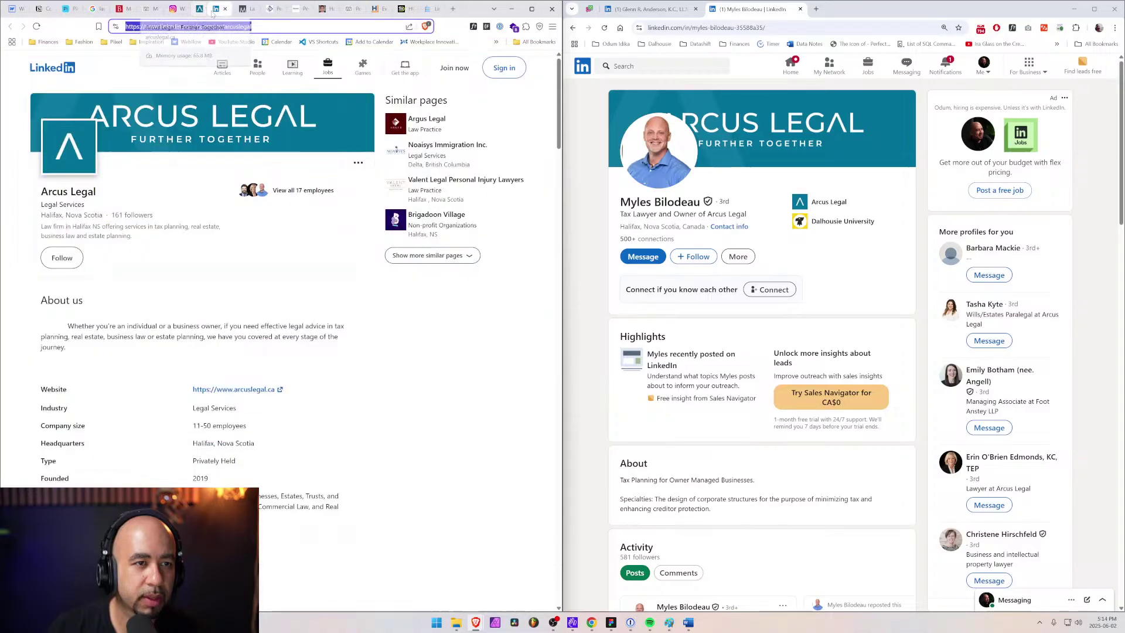
{"action": "left_click", "coordinate": [175, 9]}
{"action": "left_click", "coordinate": [154, 9]}
{"action": "scroll", "coordinate": [222, 157], "scroll_direction": "up", "scroll_amount": 15}
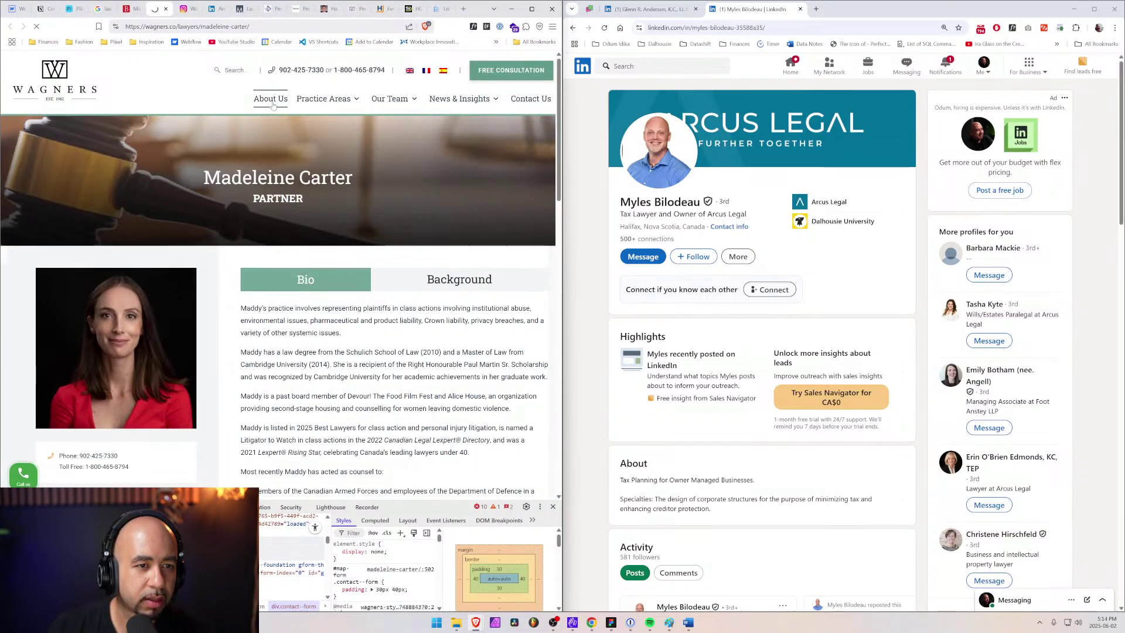
Open the Wagners About Us page and scroll through it
{"action": "left_click", "coordinate": [269, 101]}
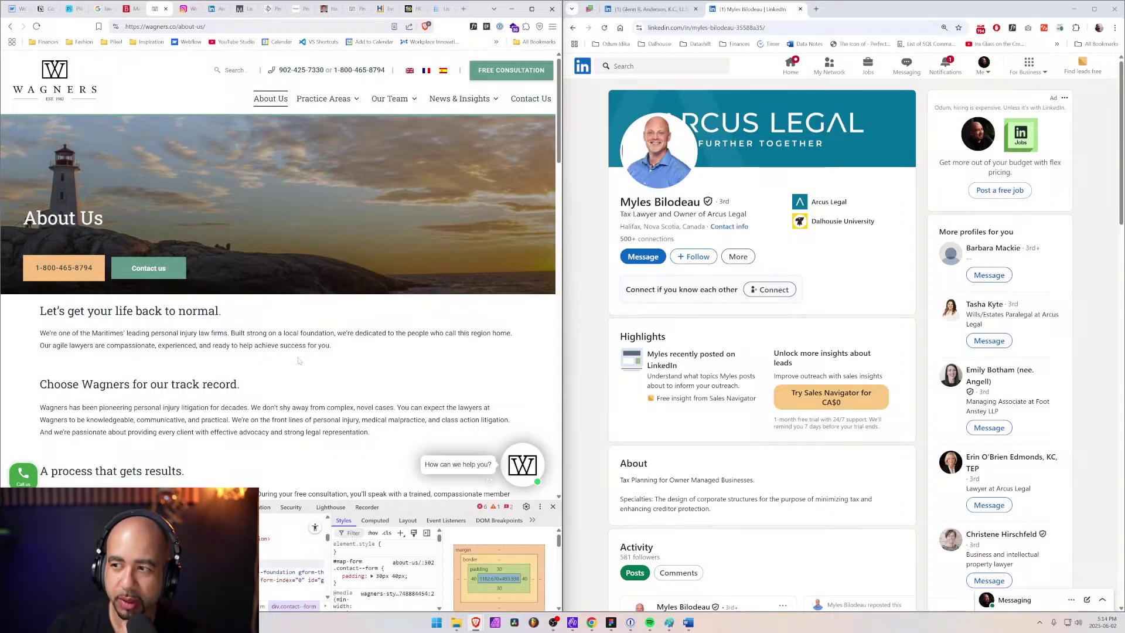
{"action": "scroll", "coordinate": [263, 363], "scroll_direction": "down", "scroll_amount": 2}
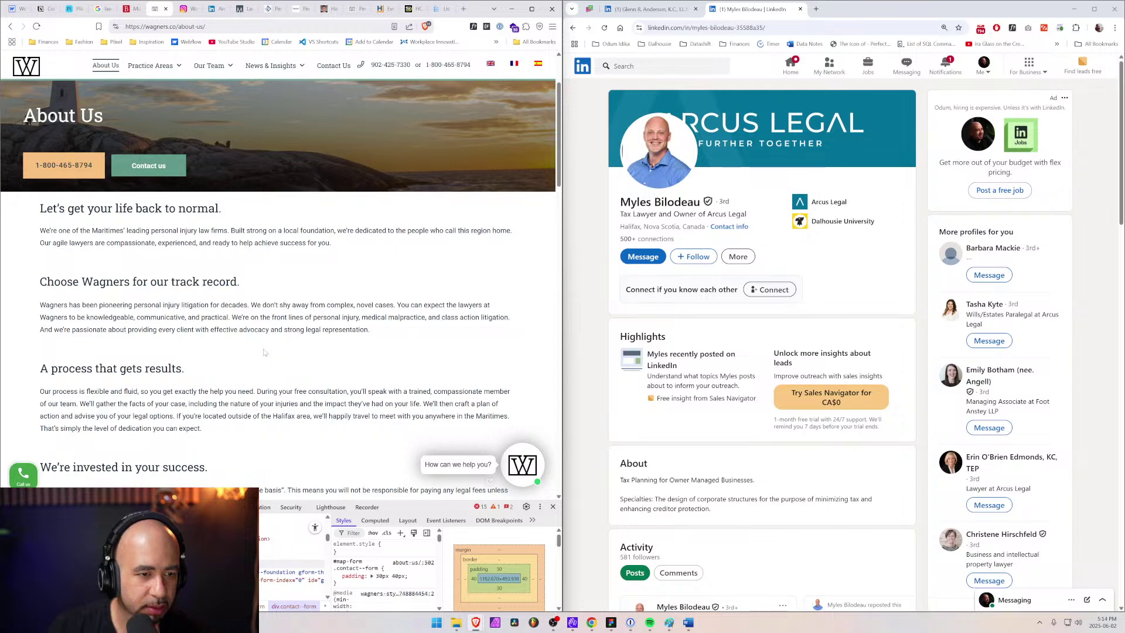
{"action": "scroll", "coordinate": [151, 380], "scroll_direction": "down", "scroll_amount": 10}
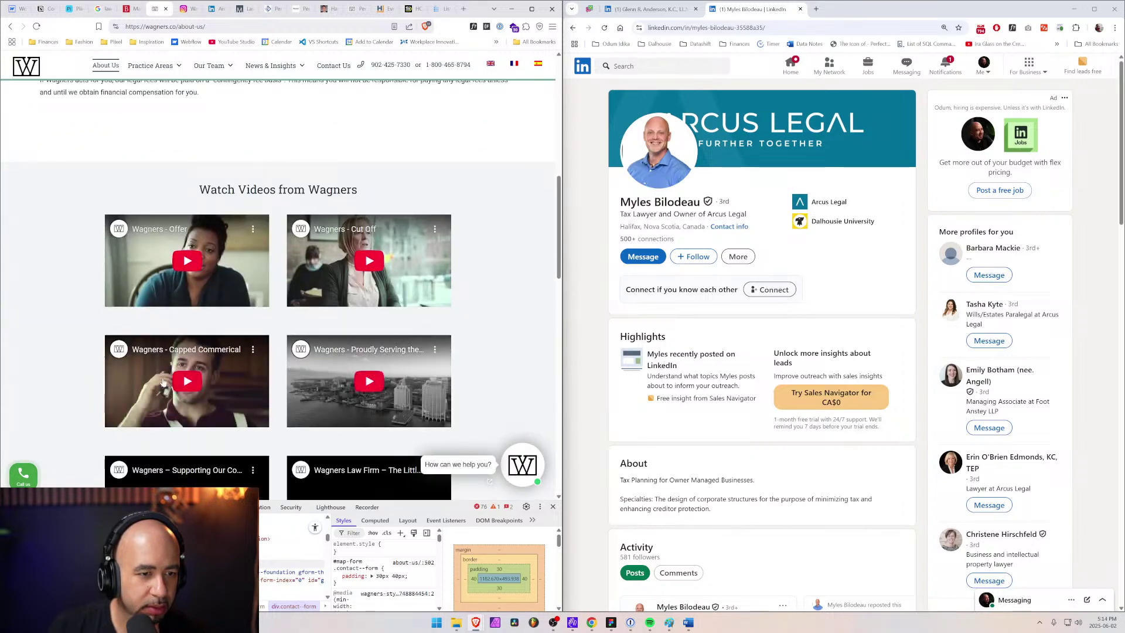
{"action": "scroll", "coordinate": [151, 380], "scroll_direction": "down", "scroll_amount": 10}
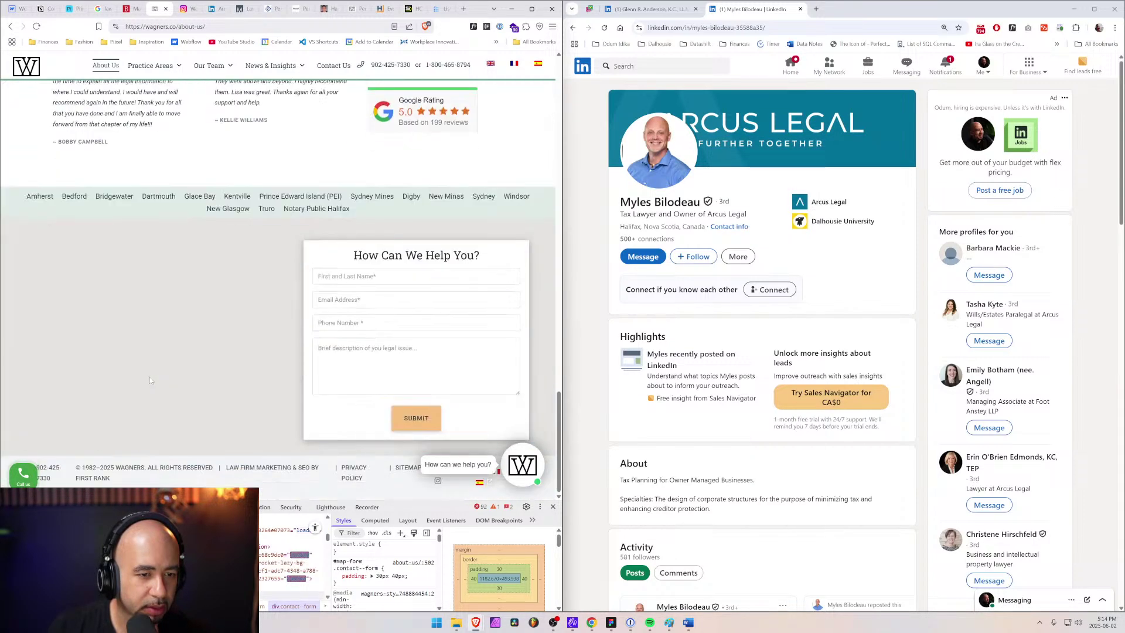
{"action": "scroll", "coordinate": [148, 375], "scroll_direction": "up", "scroll_amount": 20}
Go to Our Team > Lawyers and scroll through the founder, partners and lawyers listed
{"action": "mouse_move", "coordinate": [443, 103]}
{"action": "mouse_move", "coordinate": [395, 101]}
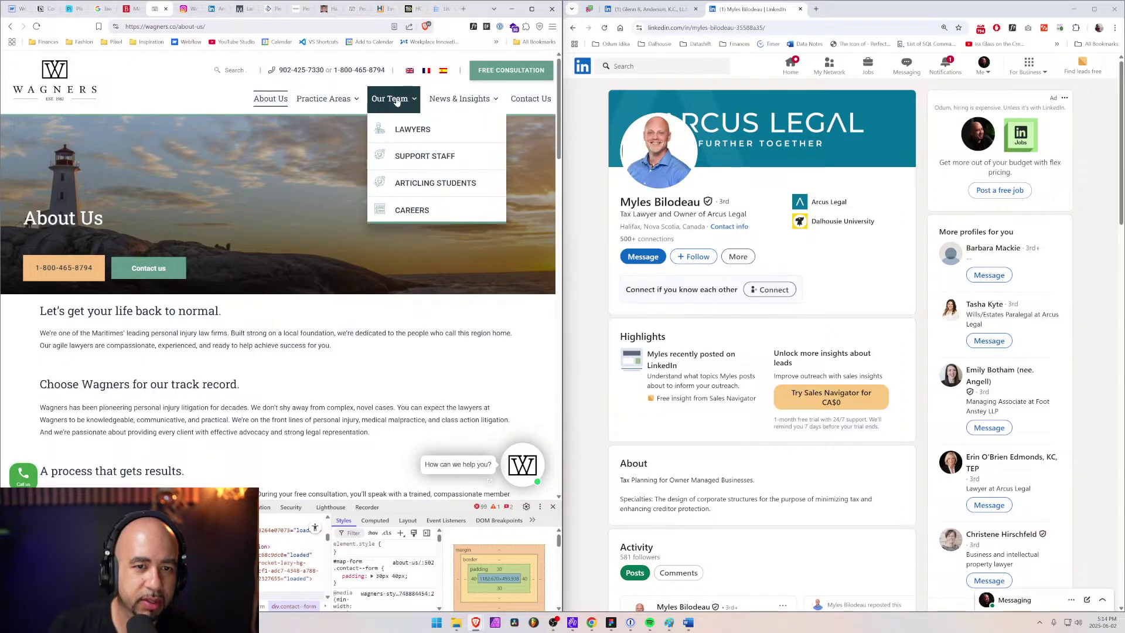
{"action": "left_click", "coordinate": [413, 155]}
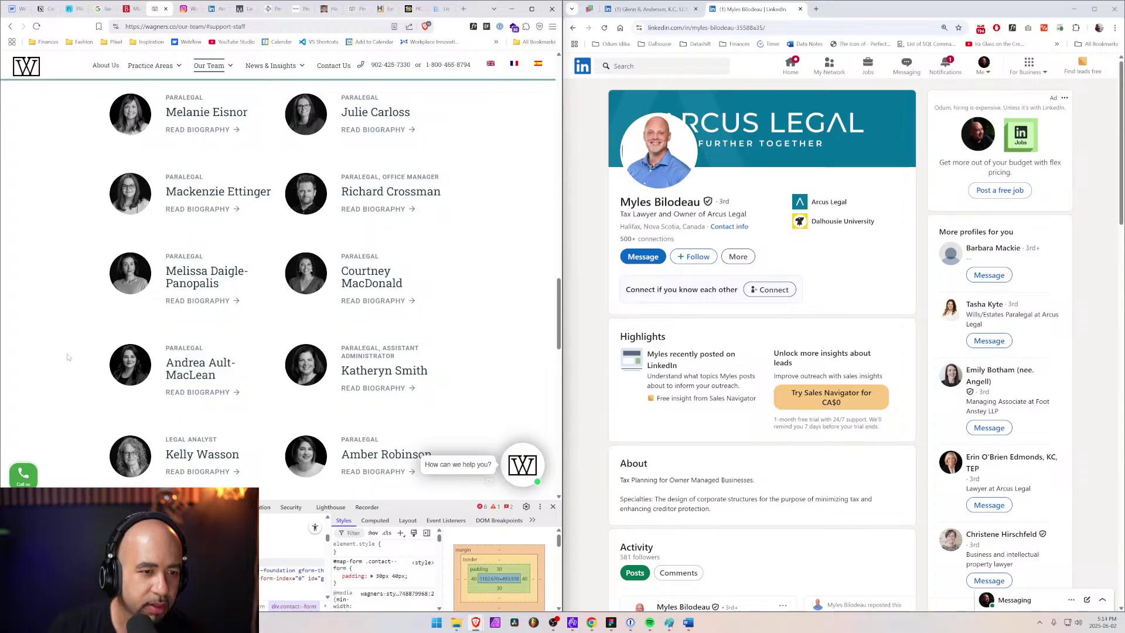
{"action": "scroll", "coordinate": [67, 357], "scroll_direction": "up", "scroll_amount": 10}
{"action": "scroll", "coordinate": [74, 355], "scroll_direction": "up", "scroll_amount": 5}
{"action": "scroll", "coordinate": [130, 352], "scroll_direction": "down", "scroll_amount": 3}
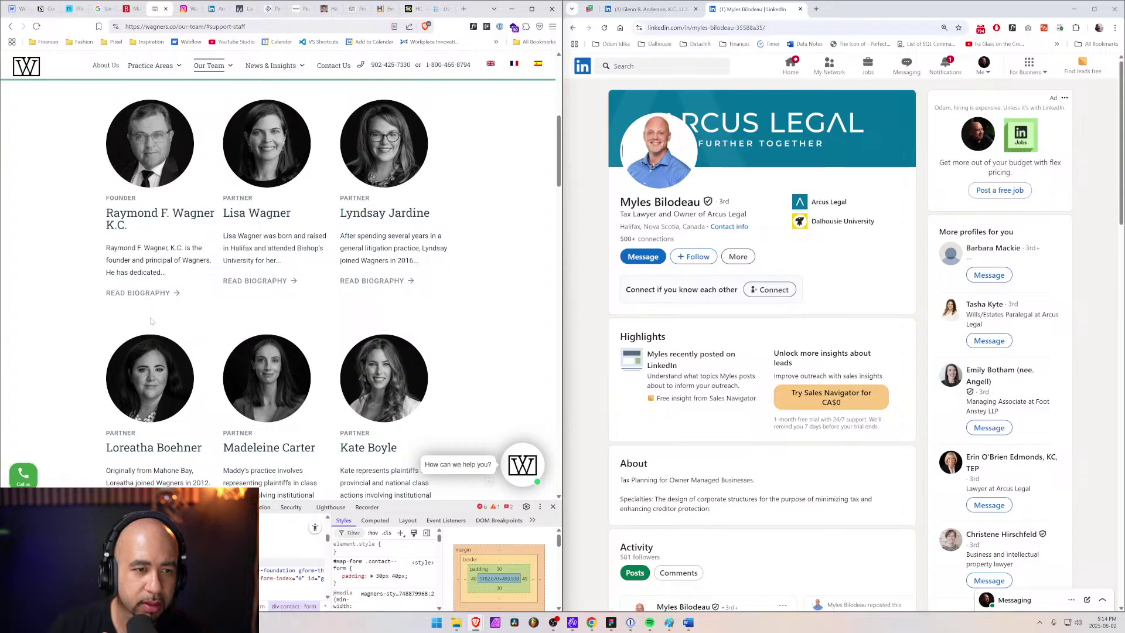
{"action": "scroll", "coordinate": [151, 319], "scroll_direction": "up", "scroll_amount": 2}
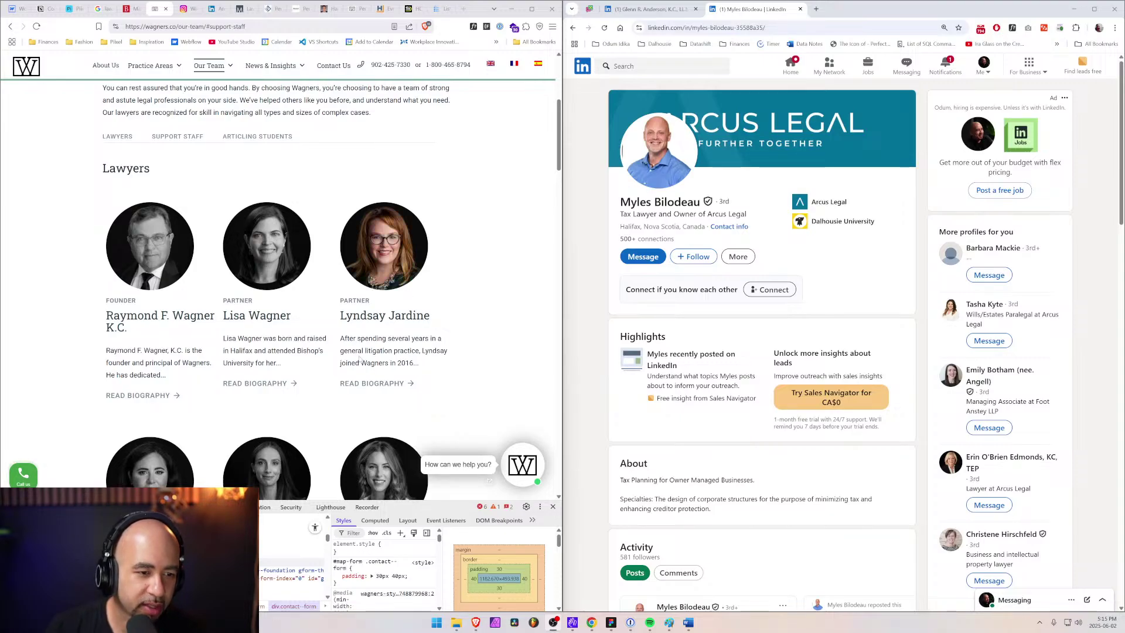
{"action": "scroll", "coordinate": [359, 358], "scroll_direction": "down", "scroll_amount": 2}
{"action": "scroll", "coordinate": [258, 311], "scroll_direction": "up", "scroll_amount": 6}
{"action": "scroll", "coordinate": [215, 309], "scroll_direction": "down", "scroll_amount": 4}
{"action": "scroll", "coordinate": [286, 285], "scroll_direction": "down", "scroll_amount": 1}
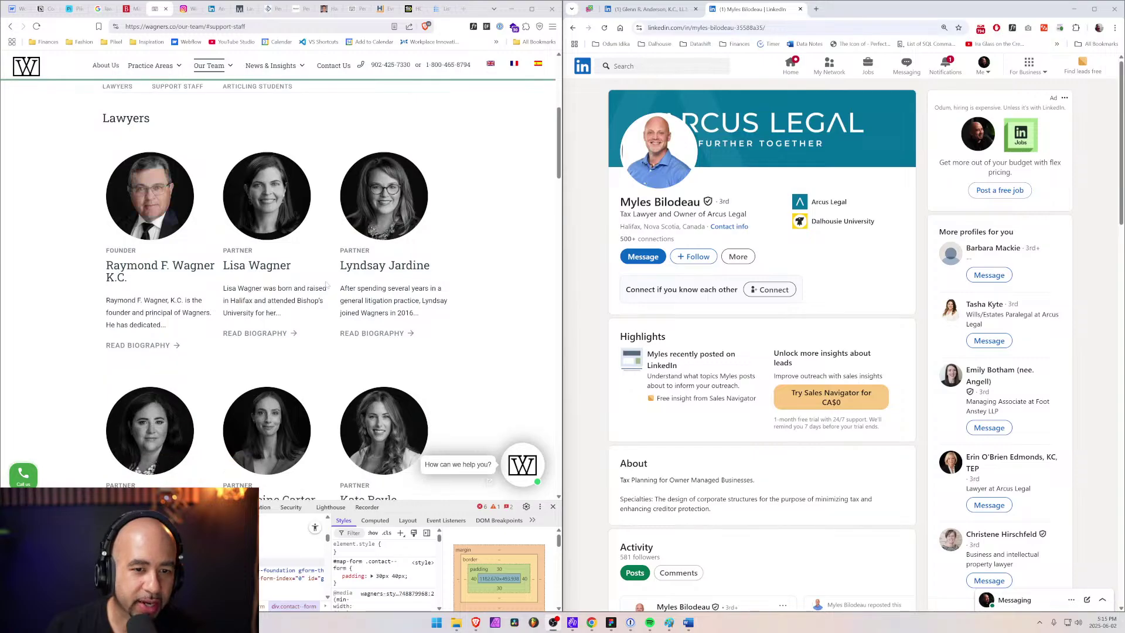
{"action": "scroll", "coordinate": [123, 366], "scroll_direction": "down", "scroll_amount": 2}
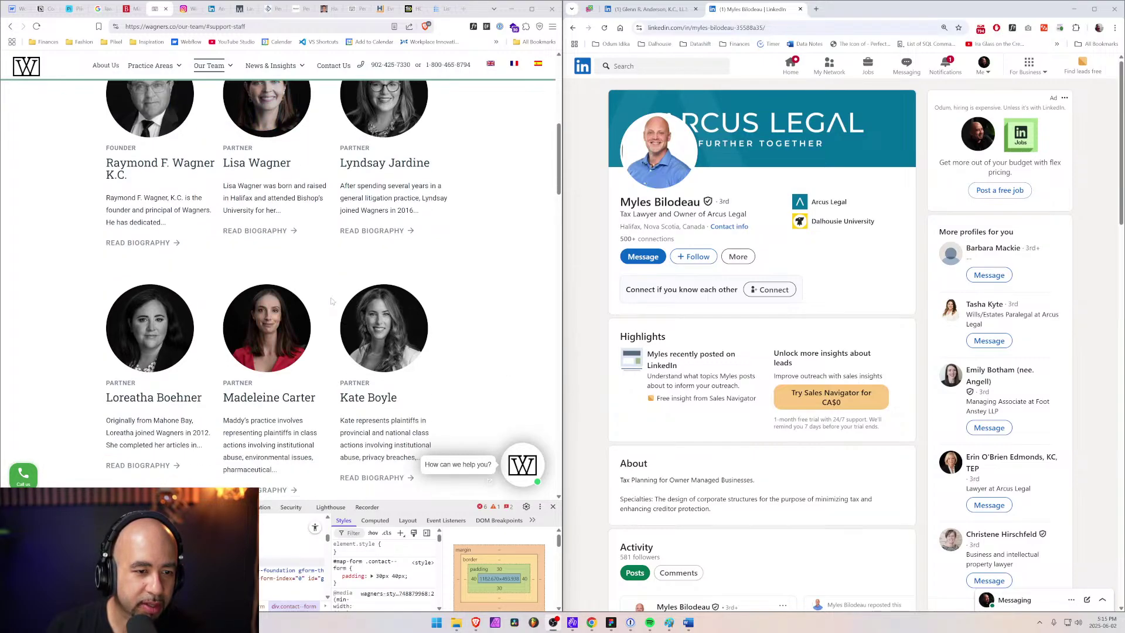
{"action": "scroll", "coordinate": [120, 363], "scroll_direction": "down", "scroll_amount": 6}
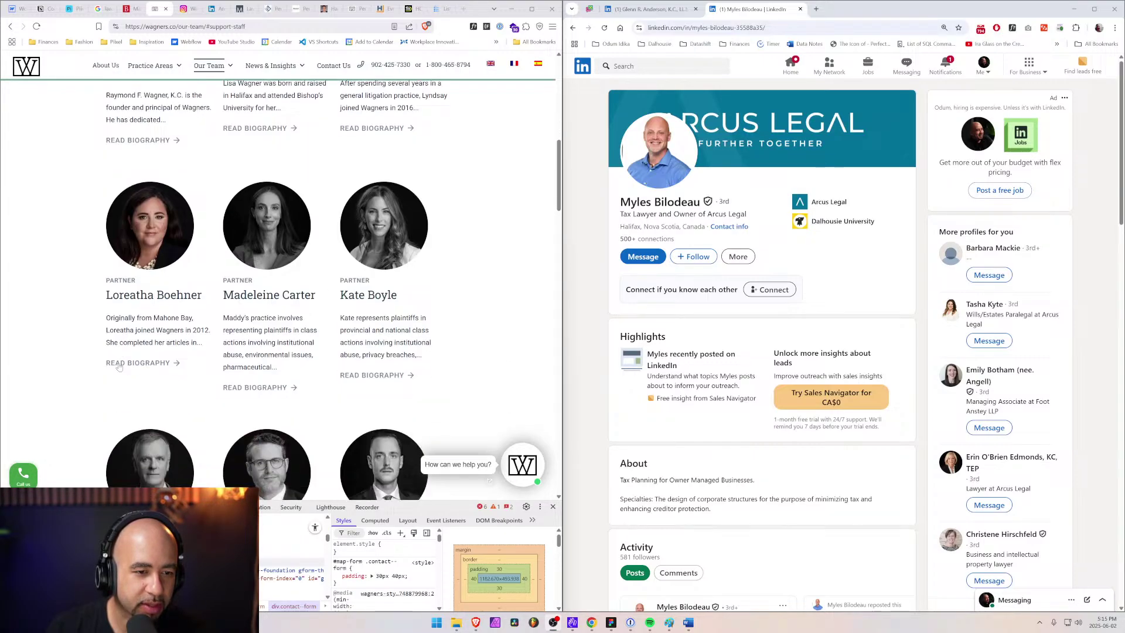
{"action": "scroll", "coordinate": [125, 358], "scroll_direction": "down", "scroll_amount": 3}
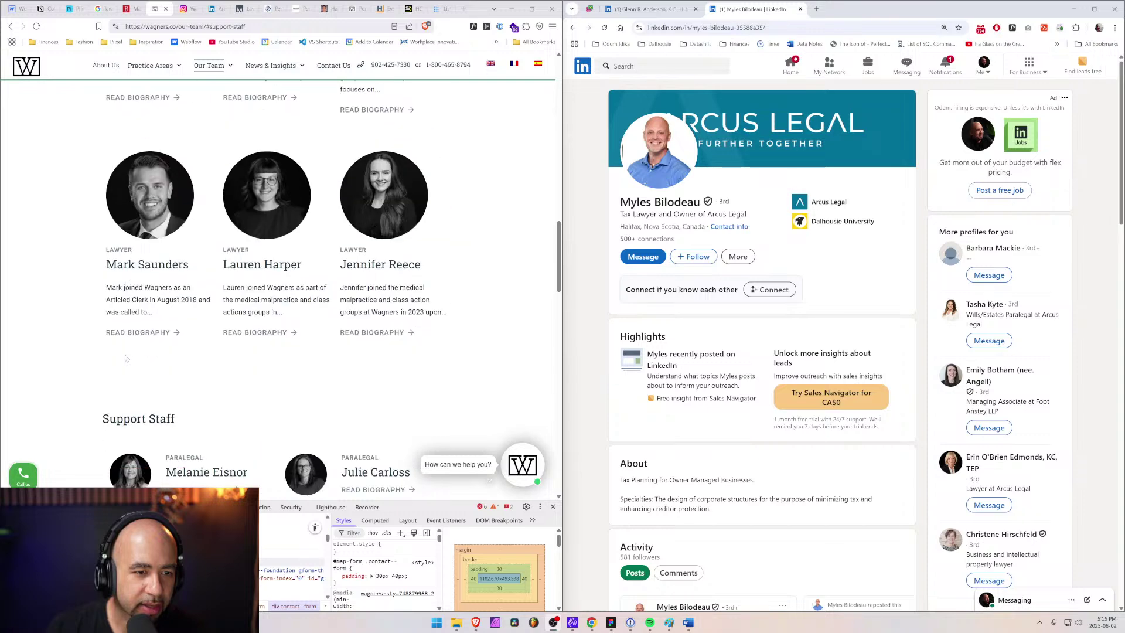
{"action": "scroll", "coordinate": [158, 359], "scroll_direction": "down", "scroll_amount": 6}
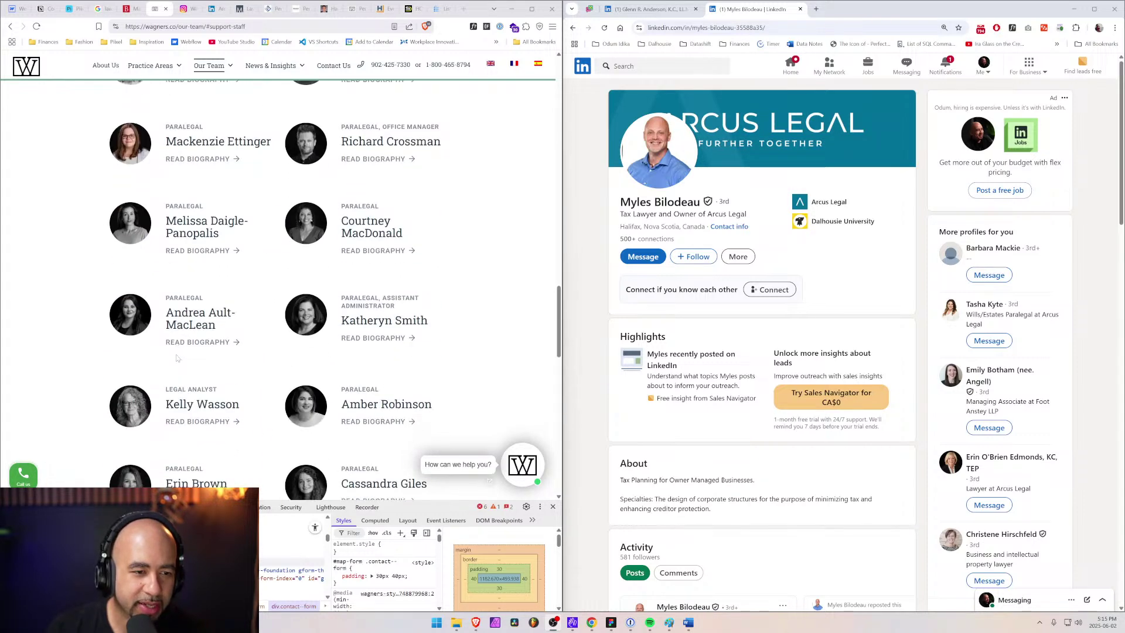
{"action": "scroll", "coordinate": [179, 361], "scroll_direction": "down", "scroll_amount": 2}
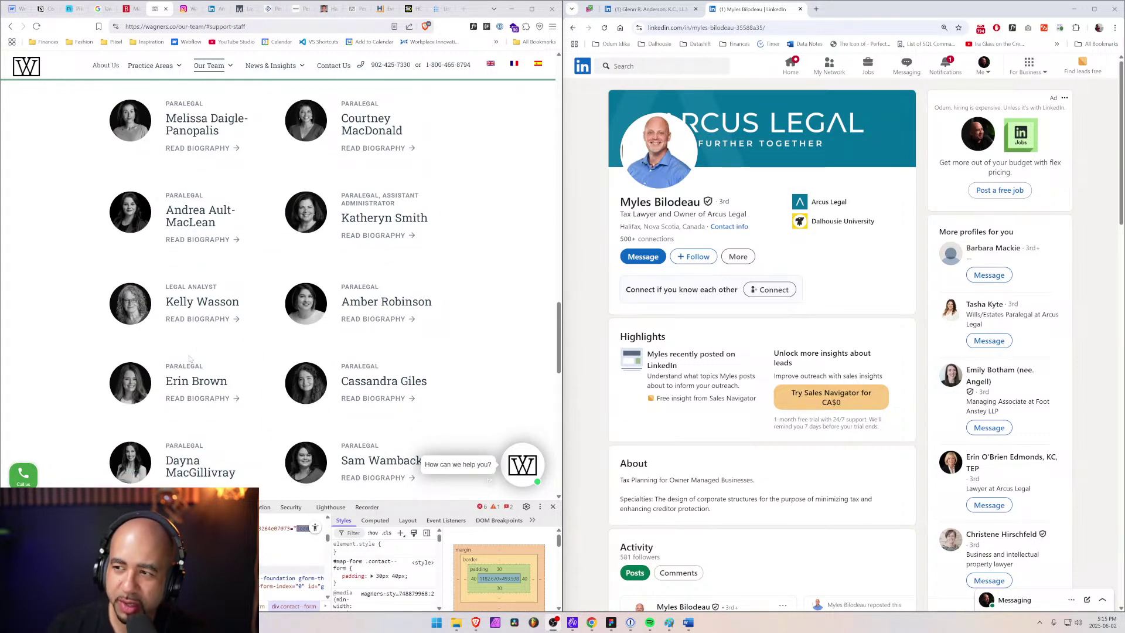
{"action": "scroll", "coordinate": [191, 356], "scroll_direction": "down", "scroll_amount": 4}
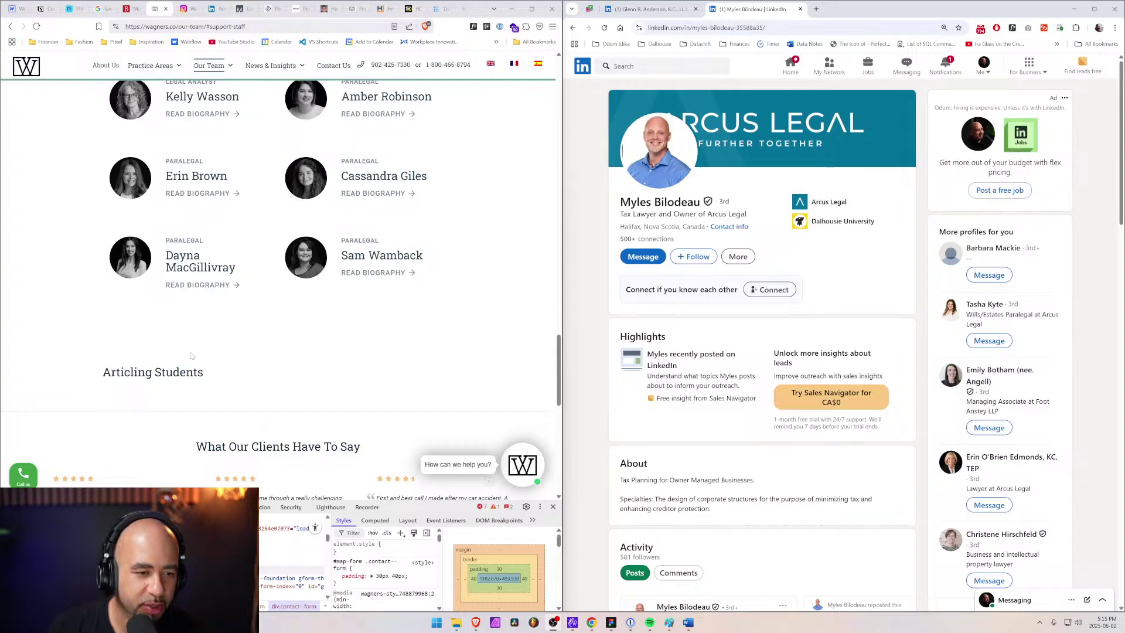
{"action": "scroll", "coordinate": [267, 358], "scroll_direction": "down", "scroll_amount": 2}
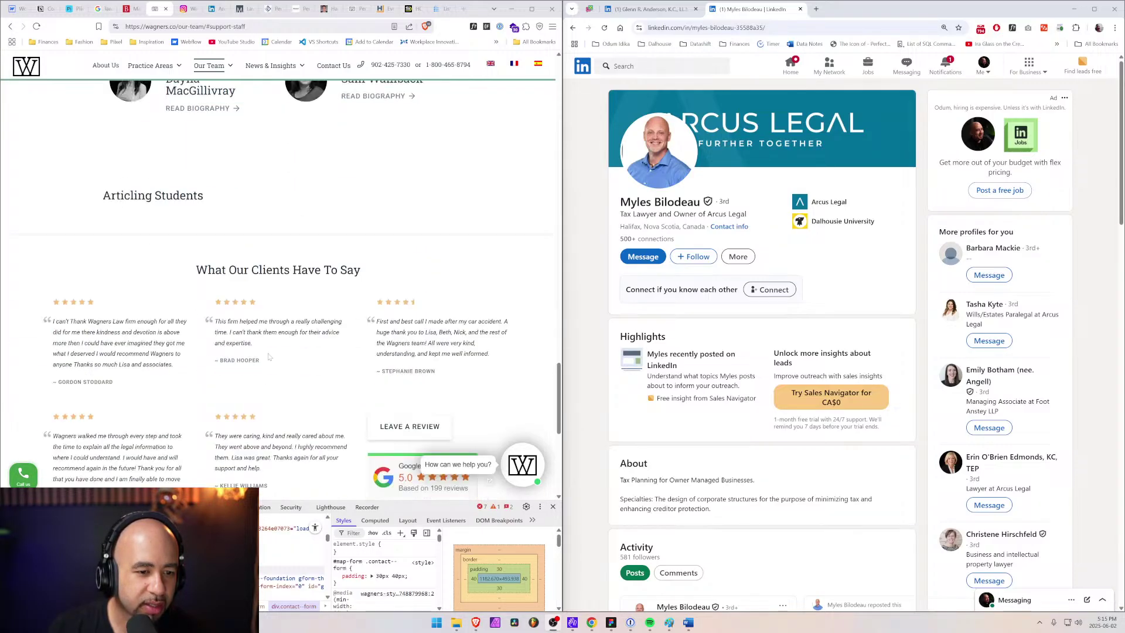
{"action": "scroll", "coordinate": [250, 355], "scroll_direction": "up", "scroll_amount": 4}
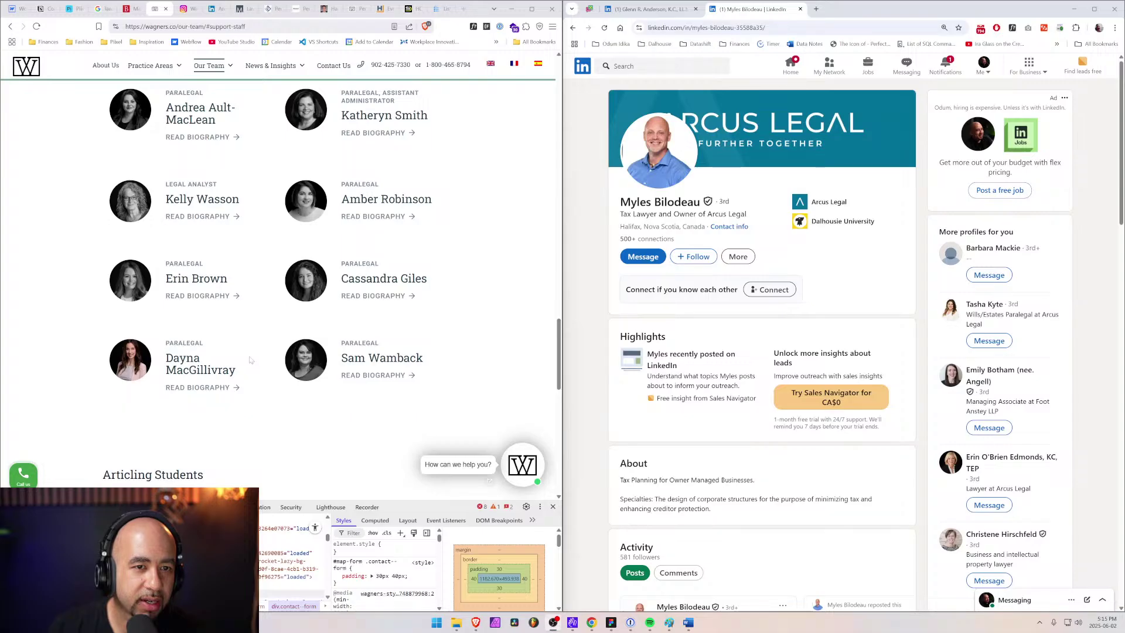
{"action": "scroll", "coordinate": [248, 357], "scroll_direction": "up", "scroll_amount": 2}
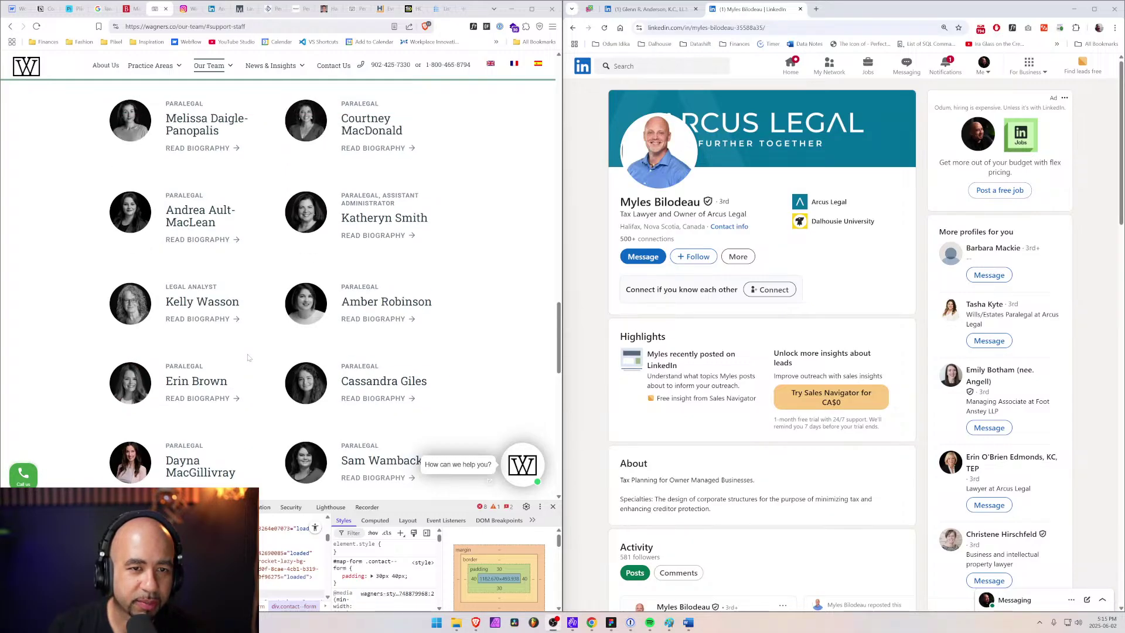
{"action": "scroll", "coordinate": [248, 359], "scroll_direction": "up", "scroll_amount": 4}
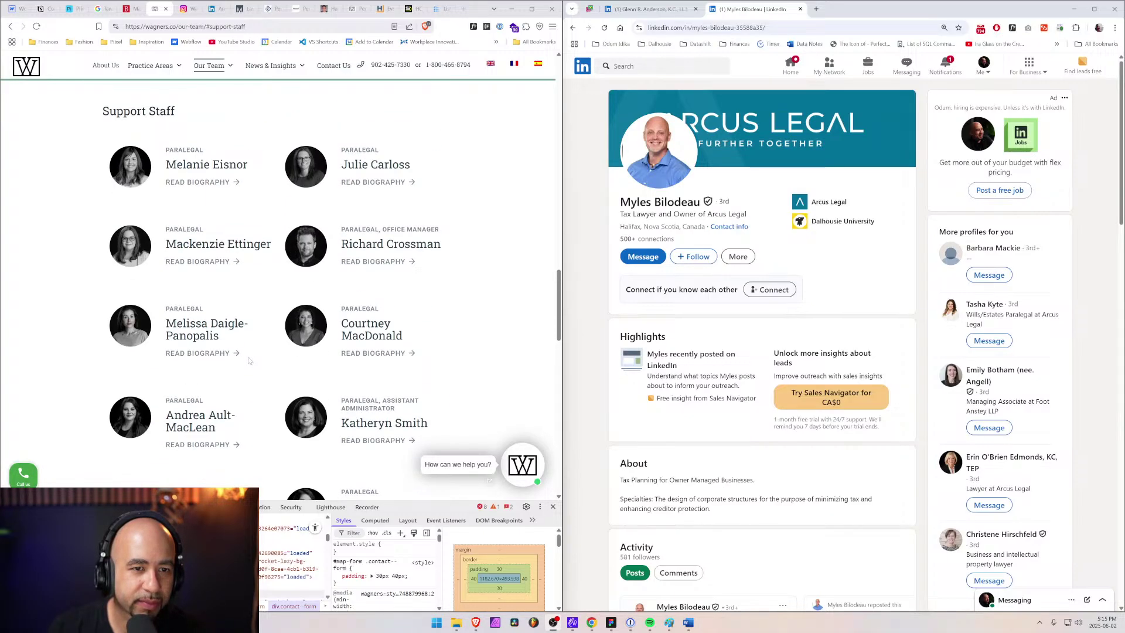
{"action": "scroll", "coordinate": [248, 360], "scroll_direction": "up", "scroll_amount": 6}
{"action": "scroll", "coordinate": [245, 357], "scroll_direction": "up", "scroll_amount": 15}
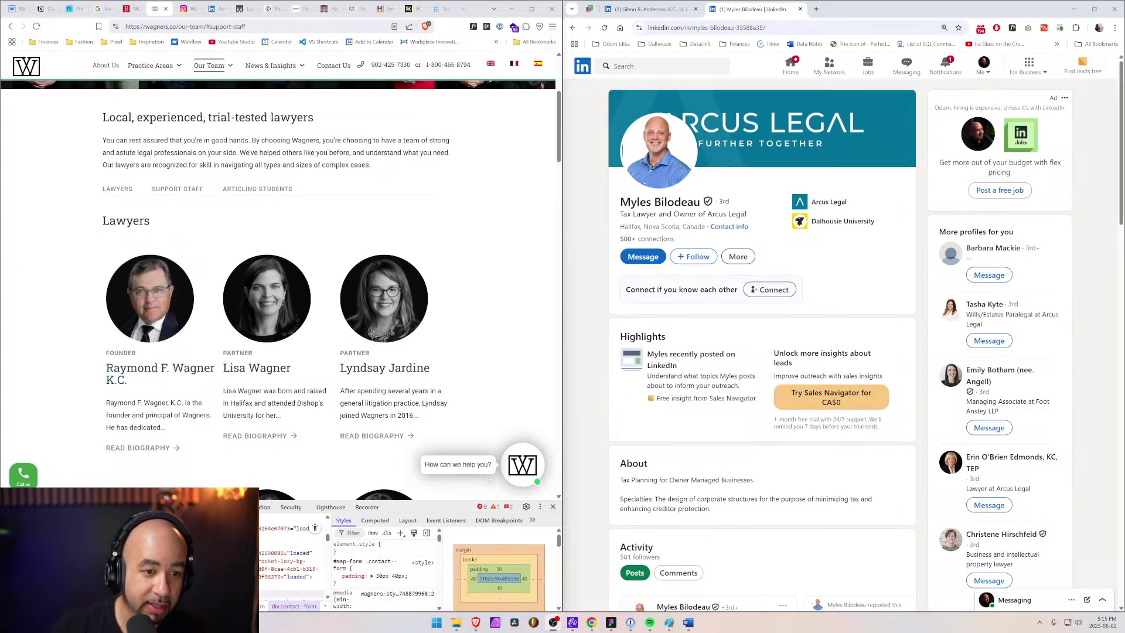
{"action": "scroll", "coordinate": [204, 388], "scroll_direction": "down", "scroll_amount": 4}
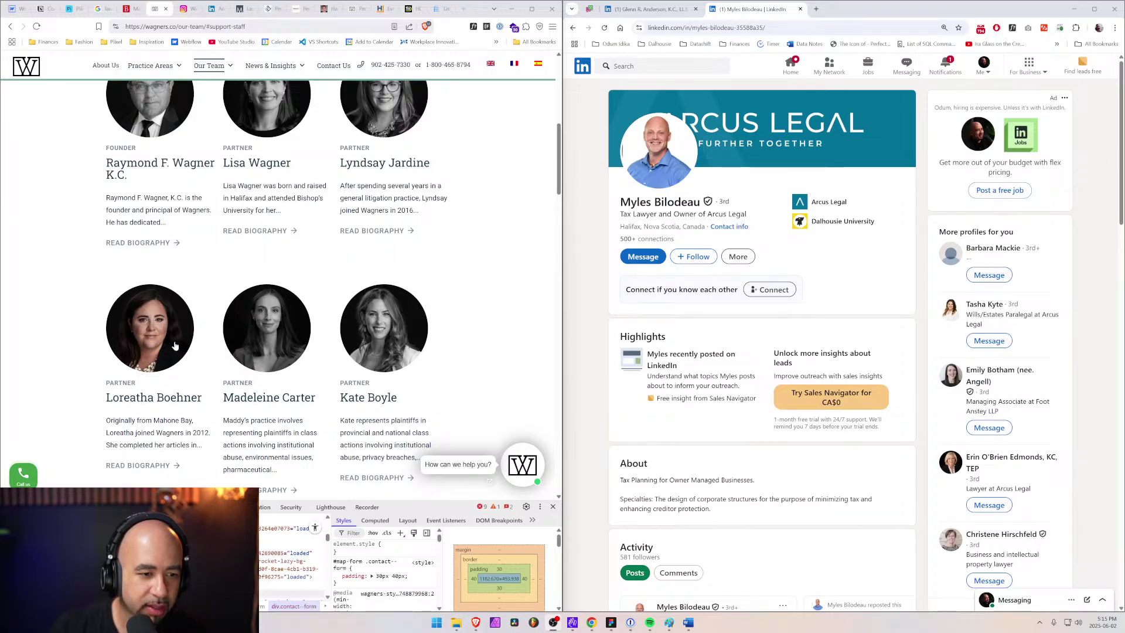
{"action": "scroll", "coordinate": [170, 345], "scroll_direction": "up", "scroll_amount": 7}
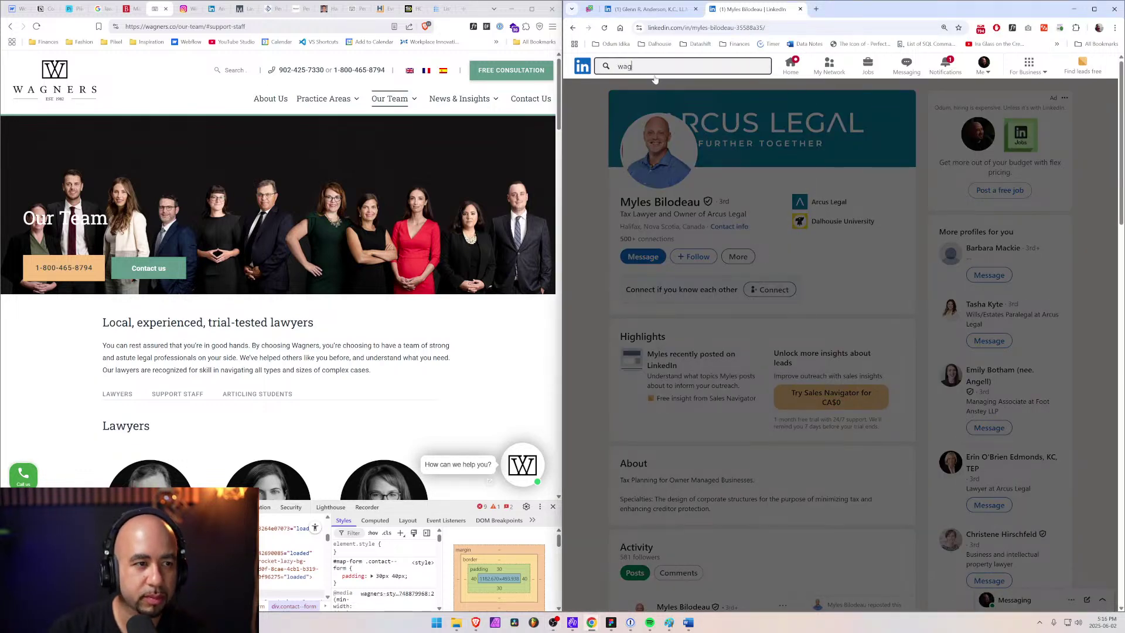
Search LinkedIn for 'wagners law firm'
{"action": "type", "text": "enreers"}
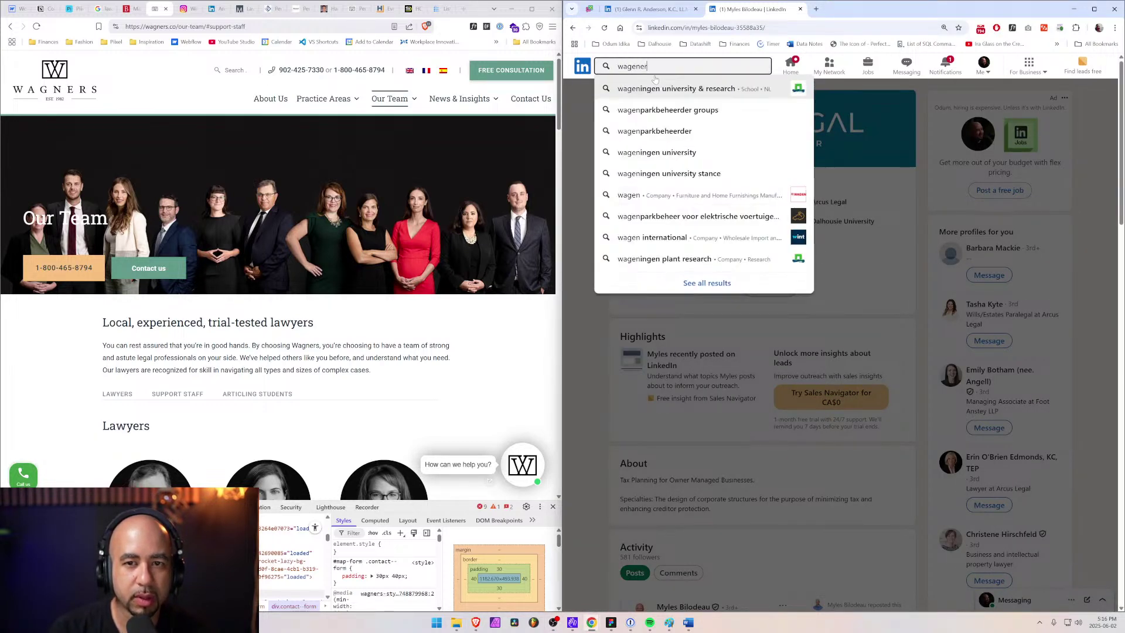
{"action": "key", "text": "BackSpace"}
{"action": "key", "text": "BackSpace"}
{"action": "key", "text": "BackSpace"}
{"action": "key", "text": "BackSpace"}
{"action": "key", "text": "BackSpace"}
{"action": "type", "text": "ners"}
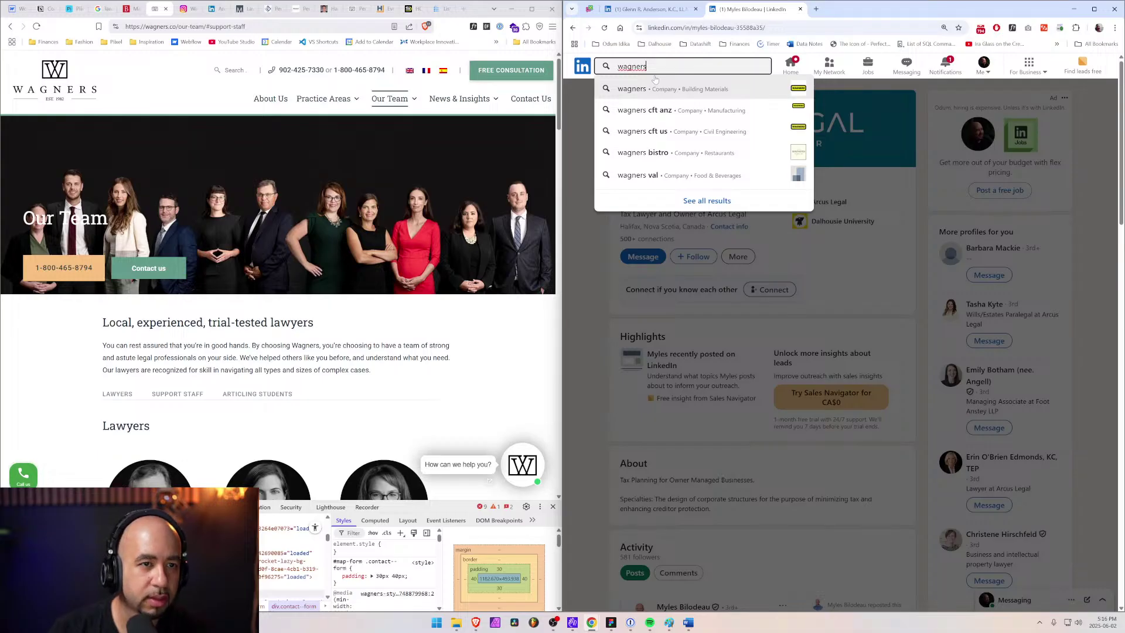
{"action": "scroll", "coordinate": [368, 164], "scroll_direction": "down", "scroll_amount": 20}
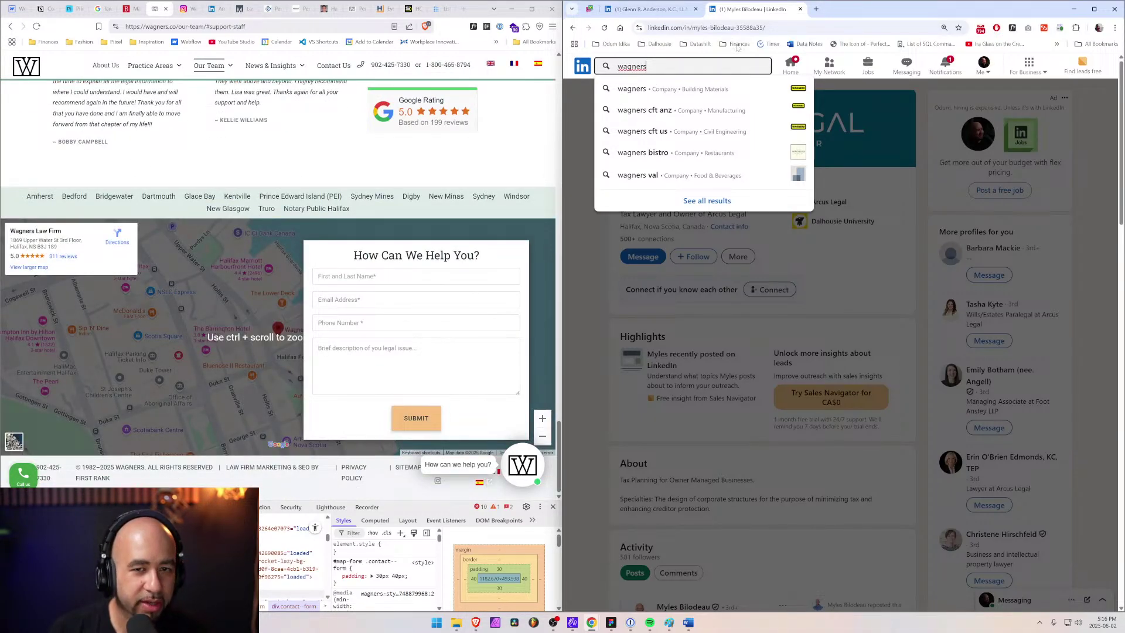
{"action": "type", "text": "law firm"}
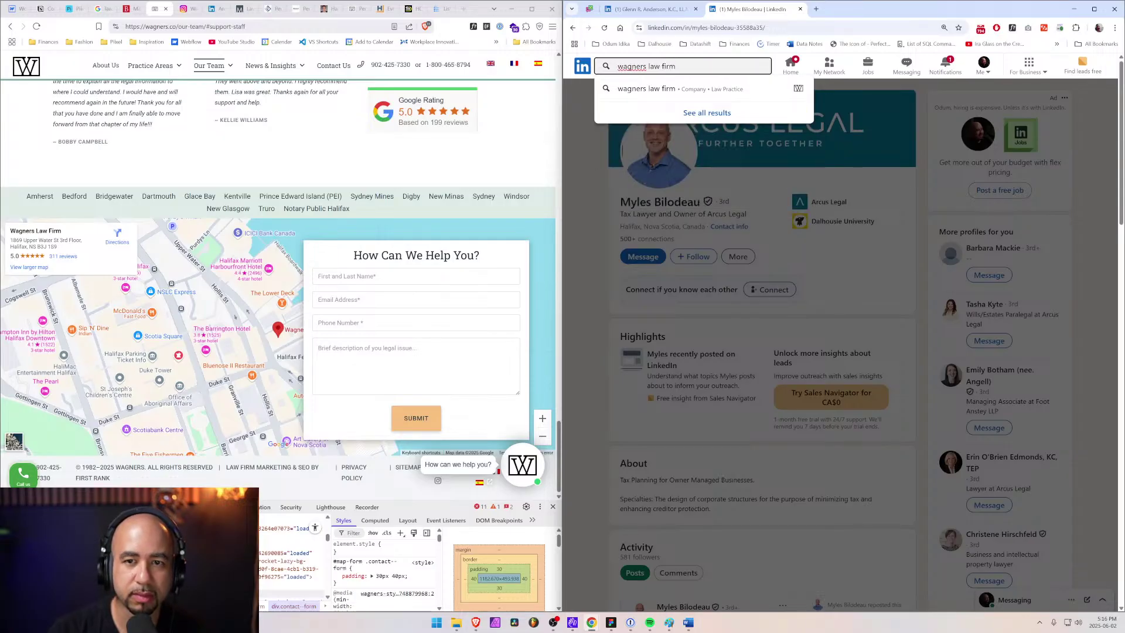
{"action": "key", "text": "Return"}
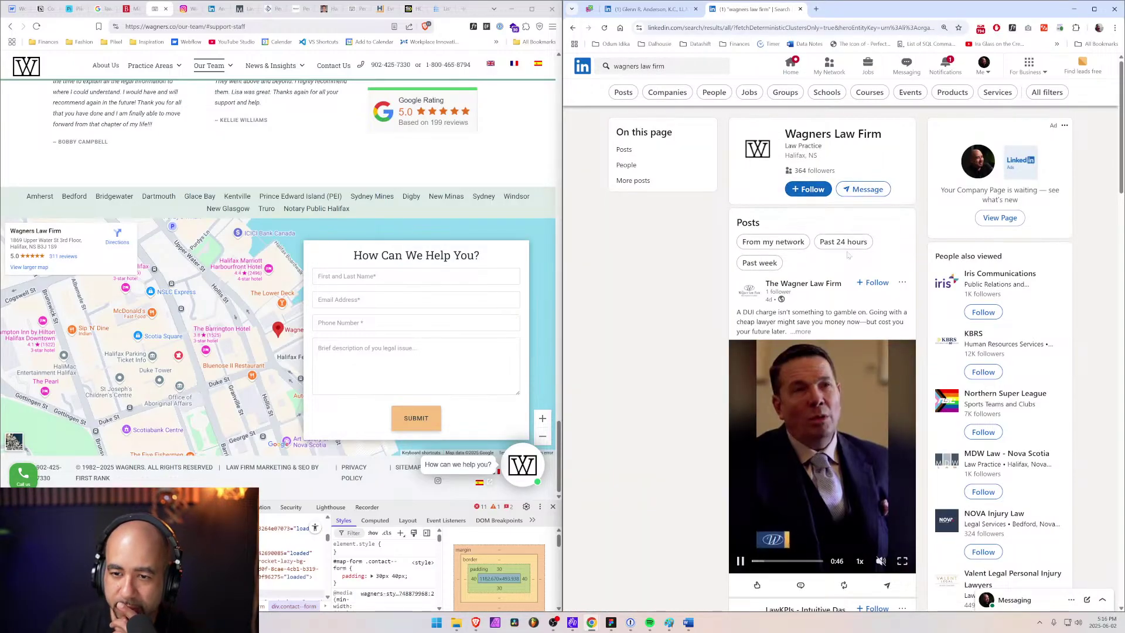
Show all People results for Wagners Law Firm employees
{"action": "left_click", "coordinate": [653, 170]}
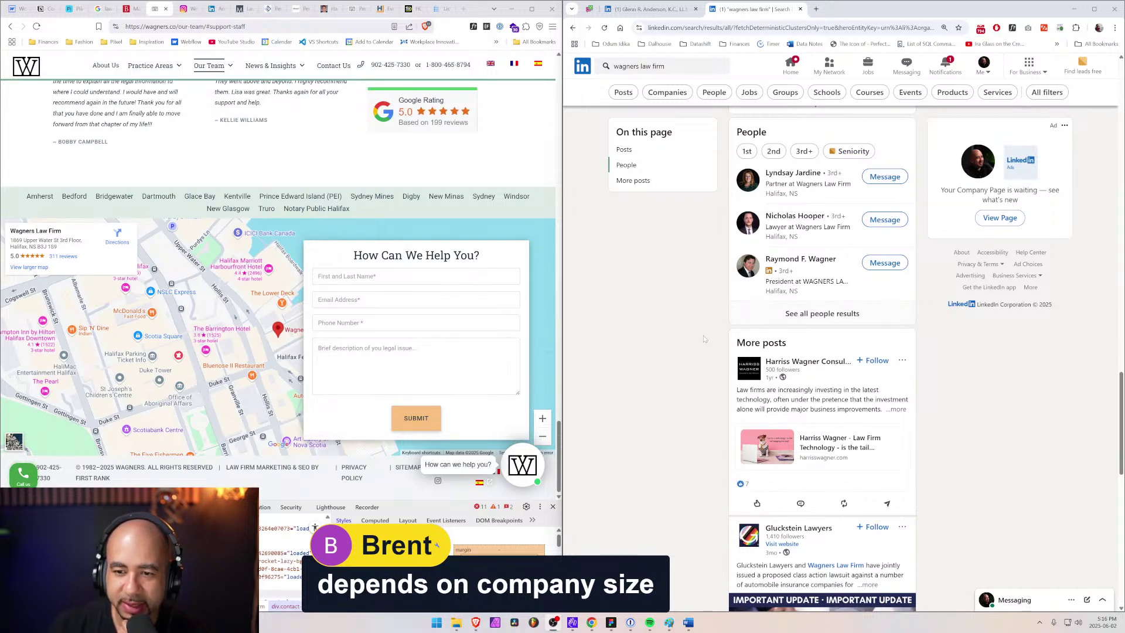
{"action": "scroll", "coordinate": [820, 313], "scroll_direction": "up", "scroll_amount": 3}
{"action": "left_click", "coordinate": [820, 518]}
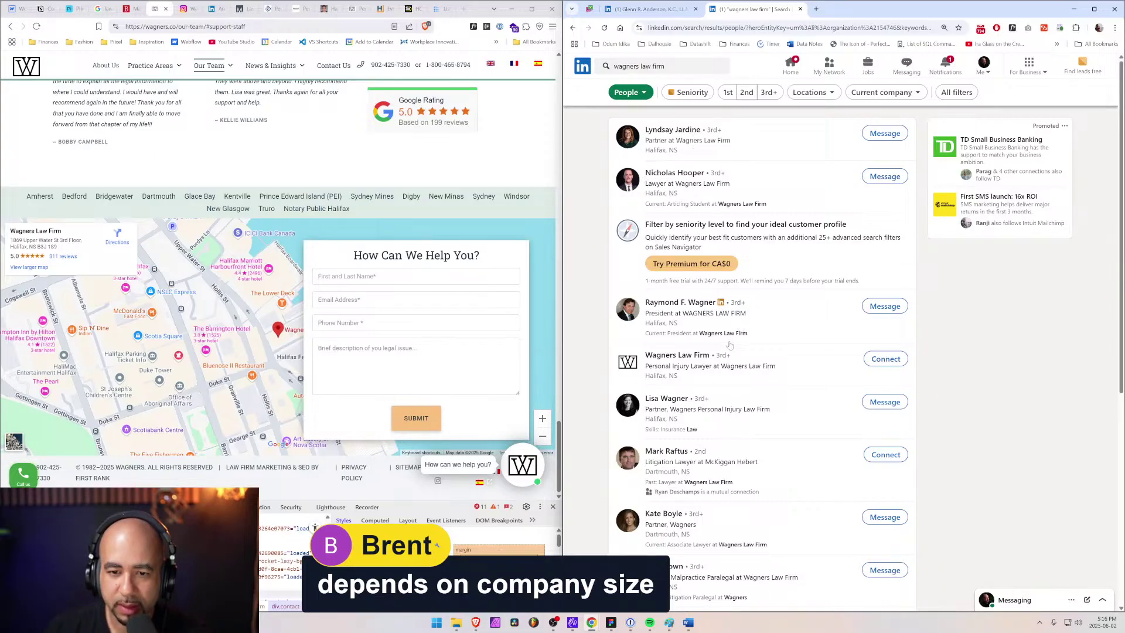
{"action": "scroll", "coordinate": [708, 365], "scroll_direction": "down", "scroll_amount": 2}
{"action": "scroll", "coordinate": [708, 365], "scroll_direction": "up", "scroll_amount": 2}
{"action": "left_click", "coordinate": [685, 305]}
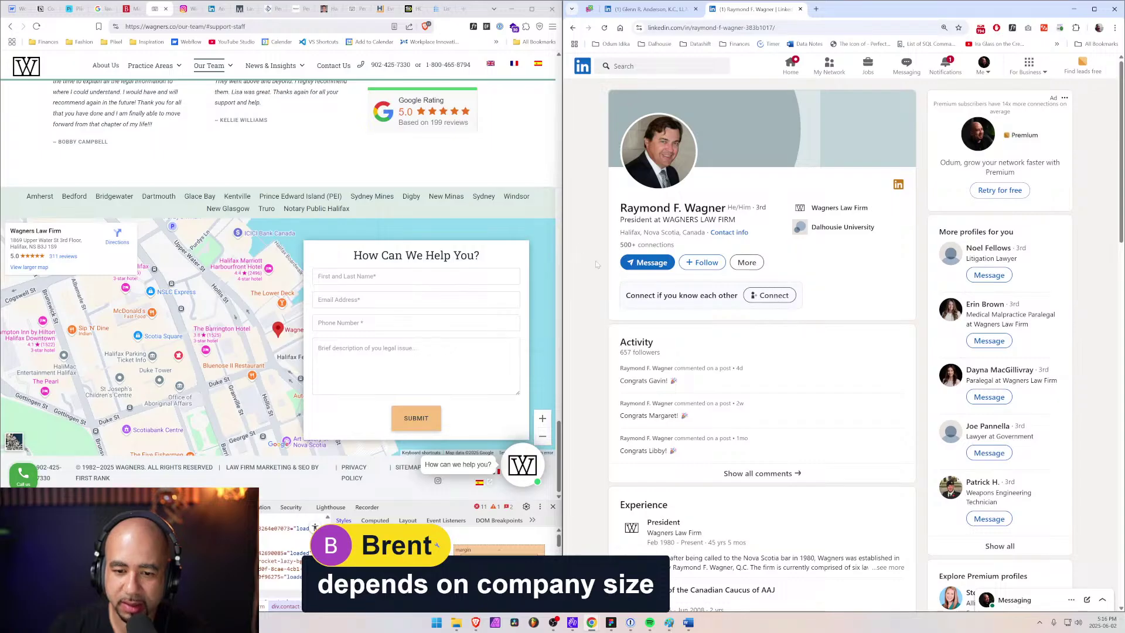
{"action": "scroll", "coordinate": [587, 255], "scroll_direction": "down", "scroll_amount": 3}
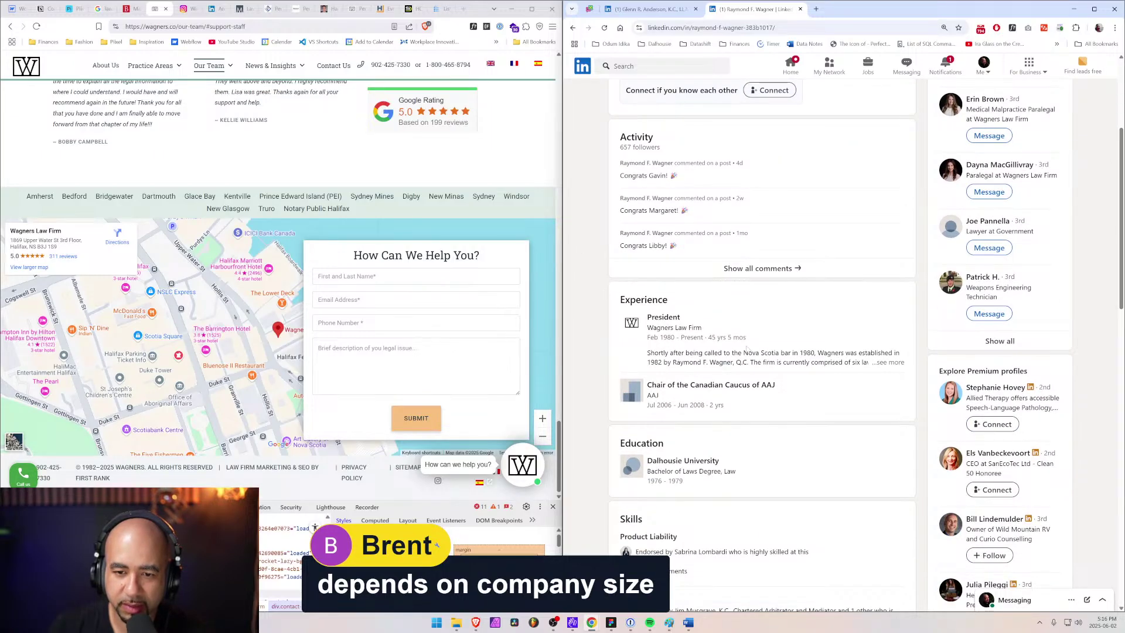
{"action": "scroll", "coordinate": [806, 348], "scroll_direction": "down", "scroll_amount": 2}
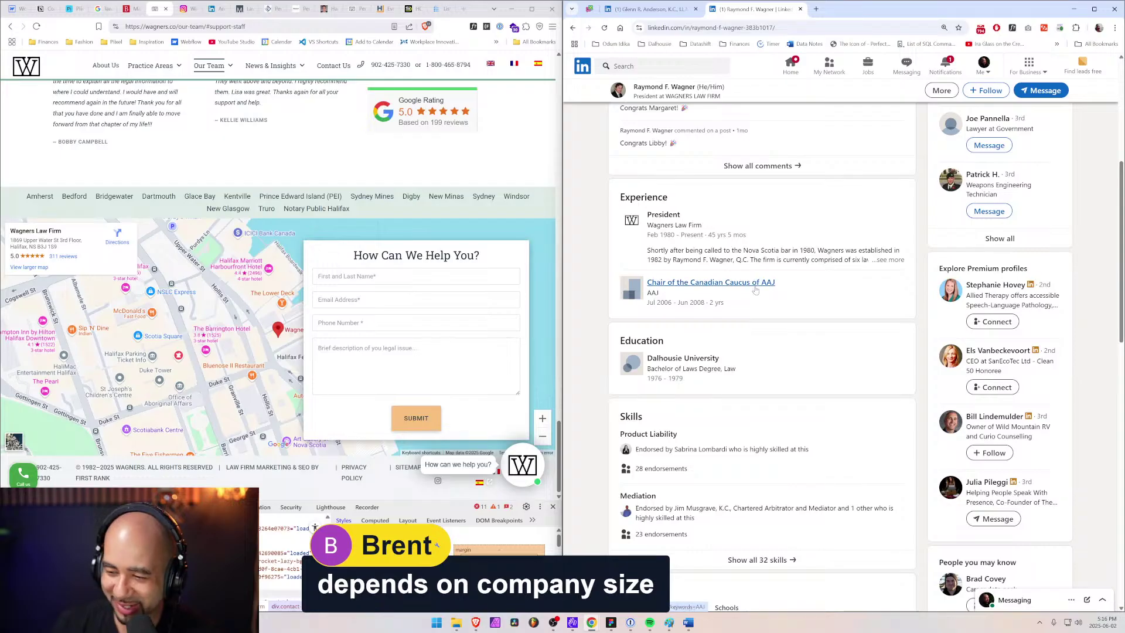
{"action": "scroll", "coordinate": [732, 399], "scroll_direction": "down", "scroll_amount": 2}
{"action": "scroll", "coordinate": [772, 418], "scroll_direction": "up", "scroll_amount": 5}
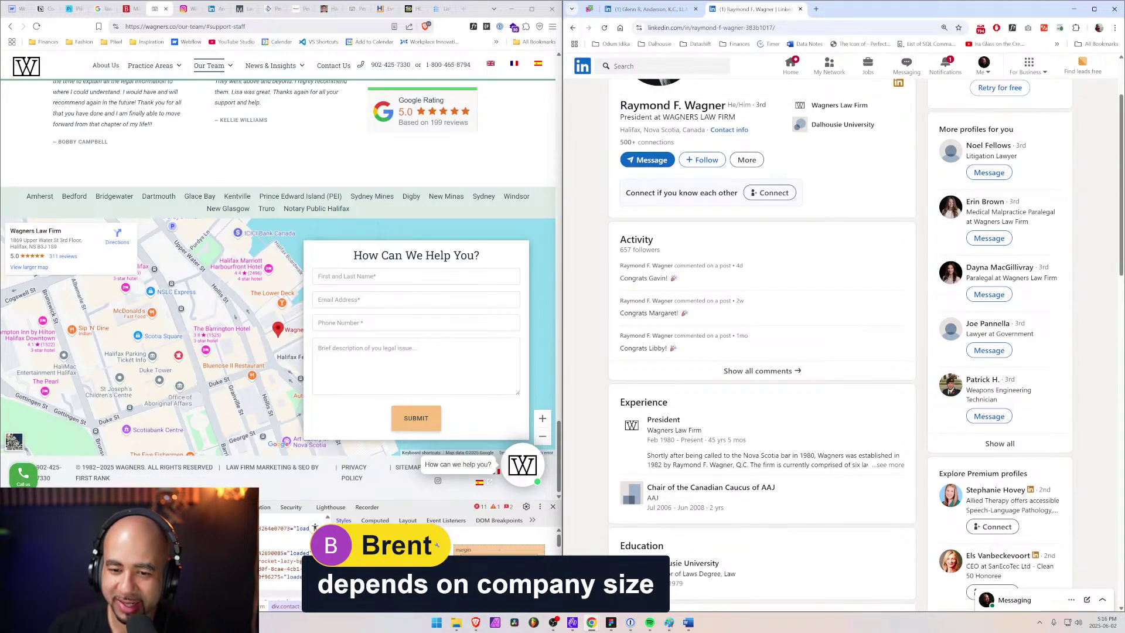
{"action": "scroll", "coordinate": [771, 448], "scroll_direction": "up", "scroll_amount": 2}
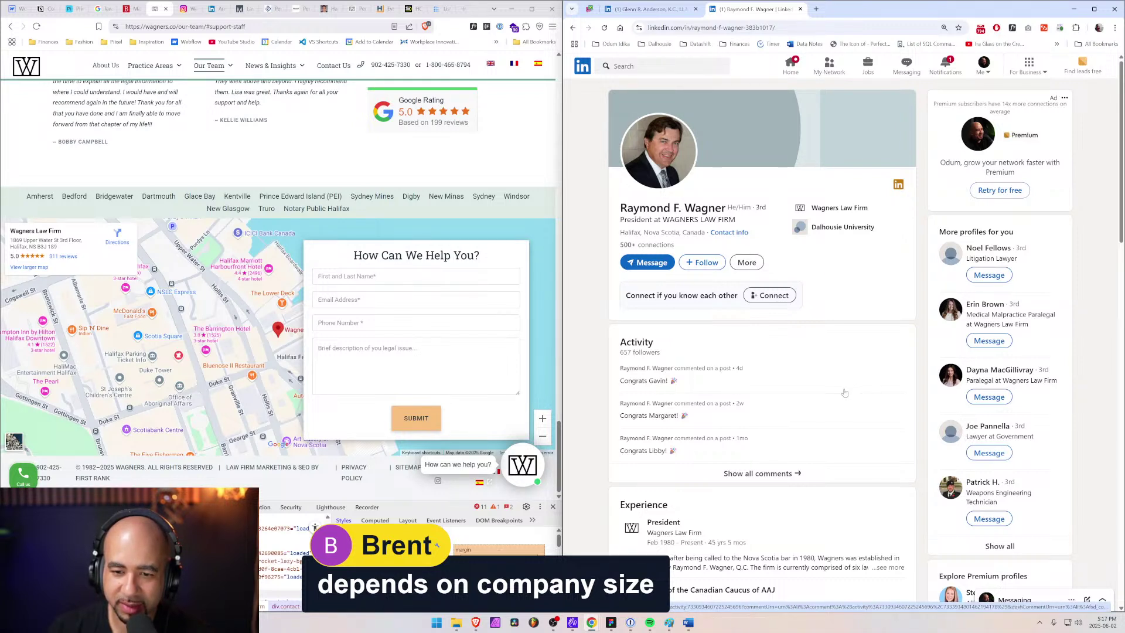
{"action": "scroll", "coordinate": [820, 427], "scroll_direction": "down", "scroll_amount": 6}
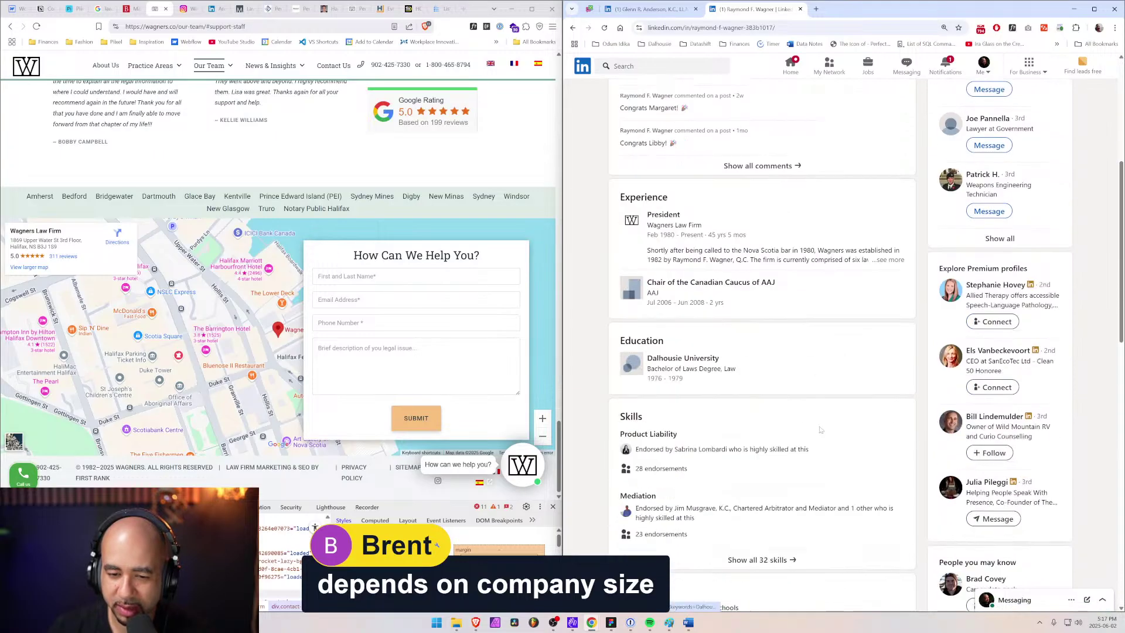
{"action": "scroll", "coordinate": [818, 426], "scroll_direction": "down", "scroll_amount": 5}
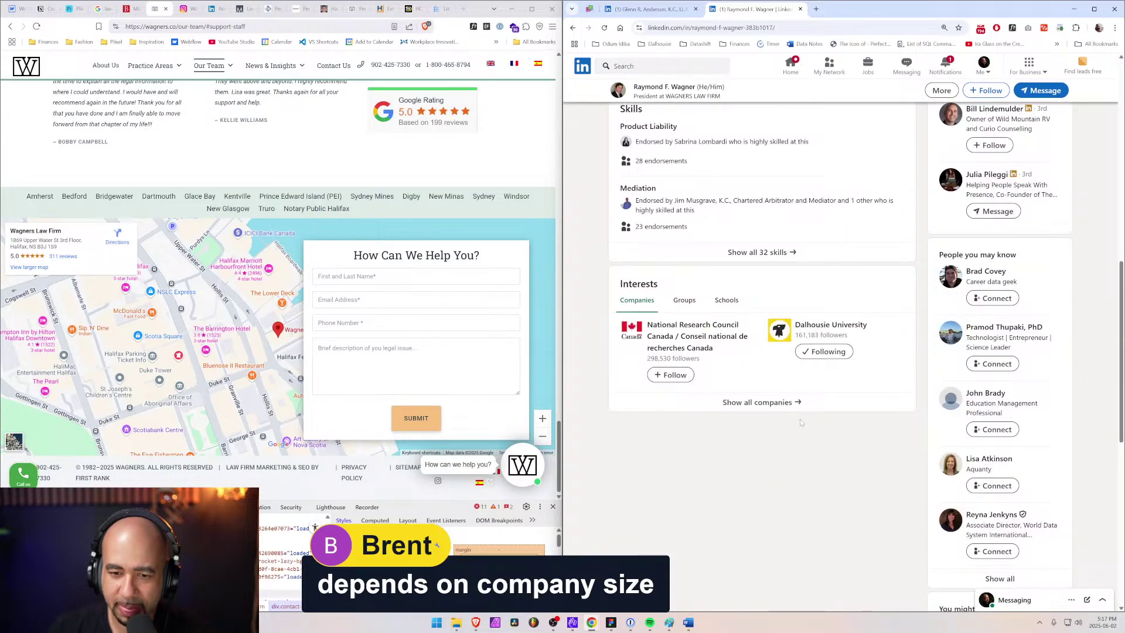
{"action": "scroll", "coordinate": [789, 411], "scroll_direction": "up", "scroll_amount": 10}
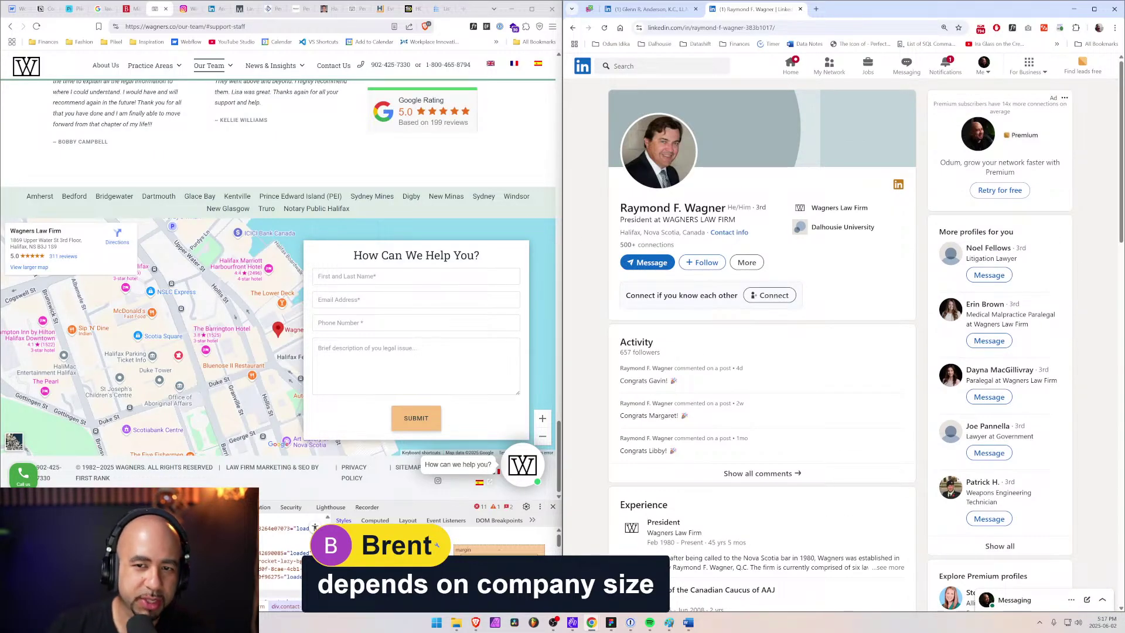
{"action": "scroll", "coordinate": [280, 101], "scroll_direction": "up", "scroll_amount": 20}
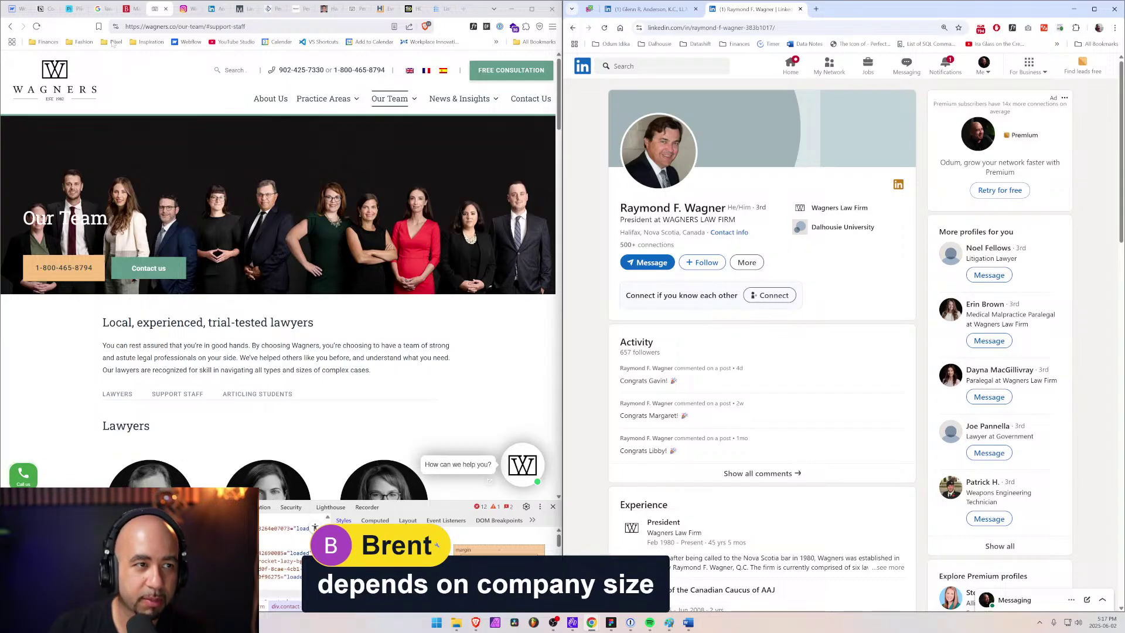
{"action": "left_click", "coordinate": [72, 9]}
Add a prospect row with the president's first name, Wagners Law Firm, Lawyers, and Large (49+) employees
{"action": "left_click", "coordinate": [78, 337]}
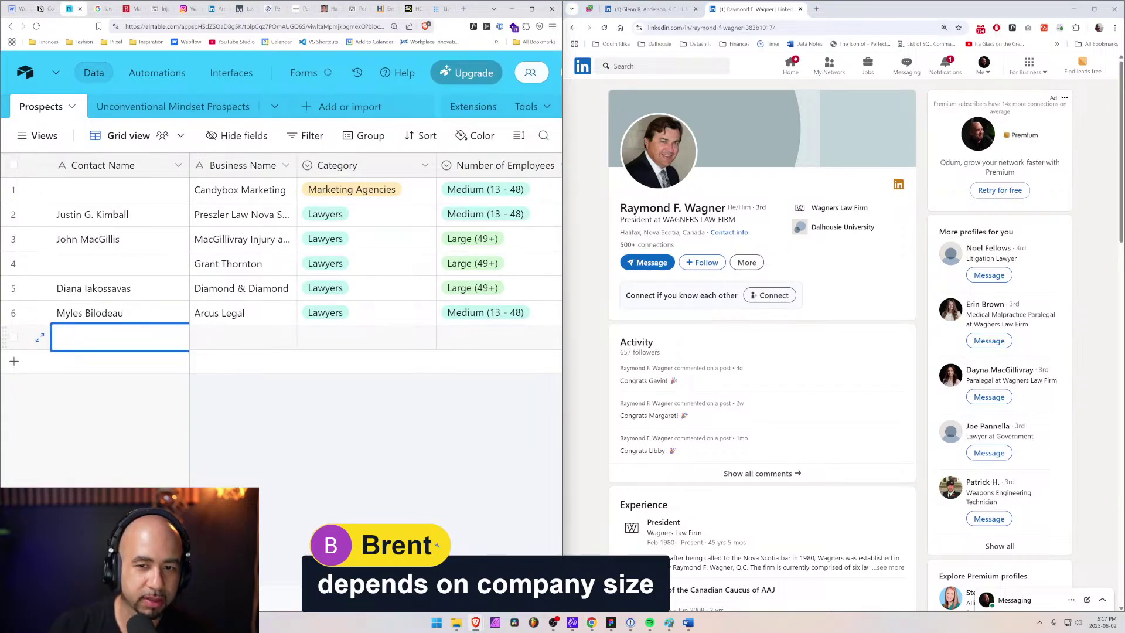
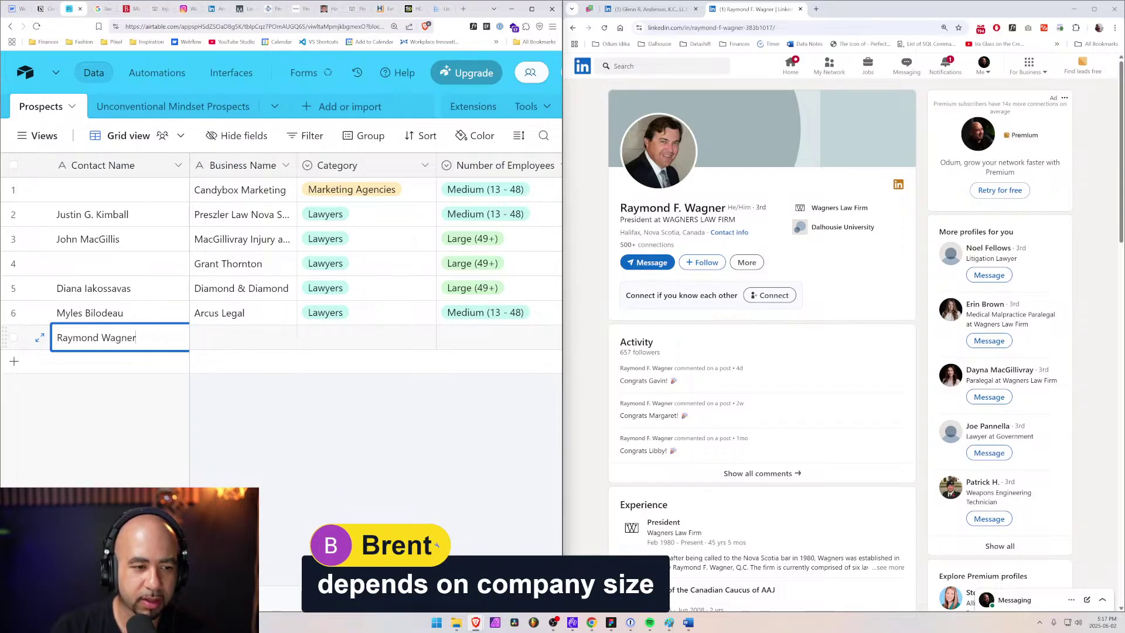
{"action": "key", "text": "Tab"}
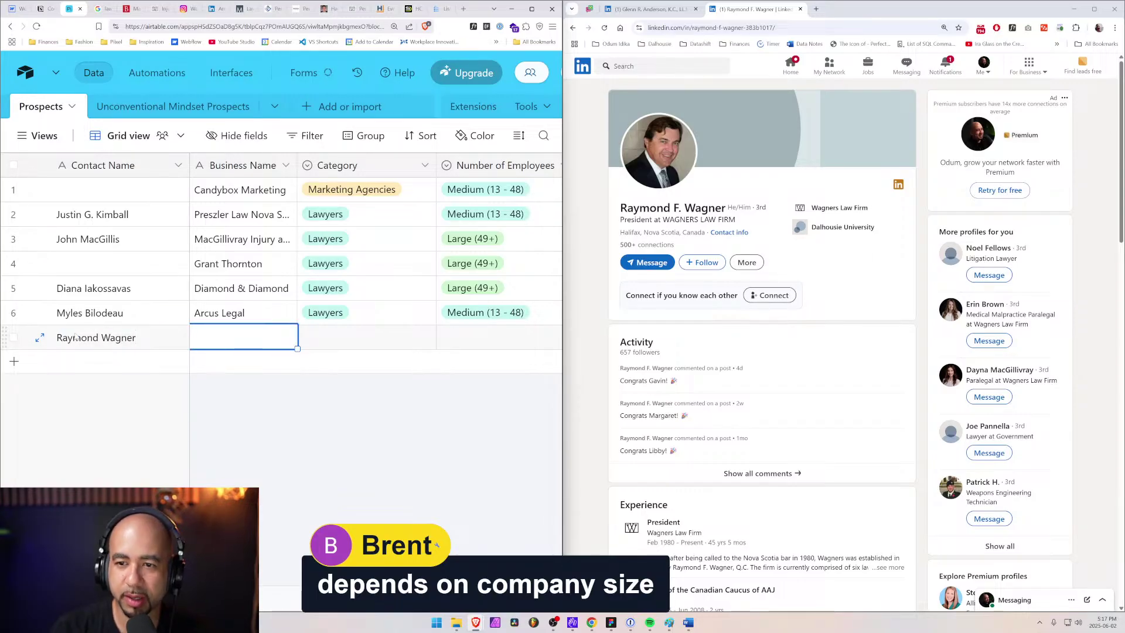
{"action": "type", "text": "Wagners Law Firm"}
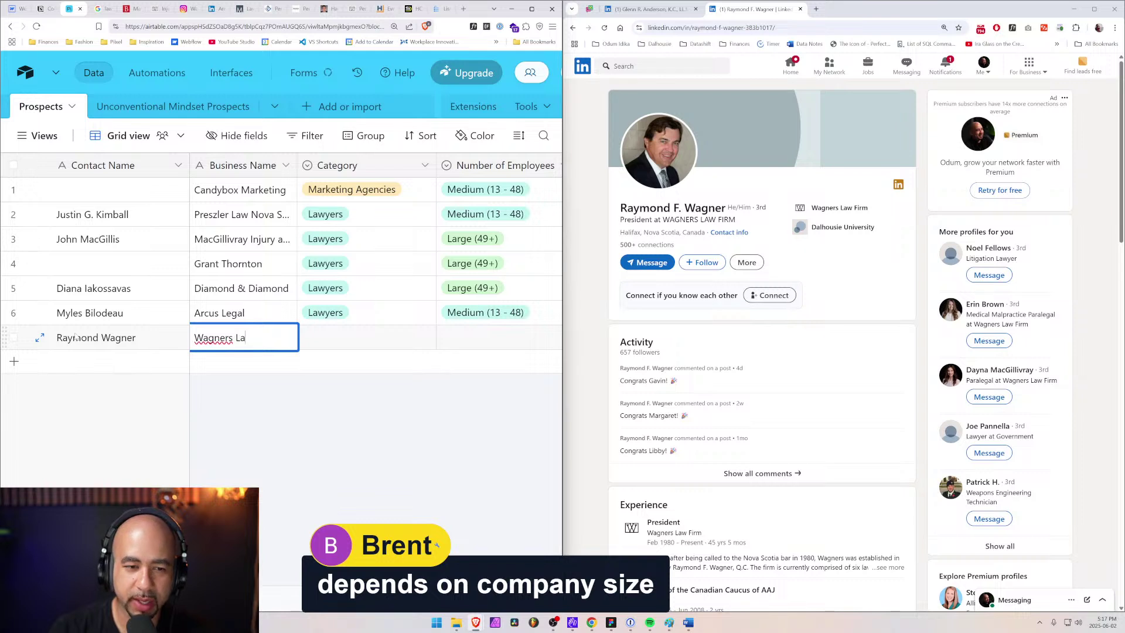
{"action": "key", "text": "Tab"}
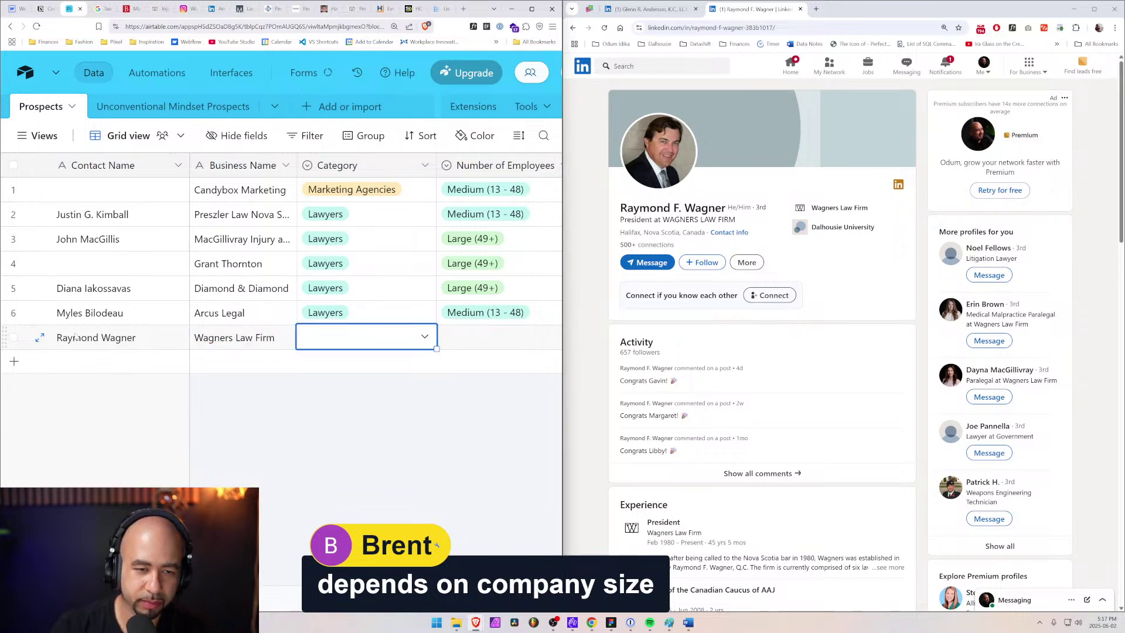
{"action": "type", "text": "la"}
{"action": "key", "text": "Return"}
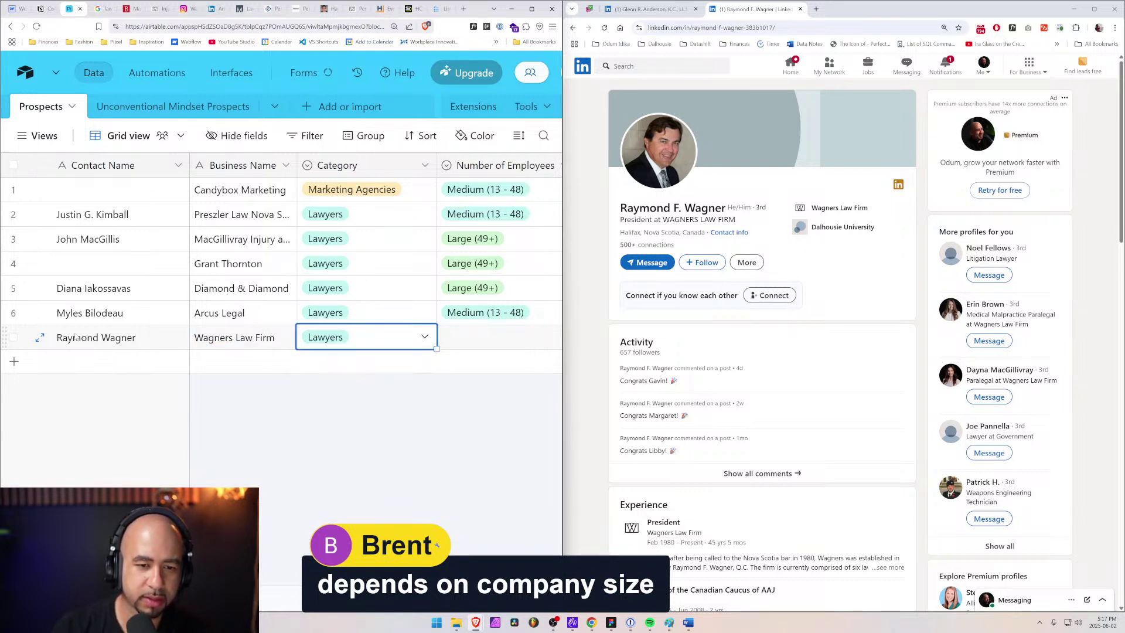
{"action": "key", "text": "Tab"}
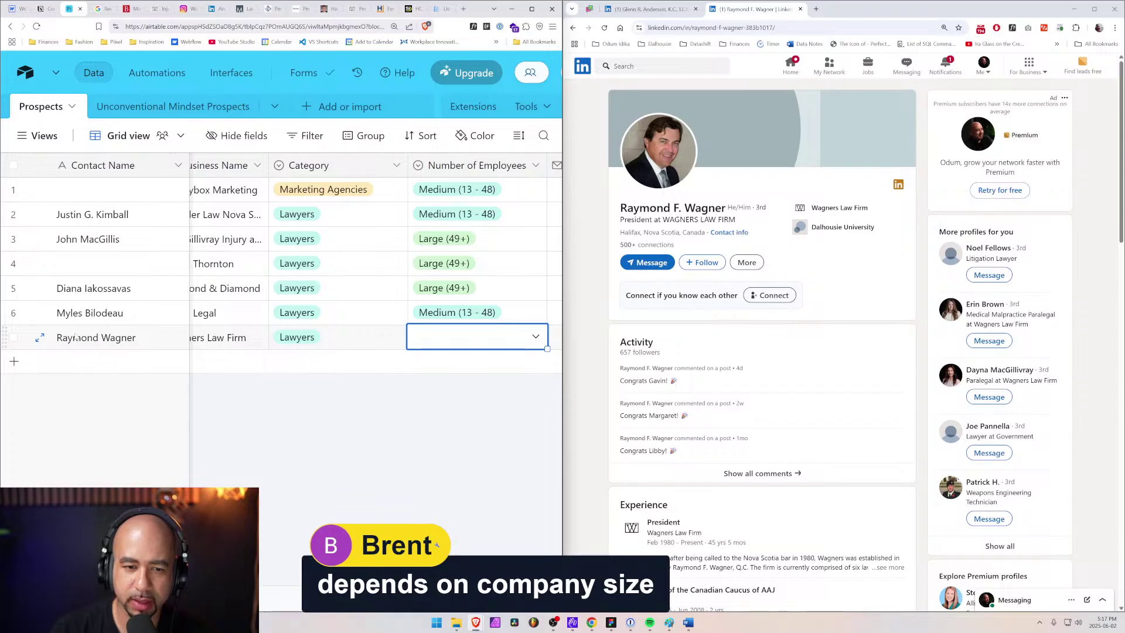
{"action": "type", "text": "lar"}
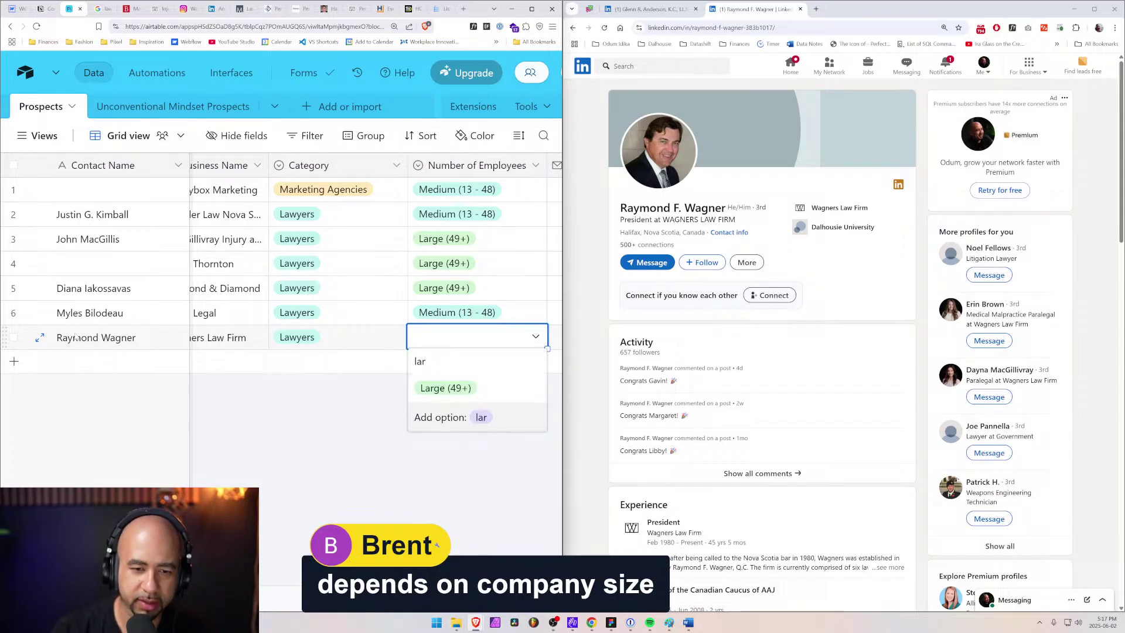
{"action": "key", "text": "Return"}
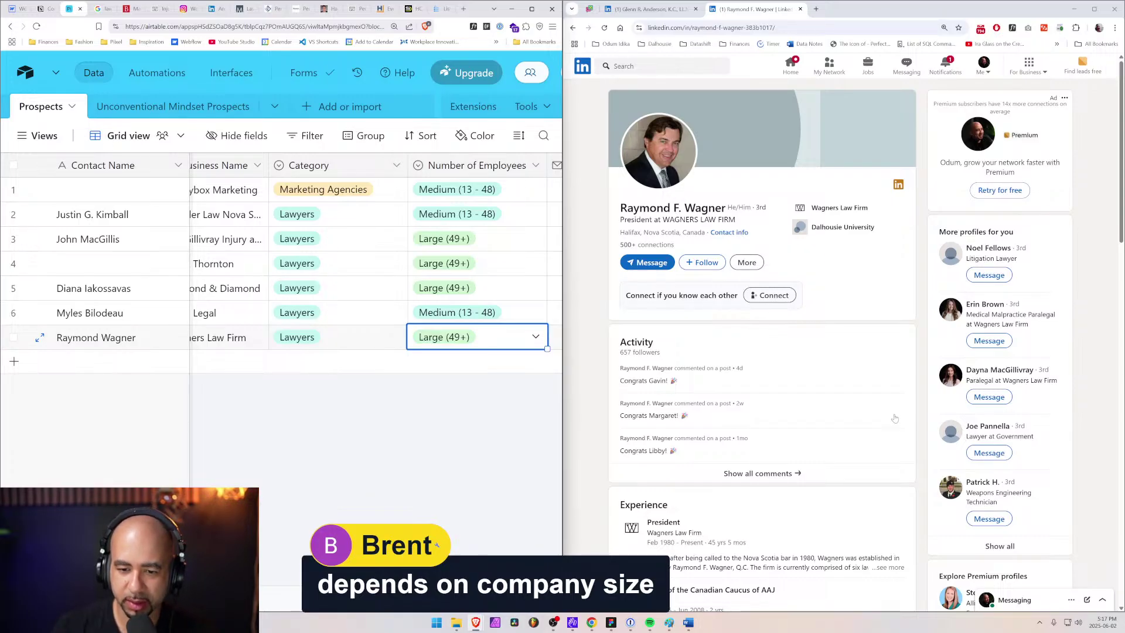
{"action": "scroll", "coordinate": [658, 217], "scroll_direction": "down", "scroll_amount": 5}
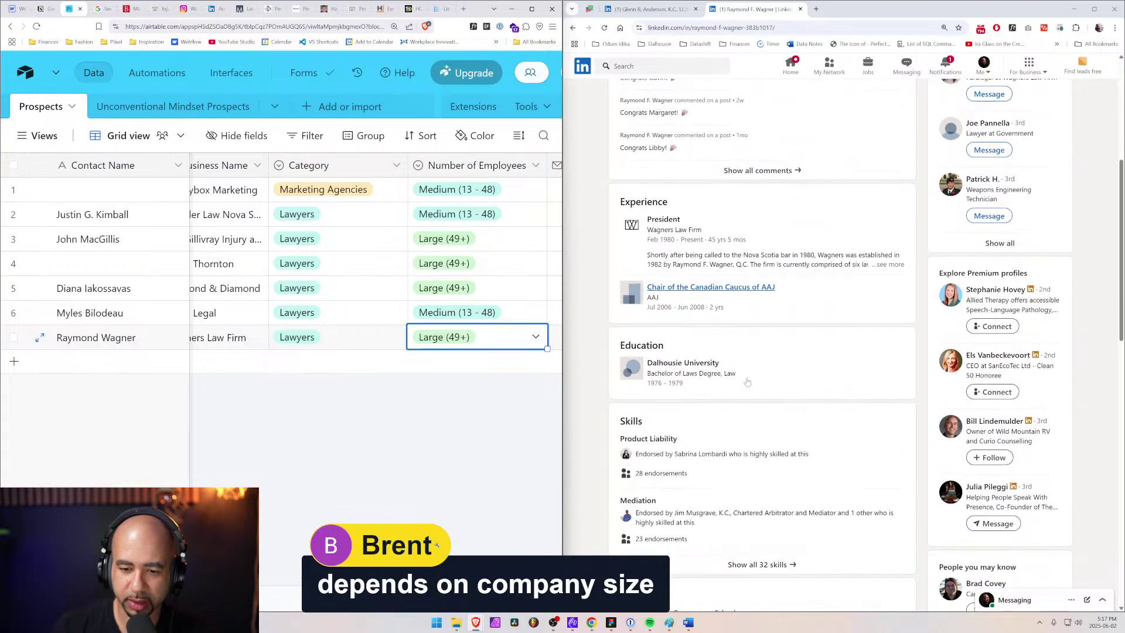
{"action": "left_click", "coordinate": [658, 219]}
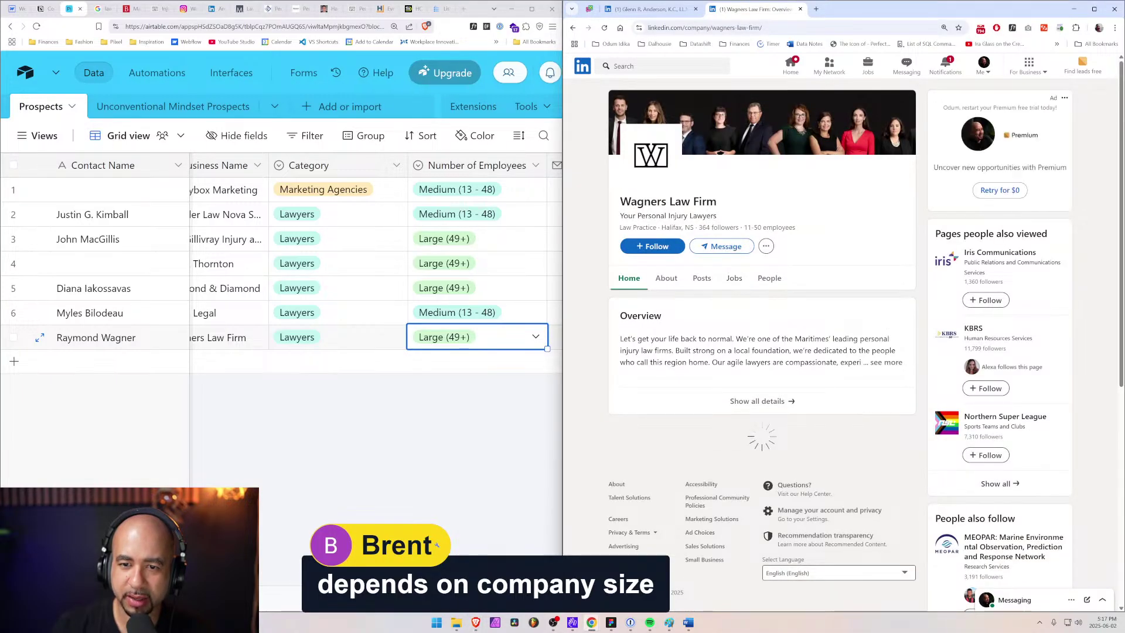
Change the Wagners row's employees to Medium (13 - 48) and open the marketing VP's LinkedIn profile
{"action": "left_click", "coordinate": [771, 279]}
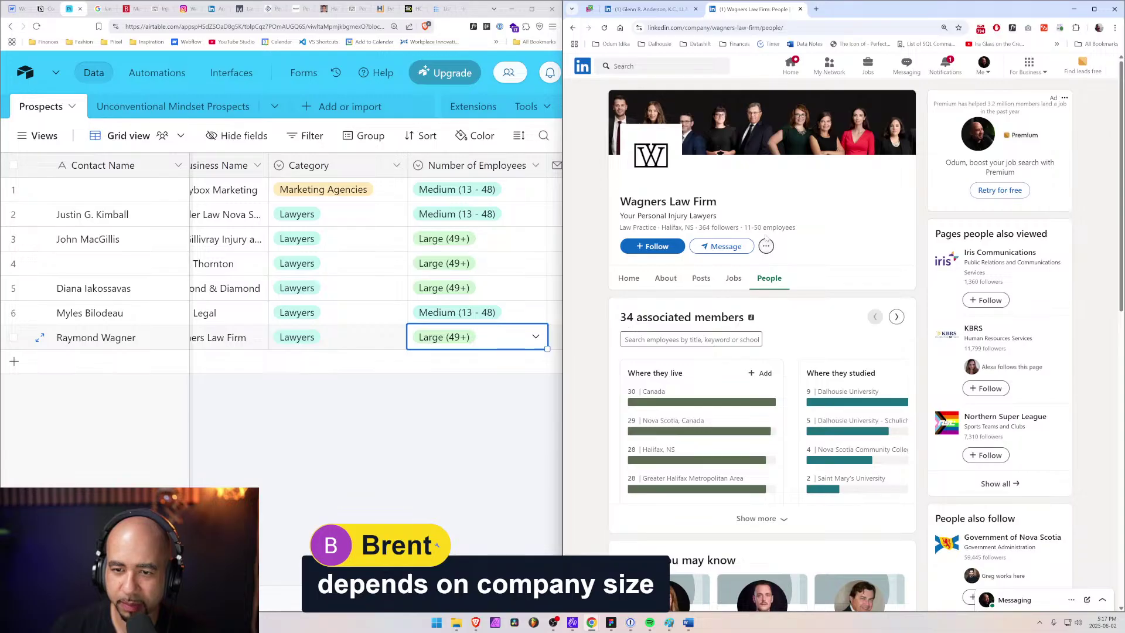
{"action": "left_click", "coordinate": [489, 341]}
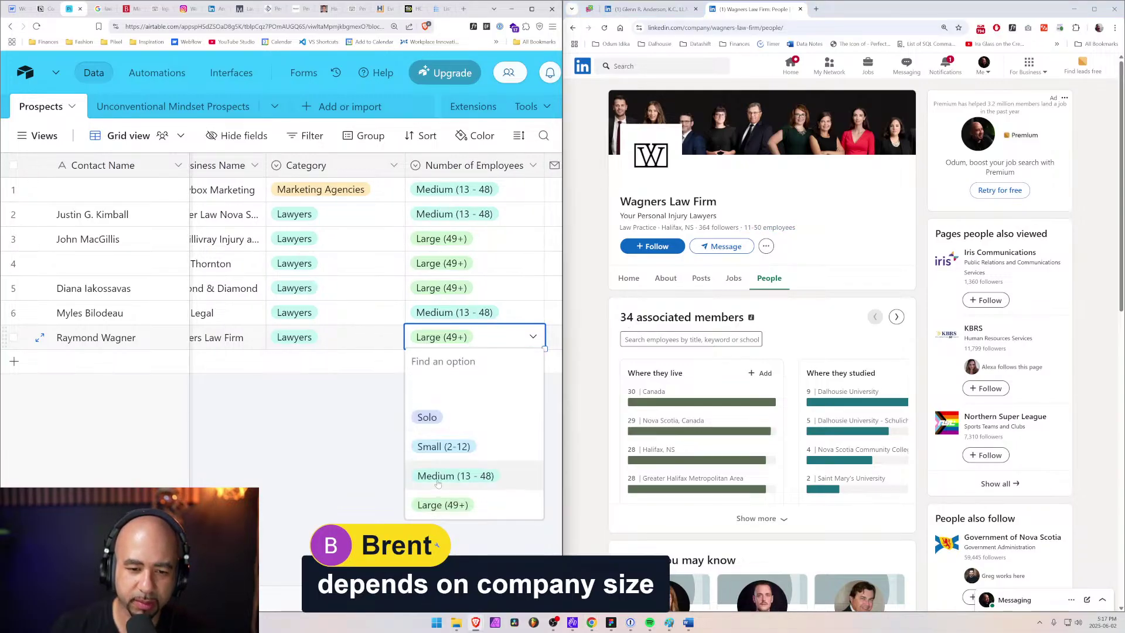
{"action": "left_click", "coordinate": [455, 475]}
{"action": "scroll", "coordinate": [731, 314], "scroll_direction": "down", "scroll_amount": 3}
{"action": "scroll", "coordinate": [730, 315], "scroll_direction": "down", "scroll_amount": 3}
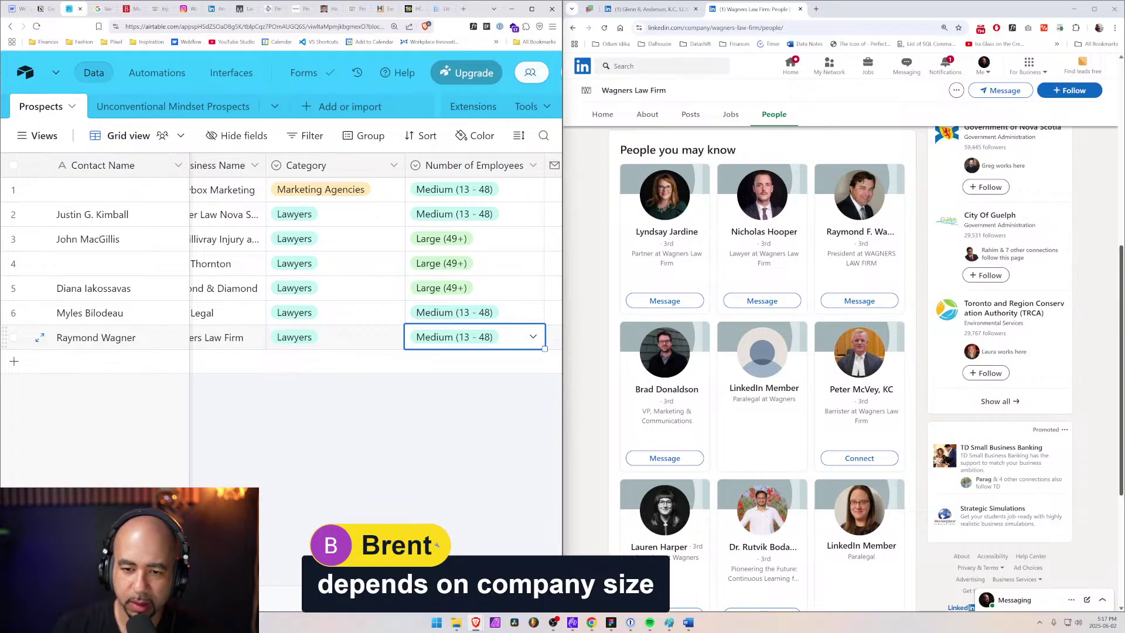
{"action": "scroll", "coordinate": [861, 363], "scroll_direction": "down", "scroll_amount": 2}
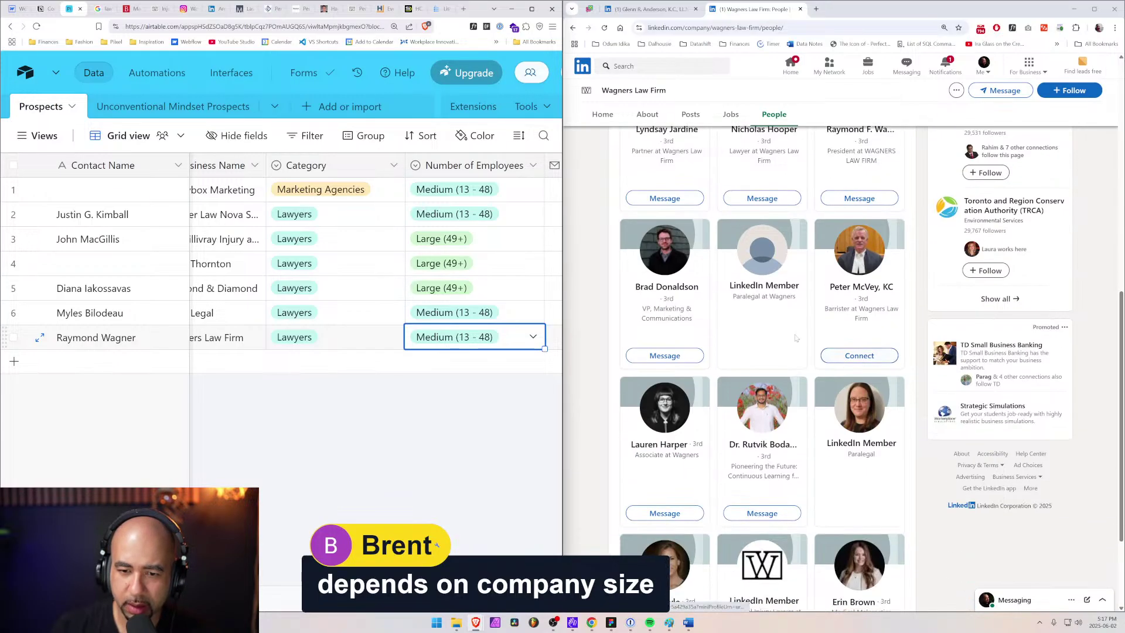
{"action": "left_click", "coordinate": [672, 287]}
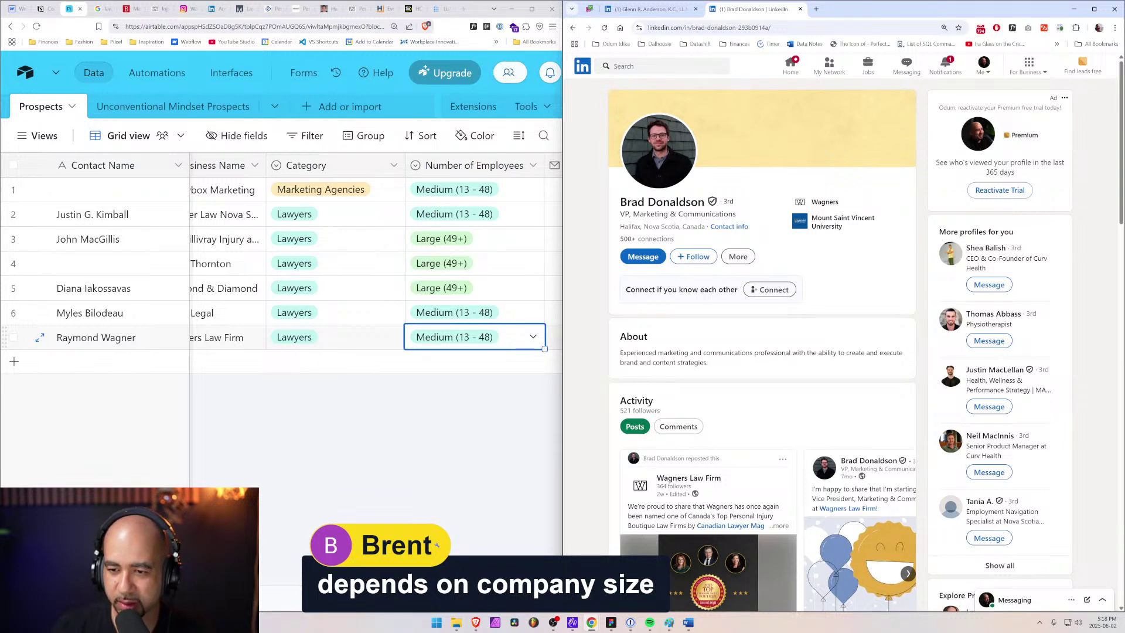
{"action": "left_click", "coordinate": [91, 342]}
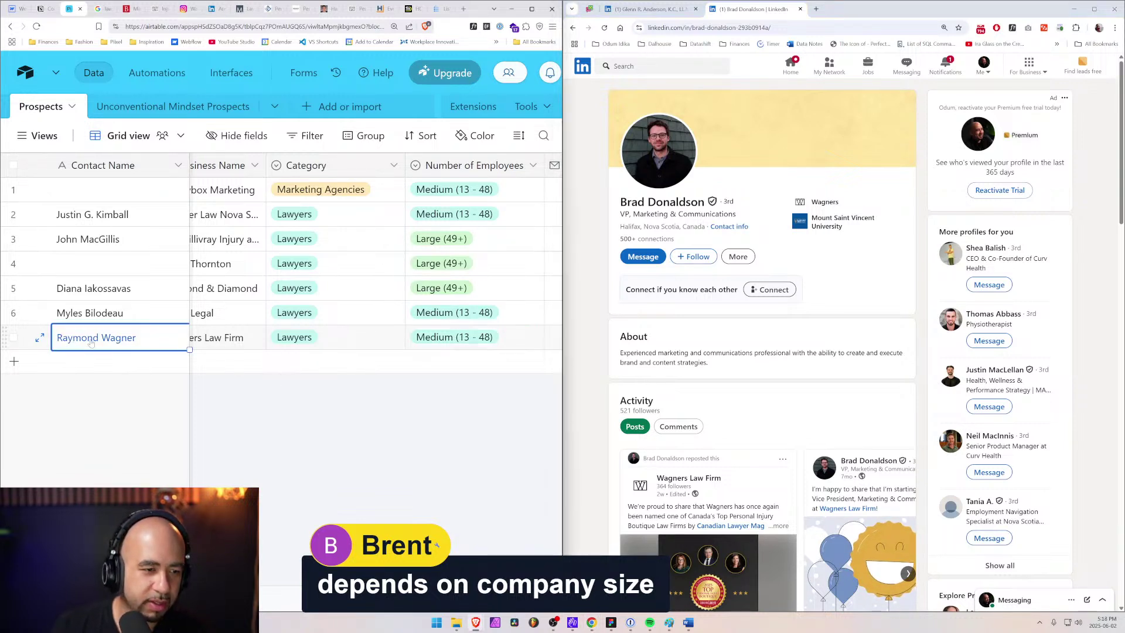
Replace the Wagners Law Firm row's contact name with the marketing VP's name
{"action": "double_click", "coordinate": [133, 345]}
{"action": "key", "text": "ctrl+a"}
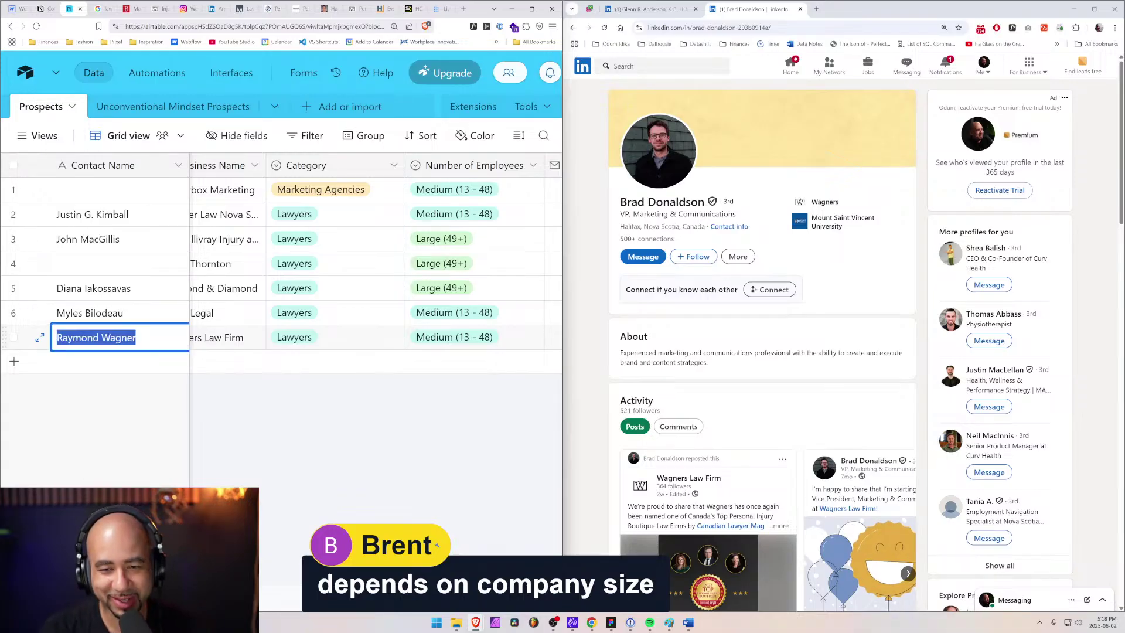
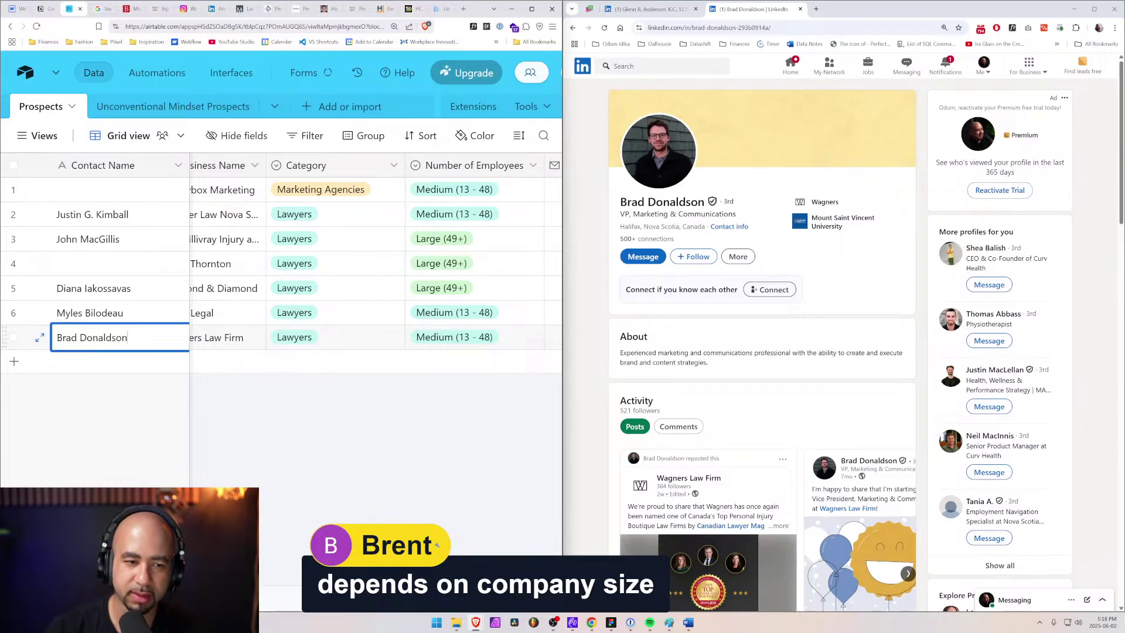
Copy the VP's LinkedIn profile URL and paste it into his row's LinkedIn cell
{"action": "scroll", "coordinate": [375, 251], "scroll_direction": "right", "scroll_amount": 10}
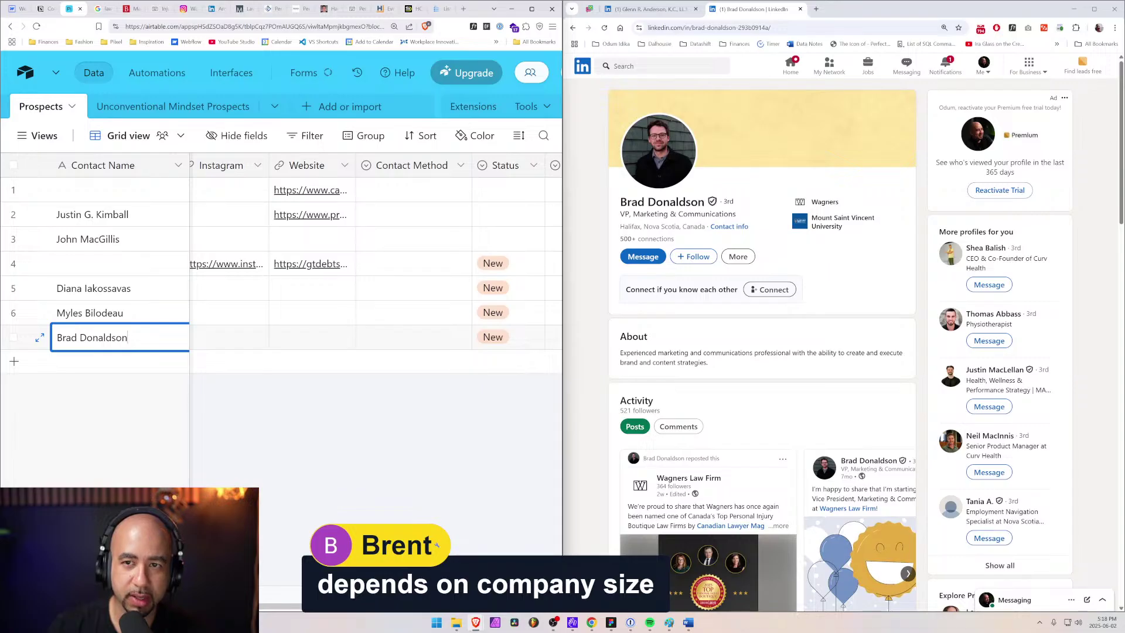
{"action": "left_click", "coordinate": [709, 27]}
{"action": "key", "text": "ctrl+c"}
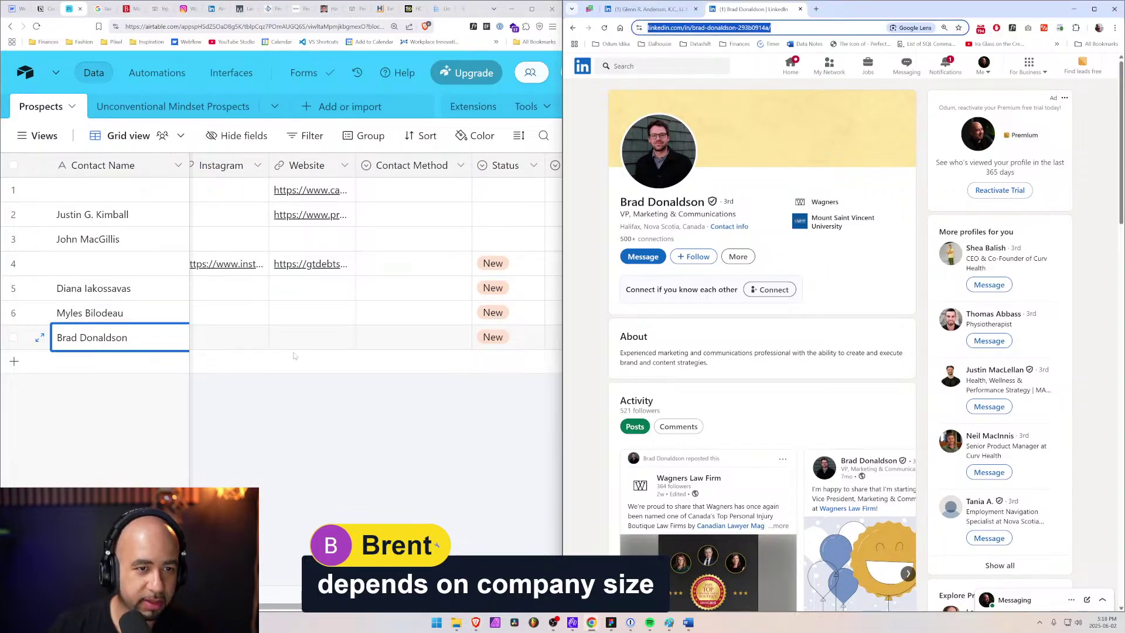
{"action": "left_click", "coordinate": [327, 346]}
{"action": "left_click", "coordinate": [326, 346]}
{"action": "scroll", "coordinate": [381, 421], "scroll_direction": "left", "scroll_amount": 5}
{"action": "key", "text": "Left"}
{"action": "key", "text": "Left"}
{"action": "key", "text": "Return"}
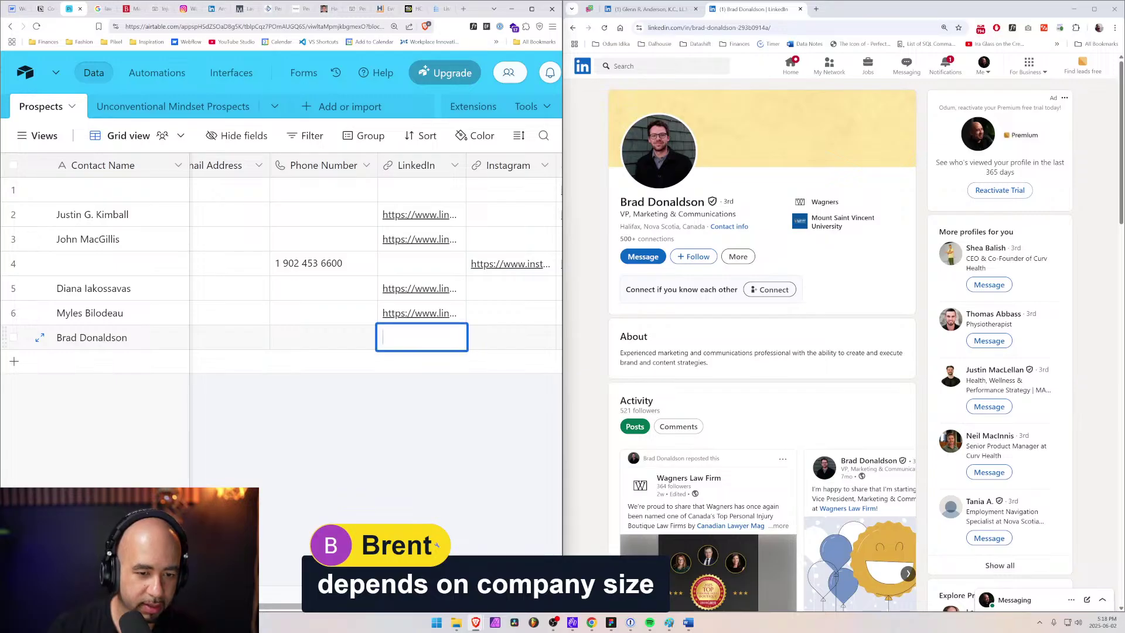
{"action": "key", "text": "ctrl+v"}
{"action": "mouse_move", "coordinate": [277, 609]}
{"action": "left_mouse_down"}
{"action": "mouse_move", "coordinate": [497, 612]}
{"action": "mouse_move", "coordinate": [278, 612]}
{"action": "left_mouse_up"}
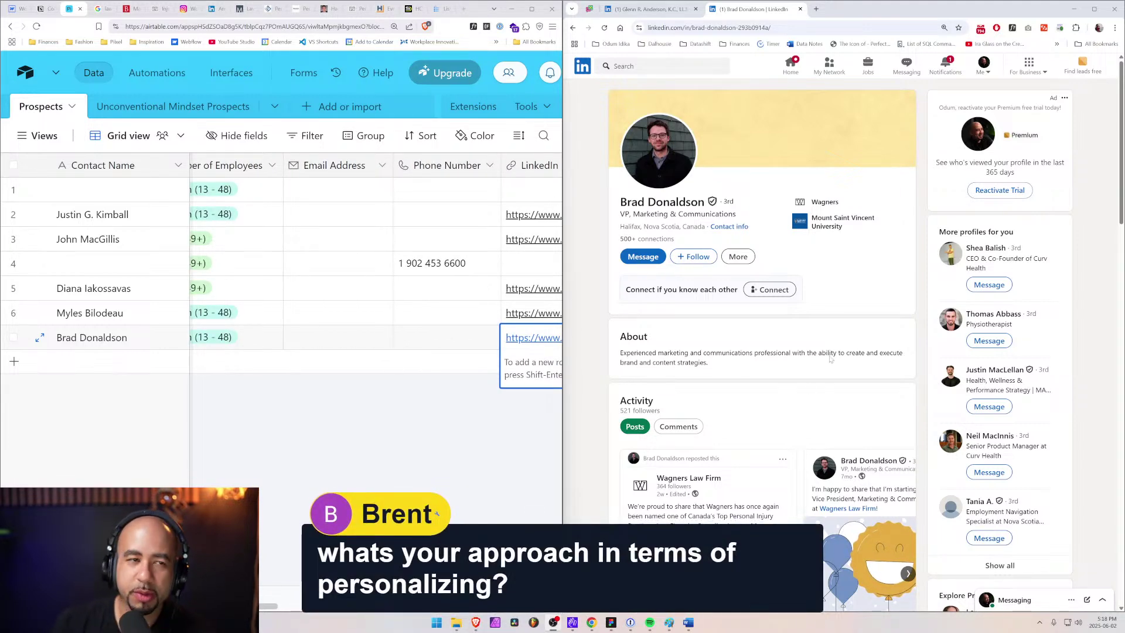
Enter 6 in the Cold Email 2 (Studio) minutes-from-your-office line
{"action": "left_click", "coordinate": [45, 10]}
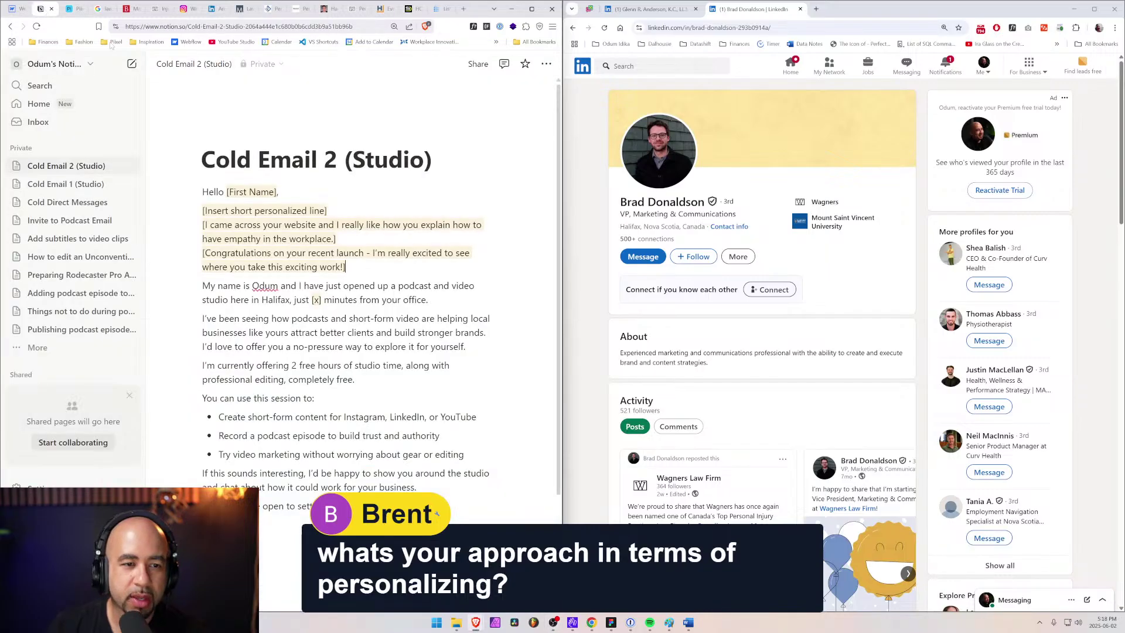
{"action": "left_click", "coordinate": [360, 300]}
{"action": "type", "text": "6"}
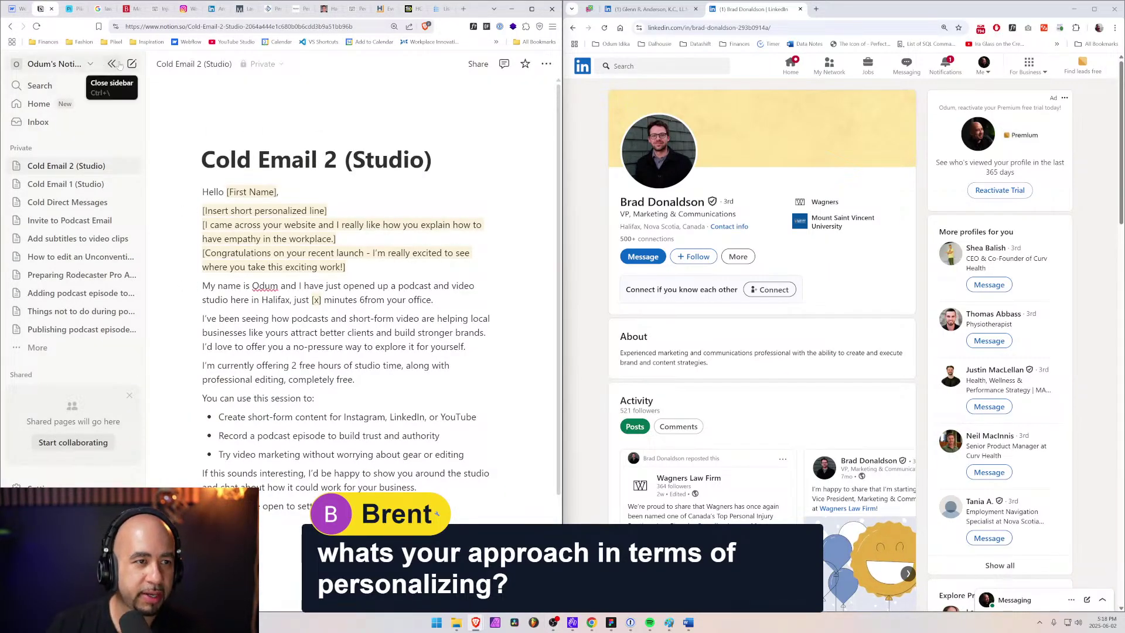
Hide the Notion page list, zoom to 150%, and review the email's opening lines
{"action": "left_click", "coordinate": [112, 64]}
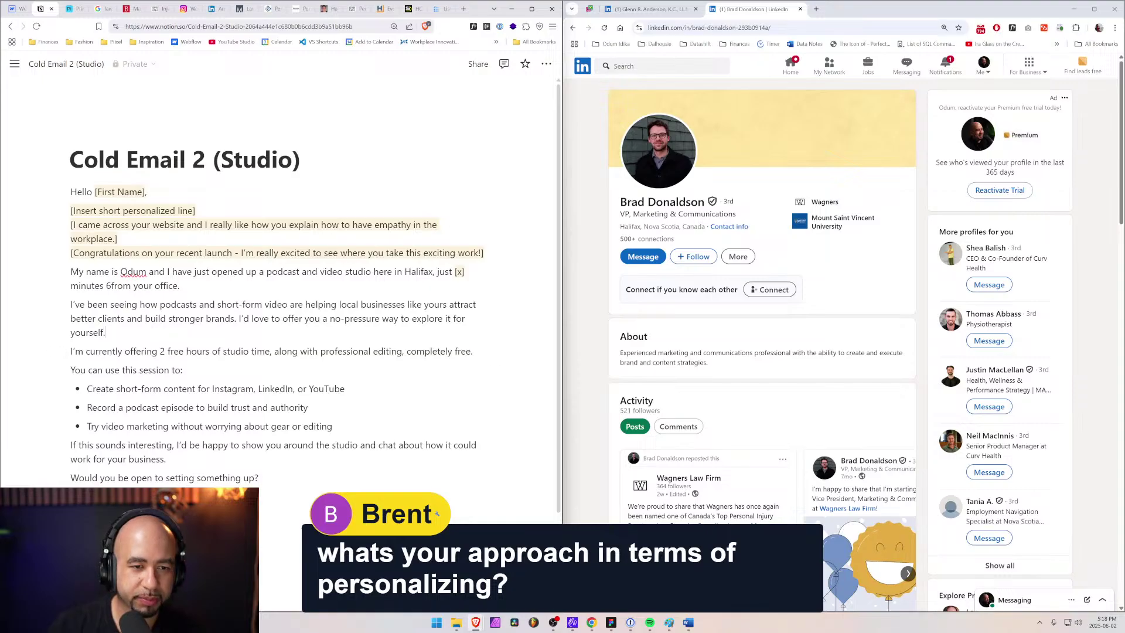
{"action": "key", "text": "ctrl+plus"}
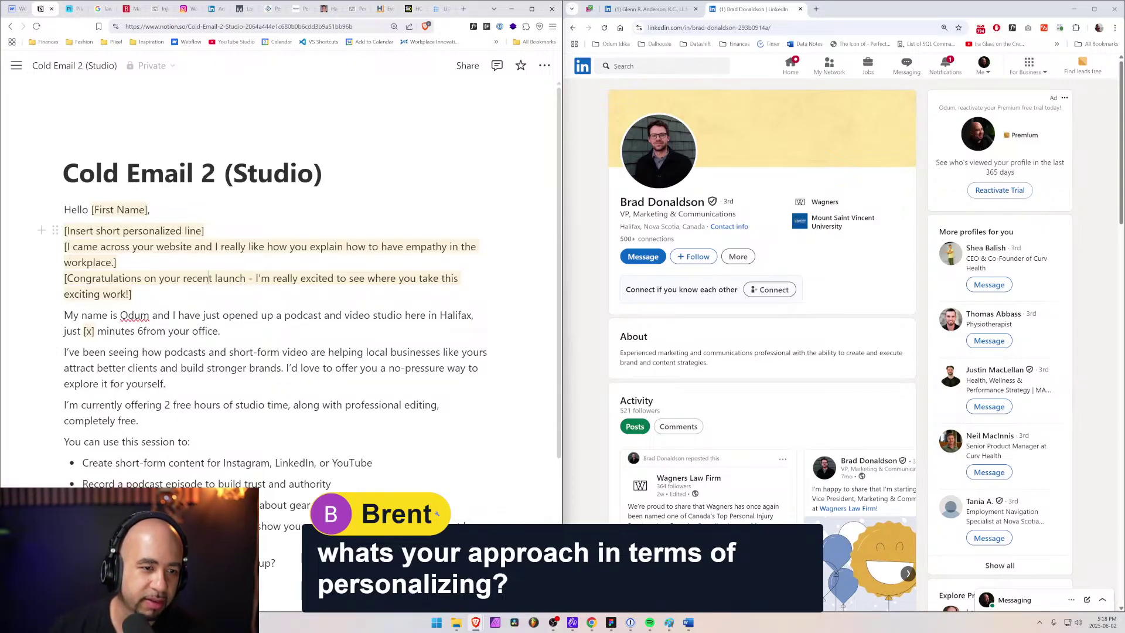
{"action": "mouse_move", "coordinate": [132, 294]}
{"action": "left_mouse_down"}
{"action": "mouse_move", "coordinate": [64, 246]}
{"action": "mouse_move", "coordinate": [110, 294]}
{"action": "left_mouse_up"}
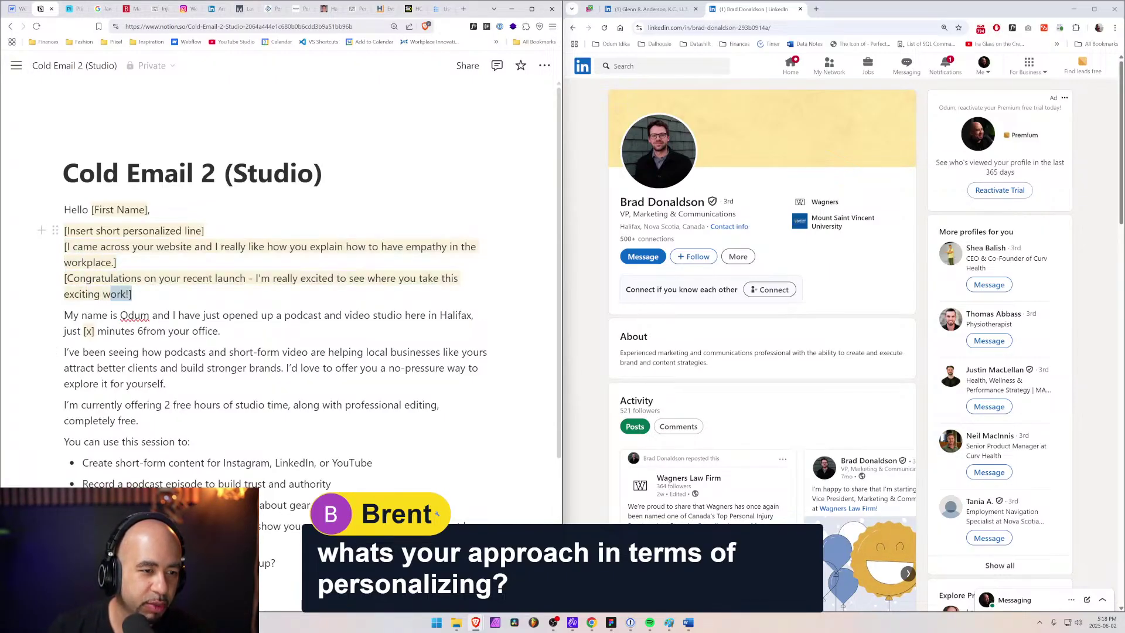
{"action": "left_click", "coordinate": [110, 294]}
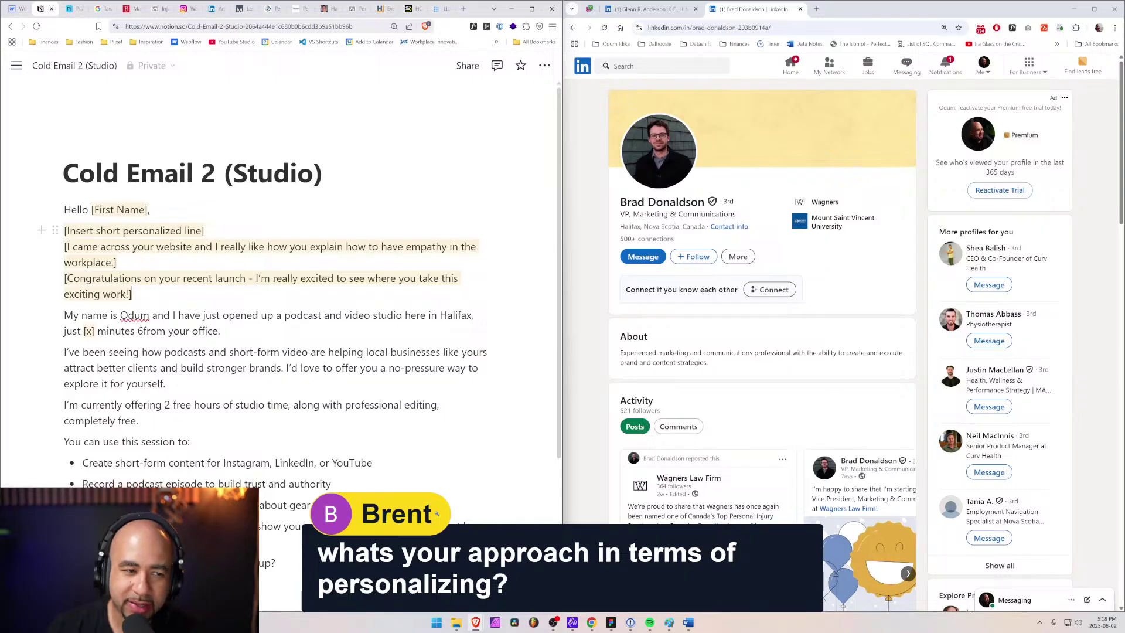
{"action": "triple_click", "coordinate": [269, 246]}
{"action": "left_click", "coordinate": [269, 262]}
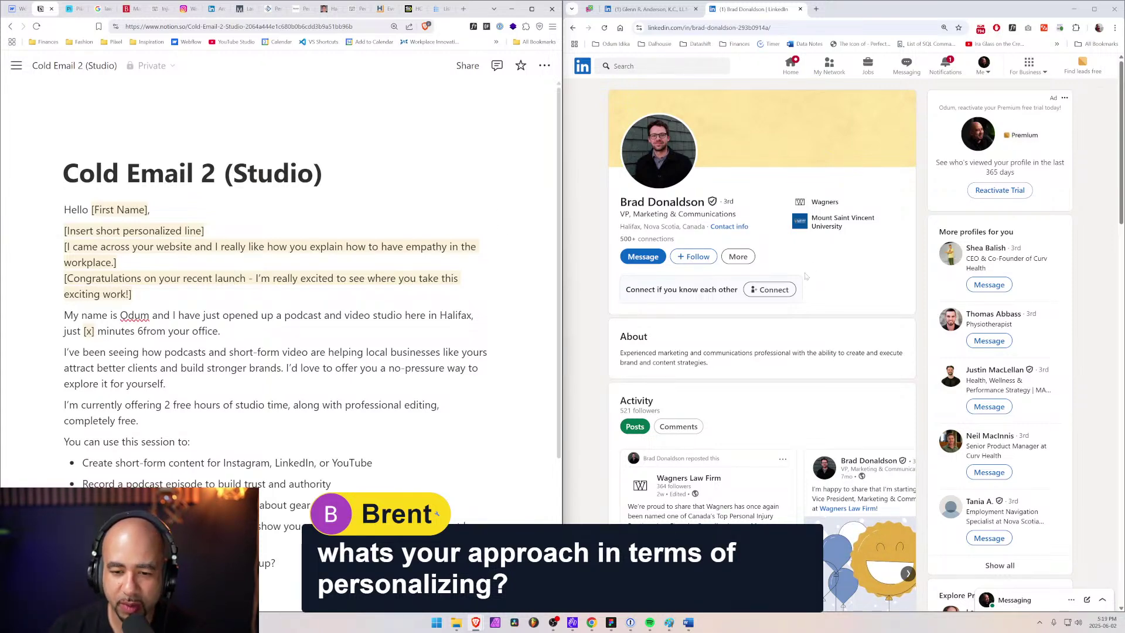
{"action": "scroll", "coordinate": [811, 268], "scroll_direction": "down", "scroll_amount": 3}
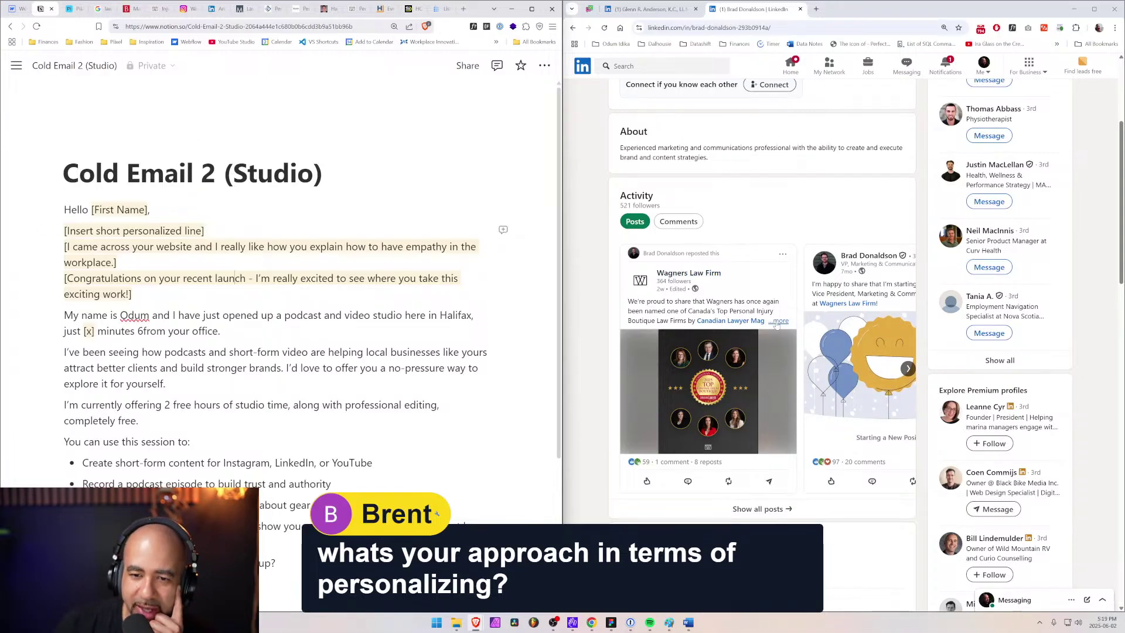
{"action": "left_click", "coordinate": [774, 325]}
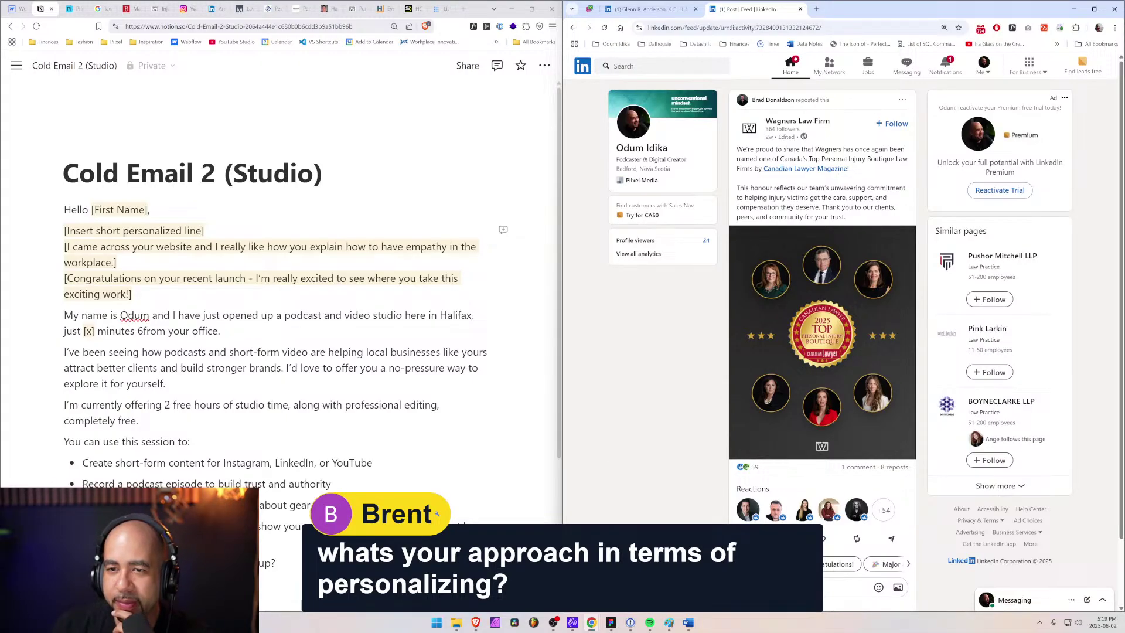
Read the Wagners Law Firm Top Personal Injury Boutique post, highlighting its first two paragraphs
{"action": "left_click_drag", "start_coordinate": [736, 149], "coordinate": [875, 158]}
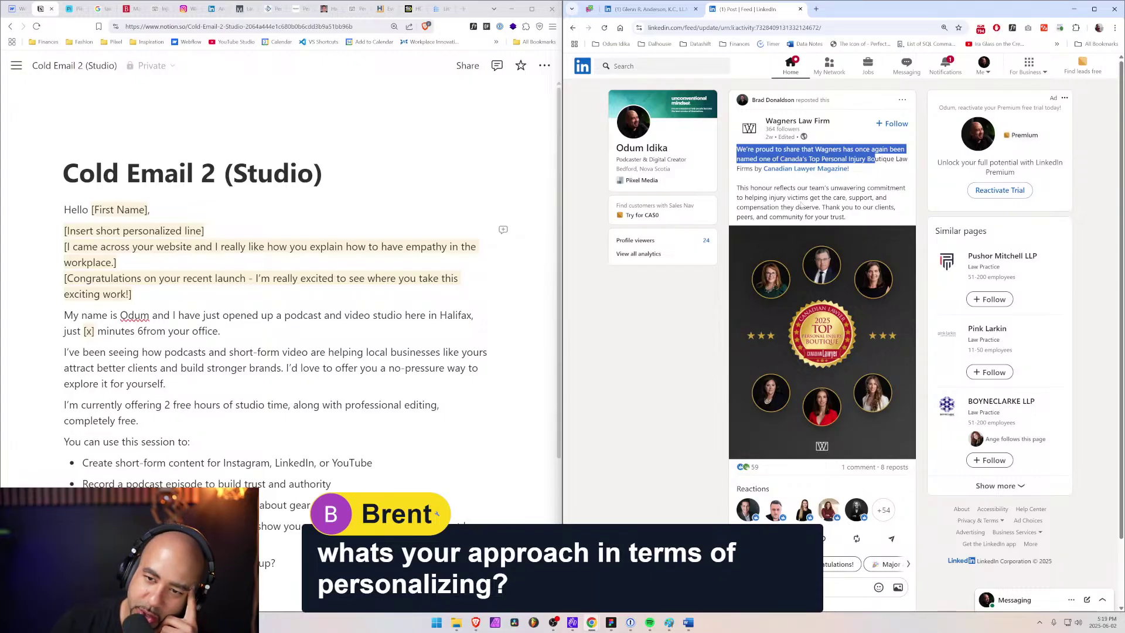
{"action": "left_click_drag", "start_coordinate": [862, 218], "coordinate": [738, 188]}
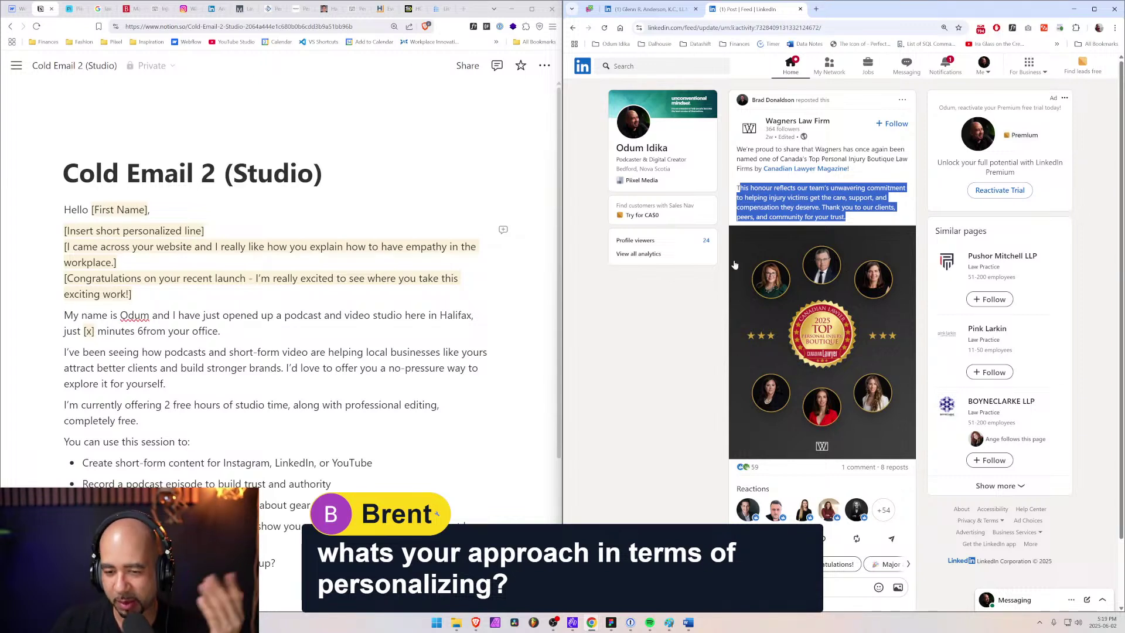
{"action": "scroll", "coordinate": [671, 317], "scroll_direction": "down", "scroll_amount": 1}
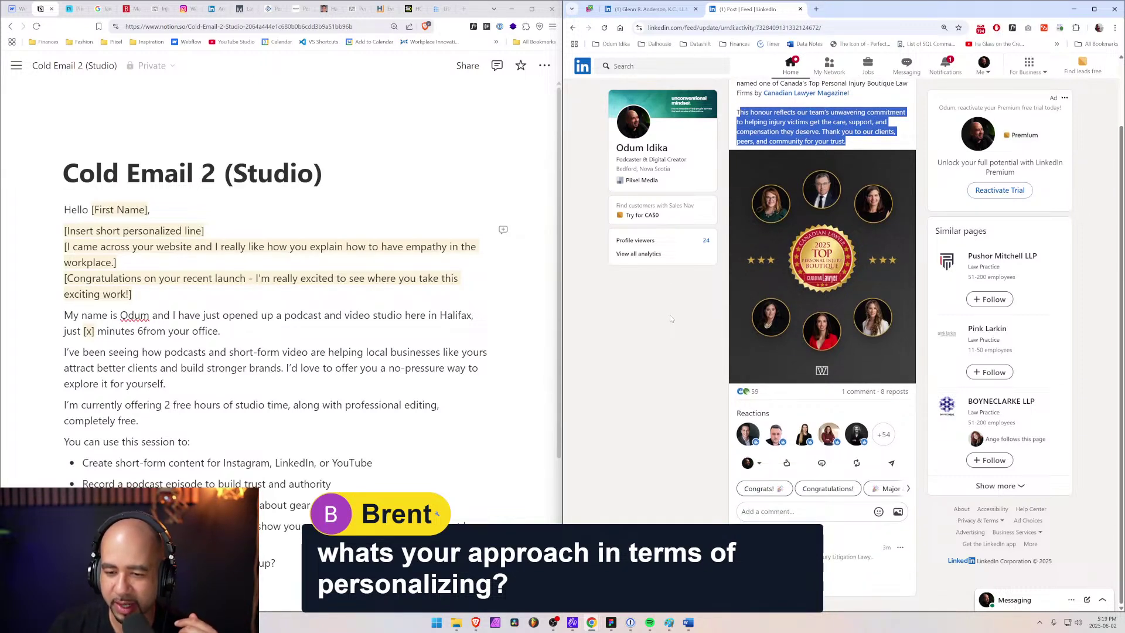
{"action": "scroll", "coordinate": [800, 326], "scroll_direction": "up", "scroll_amount": 1}
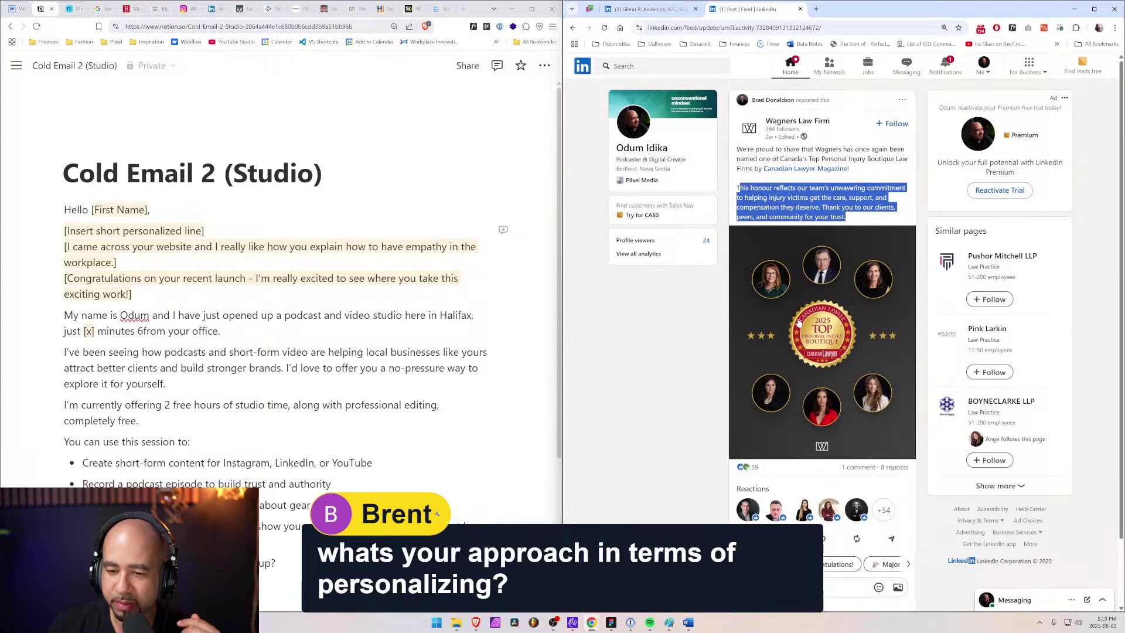
{"action": "scroll", "coordinate": [786, 308], "scroll_direction": "down", "scroll_amount": 1}
{"action": "scroll", "coordinate": [784, 304], "scroll_direction": "up", "scroll_amount": 1}
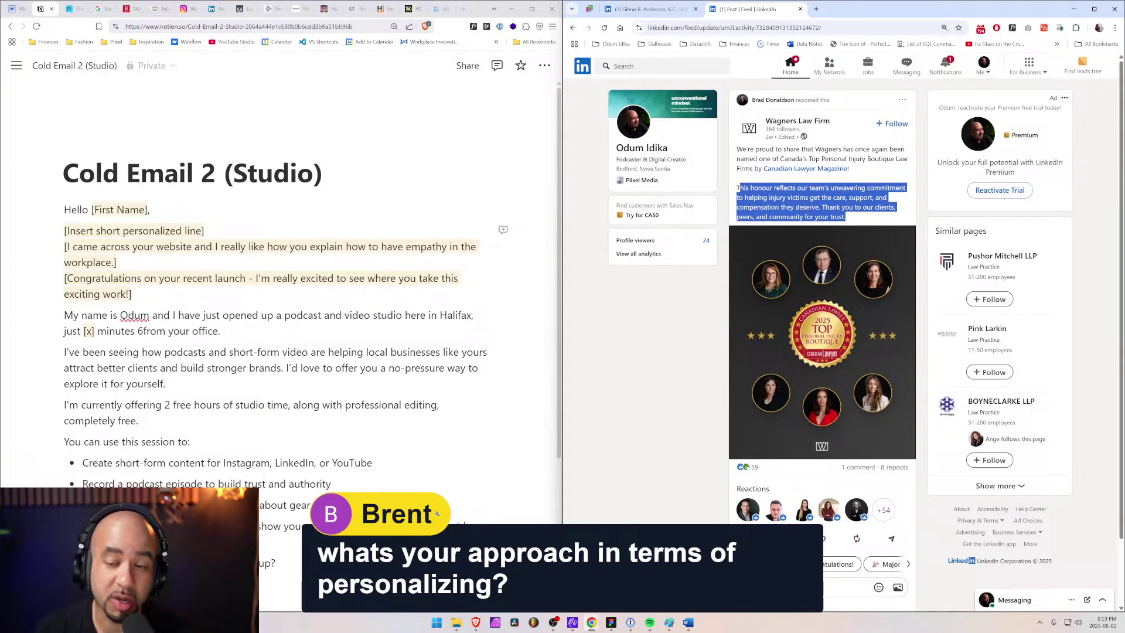
{"action": "left_click", "coordinate": [738, 188]}
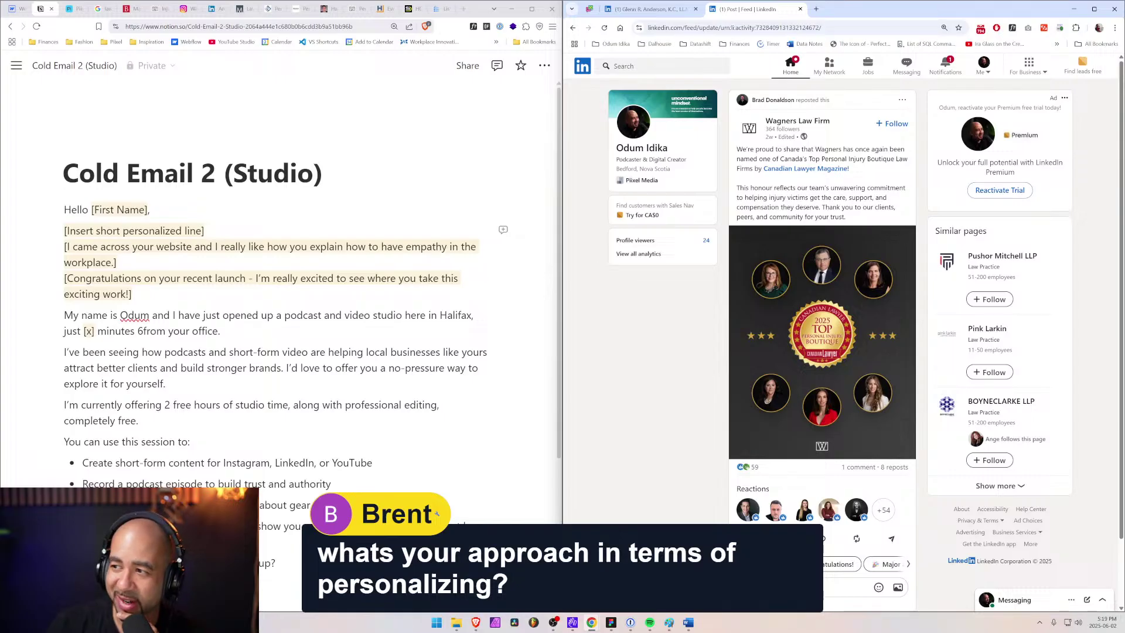
{"action": "left_click", "coordinate": [248, 246]}
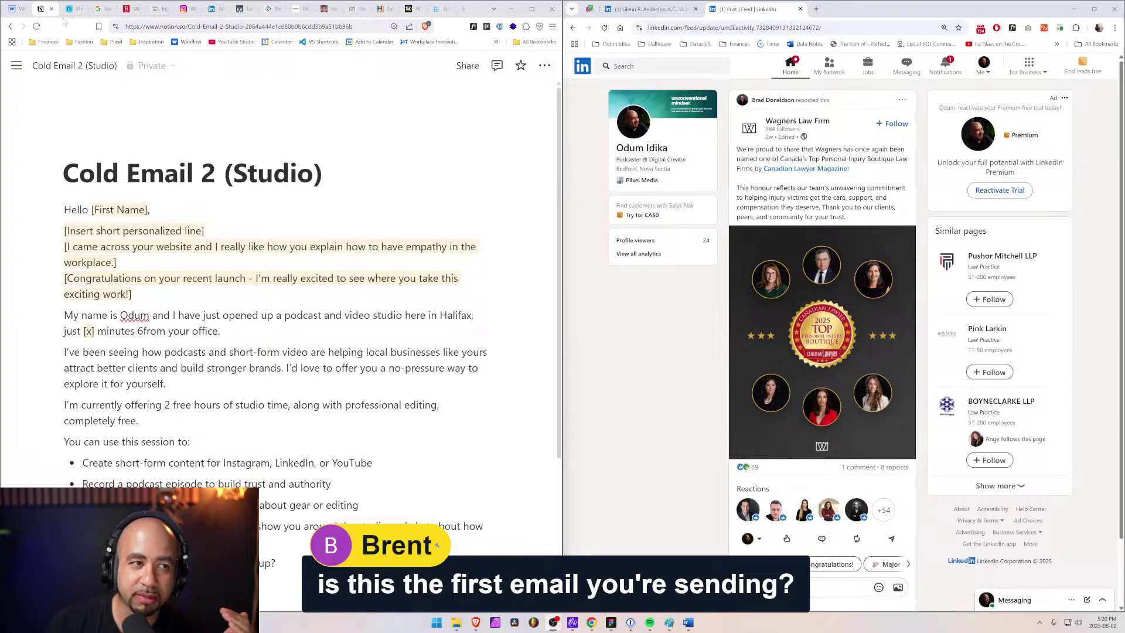
{"action": "left_click", "coordinate": [75, 8]}
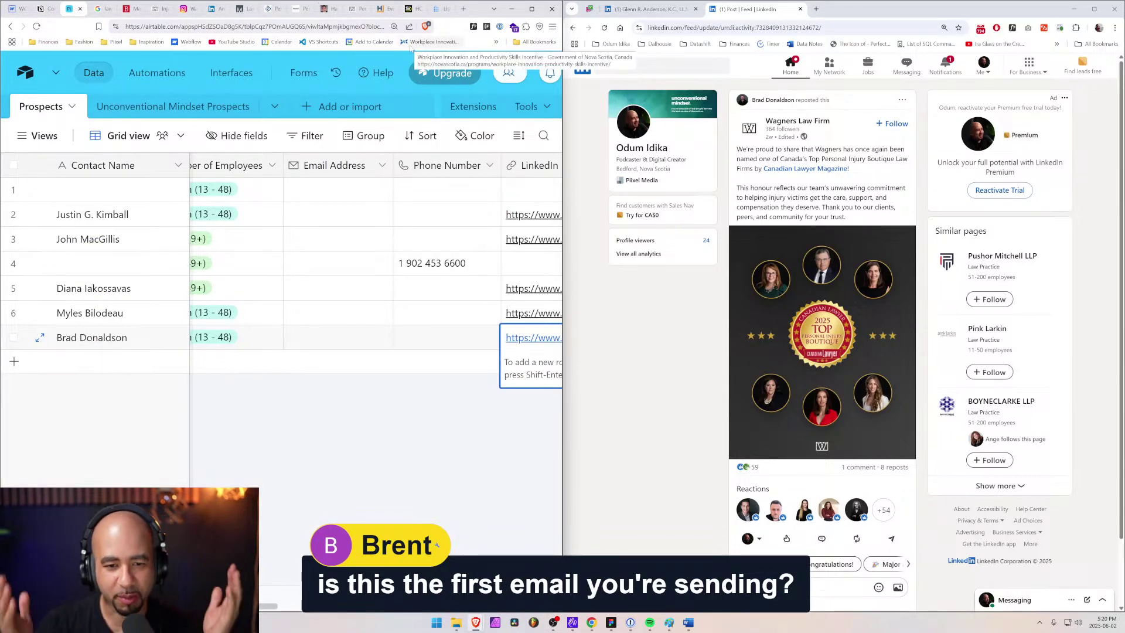
Close the LinkedIn cell editor and scroll the grid back left to Category
{"action": "left_click", "coordinate": [364, 405]}
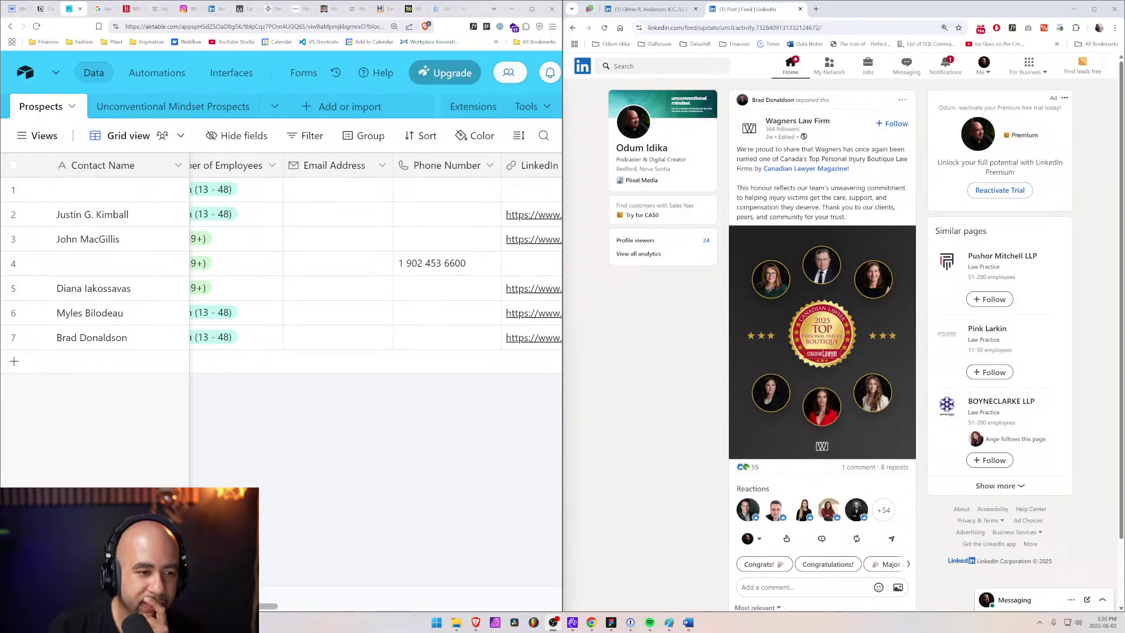
{"action": "scroll", "coordinate": [375, 264], "scroll_direction": "left", "scroll_amount": 4}
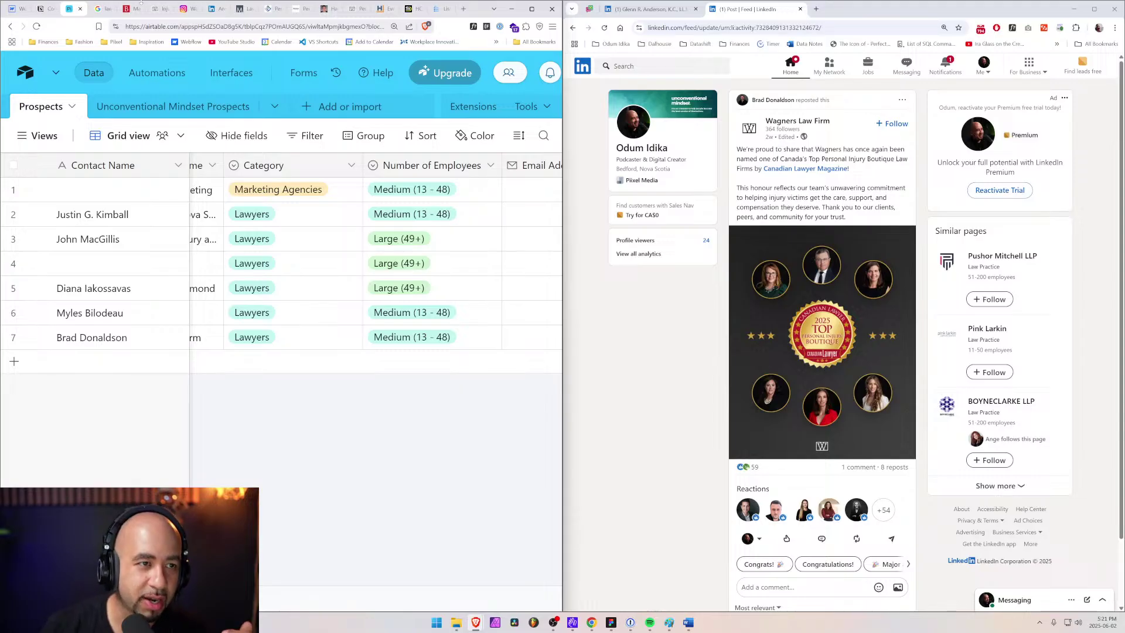
Close the Wagners website, Instagram and Arcus Legal LinkedIn tabs, then return to Airtable
{"action": "left_click", "coordinate": [158, 10]}
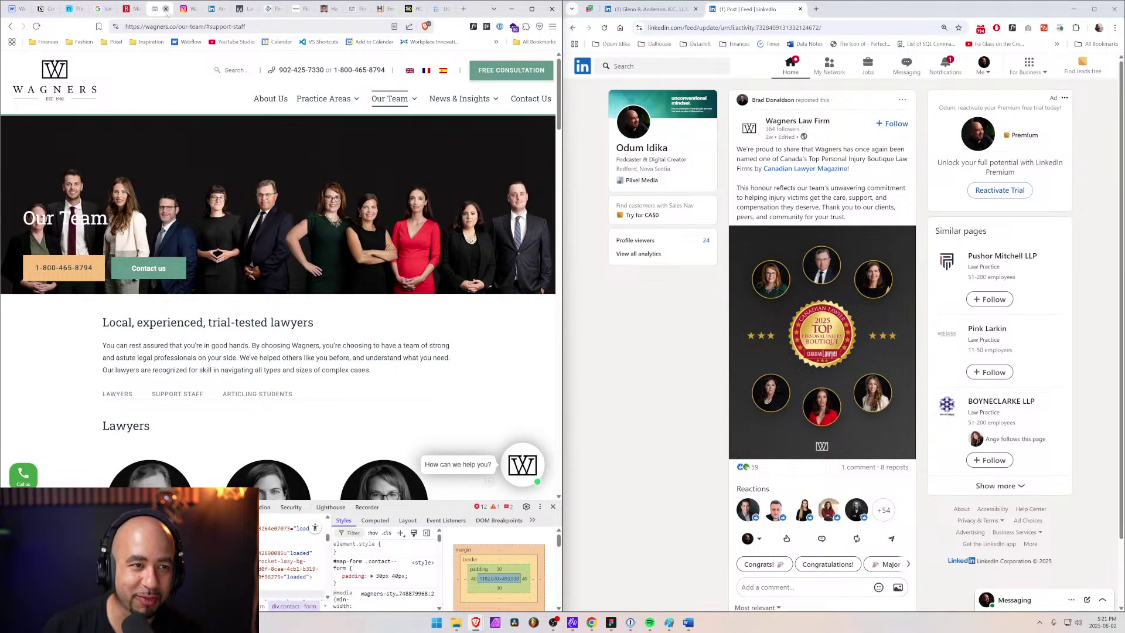
{"action": "left_click", "coordinate": [166, 9]}
{"action": "left_click", "coordinate": [165, 9]}
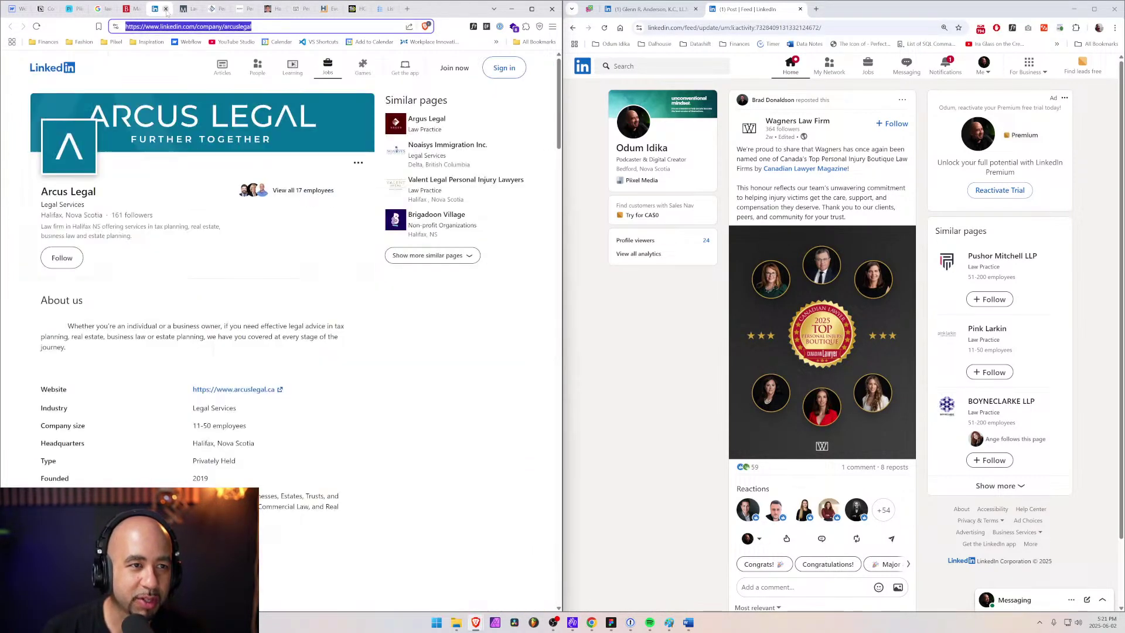
{"action": "left_click", "coordinate": [167, 9]}
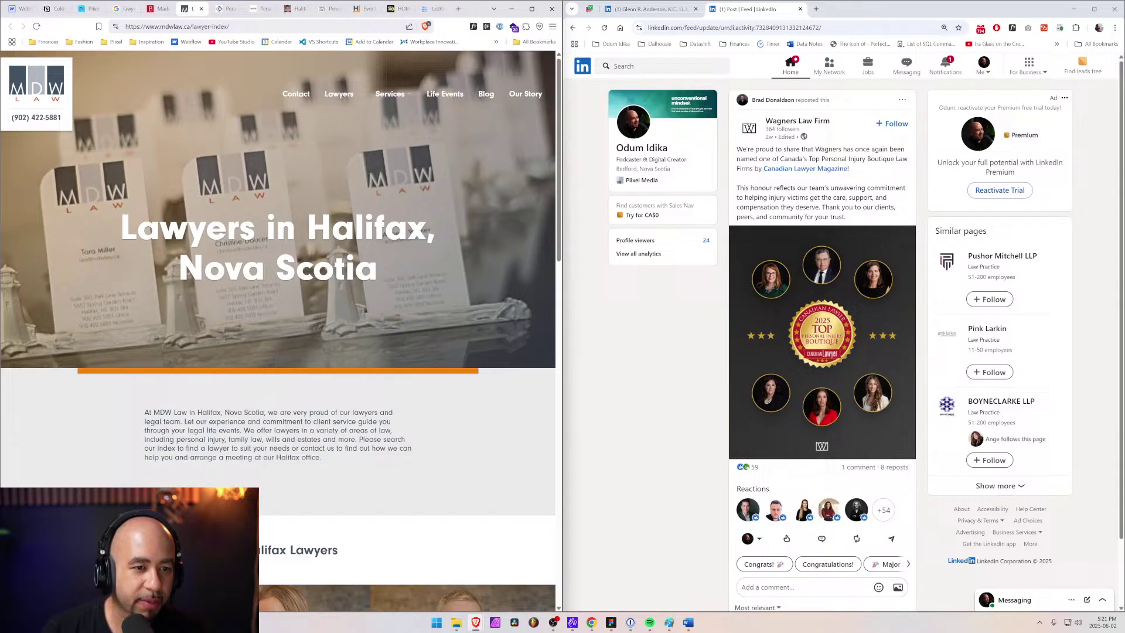
{"action": "scroll", "coordinate": [278, 331], "scroll_direction": "down", "scroll_amount": 3}
{"action": "scroll", "coordinate": [277, 331], "scroll_direction": "up", "scroll_amount": 3}
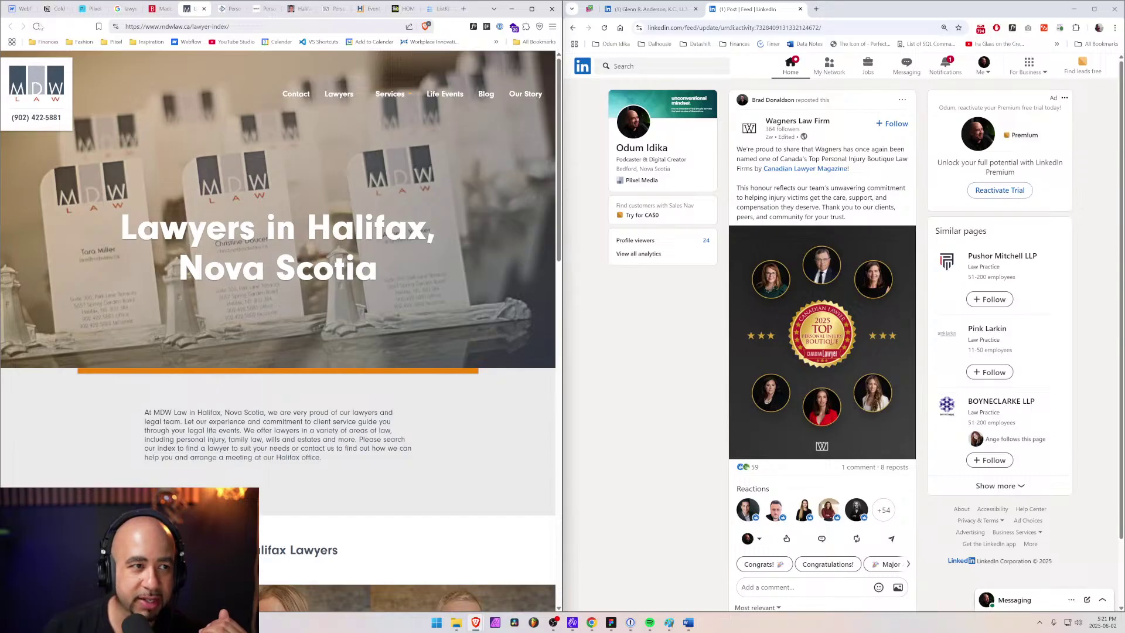
{"action": "left_click", "coordinate": [89, 10]}
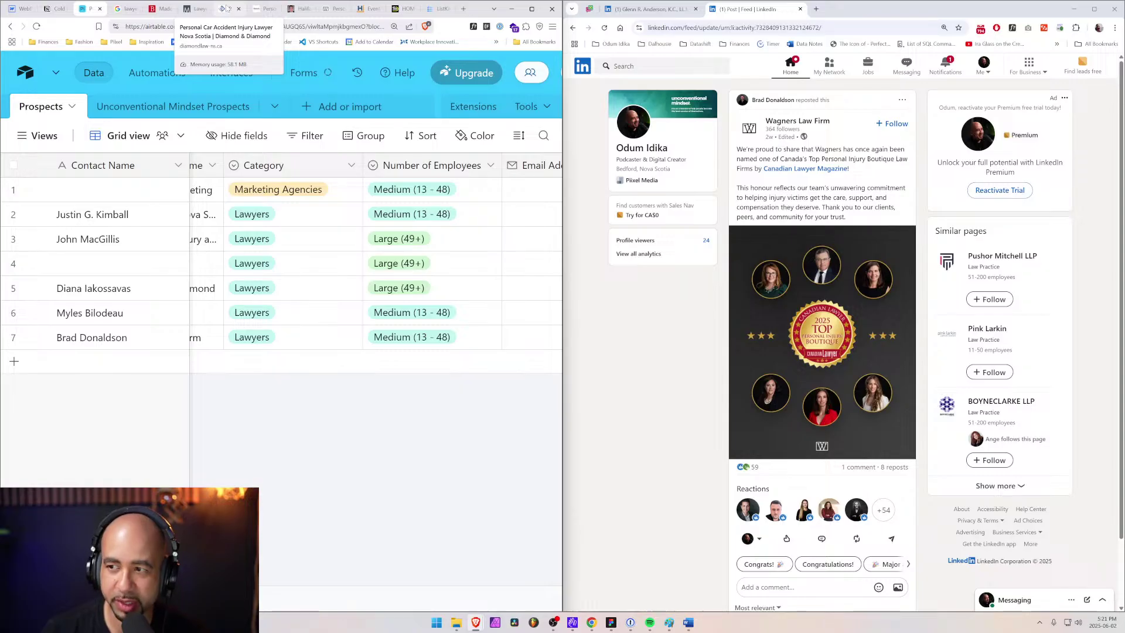
Close the Diamond & Diamond and Preszler Injury Lawyers tabs
{"action": "left_click", "coordinate": [226, 8]}
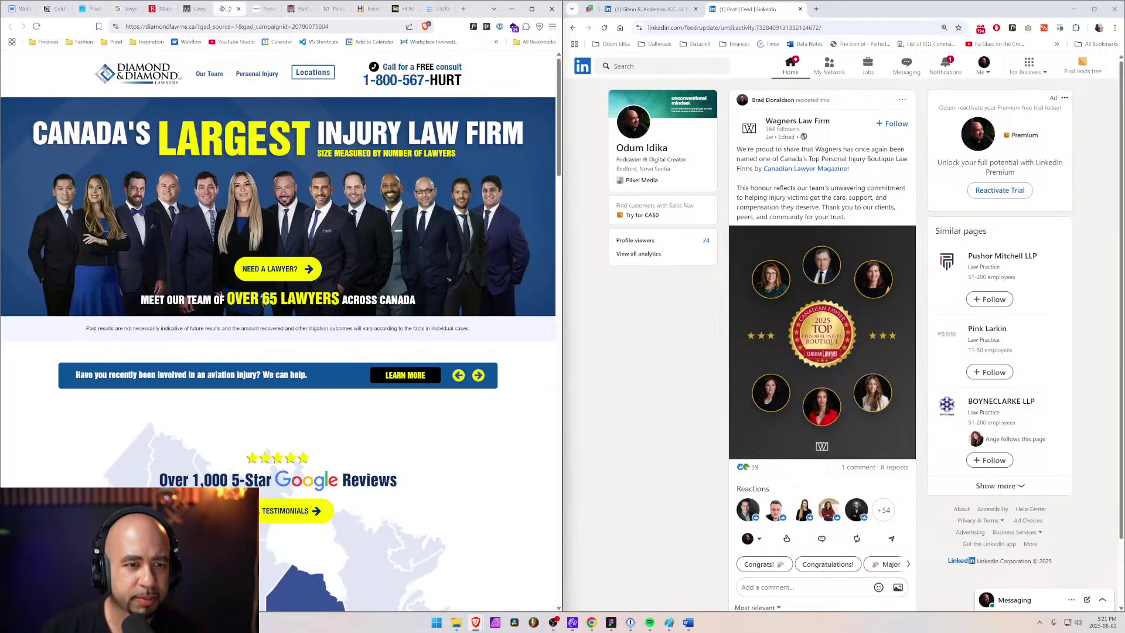
{"action": "left_click", "coordinate": [239, 9]}
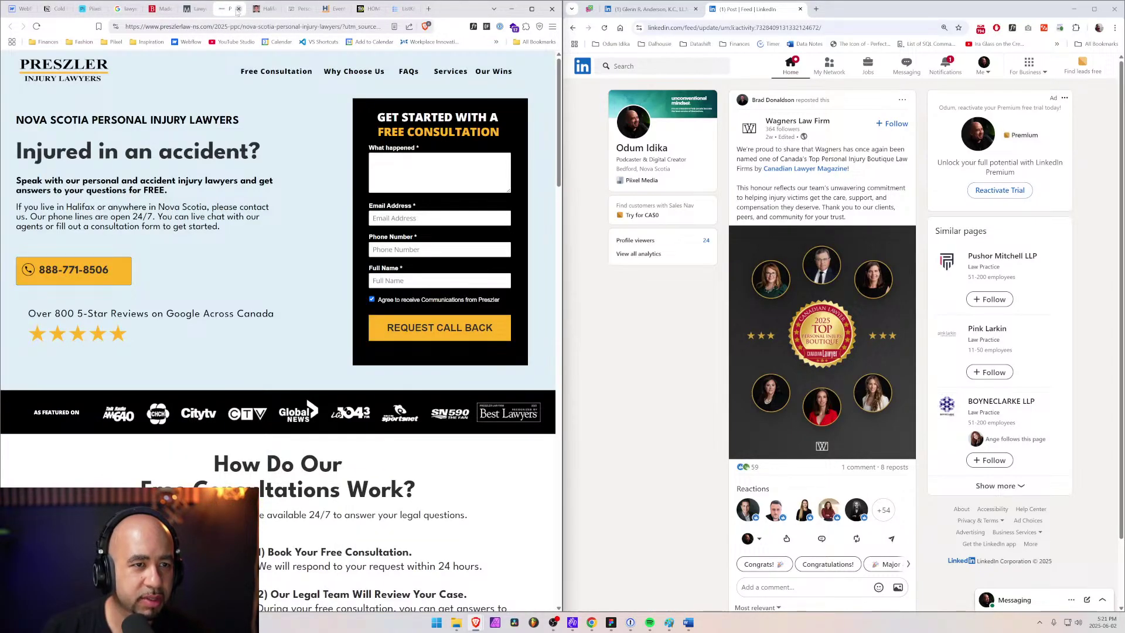
{"action": "left_click", "coordinate": [239, 9]}
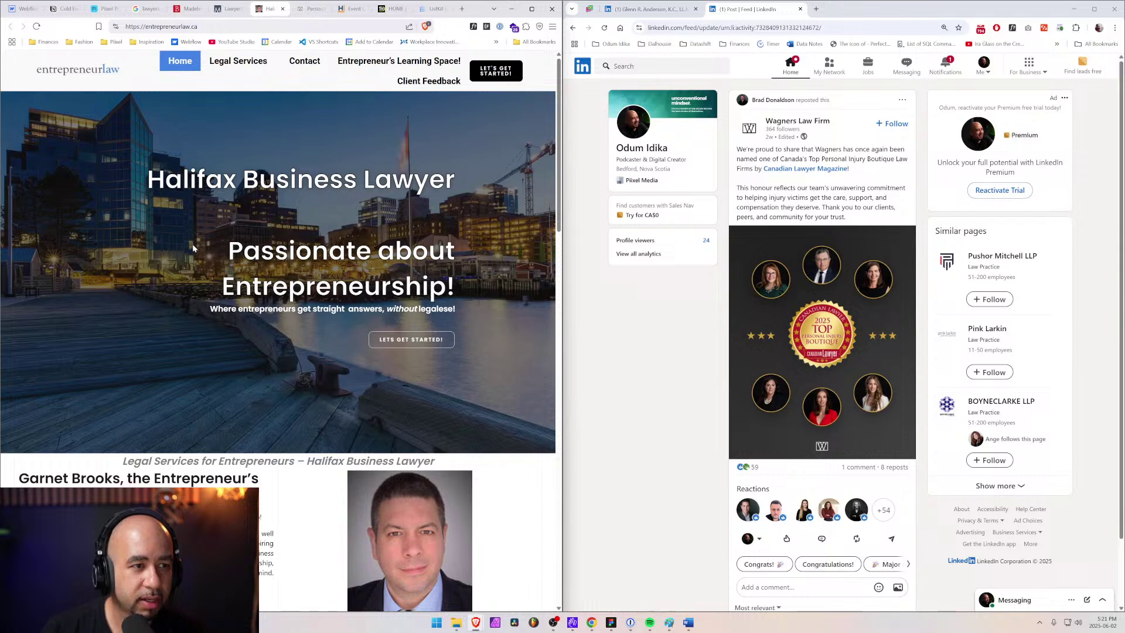
{"action": "scroll", "coordinate": [192, 248], "scroll_direction": "down", "scroll_amount": 3}
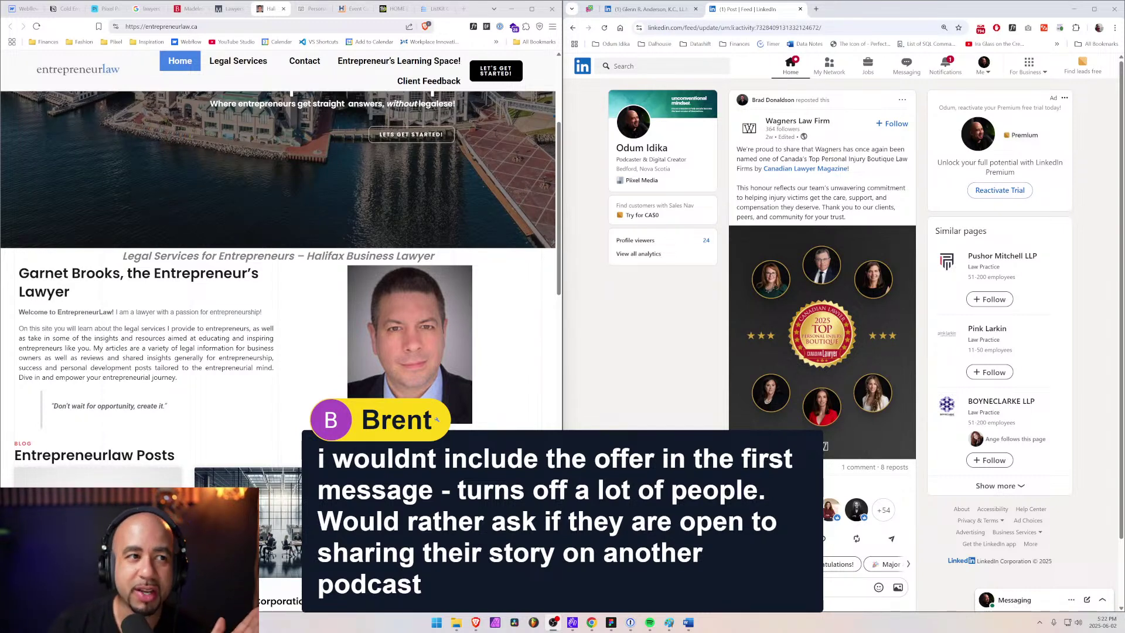
Open the Unconventional Mindset Prospects table, then show the Weekly Business Check-in presentation
{"action": "left_click", "coordinate": [105, 9]}
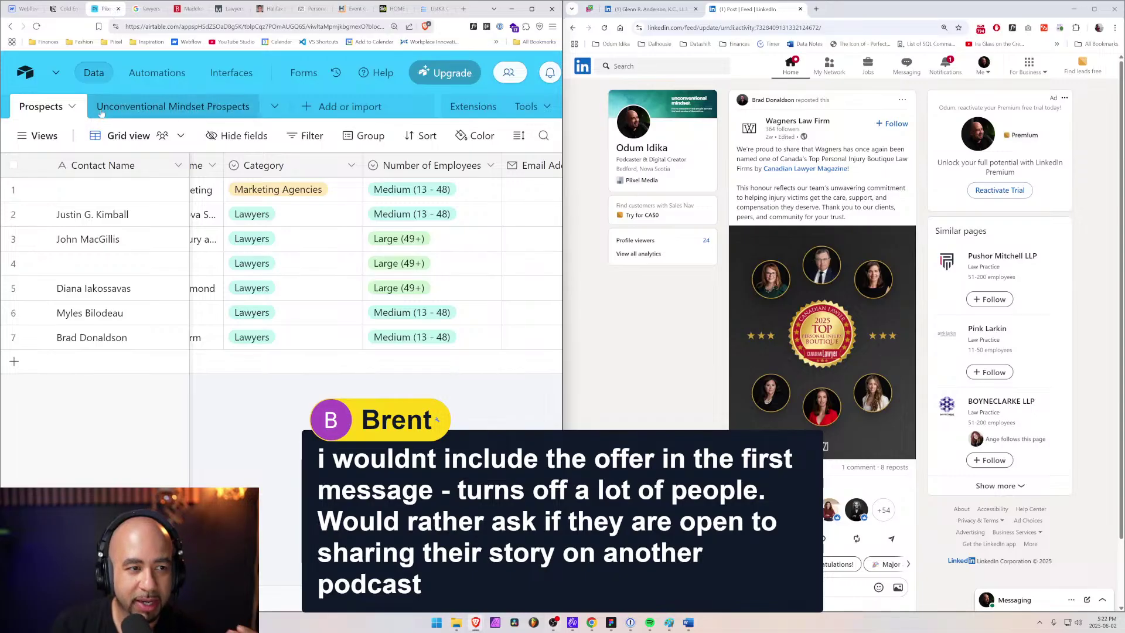
{"action": "left_click", "coordinate": [101, 110]}
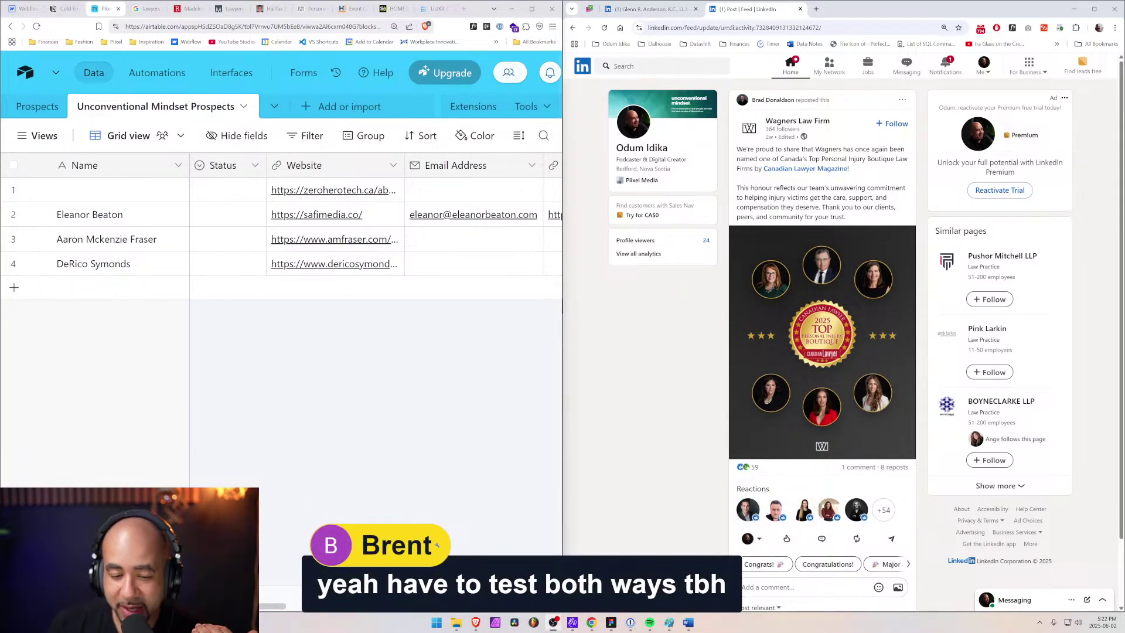
{"action": "left_click", "coordinate": [611, 622]}
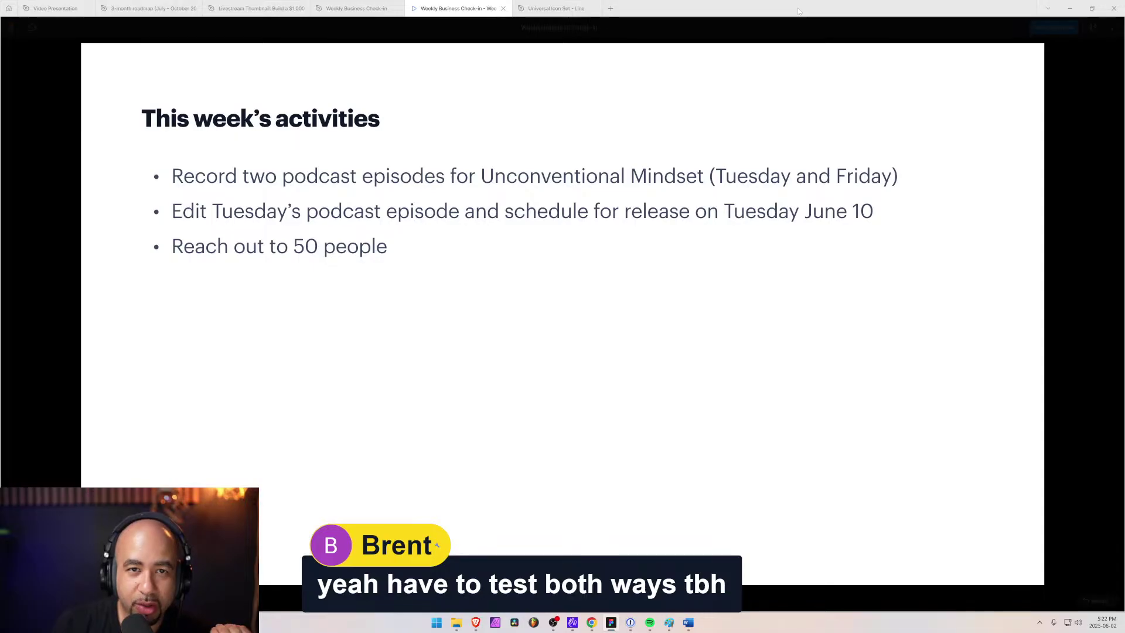
Scroll through the Weekly Business Check-in slides in Figma, then minimize Figma
{"action": "left_click", "coordinate": [347, 7]}
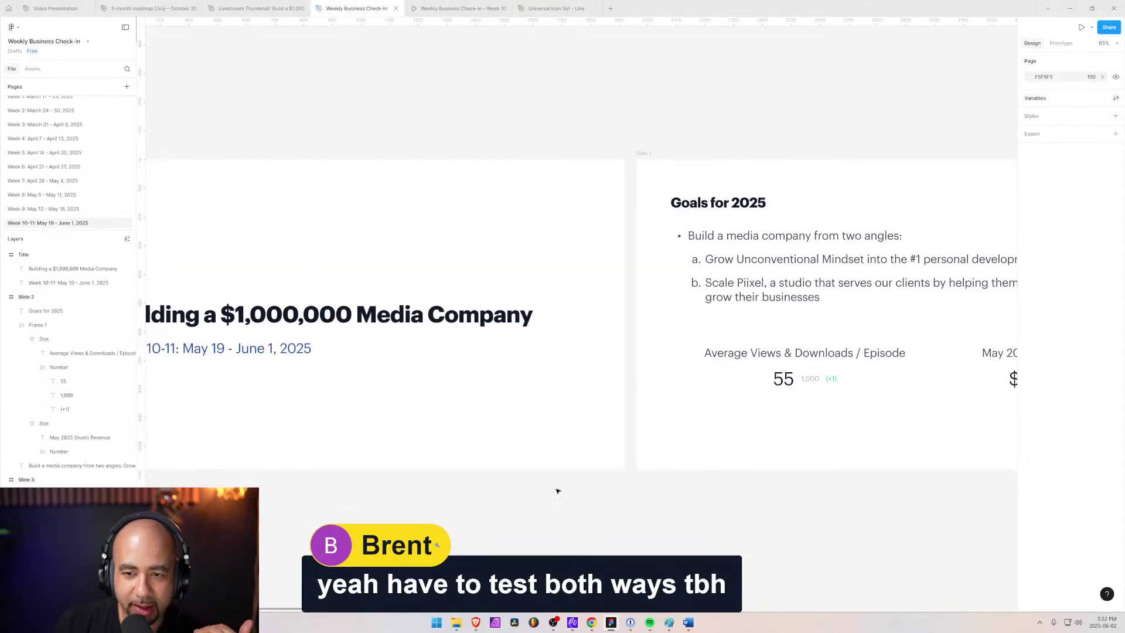
{"action": "scroll", "coordinate": [579, 313], "scroll_direction": "right", "scroll_amount": 6}
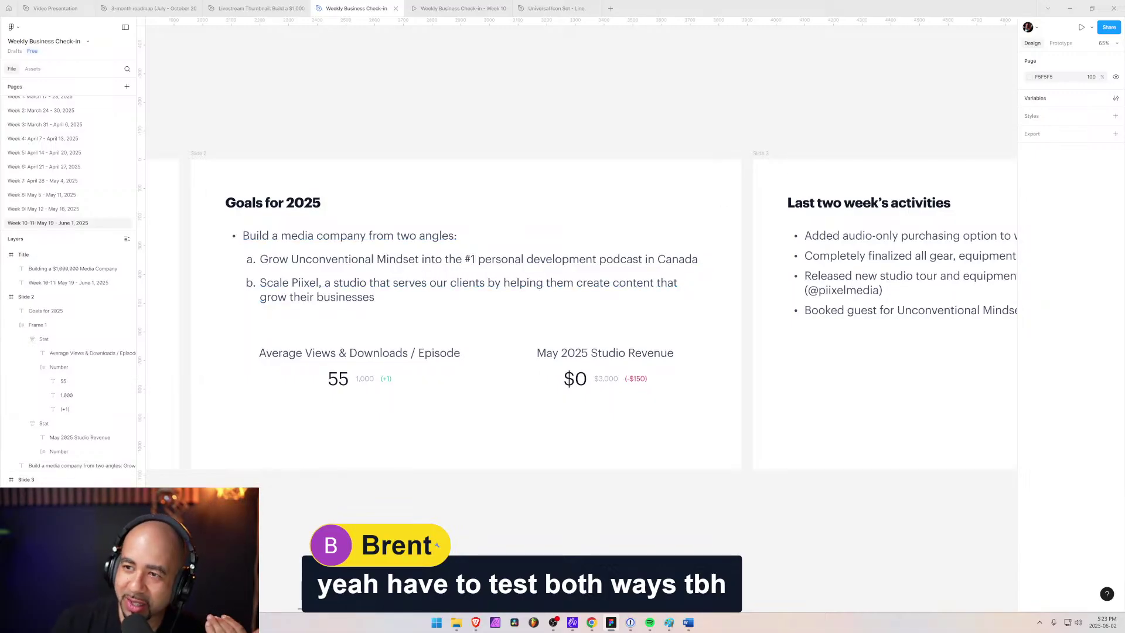
{"action": "left_click", "coordinate": [1070, 8]}
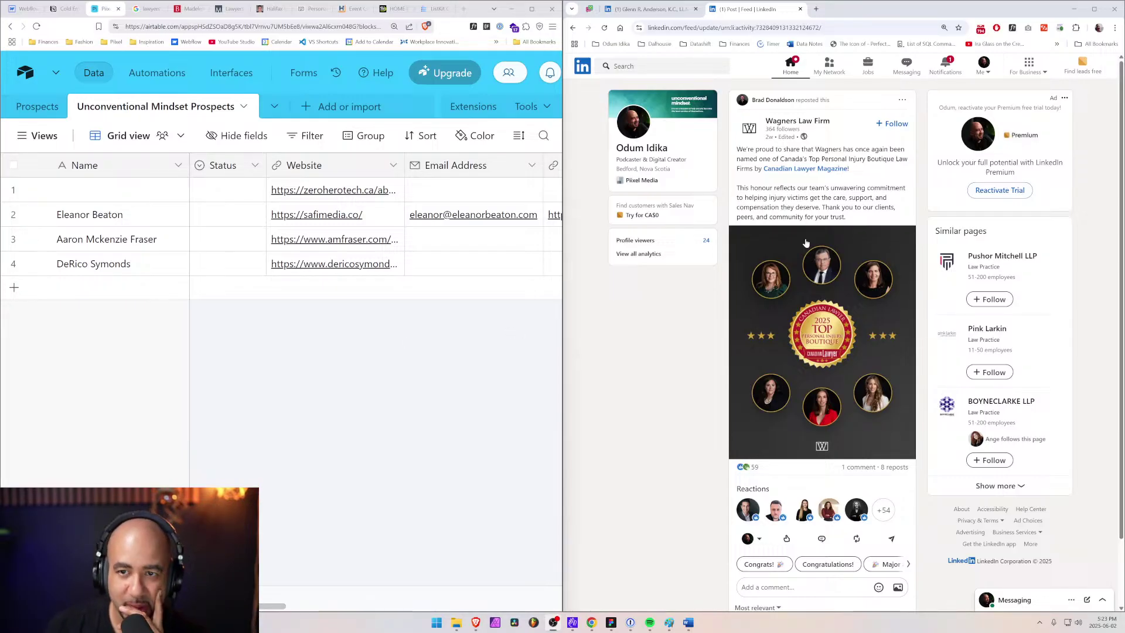
Move from the MDW Law tab to the entrepreneurlaw.ca site and scroll its homepage
{"action": "scroll", "coordinate": [715, 389], "scroll_direction": "down", "scroll_amount": 1}
{"action": "scroll", "coordinate": [715, 395], "scroll_direction": "up", "scroll_amount": 1}
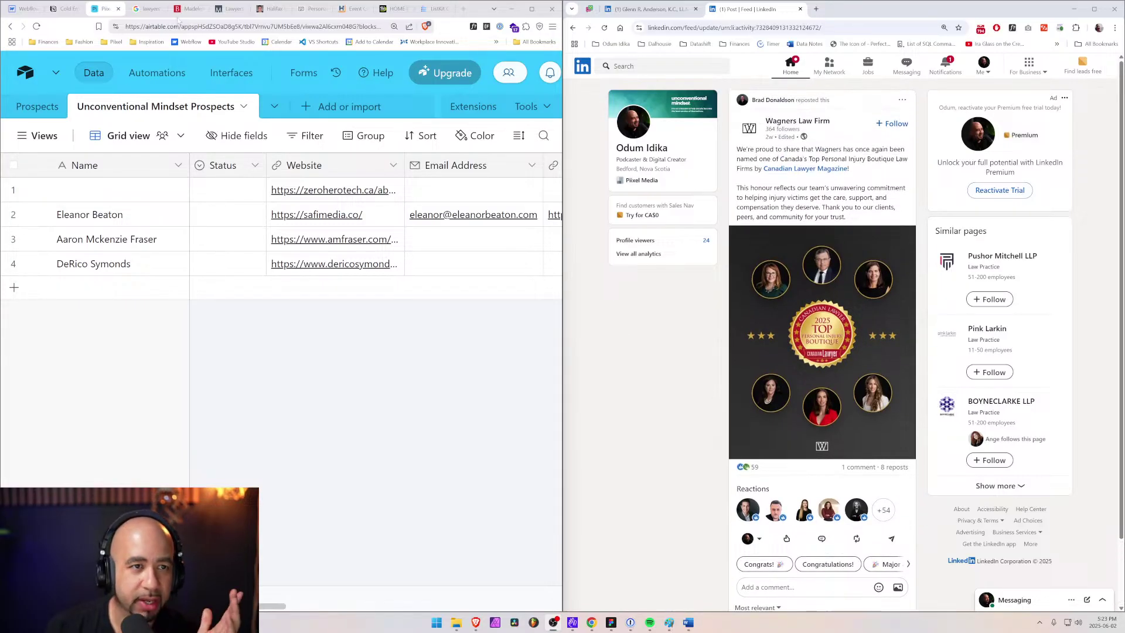
{"action": "left_click", "coordinate": [228, 8]}
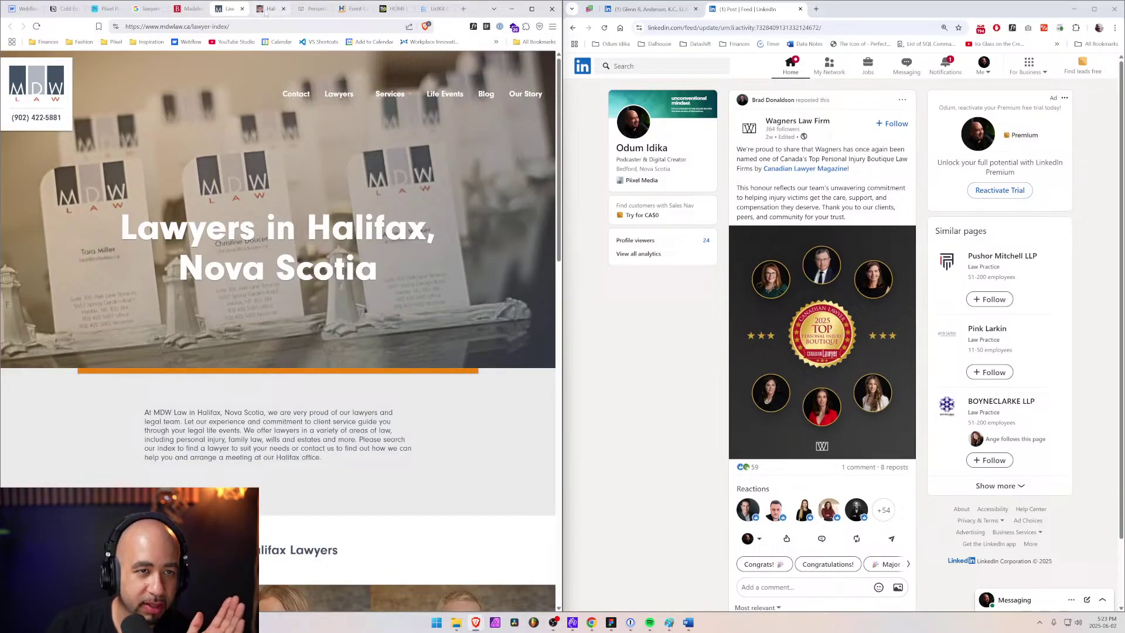
{"action": "left_click", "coordinate": [271, 9]}
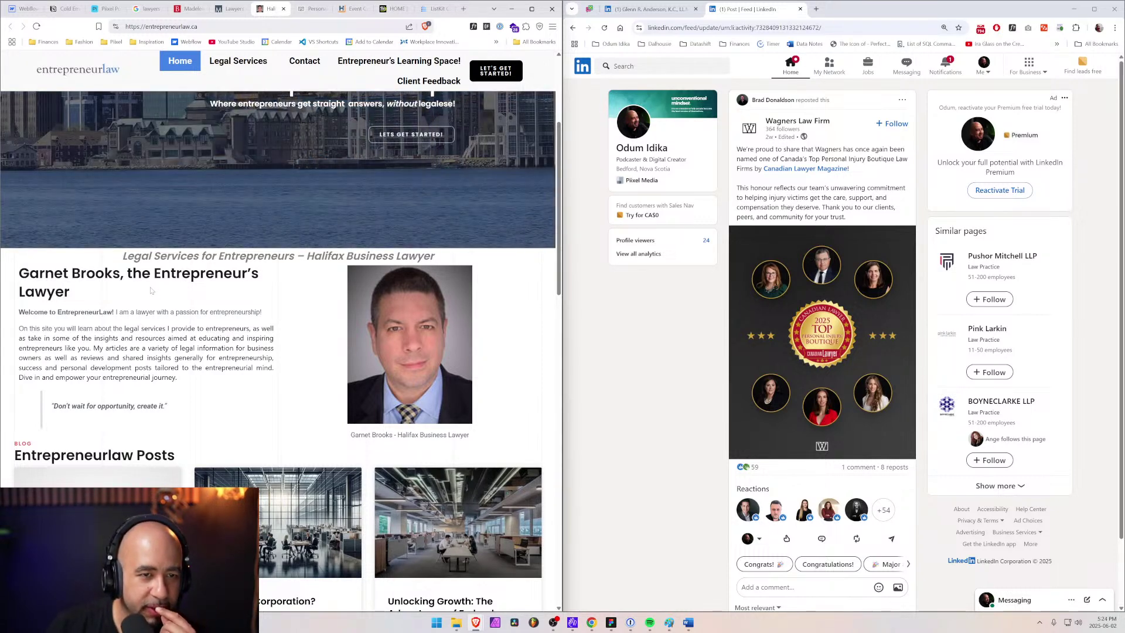
{"action": "scroll", "coordinate": [122, 289], "scroll_direction": "down", "scroll_amount": 2}
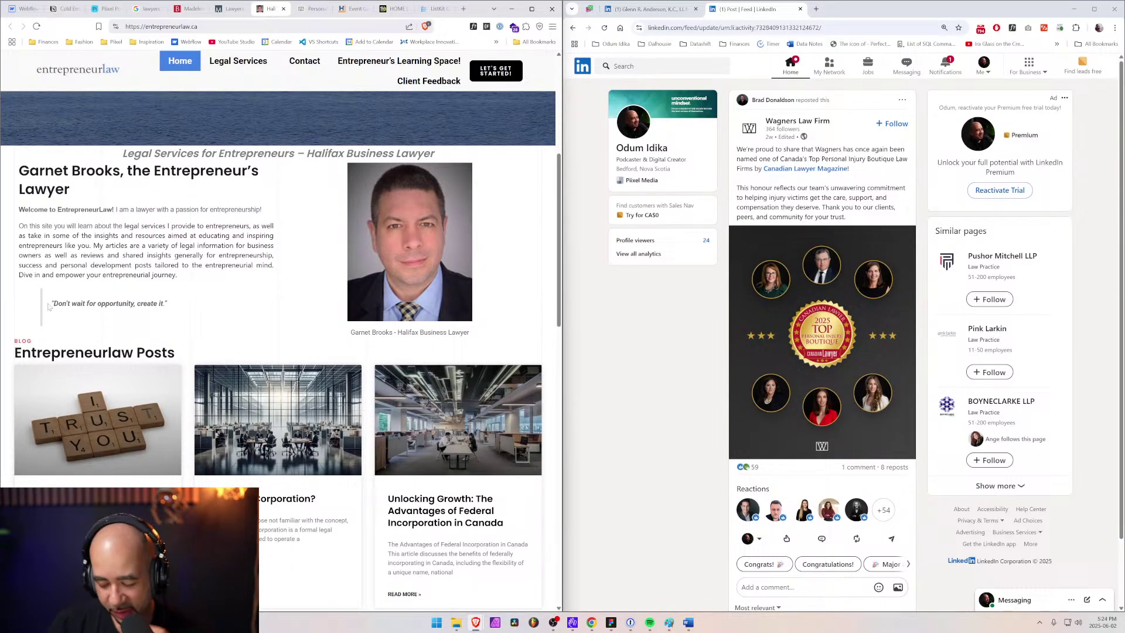
{"action": "scroll", "coordinate": [106, 345], "scroll_direction": "down", "scroll_amount": 8}
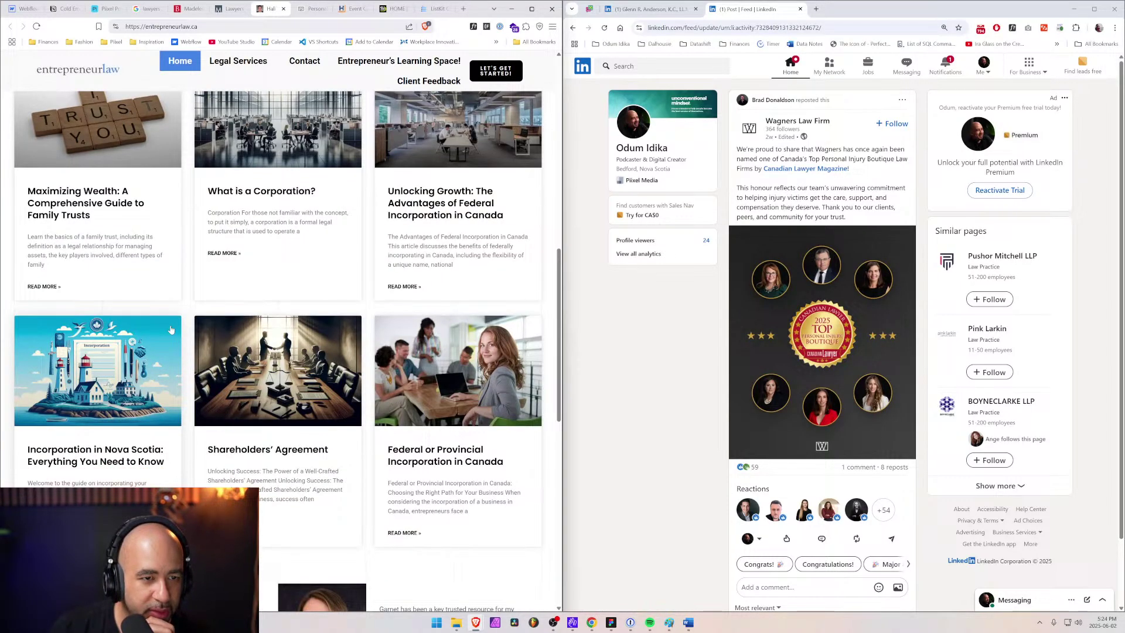
{"action": "scroll", "coordinate": [171, 329], "scroll_direction": "down", "scroll_amount": 5}
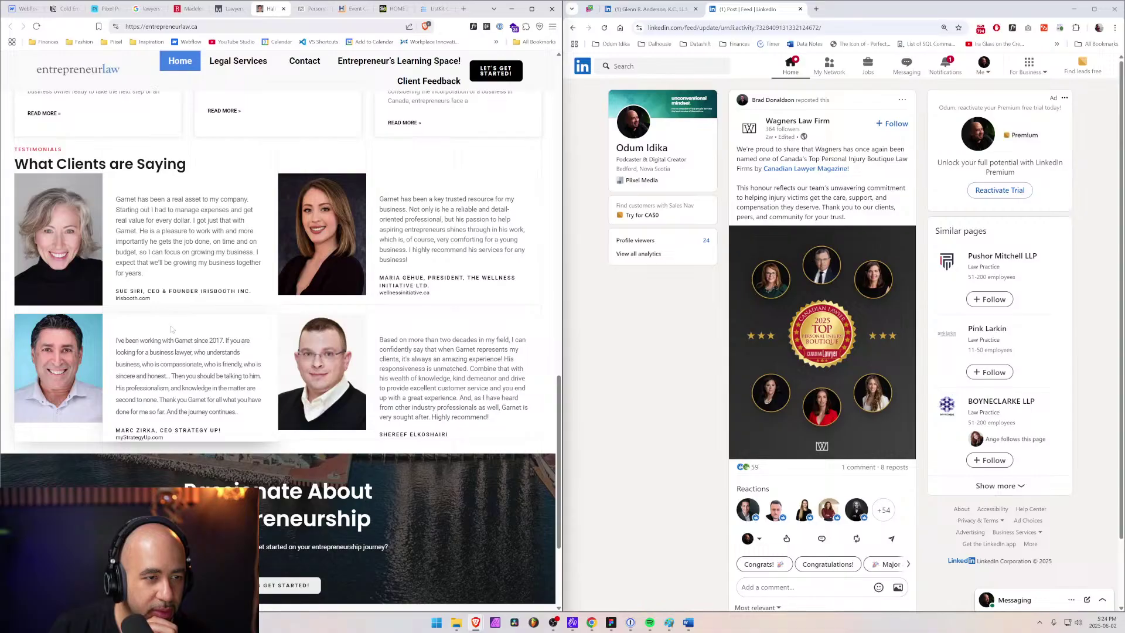
{"action": "scroll", "coordinate": [171, 329], "scroll_direction": "up", "scroll_amount": 15}
{"action": "scroll", "coordinate": [171, 330], "scroll_direction": "down", "scroll_amount": 5}
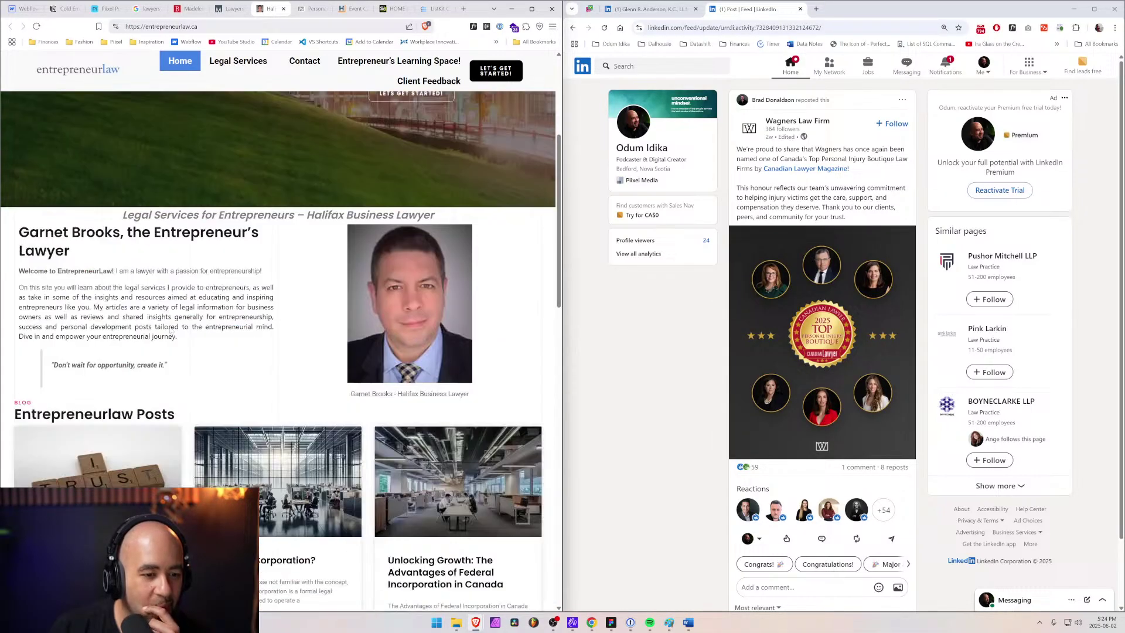
{"action": "scroll", "coordinate": [171, 330], "scroll_direction": "up", "scroll_amount": 5}
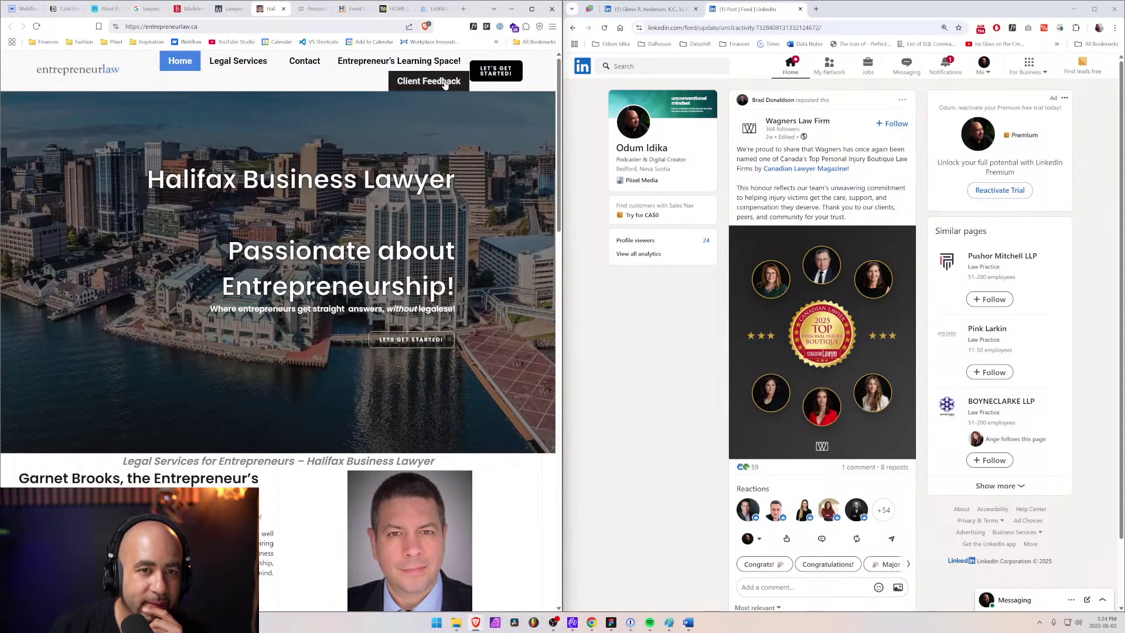
View the Contact Me page, return home, and select the lawyer's name in the heading
{"action": "left_click", "coordinate": [305, 61]}
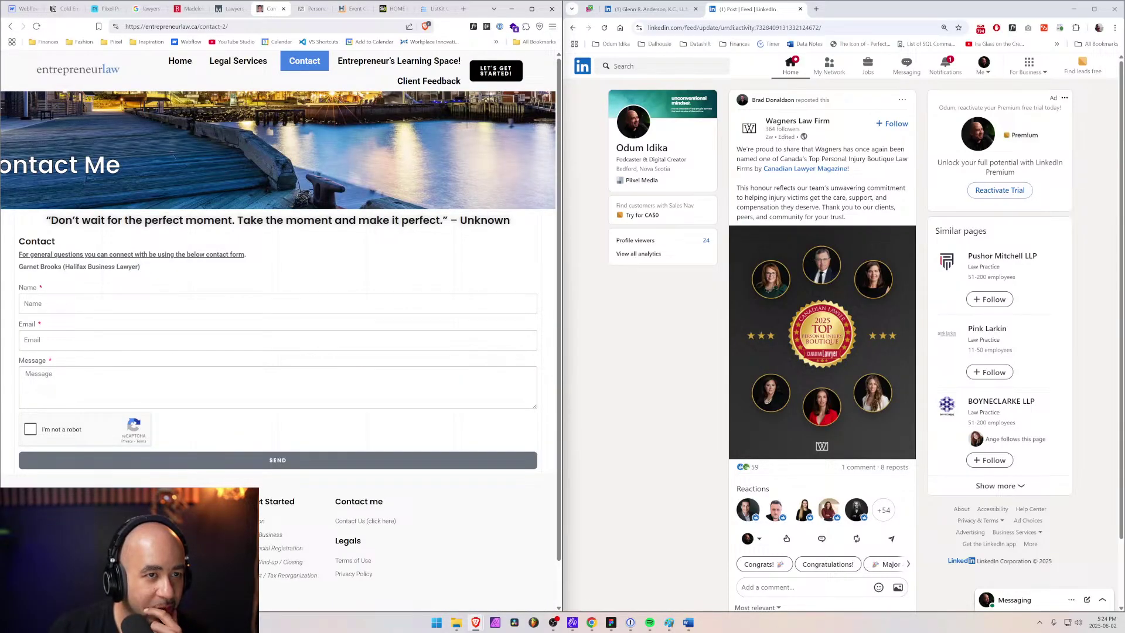
{"action": "scroll", "coordinate": [277, 293], "scroll_direction": "down", "scroll_amount": 1}
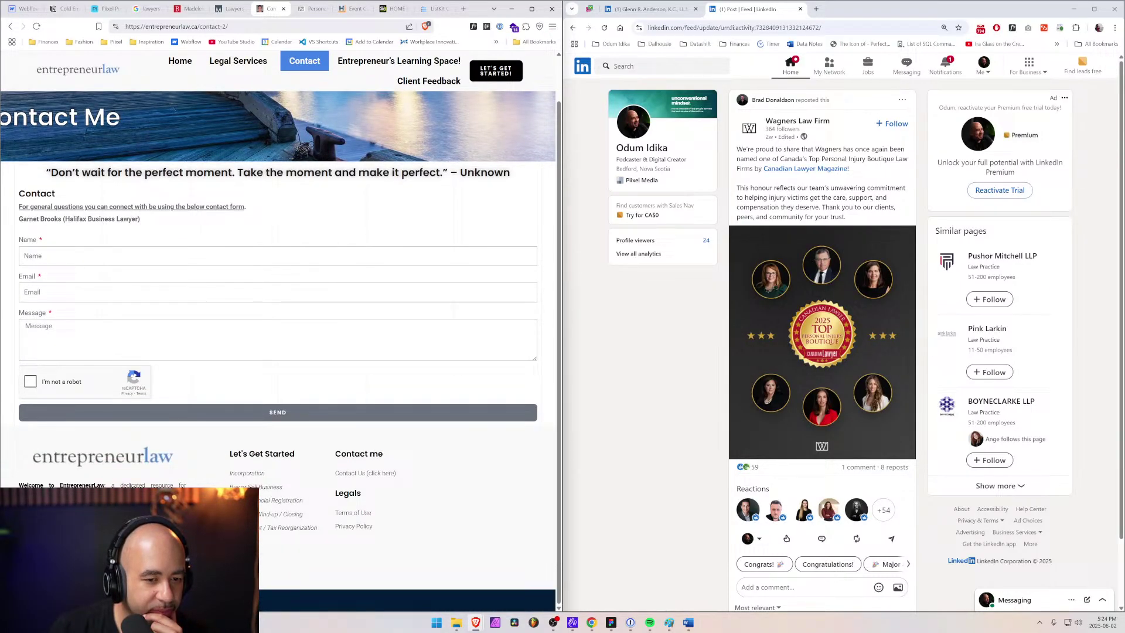
{"action": "scroll", "coordinate": [296, 425], "scroll_direction": "up", "scroll_amount": 1}
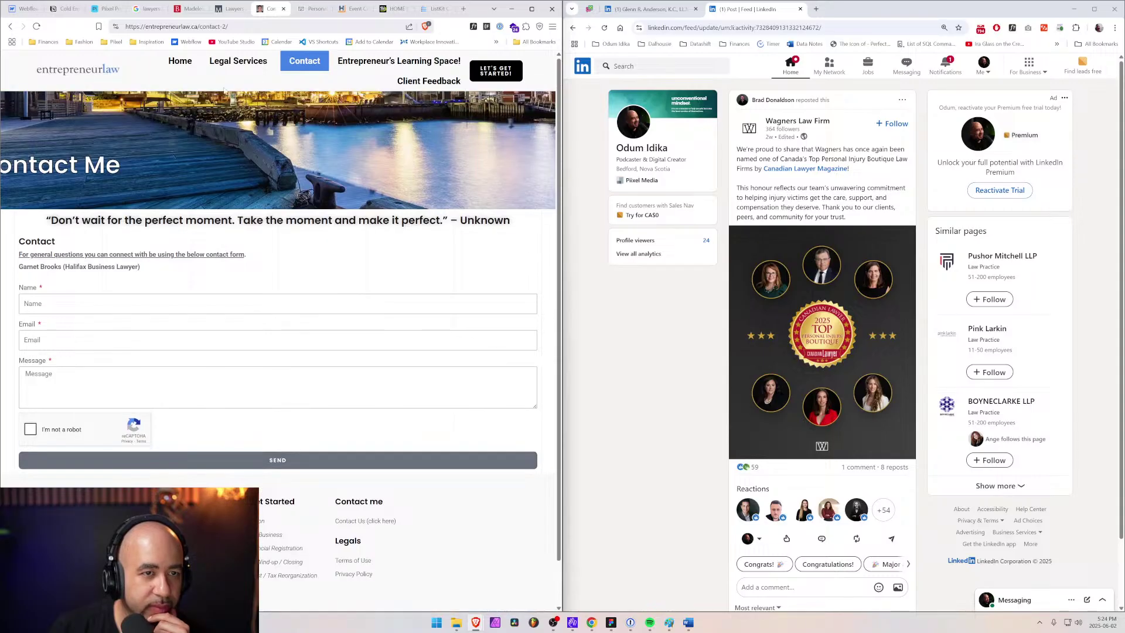
{"action": "left_click", "coordinate": [238, 61]}
{"action": "left_click", "coordinate": [168, 64]}
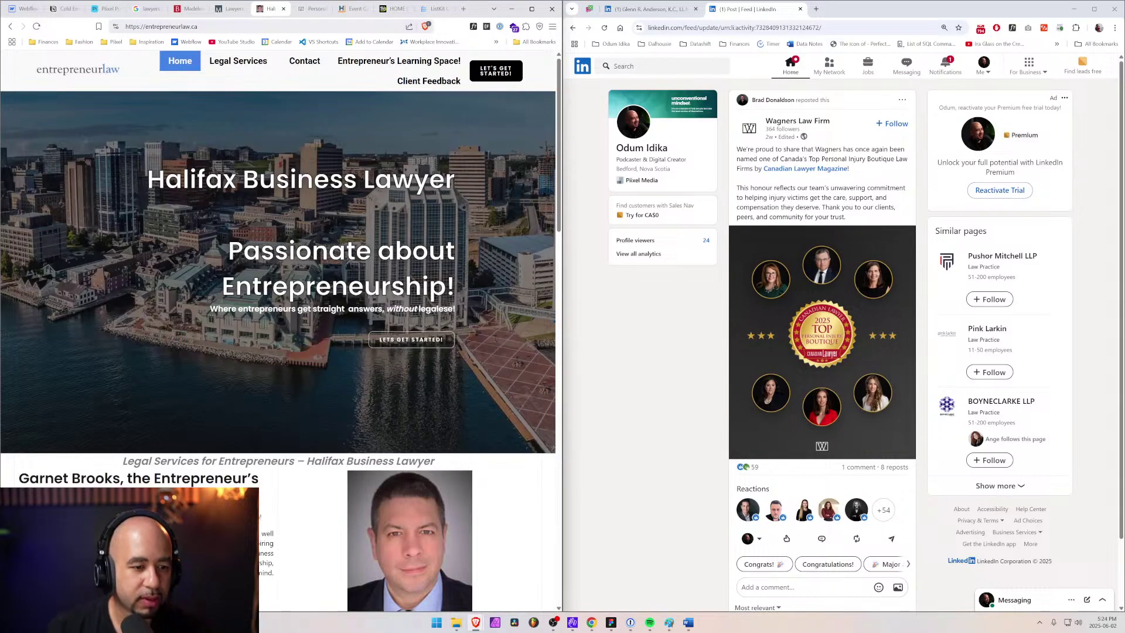
{"action": "scroll", "coordinate": [200, 367], "scroll_direction": "down", "scroll_amount": 5}
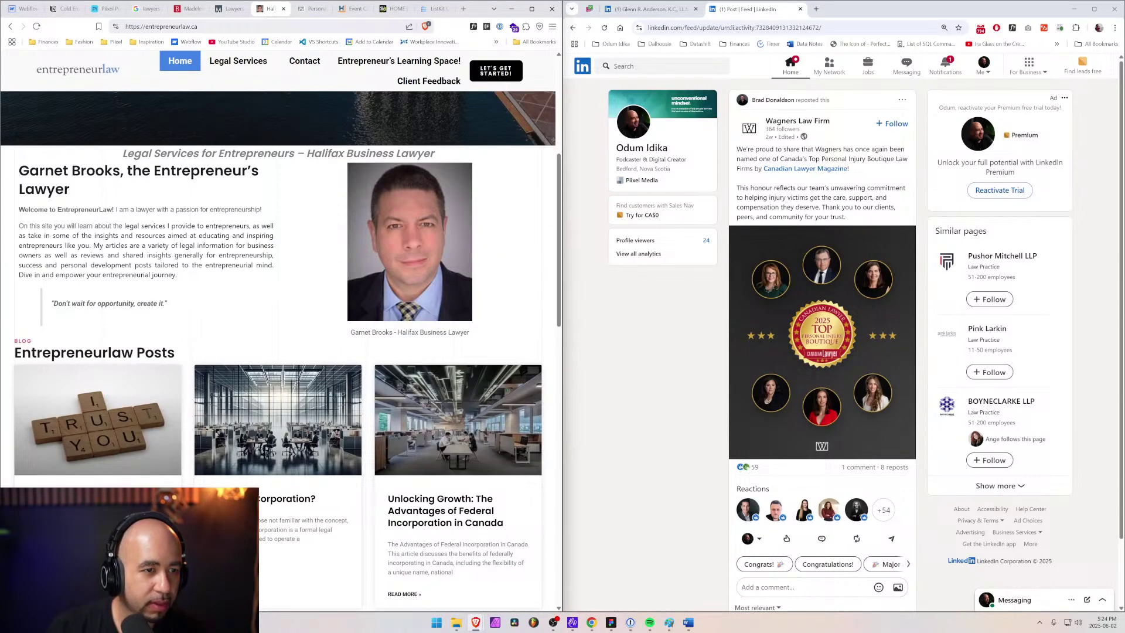
{"action": "left_click_drag", "start_coordinate": [121, 171], "coordinate": [11, 174]}
{"action": "key", "text": "ctrl+c"}
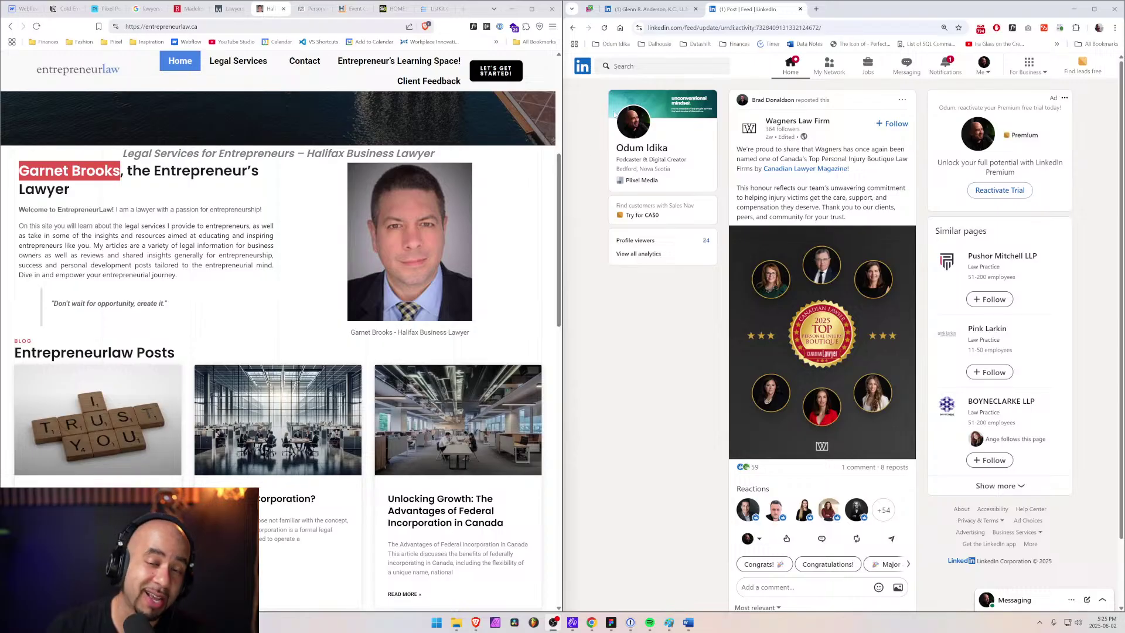
Search LinkedIn for the copied lawyer's name plus 'haslifax' and open his profile
{"action": "left_click", "coordinate": [656, 66]}
{"action": "key", "text": "ctrl+v"}
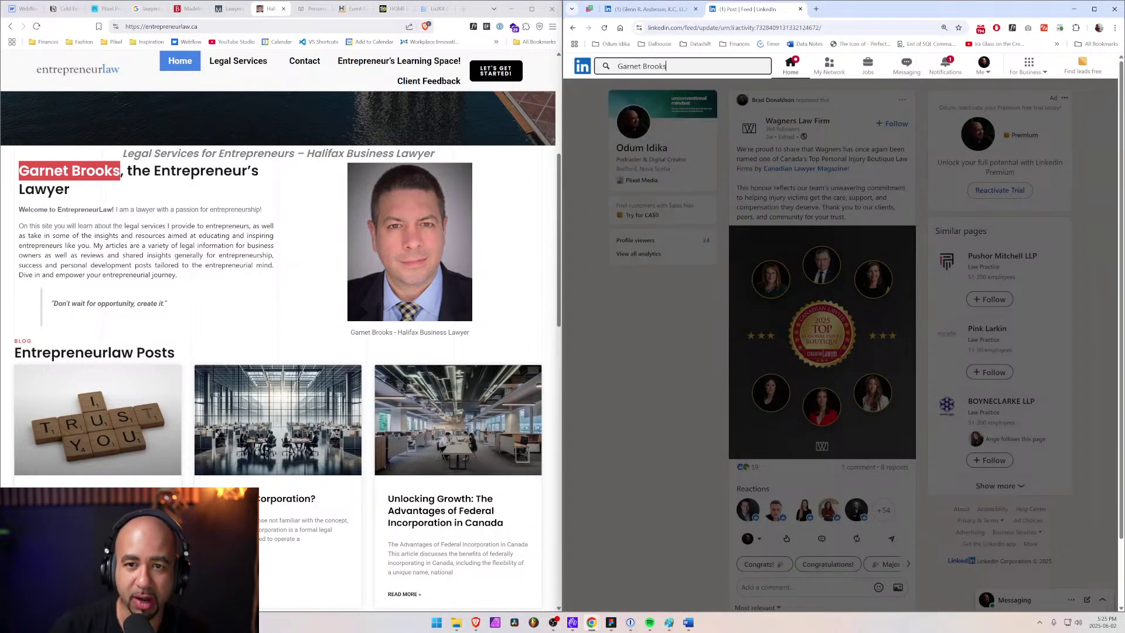
{"action": "type", "text": "has"}
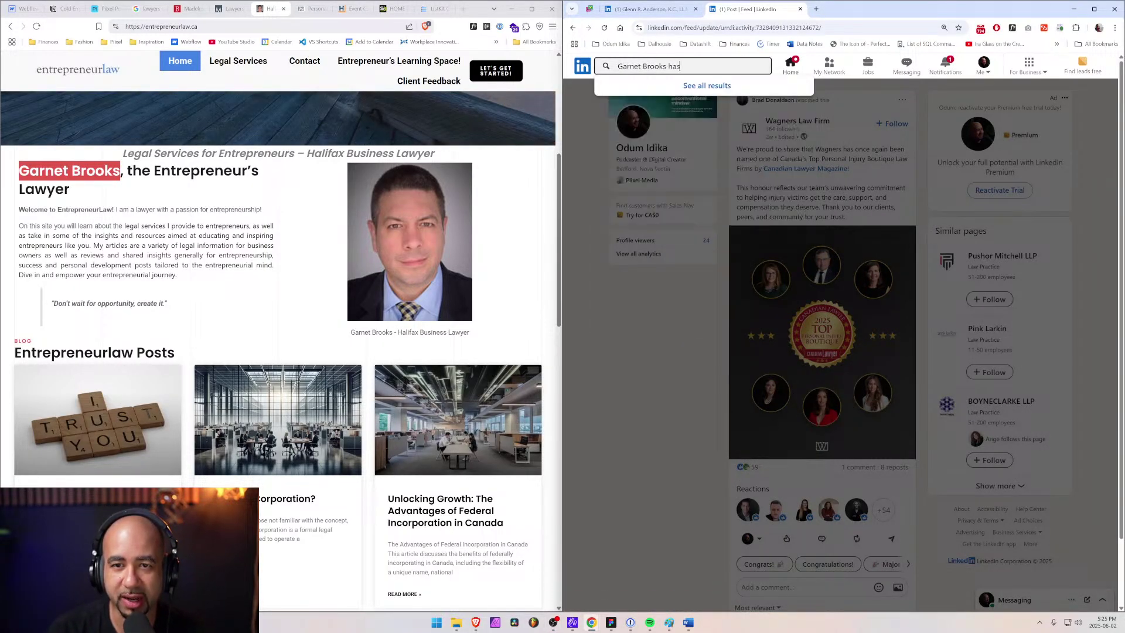
{"action": "type", "text": "lifax"}
{"action": "key", "text": "Return"}
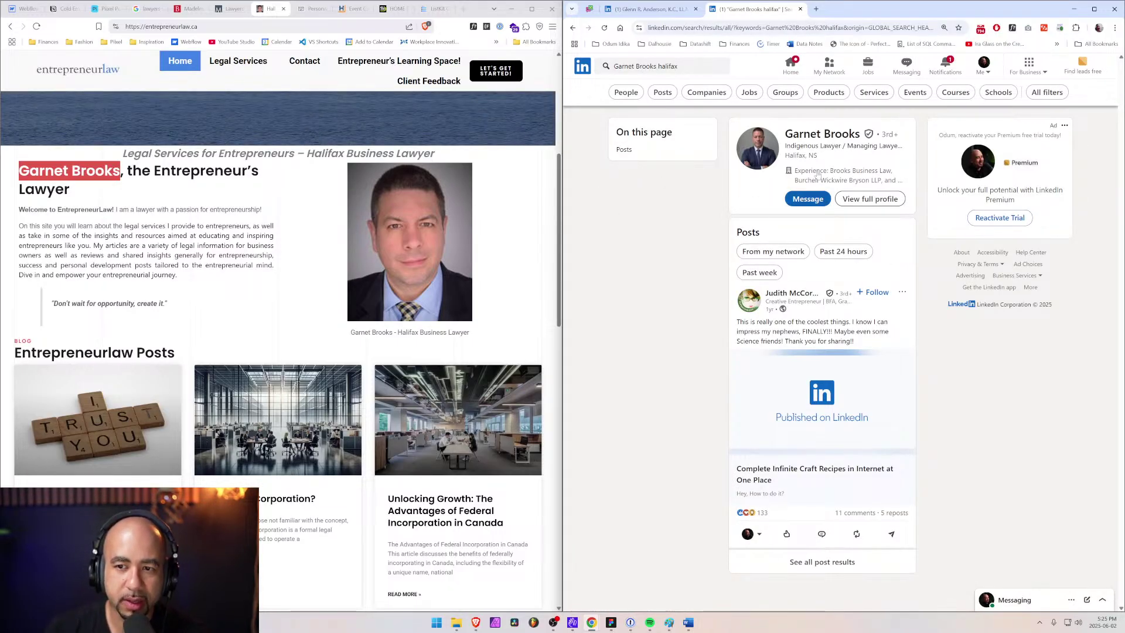
{"action": "left_click", "coordinate": [815, 139]}
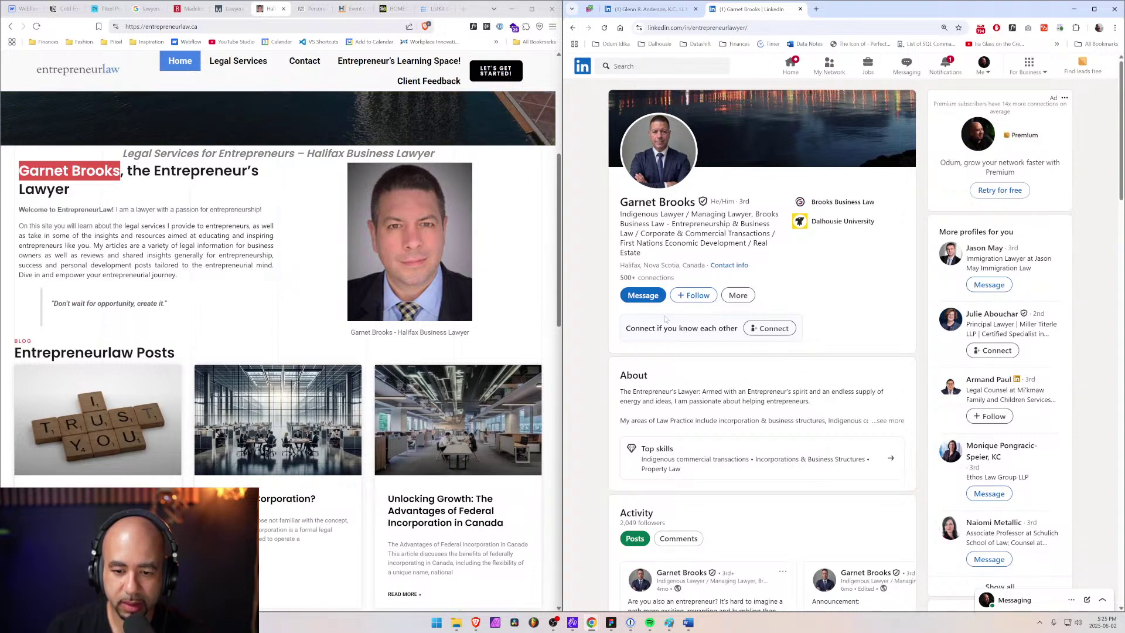
Review the lawyer's Experience section, then open his Contact info showing entrepreneurlaw.ca
{"action": "scroll", "coordinate": [666, 321], "scroll_direction": "down", "scroll_amount": 2}
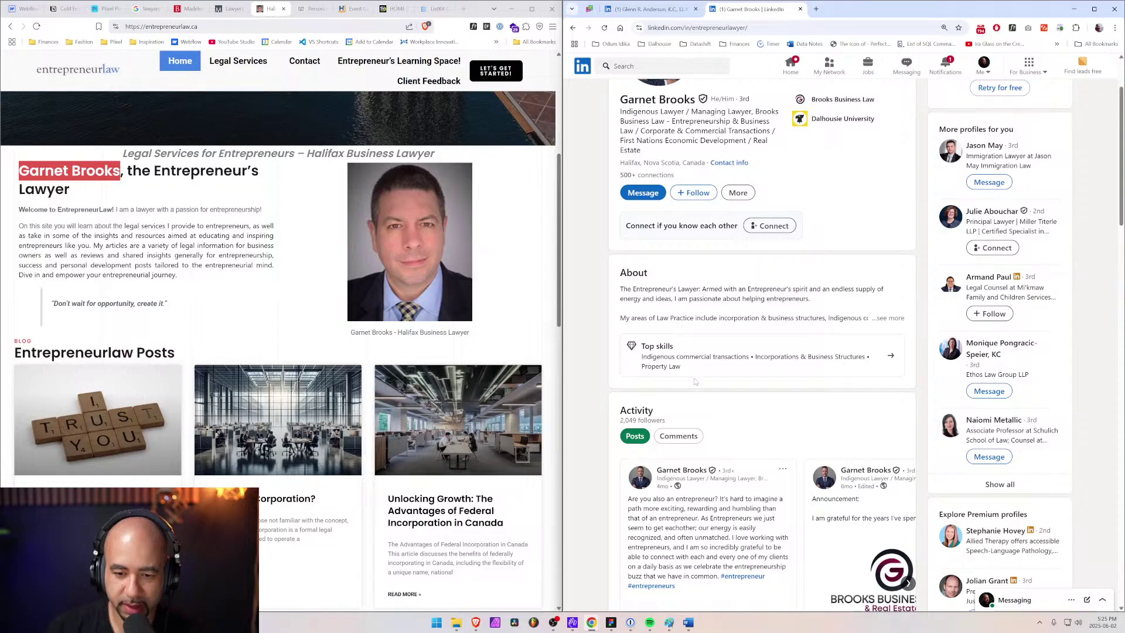
{"action": "scroll", "coordinate": [706, 521], "scroll_direction": "down", "scroll_amount": 2}
{"action": "scroll", "coordinate": [683, 434], "scroll_direction": "down", "scroll_amount": 2}
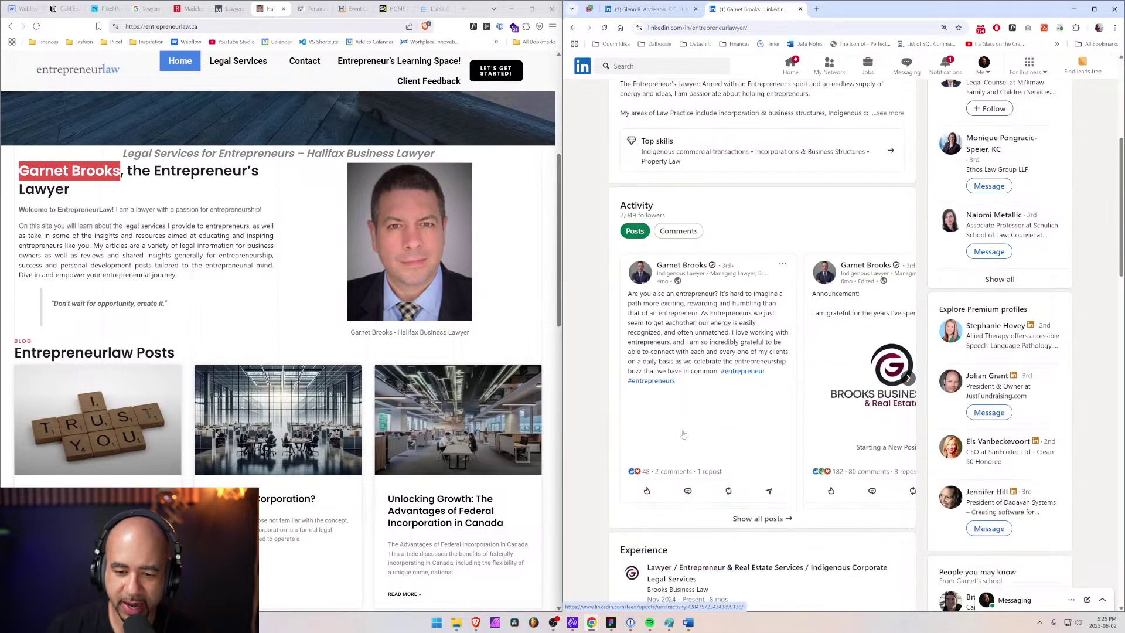
{"action": "scroll", "coordinate": [855, 217], "scroll_direction": "up", "scroll_amount": 6}
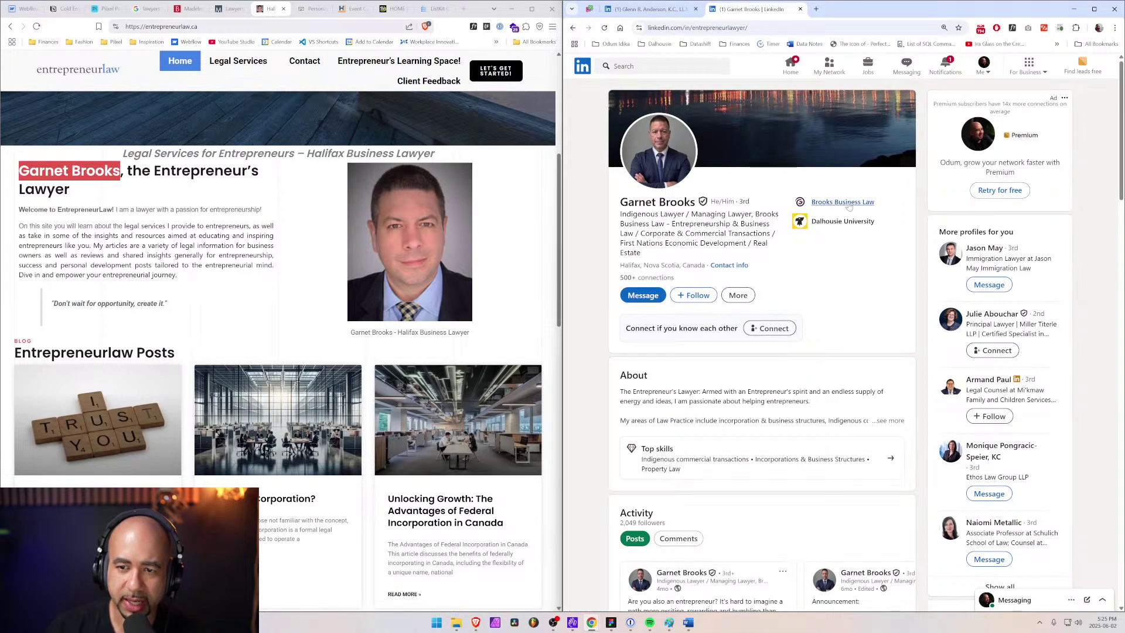
{"action": "scroll", "coordinate": [855, 217], "scroll_direction": "down", "scroll_amount": 12}
{"action": "scroll", "coordinate": [752, 253], "scroll_direction": "up", "scroll_amount": 5}
{"action": "scroll", "coordinate": [752, 253], "scroll_direction": "up", "scroll_amount": 6}
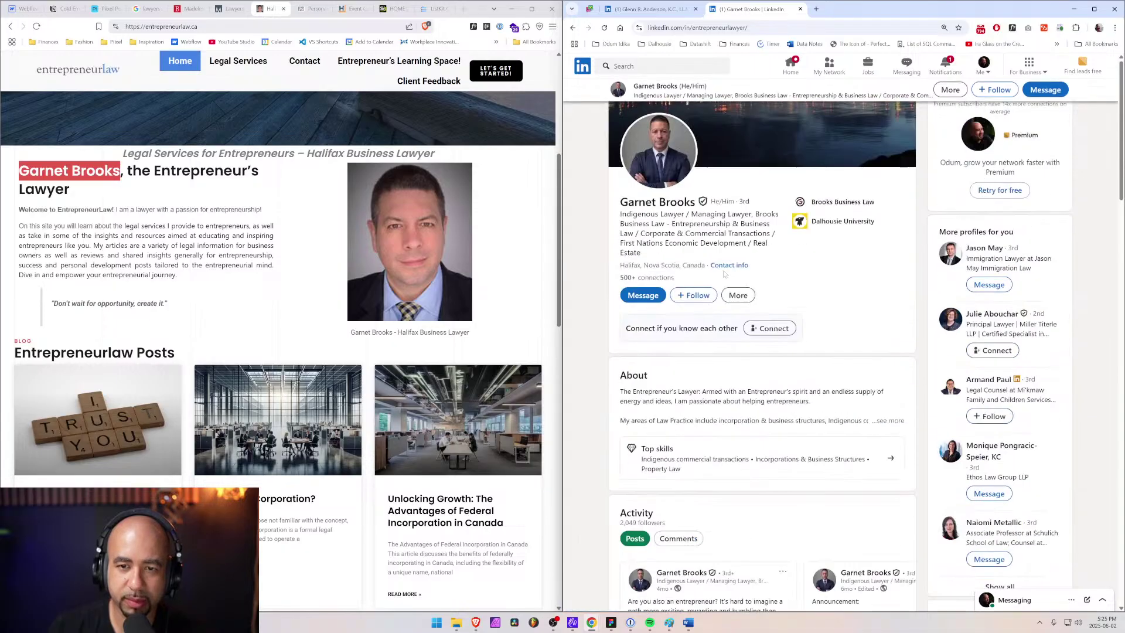
{"action": "scroll", "coordinate": [853, 204], "scroll_direction": "down", "scroll_amount": 11}
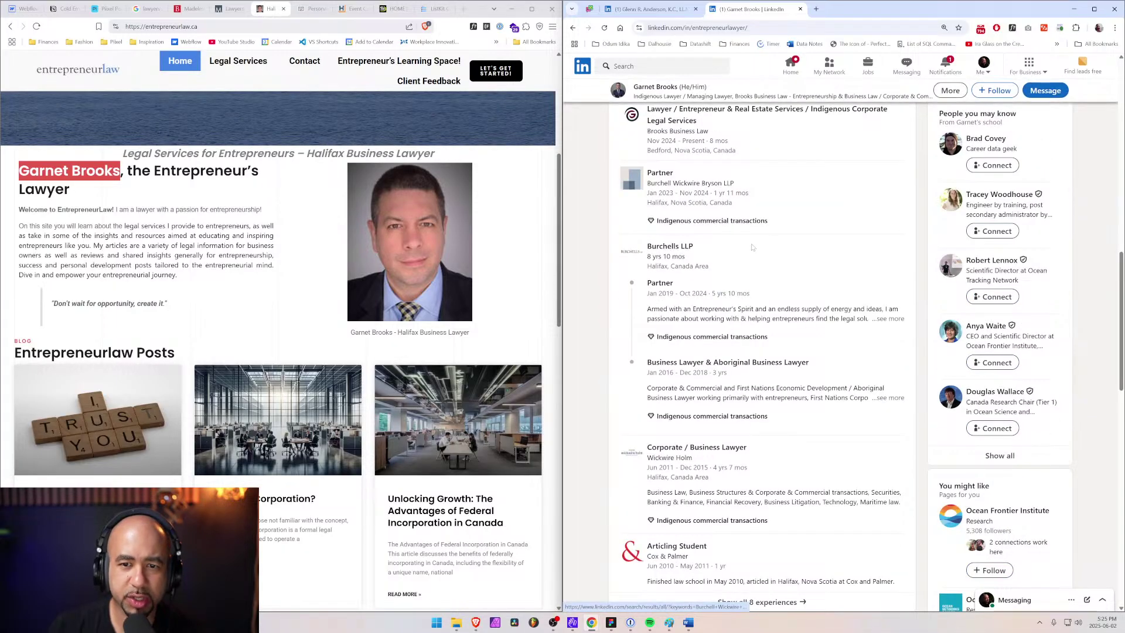
{"action": "scroll", "coordinate": [853, 204], "scroll_direction": "up", "scroll_amount": 3}
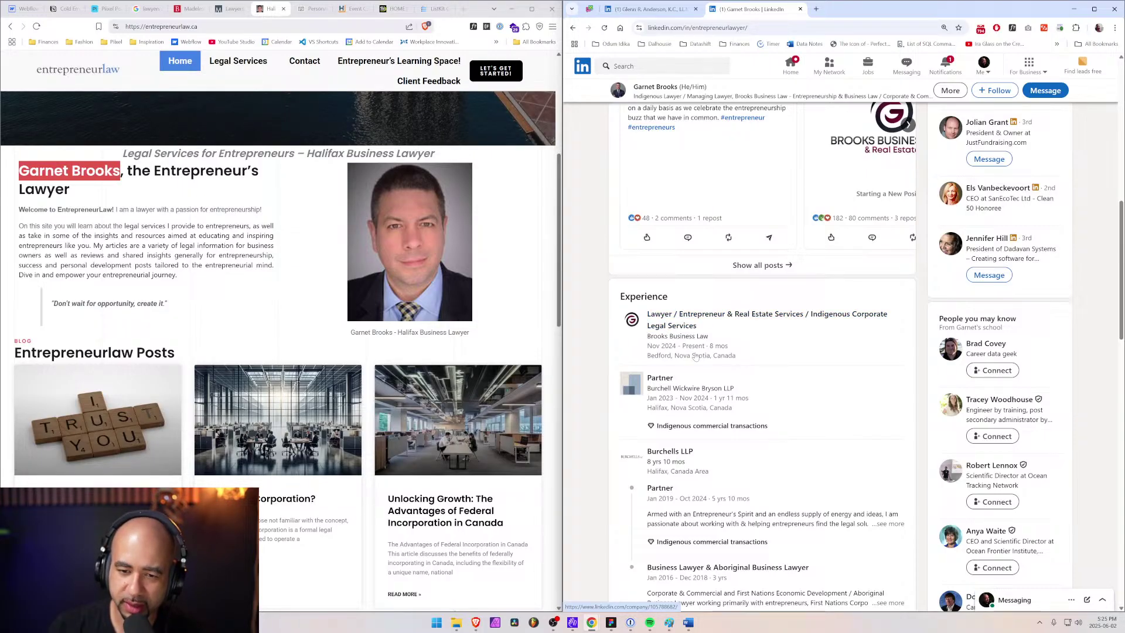
{"action": "scroll", "coordinate": [696, 357], "scroll_direction": "down", "scroll_amount": 3}
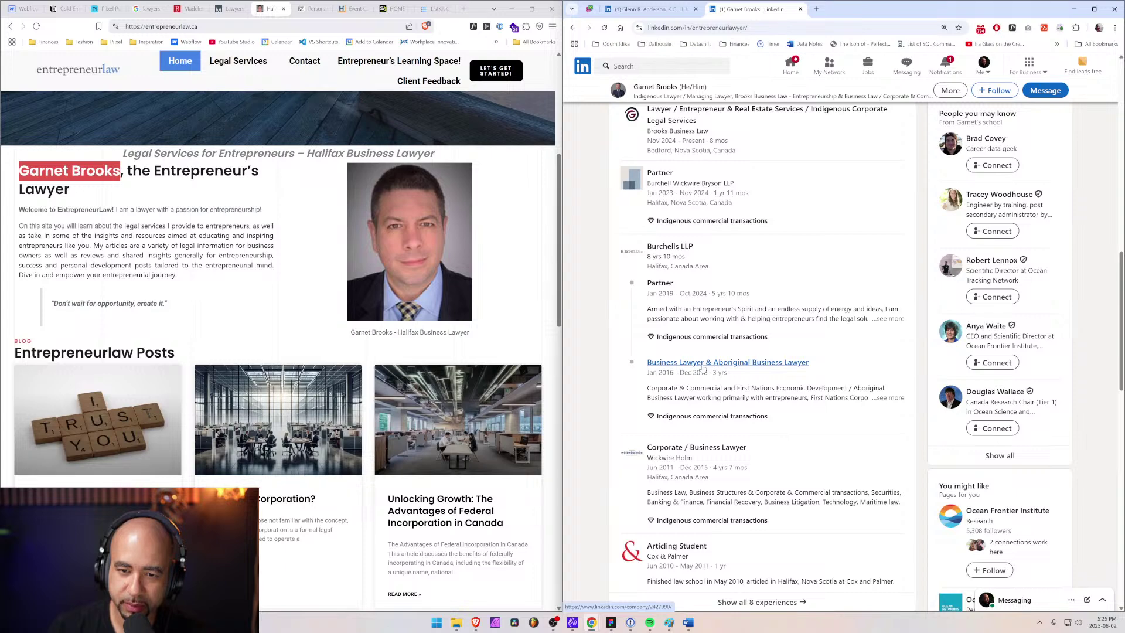
{"action": "scroll", "coordinate": [701, 368], "scroll_direction": "up", "scroll_amount": 15}
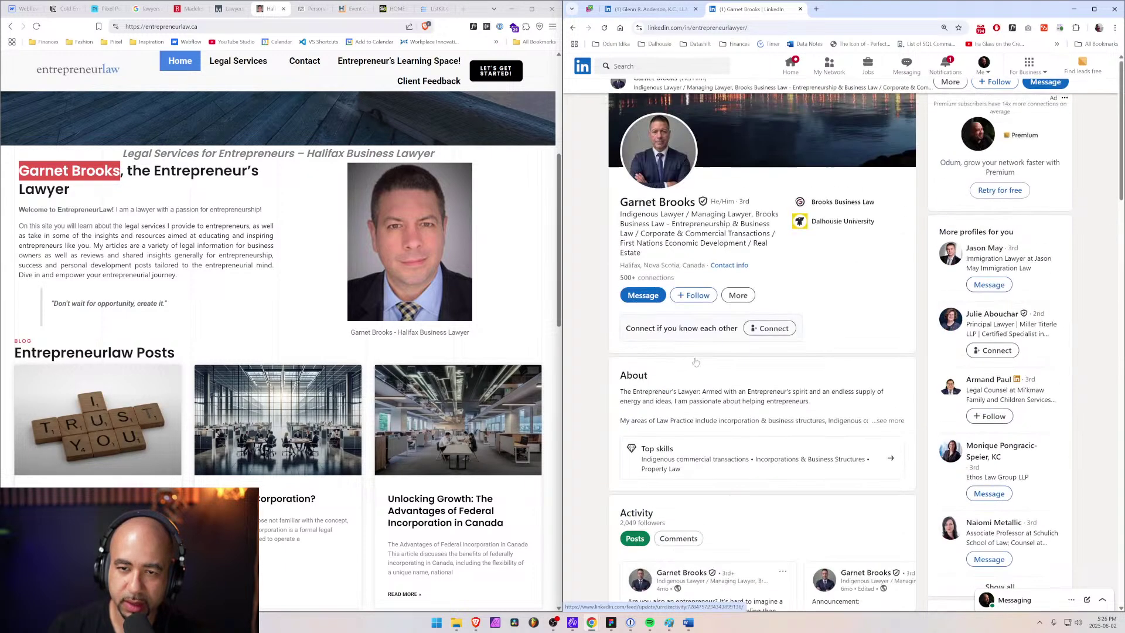
{"action": "left_click", "coordinate": [728, 265]}
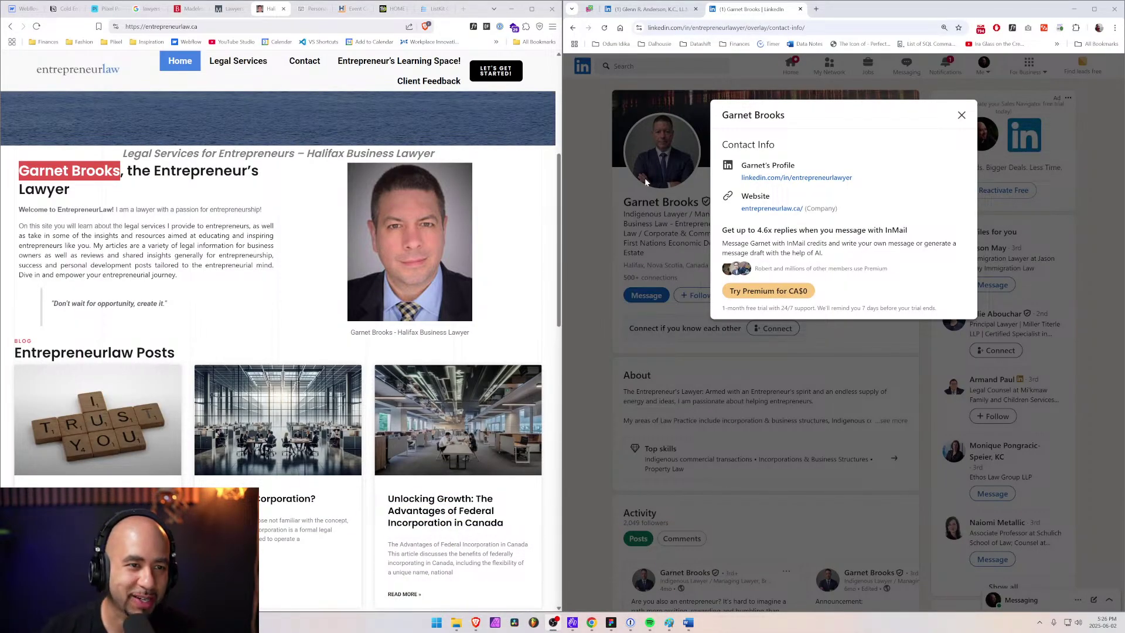
Copy the lawyer's LinkedIn profile URL and add a new prospect row with his name
{"action": "left_click_drag", "start_coordinate": [855, 178], "coordinate": [741, 182]}
{"action": "key", "text": "ctrl+c"}
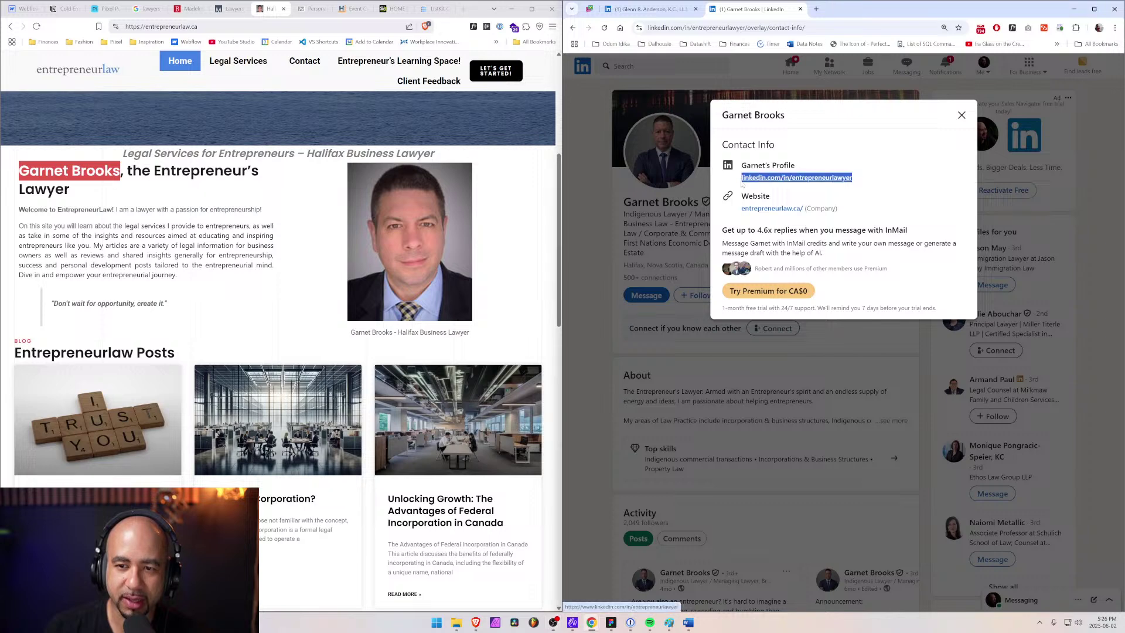
{"action": "left_click", "coordinate": [106, 9]}
{"action": "left_click", "coordinate": [14, 287]}
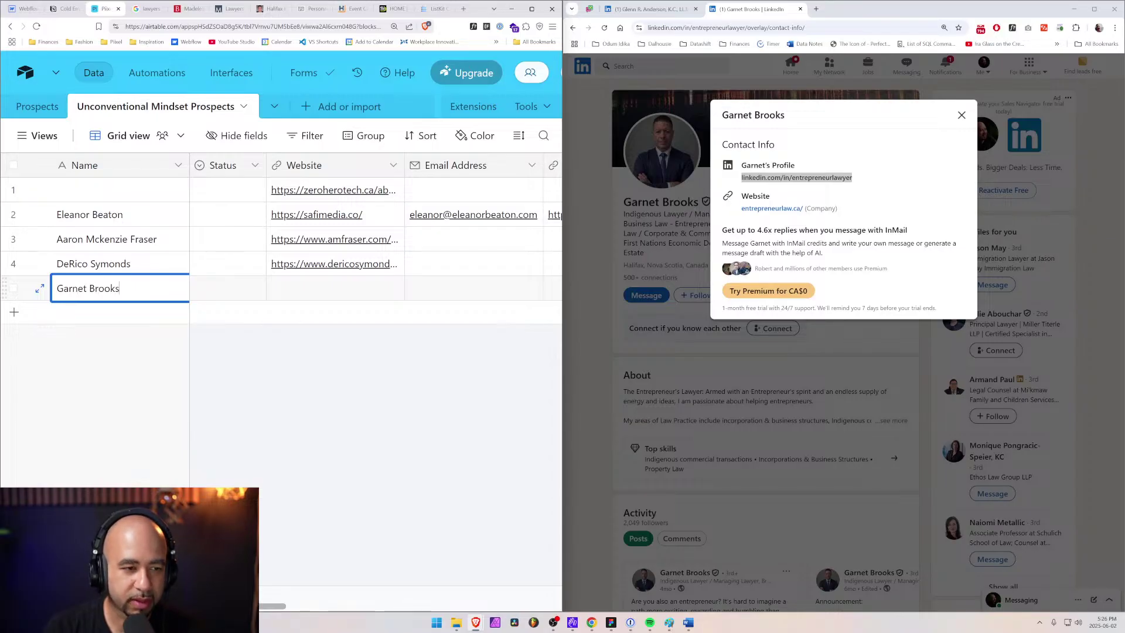
{"action": "key", "text": "Tab"}
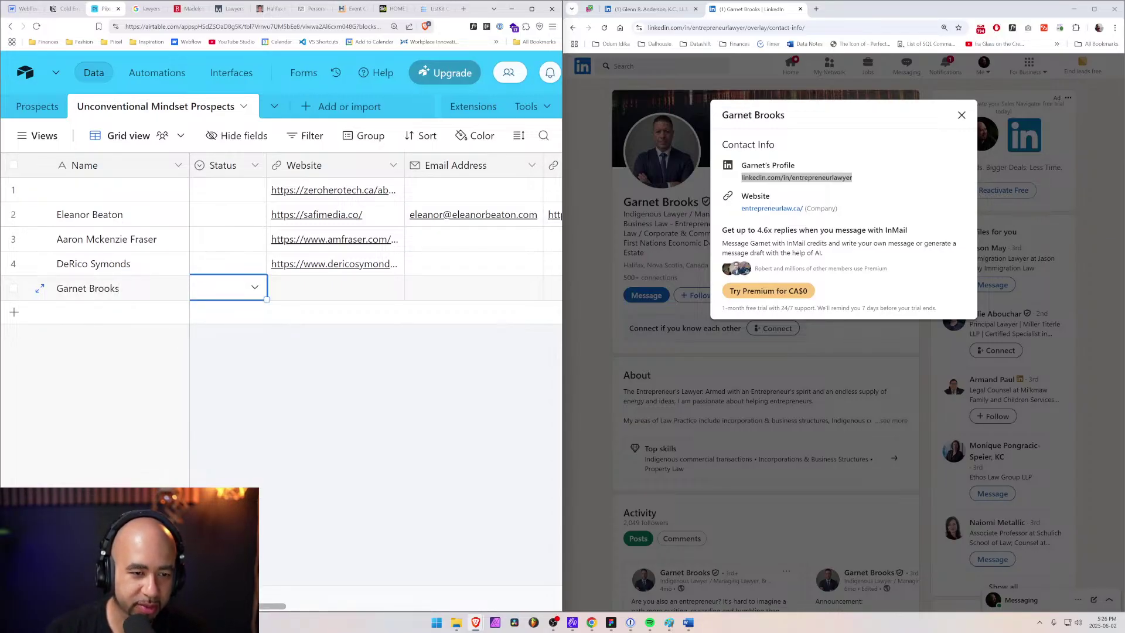
Paste the profile URL into the new row's LinkedIn cell and close the contact info
{"action": "left_click_drag", "start_coordinate": [221, 606], "coordinate": [261, 613]}
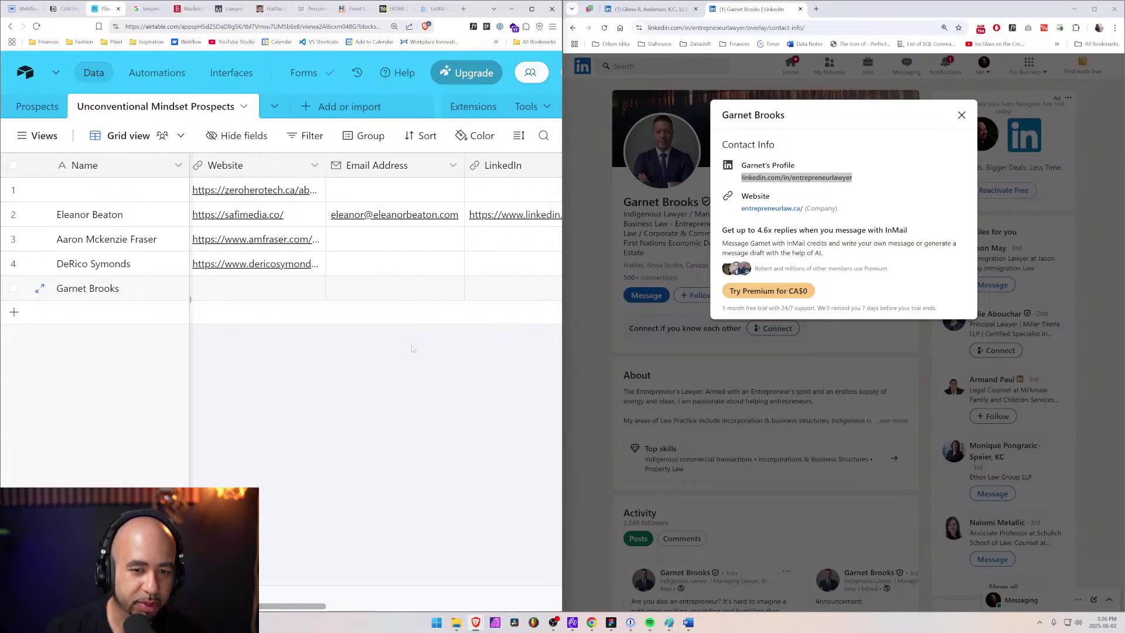
{"action": "left_click", "coordinate": [485, 297]}
{"action": "key", "text": "ctrl+v"}
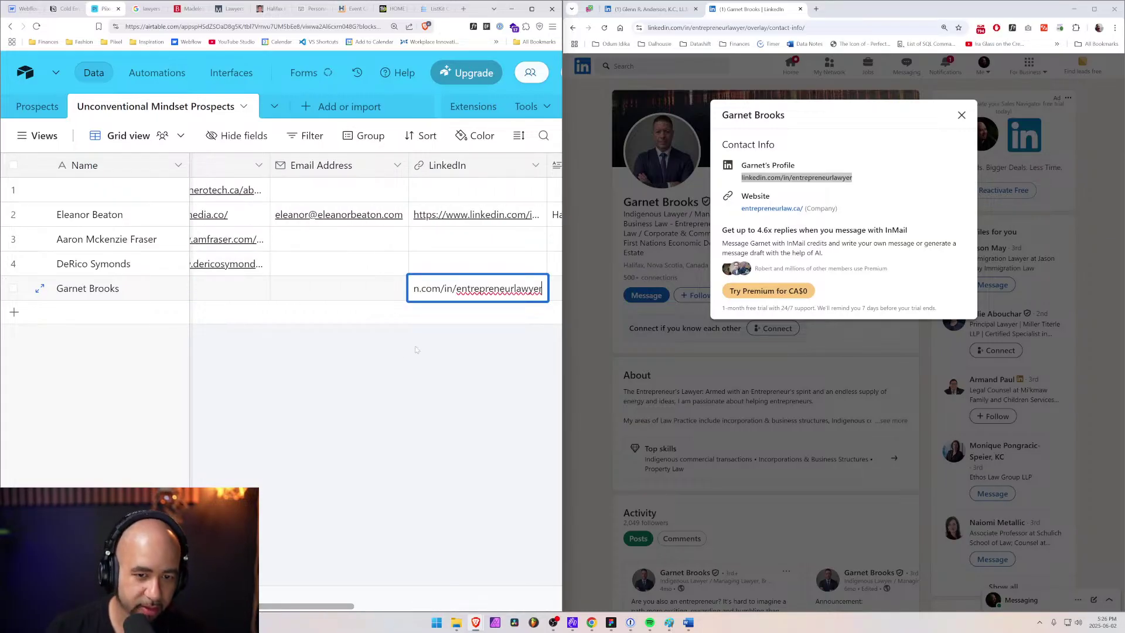
{"action": "left_click_drag", "start_coordinate": [305, 615], "coordinate": [252, 613]}
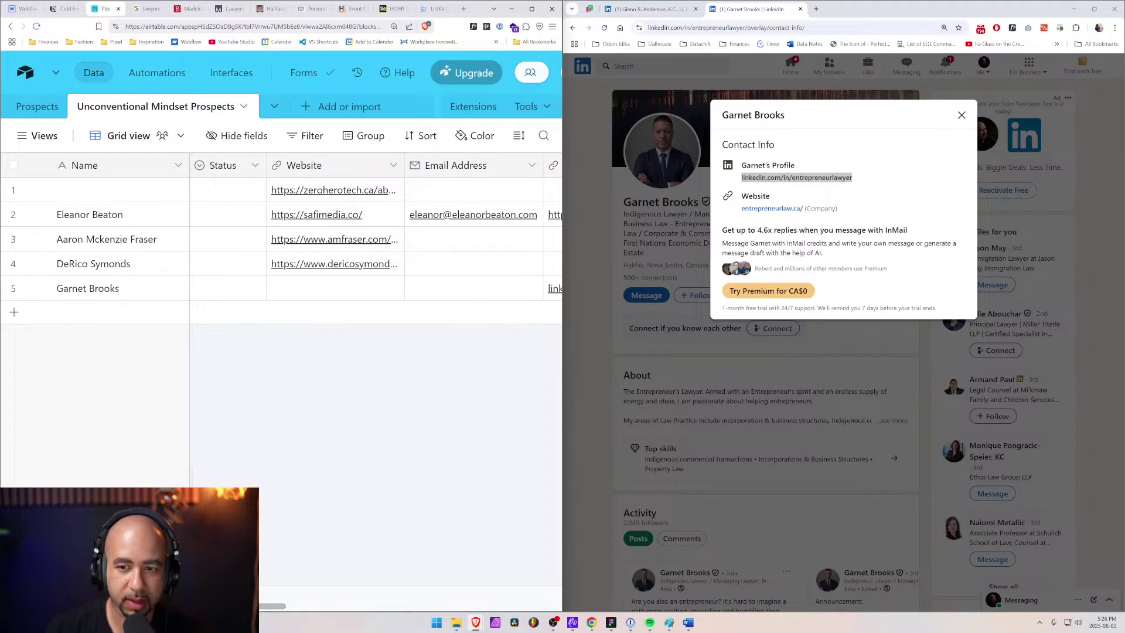
{"action": "left_click", "coordinate": [961, 116]}
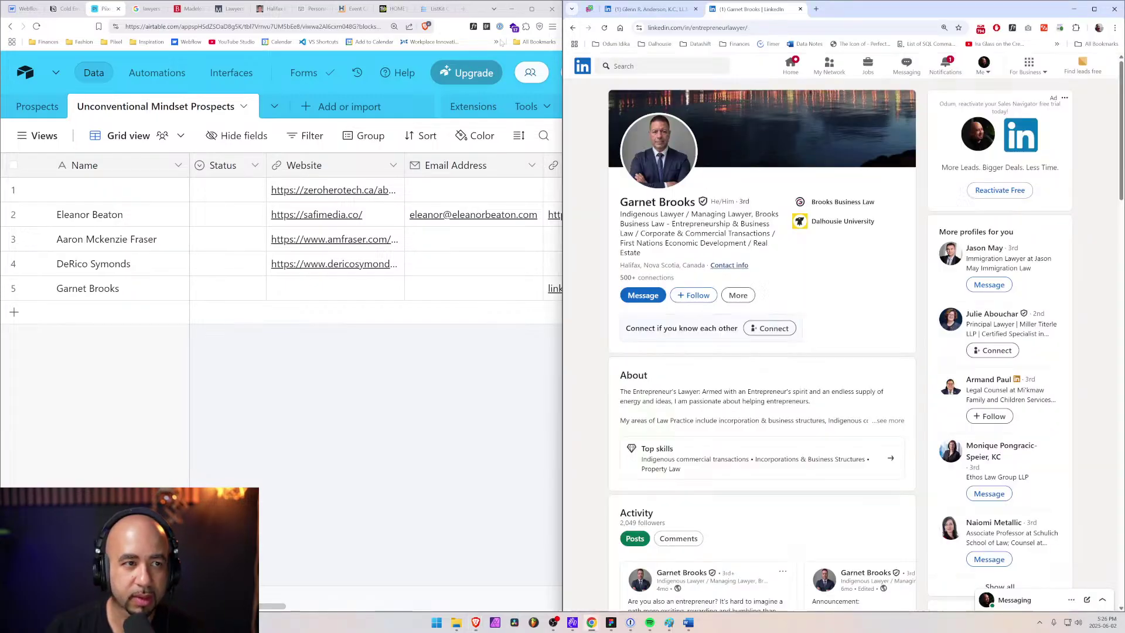
Return to the Cold Email 2 (Studio) page and move the outreach PDF to the right half
{"action": "left_click", "coordinate": [64, 9]}
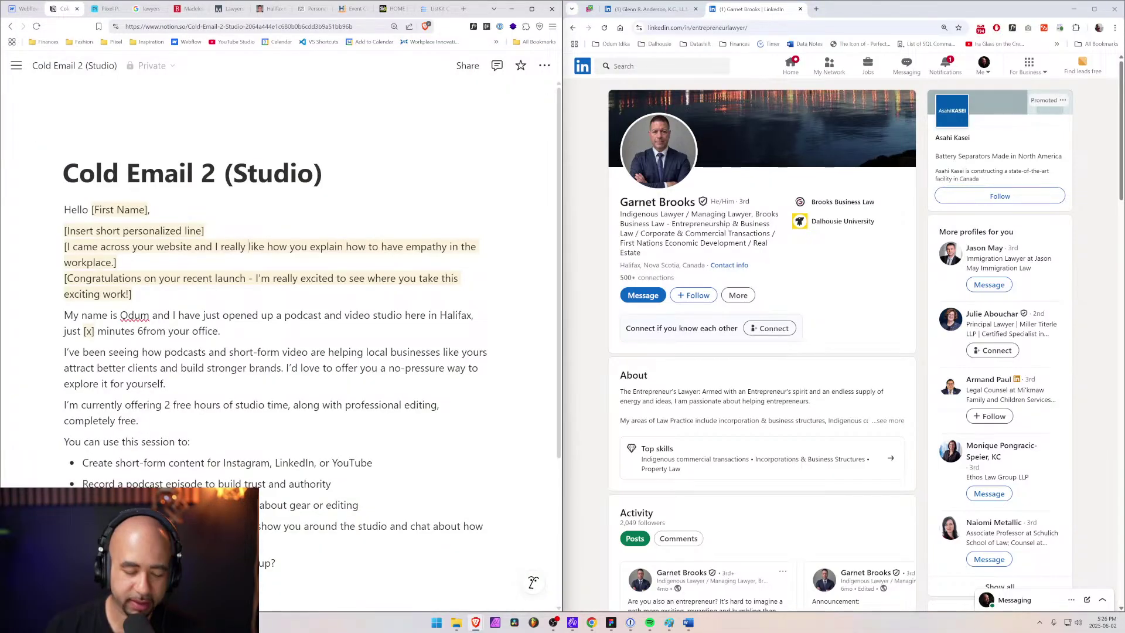
{"action": "key", "text": "super+e"}
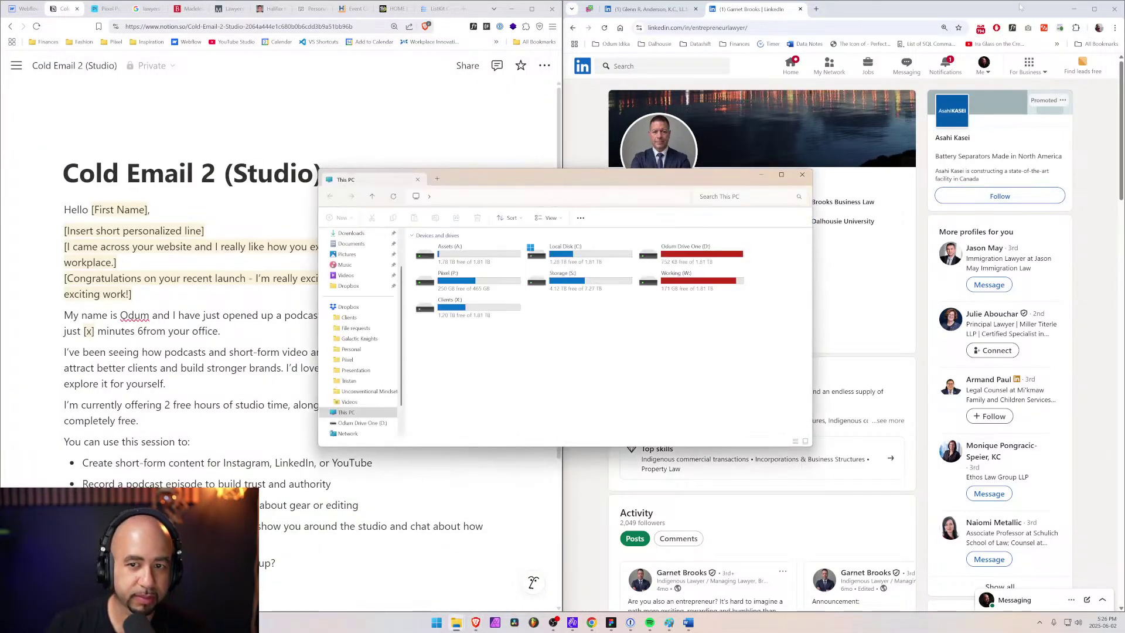
{"action": "key", "text": "alt+F4"}
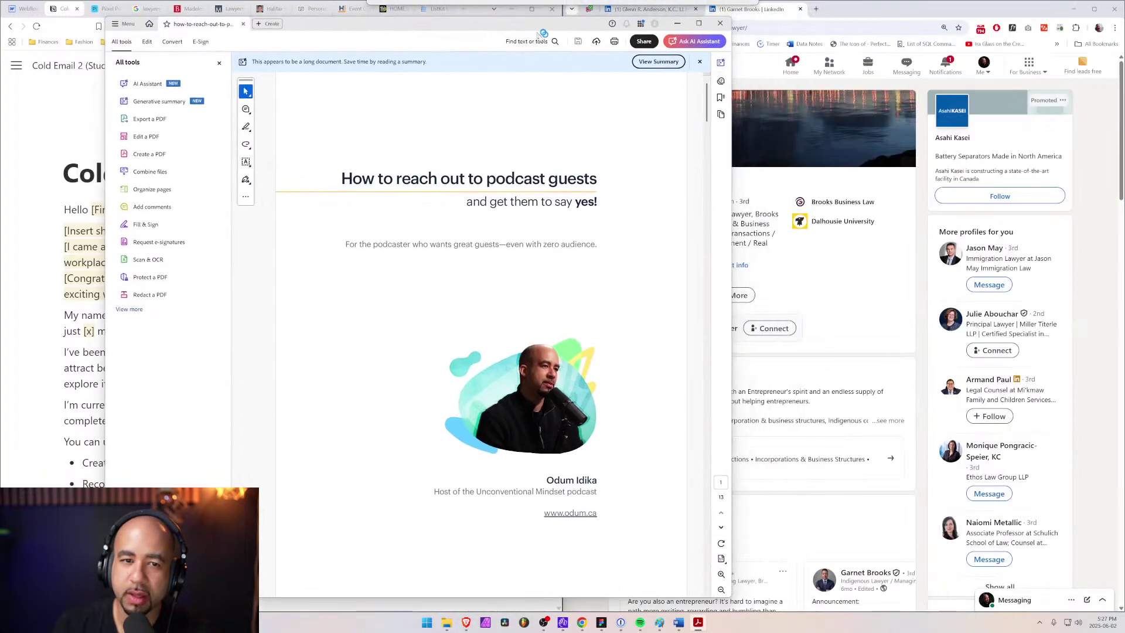
{"action": "left_click", "coordinate": [255, 94]}
{"action": "left_click_drag", "start_coordinate": [392, 53], "coordinate": [644, 46]}
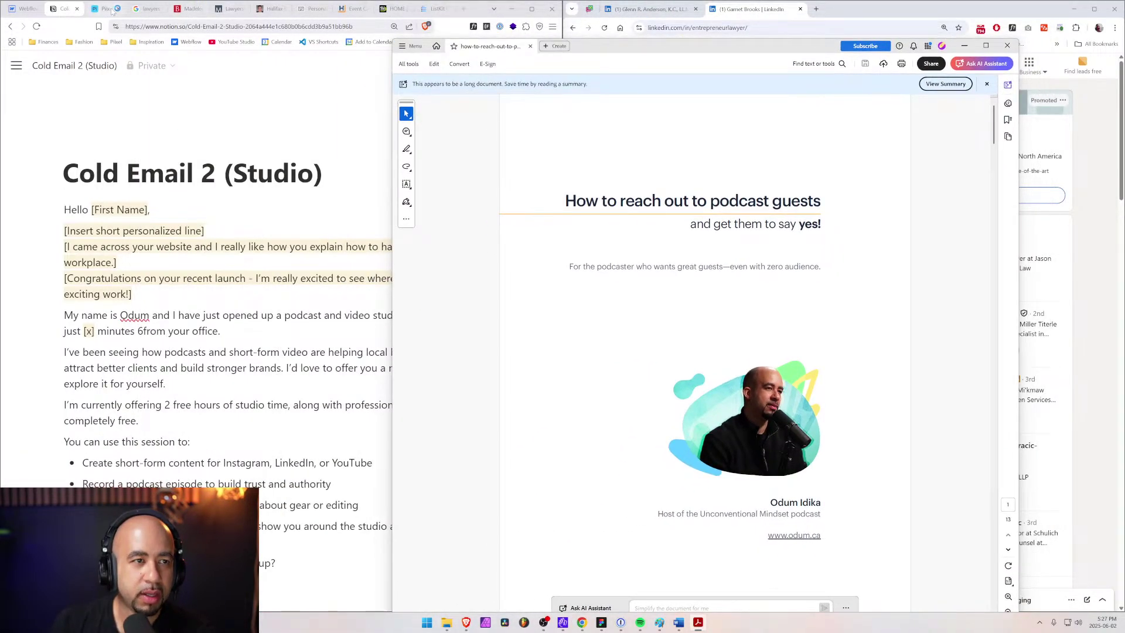
Load piixel.ca in a new browser tab and expand its Resources menu
{"action": "left_click", "coordinate": [463, 9]}
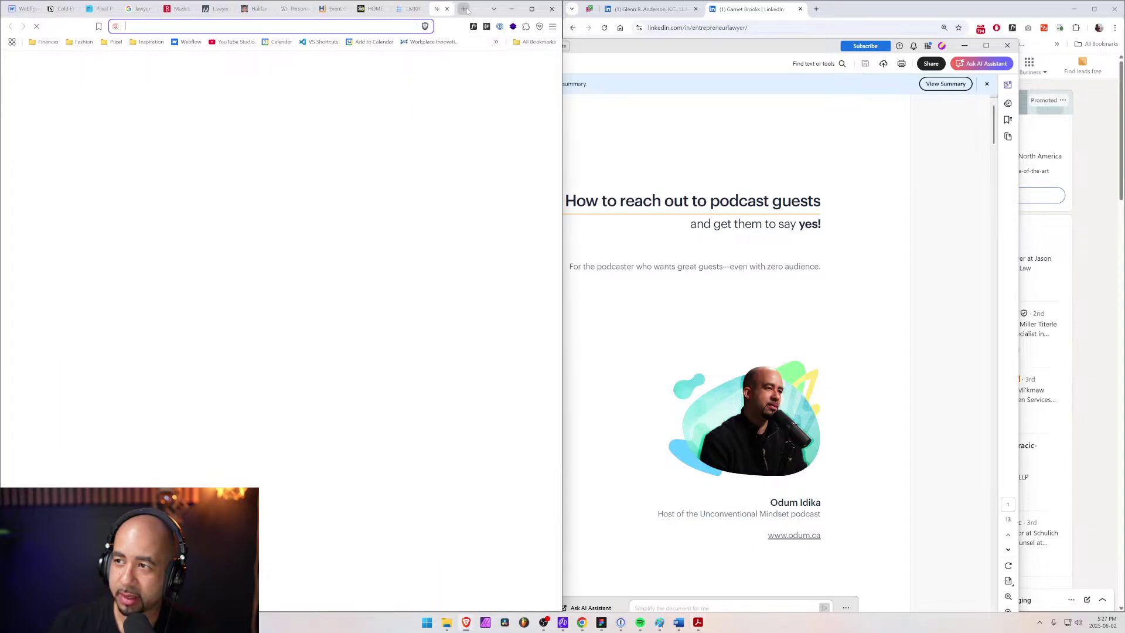
{"action": "type", "text": "piixel.ca"}
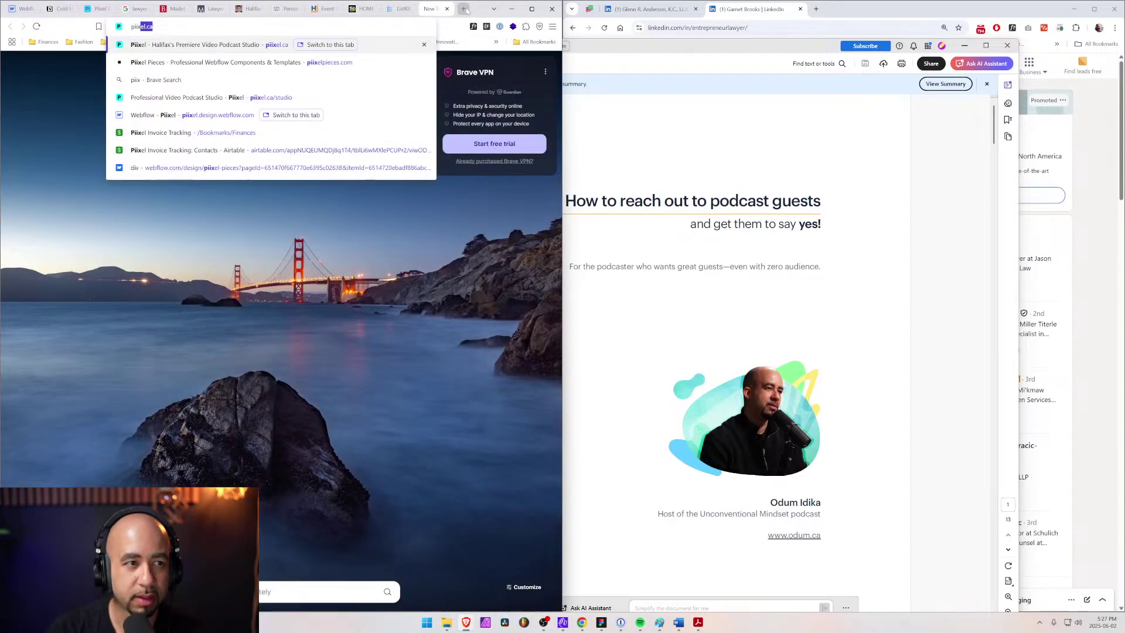
{"action": "key", "text": "Return"}
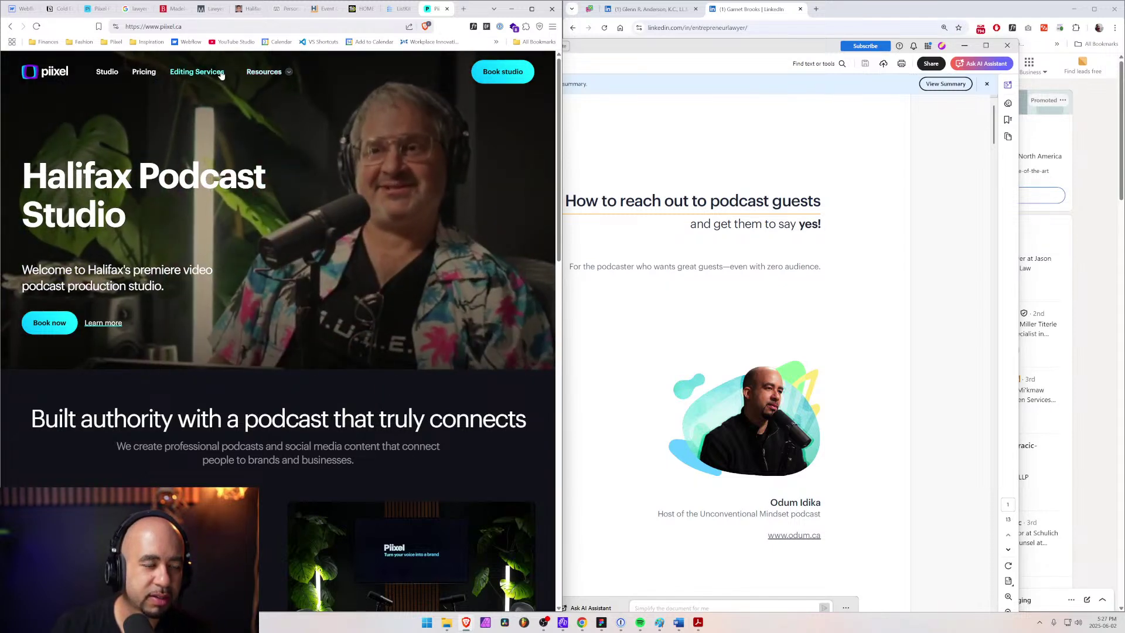
{"action": "left_click", "coordinate": [258, 72]}
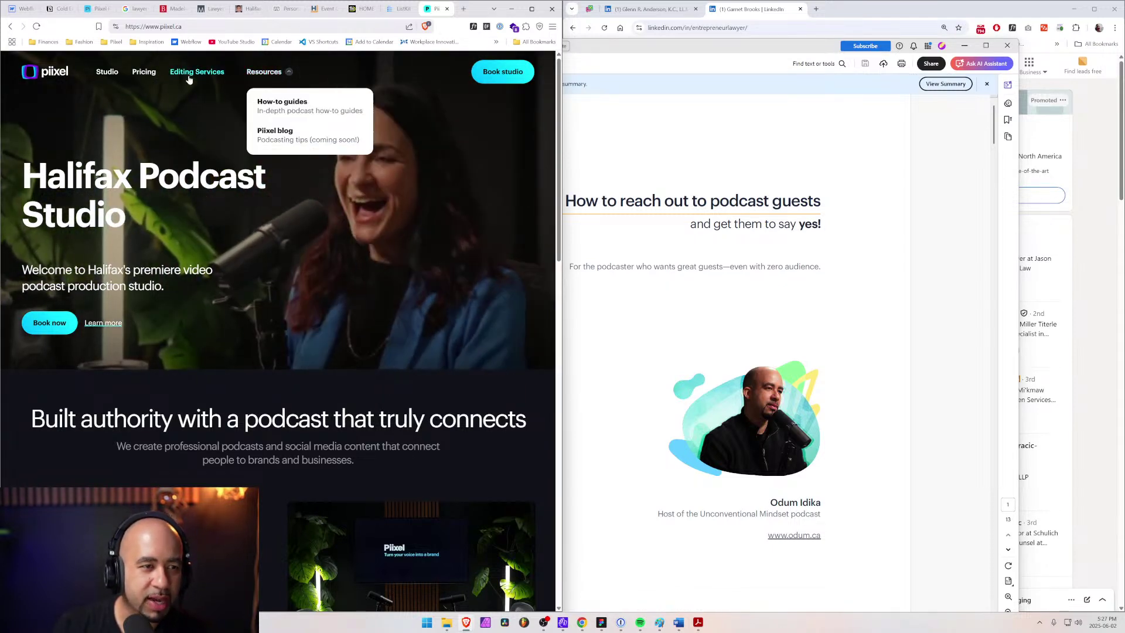
Open Piixel's podcasting how-to guide with its playbook signup, then bring the outreach PDF forward
{"action": "left_click", "coordinate": [296, 110]}
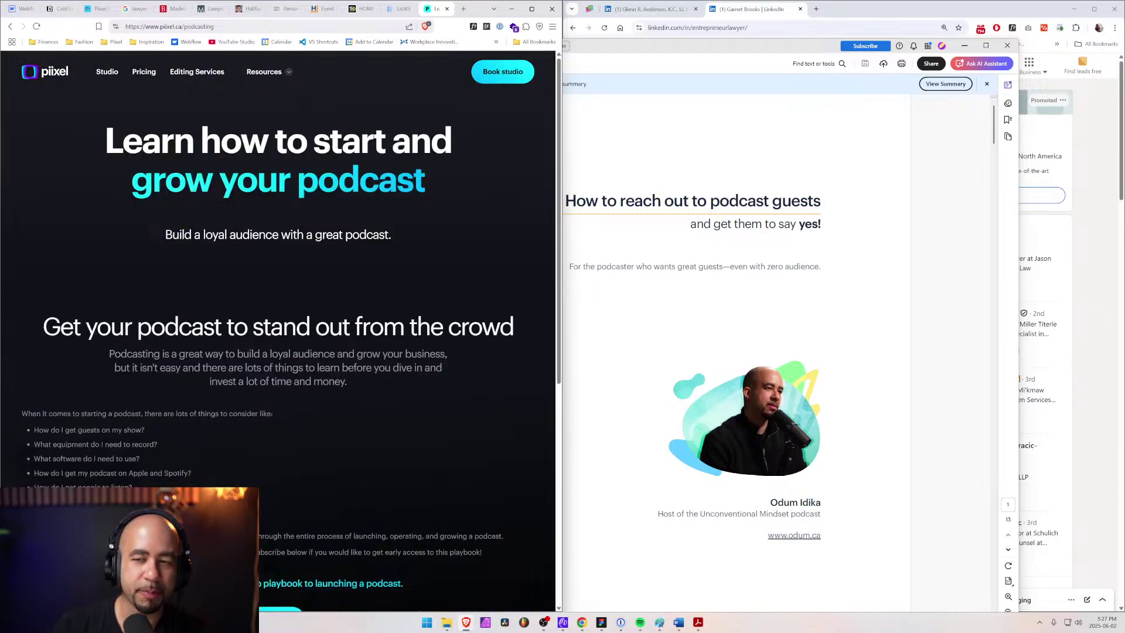
{"action": "scroll", "coordinate": [298, 303], "scroll_direction": "down", "scroll_amount": 3}
{"action": "scroll", "coordinate": [283, 319], "scroll_direction": "up", "scroll_amount": 3}
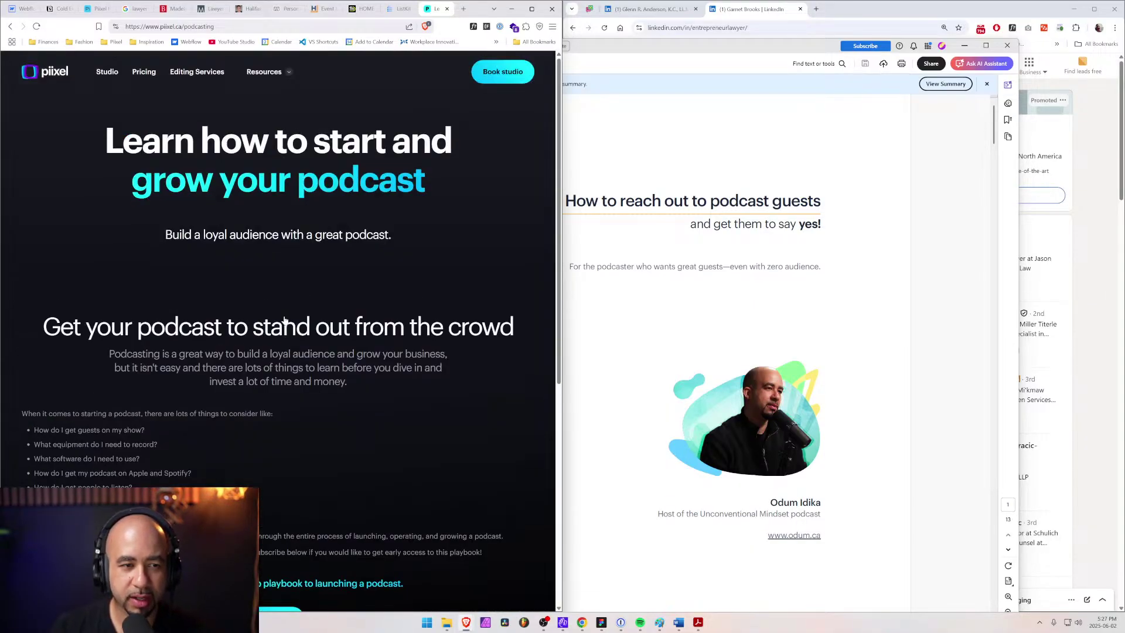
{"action": "scroll", "coordinate": [228, 277], "scroll_direction": "down", "scroll_amount": 5}
{"action": "scroll", "coordinate": [222, 328], "scroll_direction": "up", "scroll_amount": 5}
{"action": "scroll", "coordinate": [252, 216], "scroll_direction": "down", "scroll_amount": 3}
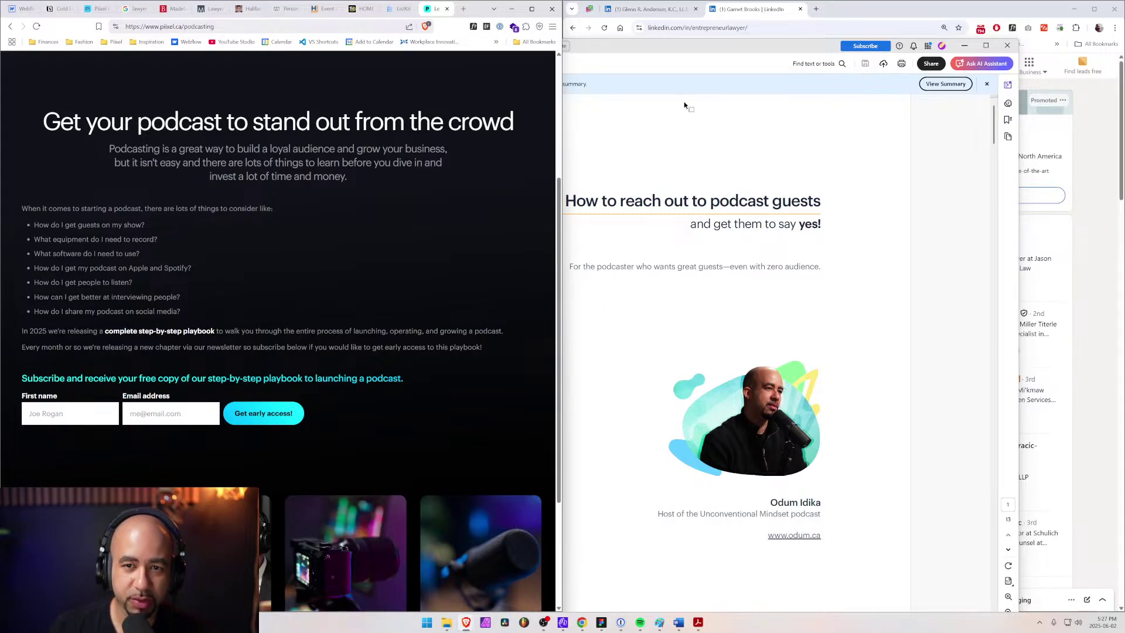
{"action": "left_click_drag", "start_coordinate": [689, 55], "coordinate": [746, 38]}
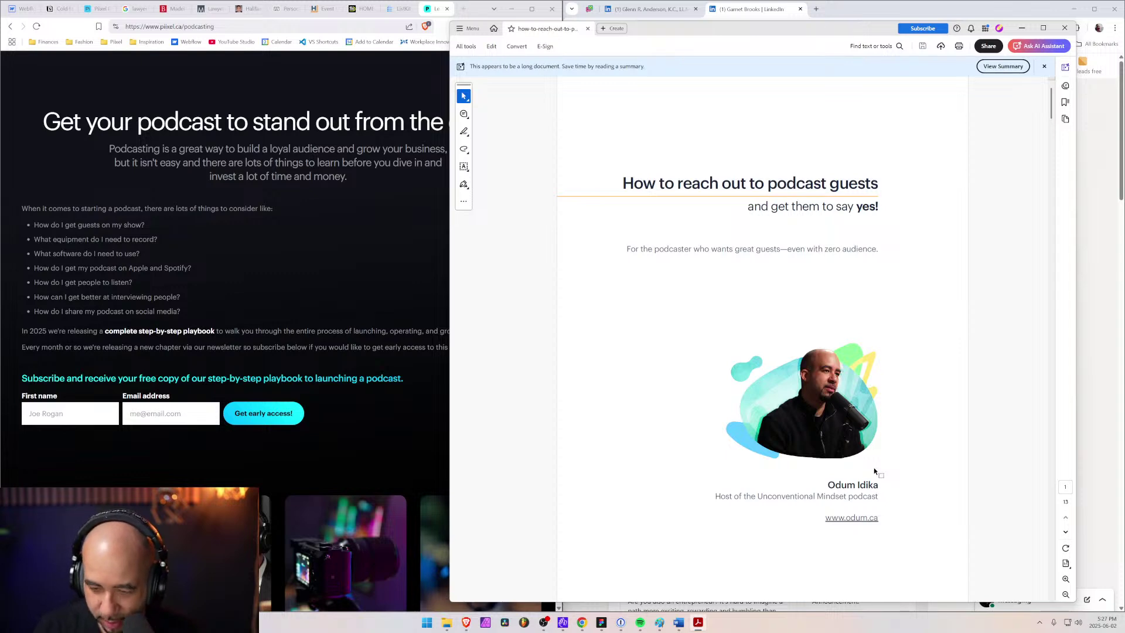
Read the outreach guide's opening pages, highlighting the sentence about the 73% response rate
{"action": "scroll", "coordinate": [873, 468], "scroll_direction": "up", "scroll_amount": 3, "text": "ctrl"}
{"action": "scroll", "coordinate": [765, 352], "scroll_direction": "down", "scroll_amount": 10}
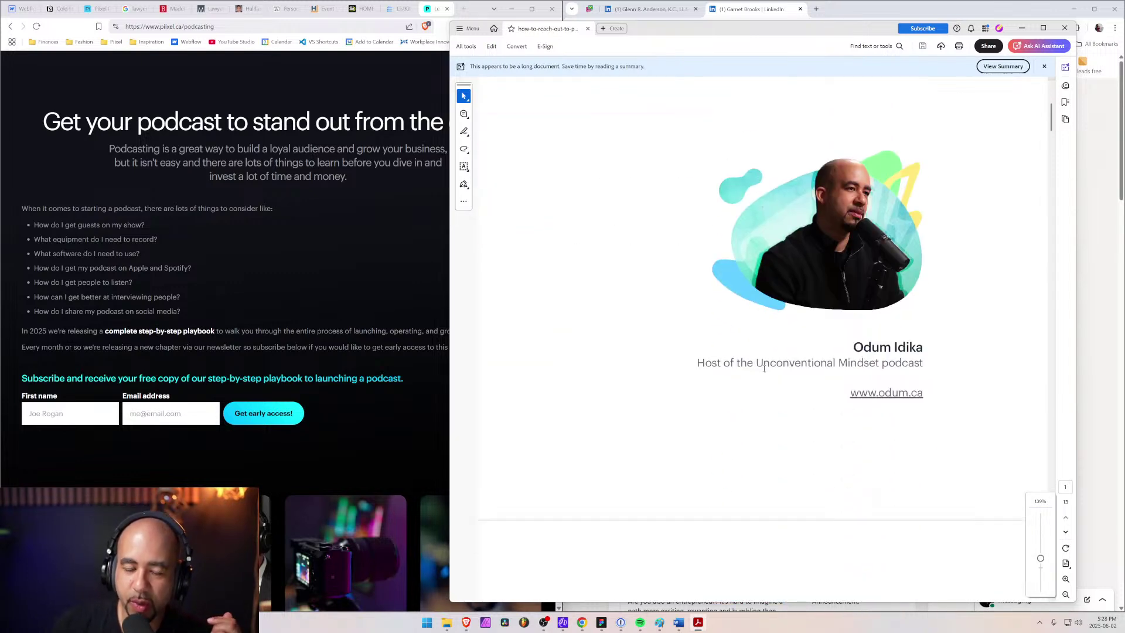
{"action": "scroll", "coordinate": [765, 371], "scroll_direction": "down", "scroll_amount": 10}
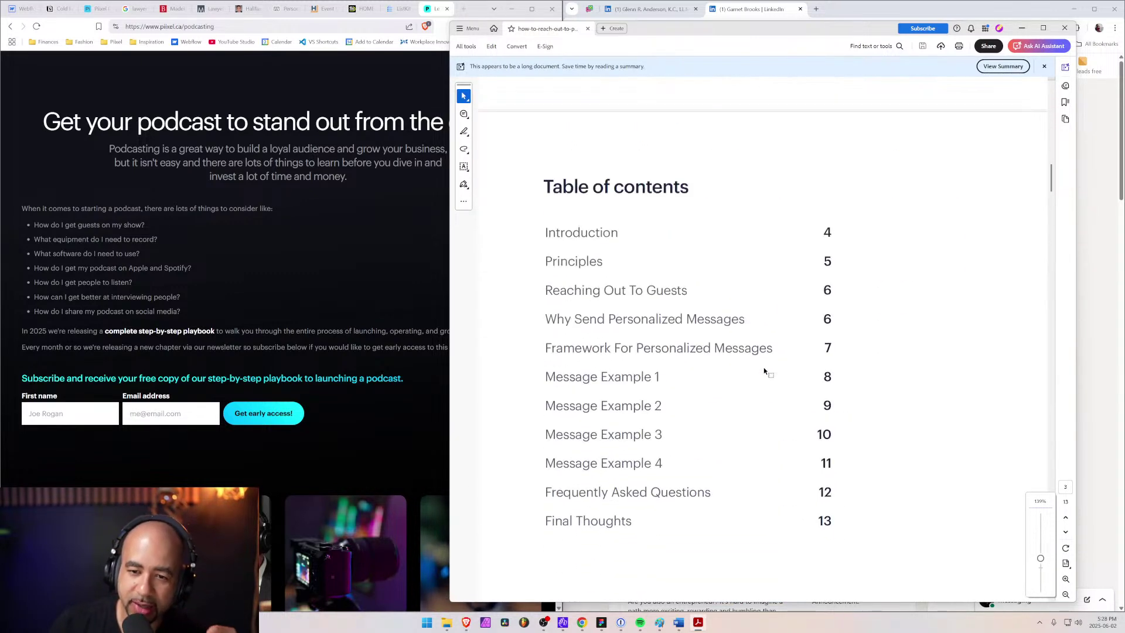
{"action": "scroll", "coordinate": [764, 370], "scroll_direction": "down", "scroll_amount": 10}
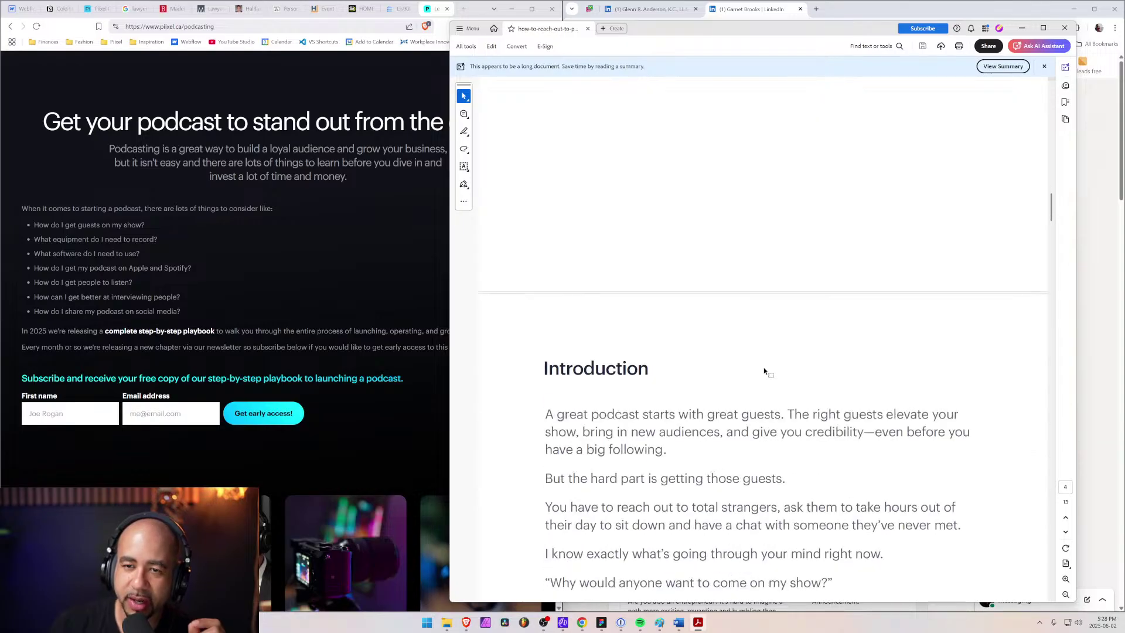
{"action": "scroll", "coordinate": [763, 368], "scroll_direction": "down", "scroll_amount": 10}
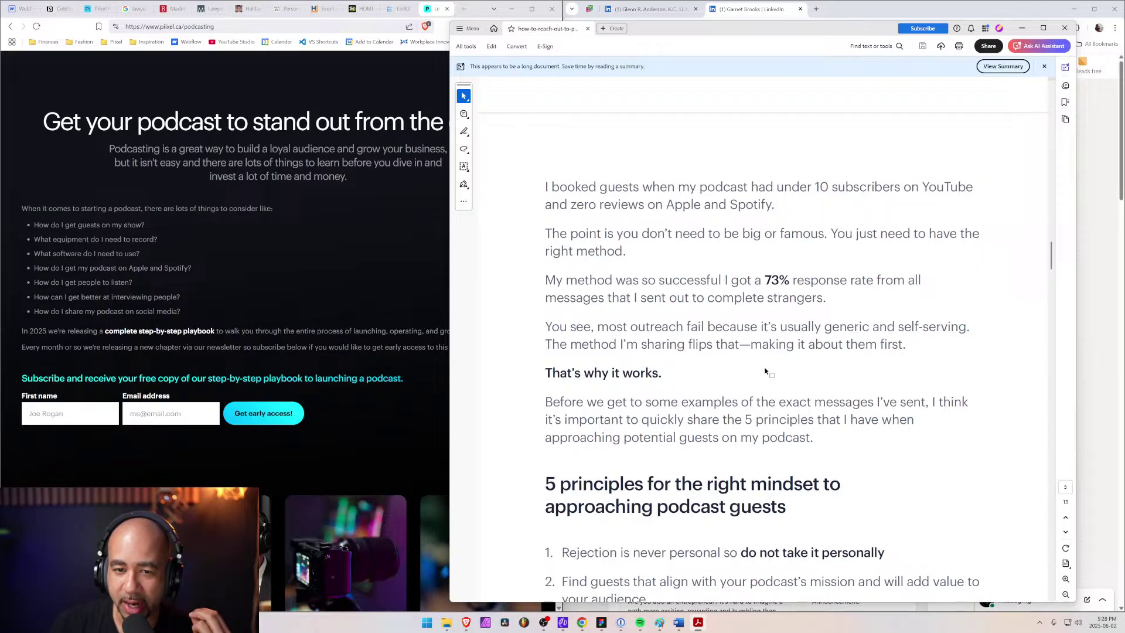
{"action": "scroll", "coordinate": [605, 242], "scroll_direction": "down", "scroll_amount": 2}
{"action": "left_click_drag", "start_coordinate": [573, 184], "coordinate": [905, 183]}
{"action": "left_click_drag", "start_coordinate": [823, 199], "coordinate": [657, 182]}
{"action": "left_click", "coordinate": [821, 191]}
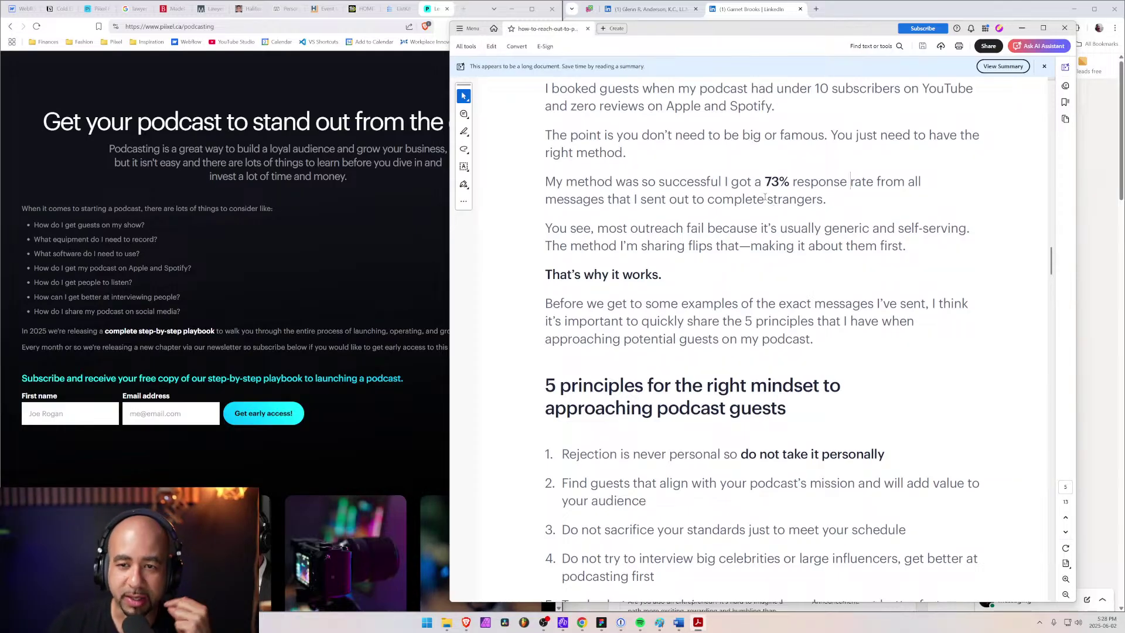
Read past the 5-step process and framework to page 7's Example 1: Direct LinkedIn message
{"action": "scroll", "coordinate": [802, 210], "scroll_direction": "down", "scroll_amount": 3}
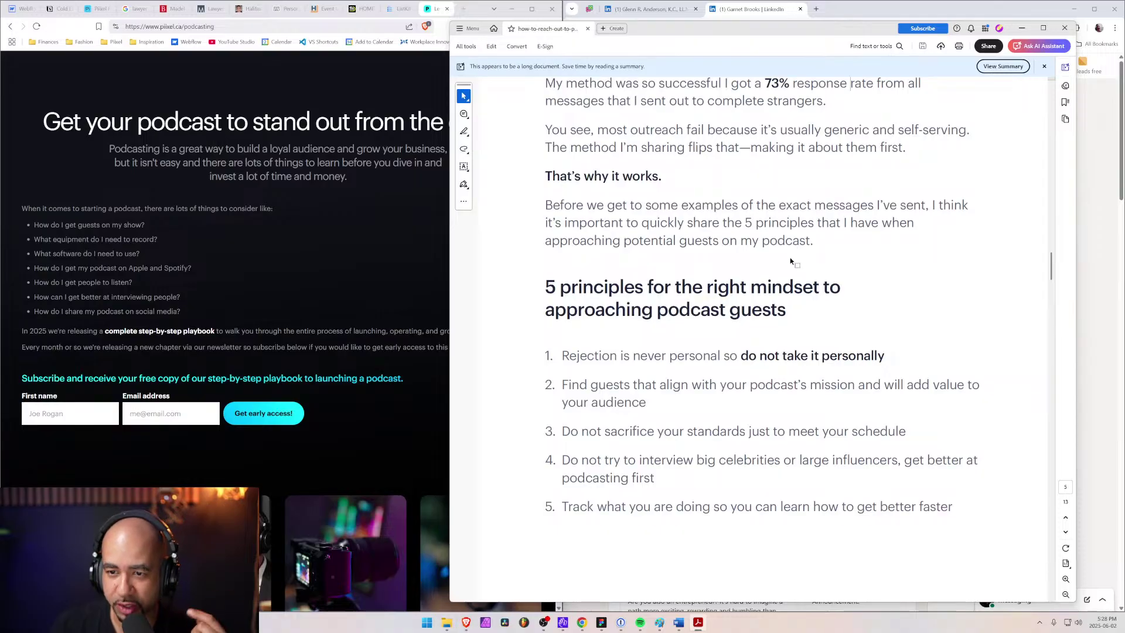
{"action": "scroll", "coordinate": [733, 241], "scroll_direction": "down", "scroll_amount": 15}
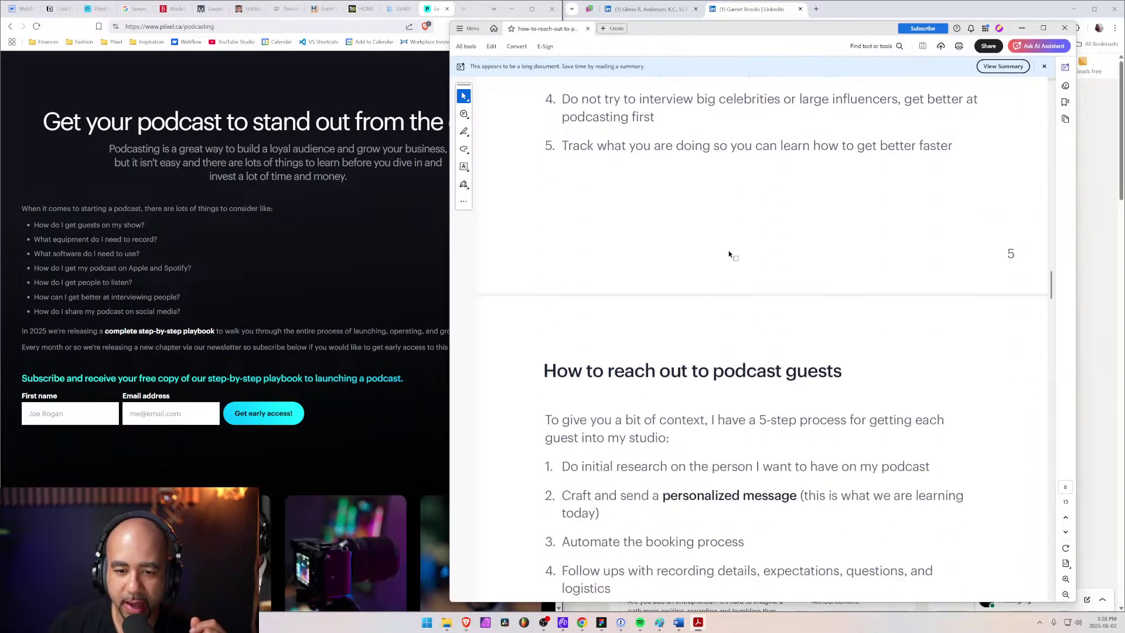
{"action": "scroll", "coordinate": [726, 254], "scroll_direction": "down", "scroll_amount": 7}
{"action": "scroll", "coordinate": [723, 223], "scroll_direction": "up", "scroll_amount": 6}
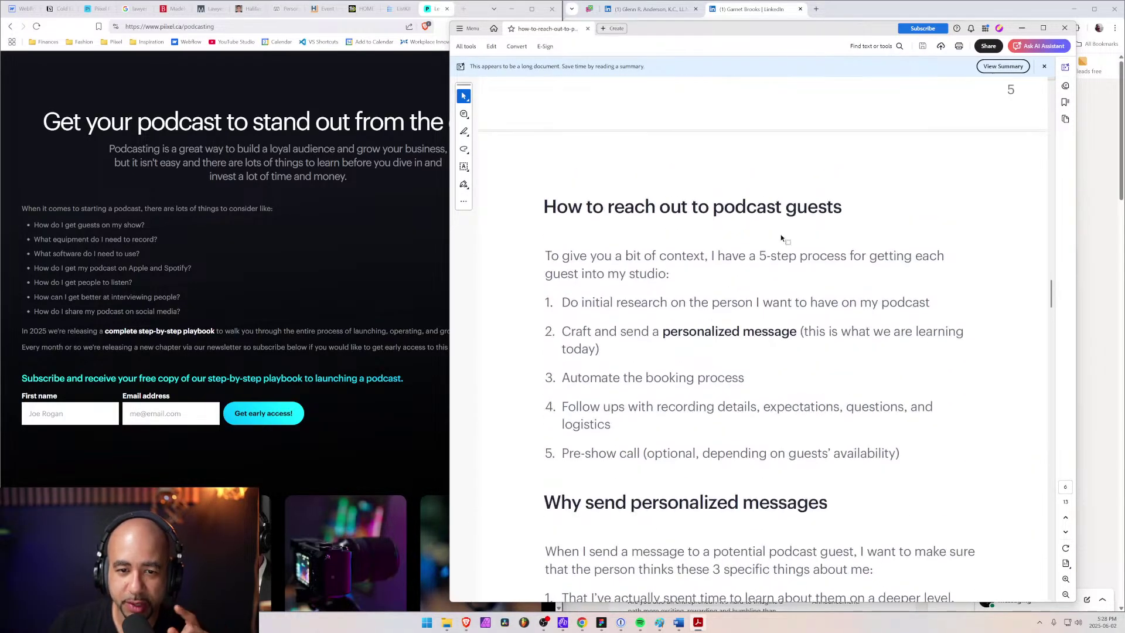
{"action": "scroll", "coordinate": [774, 239], "scroll_direction": "down", "scroll_amount": 2}
{"action": "scroll", "coordinate": [779, 242], "scroll_direction": "down", "scroll_amount": 9}
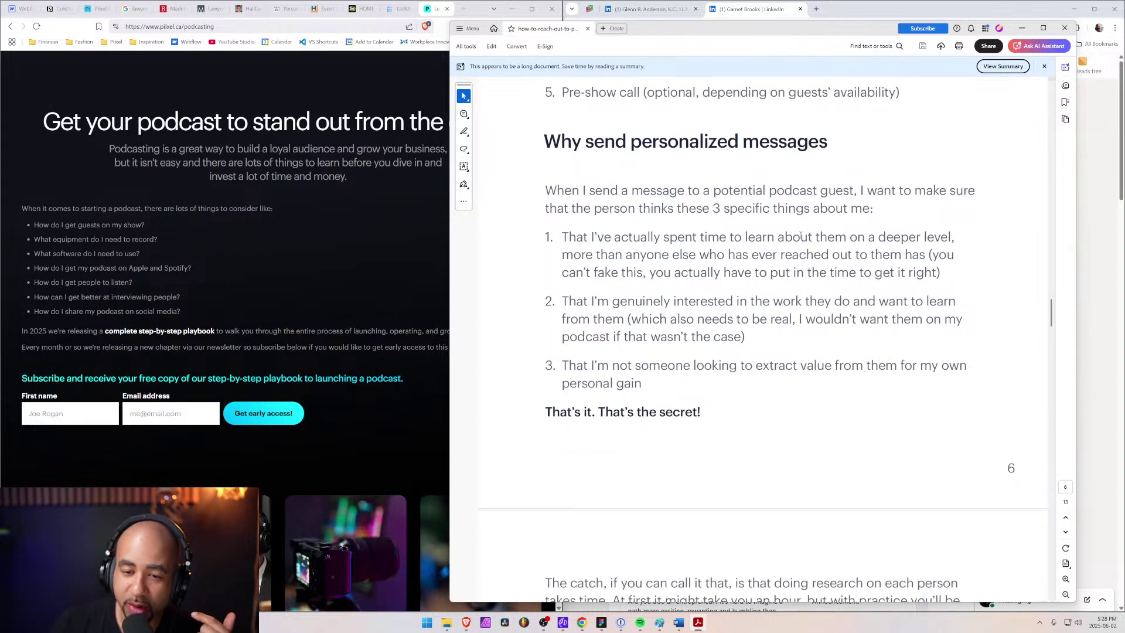
{"action": "scroll", "coordinate": [836, 253], "scroll_direction": "down", "scroll_amount": 10}
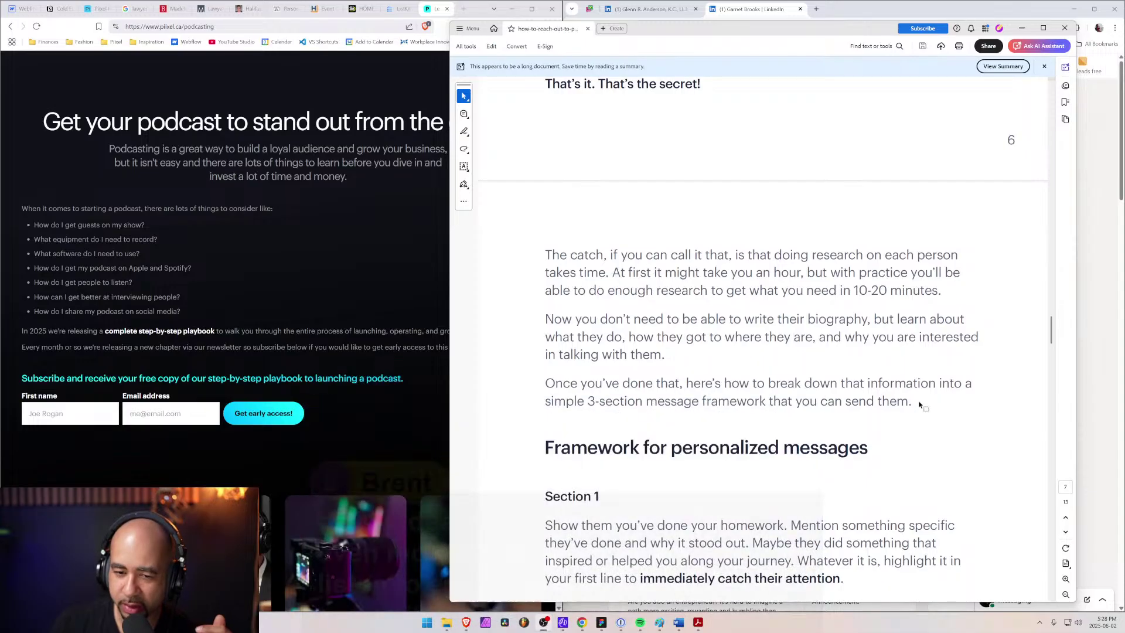
{"action": "scroll", "coordinate": [787, 363], "scroll_direction": "down", "scroll_amount": 2}
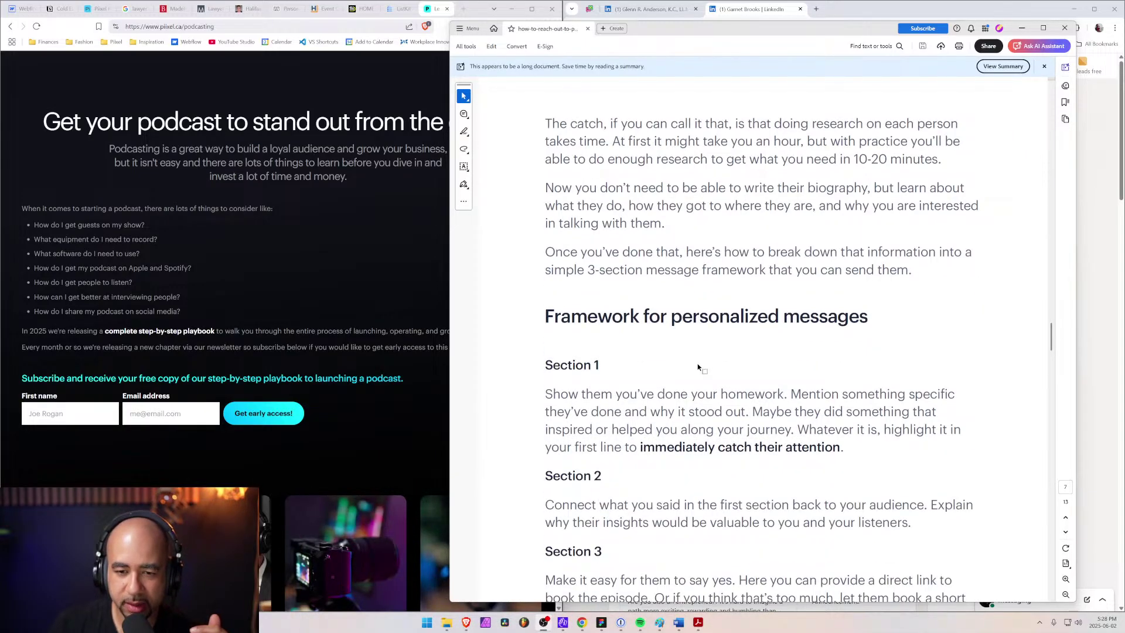
{"action": "scroll", "coordinate": [697, 368], "scroll_direction": "down", "scroll_amount": 10}
{"action": "scroll", "coordinate": [713, 373], "scroll_direction": "up", "scroll_amount": 2}
{"action": "scroll", "coordinate": [716, 340], "scroll_direction": "down", "scroll_amount": 4}
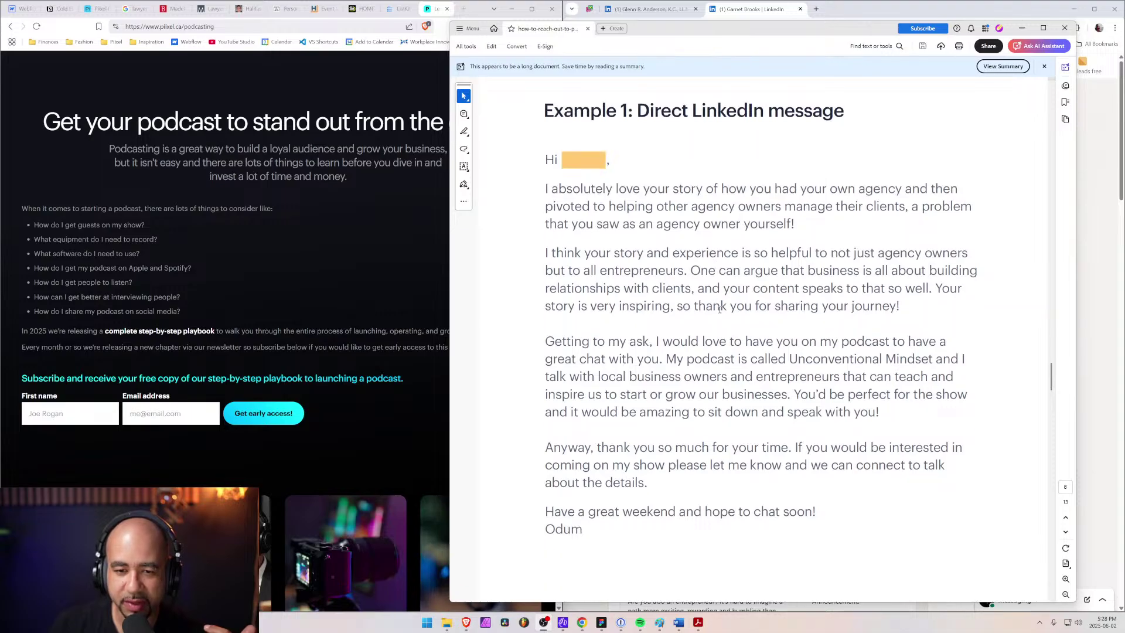
Highlight Example 1's opening paragraph and the sentence about their story being helpful
{"action": "scroll", "coordinate": [719, 316], "scroll_direction": "down", "scroll_amount": 3}
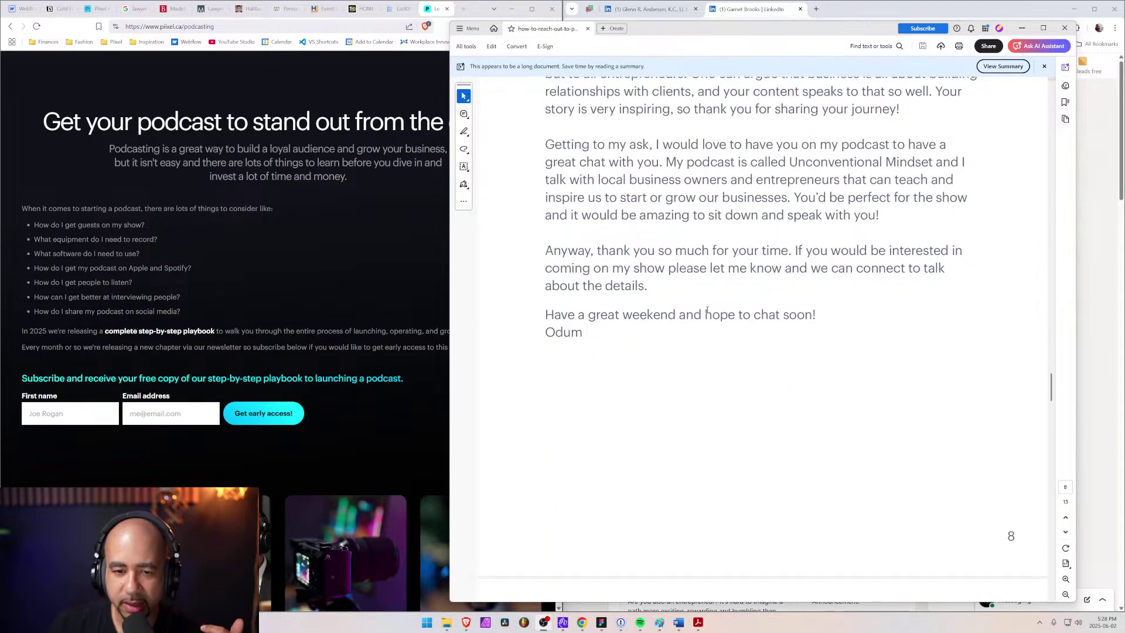
{"action": "scroll", "coordinate": [695, 318], "scroll_direction": "up", "scroll_amount": 5}
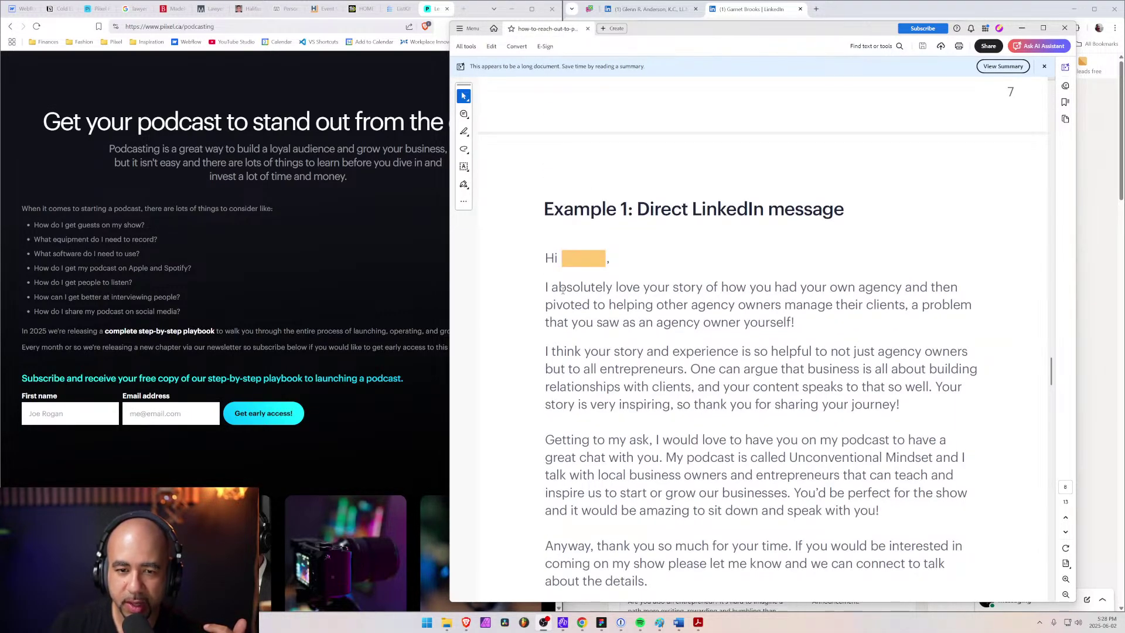
{"action": "left_click_drag", "start_coordinate": [545, 287], "coordinate": [793, 322]}
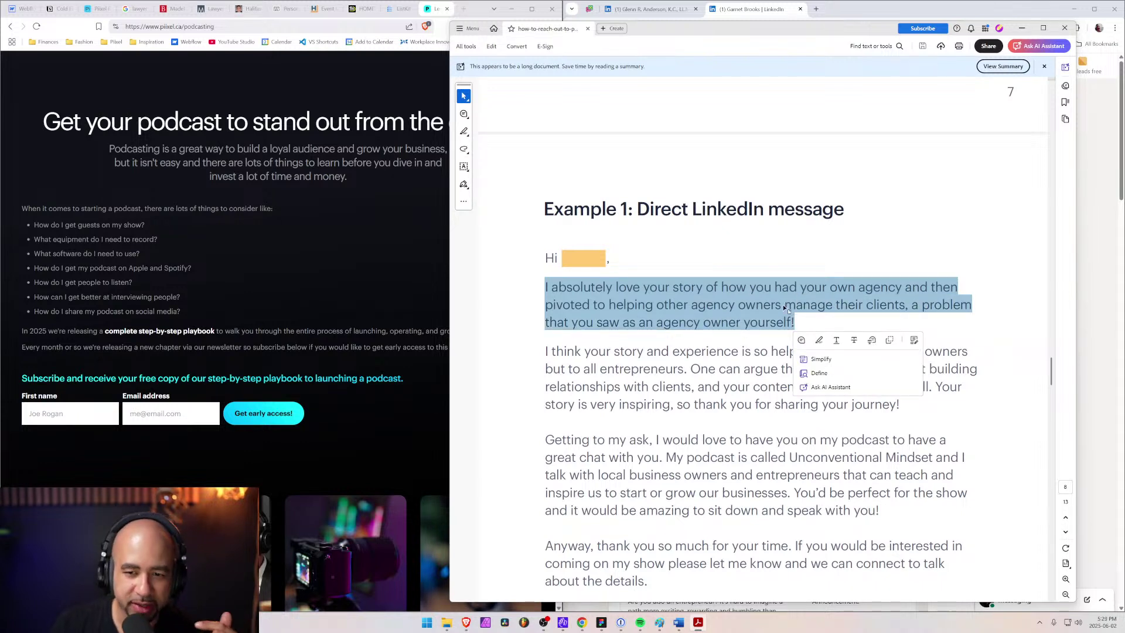
{"action": "left_click", "coordinate": [800, 304]}
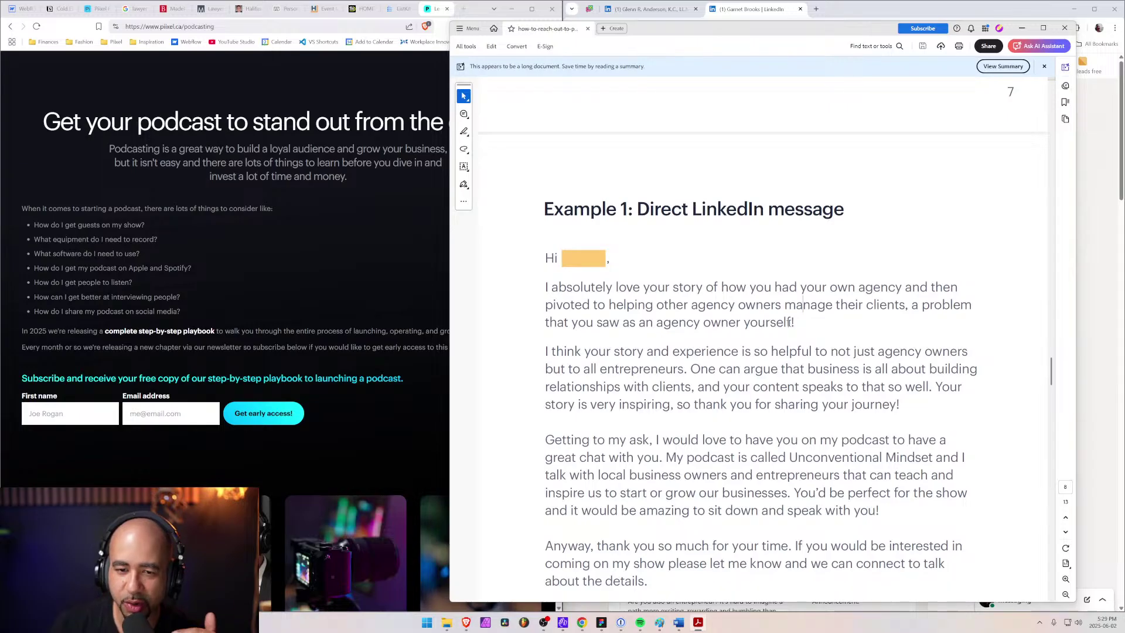
{"action": "left_click_drag", "start_coordinate": [546, 350], "coordinate": [815, 351]}
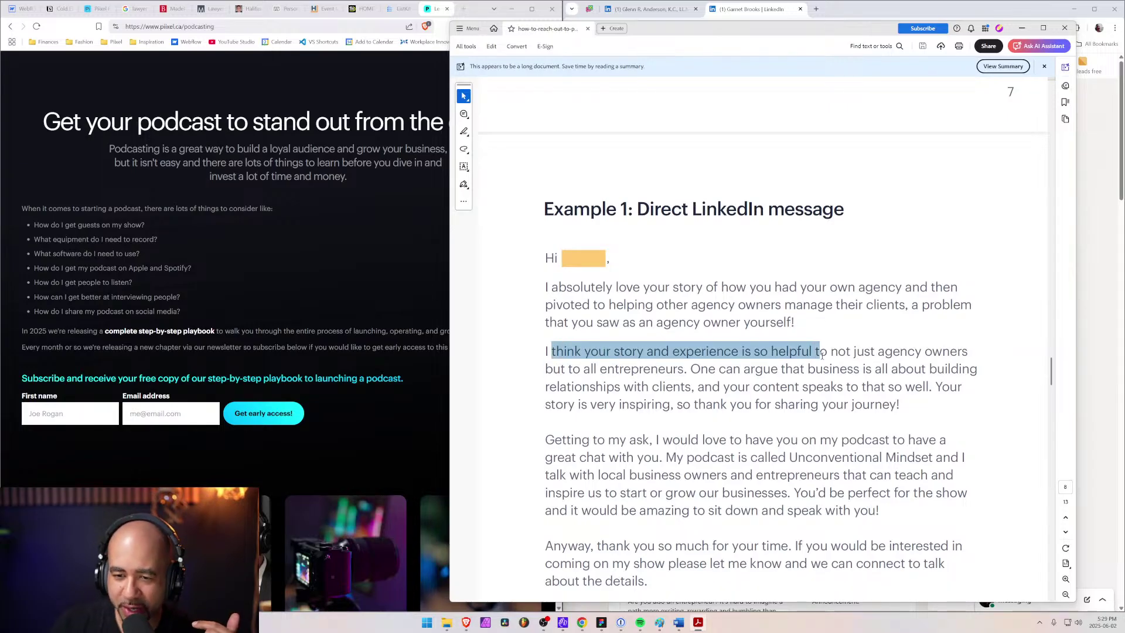
{"action": "left_click", "coordinate": [779, 368]}
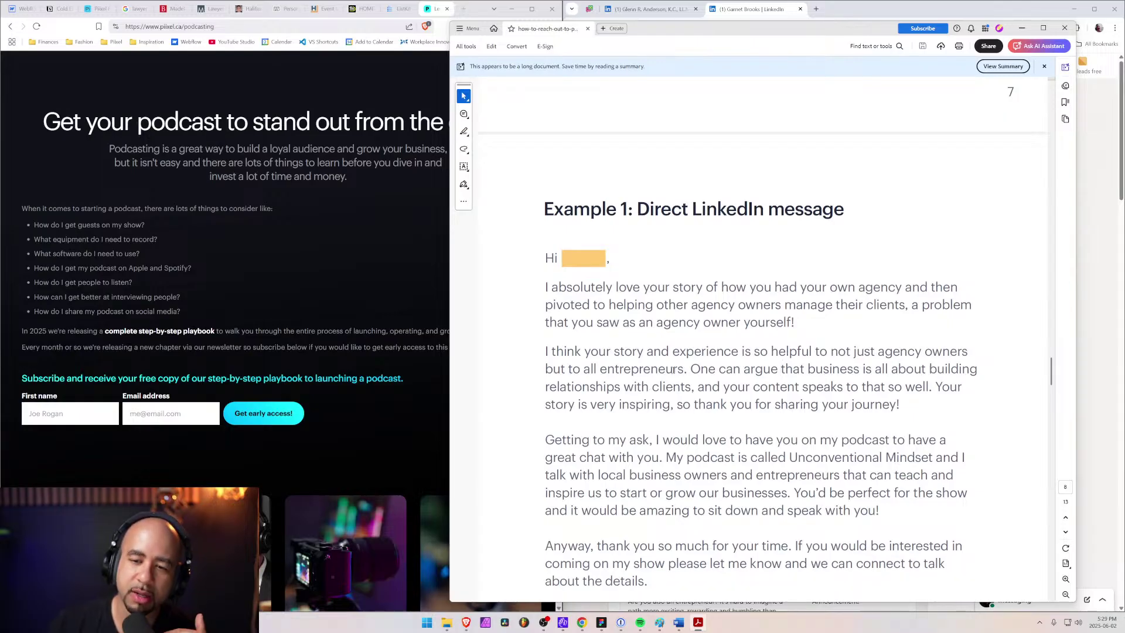
Highlight the lines on building client relationships, thanking them for their journey, and the podcast invitation
{"action": "left_click_drag", "start_coordinate": [600, 368], "coordinate": [892, 386]}
{"action": "left_click_drag", "start_coordinate": [693, 404], "coordinate": [898, 404]}
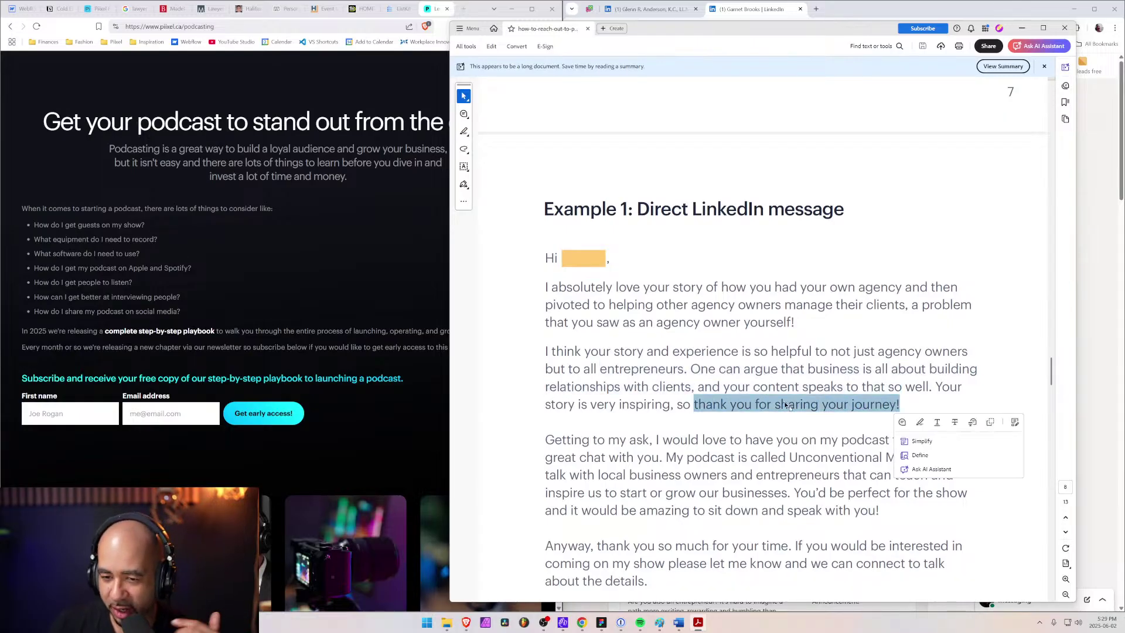
{"action": "left_click", "coordinate": [805, 360]}
{"action": "scroll", "coordinate": [789, 373], "scroll_direction": "down", "scroll_amount": 3}
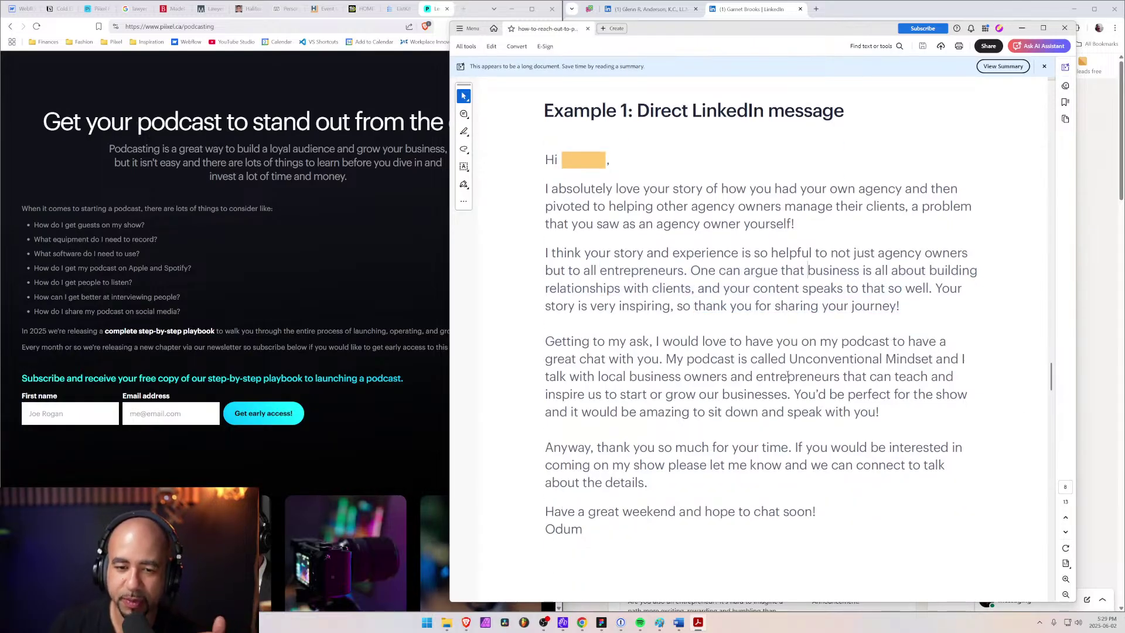
{"action": "left_click_drag", "start_coordinate": [557, 342], "coordinate": [888, 395]}
{"action": "scroll", "coordinate": [888, 395], "scroll_direction": "down", "scroll_amount": 1}
{"action": "scroll", "coordinate": [761, 375], "scroll_direction": "up", "scroll_amount": 2}
{"action": "left_click", "coordinate": [651, 359]}
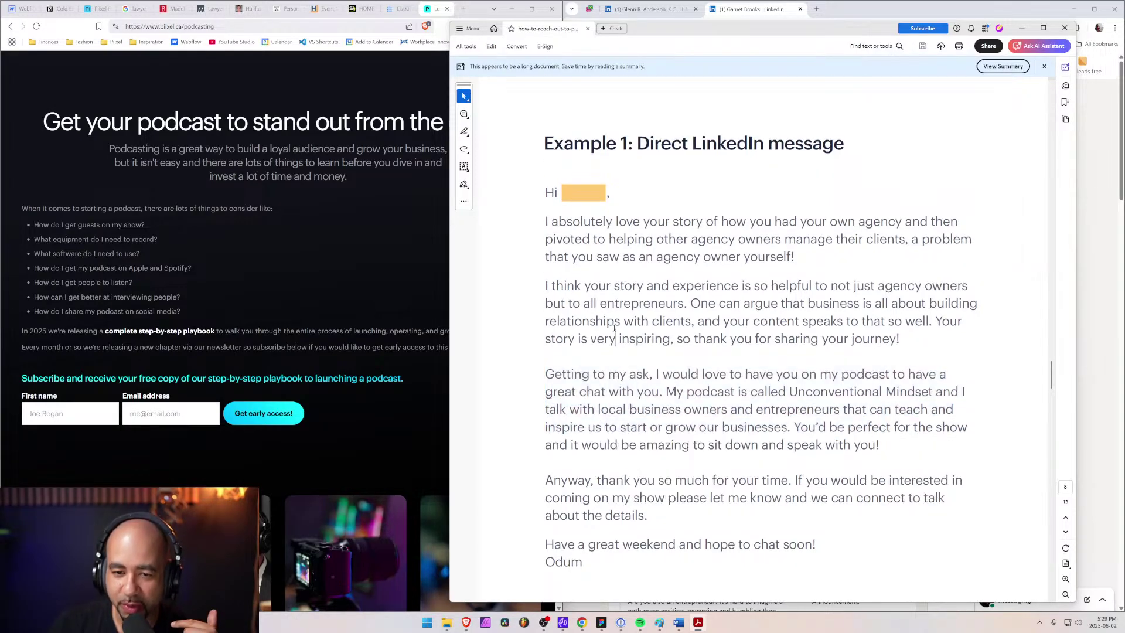
Highlight Example 2's lines on finding them yesterday, show notes, binge-consuming content, and being busy
{"action": "scroll", "coordinate": [649, 363], "scroll_direction": "down", "scroll_amount": 3}
{"action": "scroll", "coordinate": [649, 366], "scroll_direction": "down", "scroll_amount": 10}
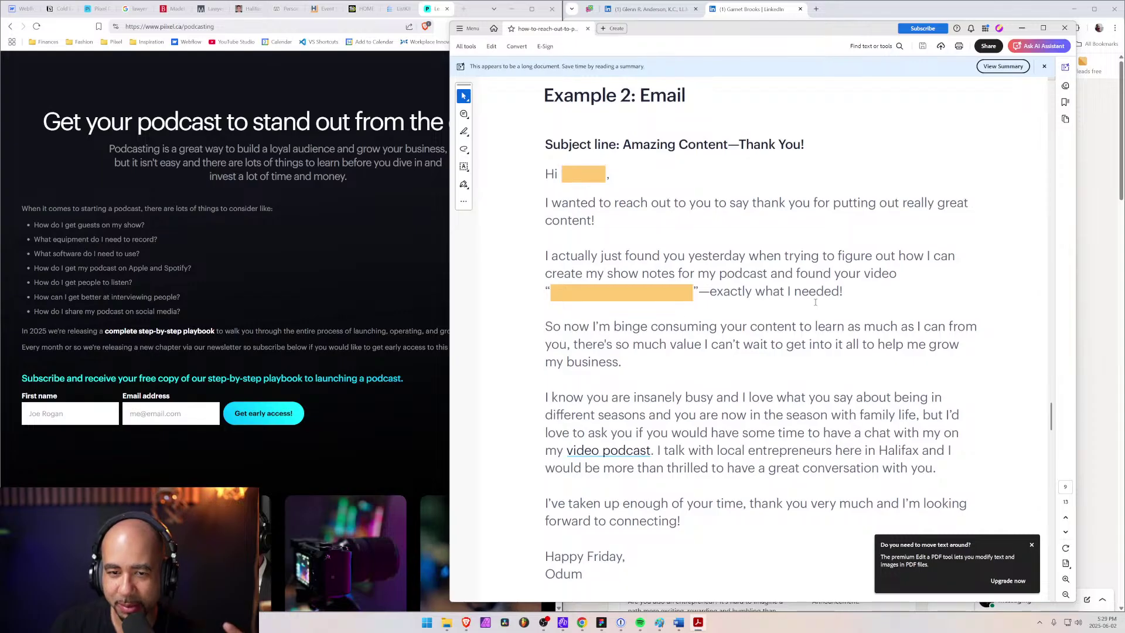
{"action": "left_click_drag", "start_coordinate": [551, 256], "coordinate": [939, 261]}
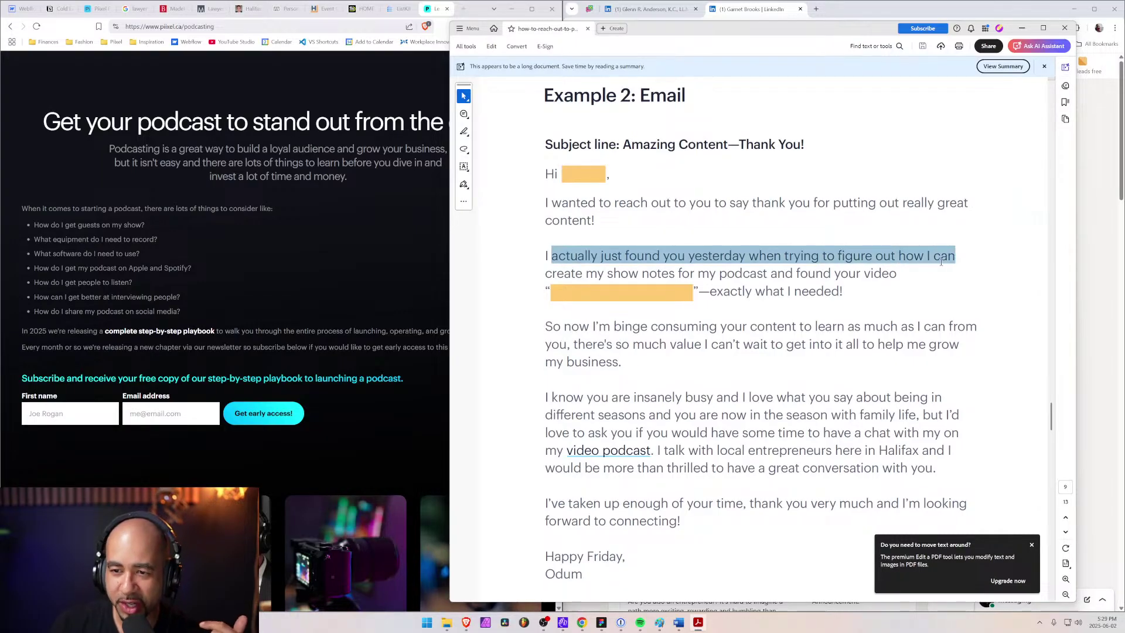
{"action": "left_click_drag", "start_coordinate": [607, 273], "coordinate": [866, 273]}
{"action": "left_click_drag", "start_coordinate": [755, 291], "coordinate": [842, 292]}
{"action": "left_click_drag", "start_coordinate": [563, 327], "coordinate": [904, 344]}
{"action": "scroll", "coordinate": [573, 305], "scroll_direction": "down", "scroll_amount": 2}
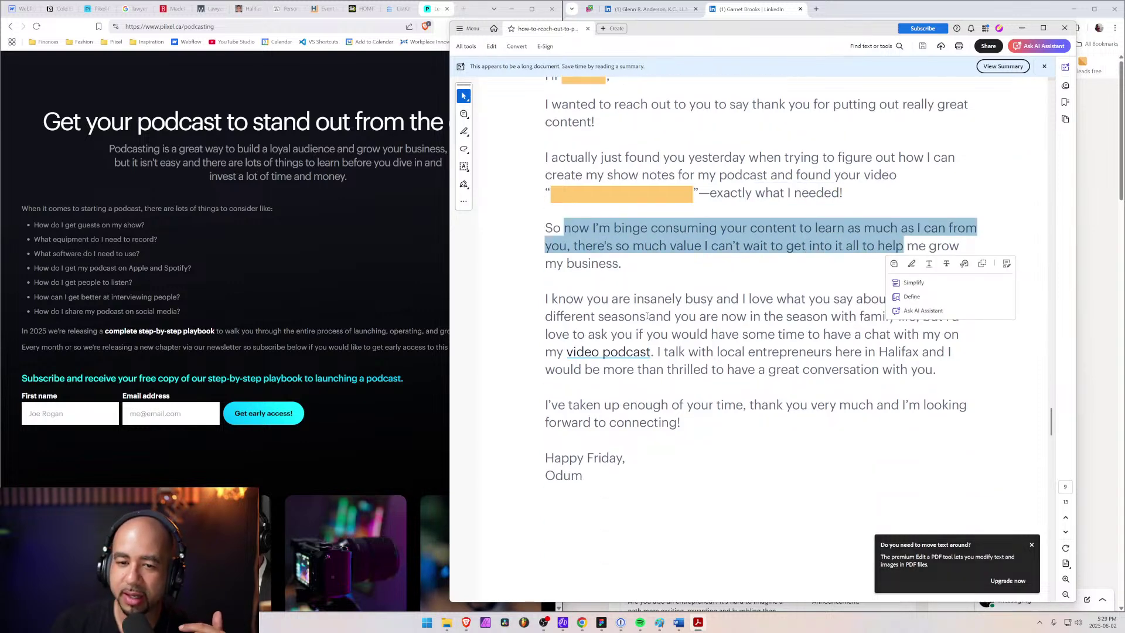
{"action": "left_click", "coordinate": [573, 305]}
{"action": "left_click_drag", "start_coordinate": [544, 317], "coordinate": [827, 316]}
{"action": "scroll", "coordinate": [585, 316], "scroll_direction": "up", "scroll_amount": 1}
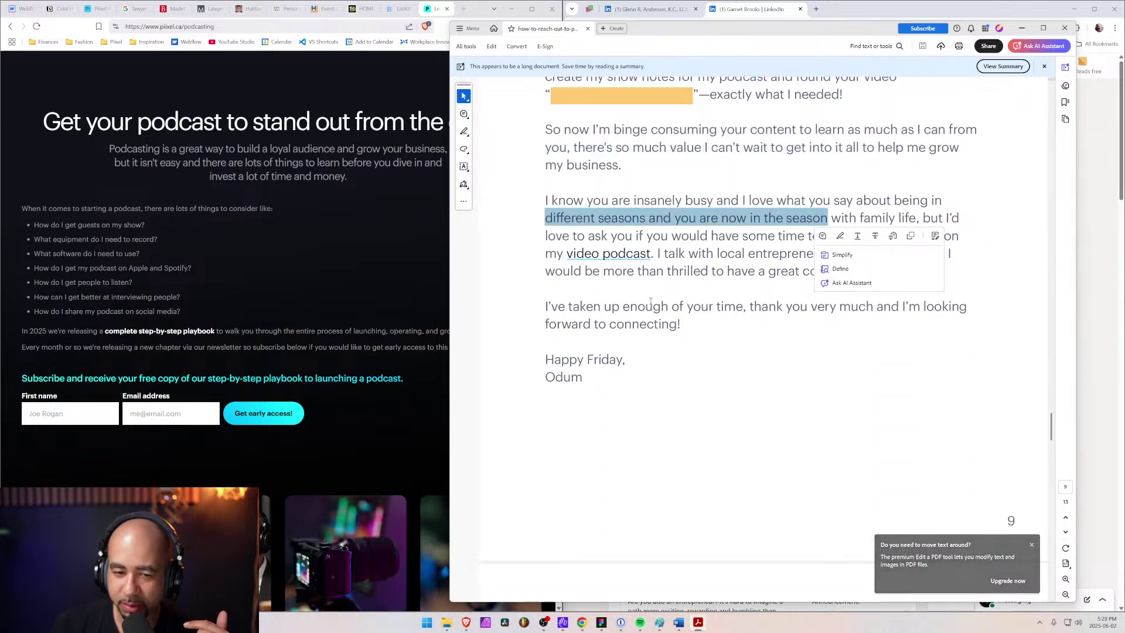
{"action": "left_click_drag", "start_coordinate": [545, 332], "coordinate": [807, 331]}
{"action": "left_click", "coordinate": [667, 331]}
{"action": "scroll", "coordinate": [669, 318], "scroll_direction": "down", "scroll_amount": 12}
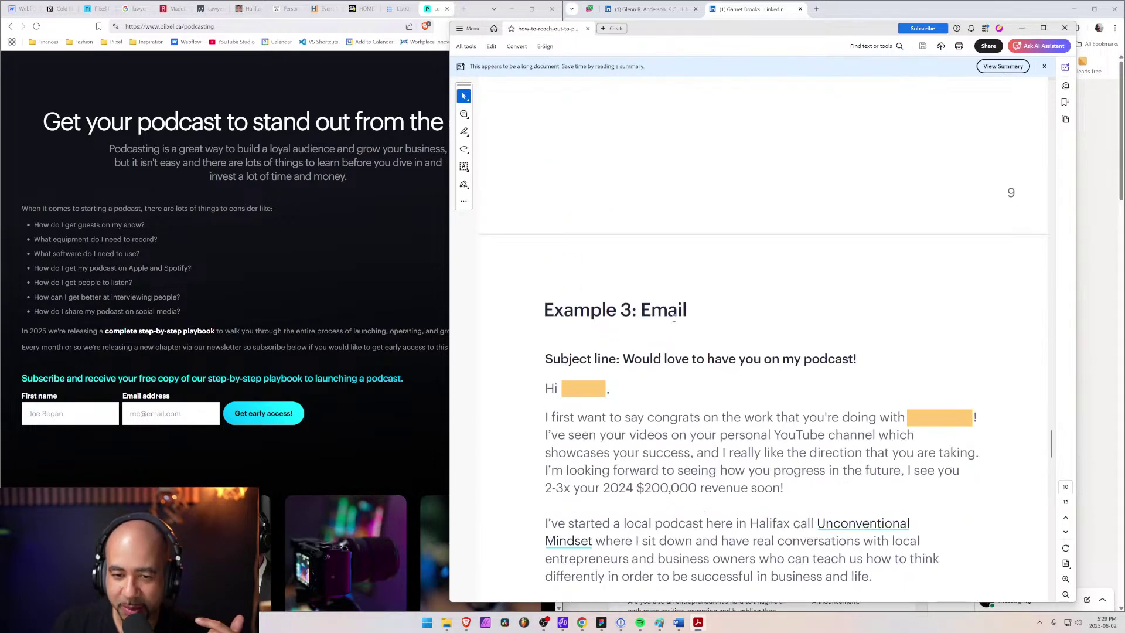
Highlight Example 3's congratulations opening, showcasing their success, and growing revenue 2-3x
{"action": "scroll", "coordinate": [674, 319], "scroll_direction": "down", "scroll_amount": 3}
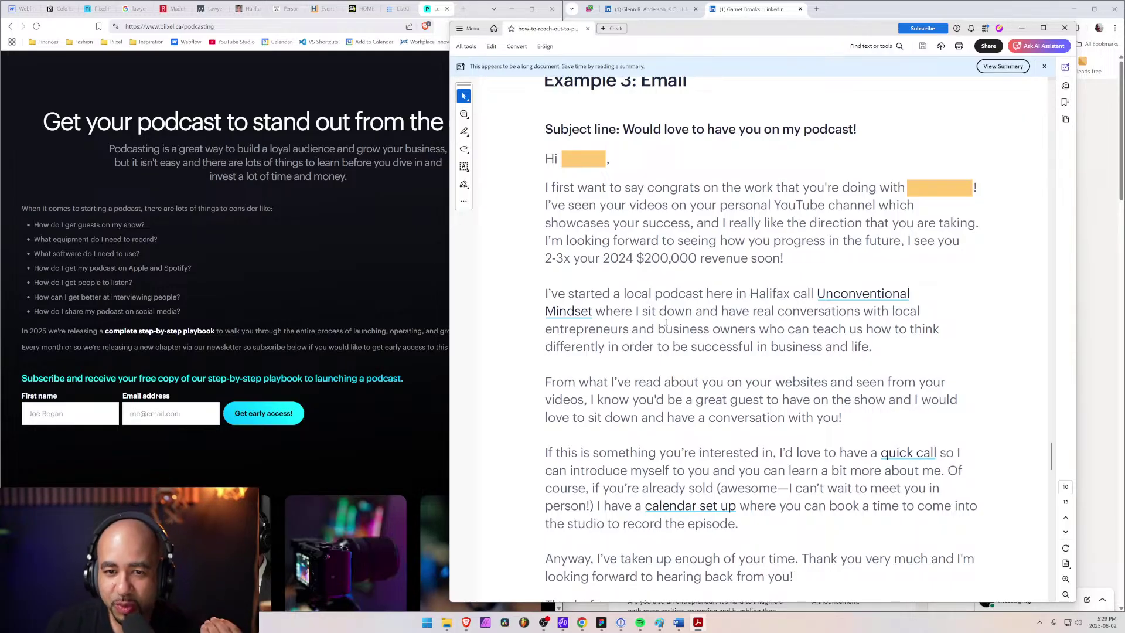
{"action": "left_click_drag", "start_coordinate": [570, 192], "coordinate": [872, 206]}
{"action": "left_click_drag", "start_coordinate": [545, 223], "coordinate": [848, 223]}
{"action": "left_click_drag", "start_coordinate": [613, 240], "coordinate": [783, 259]}
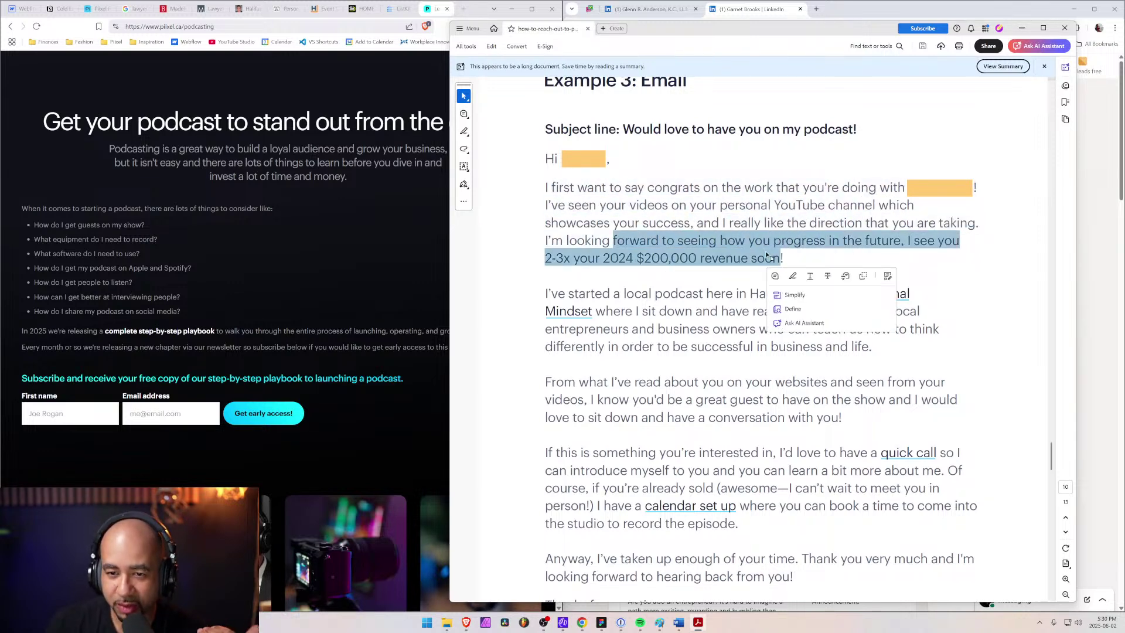
Read through the FAQ and Final thoughts, then minimize Acrobat to reveal the LinkedIn profile
{"action": "scroll", "coordinate": [726, 318], "scroll_direction": "down", "scroll_amount": 9}
{"action": "scroll", "coordinate": [726, 321], "scroll_direction": "down", "scroll_amount": 14}
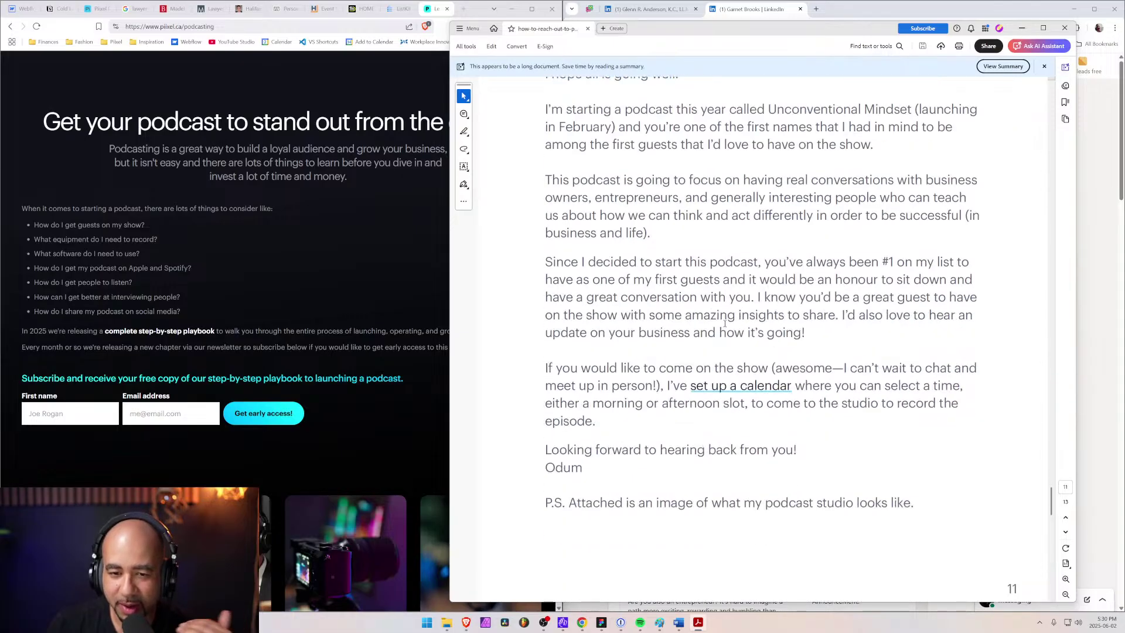
{"action": "scroll", "coordinate": [521, 334], "scroll_direction": "up", "scroll_amount": 7}
{"action": "scroll", "coordinate": [521, 334], "scroll_direction": "up", "scroll_amount": 8}
{"action": "scroll", "coordinate": [651, 335], "scroll_direction": "down", "scroll_amount": 15}
{"action": "scroll", "coordinate": [700, 344], "scroll_direction": "up", "scroll_amount": 6}
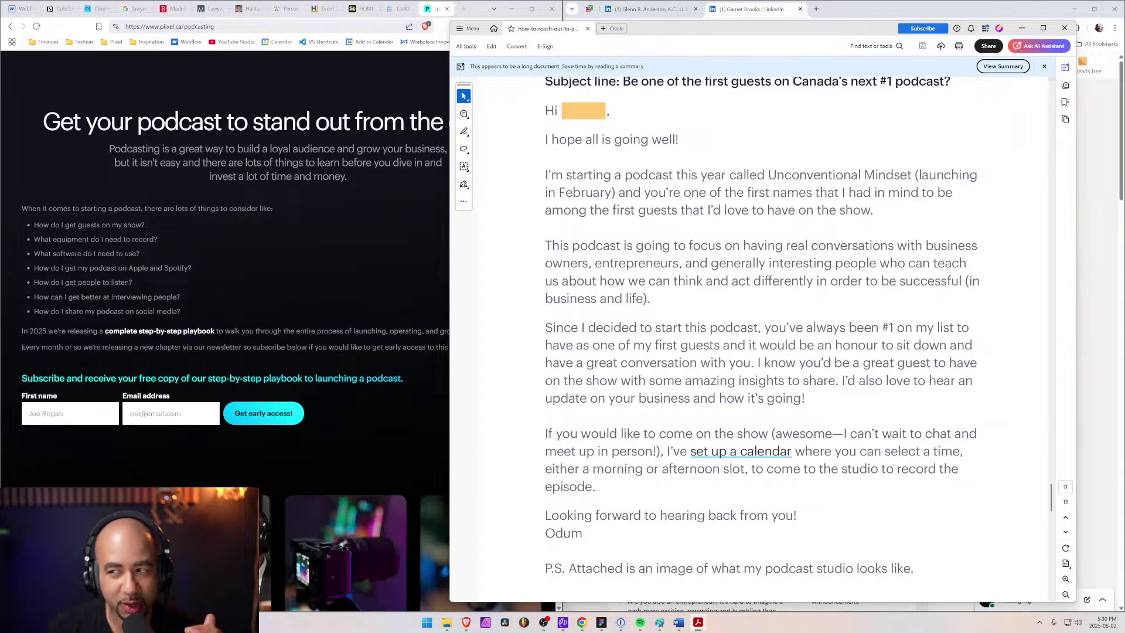
{"action": "scroll", "coordinate": [709, 344], "scroll_direction": "down", "scroll_amount": 10}
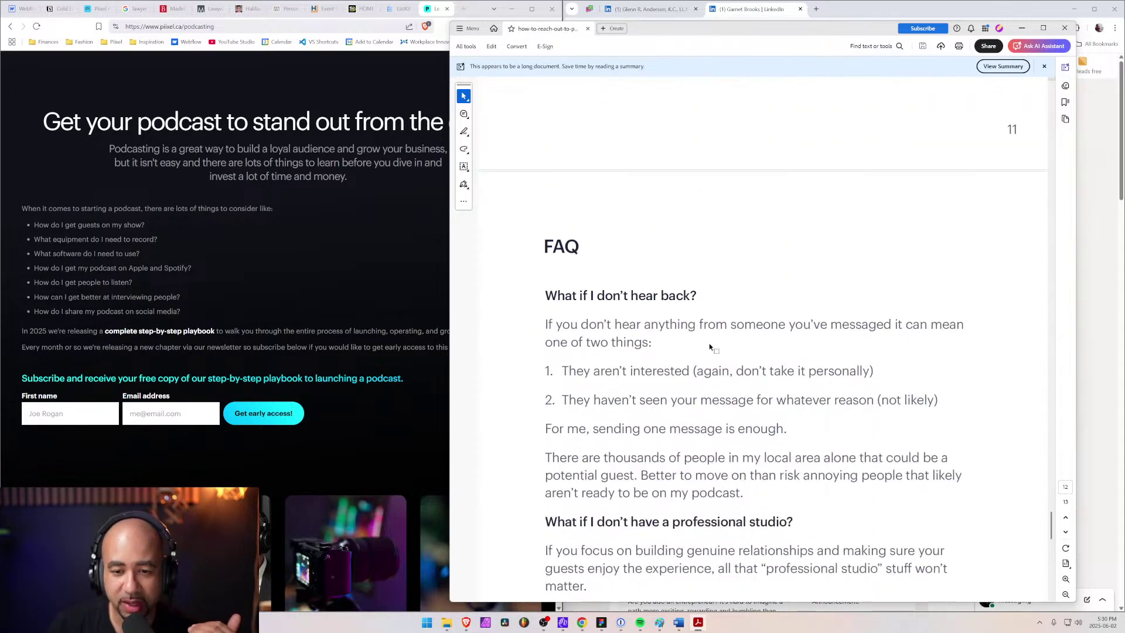
{"action": "scroll", "coordinate": [610, 345], "scroll_direction": "down", "scroll_amount": 15}
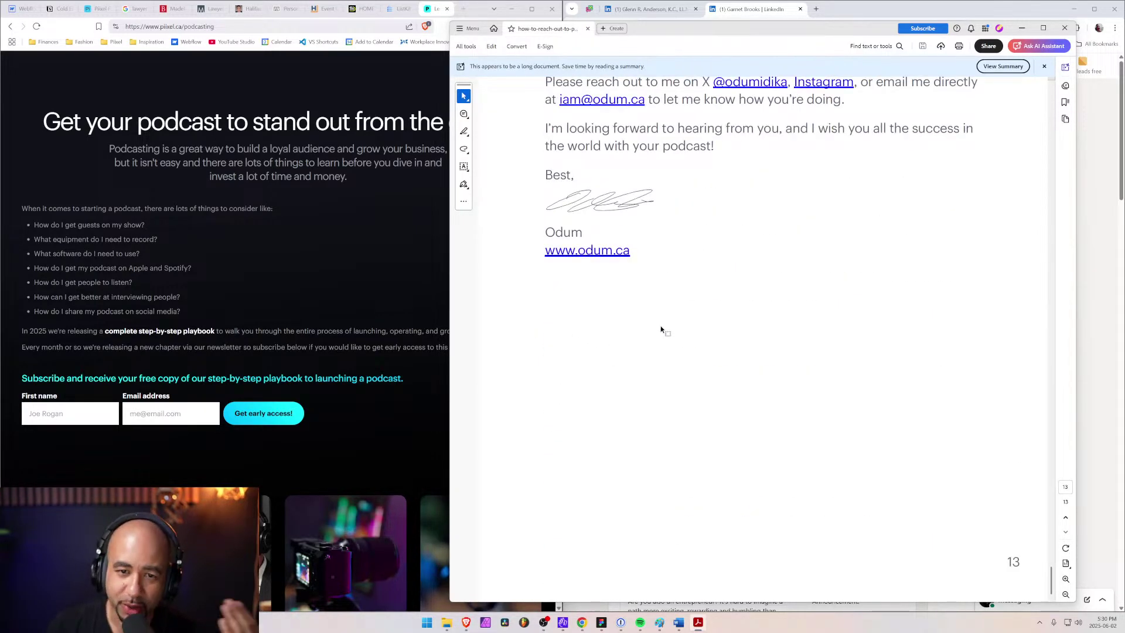
{"action": "scroll", "coordinate": [661, 329], "scroll_direction": "up", "scroll_amount": 3}
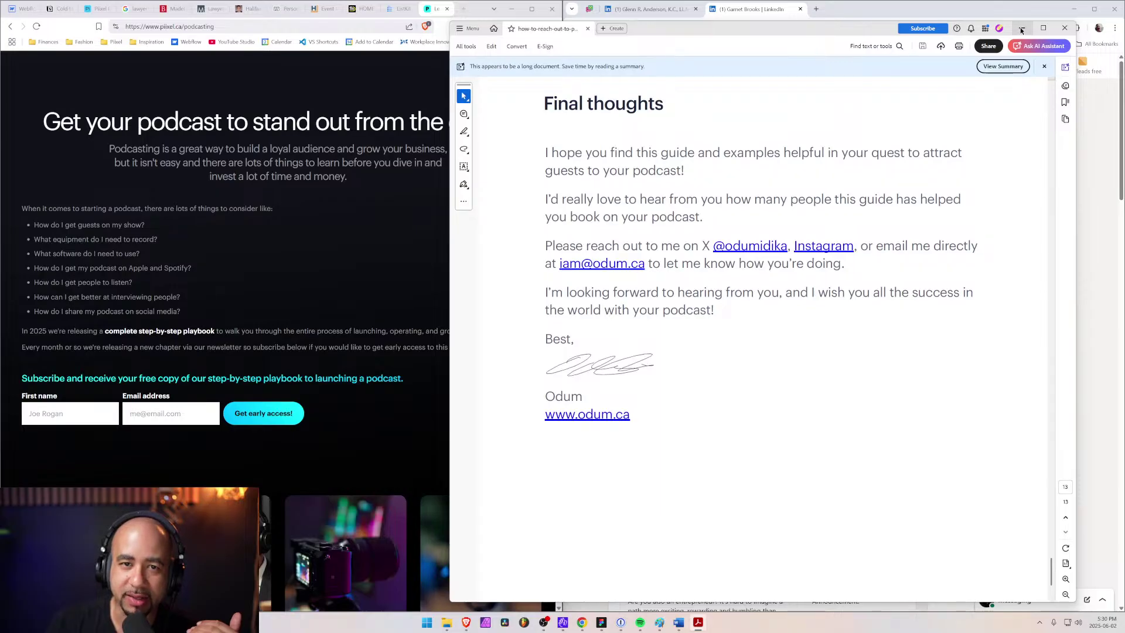
{"action": "left_click", "coordinate": [1020, 27]}
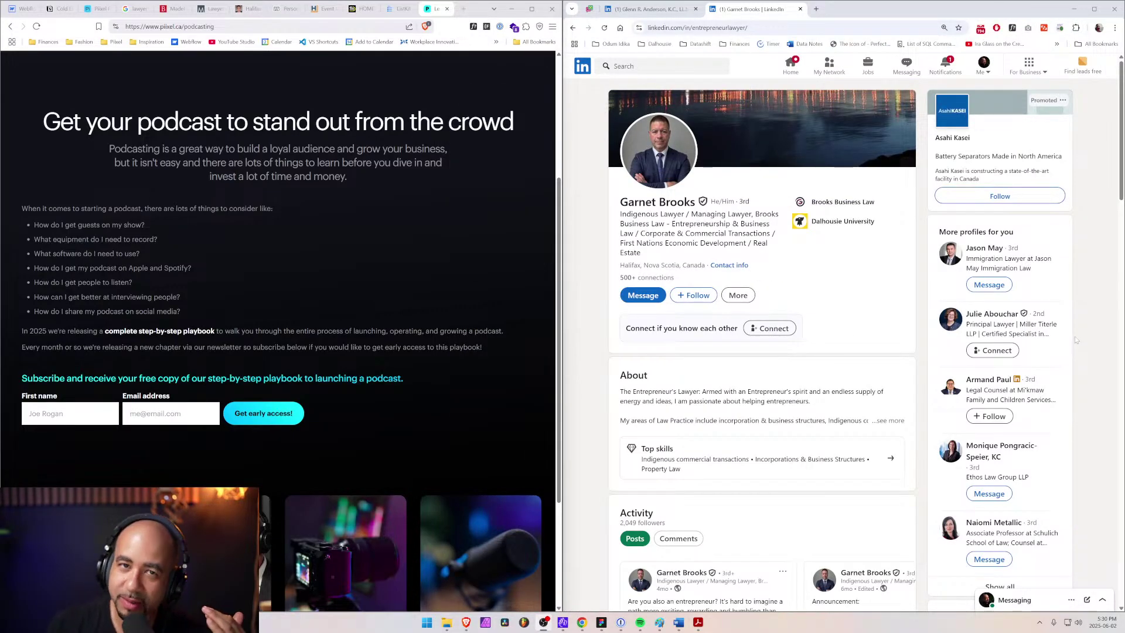